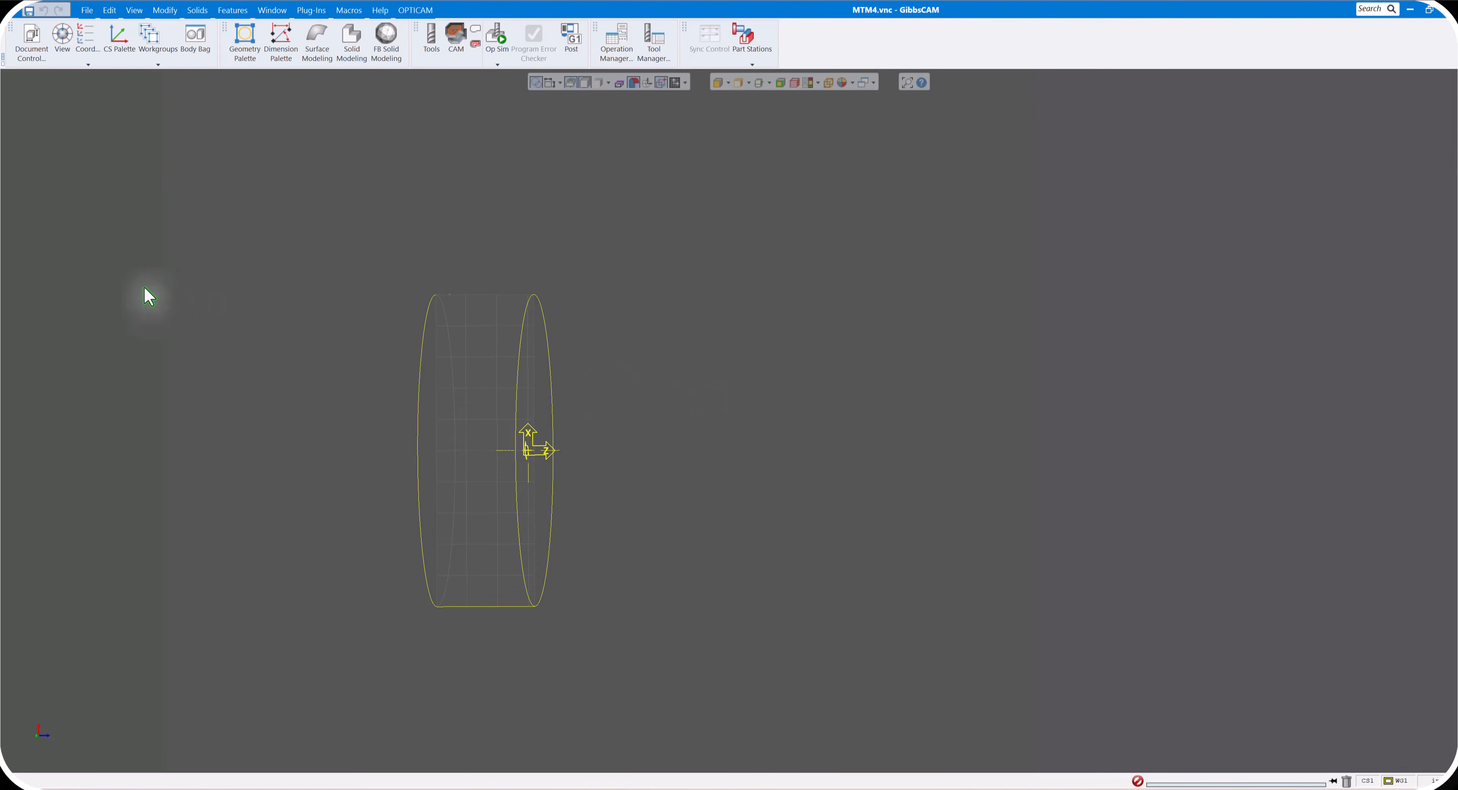
- In the part's document settings, set the Sub Spindle workspace's Z Max and both Z lengths to 0
{"action": "left_click", "coordinate": [39, 54]}
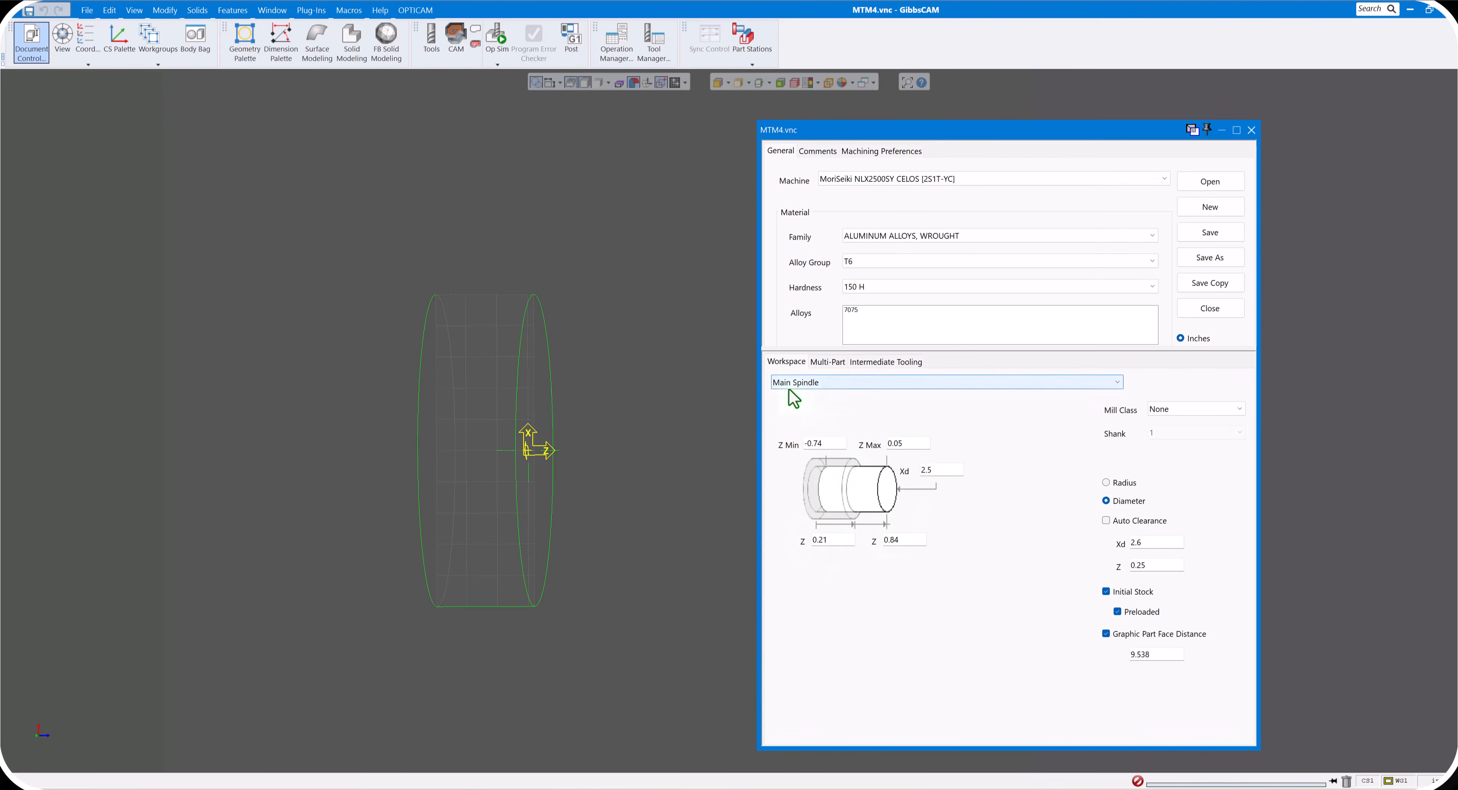
{"action": "left_click", "coordinate": [828, 385]}
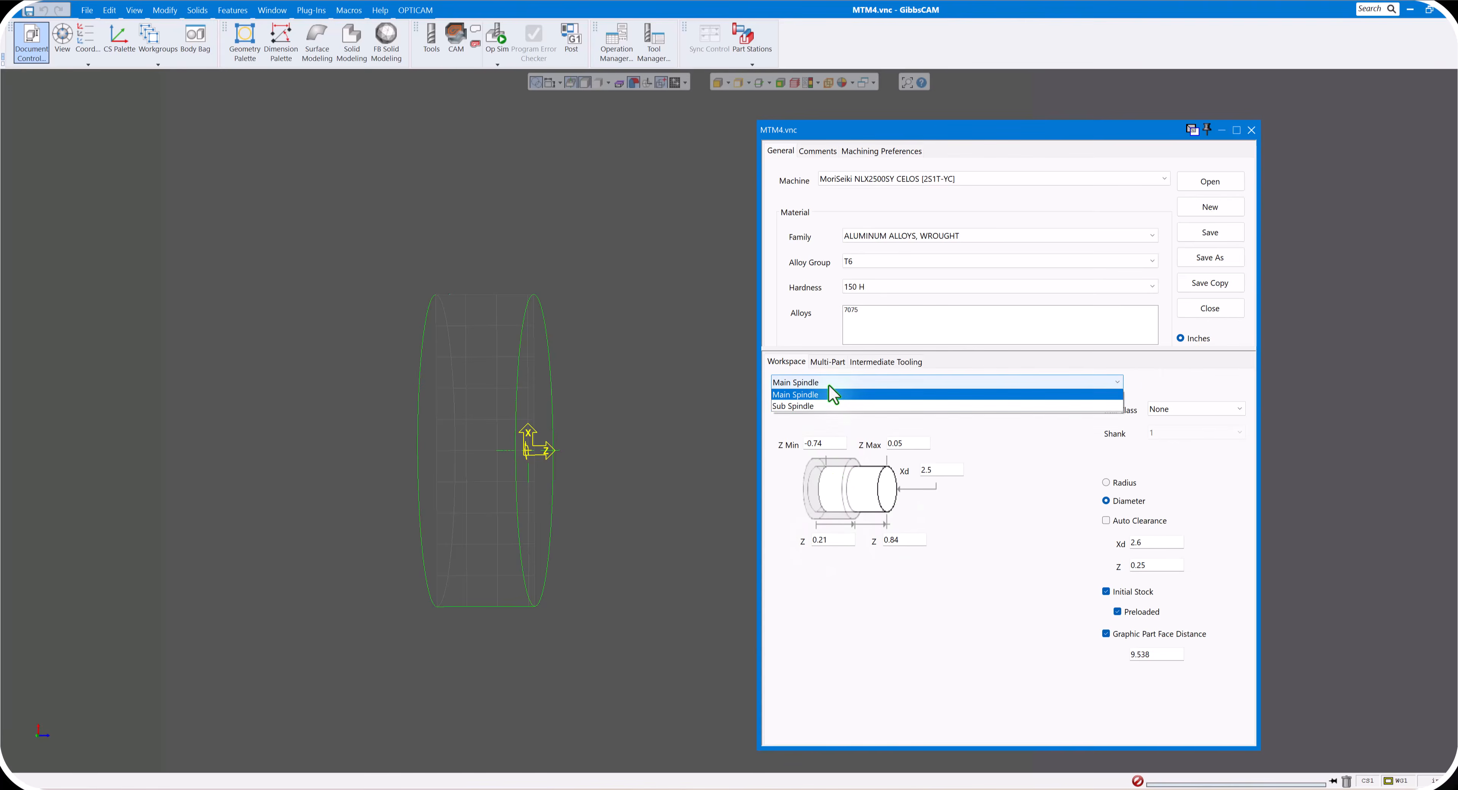
{"action": "left_click", "coordinate": [817, 408]}
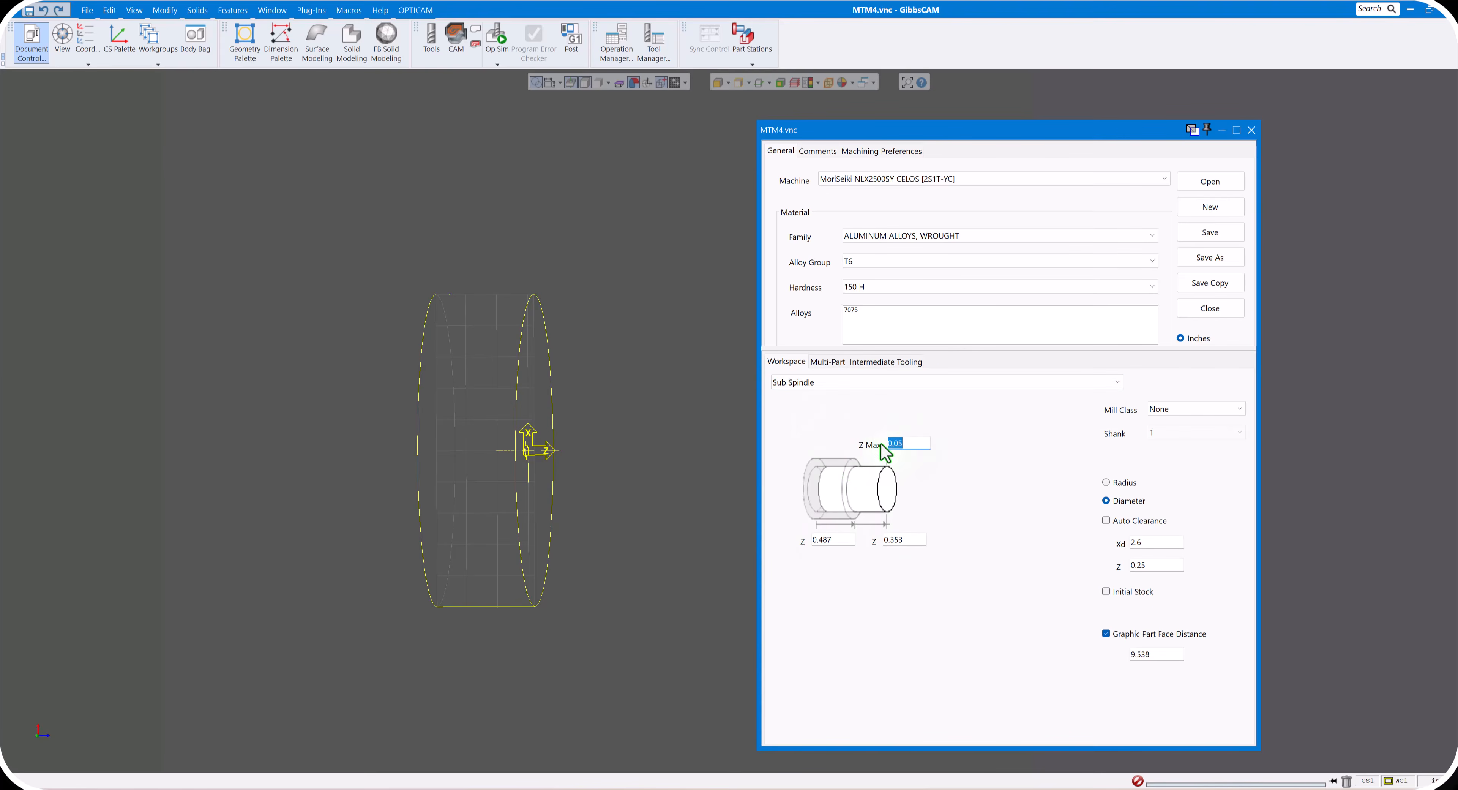
{"action": "type", "text": "0"}
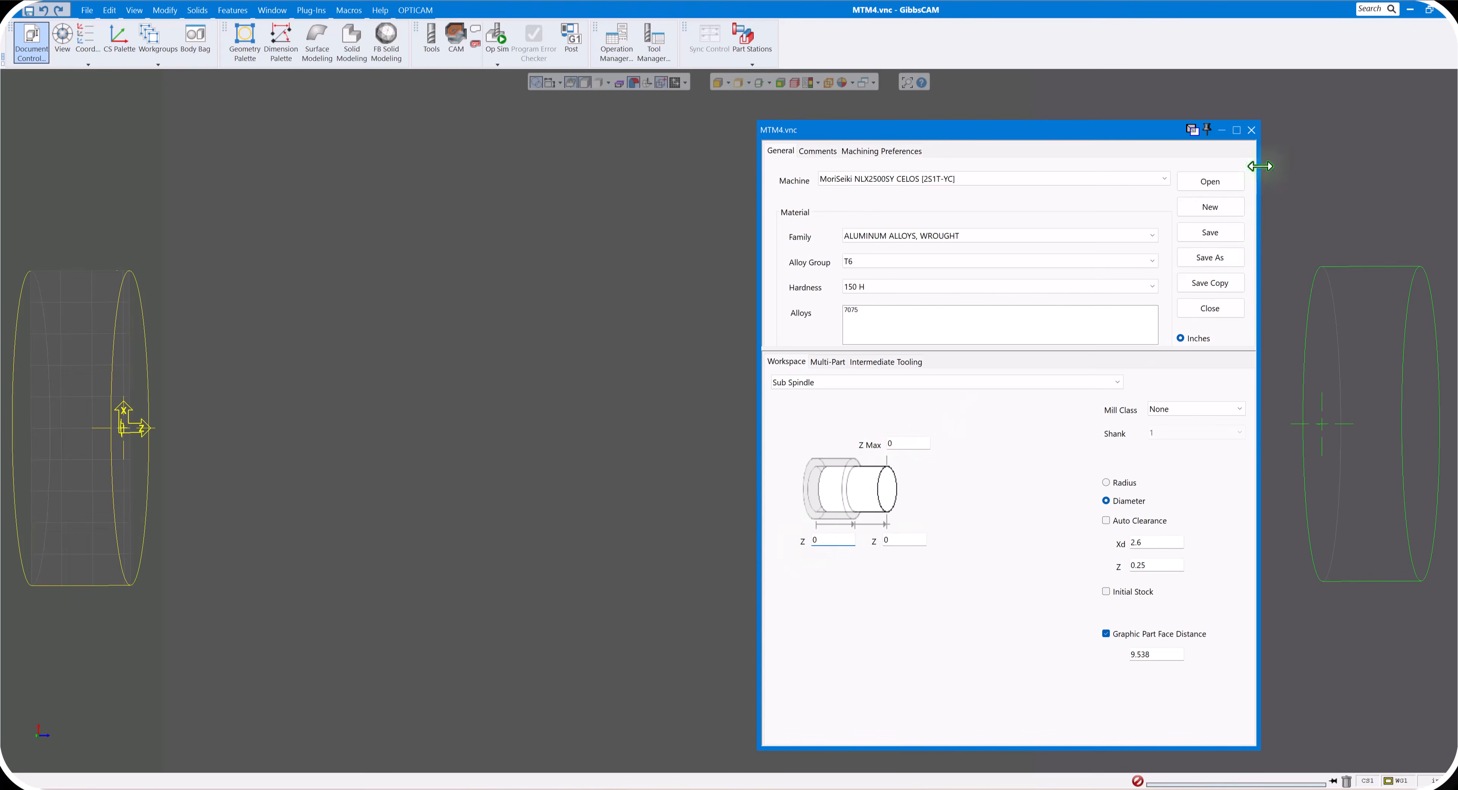
{"action": "left_click", "coordinate": [1251, 133]}
- Hide the sub spindle's part station so only the main spindle's stock is displayed
{"action": "mouse_move", "coordinate": [28, 727]}
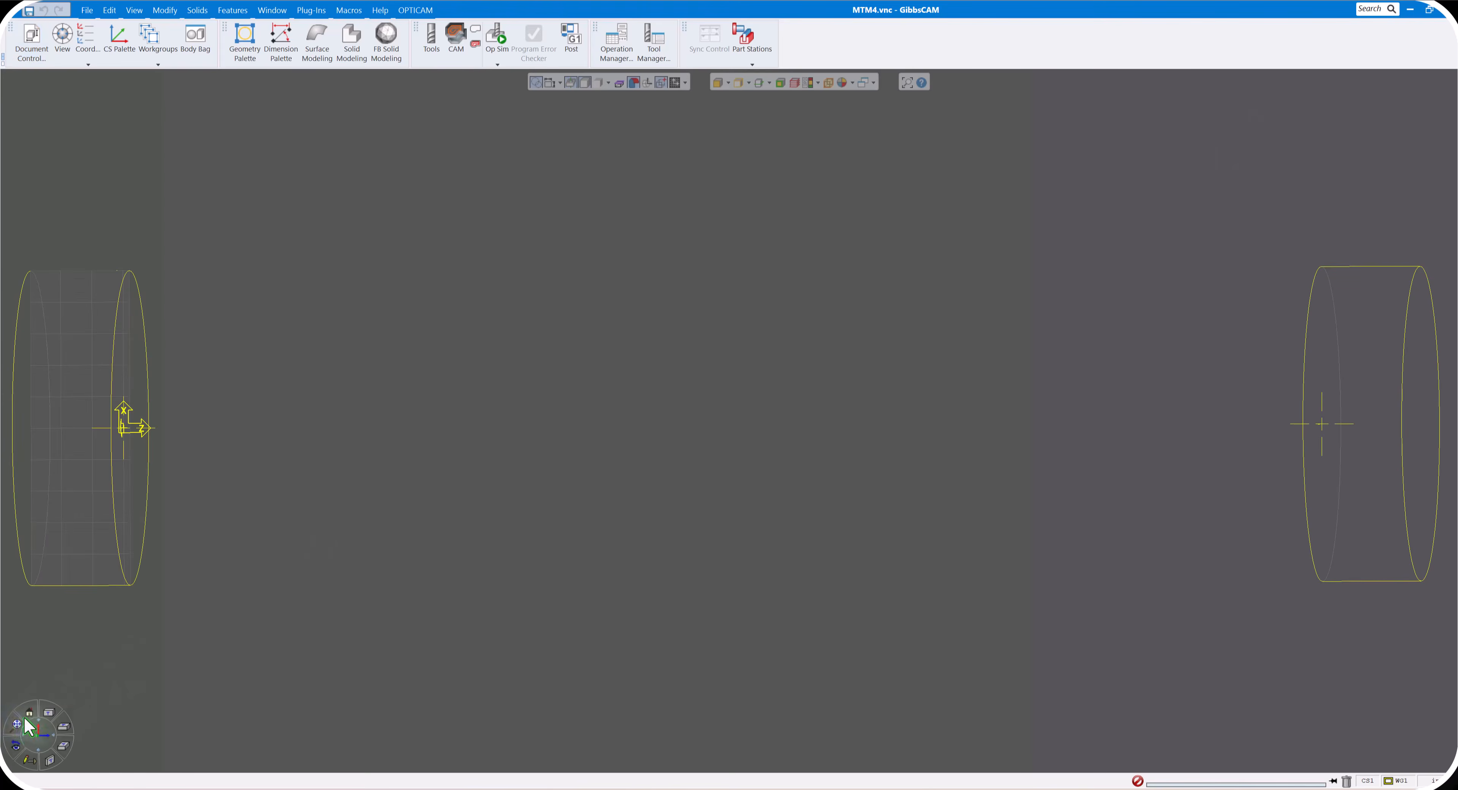
{"action": "scroll", "coordinate": [625, 482], "scroll_direction": "down", "scroll_amount": 1}
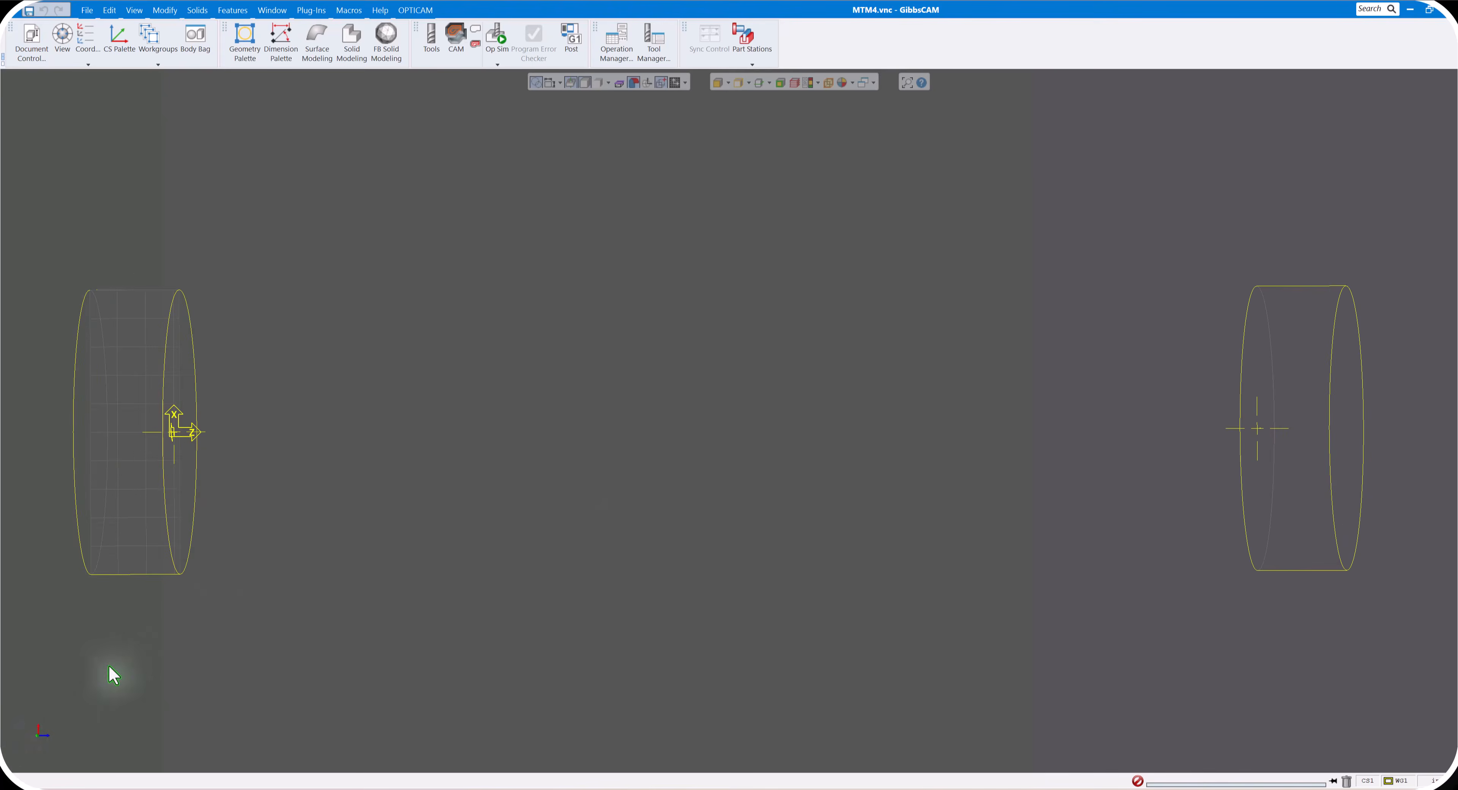
{"action": "left_click", "coordinate": [49, 713]}
{"action": "left_click", "coordinate": [17, 725]}
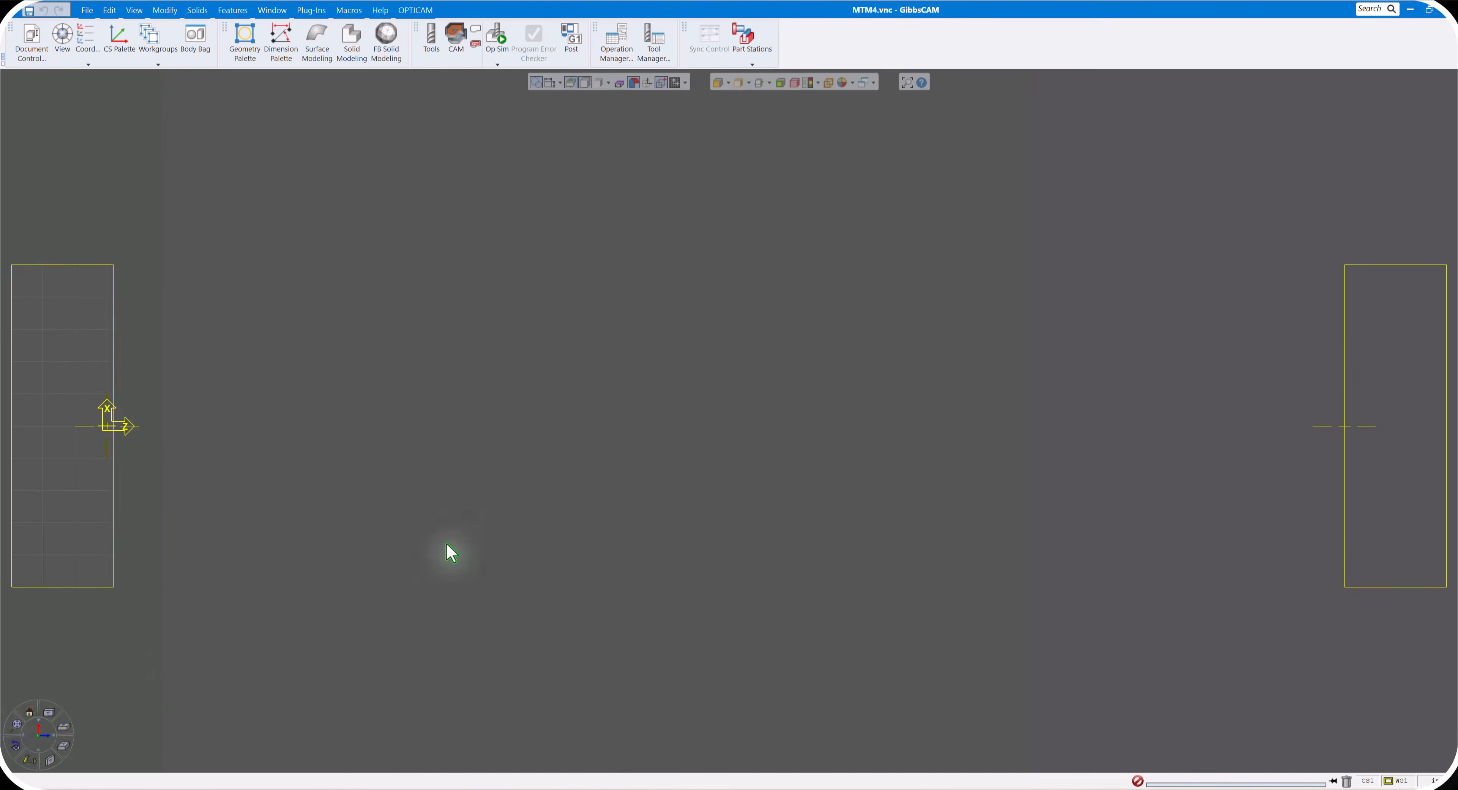
{"action": "scroll", "coordinate": [483, 527], "scroll_direction": "down", "scroll_amount": 2}
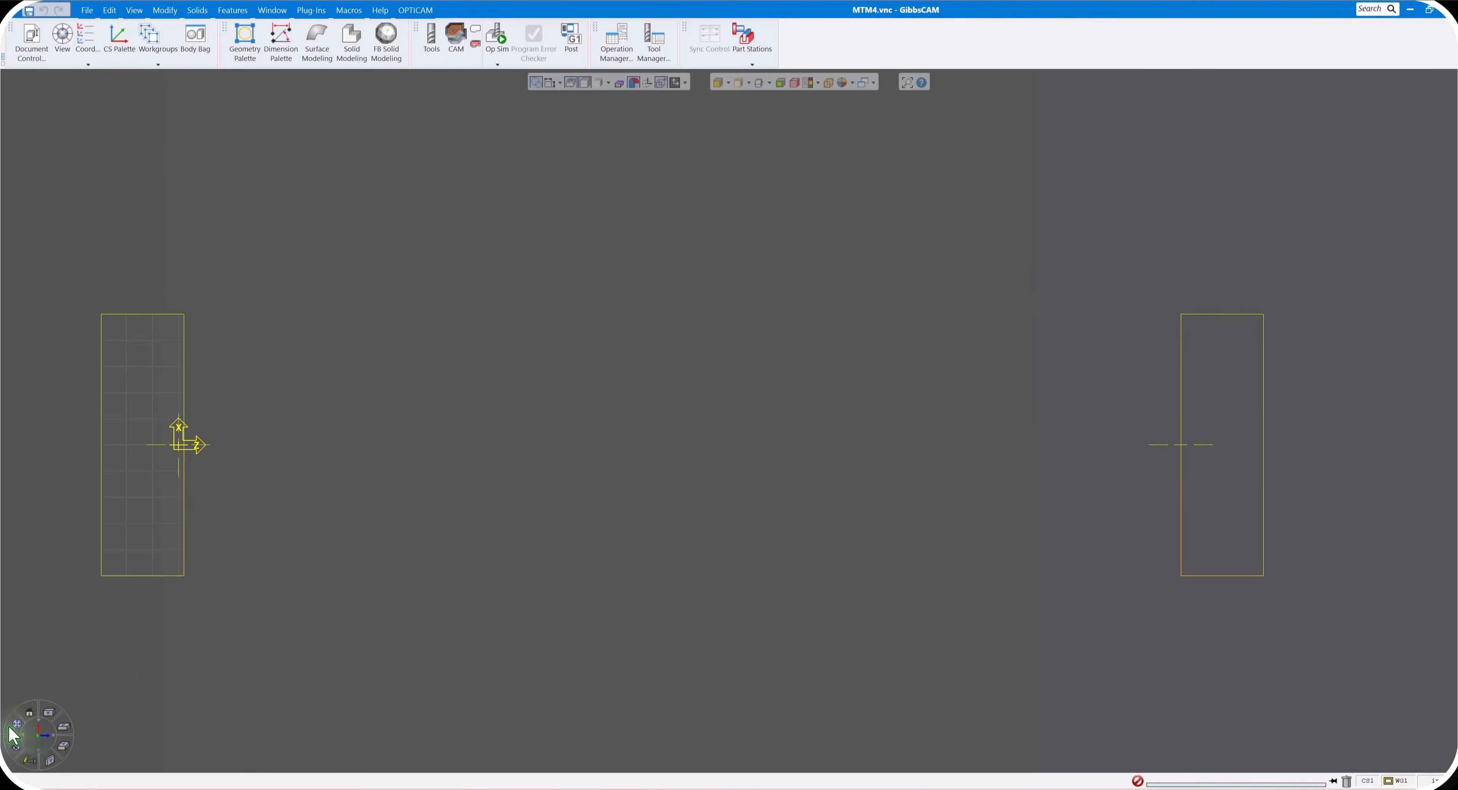
{"action": "left_click", "coordinate": [12, 727]}
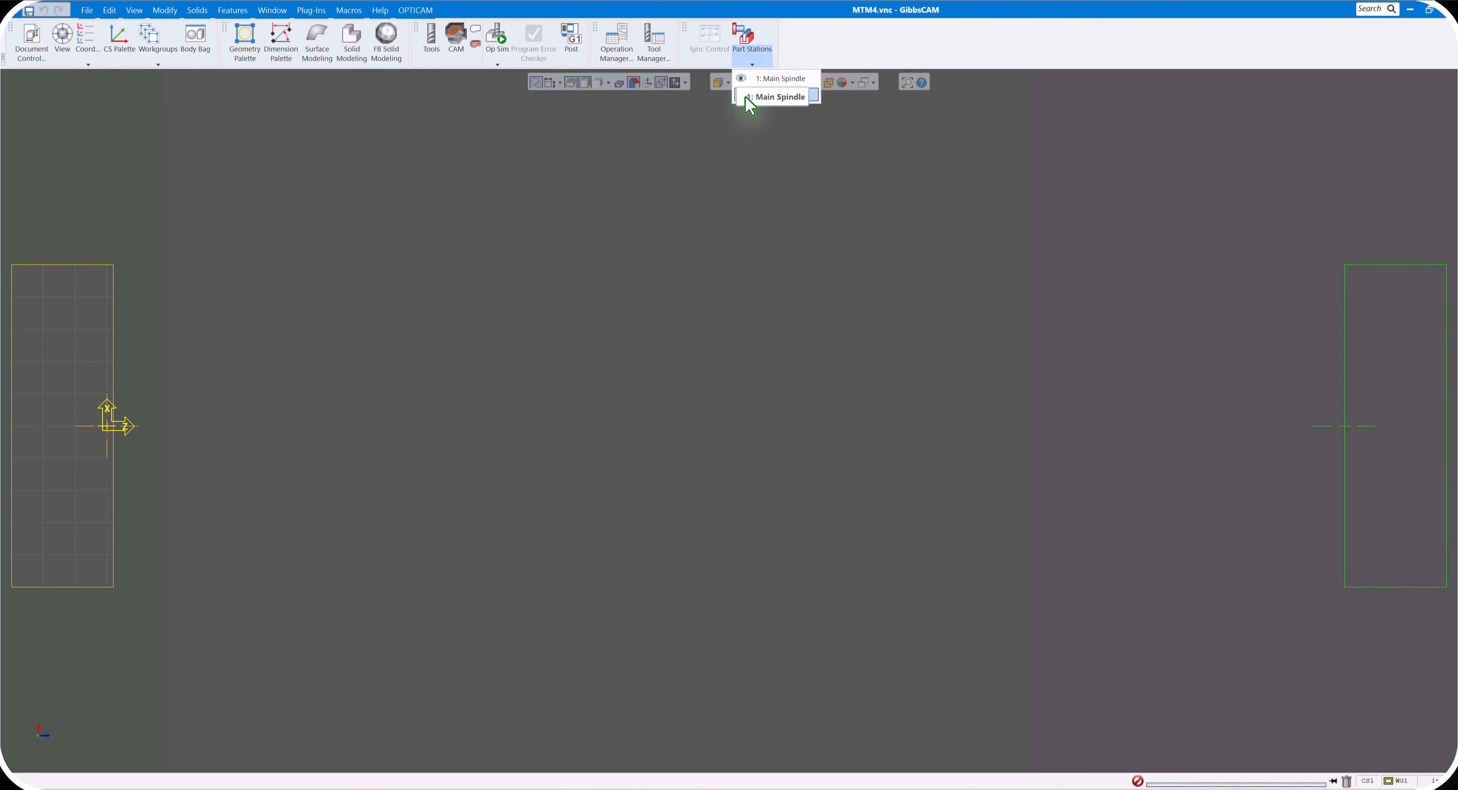
{"action": "left_click", "coordinate": [749, 96]}
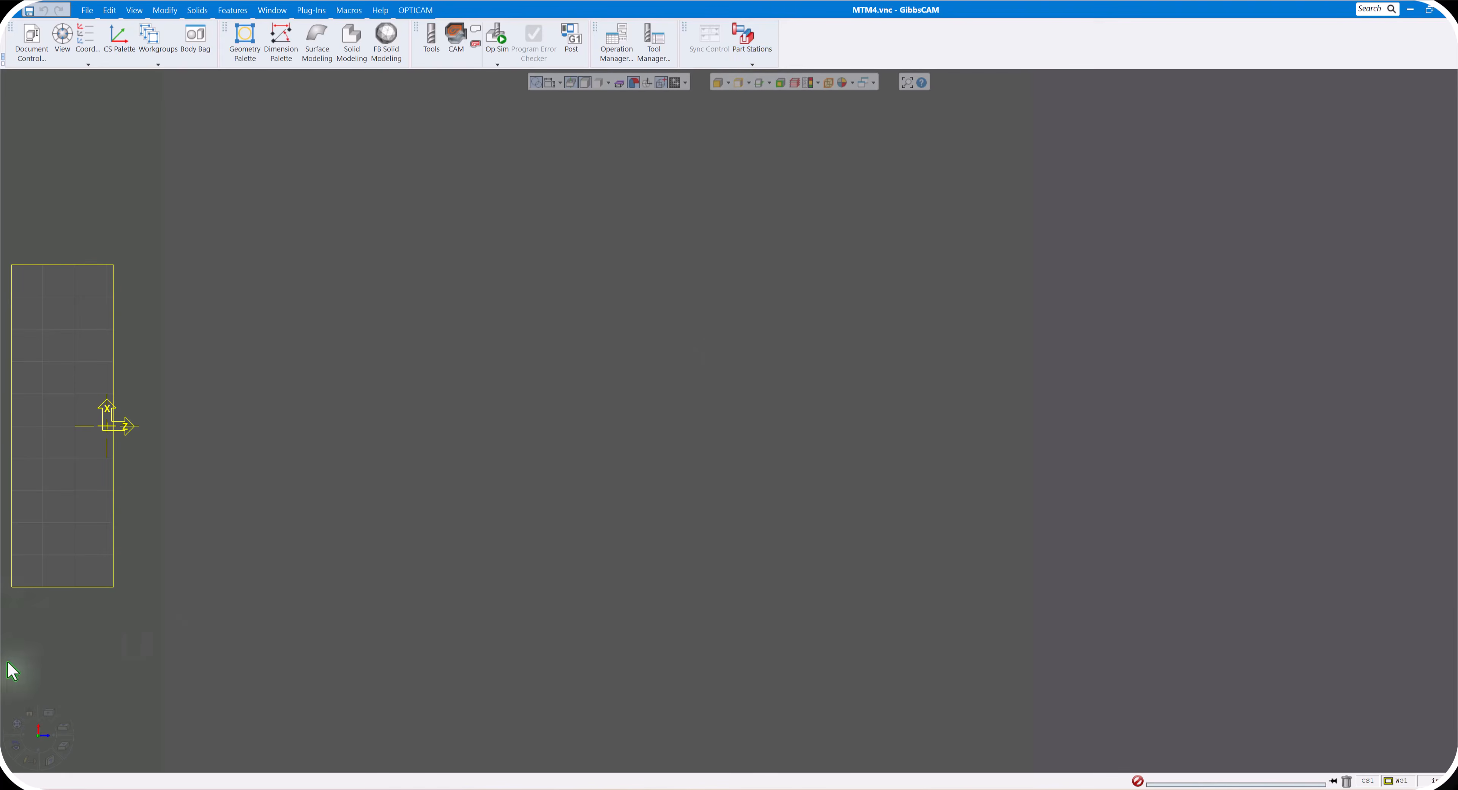
{"action": "left_click", "coordinate": [16, 725]}
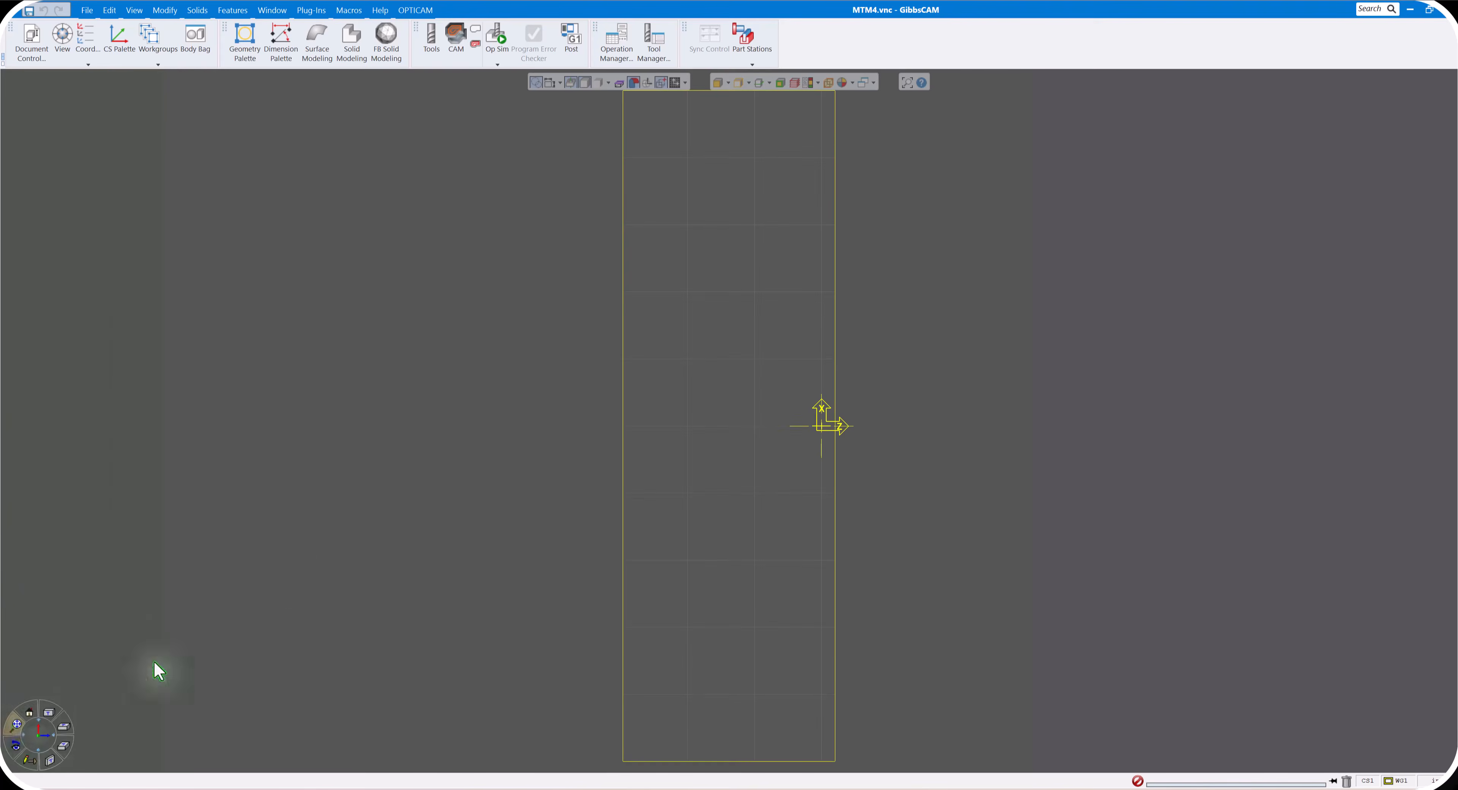
{"action": "scroll", "coordinate": [447, 421], "scroll_direction": "down", "scroll_amount": 3}
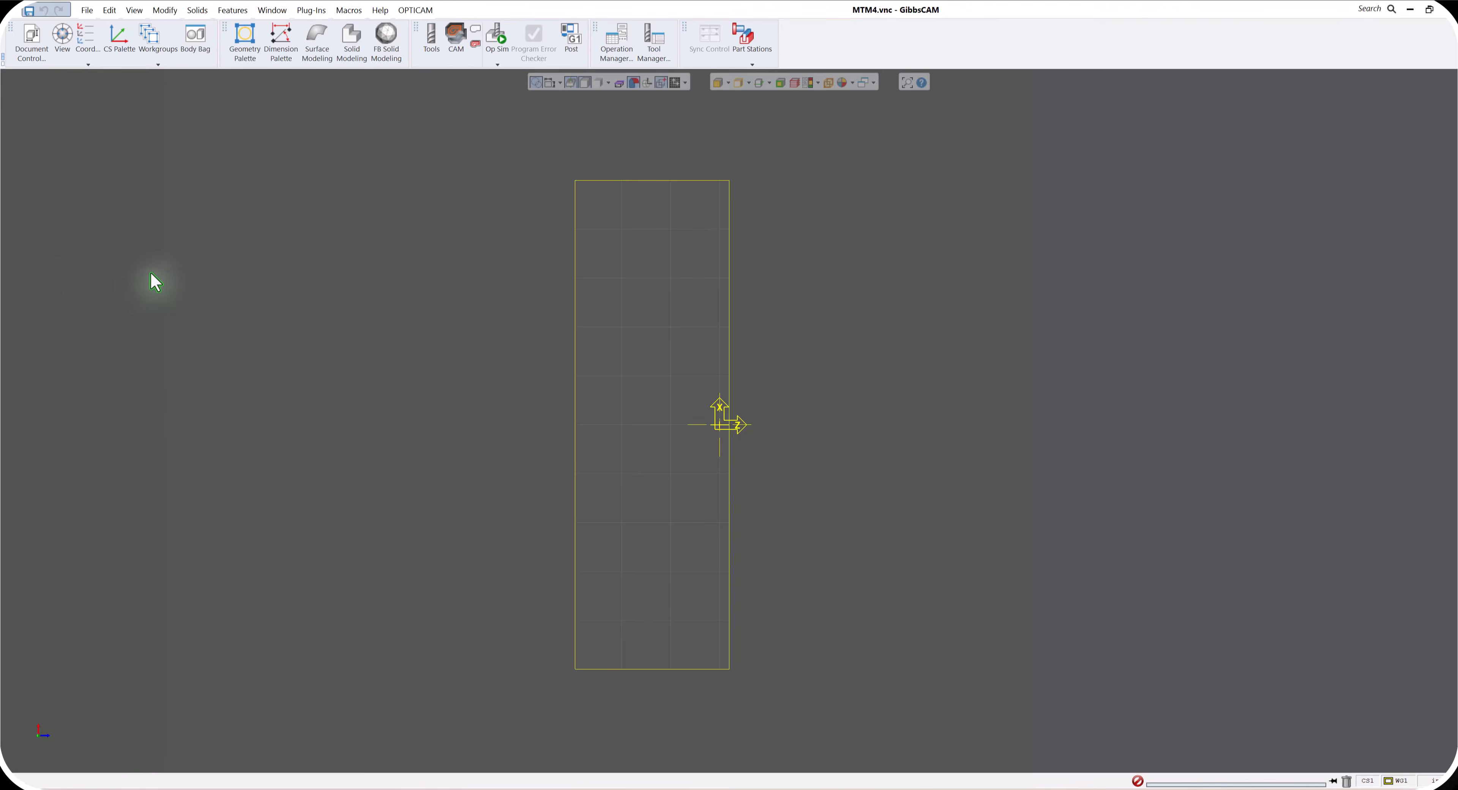
- Import the SOLIDWORKS file MTM Part 4.SLDPRT into the main spindle workspace
{"action": "left_click", "coordinate": [88, 10]}
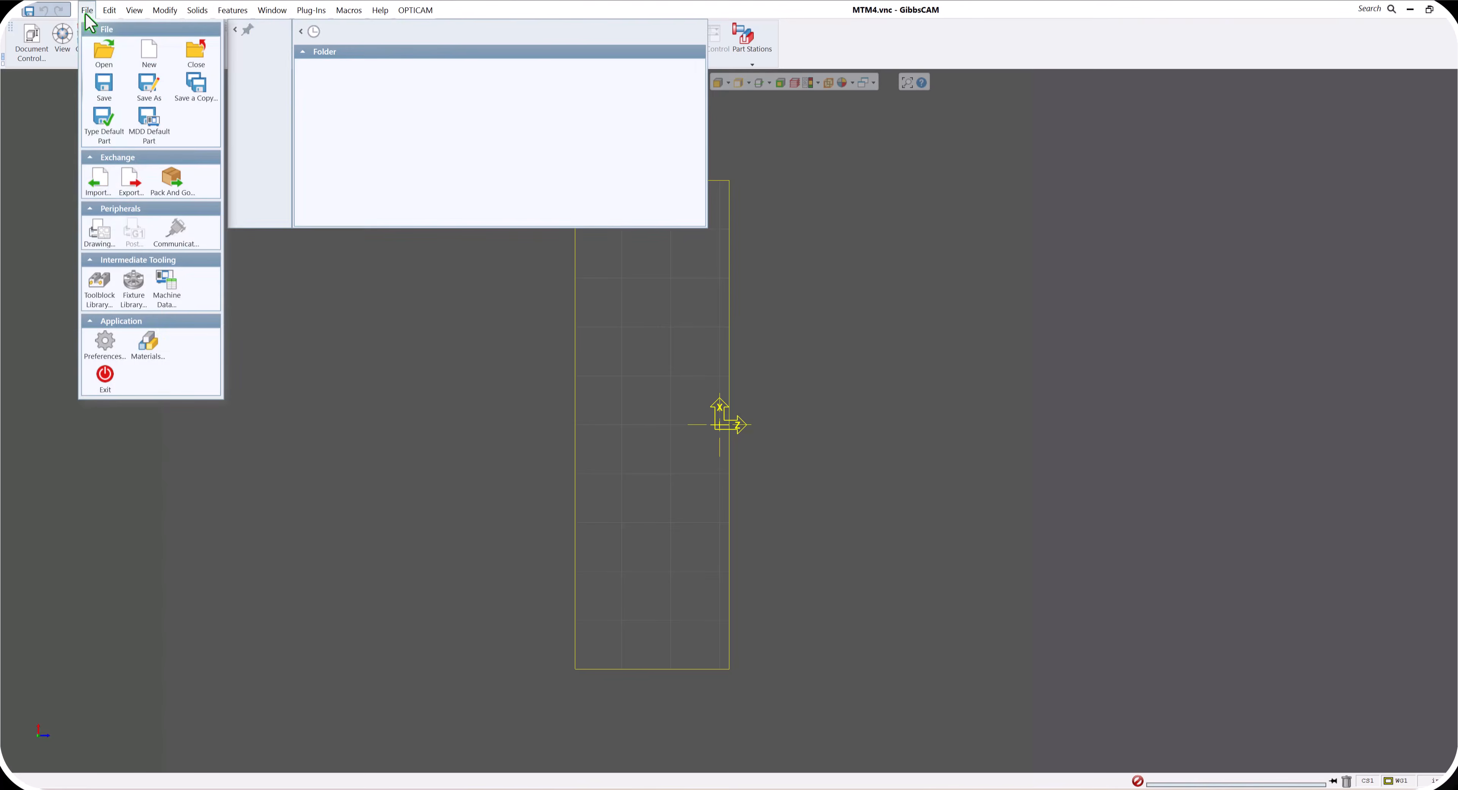
{"action": "left_click", "coordinate": [97, 191]}
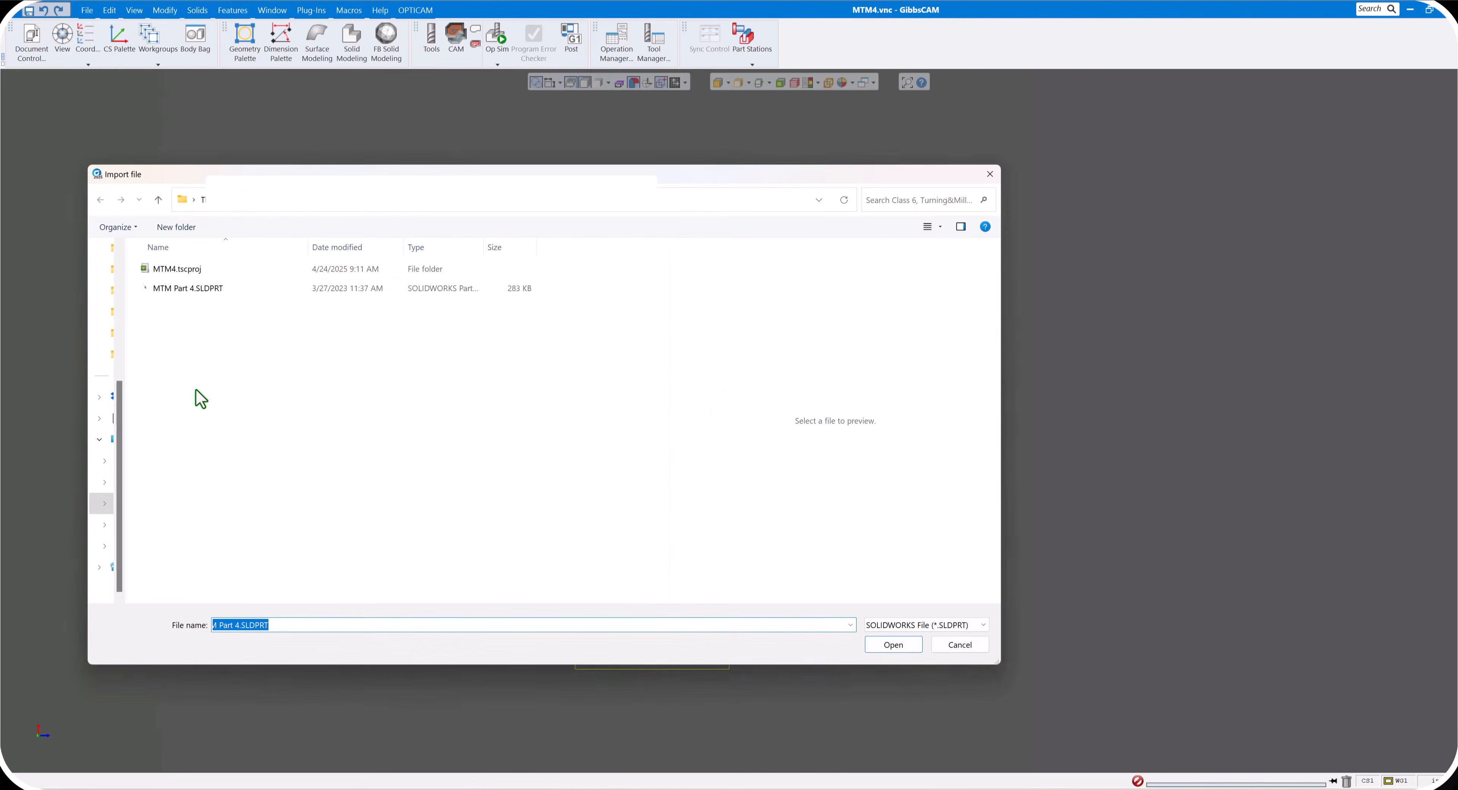
{"action": "left_click", "coordinate": [175, 288]}
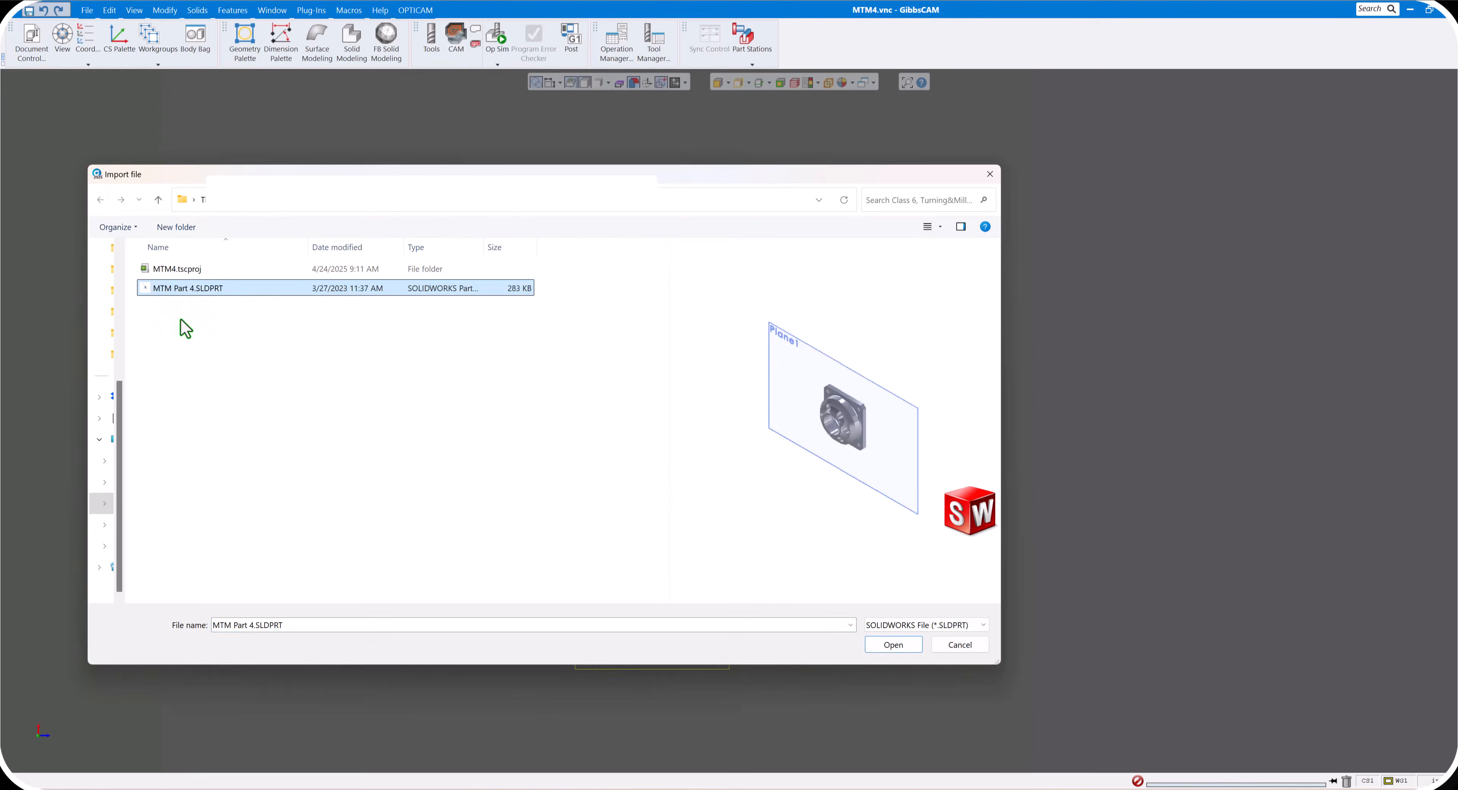
{"action": "left_click", "coordinate": [913, 647]}
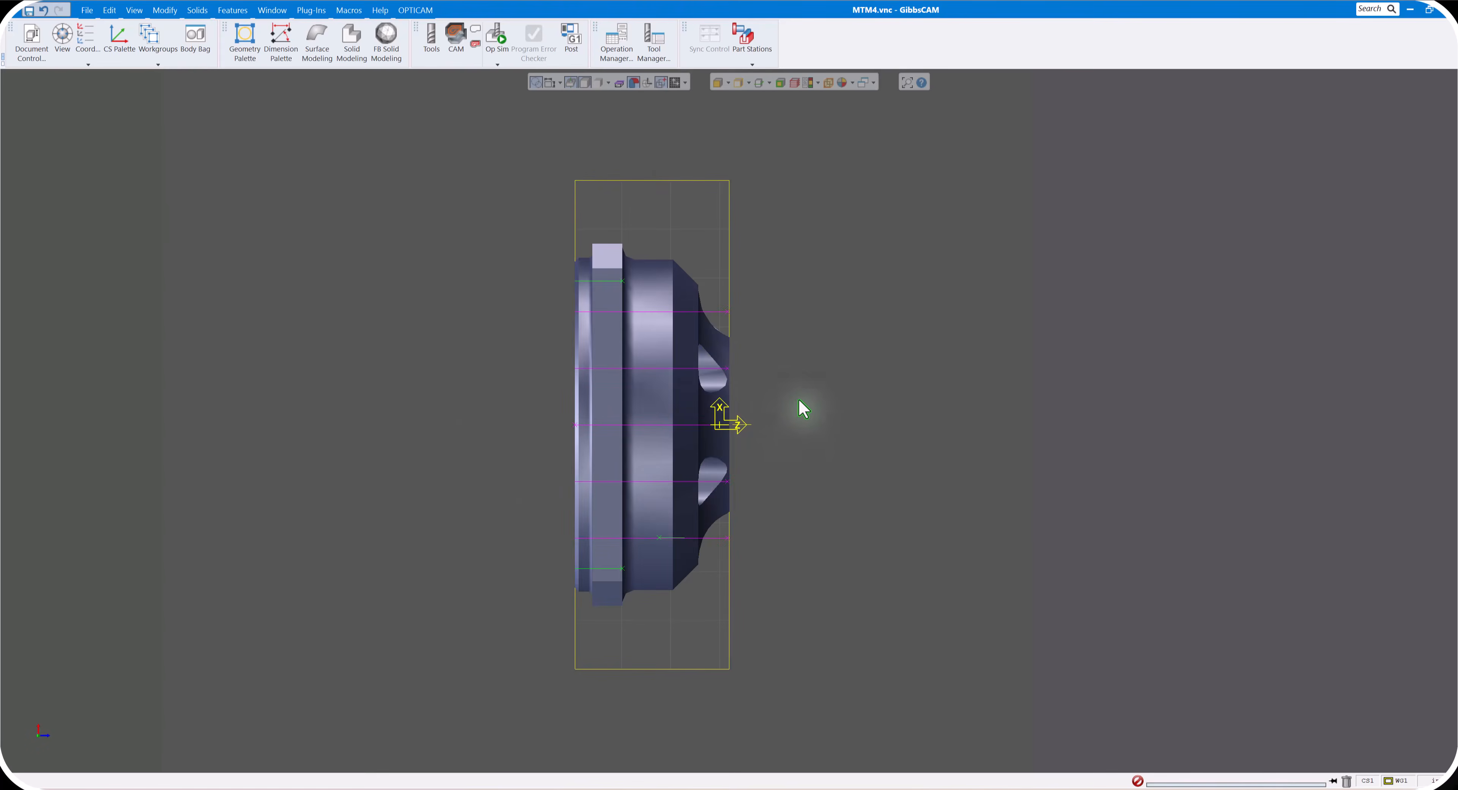
- Turn off the display of hole features on the imported part
{"action": "middle_click_drag", "start_coordinate": [795, 391], "coordinate": [795, 391]}
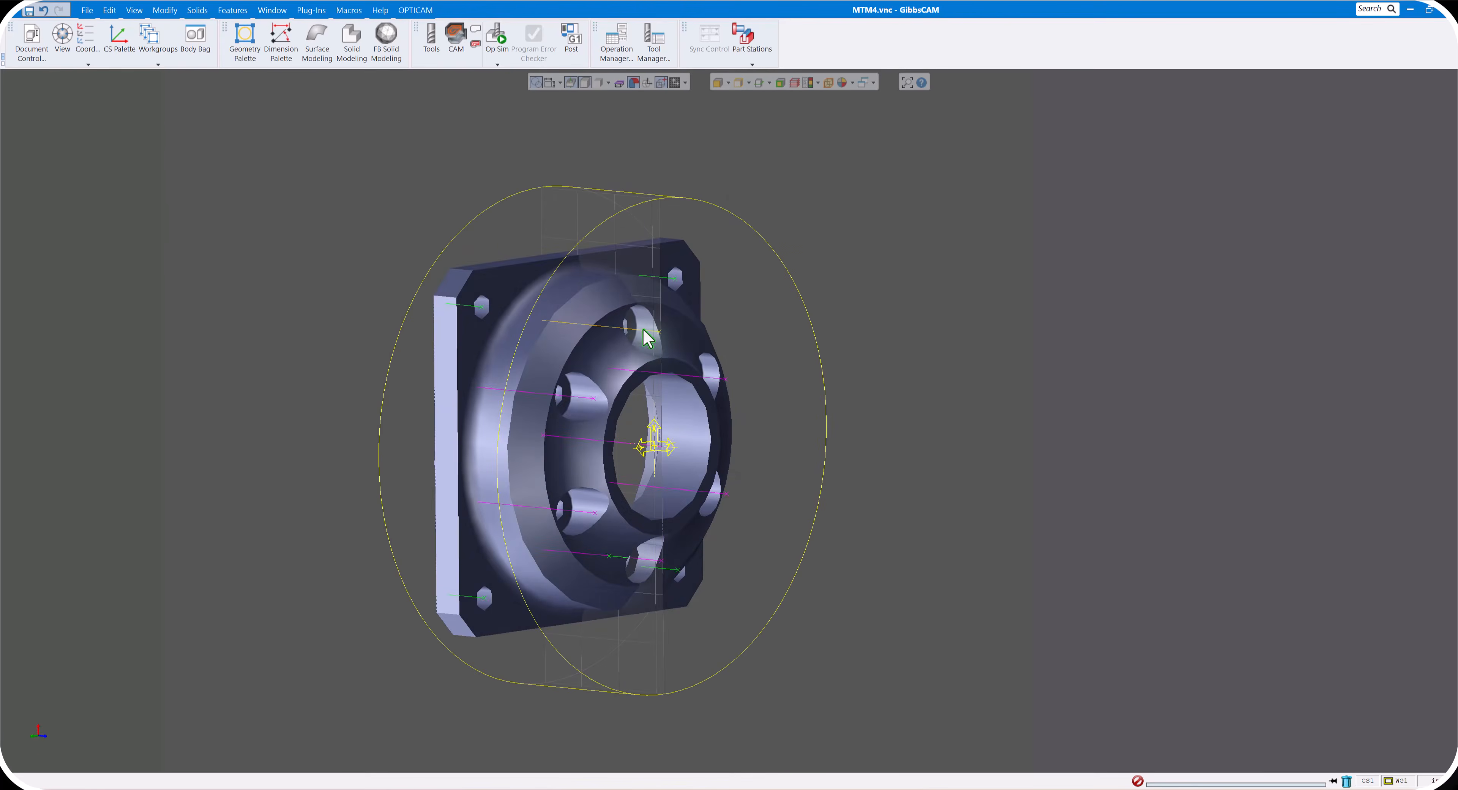
{"action": "middle_click_drag", "start_coordinate": [657, 290], "coordinate": [660, 288]}
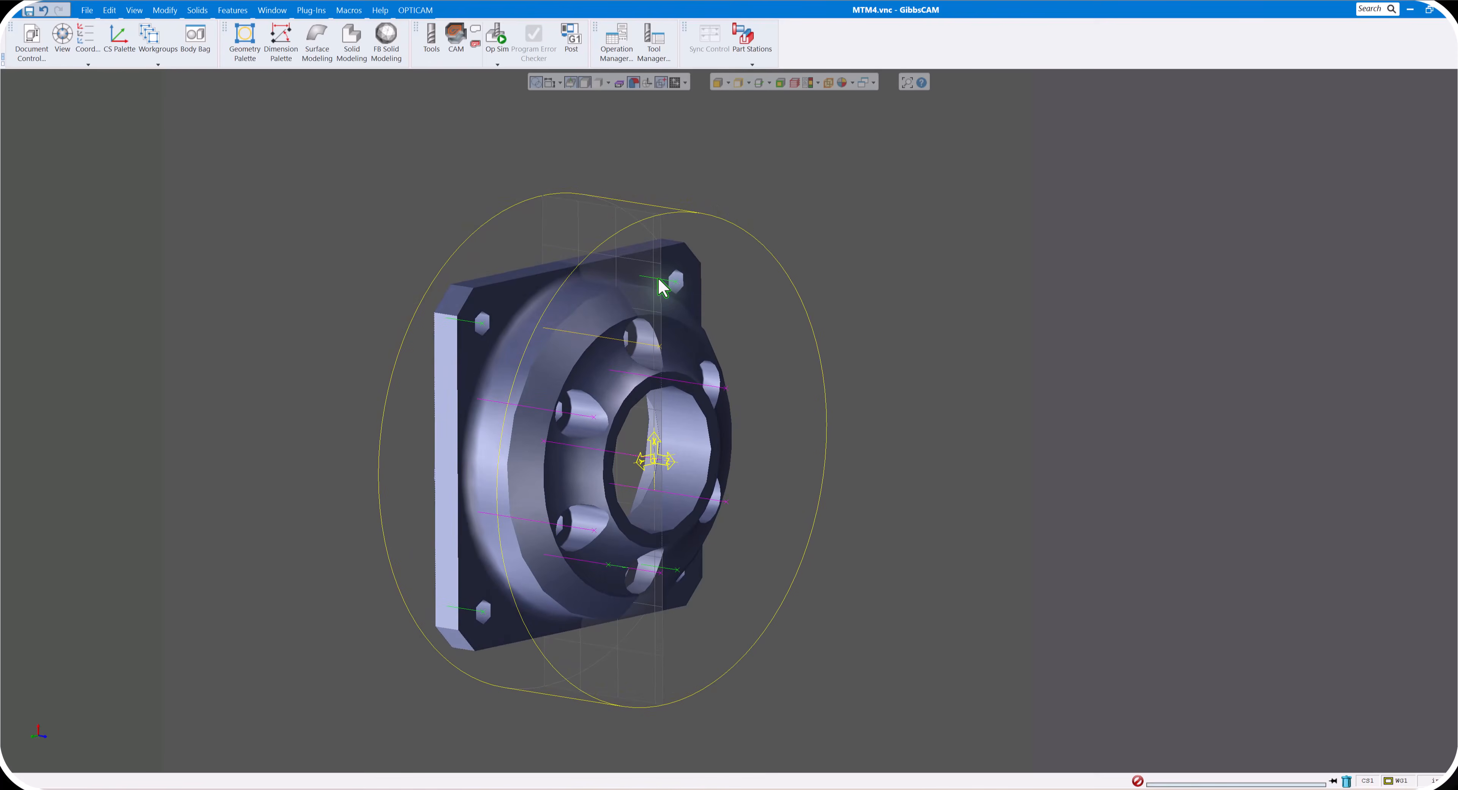
{"action": "middle_click_drag", "start_coordinate": [858, 302], "coordinate": [857, 302]}
{"action": "middle_click_drag", "start_coordinate": [745, 336], "coordinate": [746, 336]}
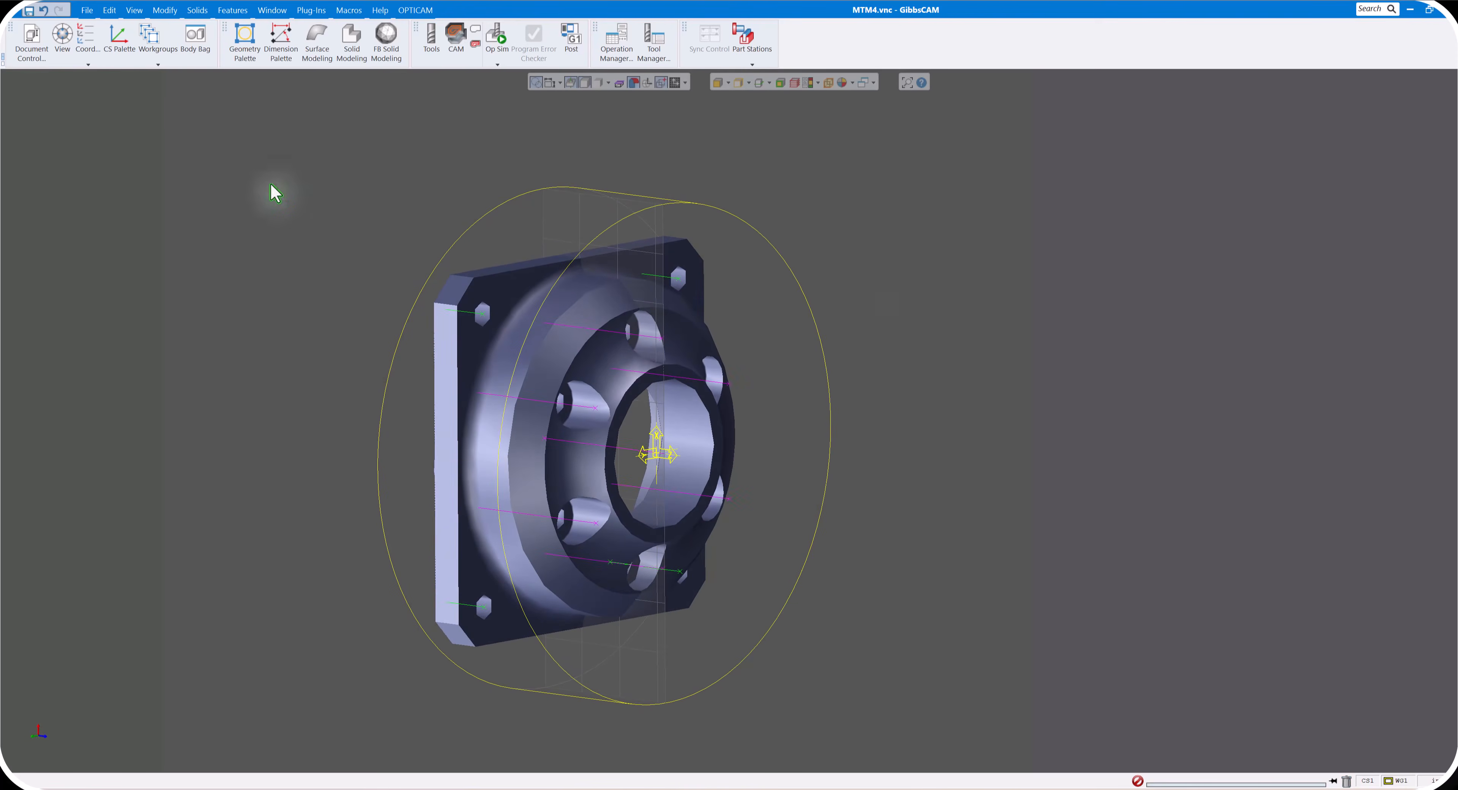
{"action": "left_click", "coordinate": [134, 10]}
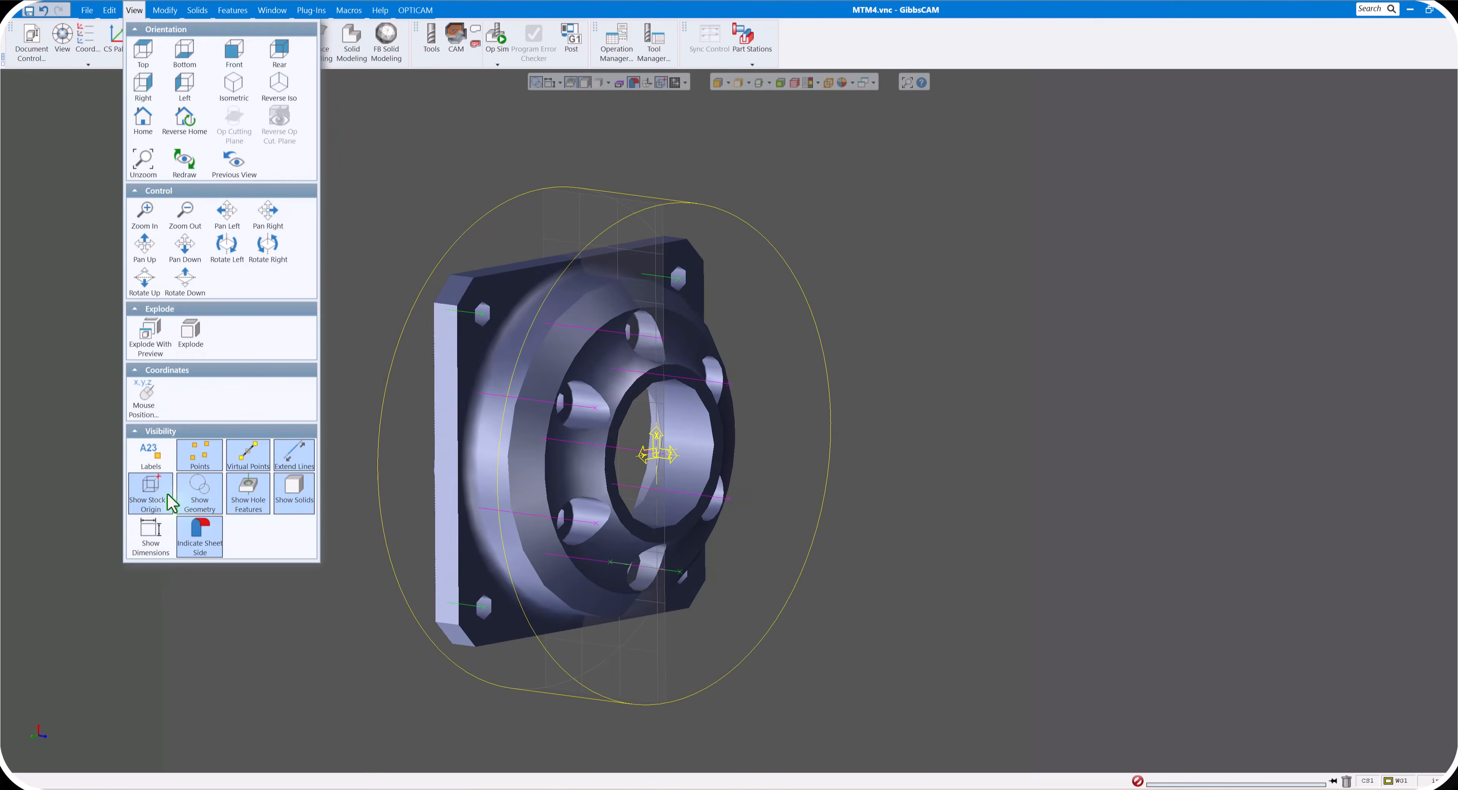
{"action": "left_click", "coordinate": [249, 518]}
{"action": "middle_click_drag", "start_coordinate": [360, 199], "coordinate": [357, 198]}
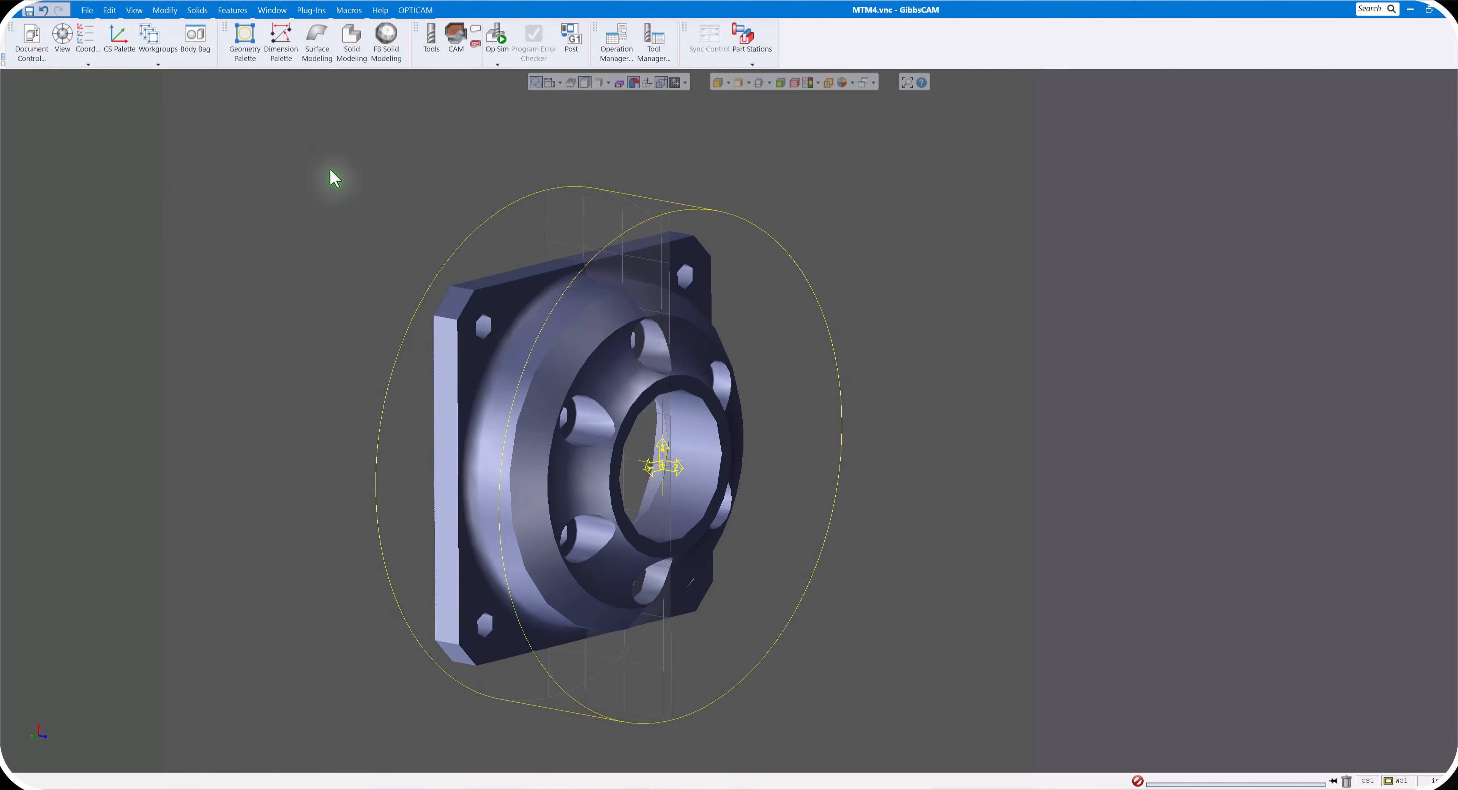
{"action": "left_click", "coordinate": [240, 11]}
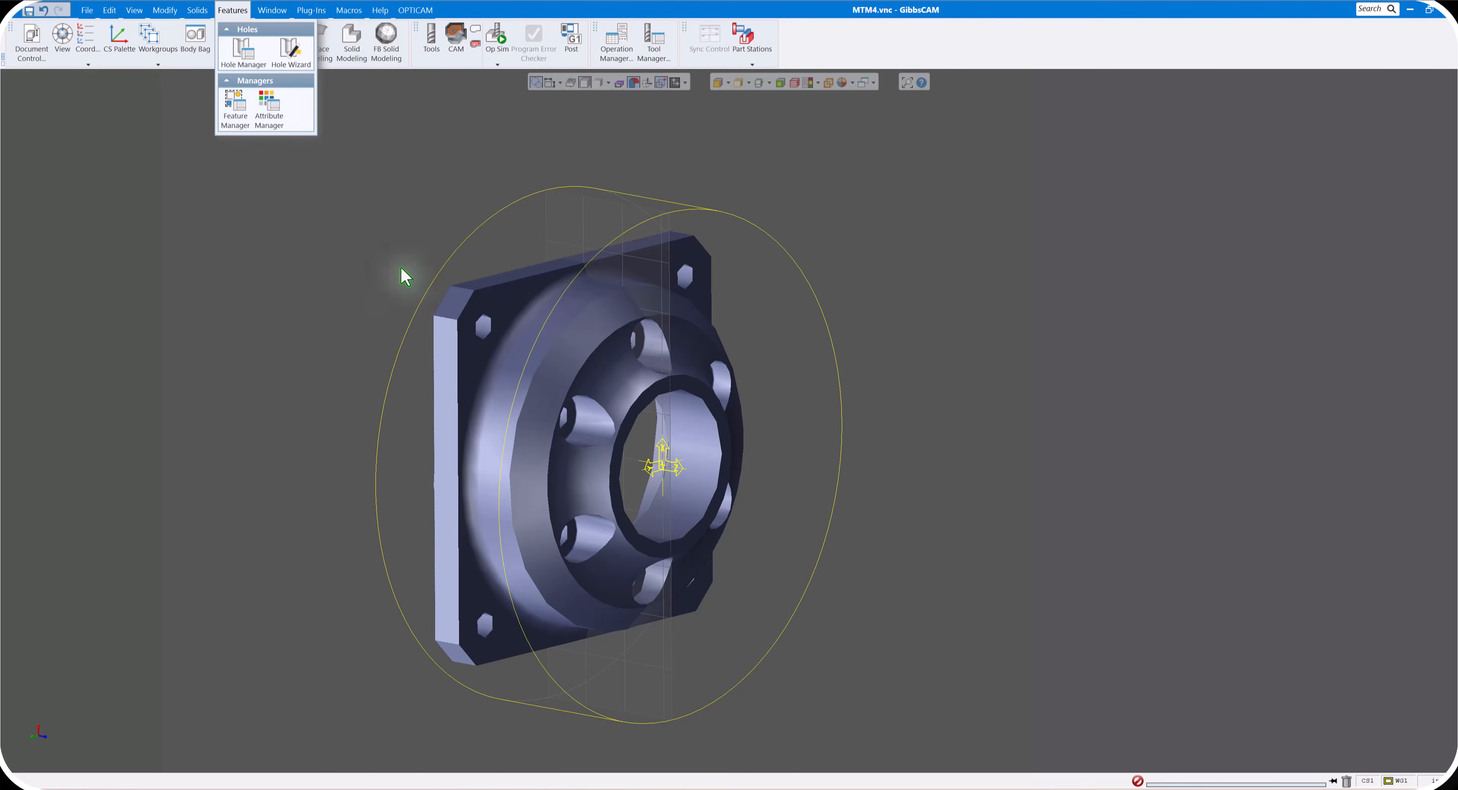
{"action": "left_click", "coordinate": [396, 200]}
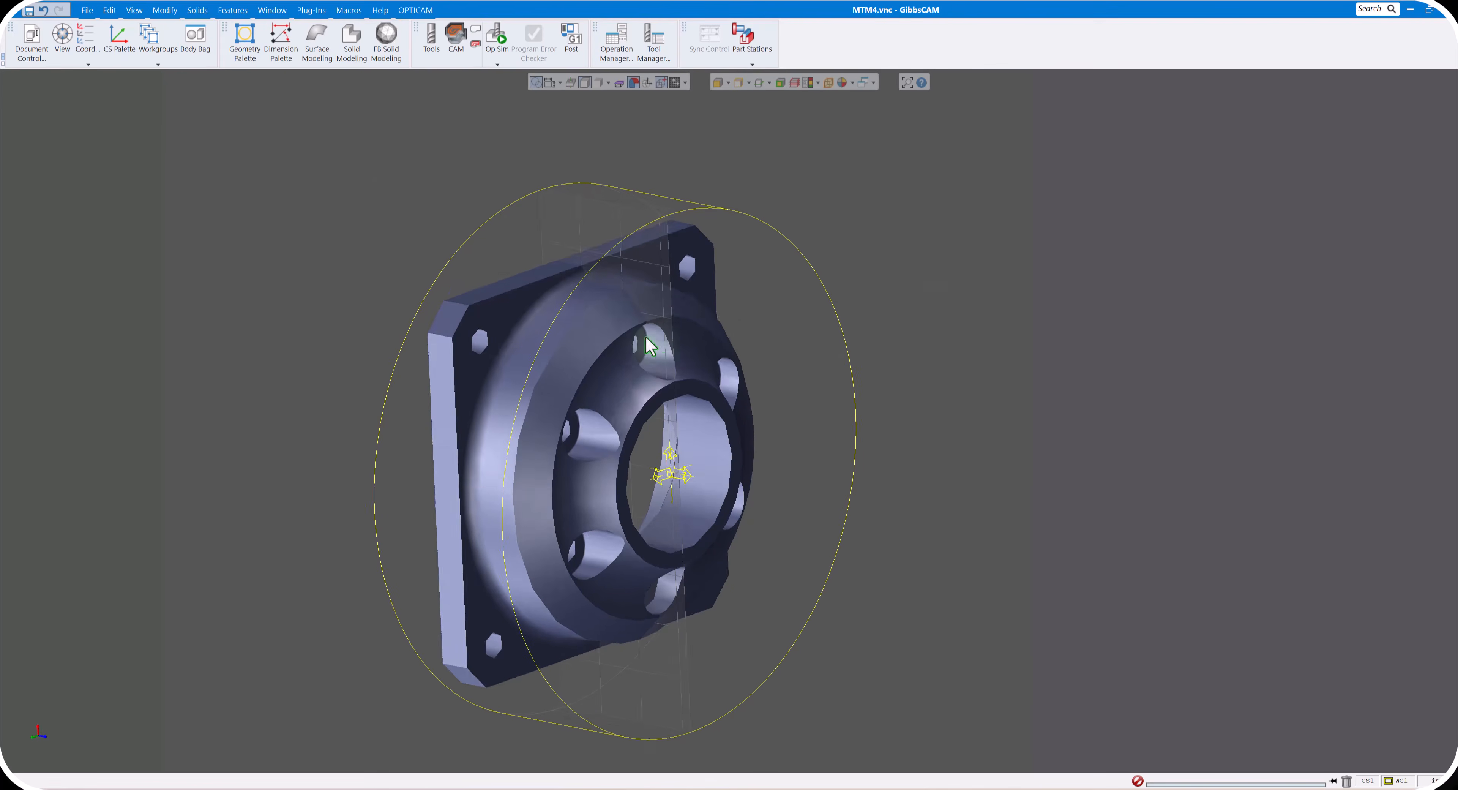
{"action": "scroll", "coordinate": [642, 338], "scroll_direction": "up", "scroll_amount": 2}
{"action": "middle_click_drag", "start_coordinate": [642, 338], "coordinate": [603, 387]}
{"action": "scroll", "coordinate": [621, 288], "scroll_direction": "down", "scroll_amount": 5}
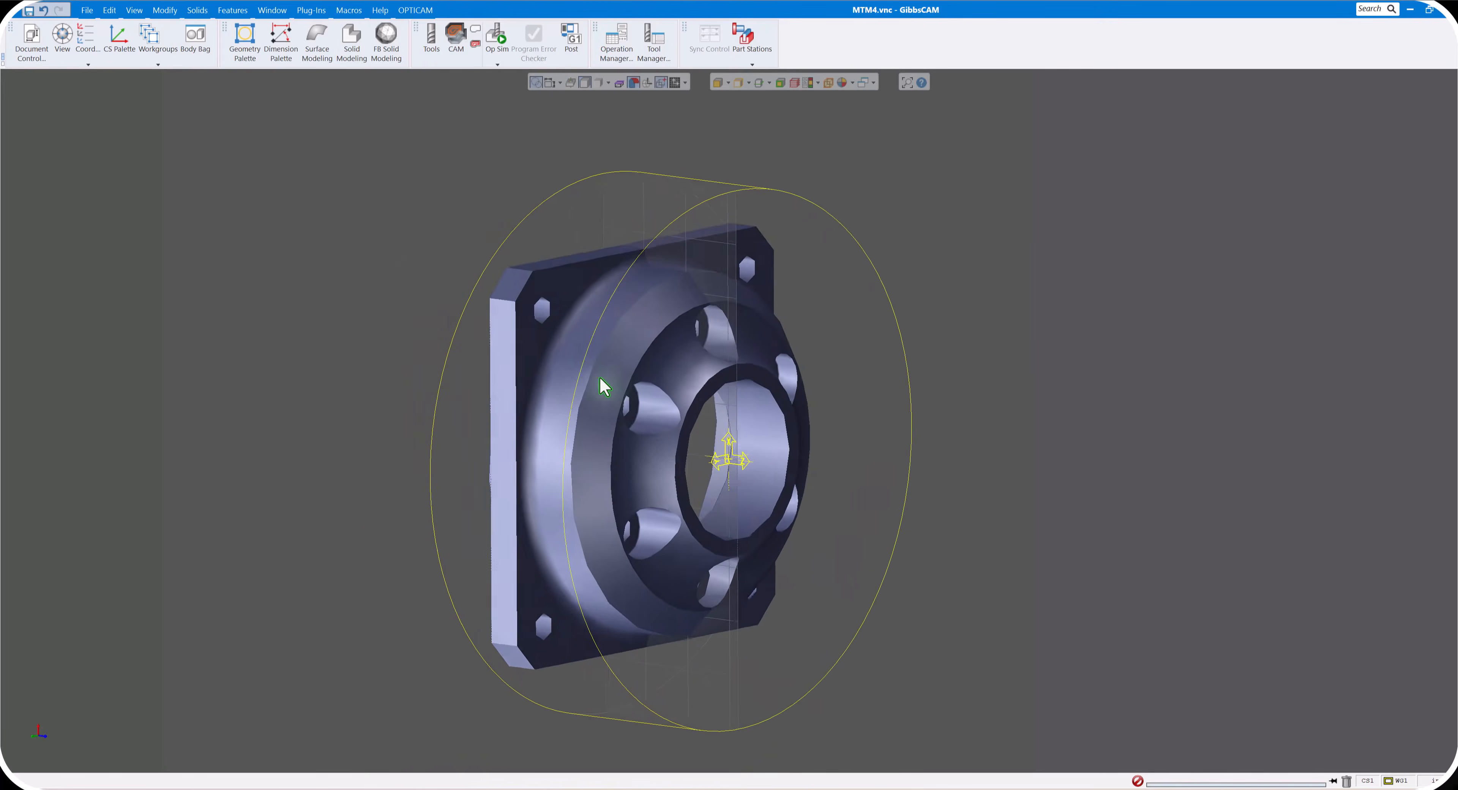
{"action": "scroll", "coordinate": [592, 381], "scroll_direction": "up", "scroll_amount": 2}
{"action": "scroll", "coordinate": [591, 380], "scroll_direction": "down", "scroll_amount": 2}
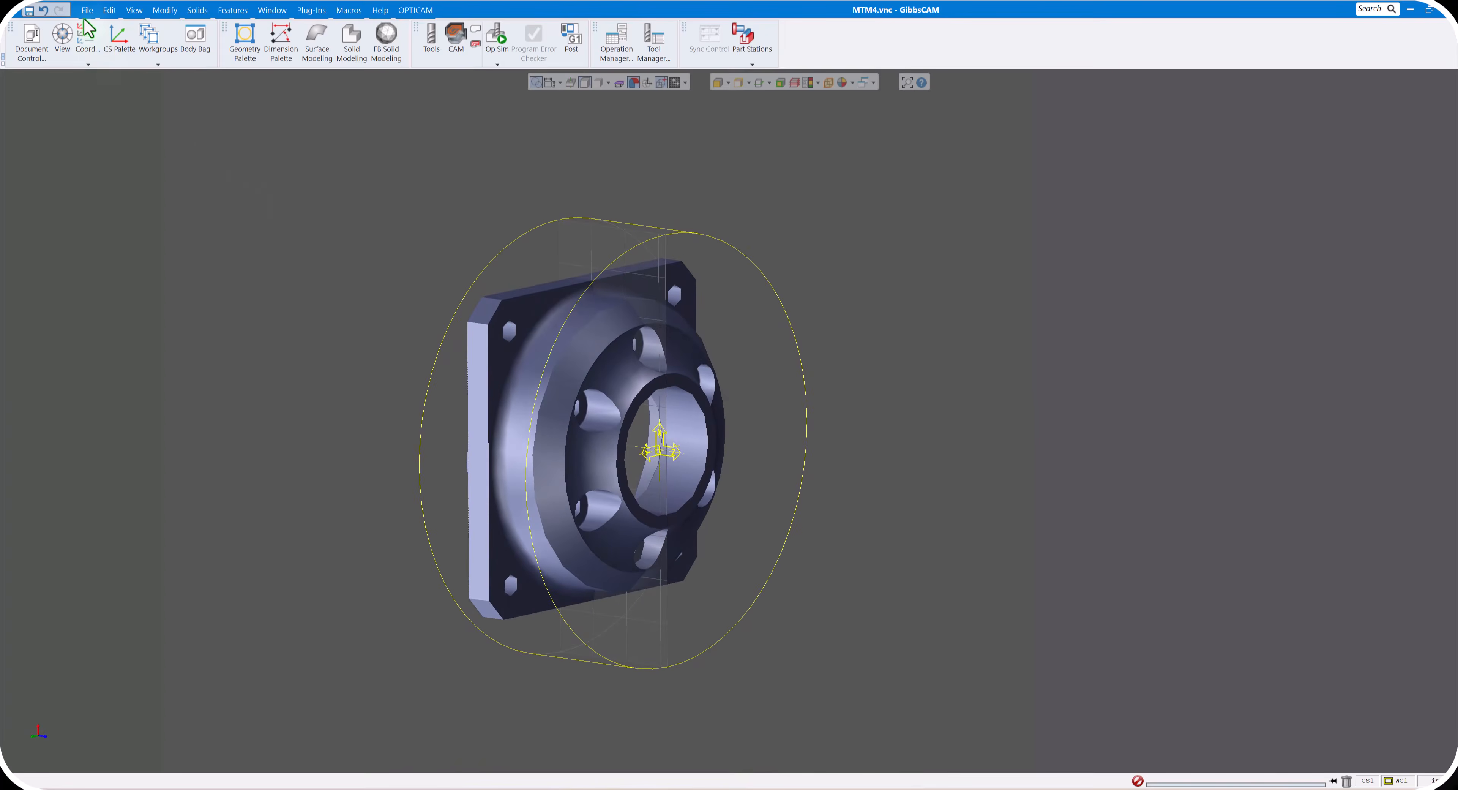
- Review the display preferences for the chord height used on bodies, leaving the settings as they are
{"action": "left_click", "coordinate": [87, 10]}
{"action": "left_click", "coordinate": [100, 356]}
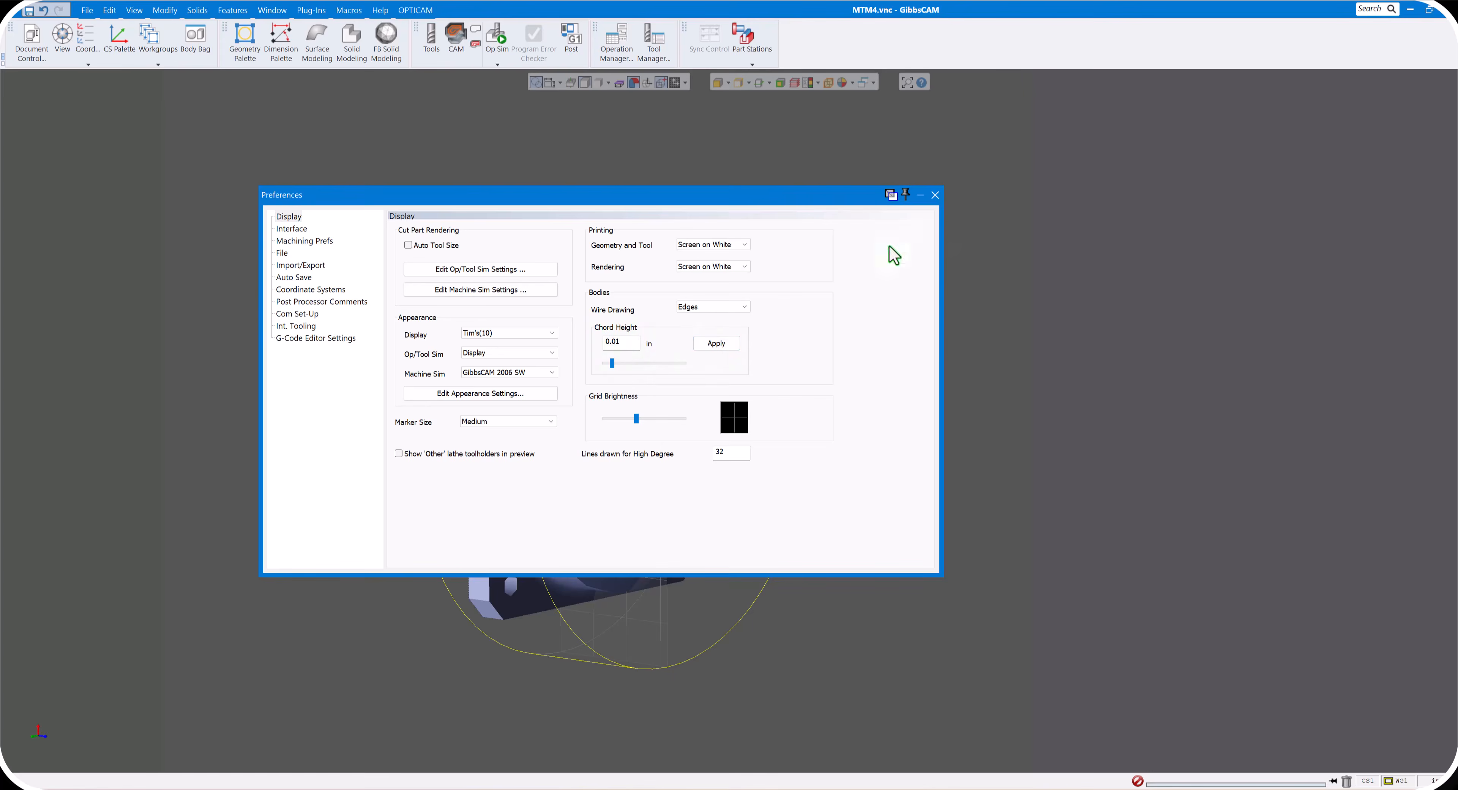
{"action": "left_click", "coordinate": [936, 196]}
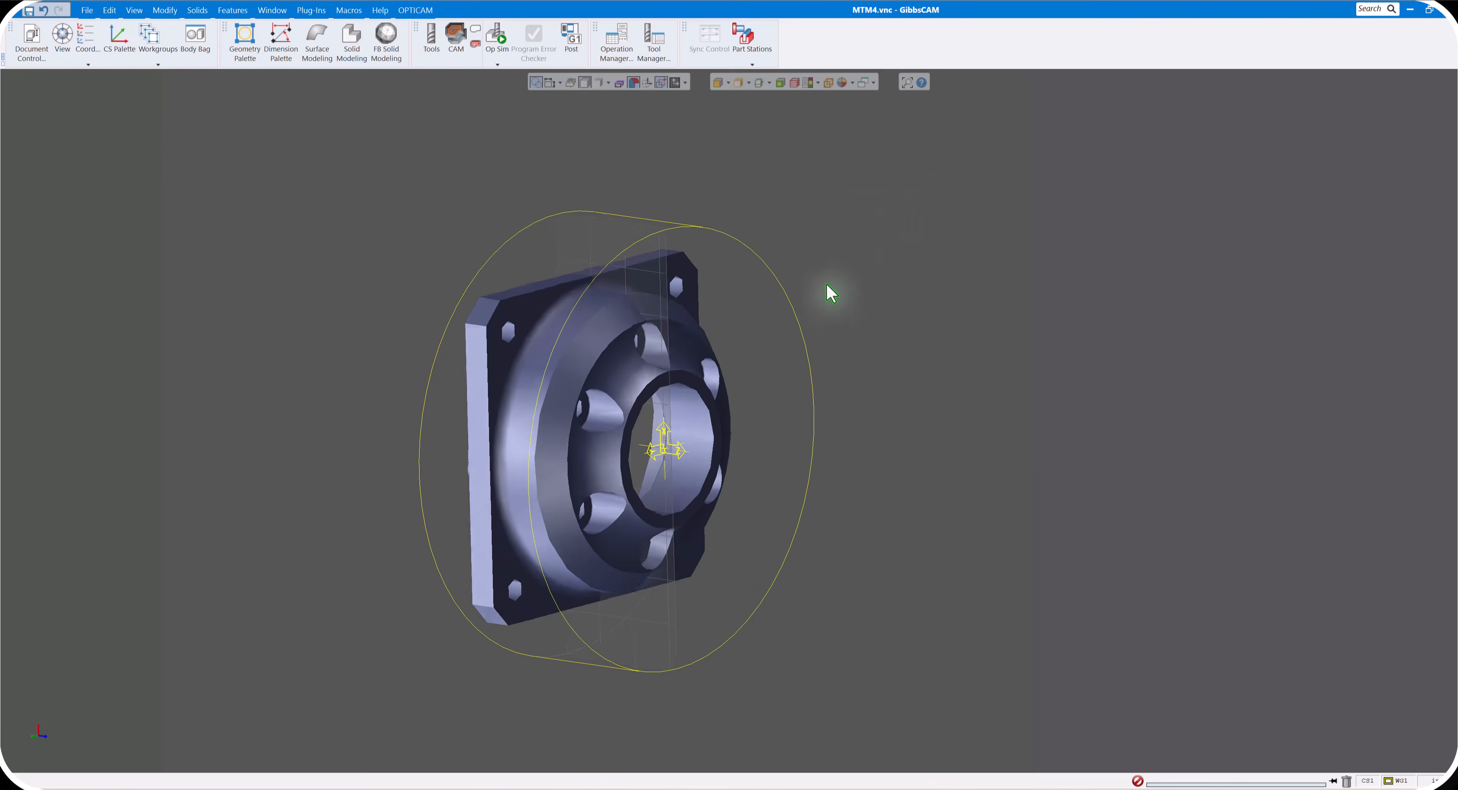
- Set the imported solid's chord height to .001 in its body properties, apply it and deselect the solid
{"action": "middle_click_drag", "start_coordinate": [831, 293], "coordinate": [612, 358]}
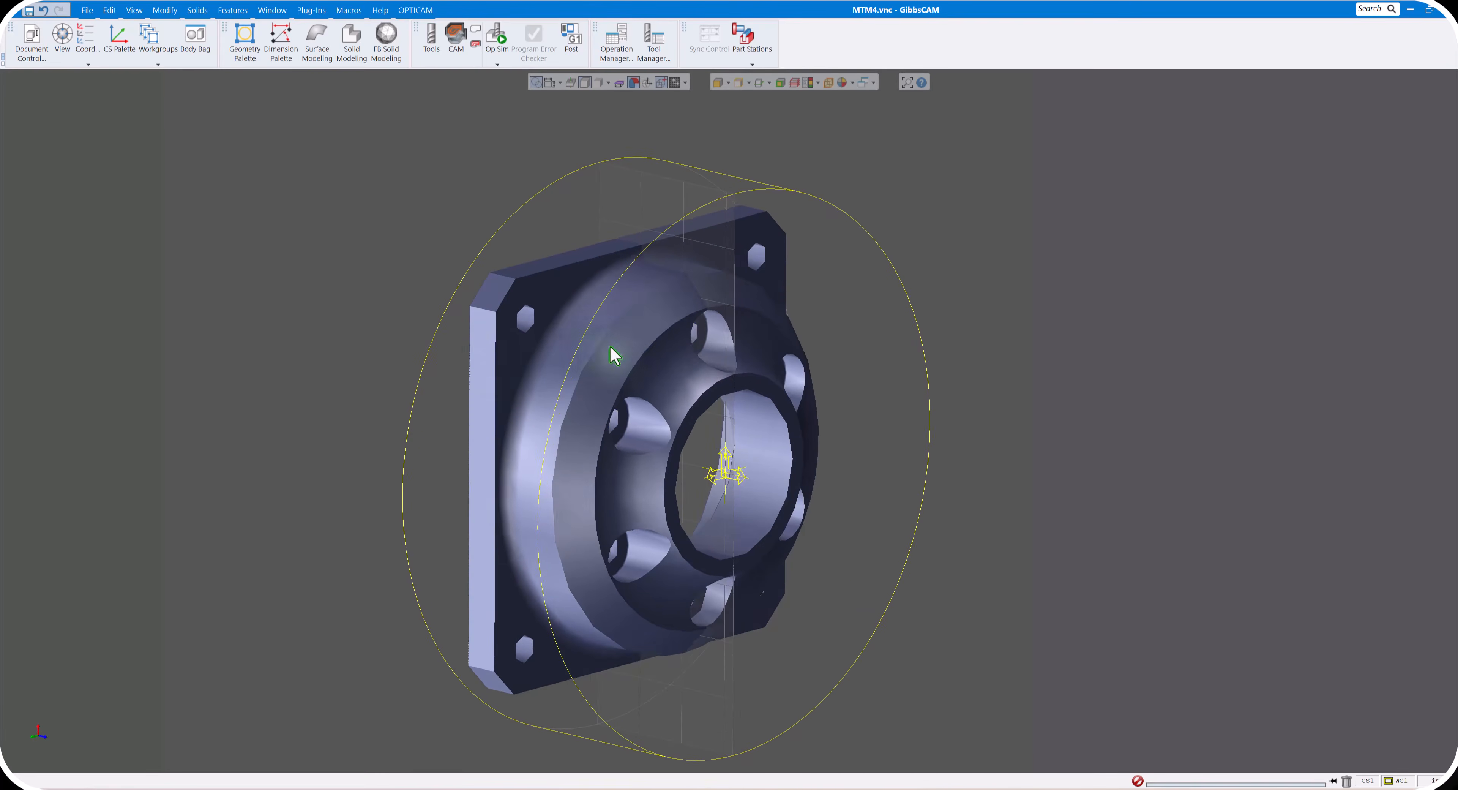
{"action": "left_click", "coordinate": [611, 348]}
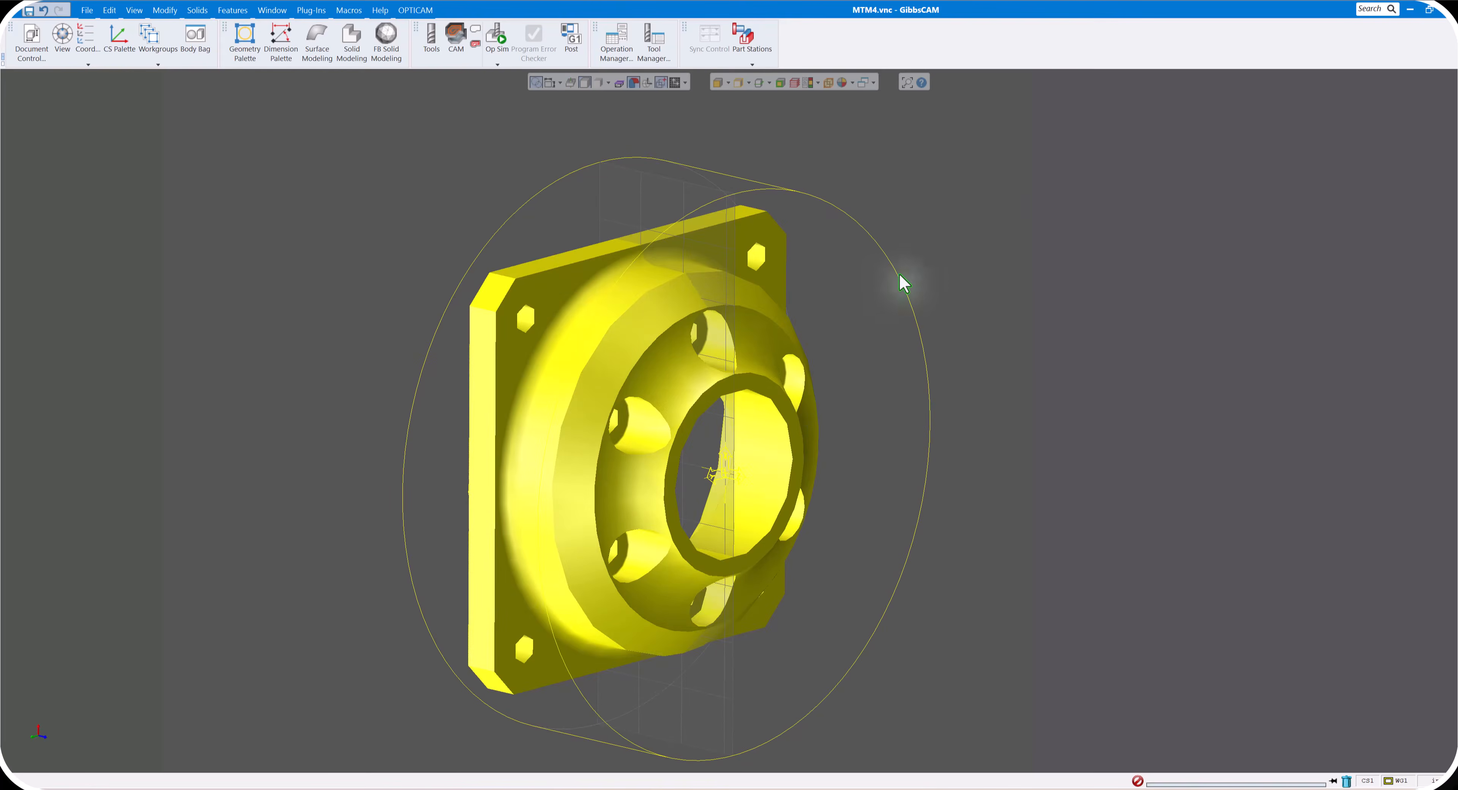
{"action": "right_click", "coordinate": [594, 333]}
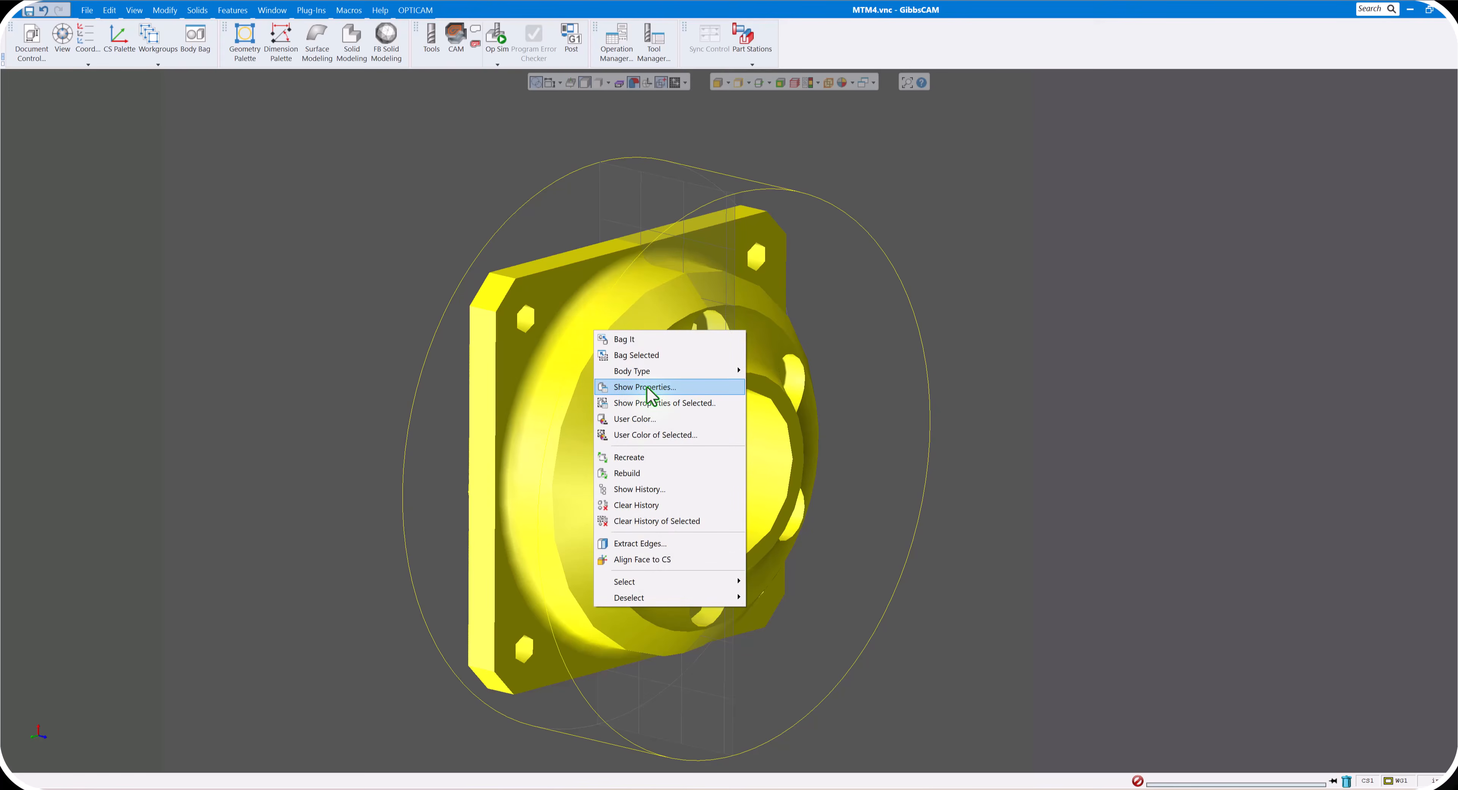
{"action": "left_click", "coordinate": [617, 401]}
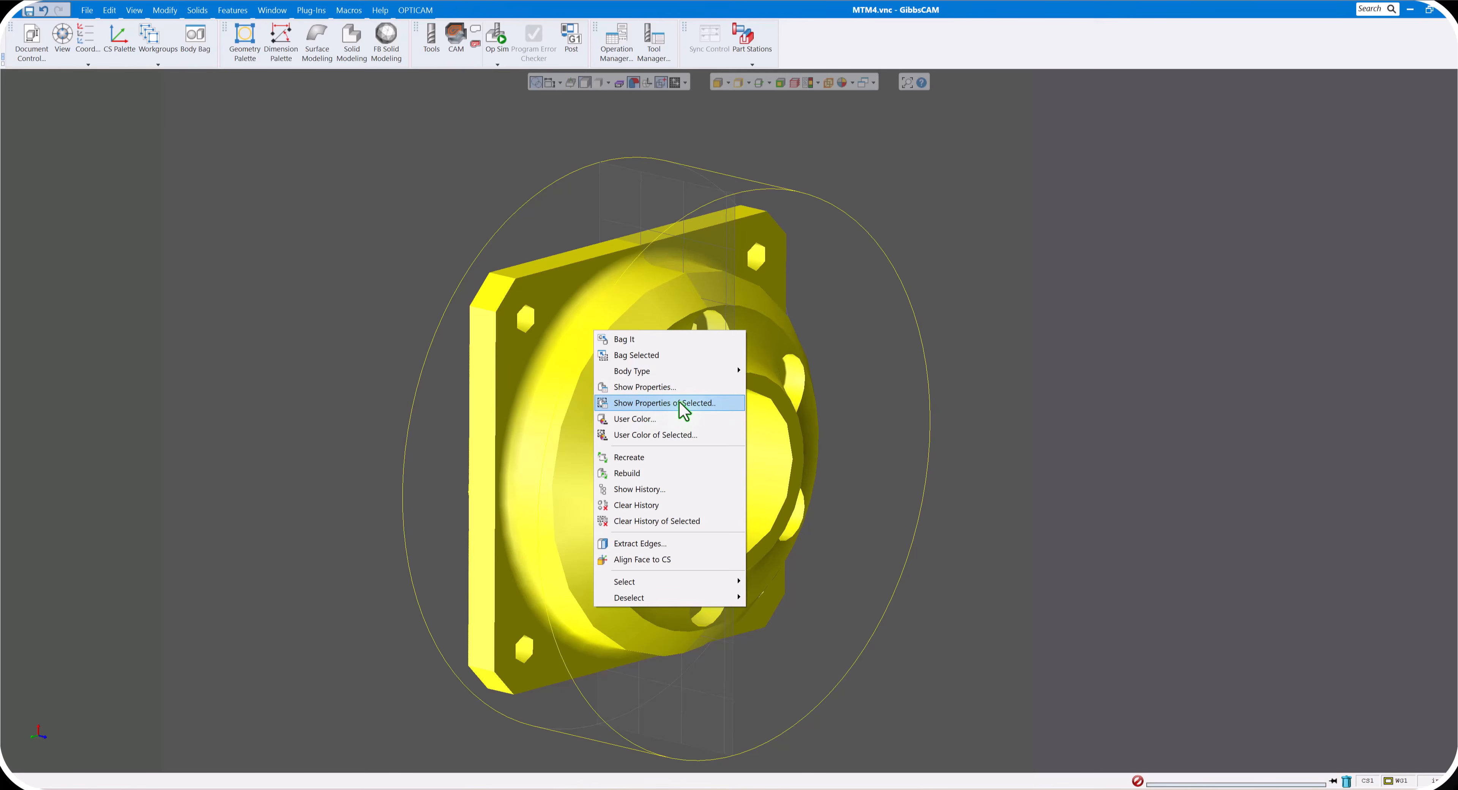
{"action": "left_click", "coordinate": [645, 389]}
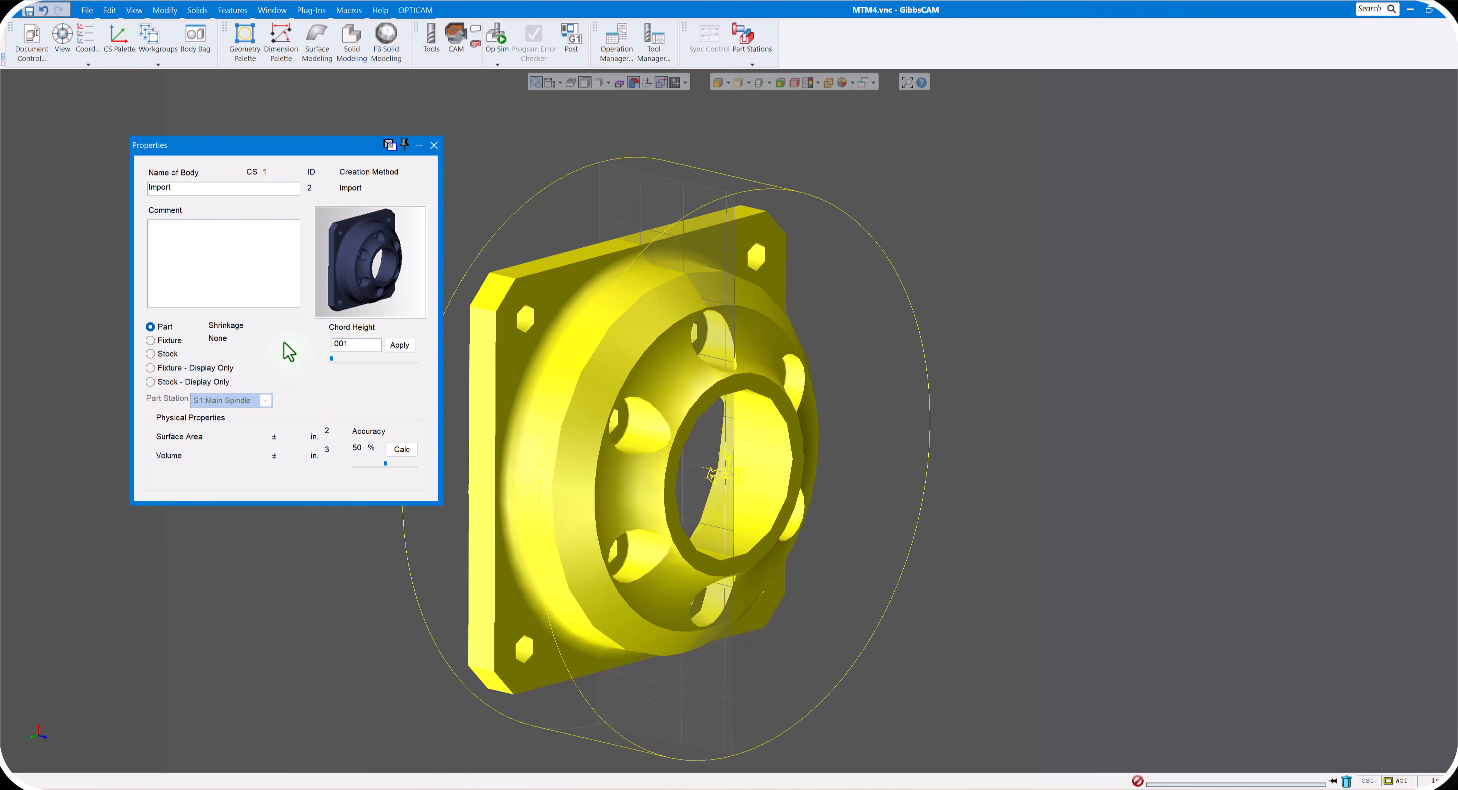
{"action": "left_click", "coordinate": [399, 346]}
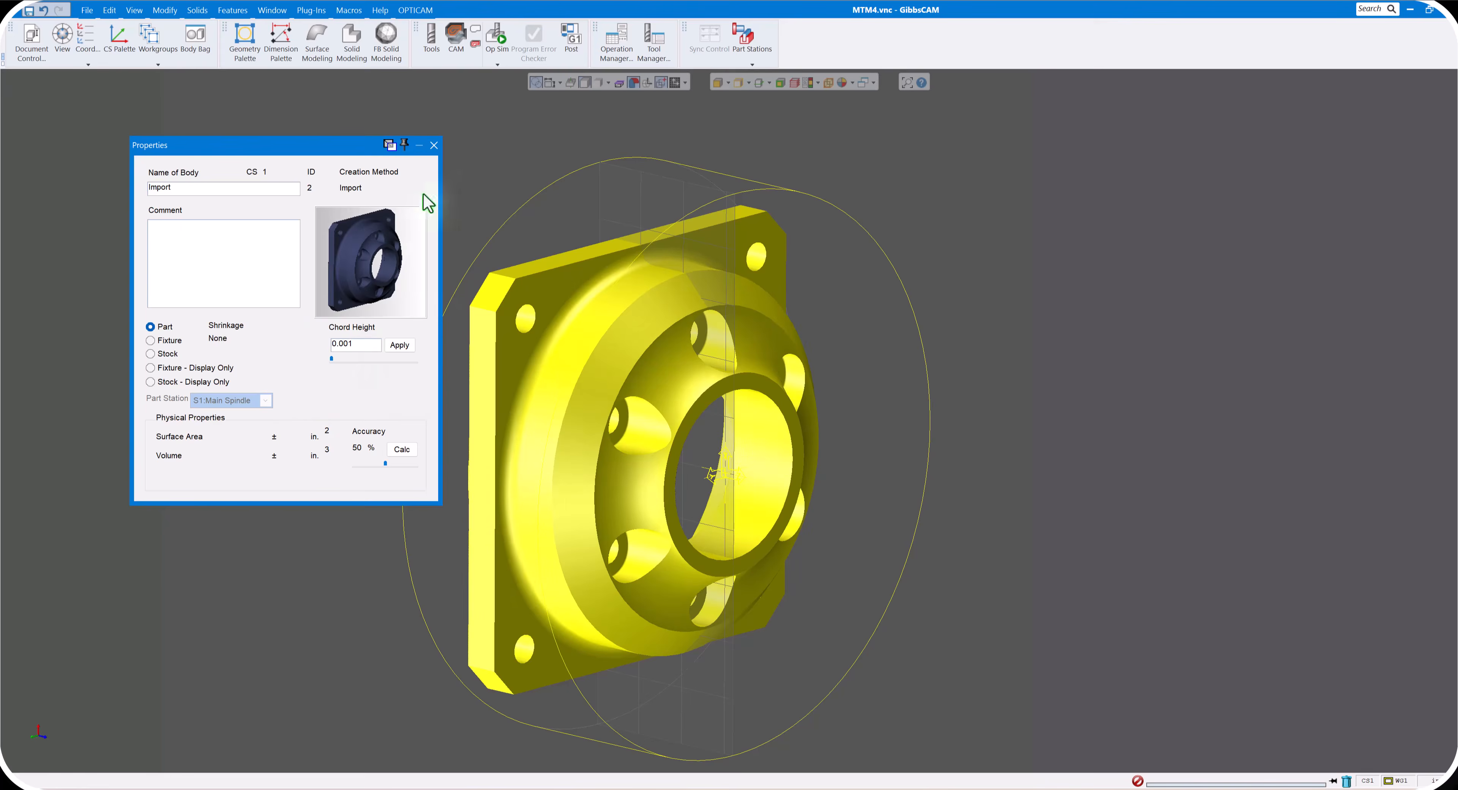
{"action": "left_click", "coordinate": [434, 144]}
{"action": "left_click", "coordinate": [950, 333]}
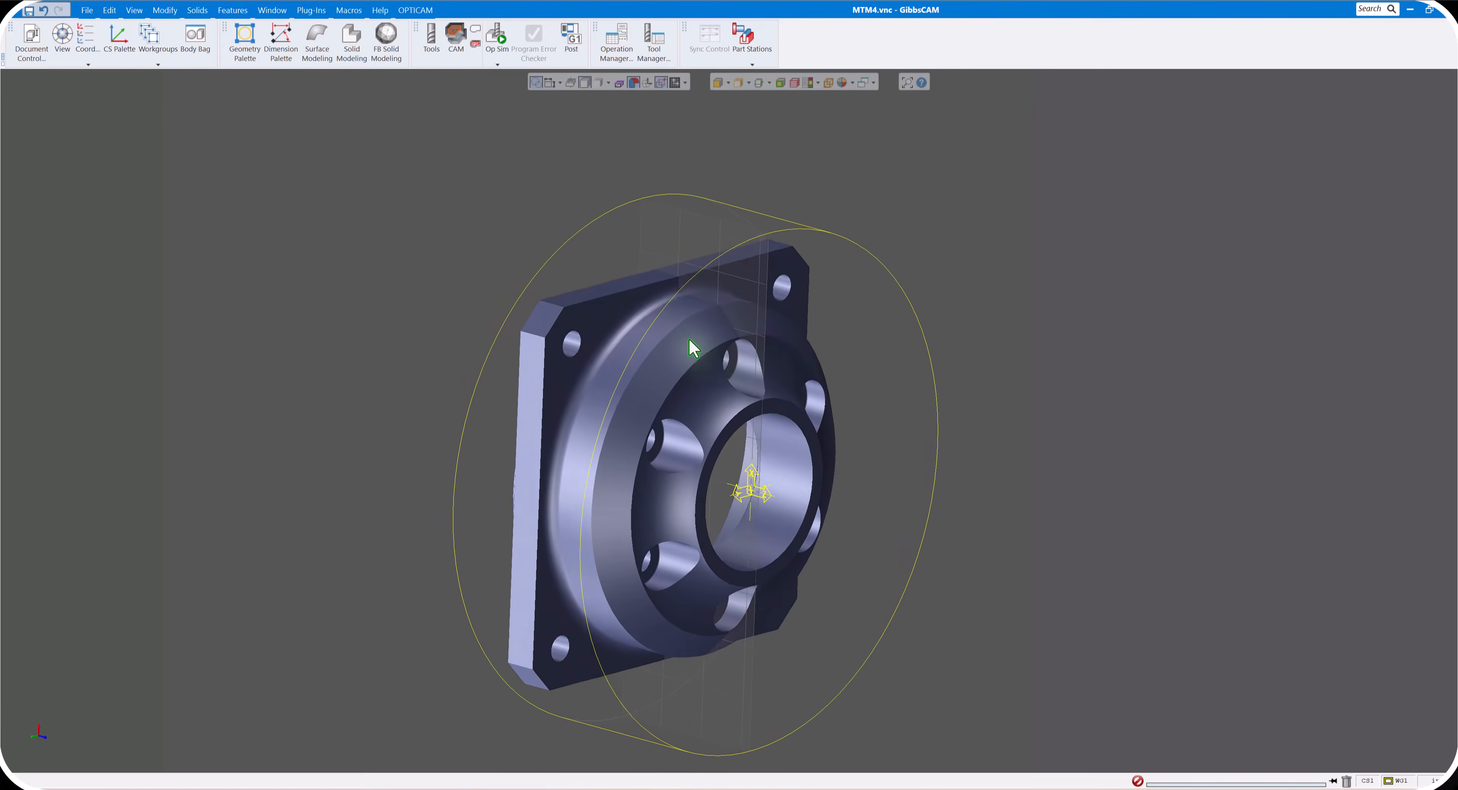
- Put the imported solid into the Body Bag
{"action": "double_click", "coordinate": [689, 341]}
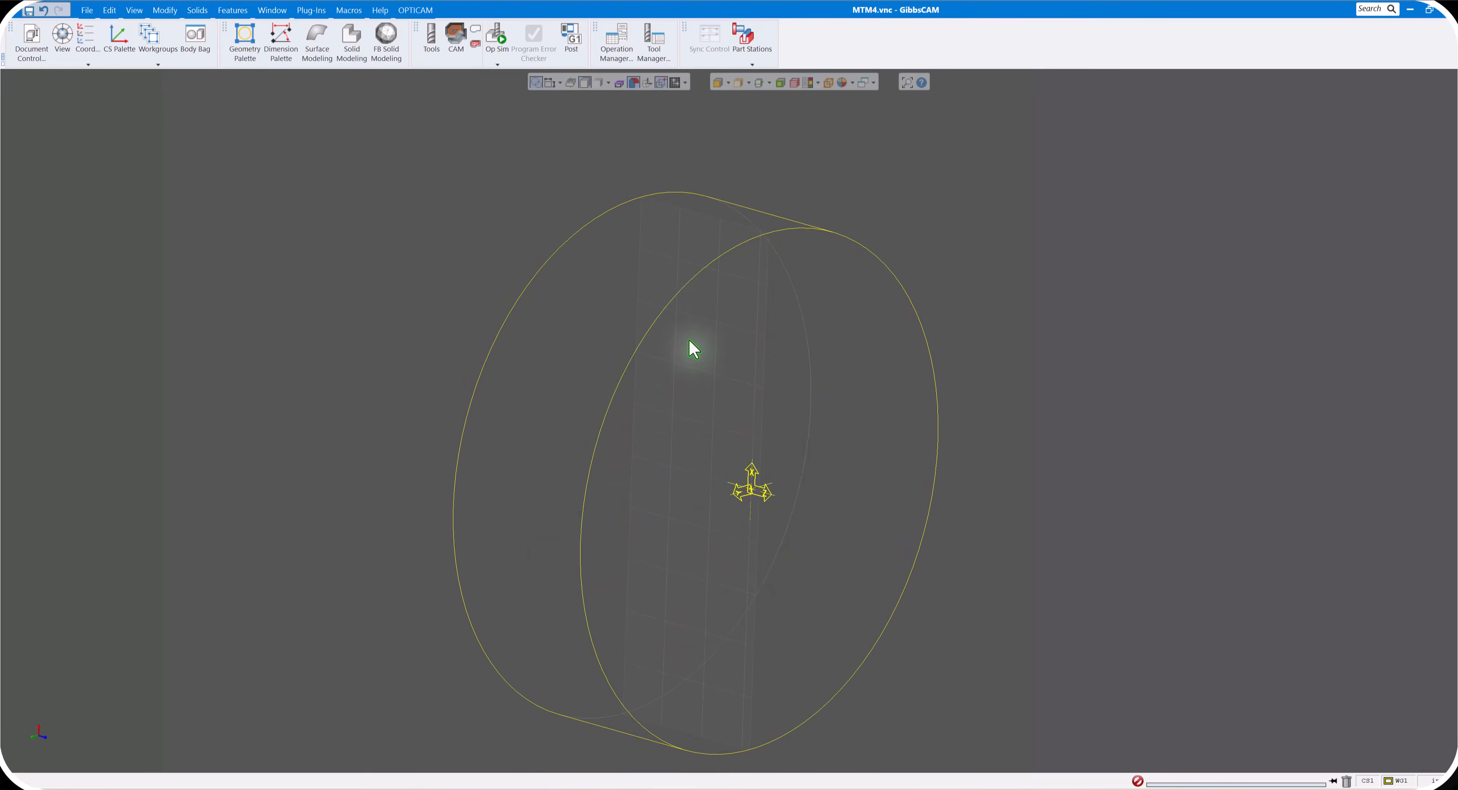
- Set the chord height for bodies to .001 in in the display preferences, apply it and close the preferences
{"action": "left_click", "coordinate": [87, 10]}
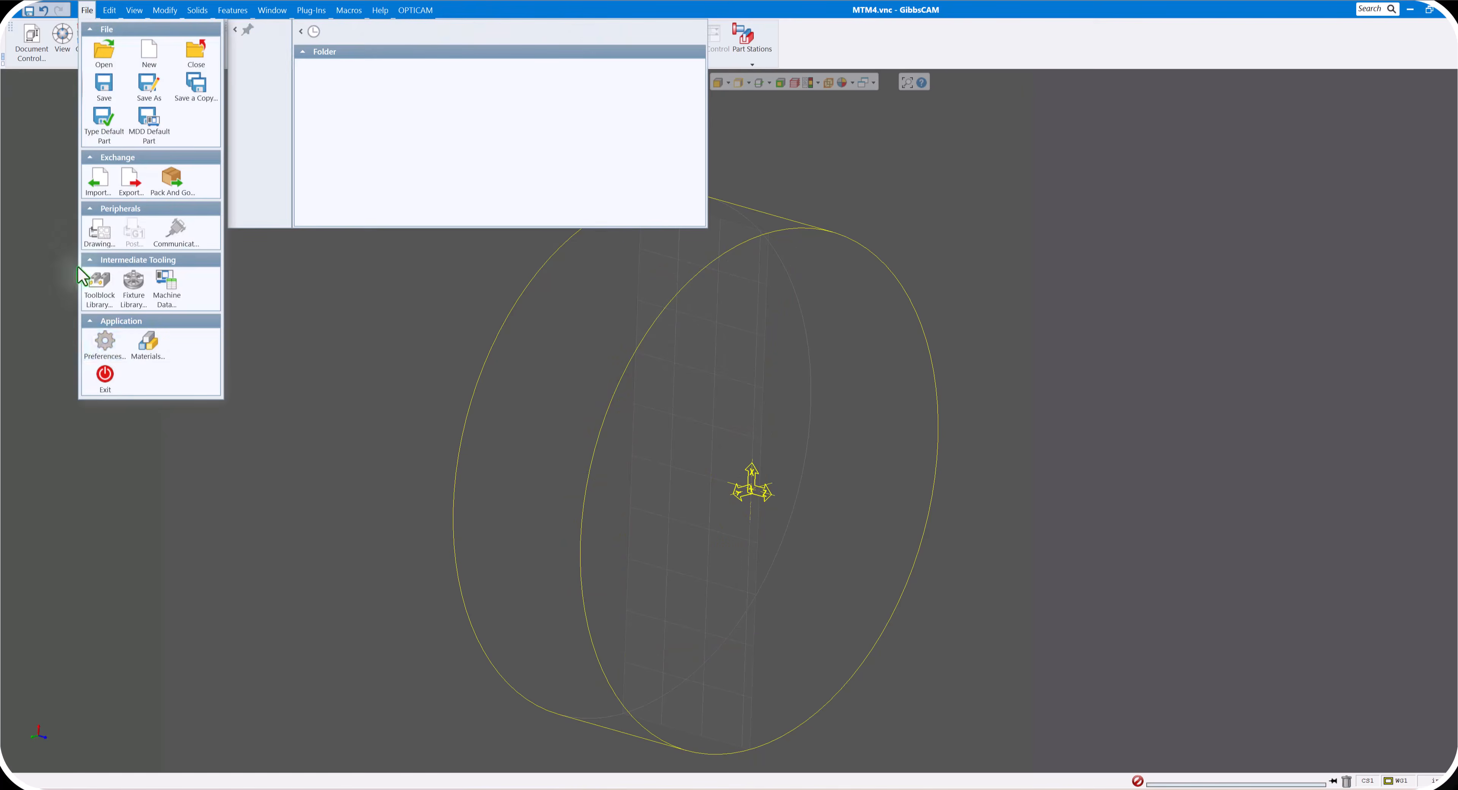
{"action": "left_click", "coordinate": [107, 343]}
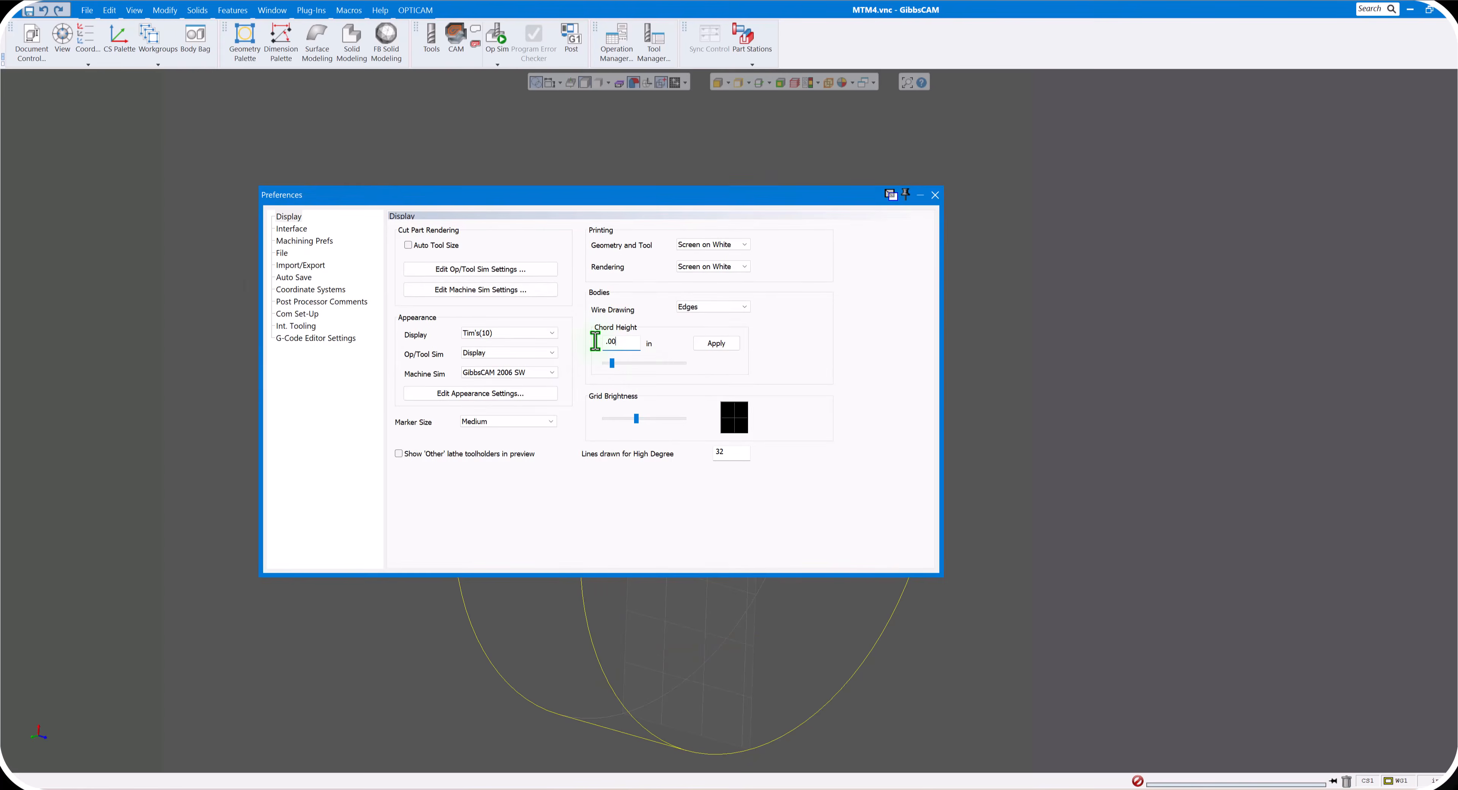
{"action": "left_click", "coordinate": [723, 346]}
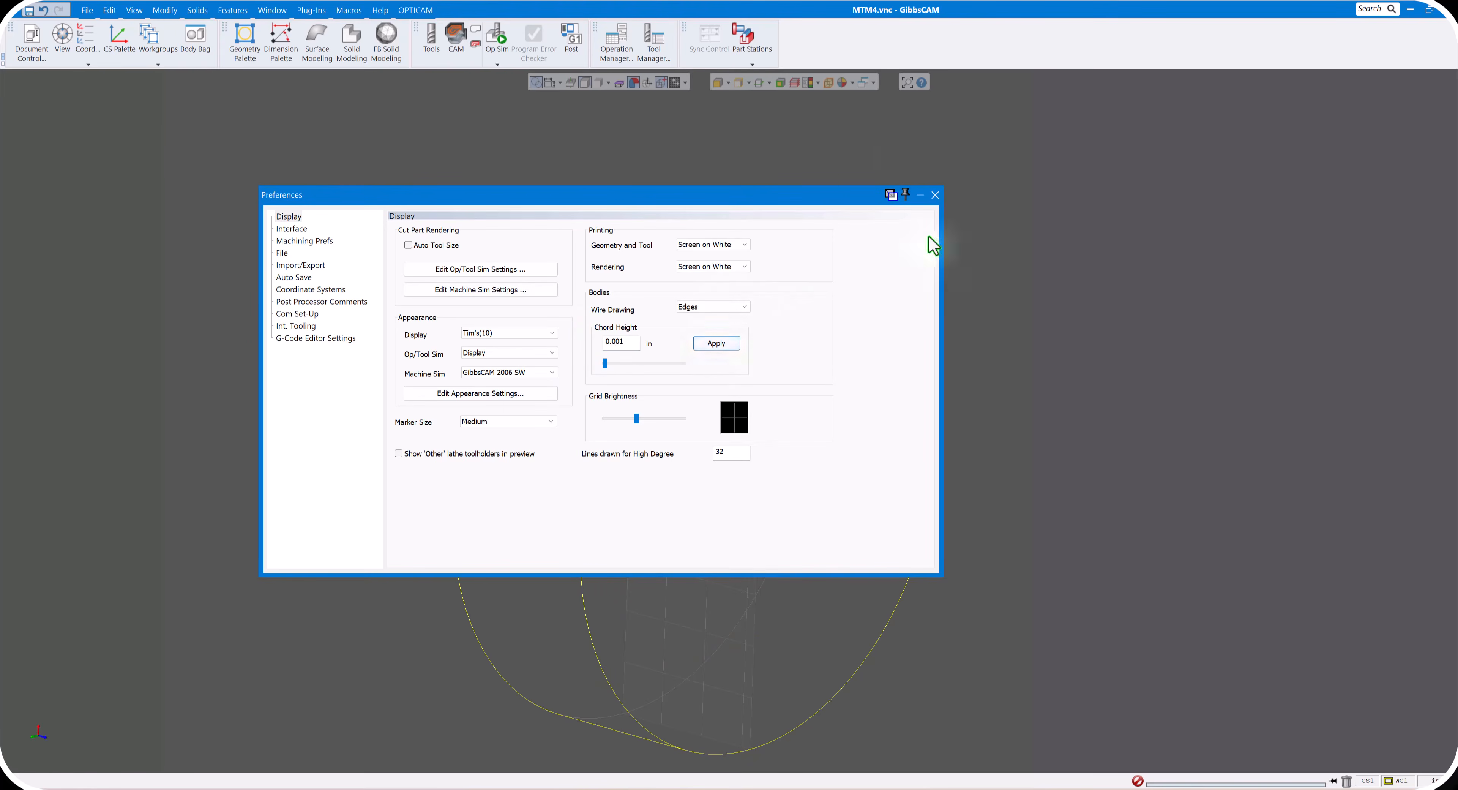
{"action": "left_click", "coordinate": [935, 195]}
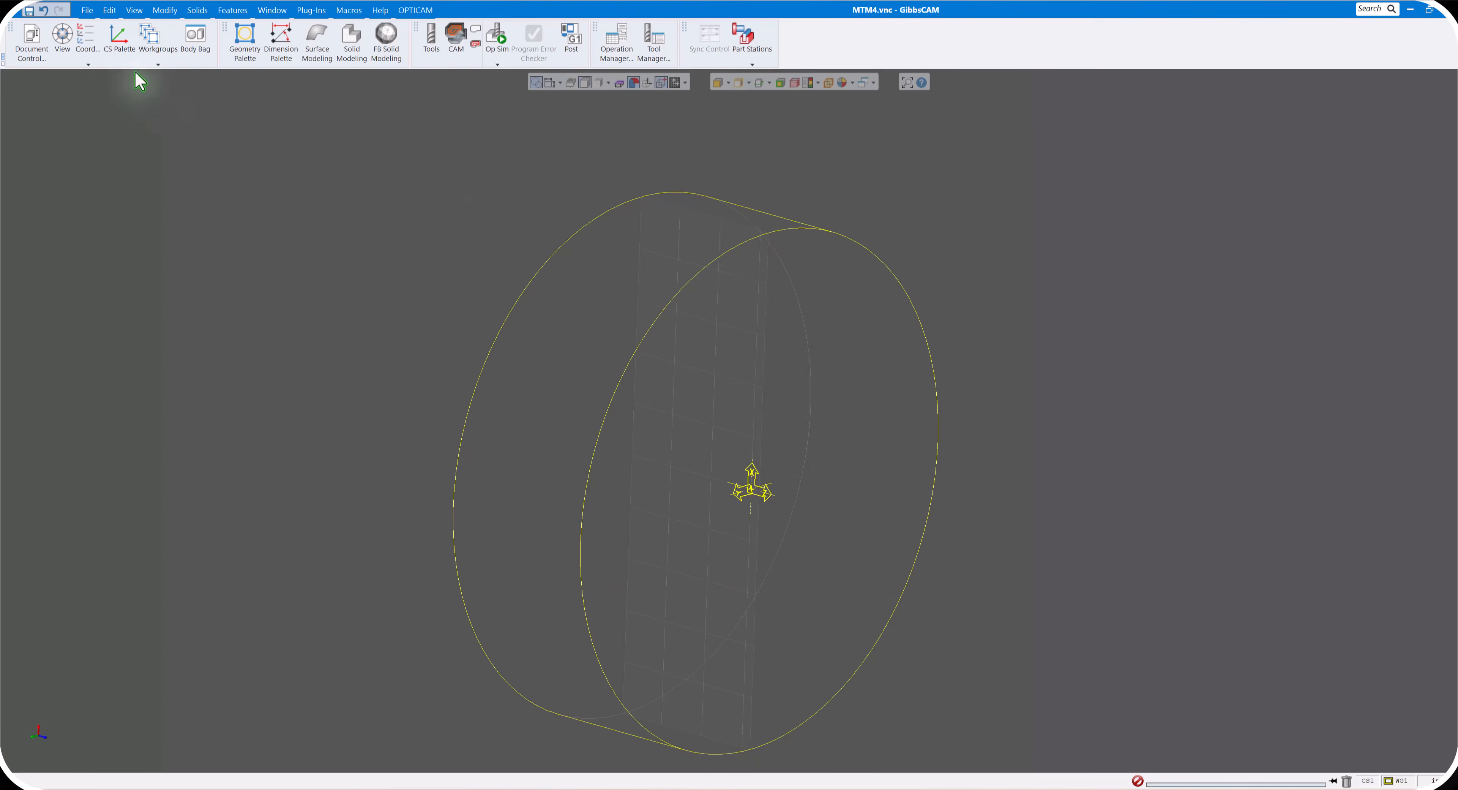
- Import the SOLIDWORKS file MTM Part 4.SLDPRT into the part again
{"action": "left_click", "coordinate": [87, 10]}
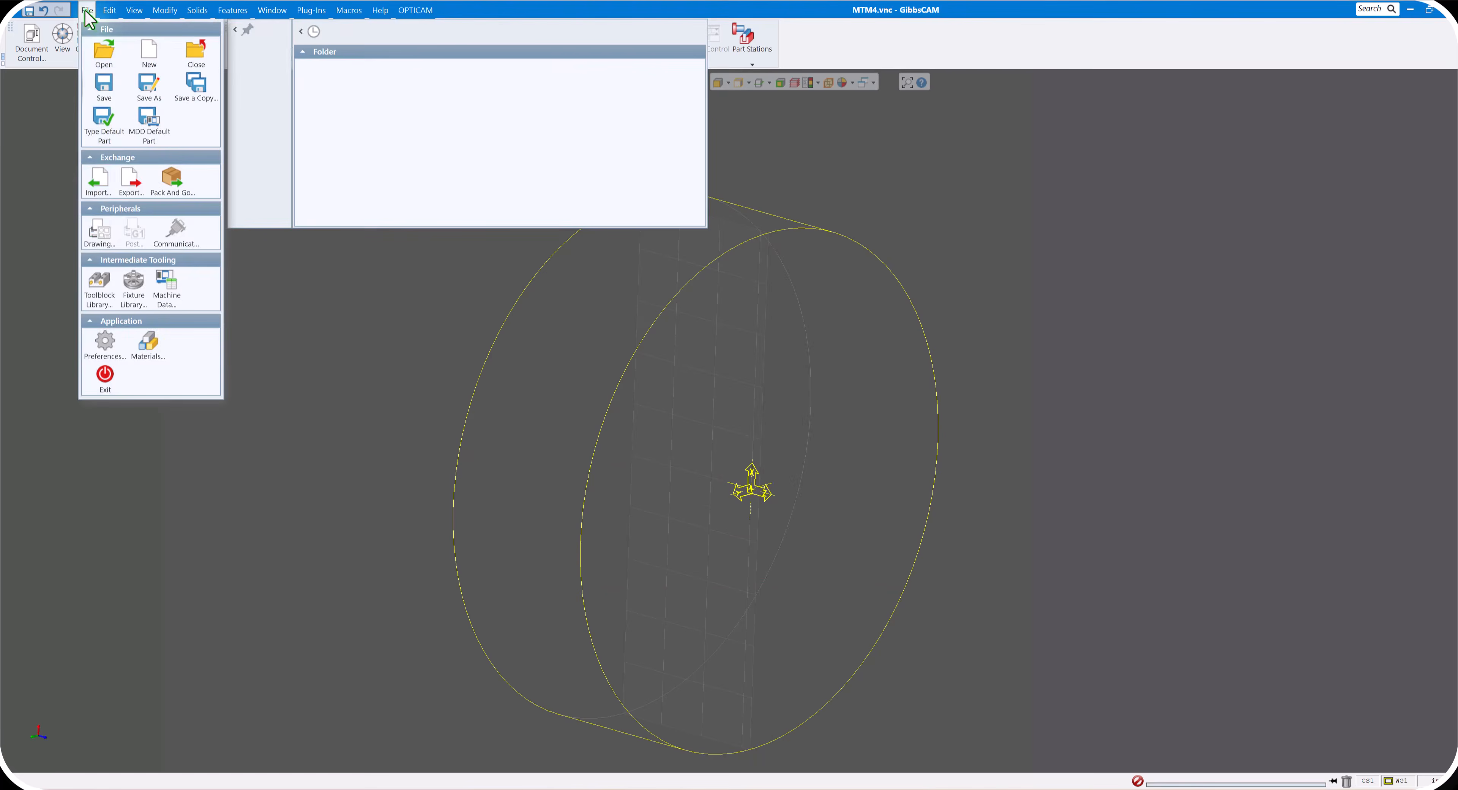
{"action": "left_click", "coordinate": [96, 181]}
{"action": "left_click", "coordinate": [195, 293]}
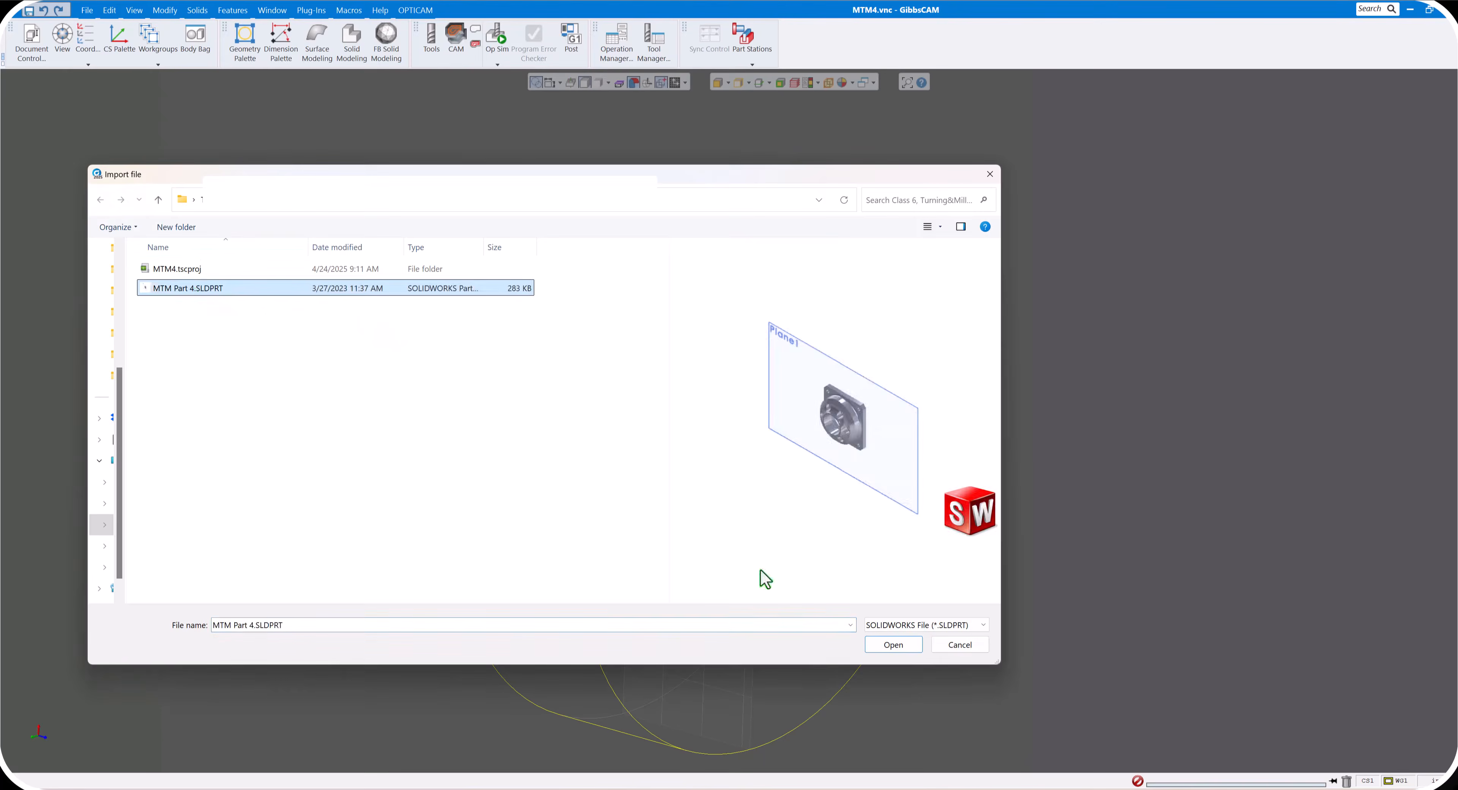
{"action": "left_click", "coordinate": [893, 647]}
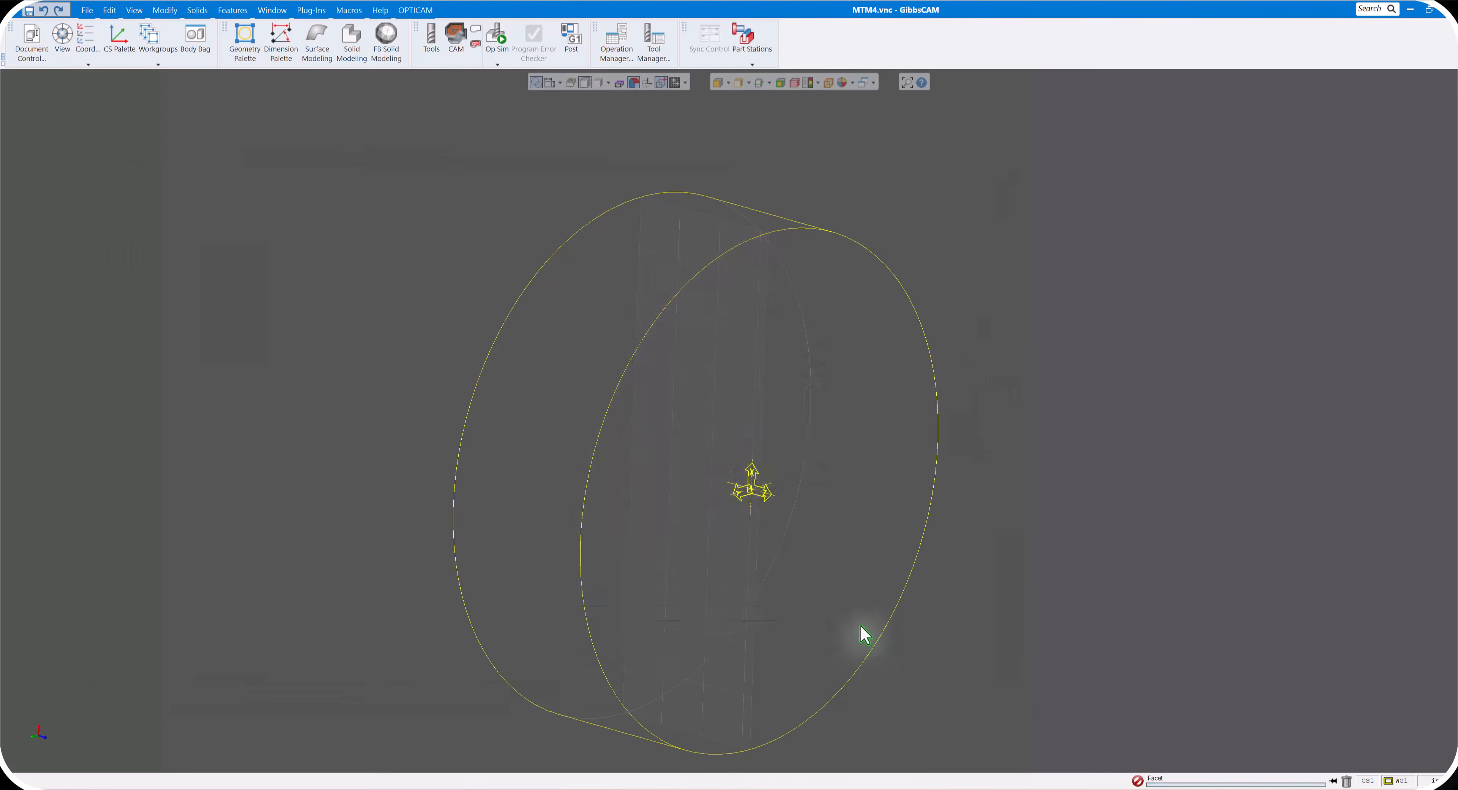
{"action": "left_click", "coordinate": [988, 347]}
{"action": "middle_click_drag", "start_coordinate": [790, 426], "coordinate": [199, 629]}
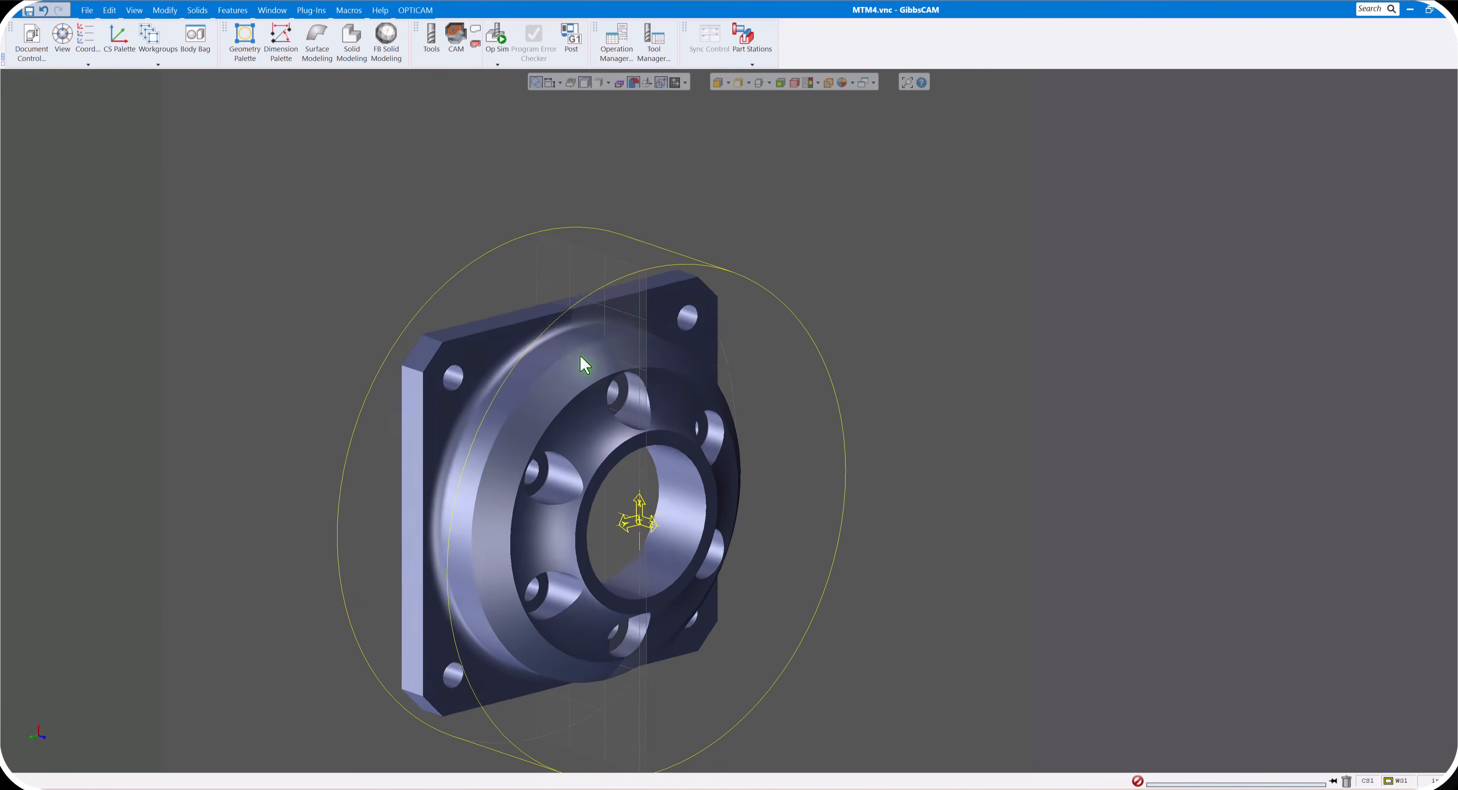
- Inspect the part in the Main Spindle's YZ plane coordinate system and return to its ZX plane
{"action": "left_click", "coordinate": [87, 40]}
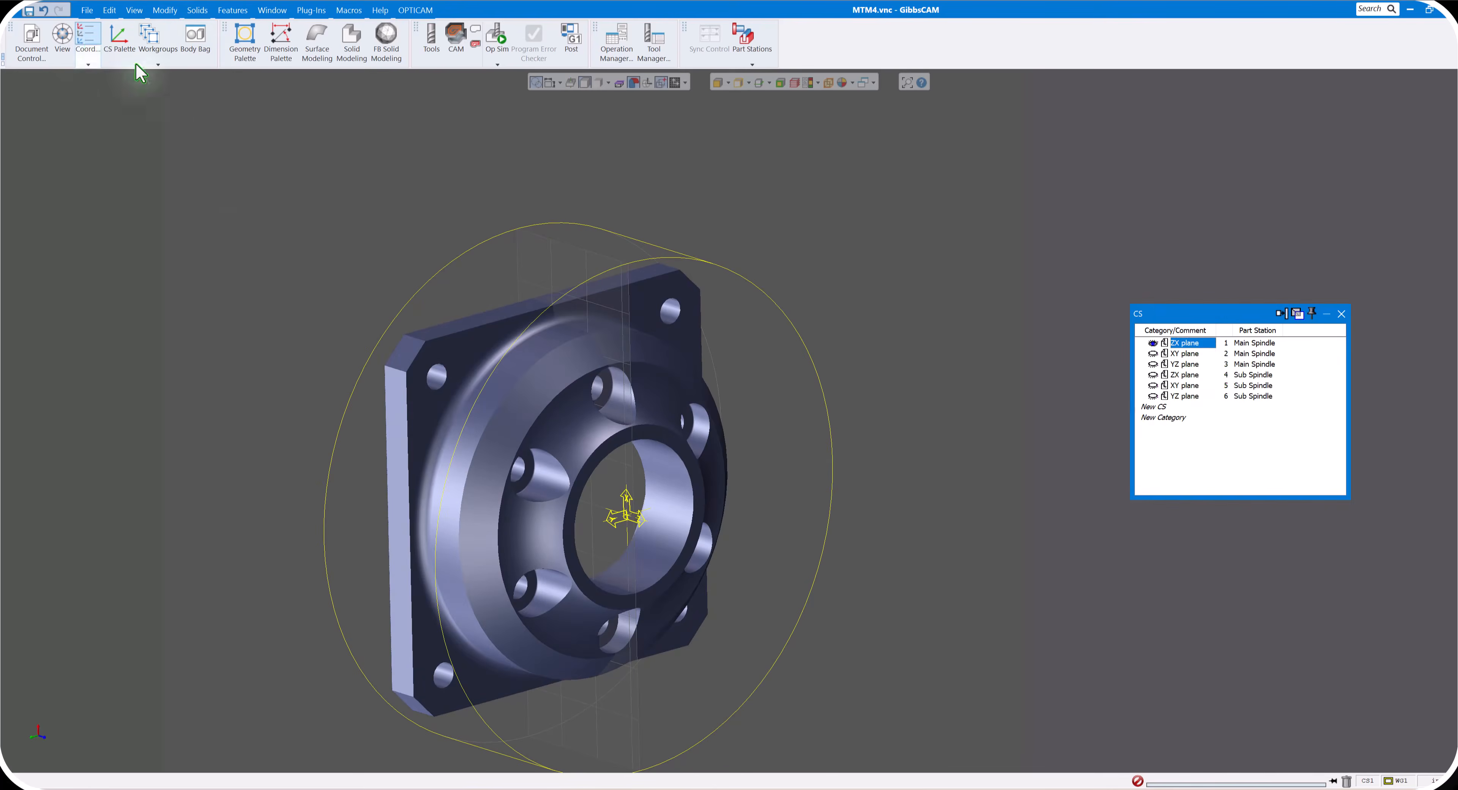
{"action": "left_click", "coordinate": [1190, 365]}
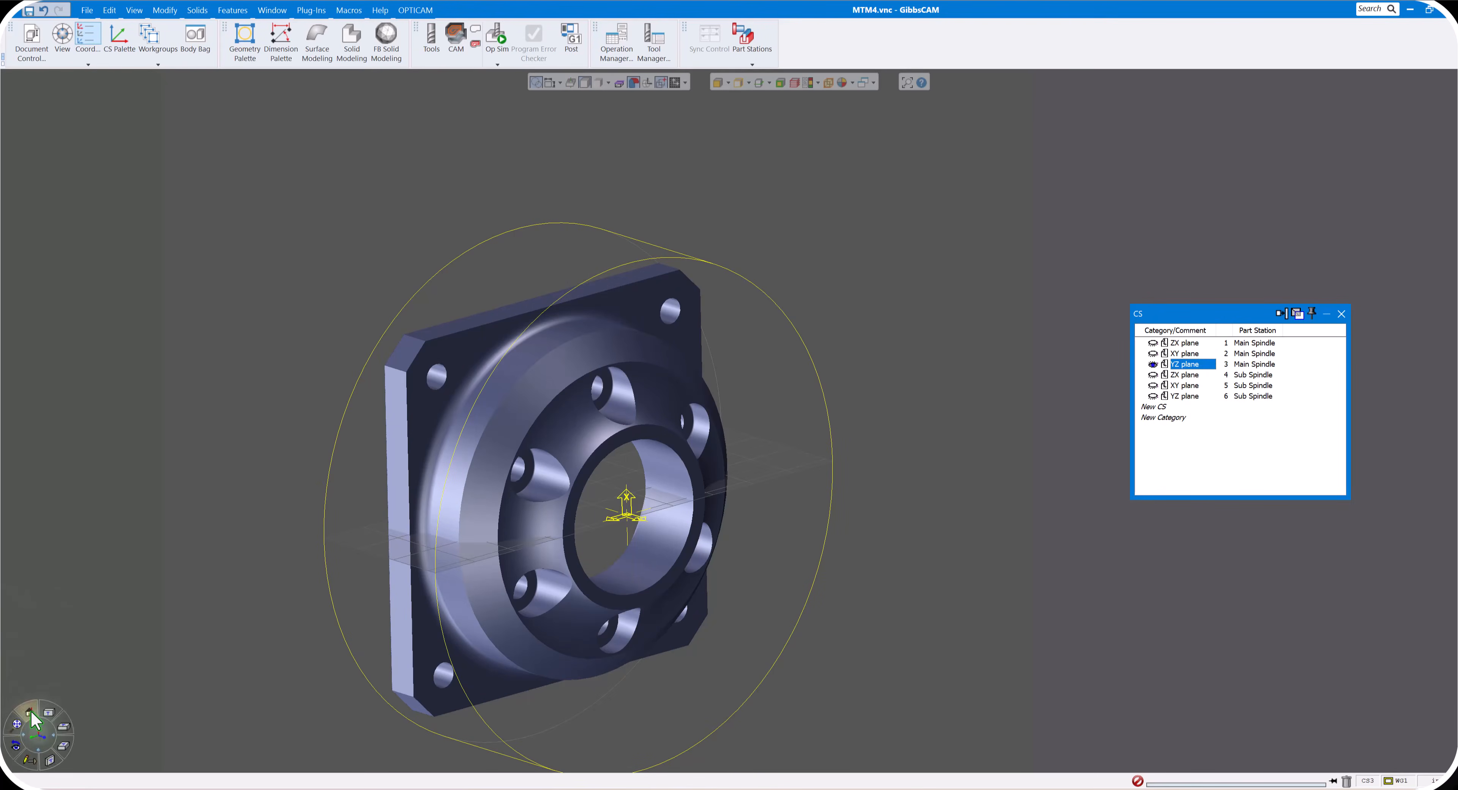
{"action": "left_click", "coordinate": [31, 714]}
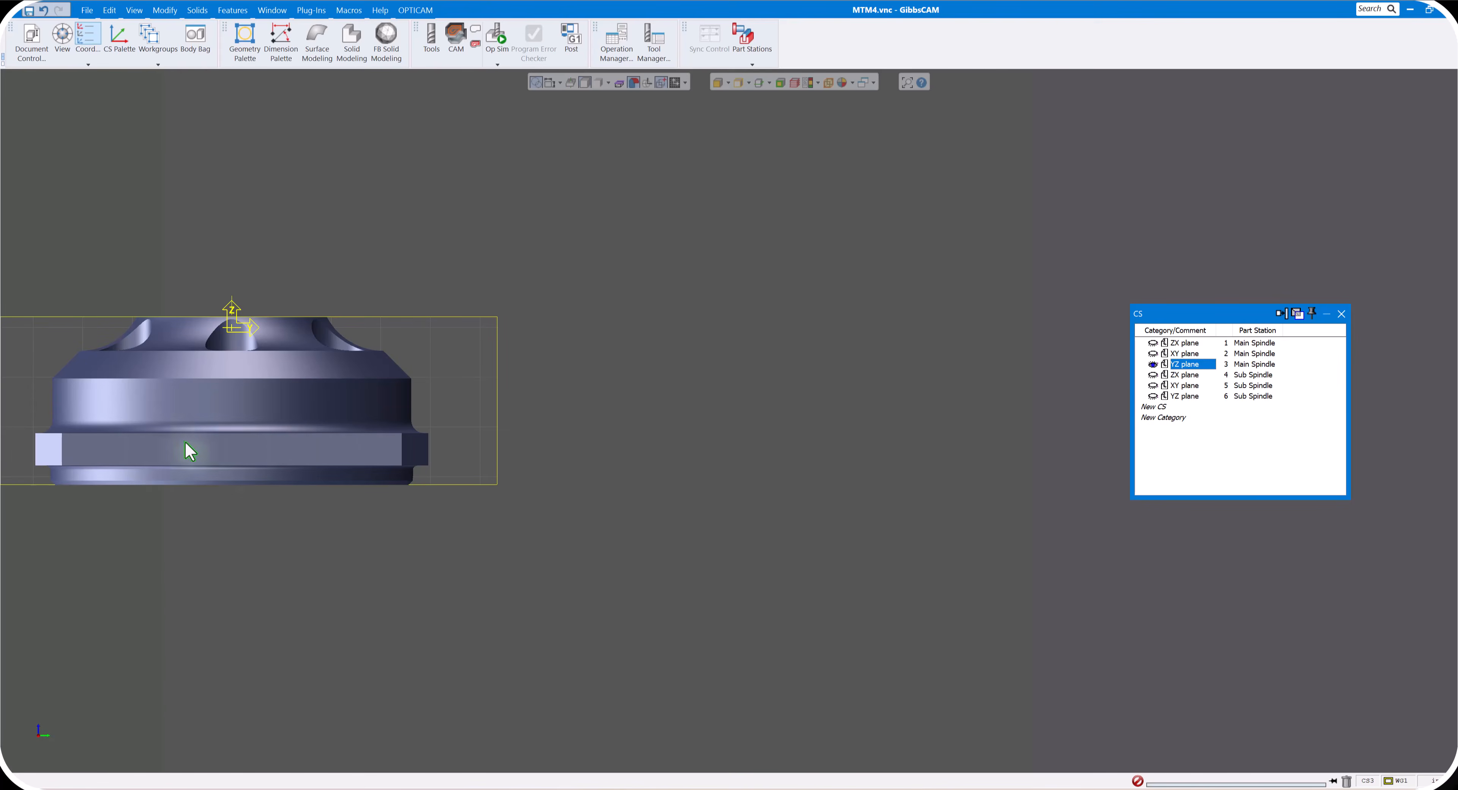
{"action": "middle_click_drag", "start_coordinate": [267, 465], "coordinate": [544, 508]}
{"action": "left_click", "coordinate": [1185, 343]}
{"action": "left_click", "coordinate": [1342, 314]}
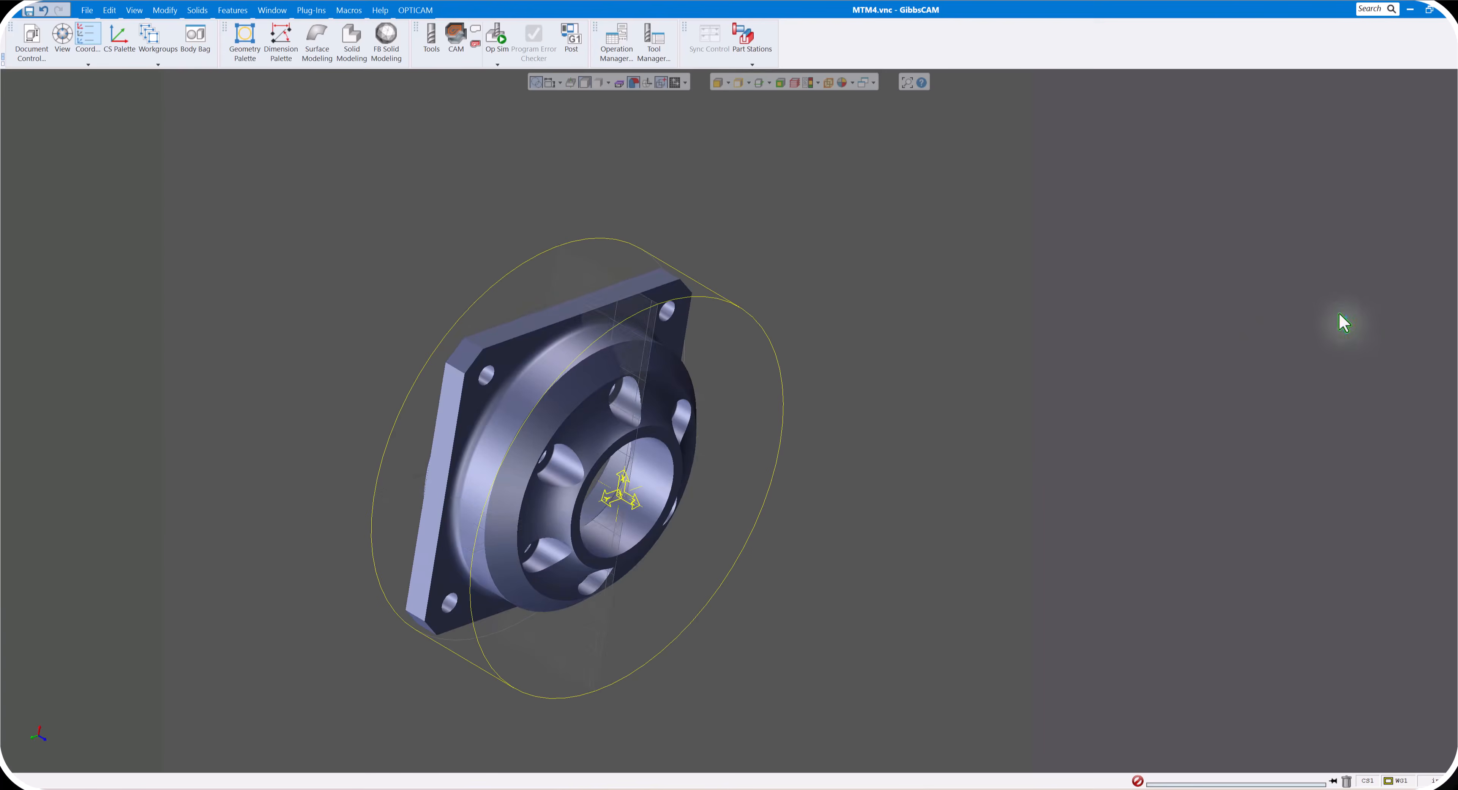
{"action": "middle_click_drag", "start_coordinate": [1345, 319], "coordinate": [856, 374]}
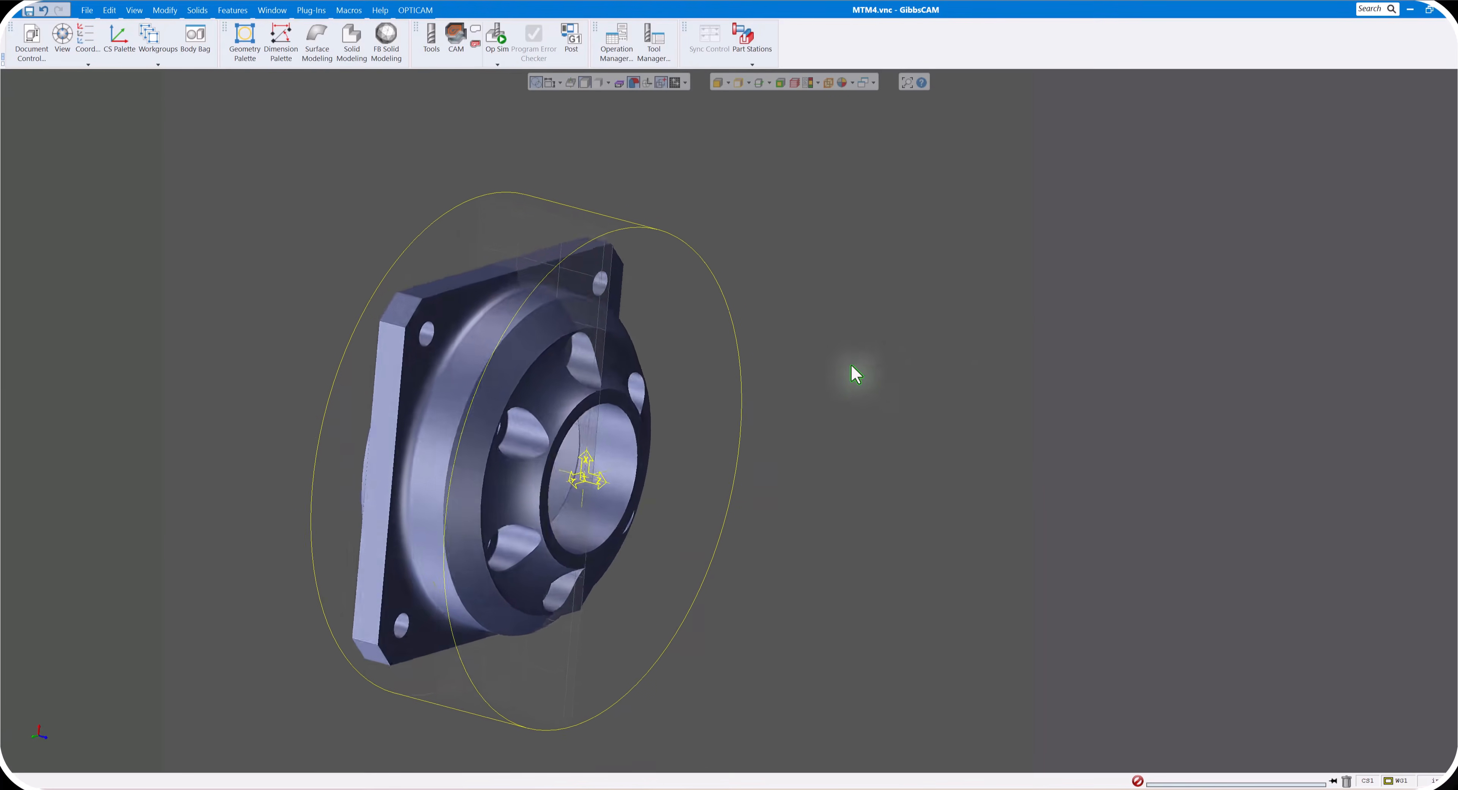
- Fit the workspace stock to the imported solid and set the Main Spindle stock diameter Xd to 2.5
{"action": "left_click", "coordinate": [167, 11]}
{"action": "left_click", "coordinate": [174, 616]}
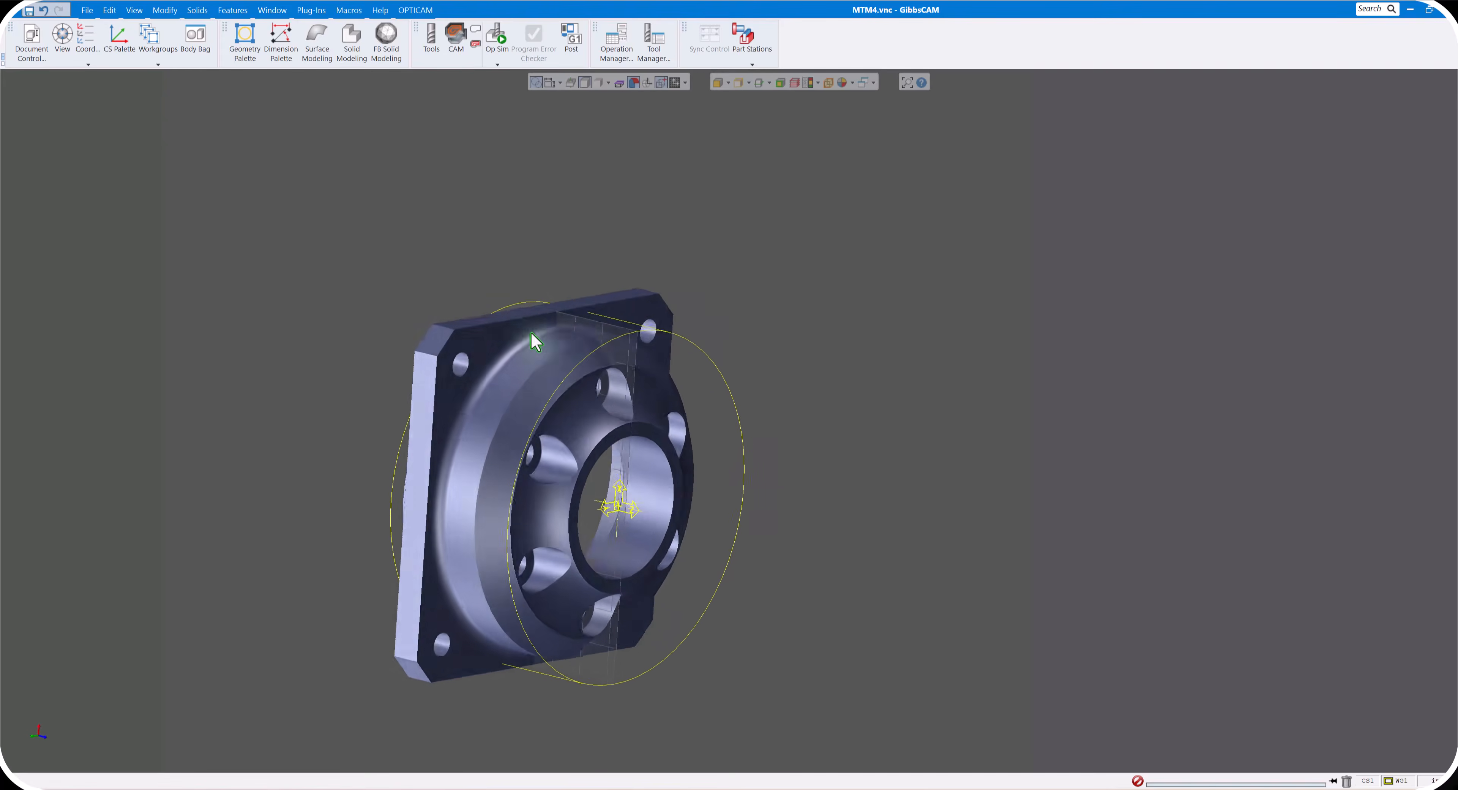
{"action": "left_click", "coordinate": [31, 40]}
{"action": "left_click", "coordinate": [814, 384]}
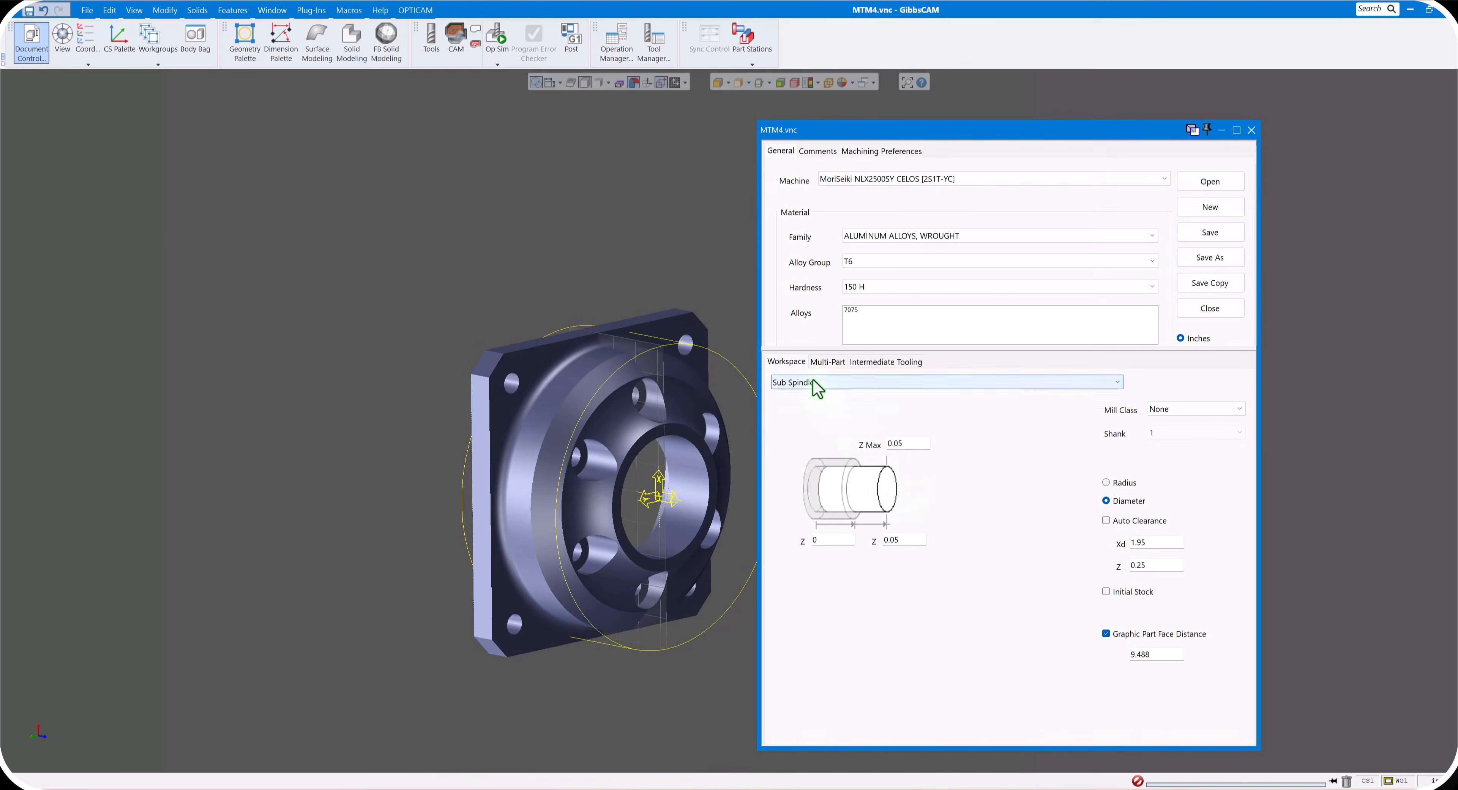
{"action": "left_click", "coordinate": [814, 405]}
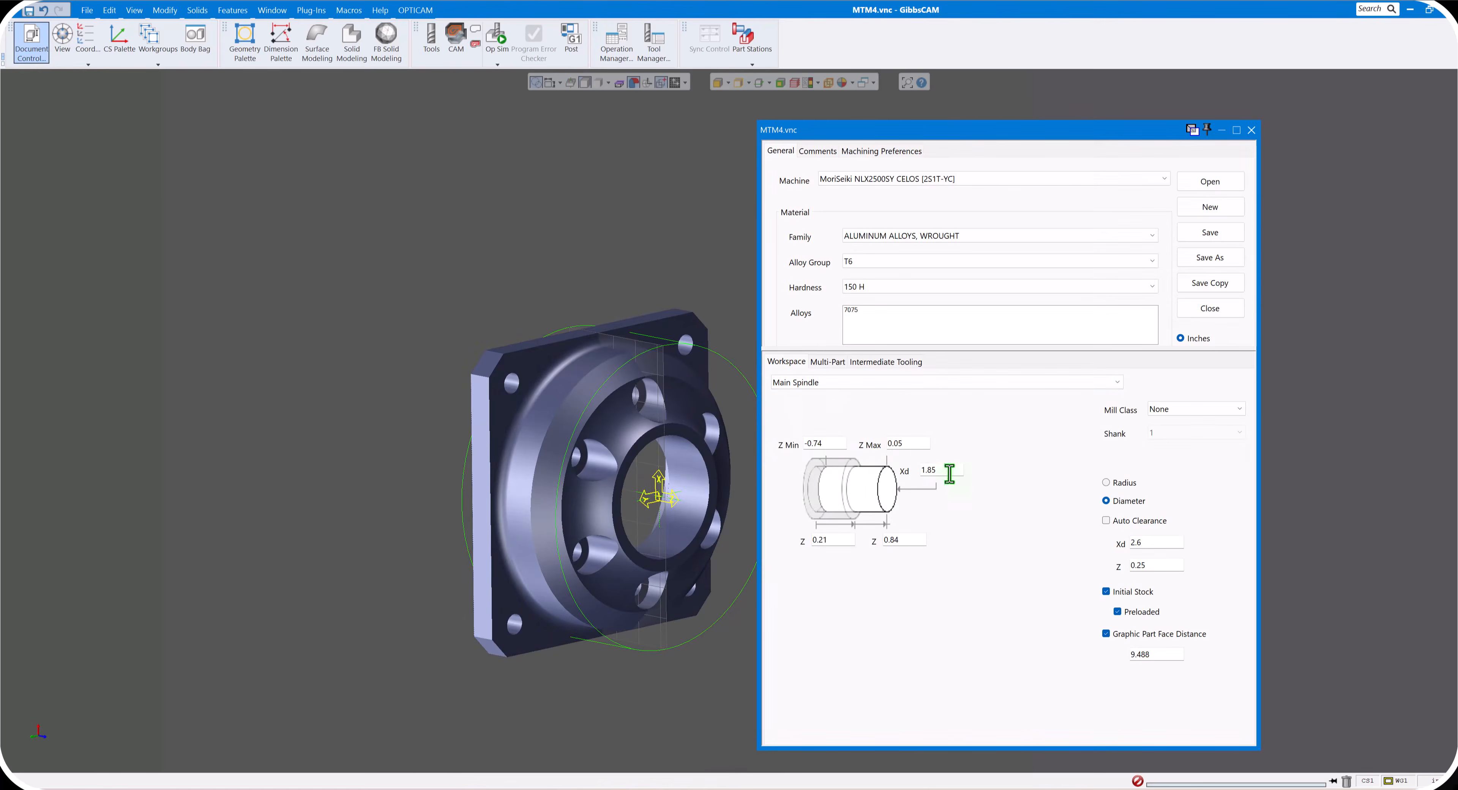
{"action": "type", "text": "2.5"}
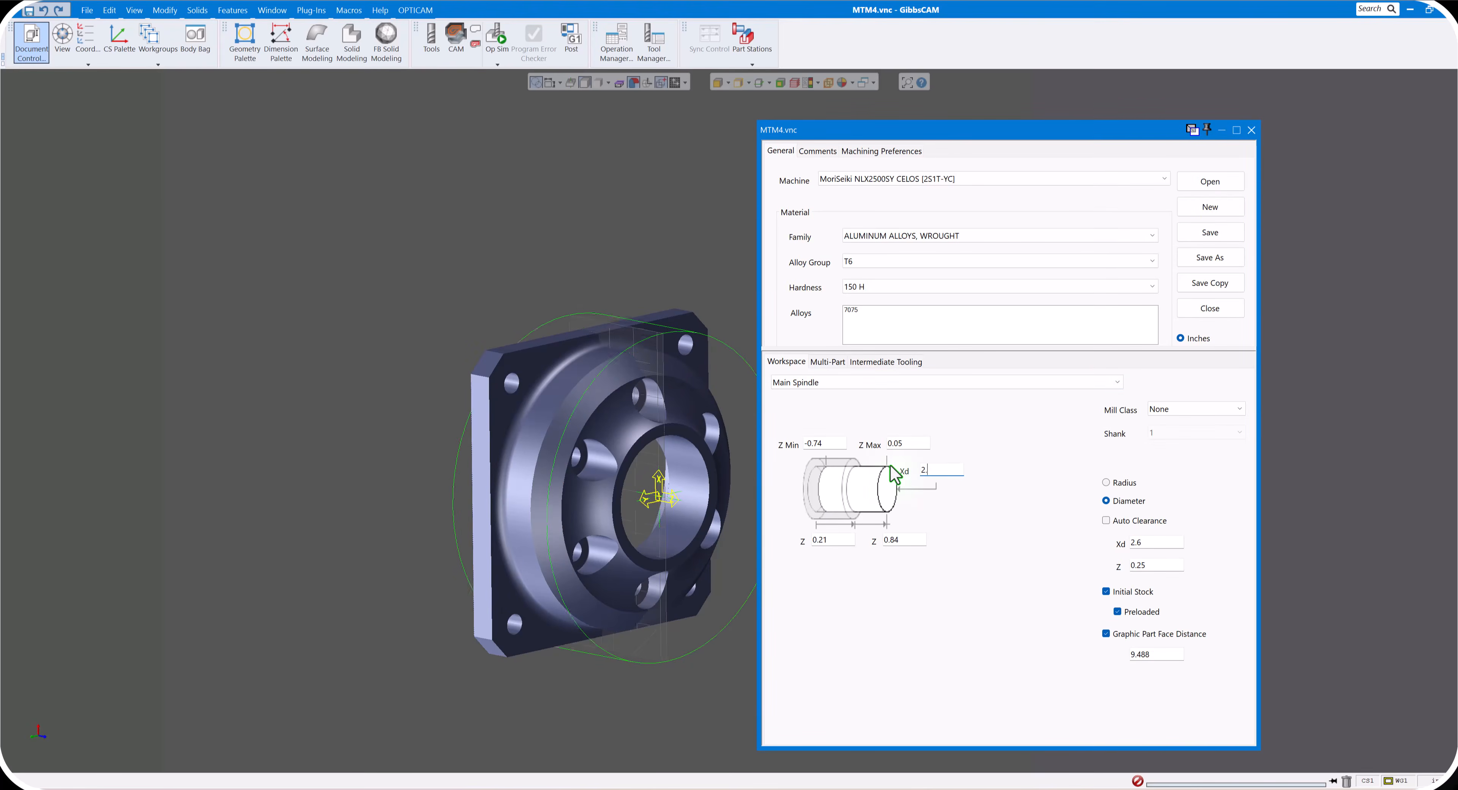
{"action": "left_click", "coordinate": [1251, 130]}
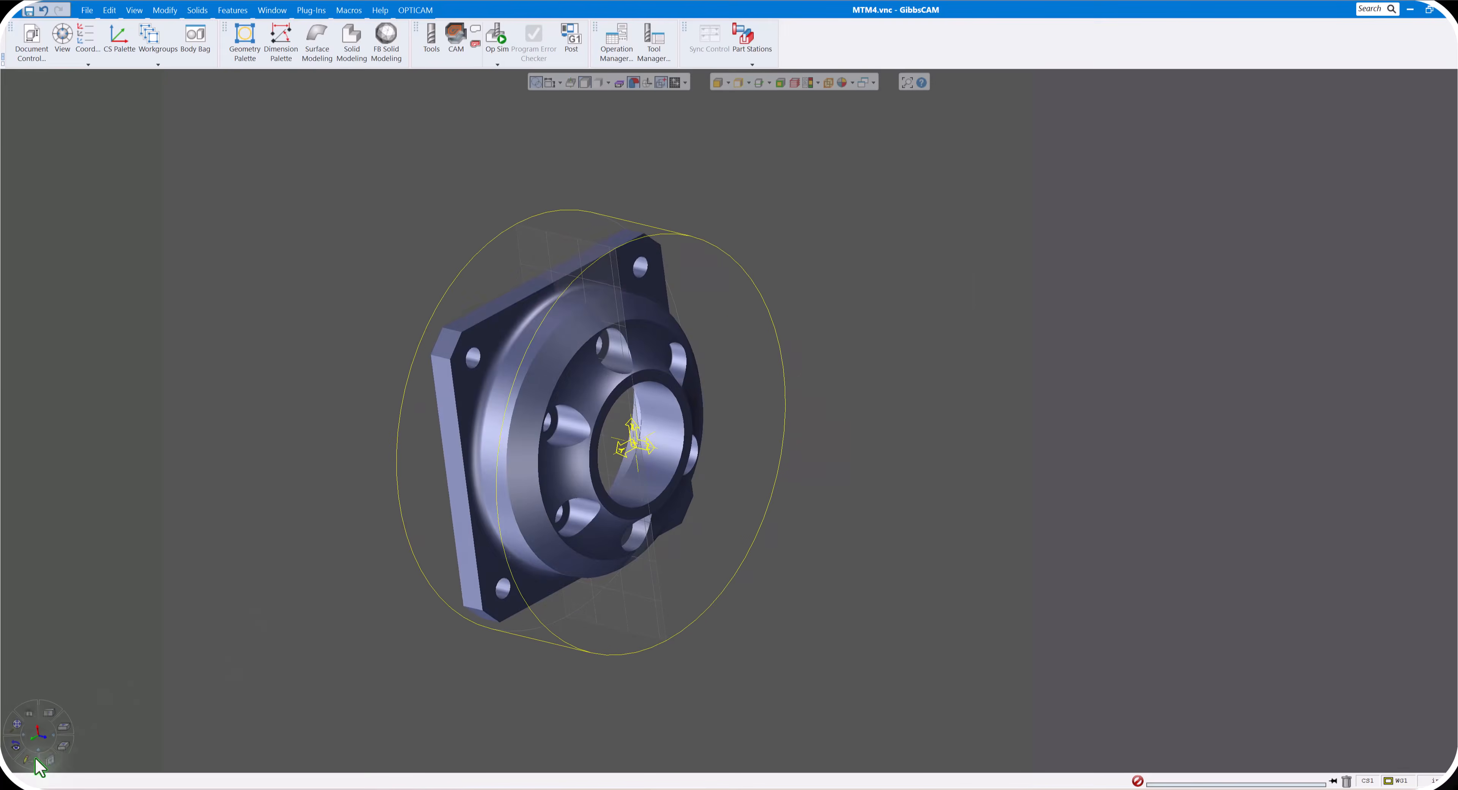
- Move the Main Spindle part origin by .05 in Z, keeping Xr and Y at 0, so it sits on the part's front face
{"action": "left_click", "coordinate": [49, 760]}
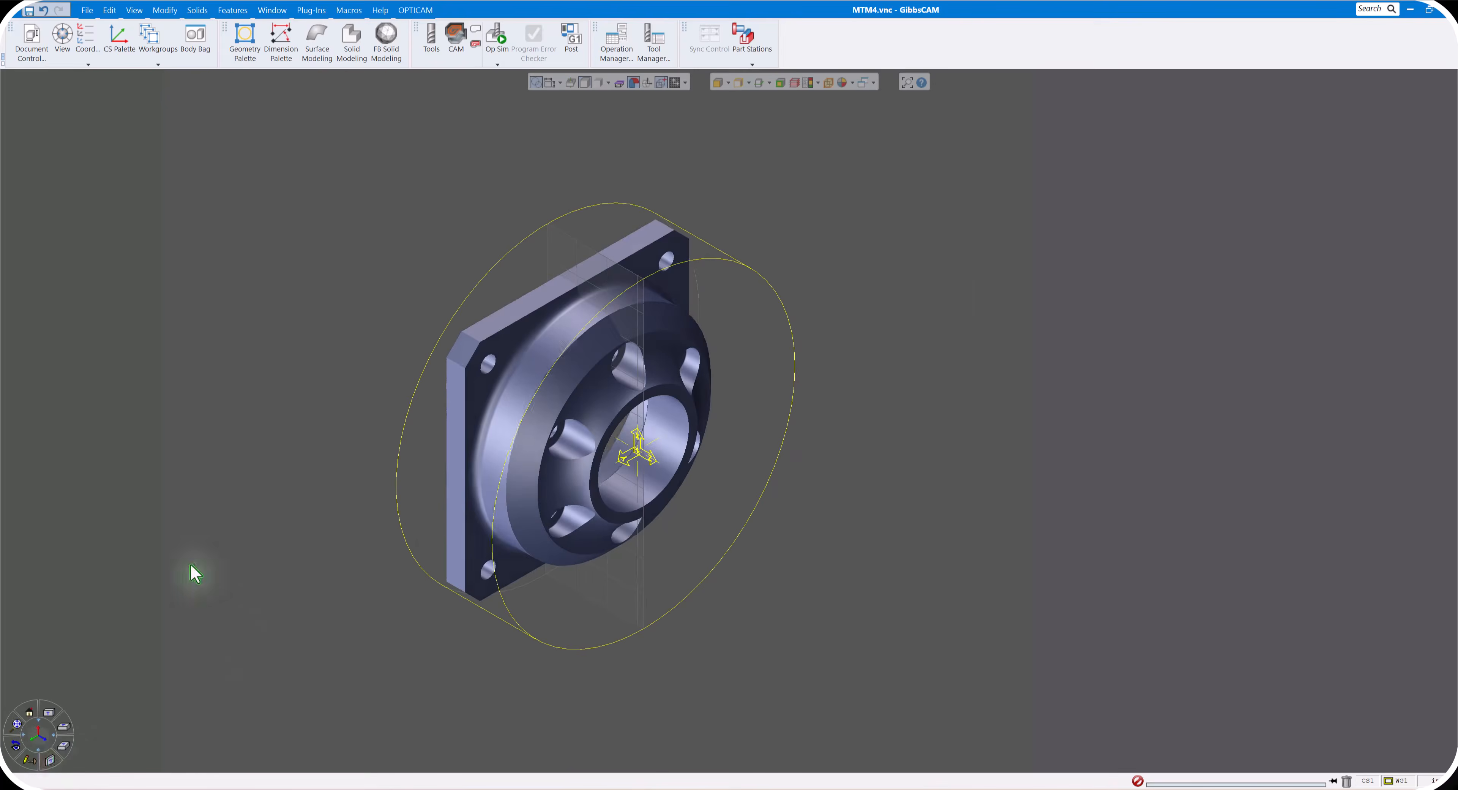
{"action": "left_click", "coordinate": [23, 57]}
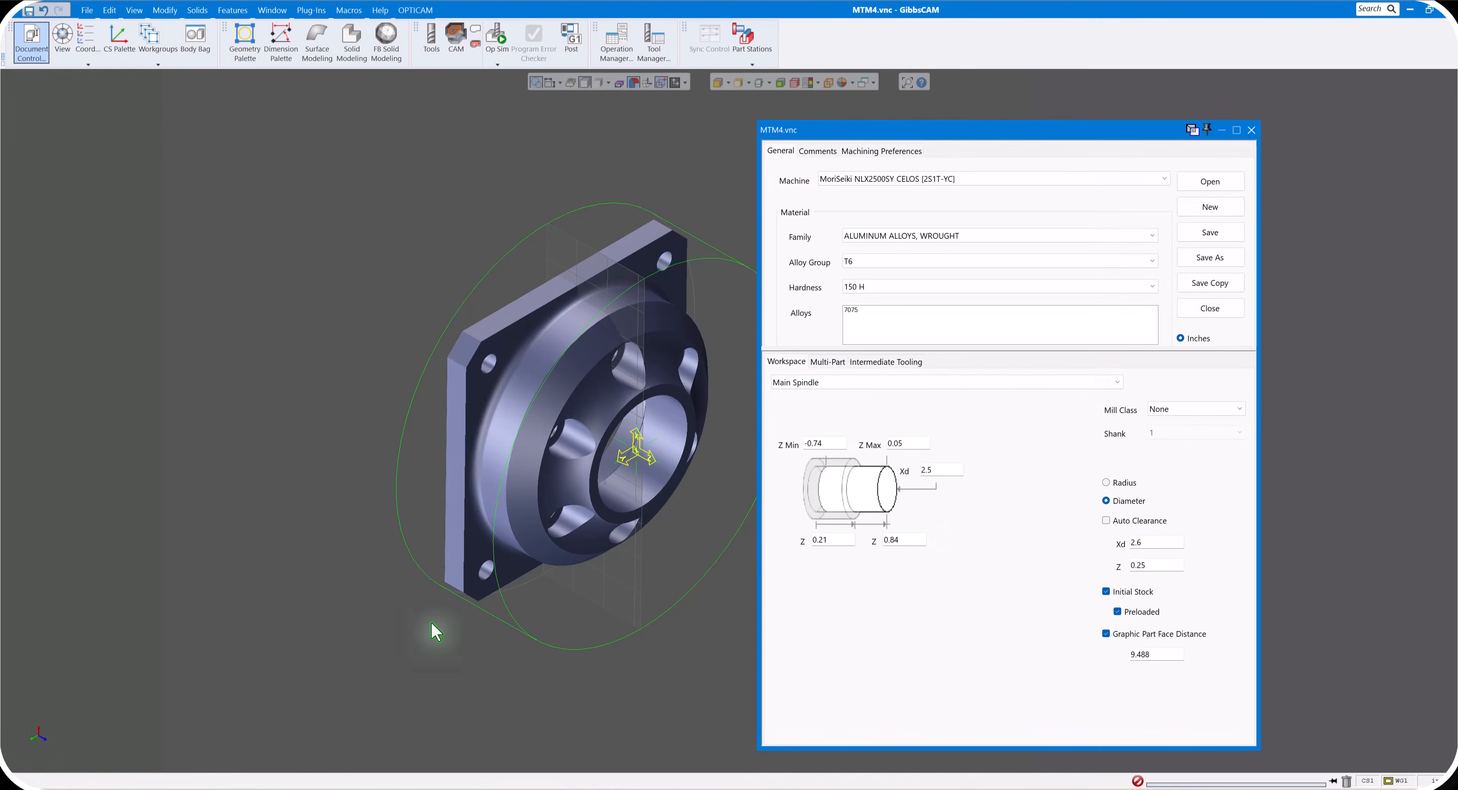
{"action": "left_click", "coordinate": [49, 715]}
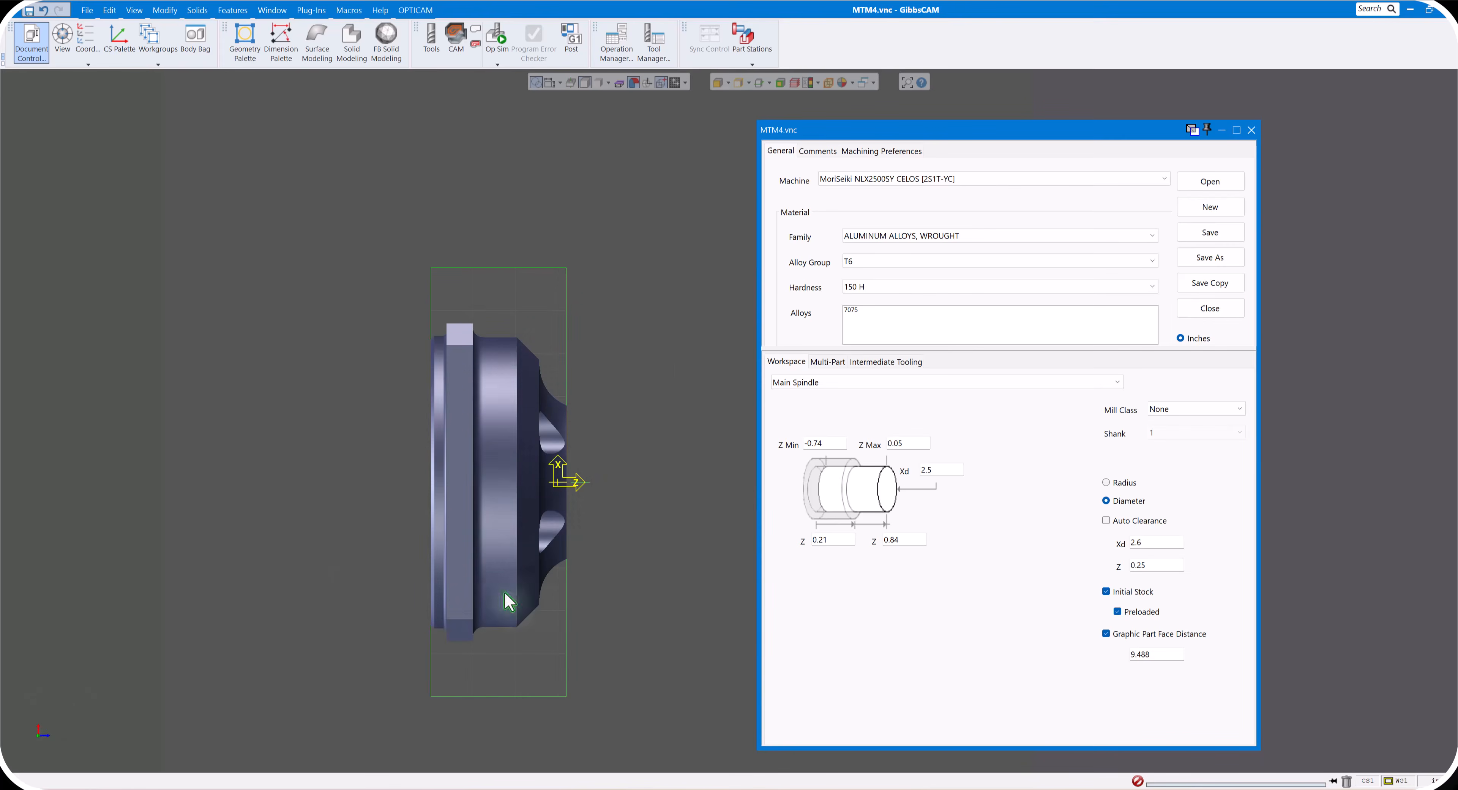
{"action": "scroll", "coordinate": [563, 485], "scroll_direction": "up", "scroll_amount": 5}
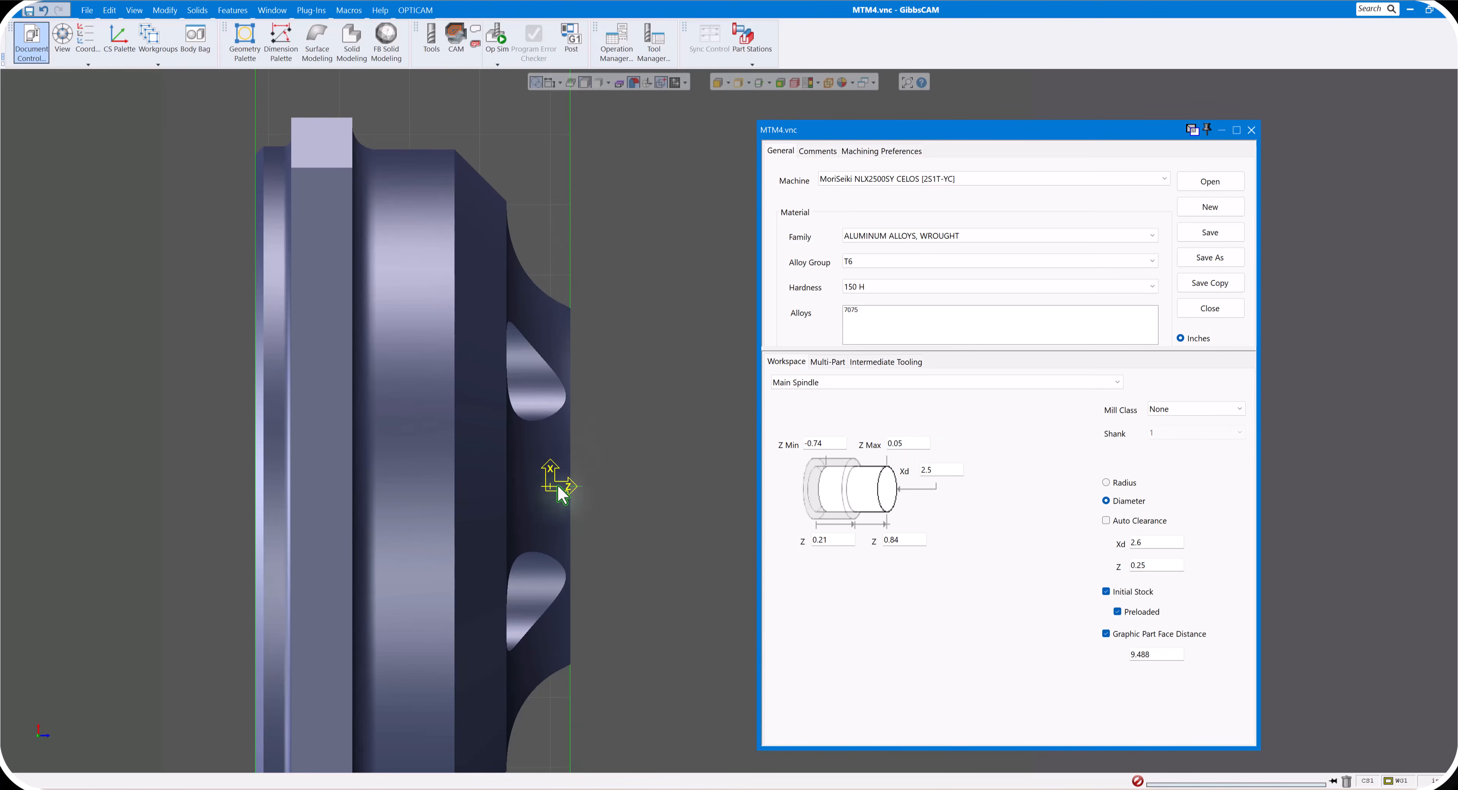
{"action": "scroll", "coordinate": [583, 475], "scroll_direction": "down", "scroll_amount": 4}
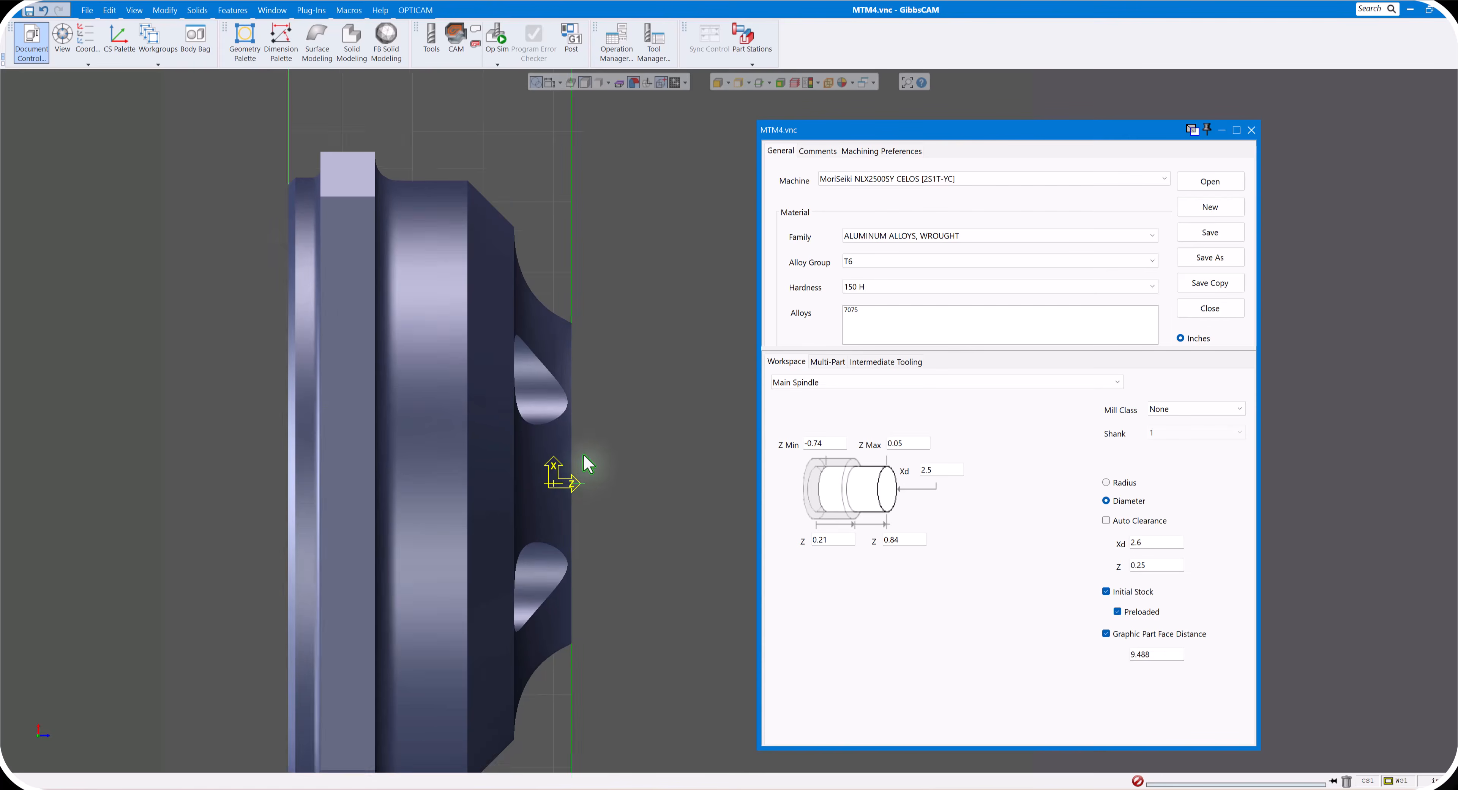
{"action": "scroll", "coordinate": [596, 447], "scroll_direction": "down", "scroll_amount": 2}
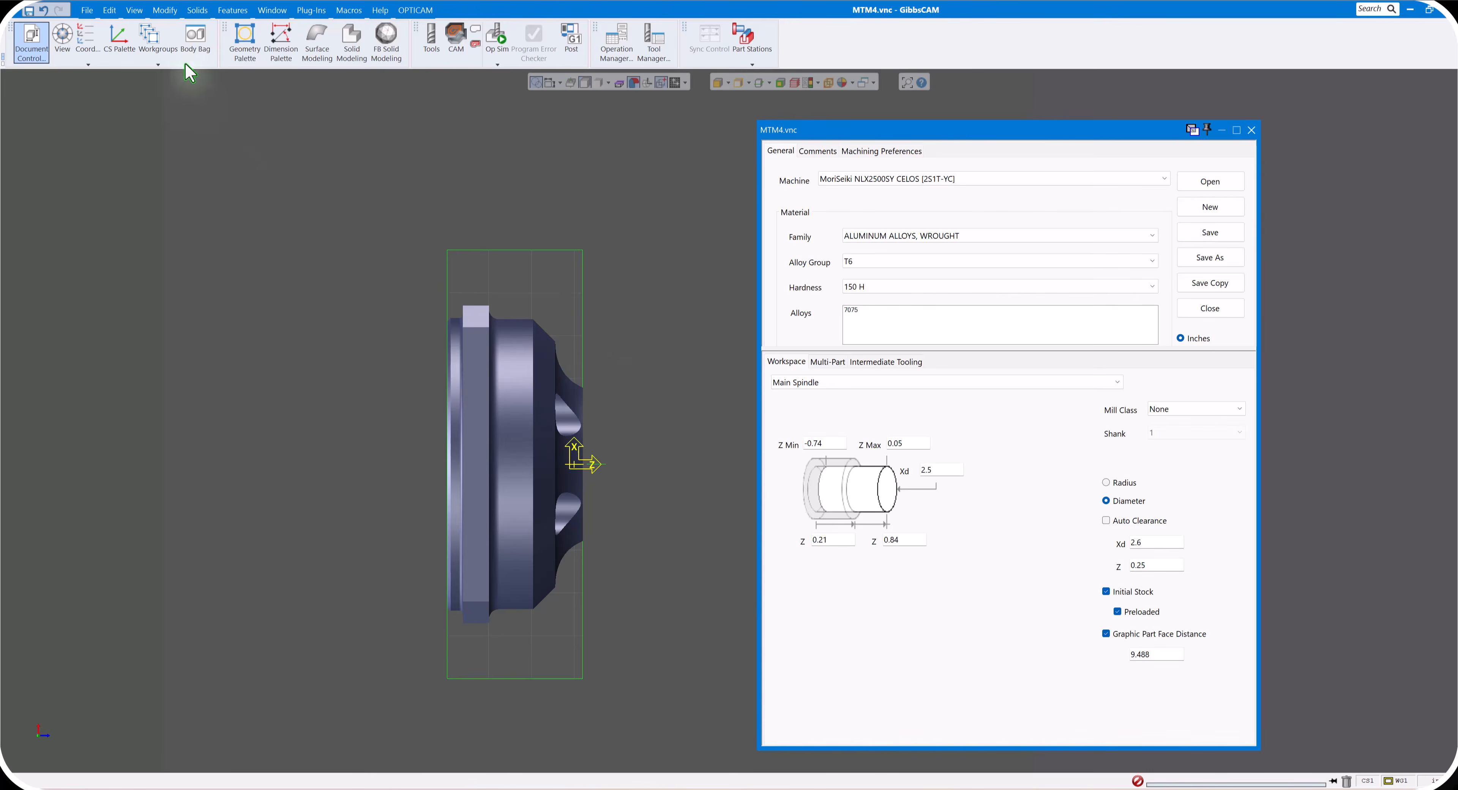
{"action": "left_click", "coordinate": [165, 11]}
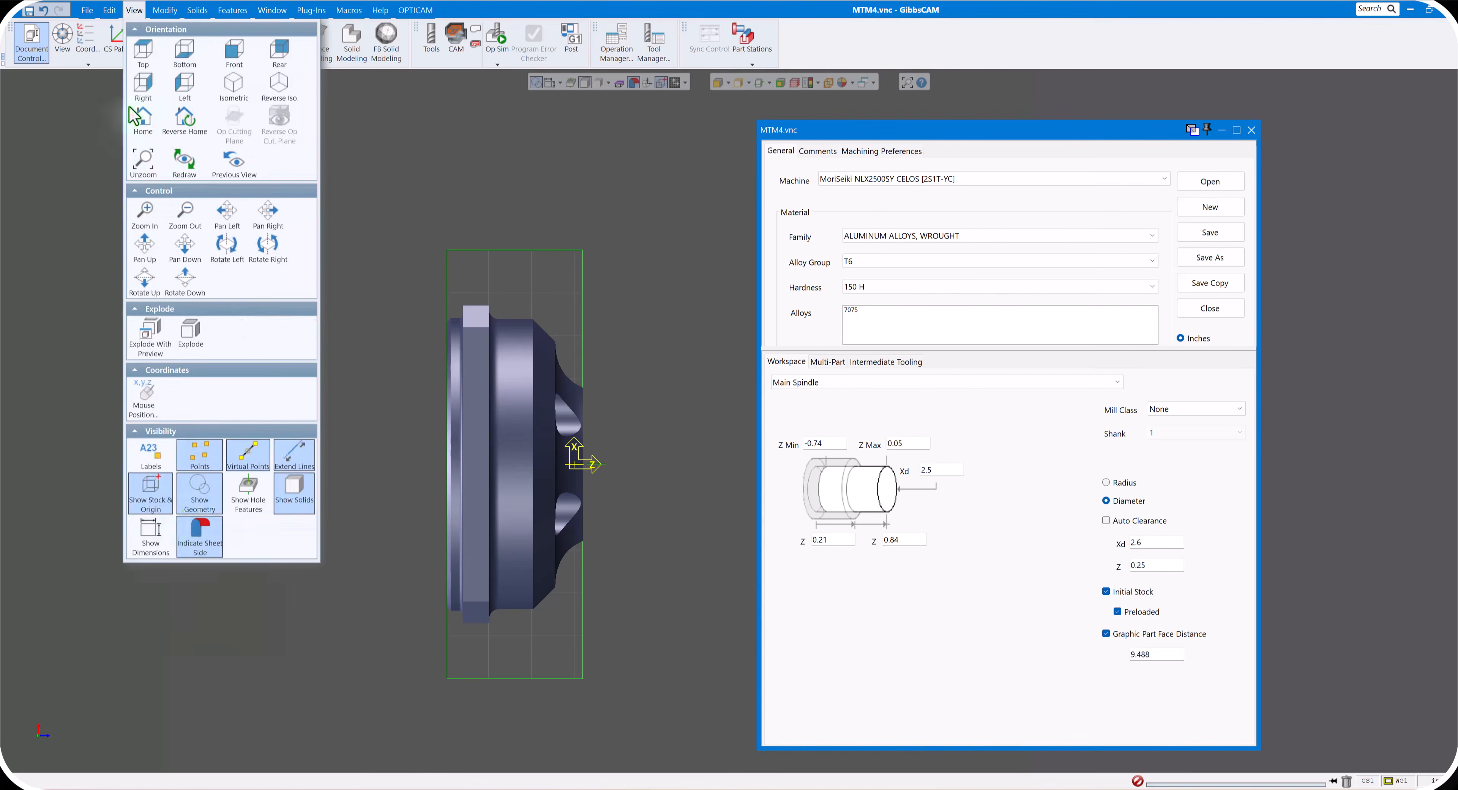
{"action": "left_click", "coordinate": [260, 621]}
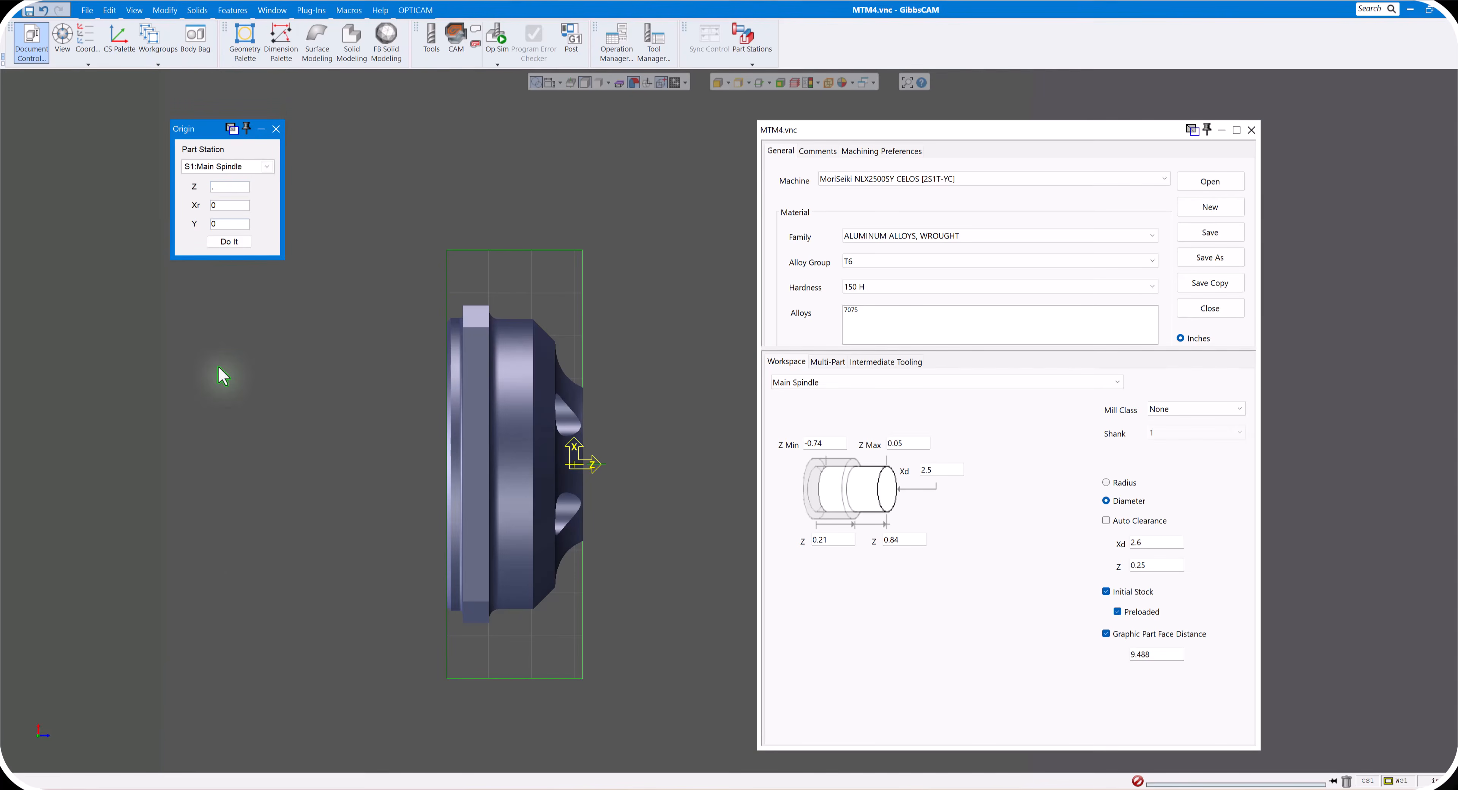
{"action": "left_click", "coordinate": [228, 241]}
{"action": "scroll", "coordinate": [401, 397], "scroll_direction": "down", "scroll_amount": 4}
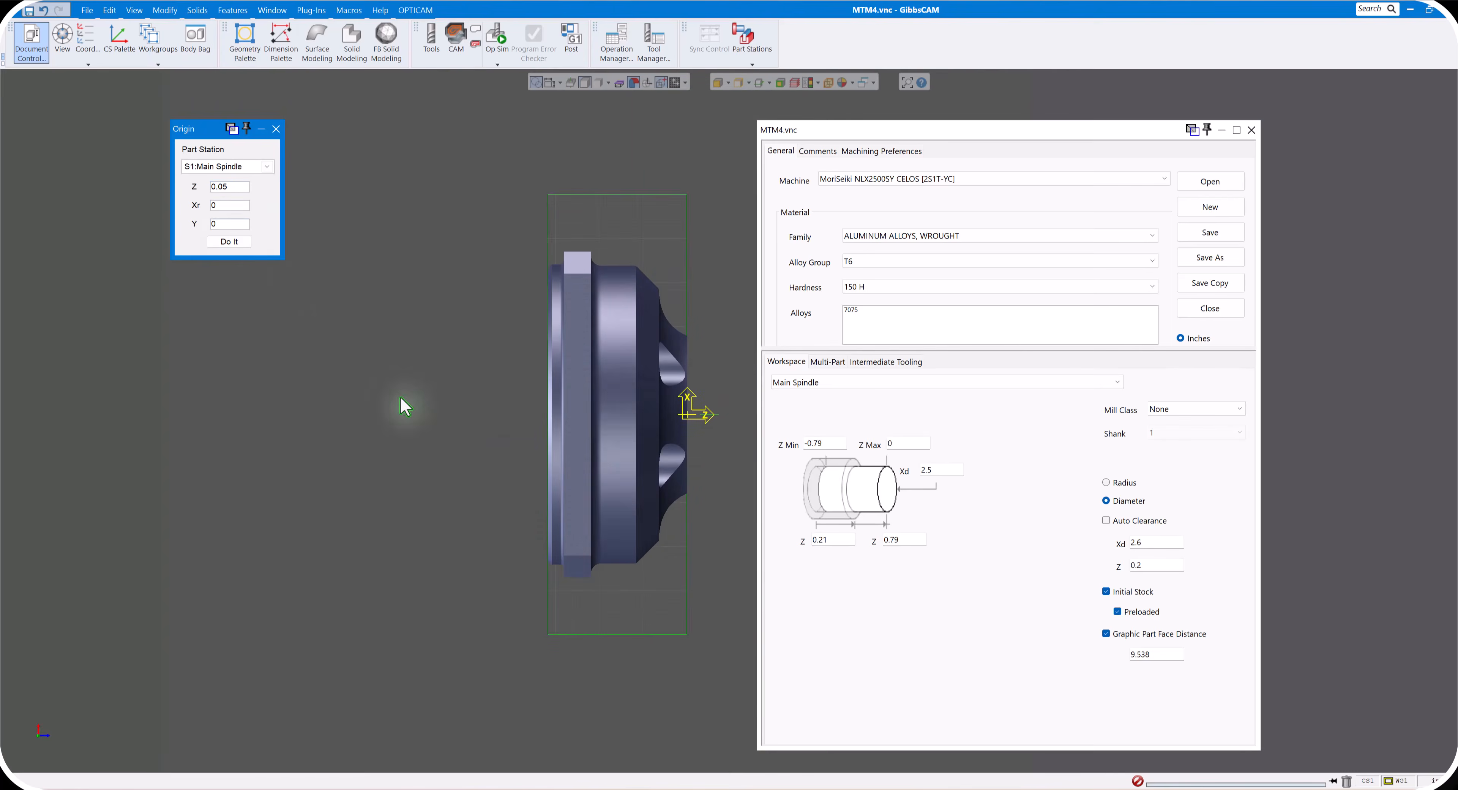
{"action": "middle_click_drag", "start_coordinate": [401, 399], "coordinate": [276, 477]}
{"action": "scroll", "coordinate": [471, 450], "scroll_direction": "up", "scroll_amount": 6}
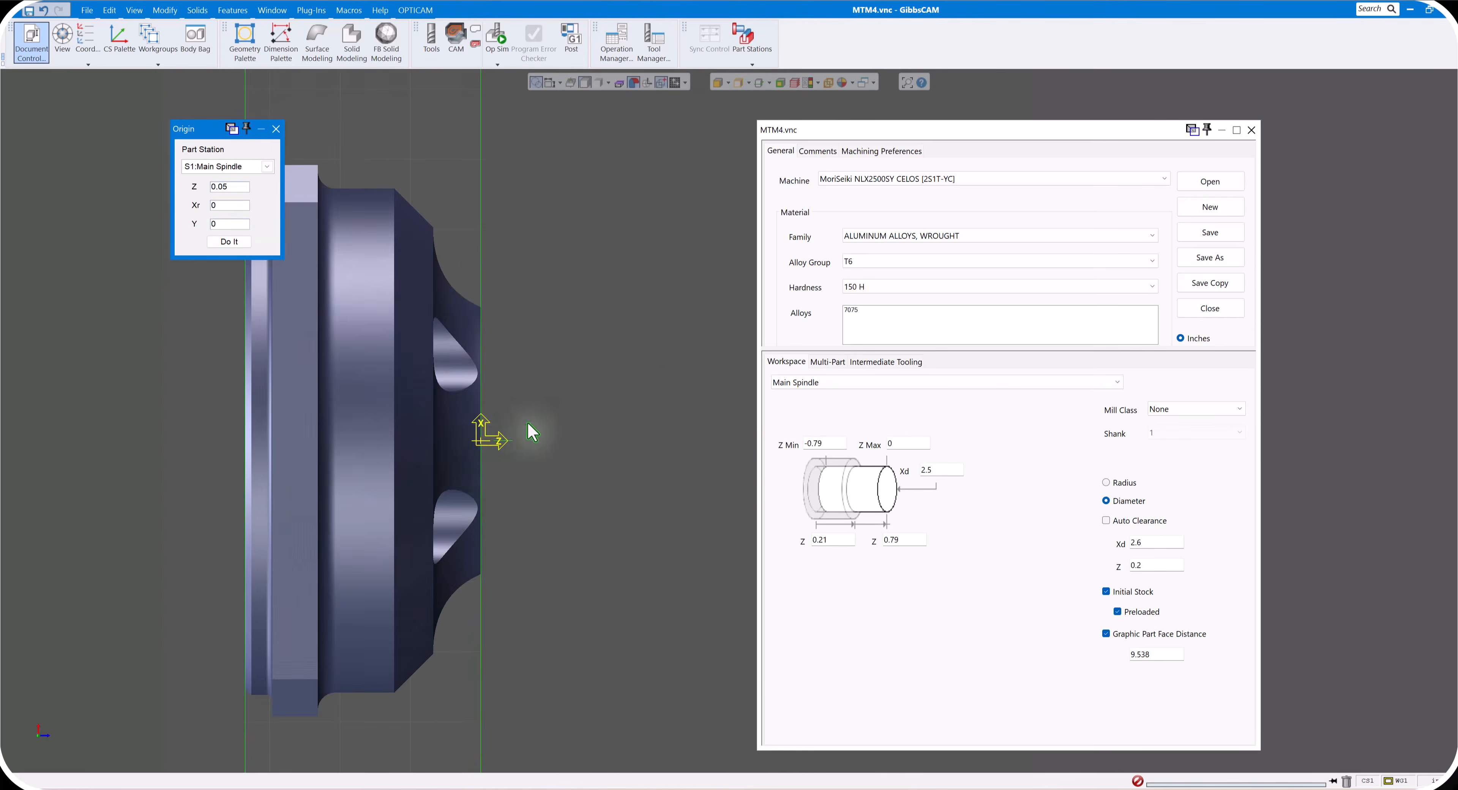
{"action": "scroll", "coordinate": [475, 452], "scroll_direction": "down", "scroll_amount": 9}
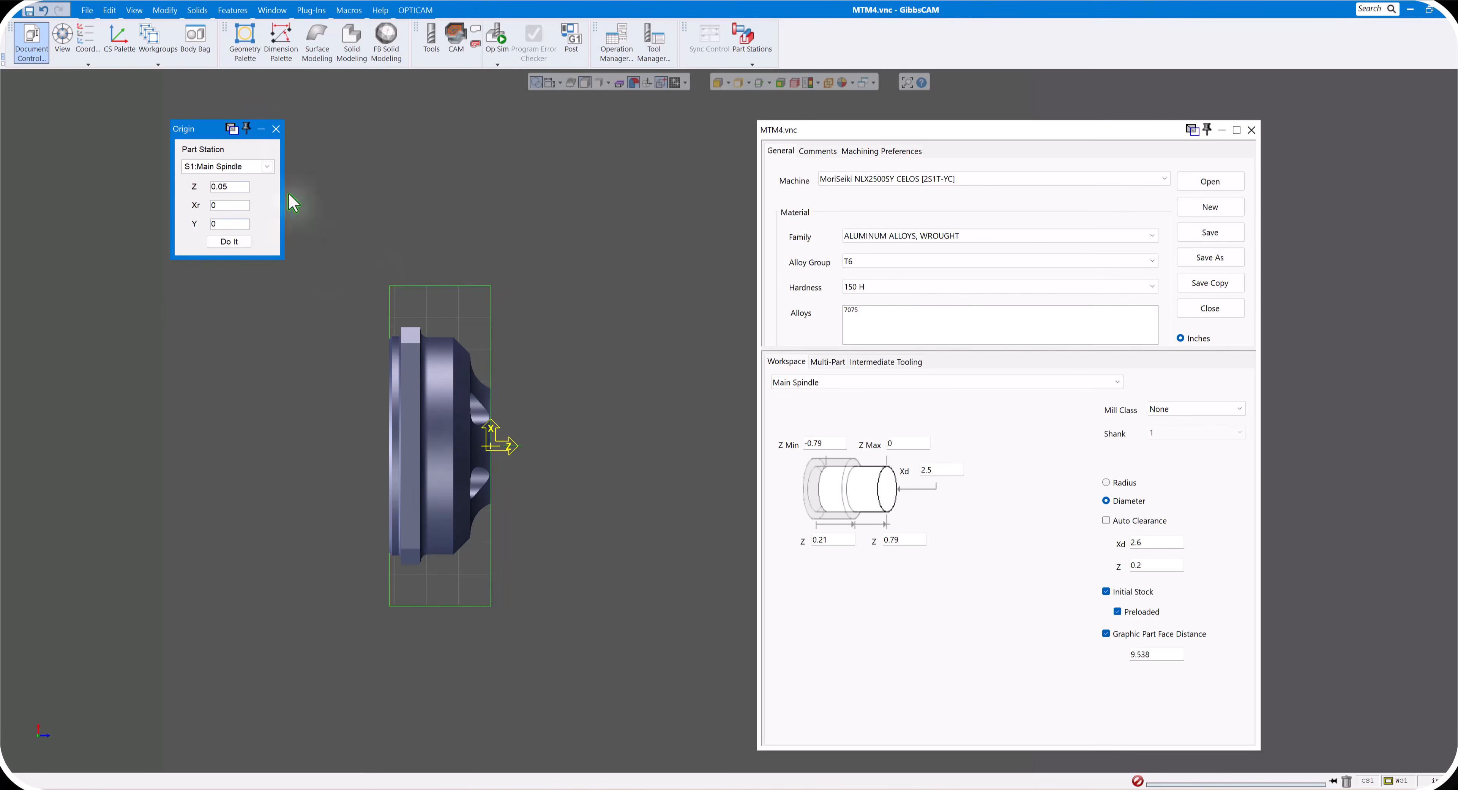
{"action": "left_click", "coordinate": [276, 129]}
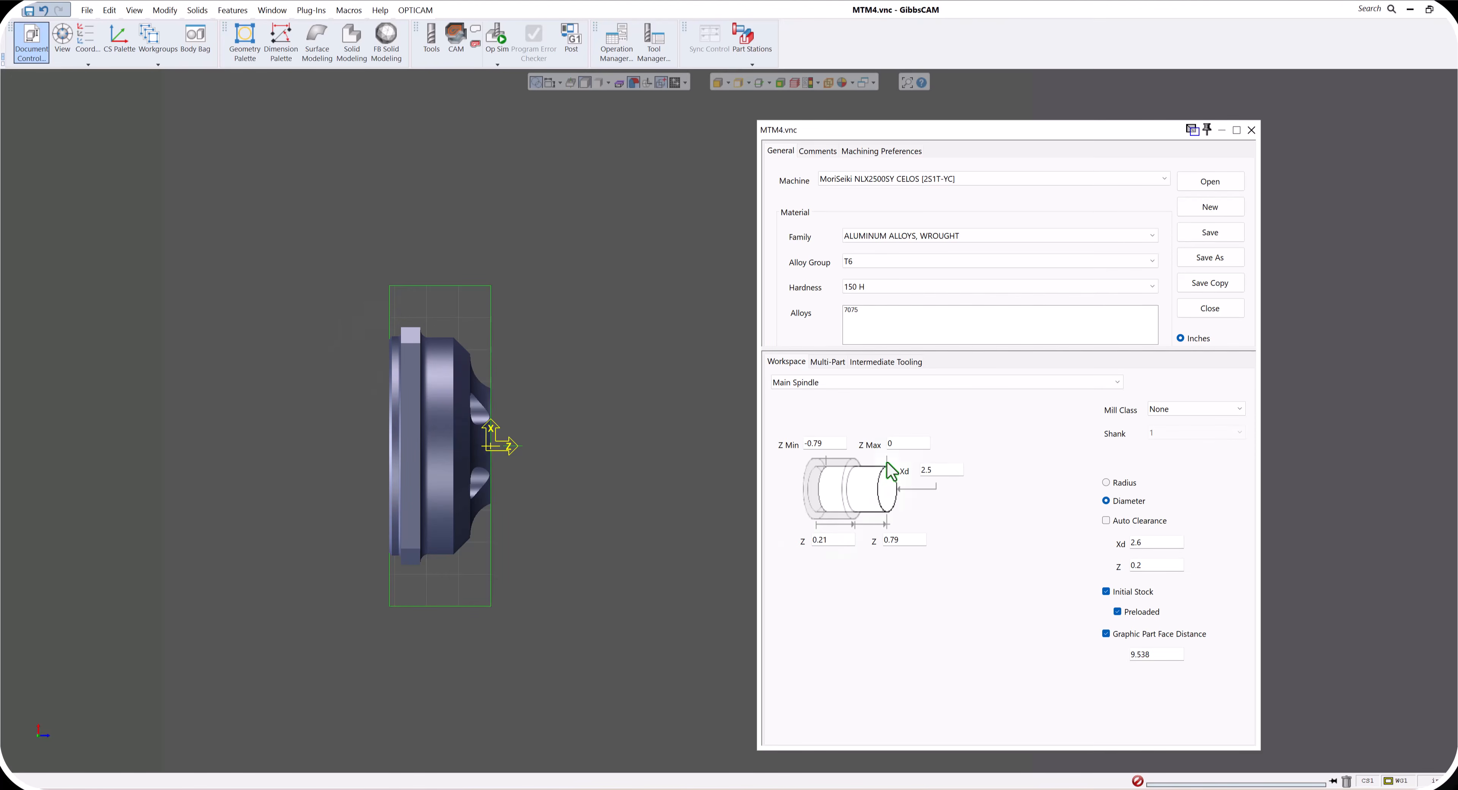
- Set the Main Spindle workspace's Z Max to .125 and Z Min to -1, and close the document settings
{"action": "left_click", "coordinate": [863, 449]}
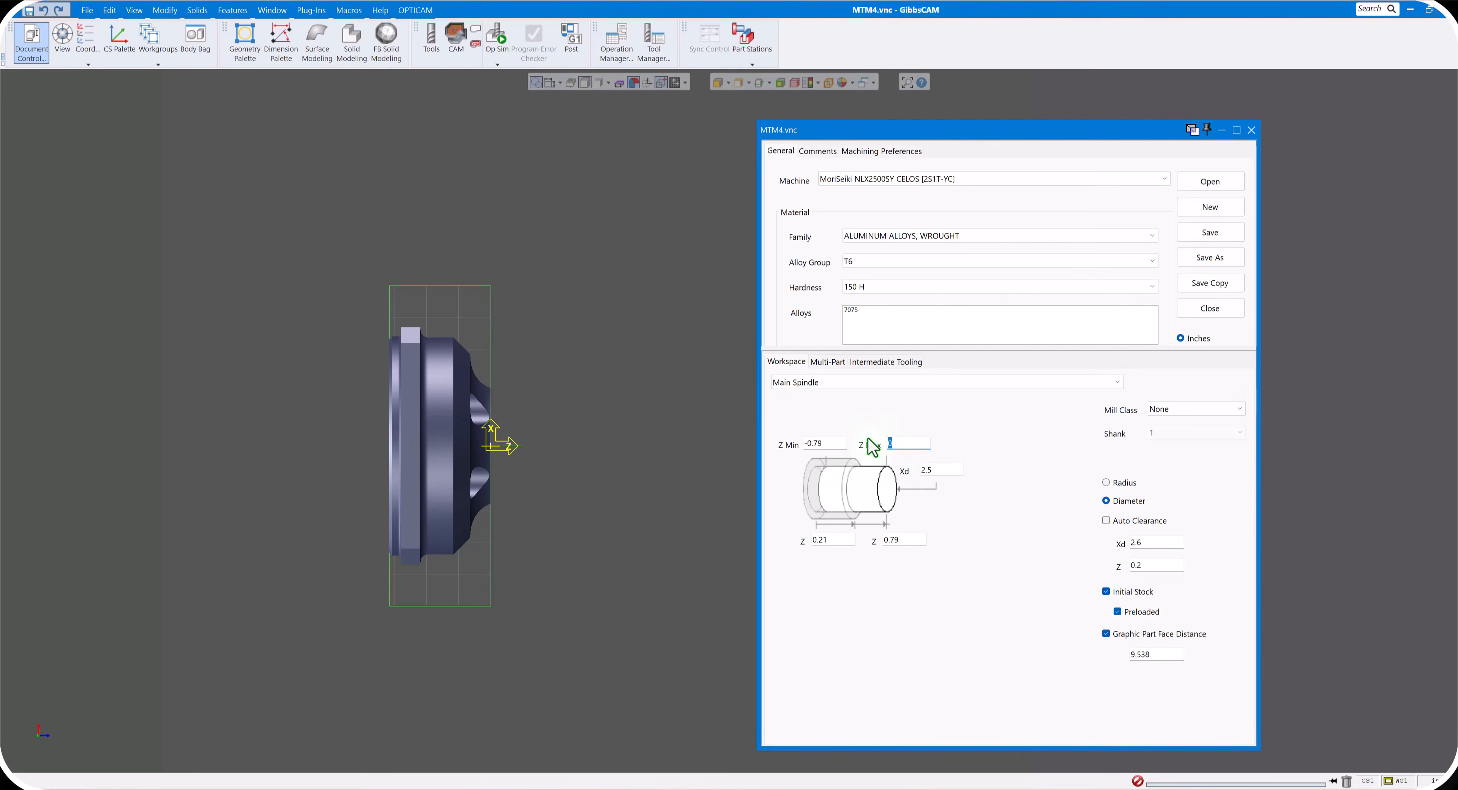
{"action": "type", "text": ".125"}
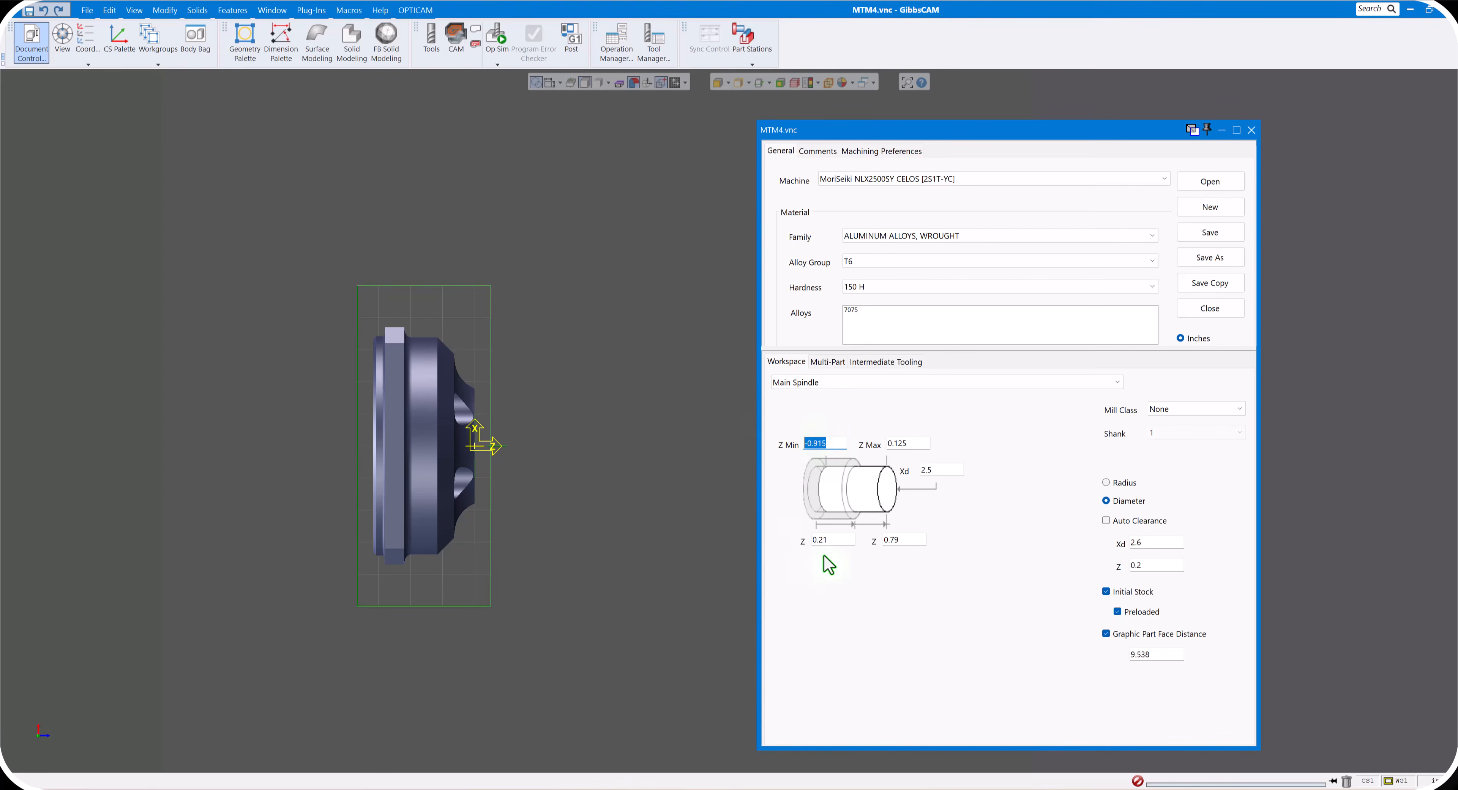
{"action": "type", "text": "1."}
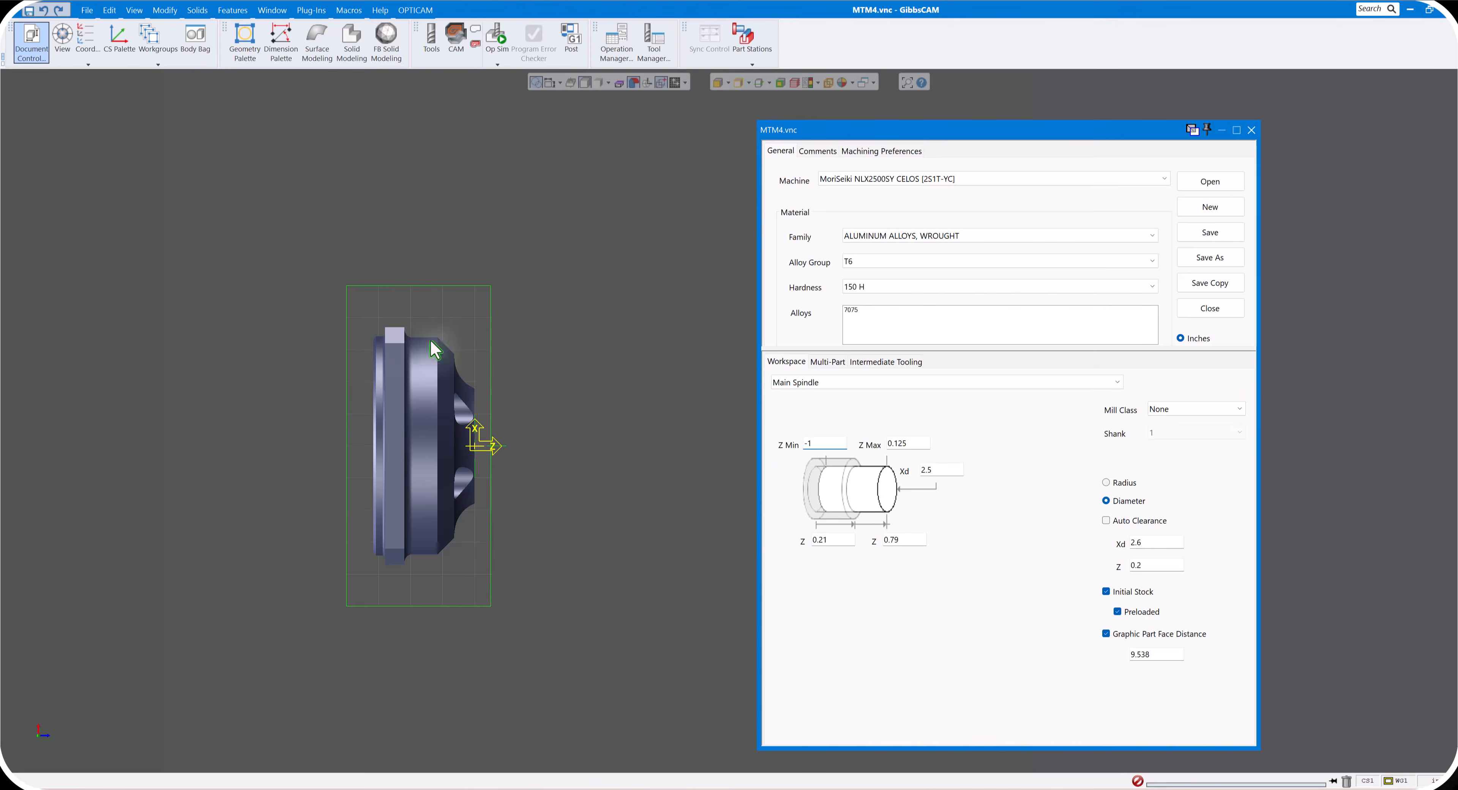
{"action": "left_click", "coordinate": [1251, 131]}
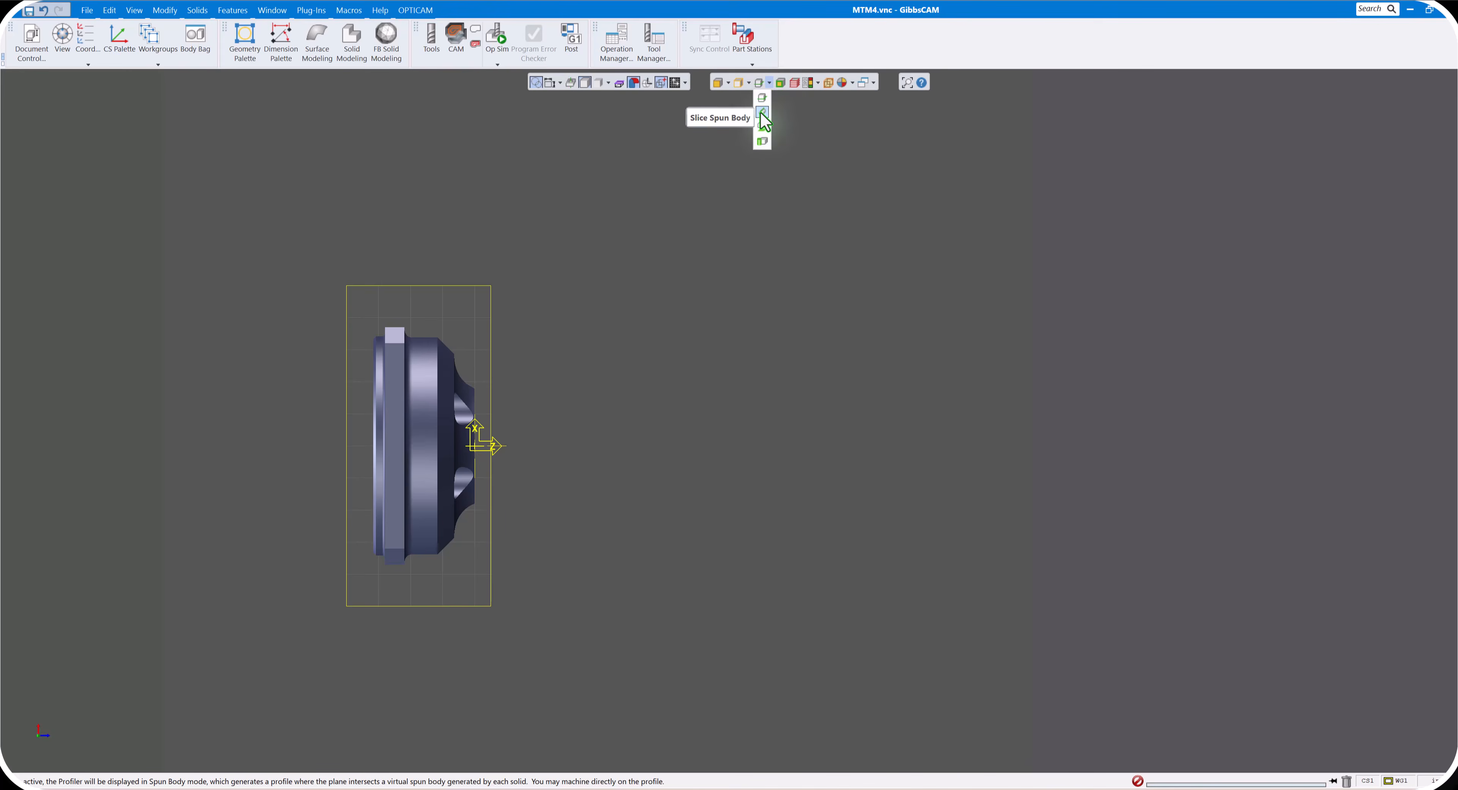
- Turn on the profiler in Slice Spun Body mode to display the solid's turned profile
{"action": "left_click", "coordinate": [763, 113]}
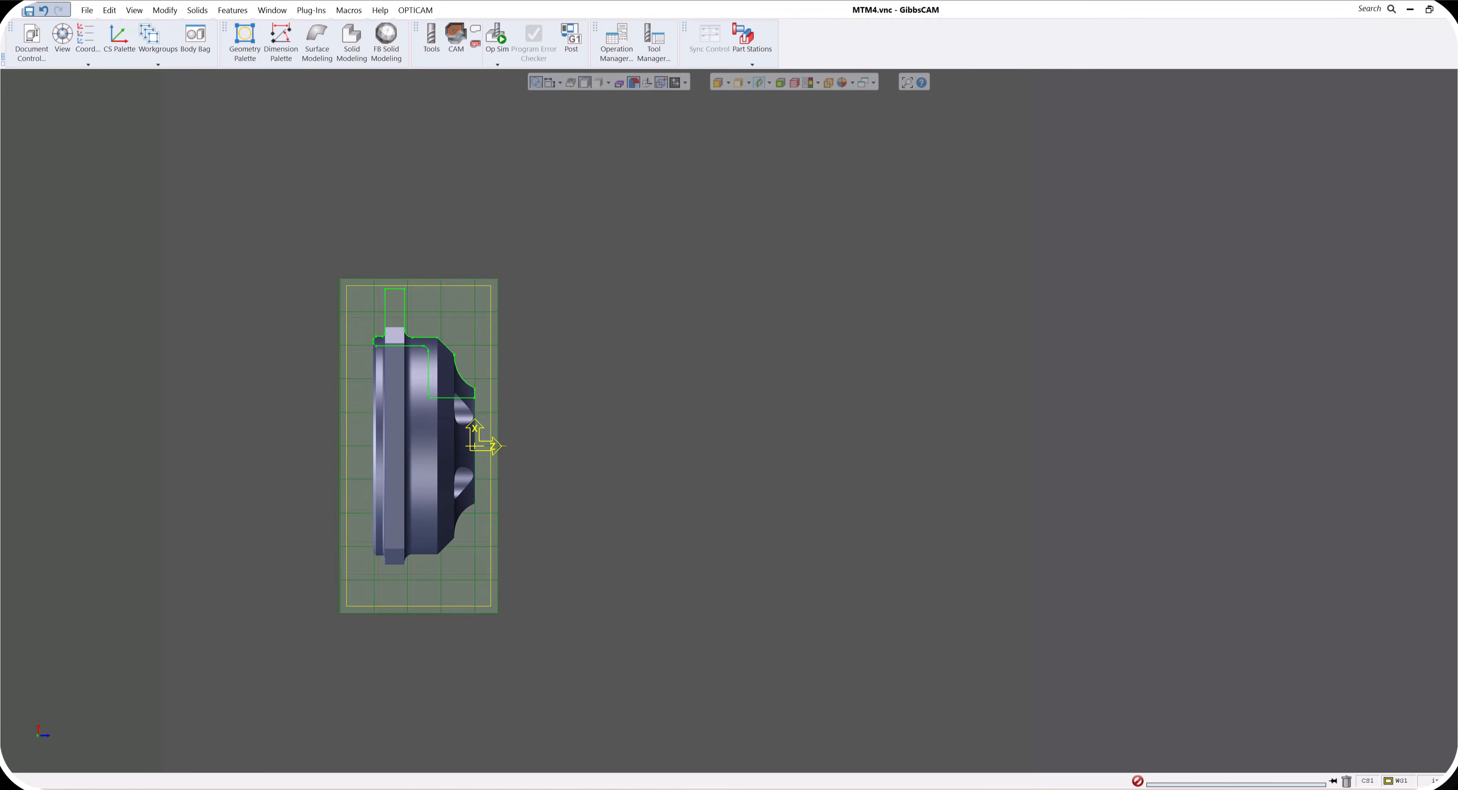
- Extract the profiler's slice of the spun solid as geometry, then close Geometry Extraction and turn off the profiler
{"action": "left_click", "coordinate": [448, 349]}
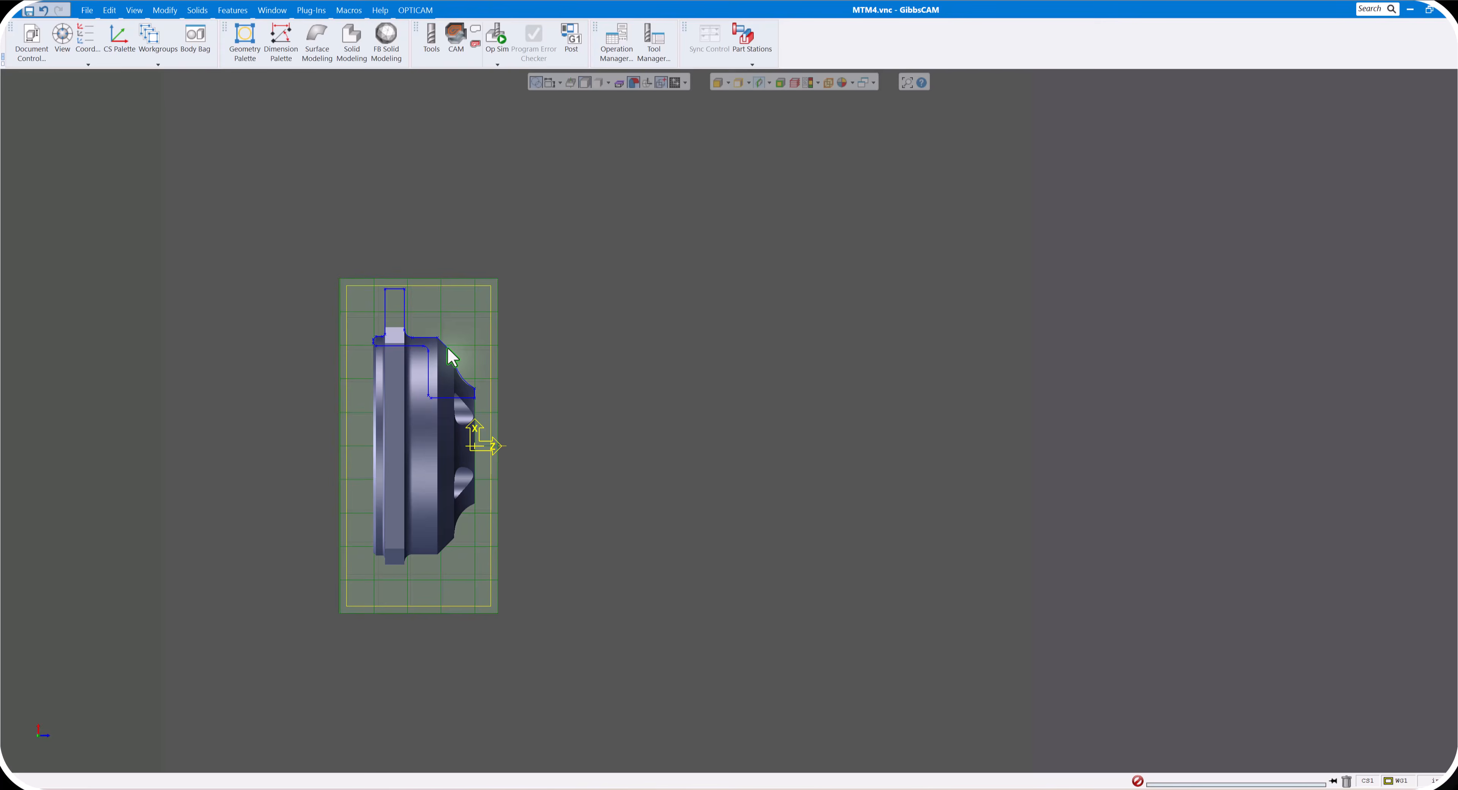
{"action": "right_click", "coordinate": [447, 348]}
{"action": "left_click", "coordinate": [492, 358]}
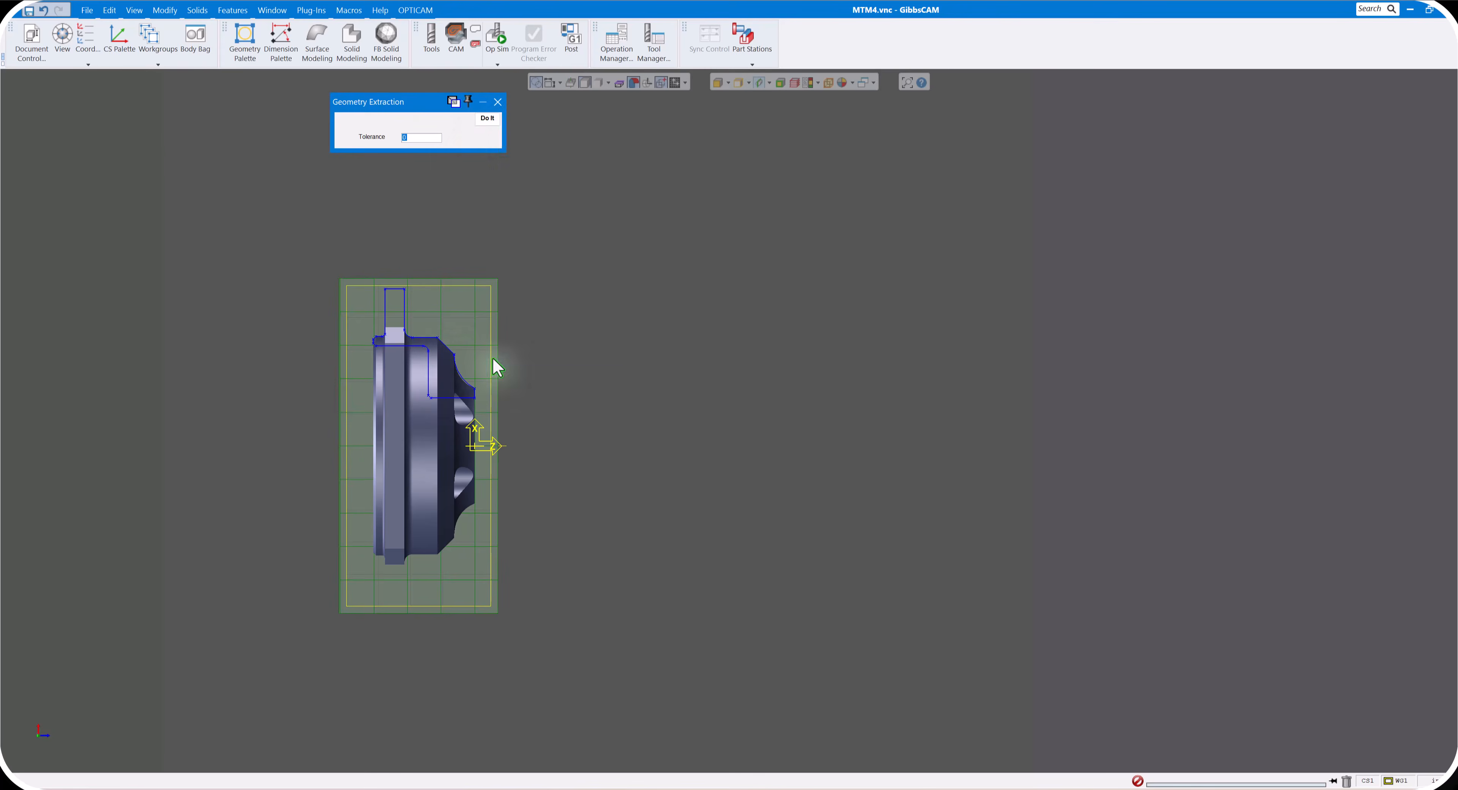
{"action": "left_click", "coordinate": [488, 119]}
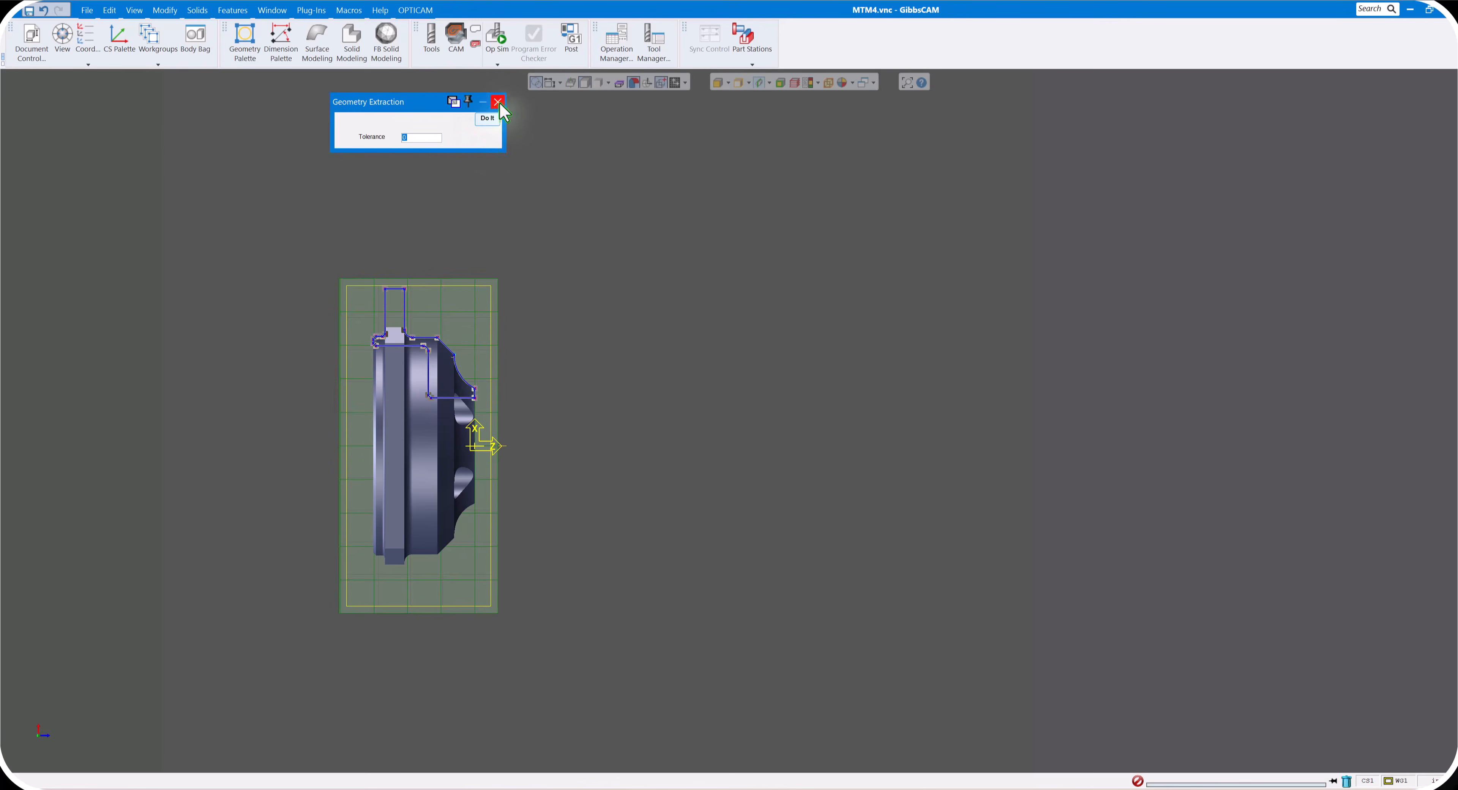
{"action": "left_click", "coordinate": [760, 85]}
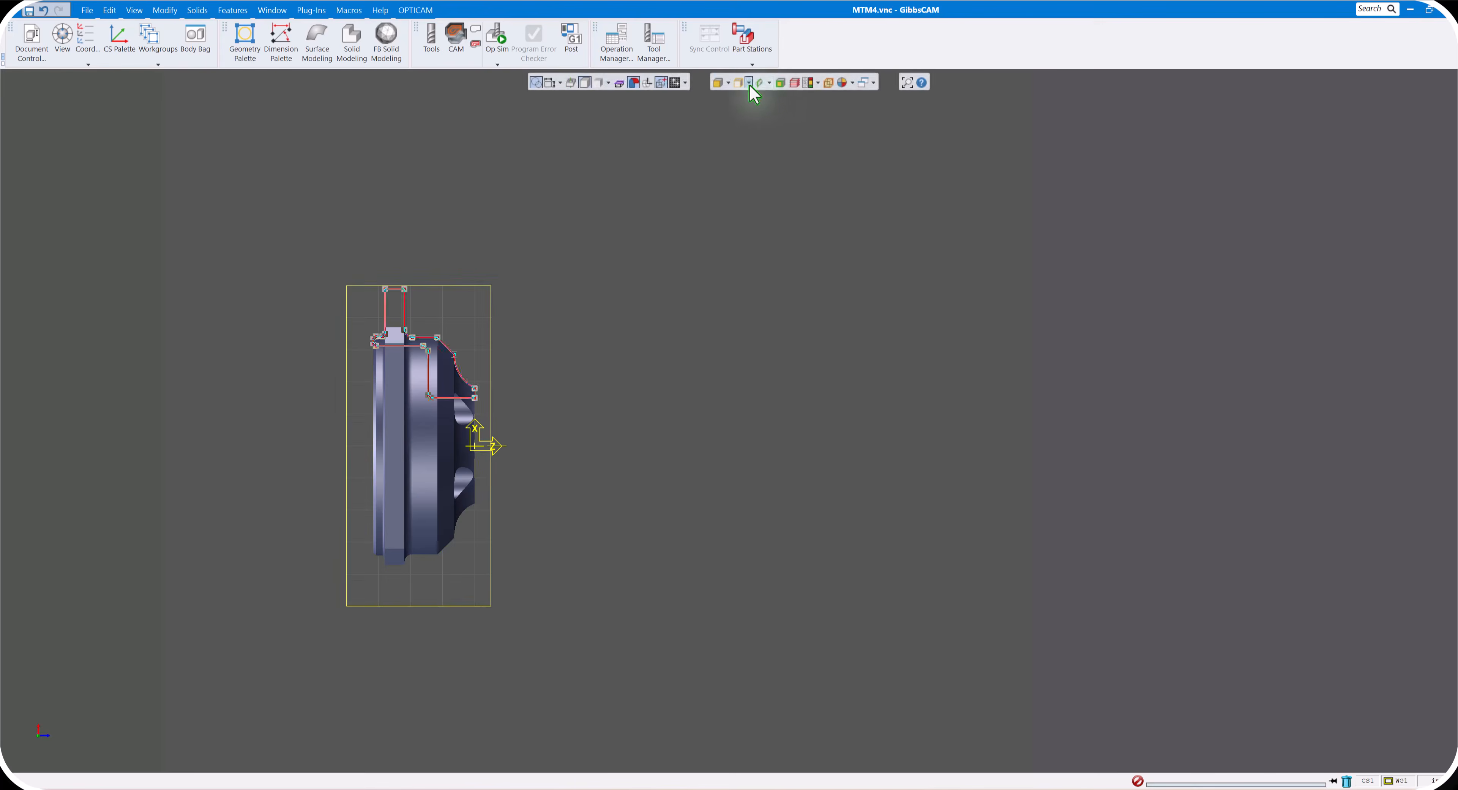
- Create two points at the stock's upper corners, at Z 0.125 and Z -1, both with Xd 2.5 and Y 0
{"action": "scroll", "coordinate": [423, 341], "scroll_direction": "up", "scroll_amount": 3}
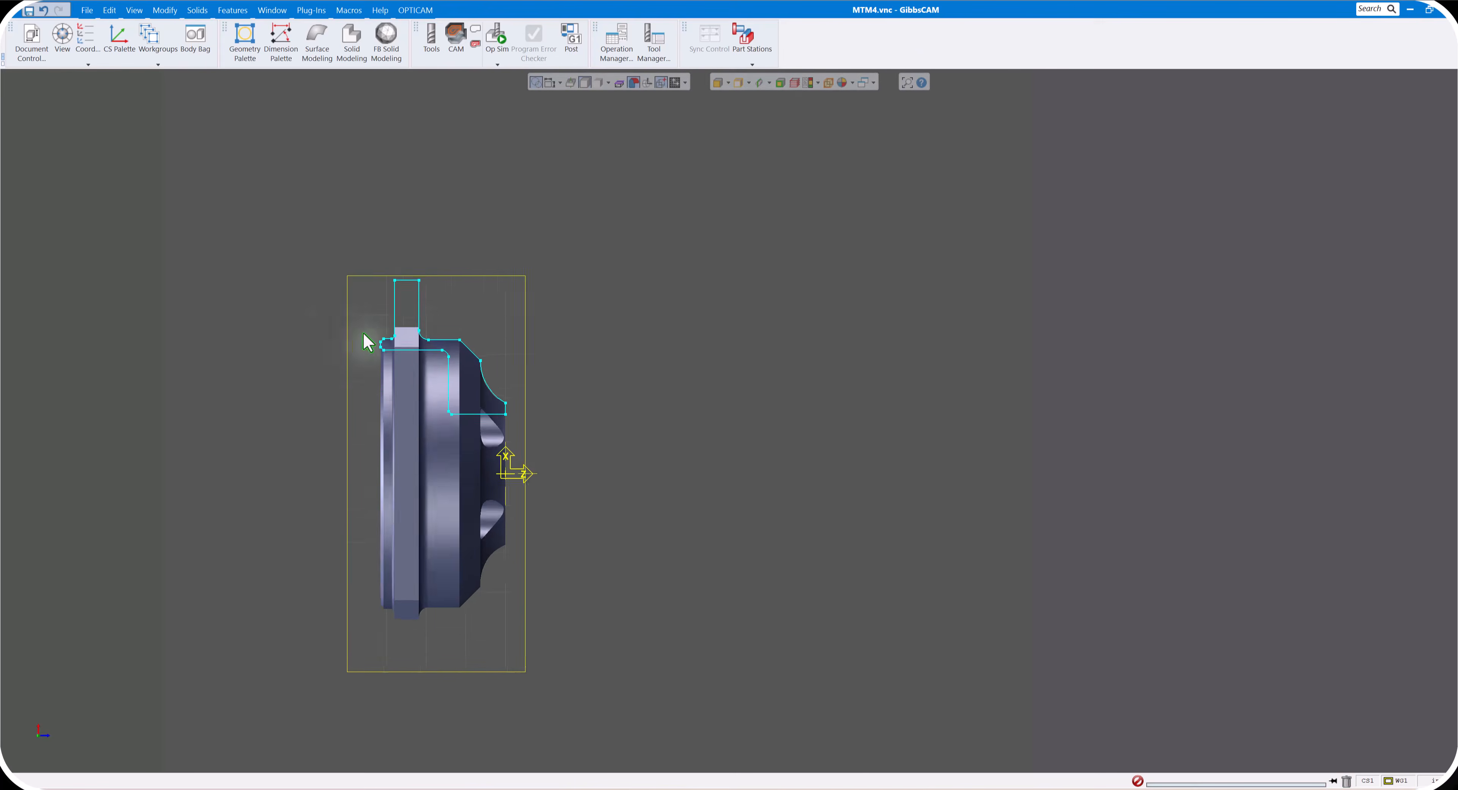
{"action": "middle_click_drag", "start_coordinate": [606, 420], "coordinate": [811, 386]}
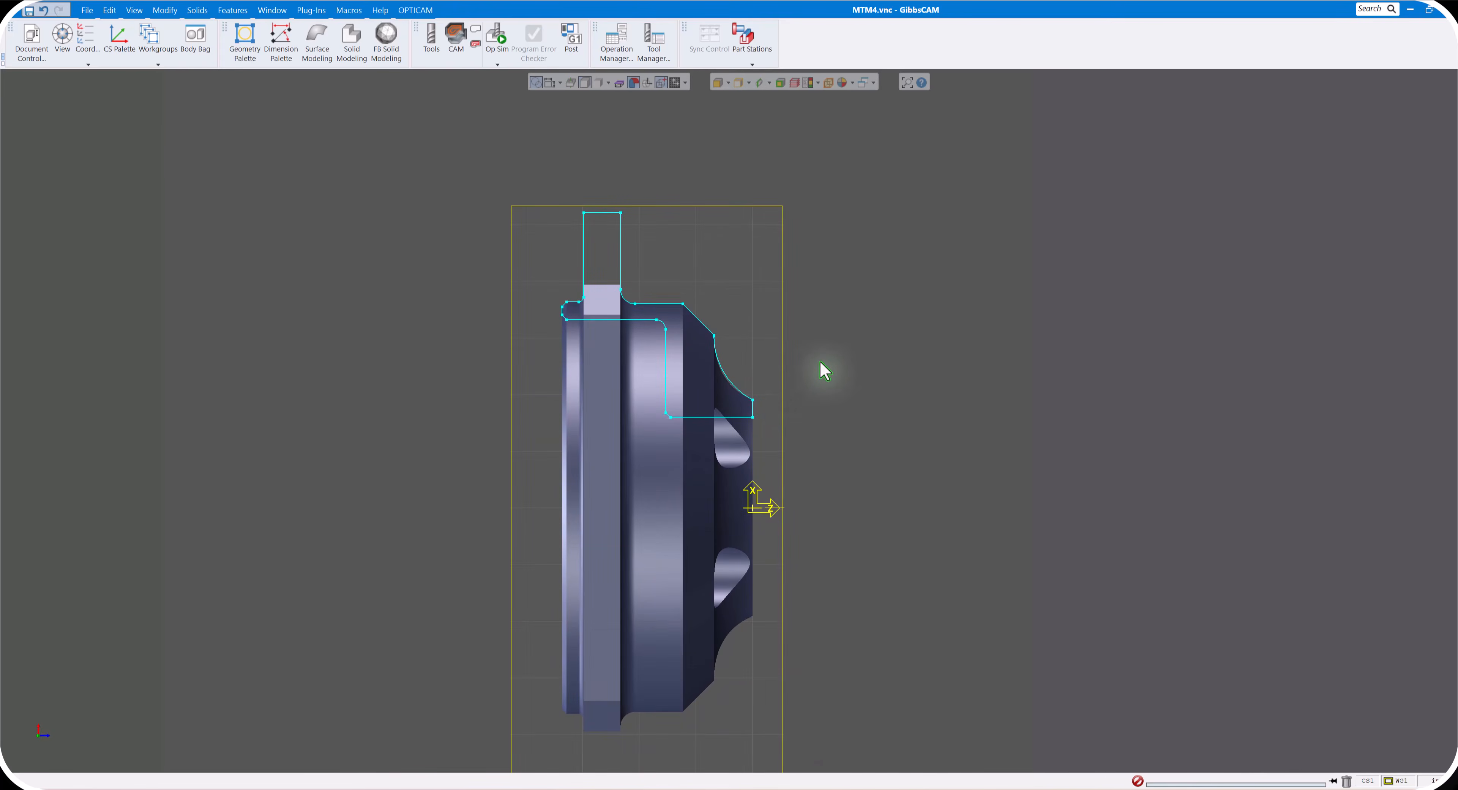
{"action": "scroll", "coordinate": [852, 428], "scroll_direction": "down", "scroll_amount": 1}
{"action": "middle_click_drag", "start_coordinate": [858, 437], "coordinate": [759, 403]}
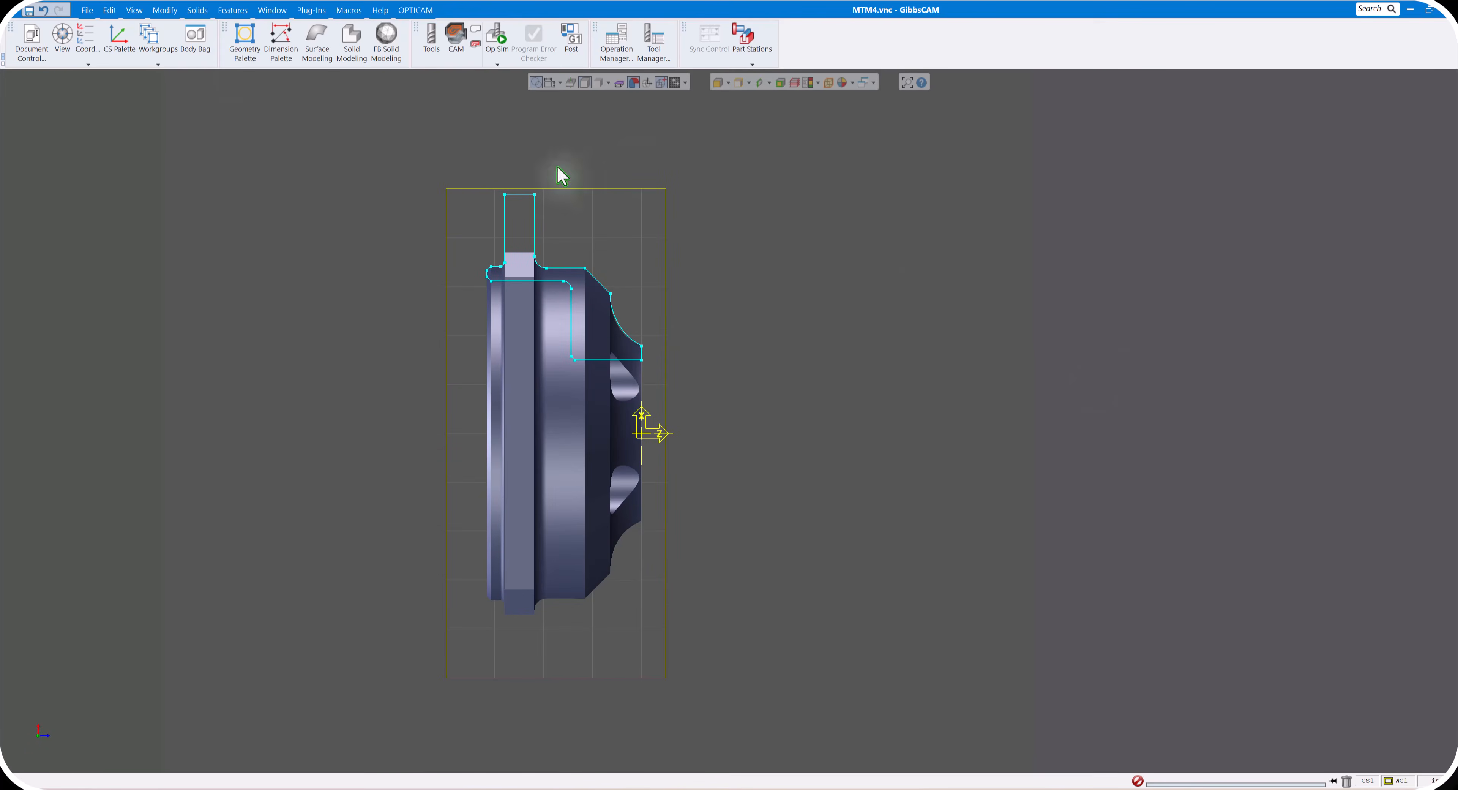
{"action": "left_click", "coordinate": [243, 47]}
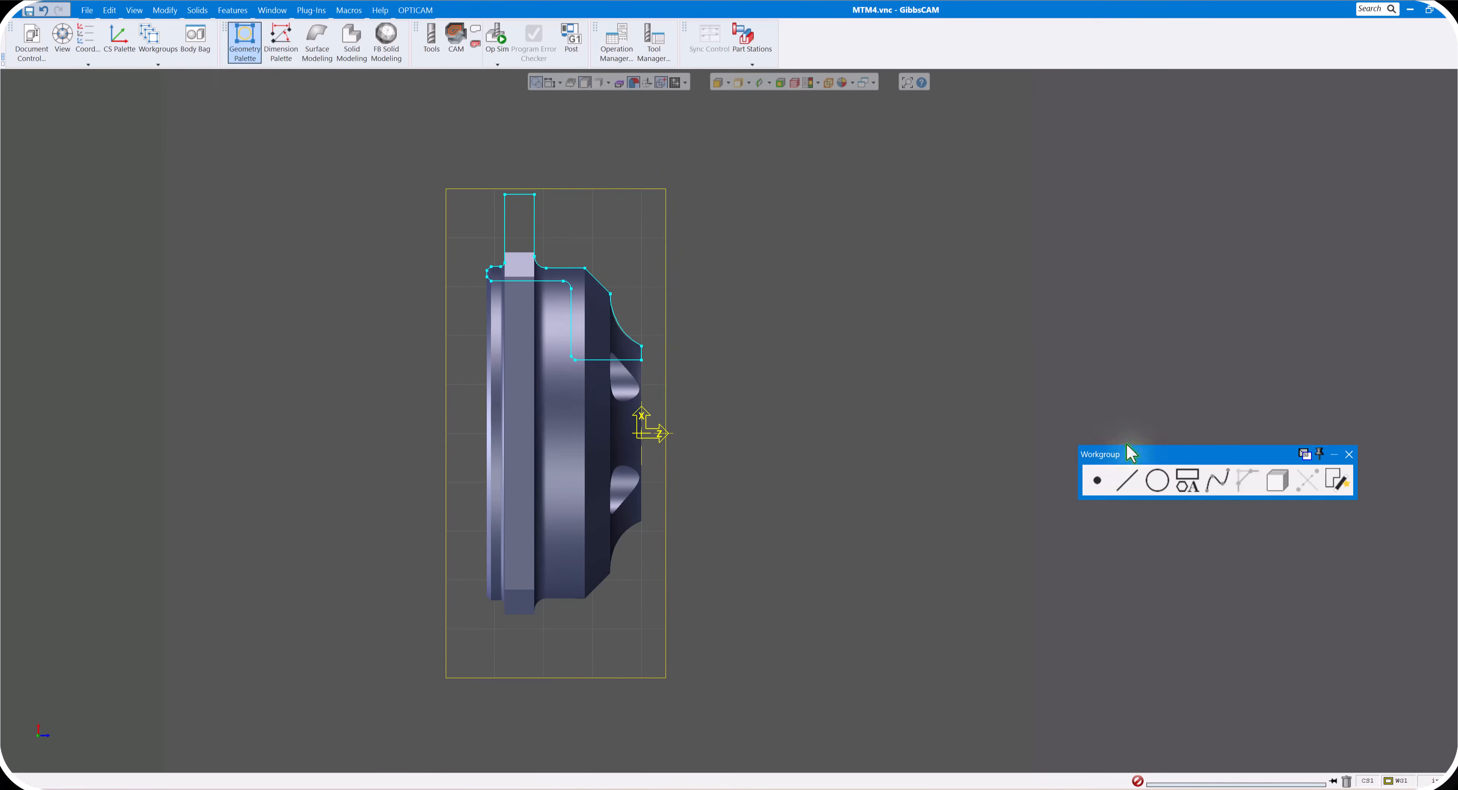
{"action": "left_click_drag", "start_coordinate": [1118, 453], "coordinate": [798, 159]}
{"action": "left_click", "coordinate": [776, 188]}
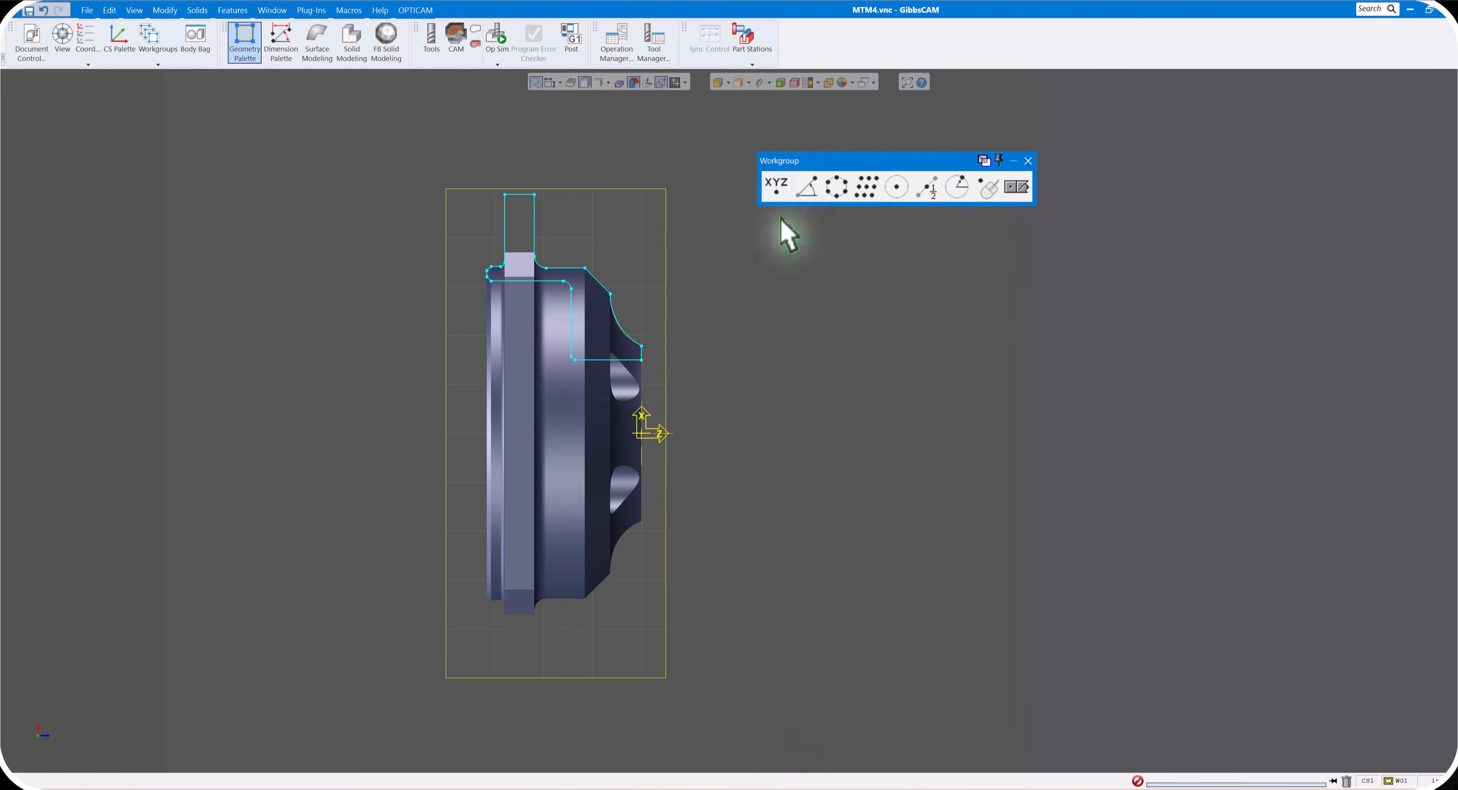
{"action": "left_click", "coordinate": [782, 187]}
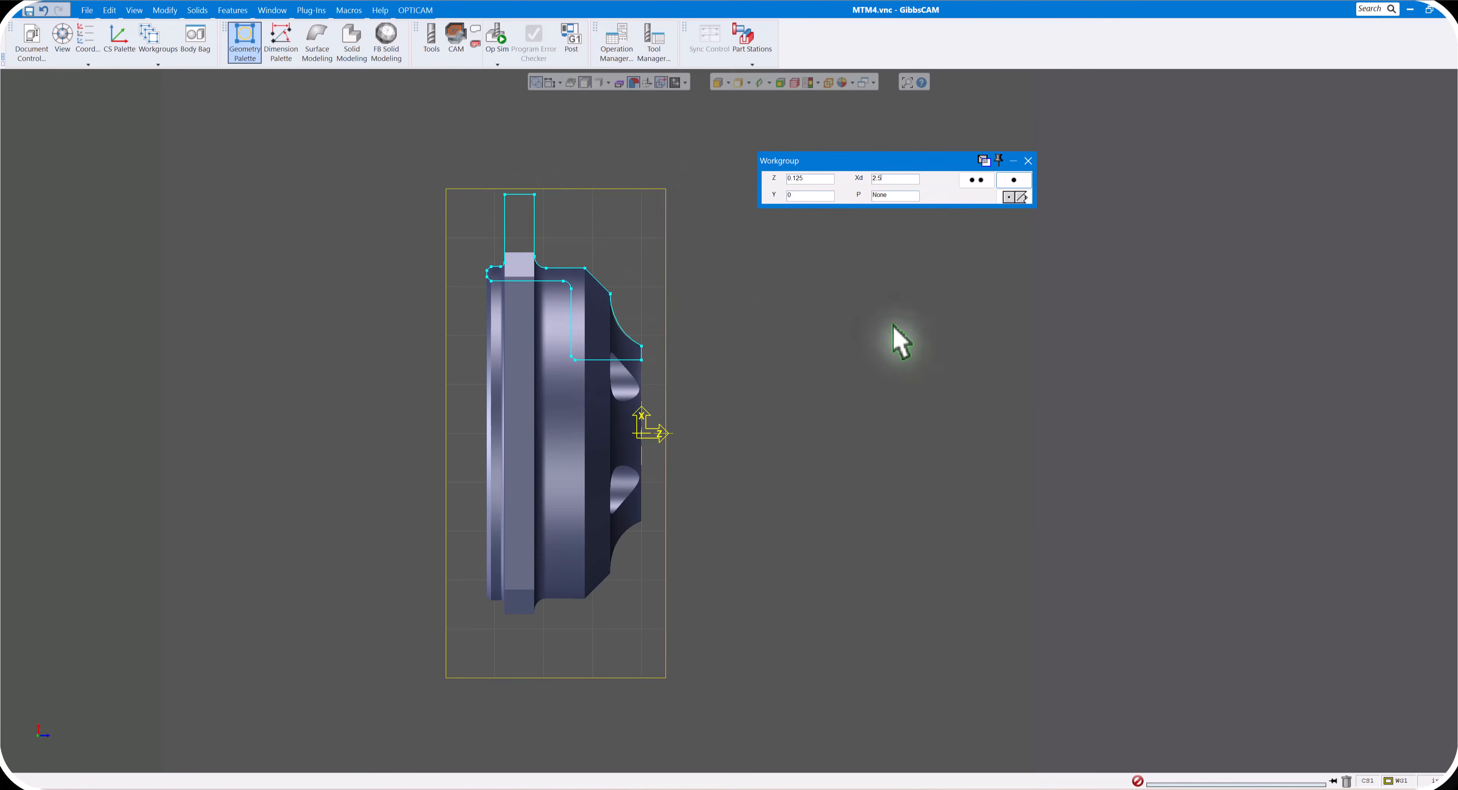
{"action": "left_click", "coordinate": [976, 180]}
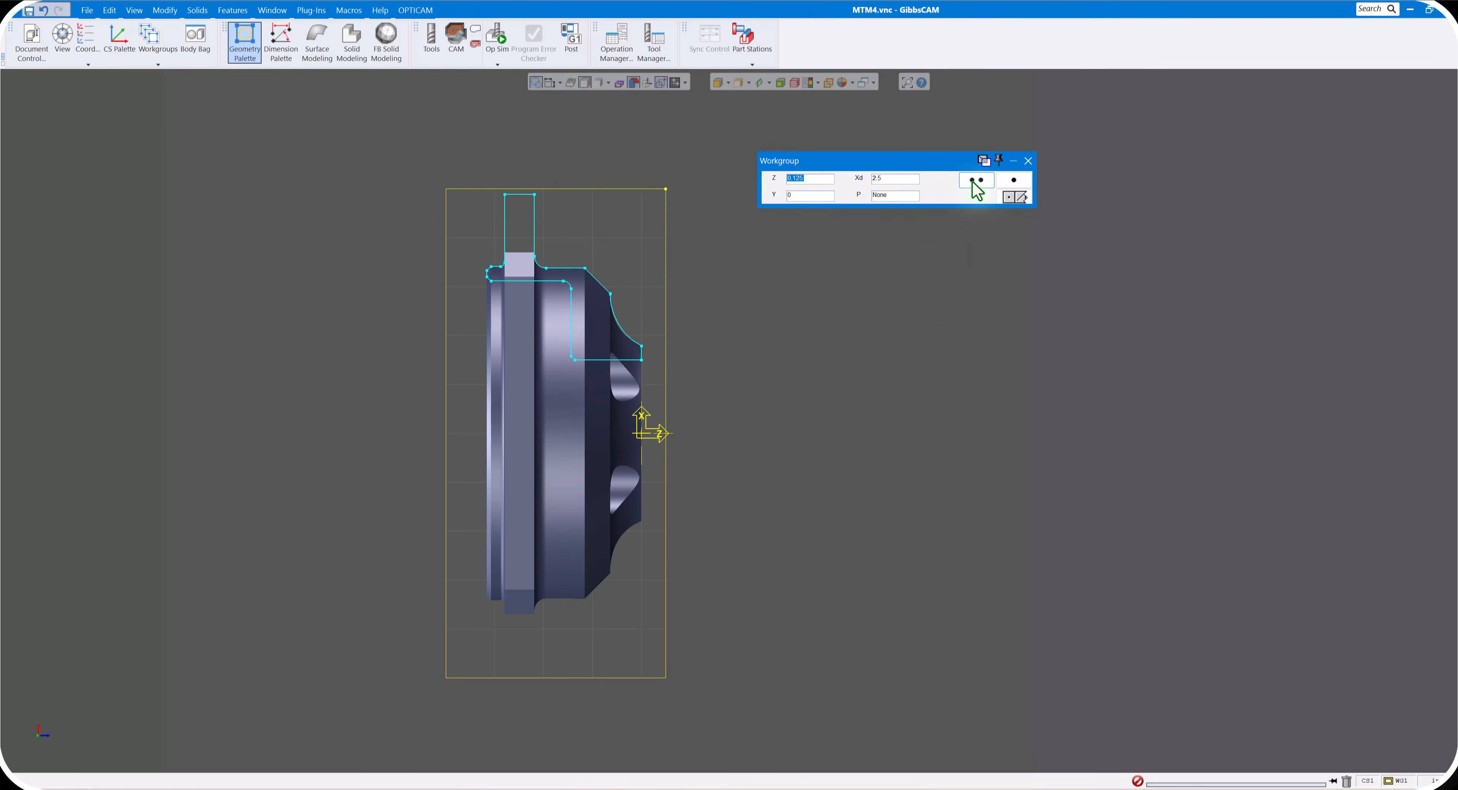
{"action": "left_click", "coordinate": [665, 188]}
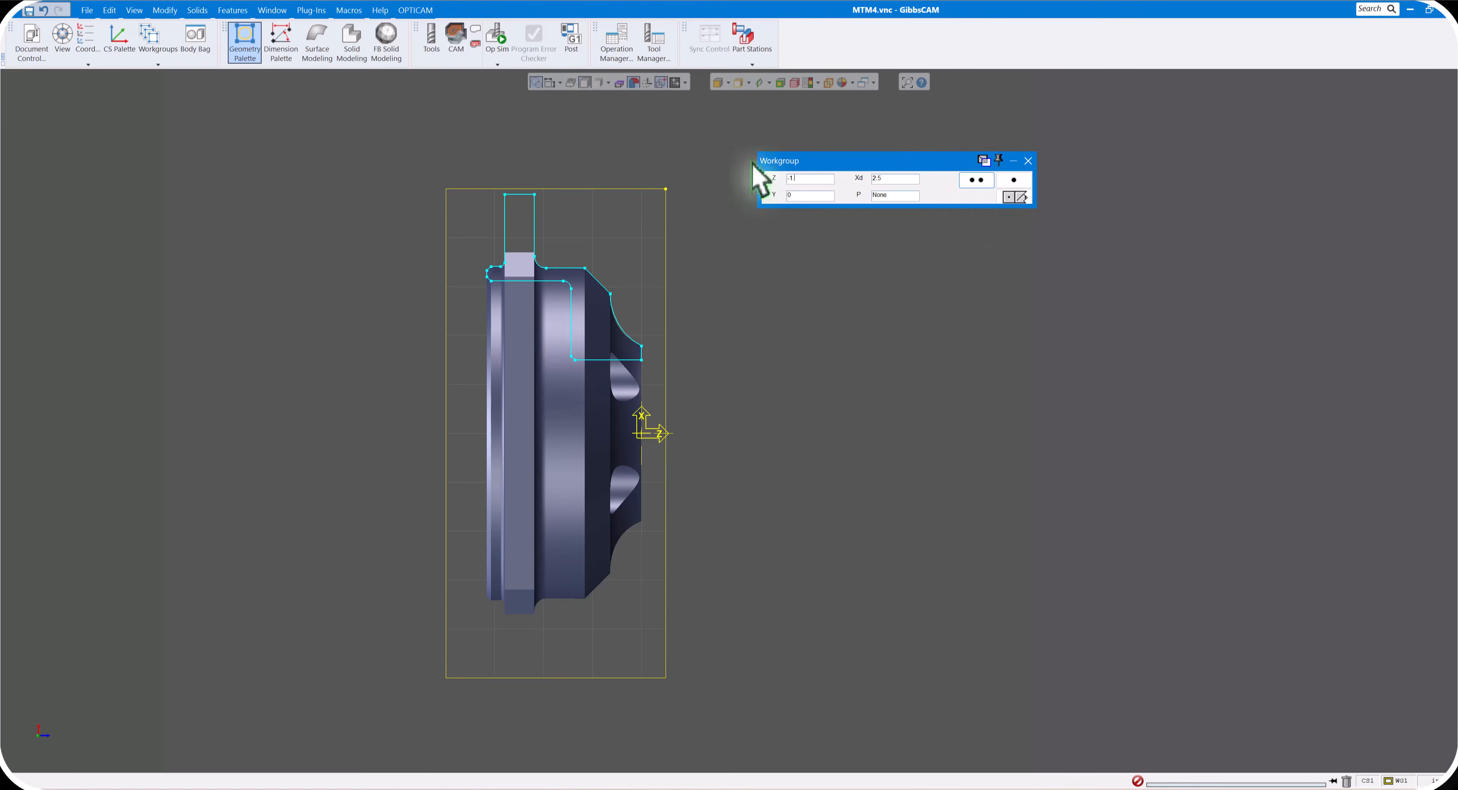
{"action": "left_click", "coordinate": [977, 180]}
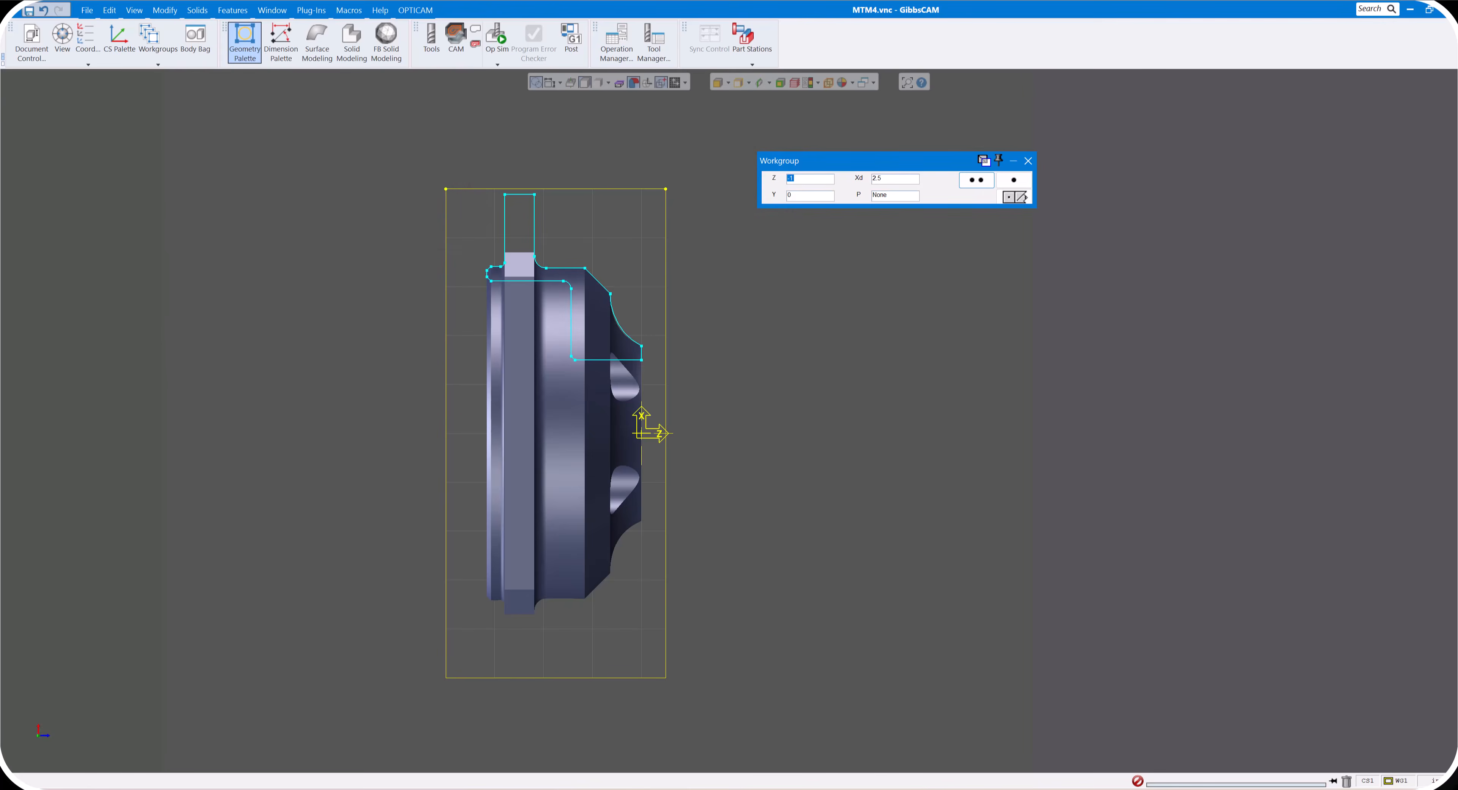
{"action": "left_click", "coordinate": [1017, 197]}
{"action": "left_click", "coordinate": [1029, 161]}
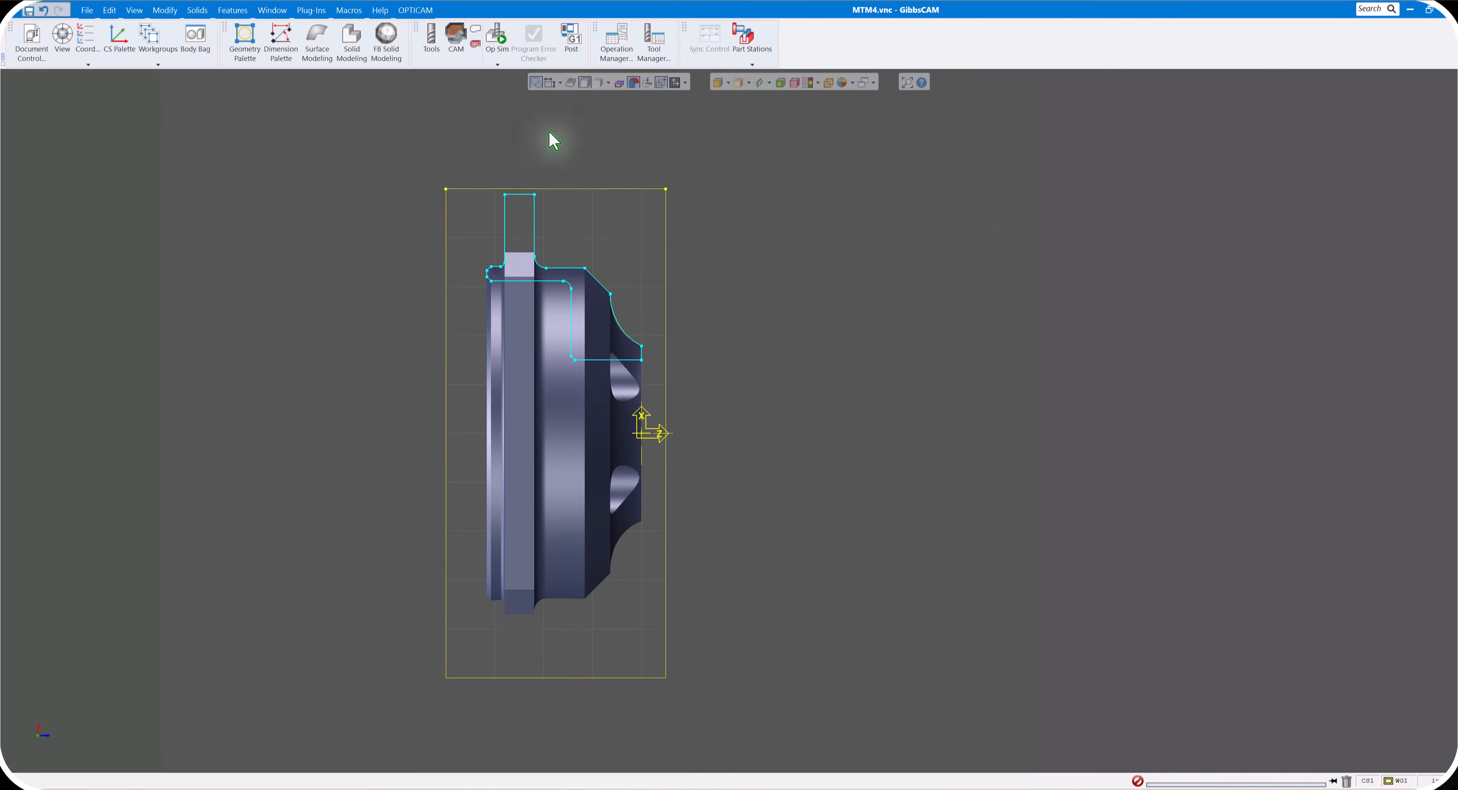
- Add a horizontal dimension from the front stock corner point to the front end of the flange fillet, placed above the stock
{"action": "left_click", "coordinate": [281, 42]}
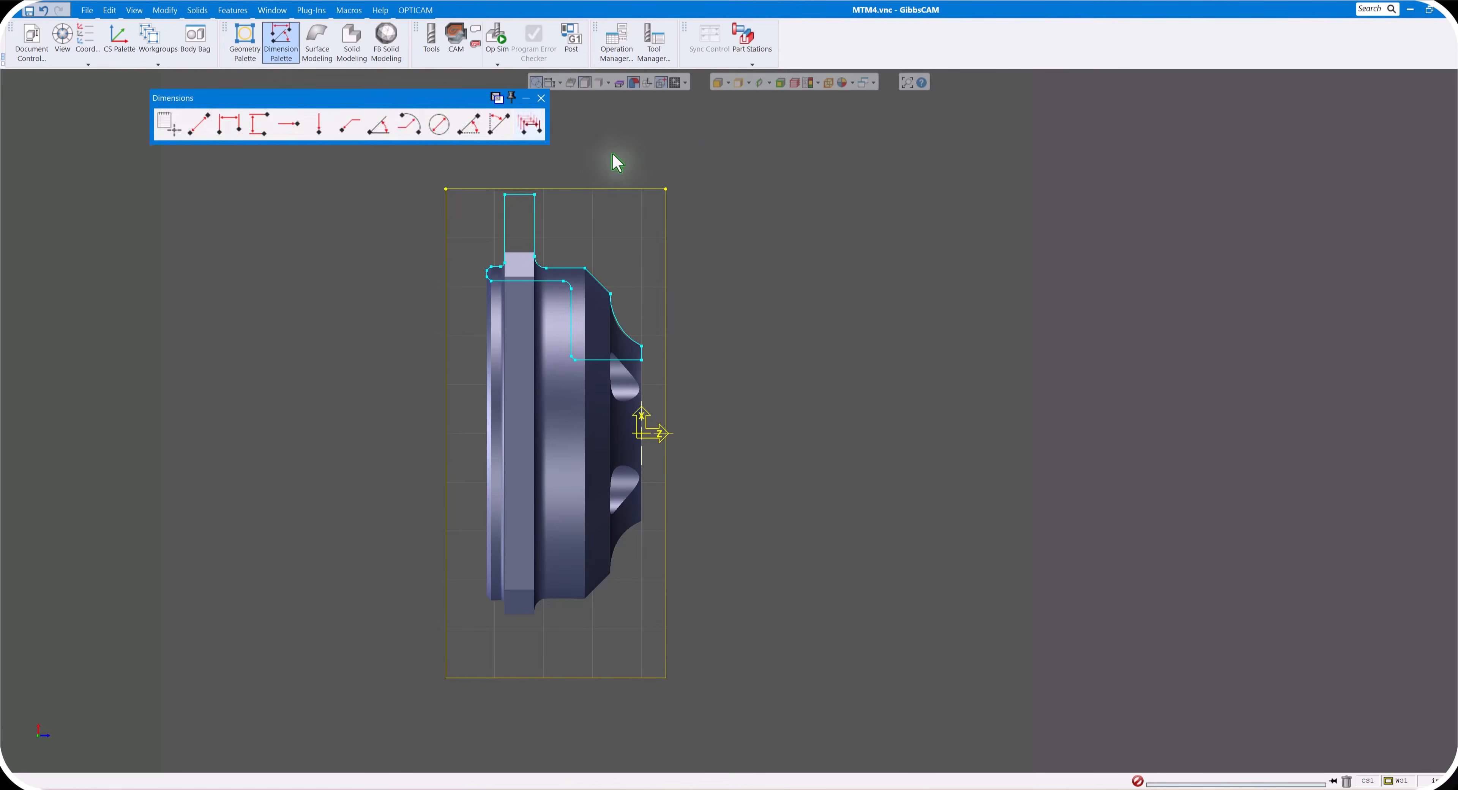
{"action": "left_click_drag", "start_coordinate": [436, 99], "coordinate": [1139, 142]}
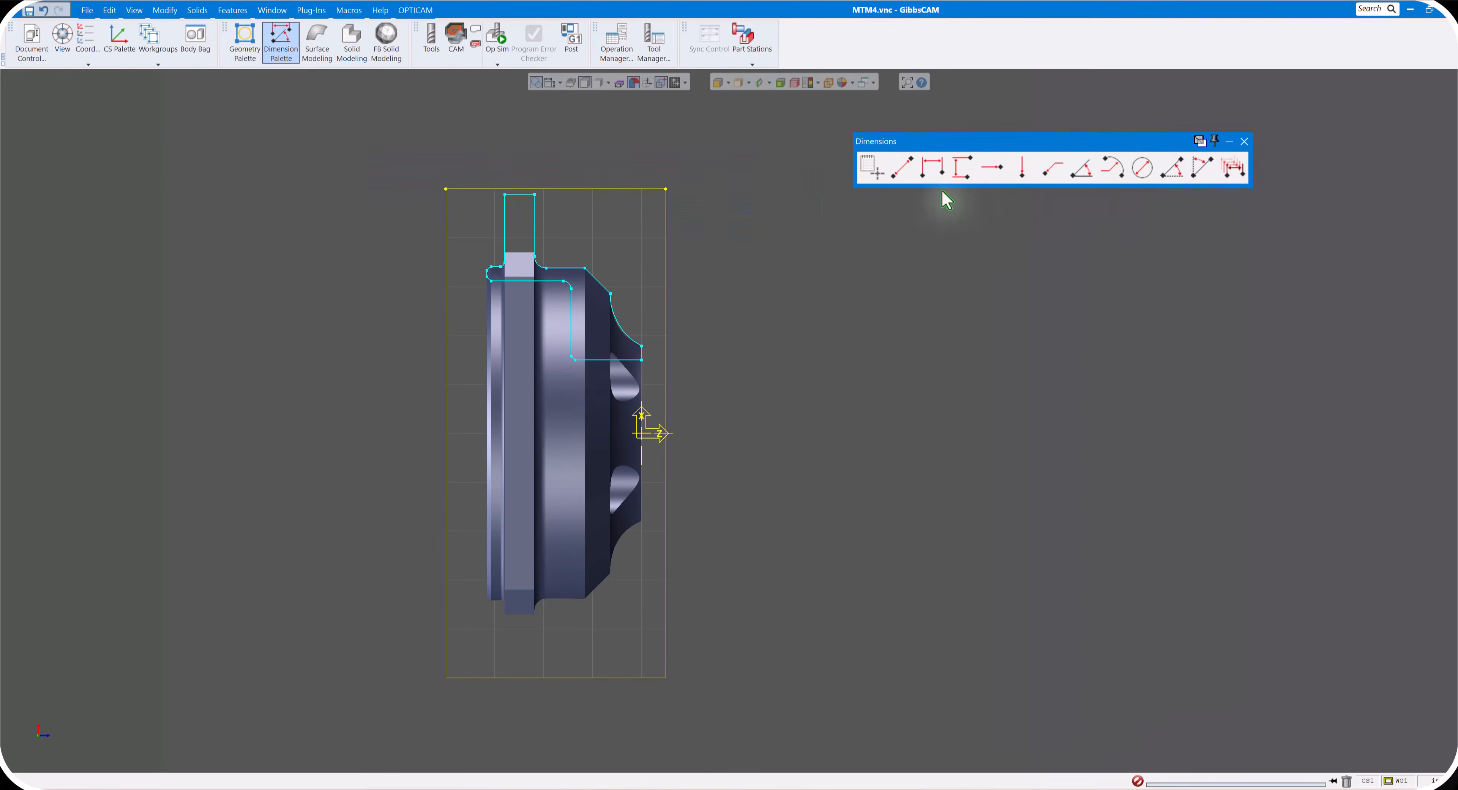
{"action": "left_click", "coordinate": [933, 171]}
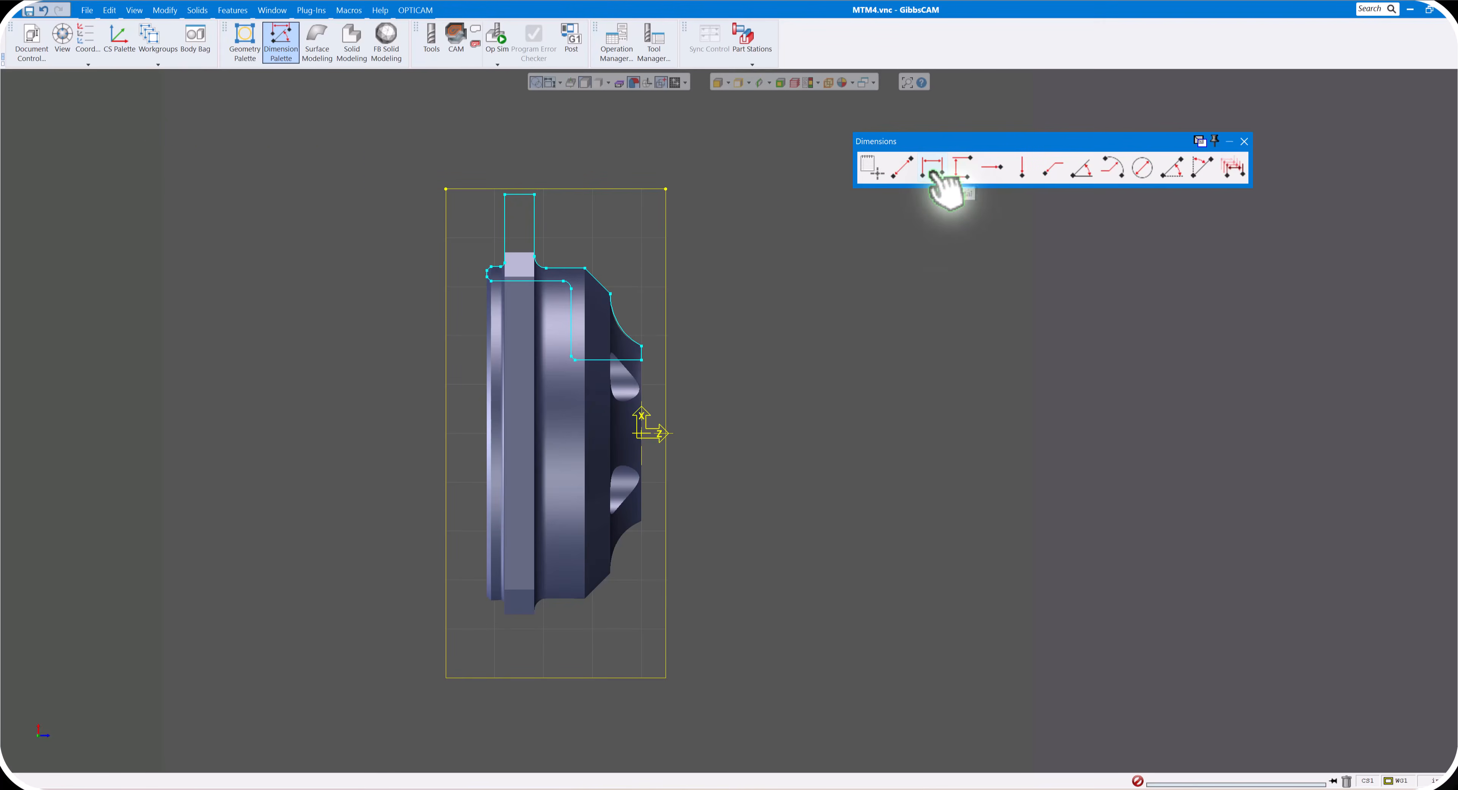
{"action": "left_click", "coordinate": [1239, 174]}
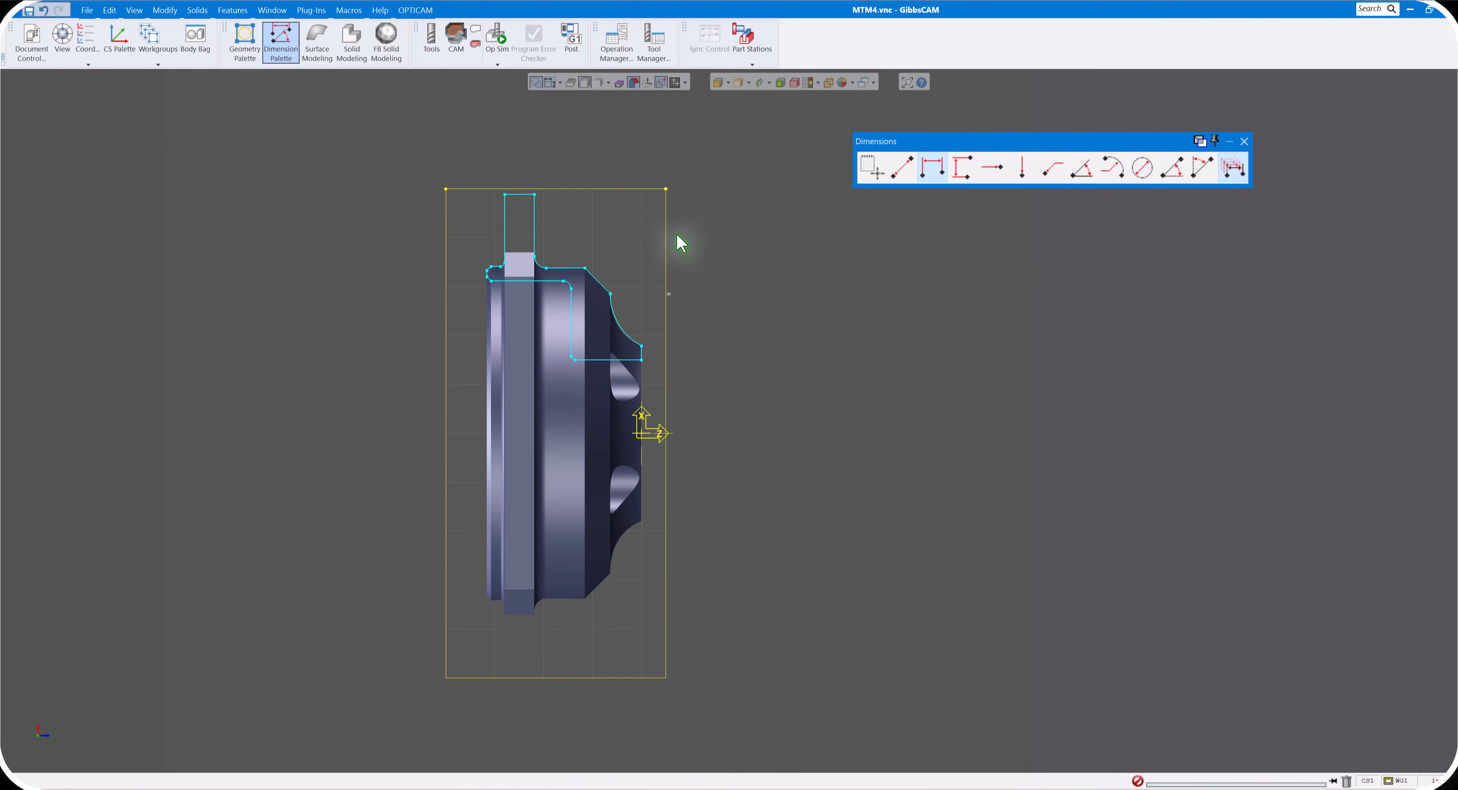
{"action": "left_click", "coordinate": [666, 189]}
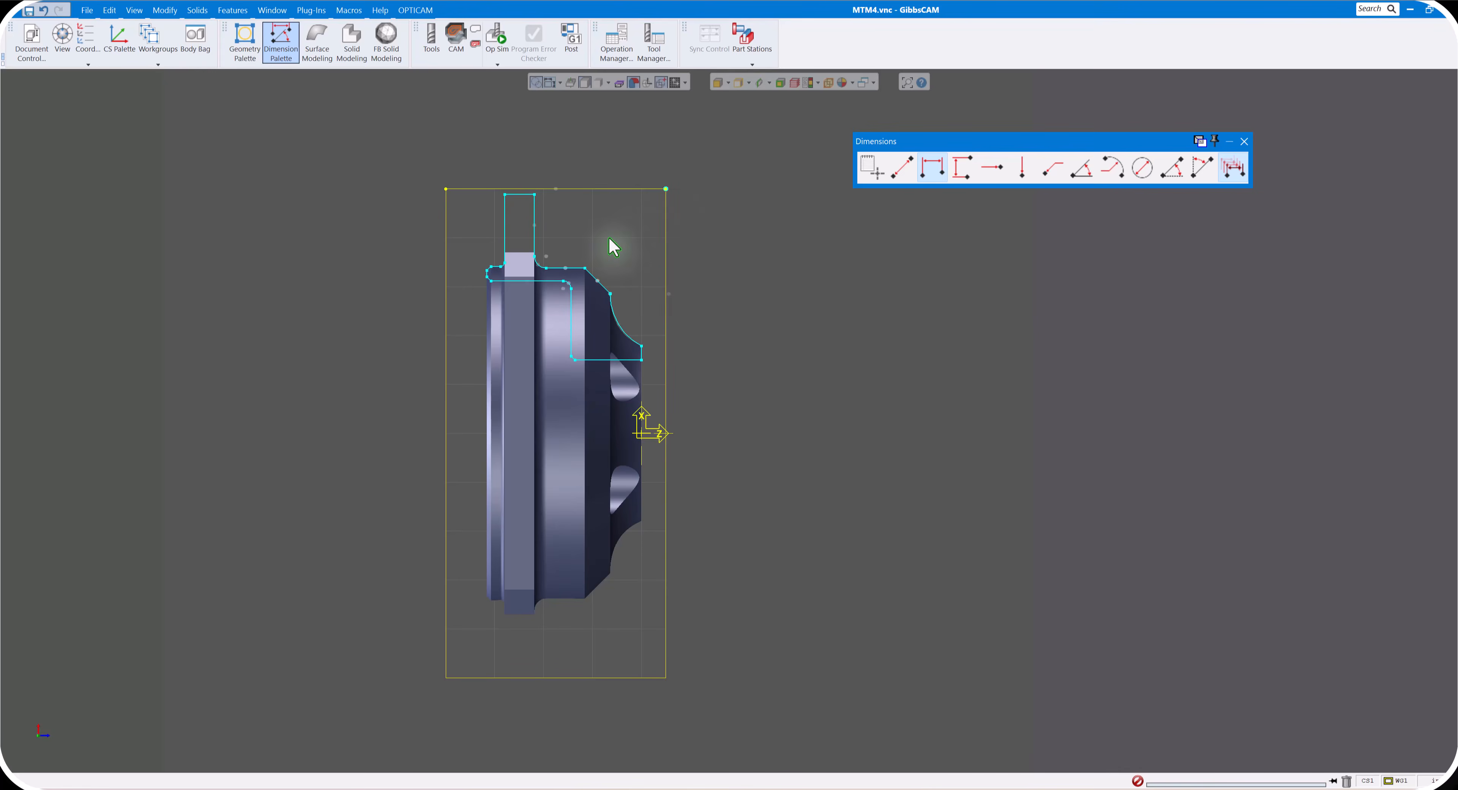
{"action": "left_click", "coordinate": [545, 268]}
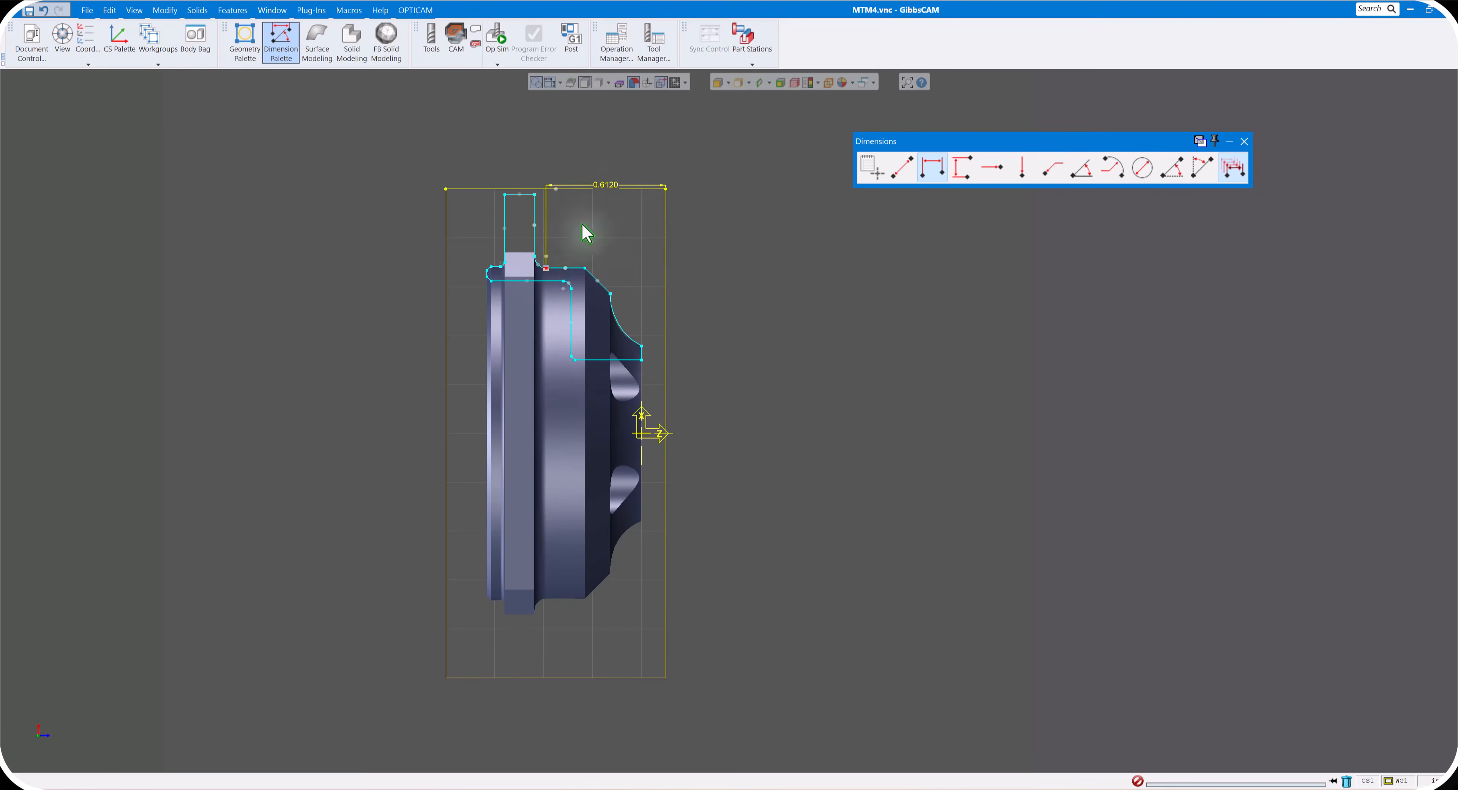
{"action": "left_click", "coordinate": [616, 145]}
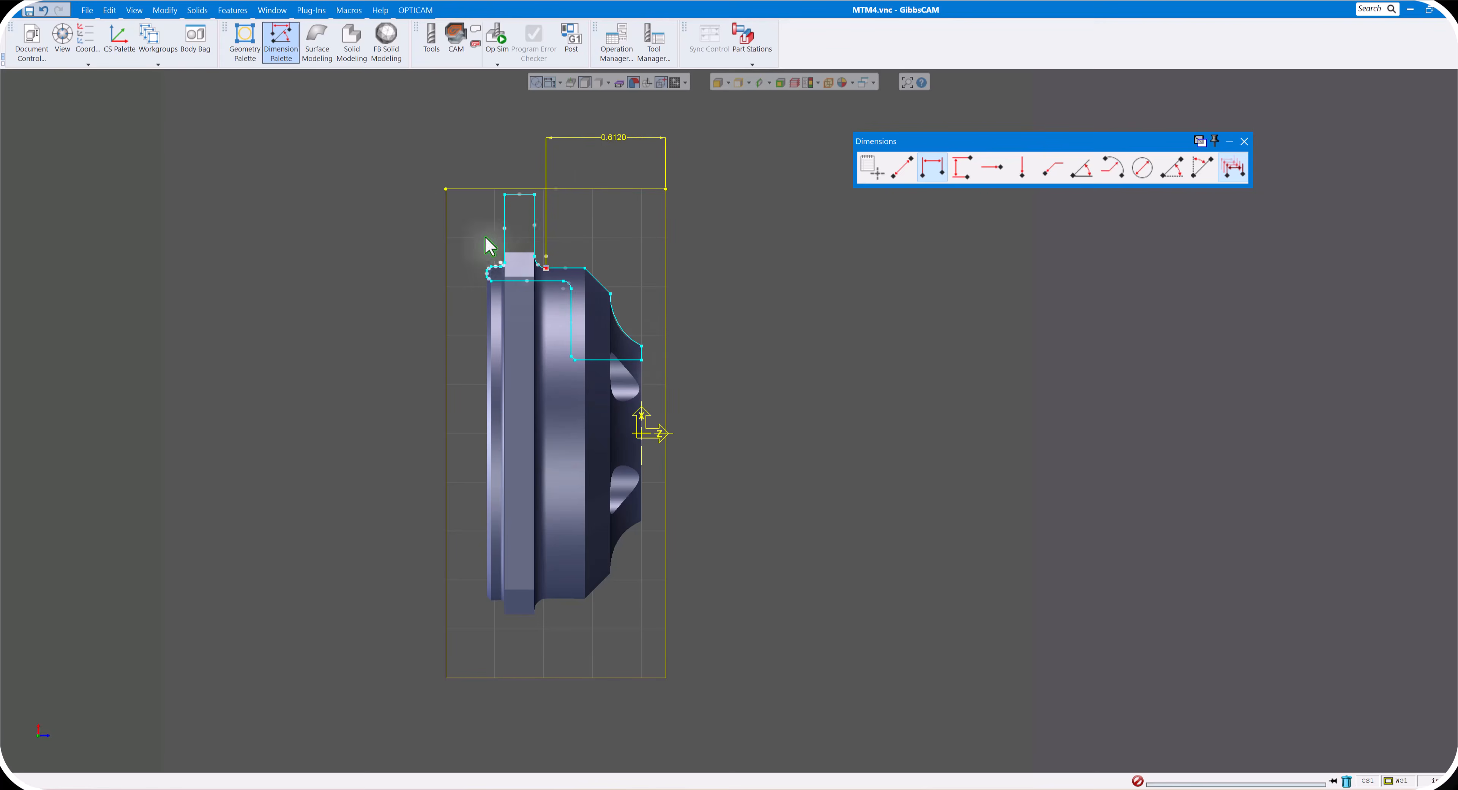
- Dimension horizontally from the rear stock corner point to the profile's rear upper point, and remove the extra dimension to the front corner
{"action": "left_click", "coordinate": [446, 189]}
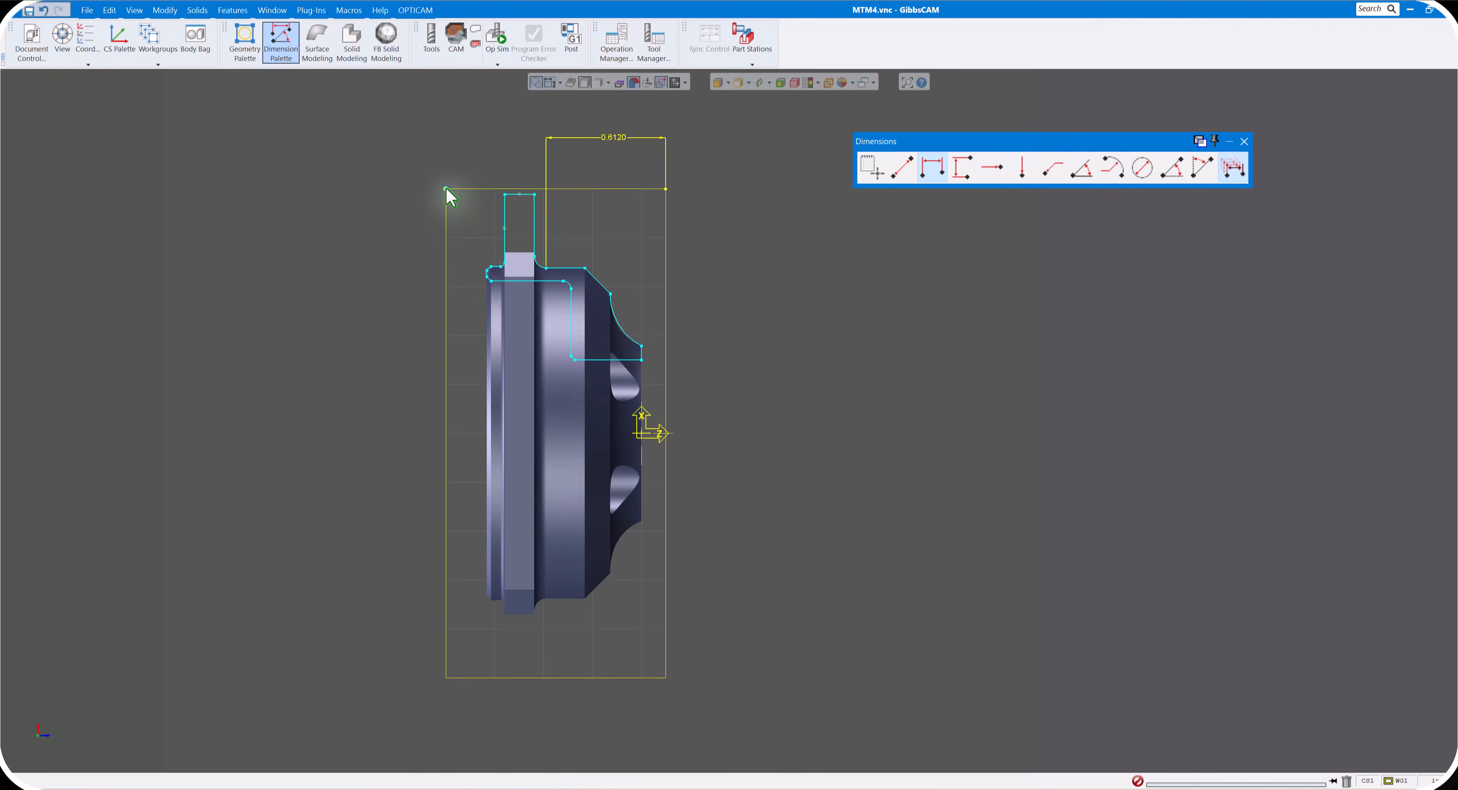
{"action": "left_click", "coordinate": [446, 189]}
{"action": "left_click", "coordinate": [490, 267]}
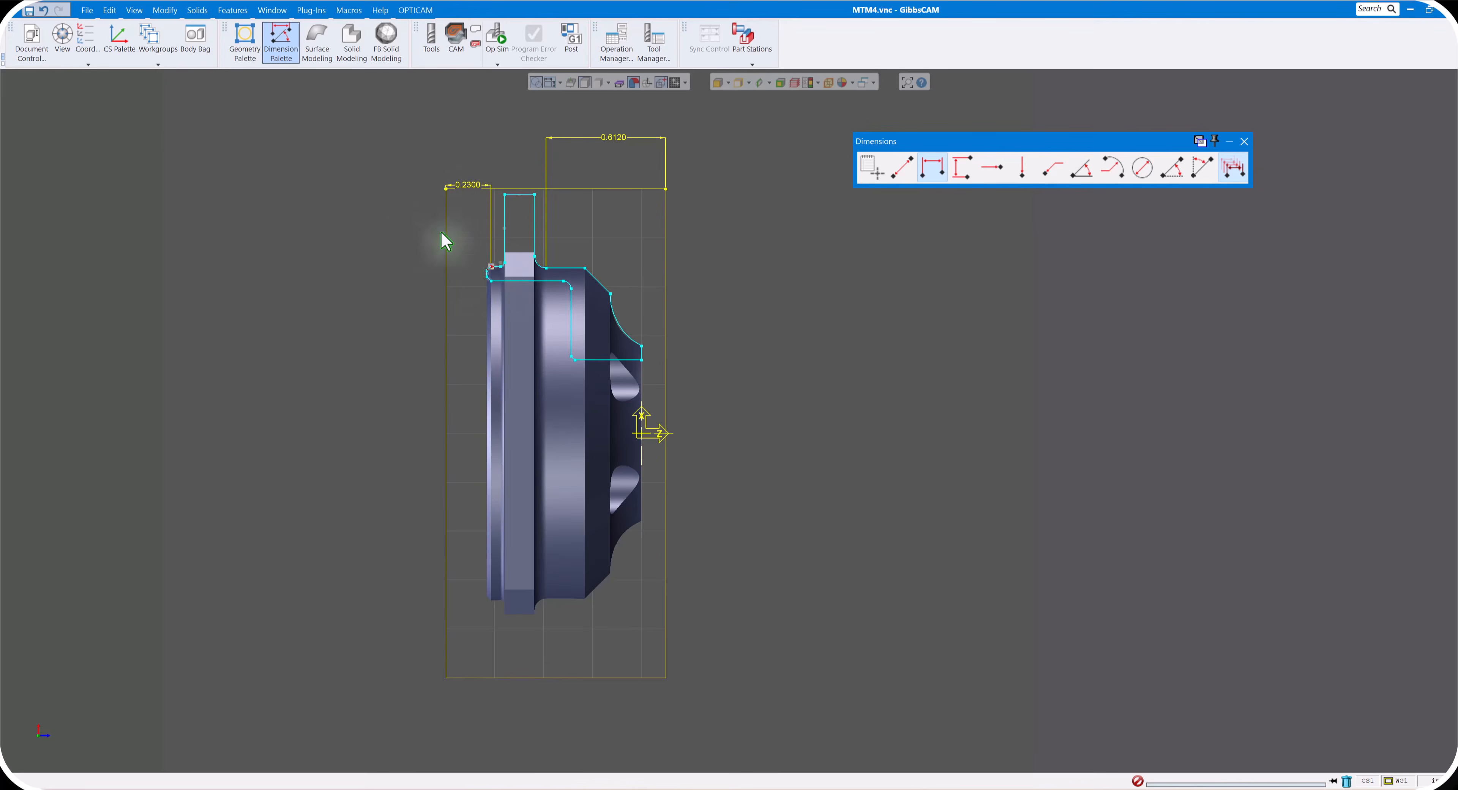
{"action": "left_click_drag", "start_coordinate": [464, 153], "coordinate": [461, 144]}
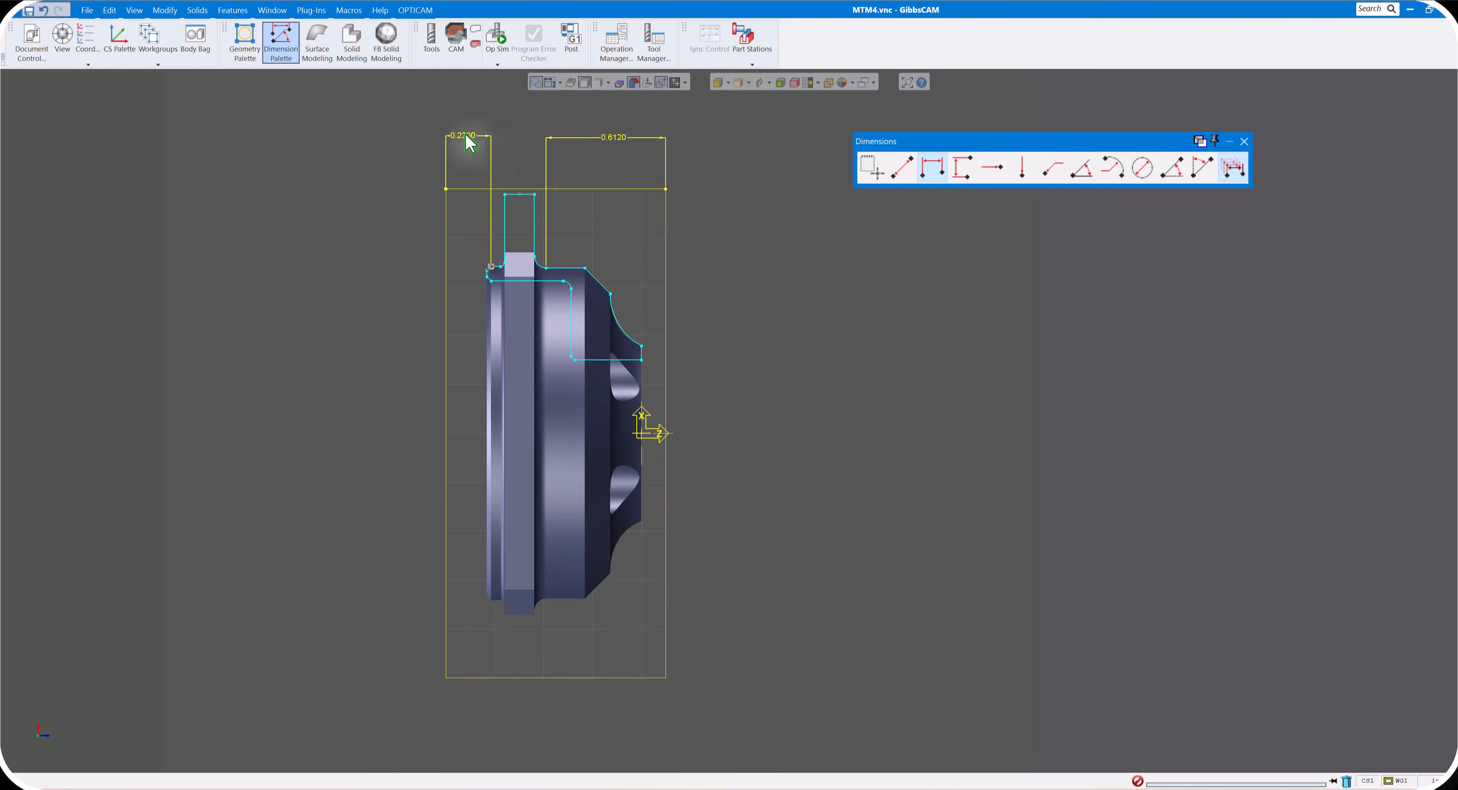
{"action": "left_click_drag", "start_coordinate": [473, 140], "coordinate": [482, 137]}
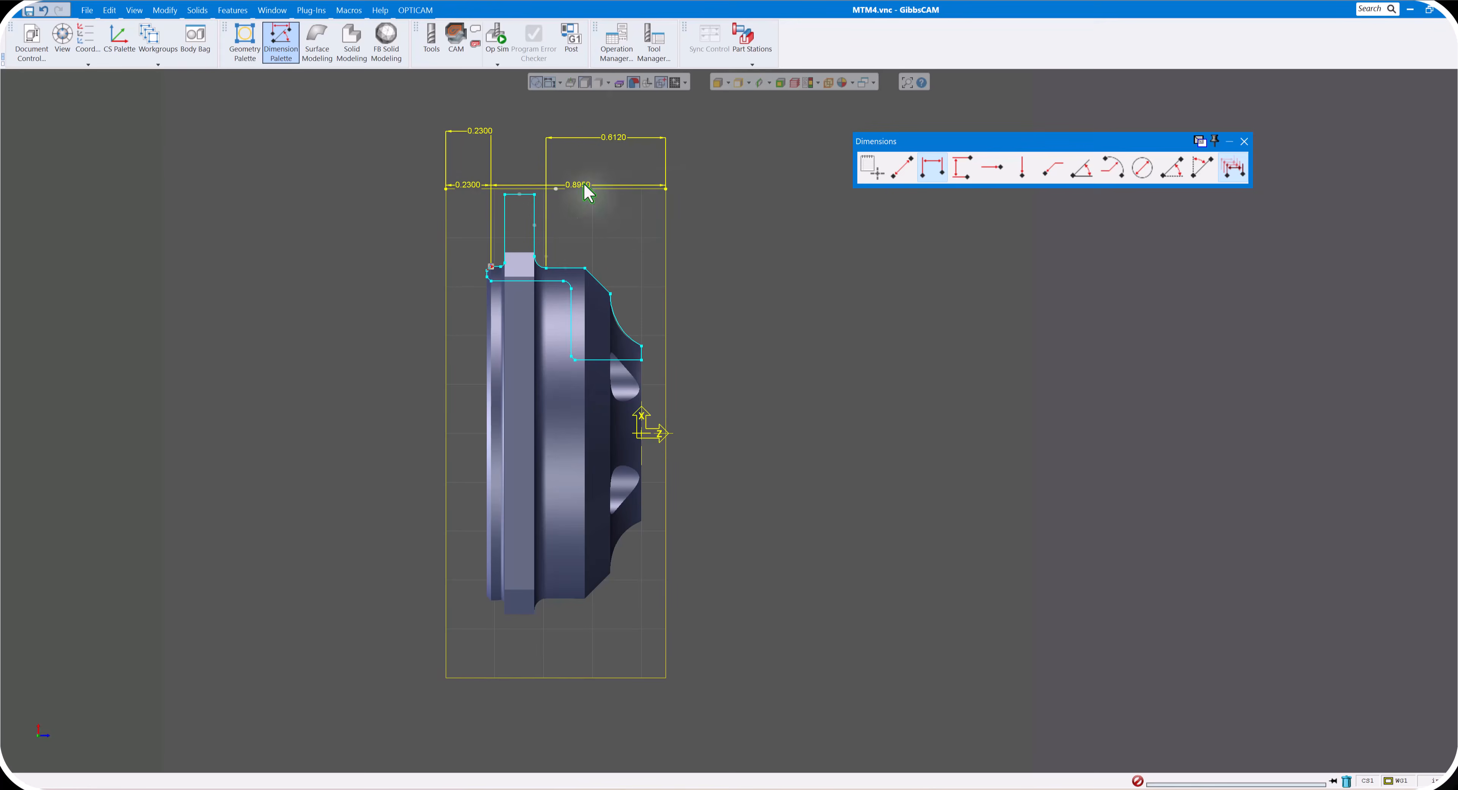
{"action": "mouse_move", "coordinate": [582, 185]}
{"action": "left_mouse_down"}
{"action": "mouse_move", "coordinate": [578, 119]}
{"action": "mouse_move", "coordinate": [505, 178]}
{"action": "mouse_move", "coordinate": [485, 140]}
{"action": "mouse_move", "coordinate": [434, 135]}
{"action": "left_mouse_up"}
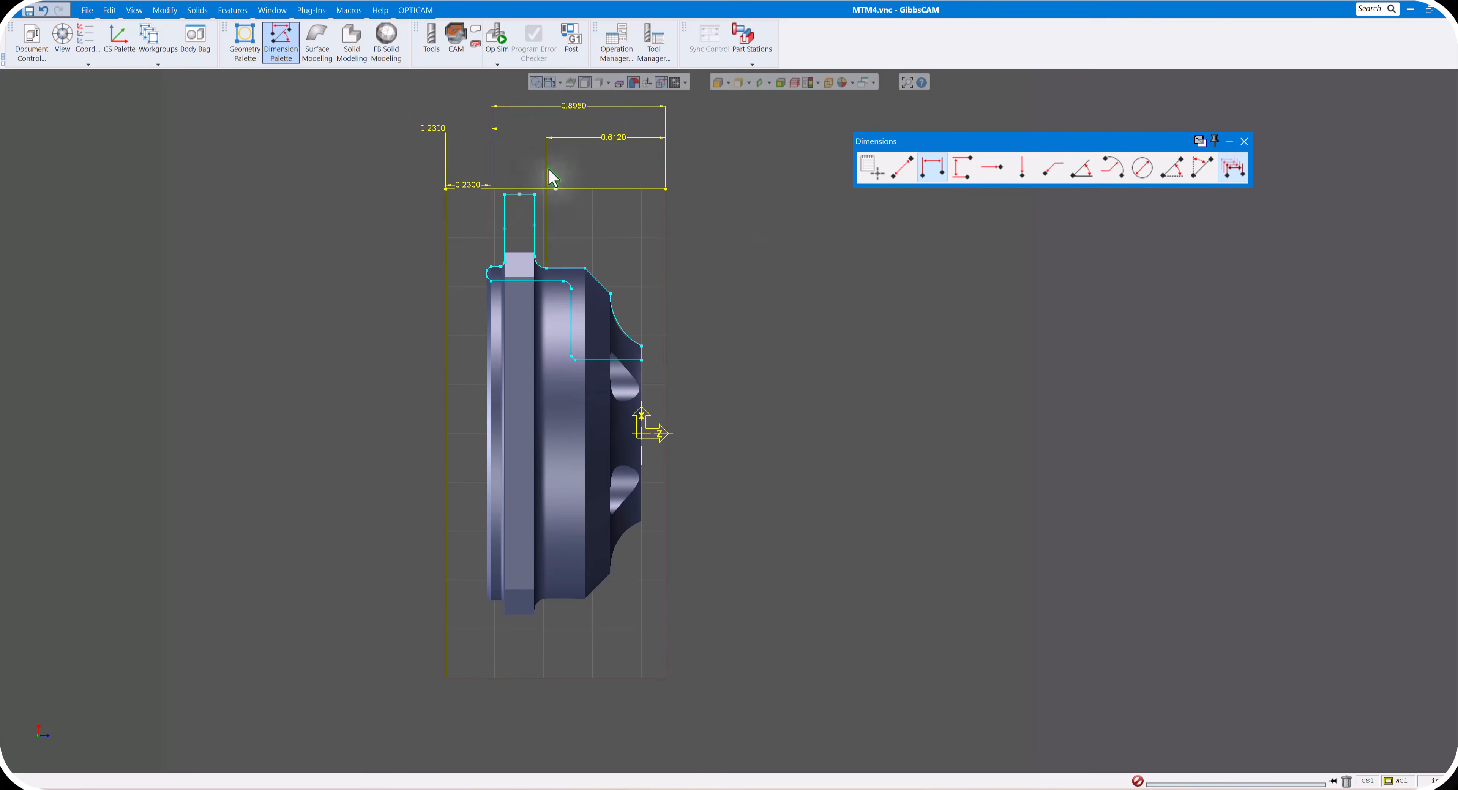
{"action": "left_click", "coordinate": [574, 106]}
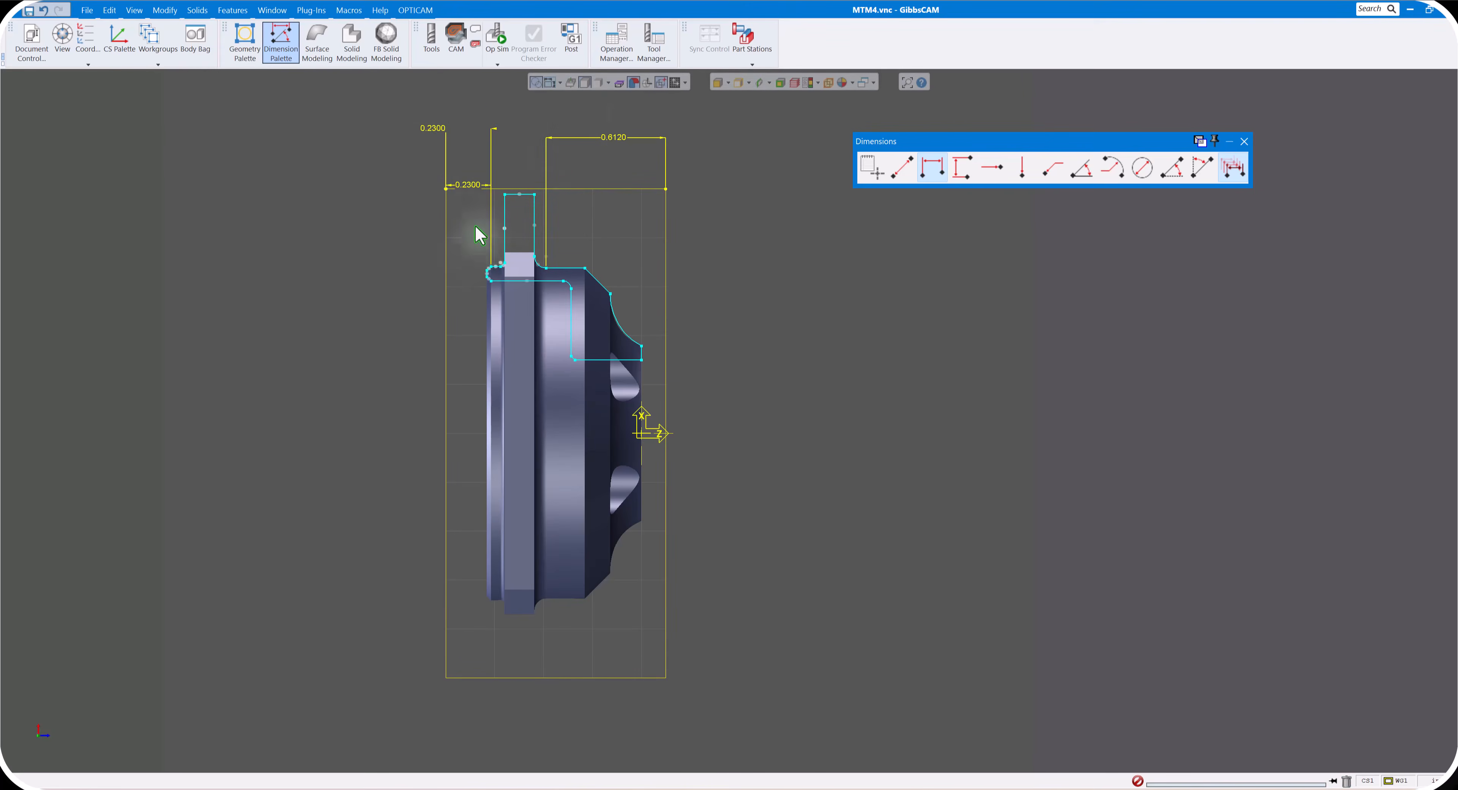
- Dimension the overall stock length between the two corner points above the part, and move the lower rear-gap dimension behind the stock
{"action": "left_click", "coordinate": [446, 188]}
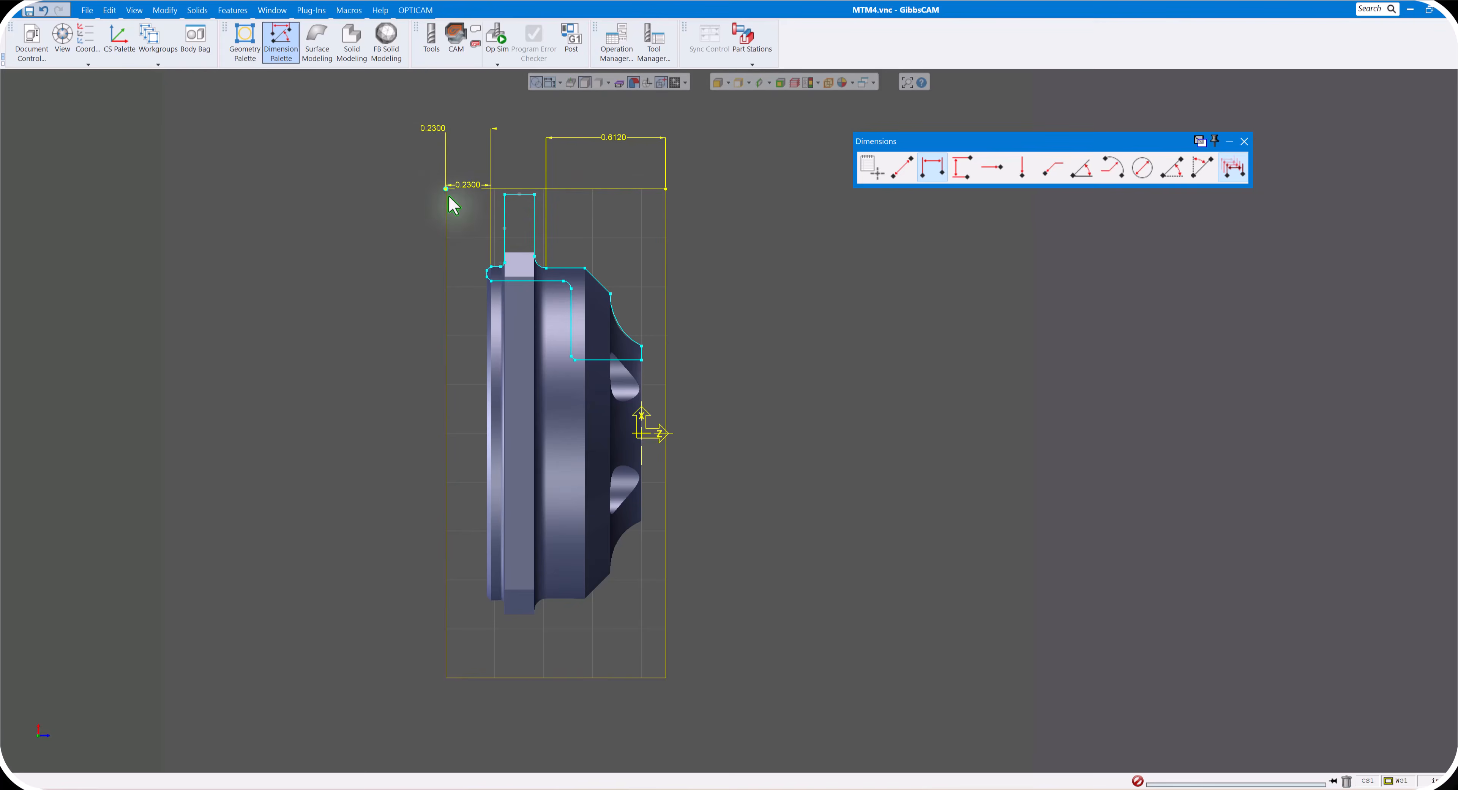
{"action": "left_click", "coordinate": [667, 188]}
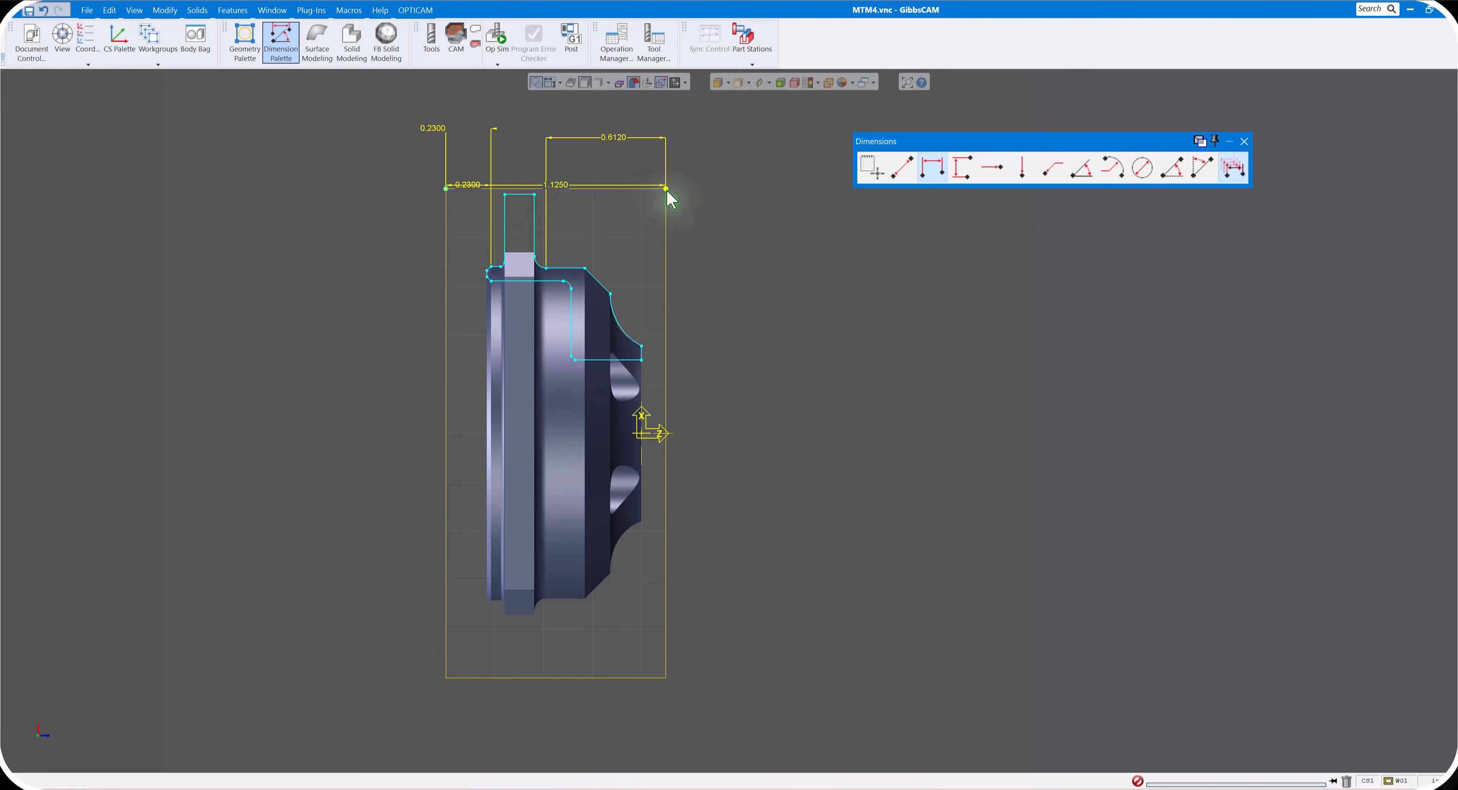
{"action": "left_click_drag", "start_coordinate": [559, 185], "coordinate": [563, 109]}
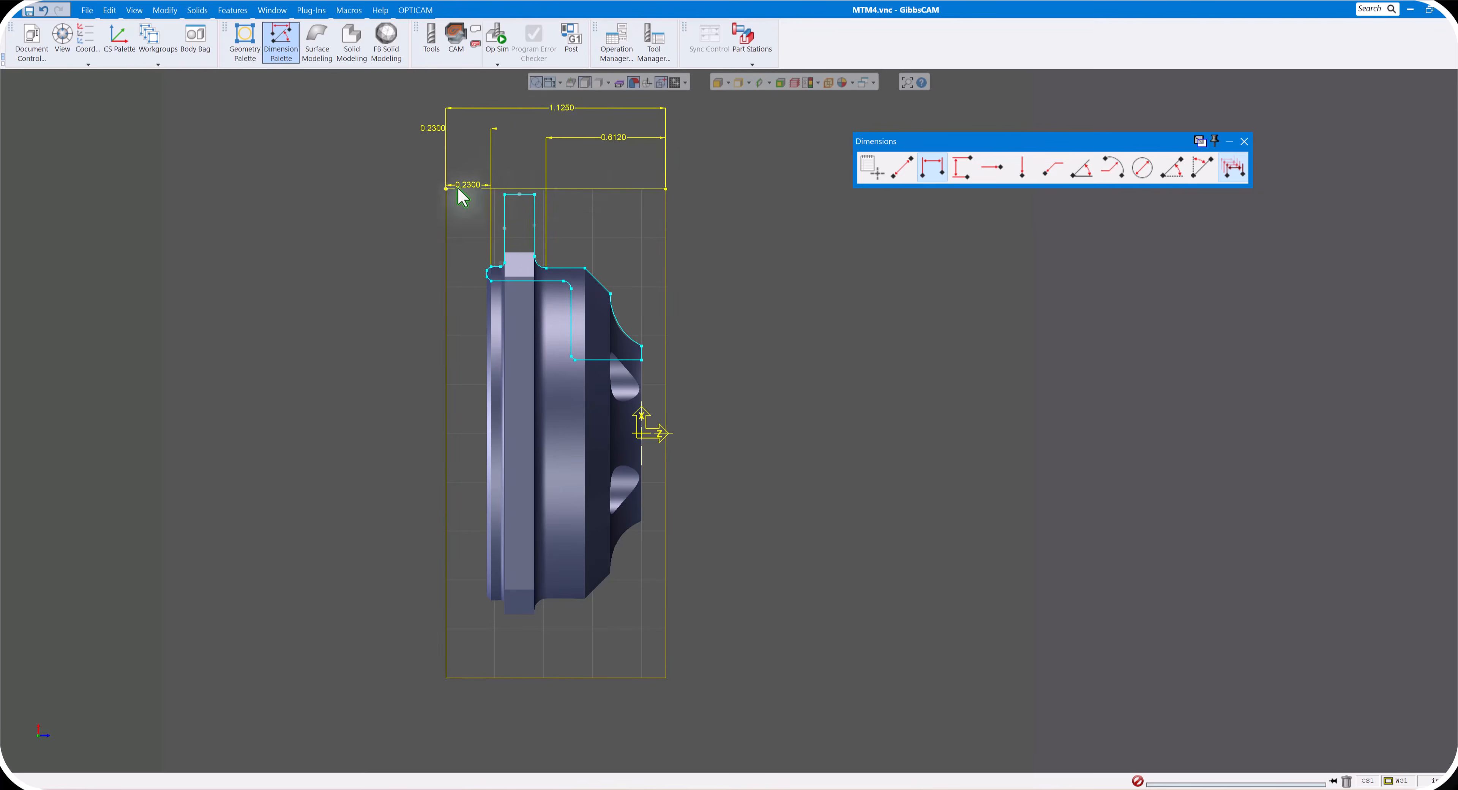
{"action": "left_click_drag", "start_coordinate": [470, 193], "coordinate": [391, 159]}
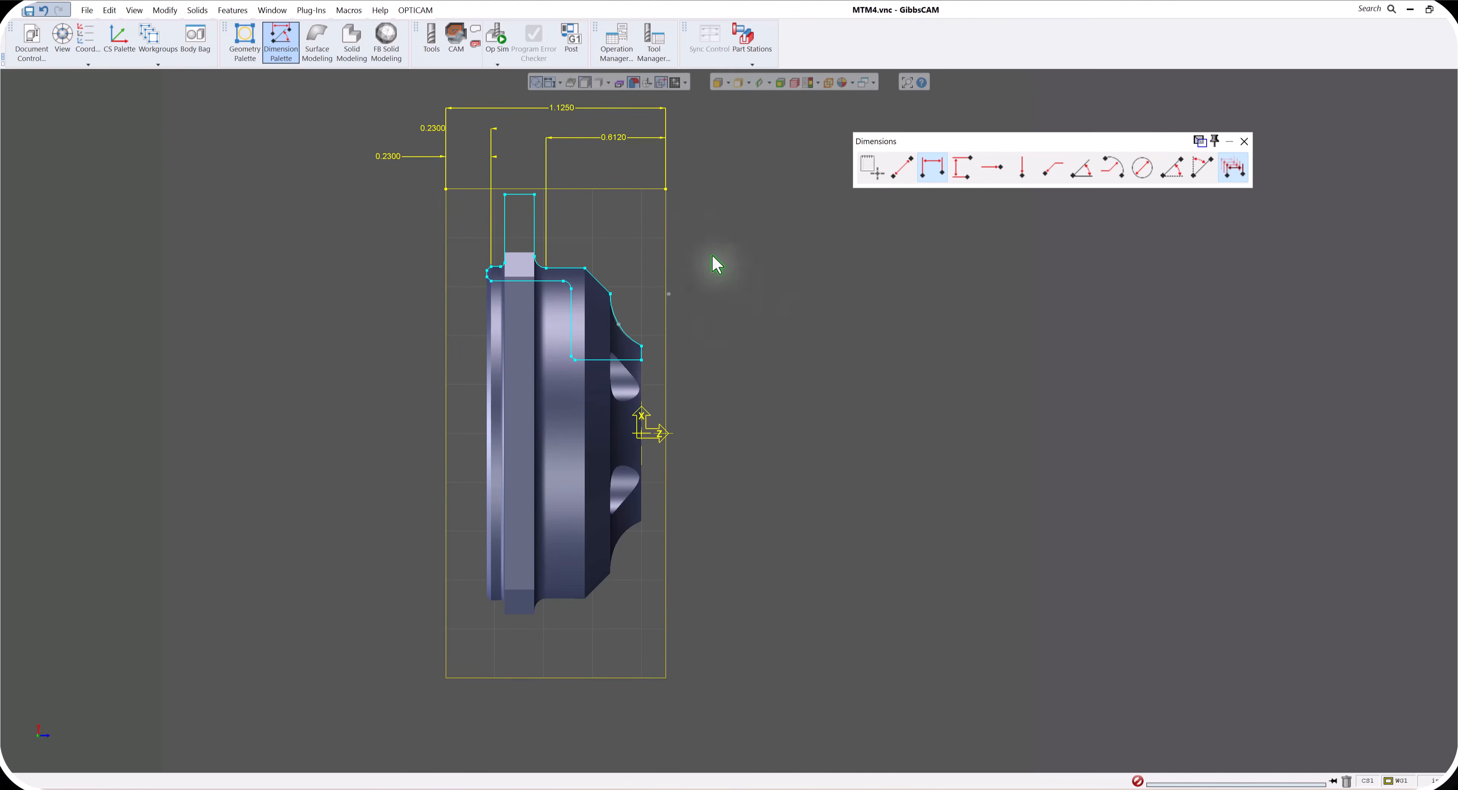
- Add a horizontal dimension from the front stock corner to the profile's rear upper point, place it above the part, and finish dimensioning
{"action": "left_click", "coordinate": [667, 189]}
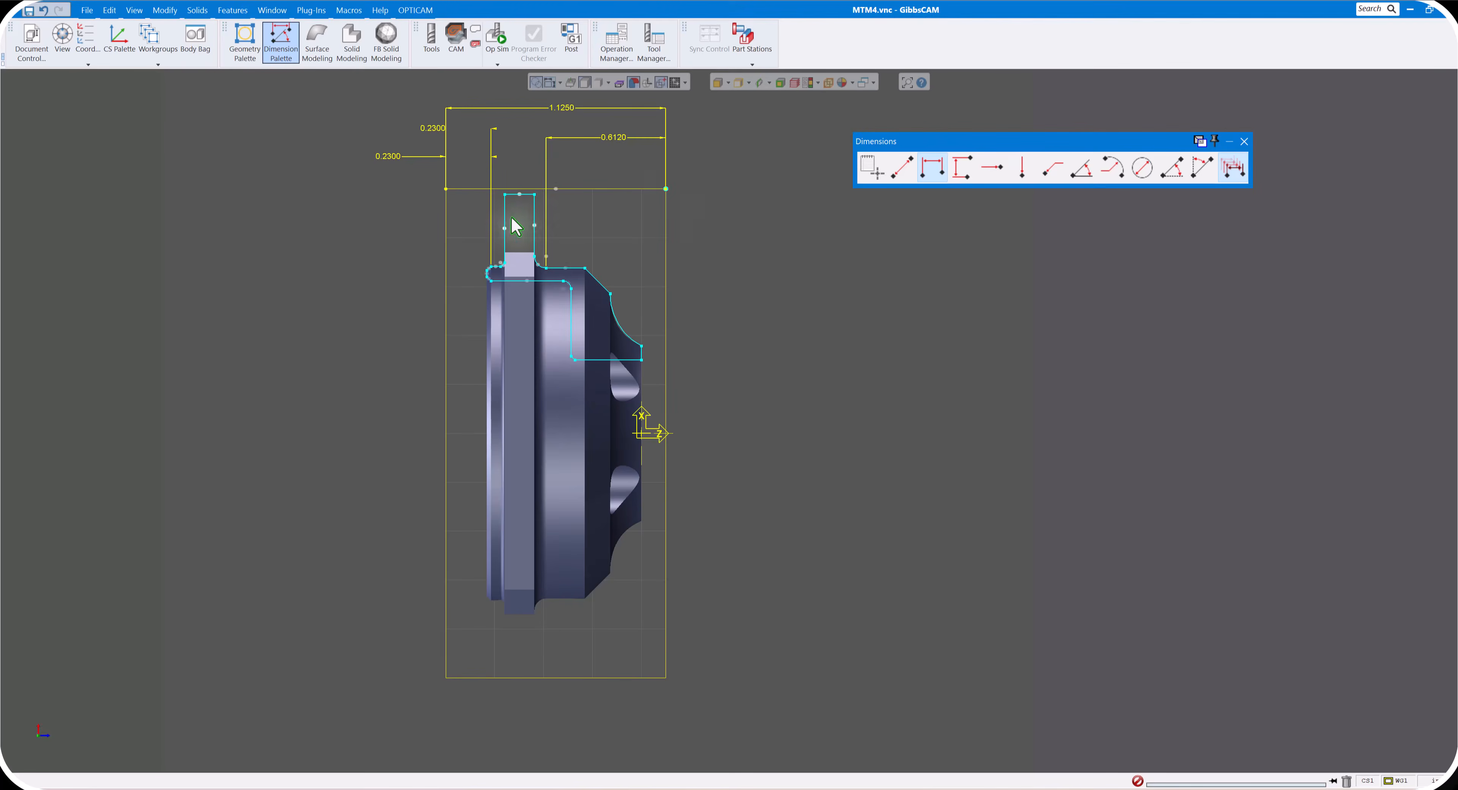
{"action": "left_click", "coordinate": [491, 266]}
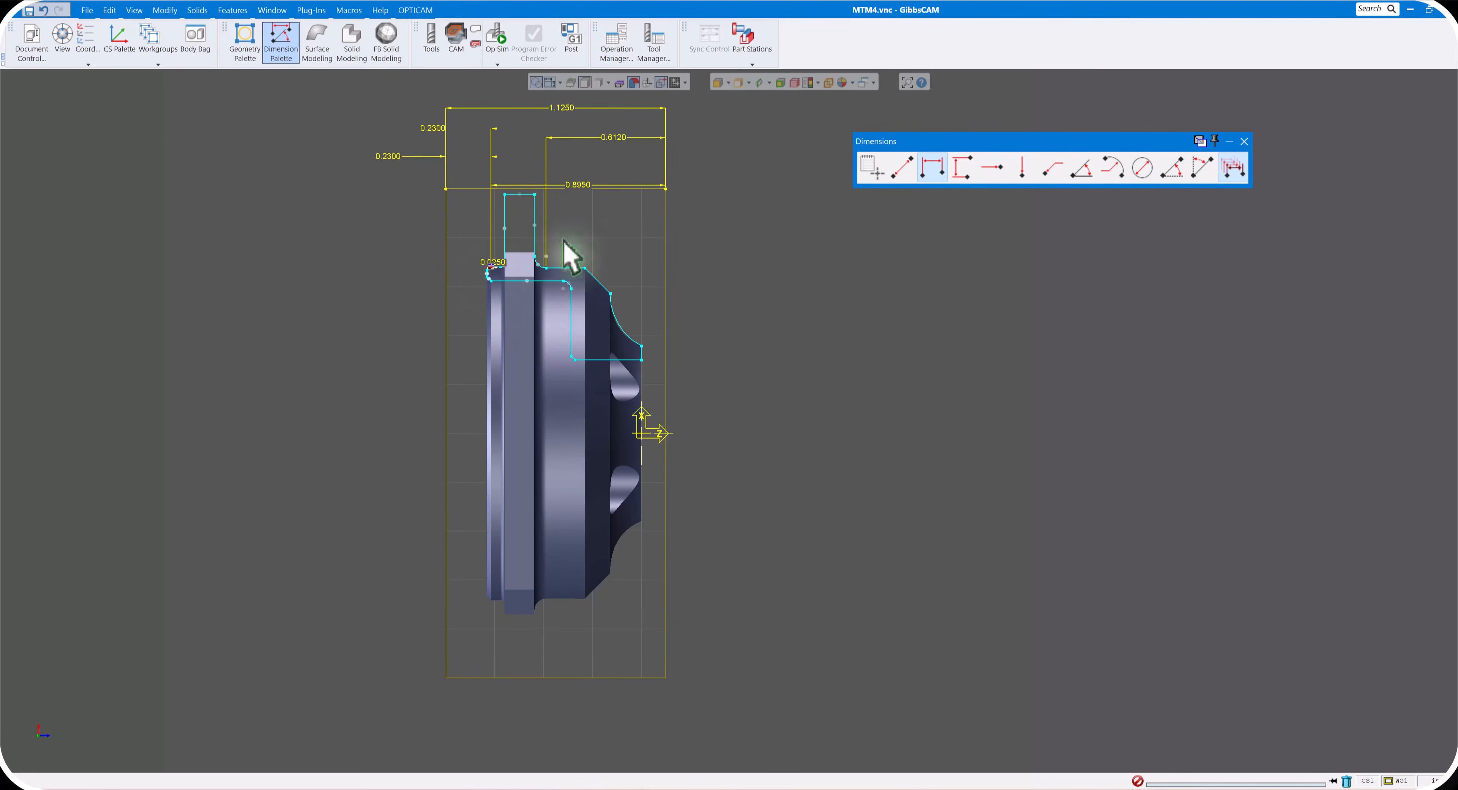
{"action": "left_click_drag", "start_coordinate": [585, 185], "coordinate": [594, 118]}
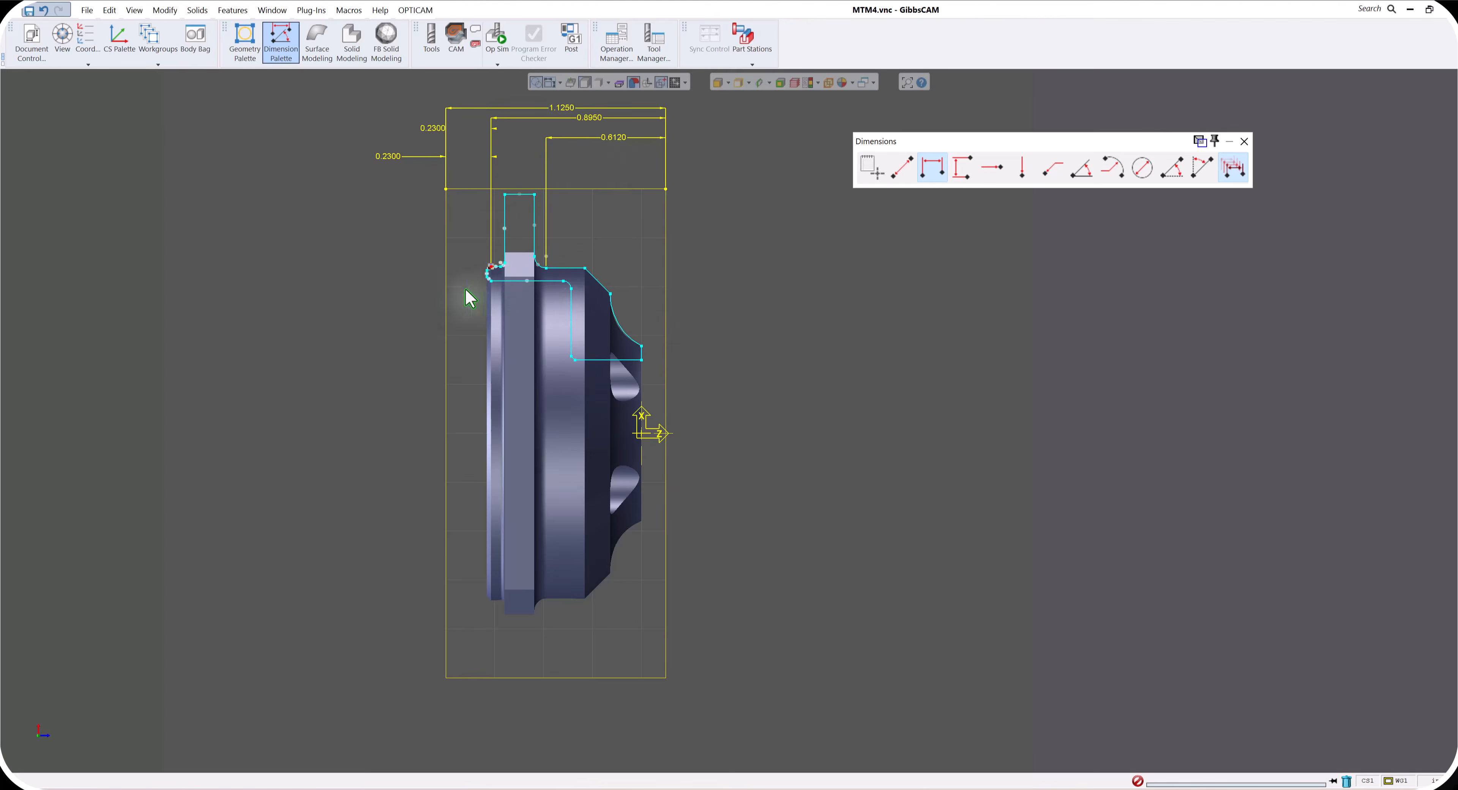
{"action": "scroll", "coordinate": [593, 311], "scroll_direction": "down", "scroll_amount": 3}
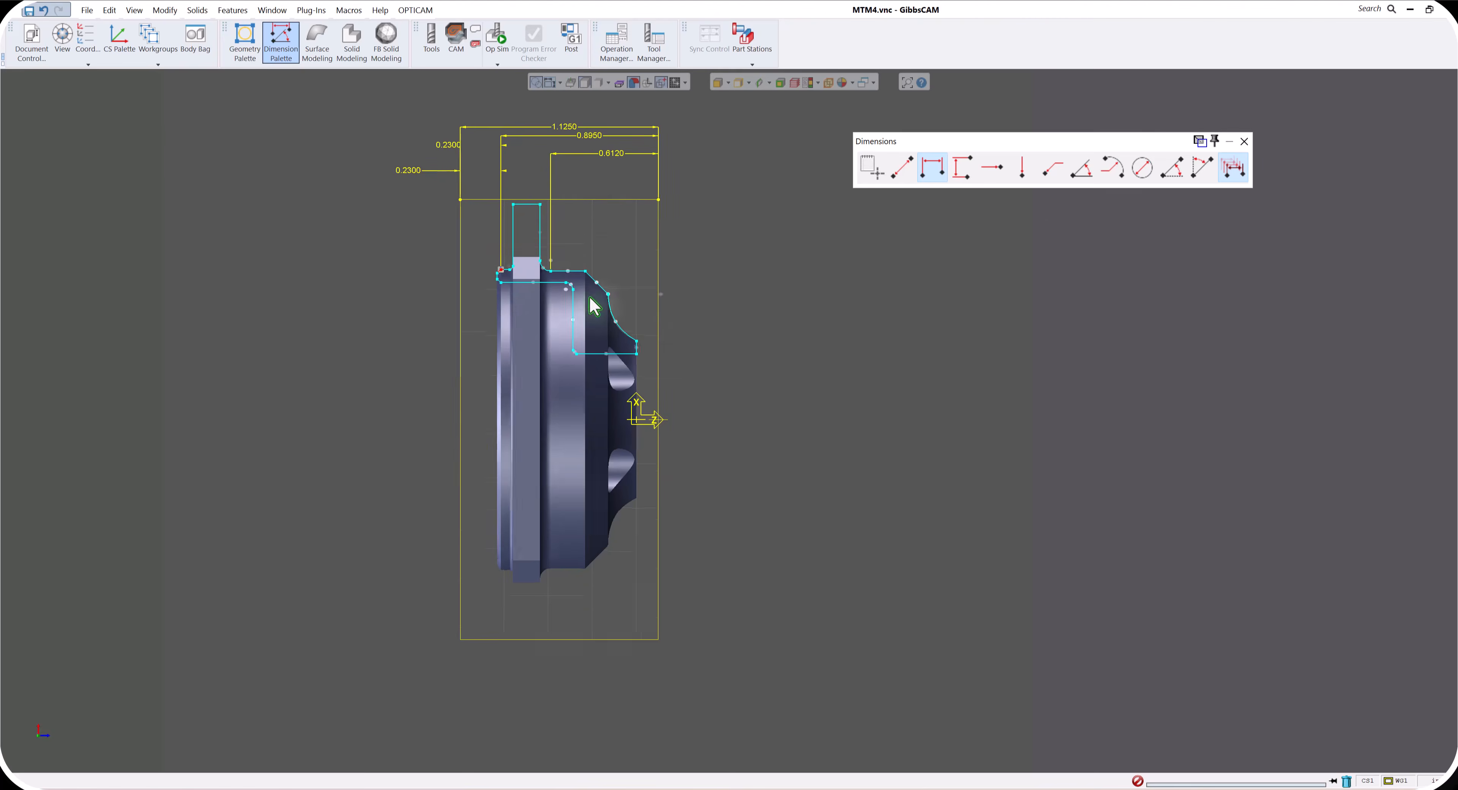
{"action": "left_click", "coordinate": [1244, 141]}
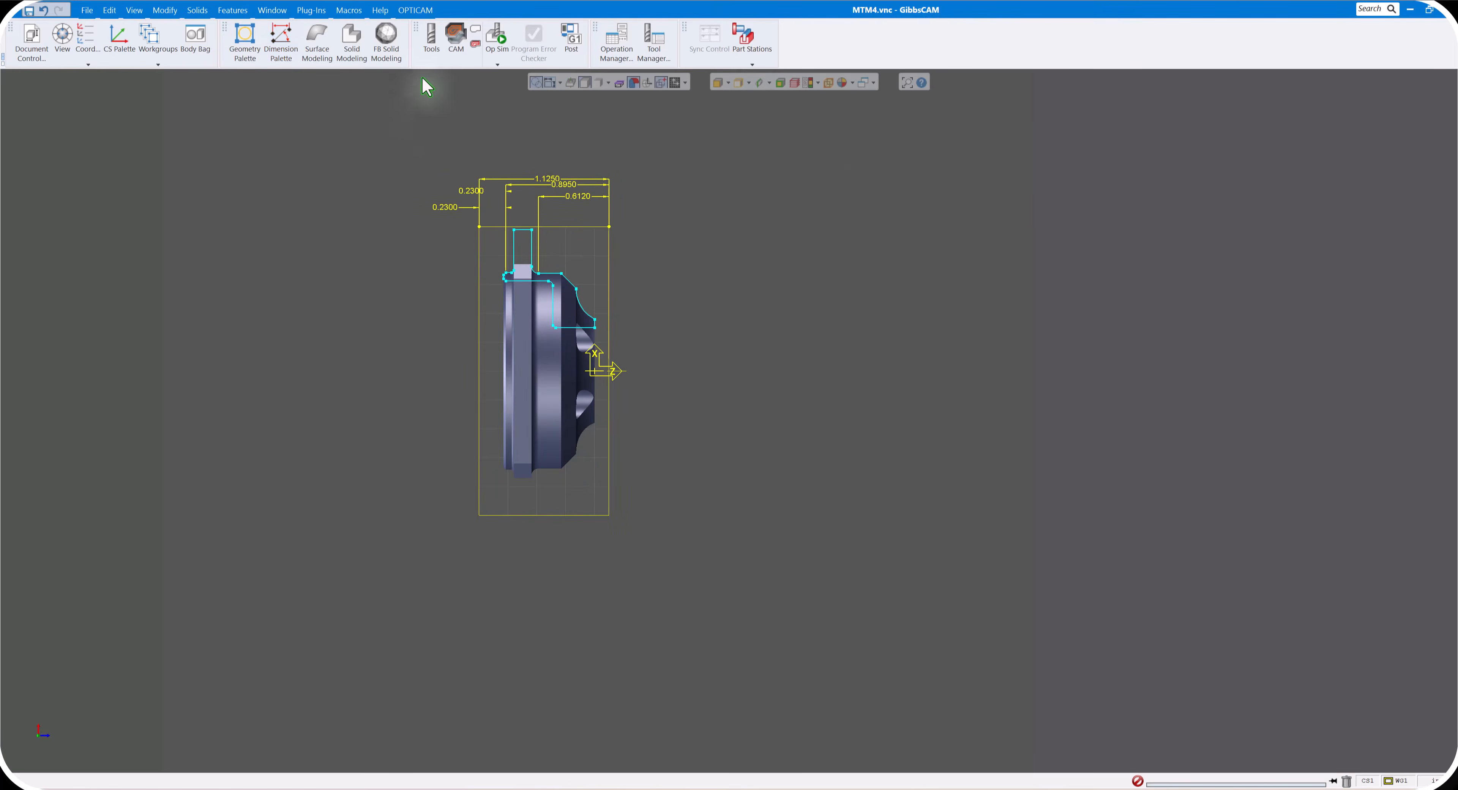
- Load the tool file Class 6 Tool List.tlst into the part's tool list with tool numbers preserved, and deselect the loaded tools
{"action": "left_click", "coordinate": [431, 37]}
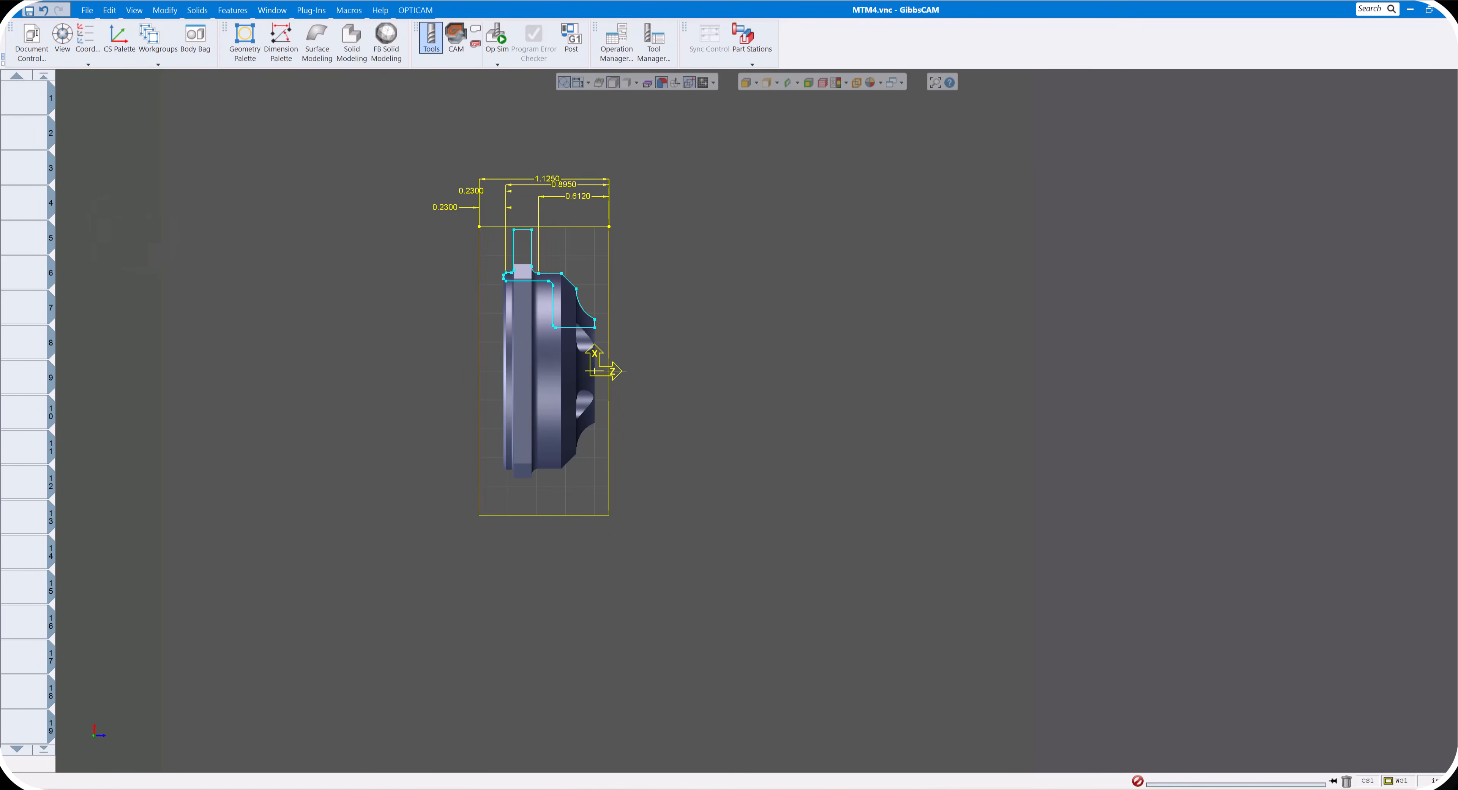
{"action": "right_click", "coordinate": [26, 106]}
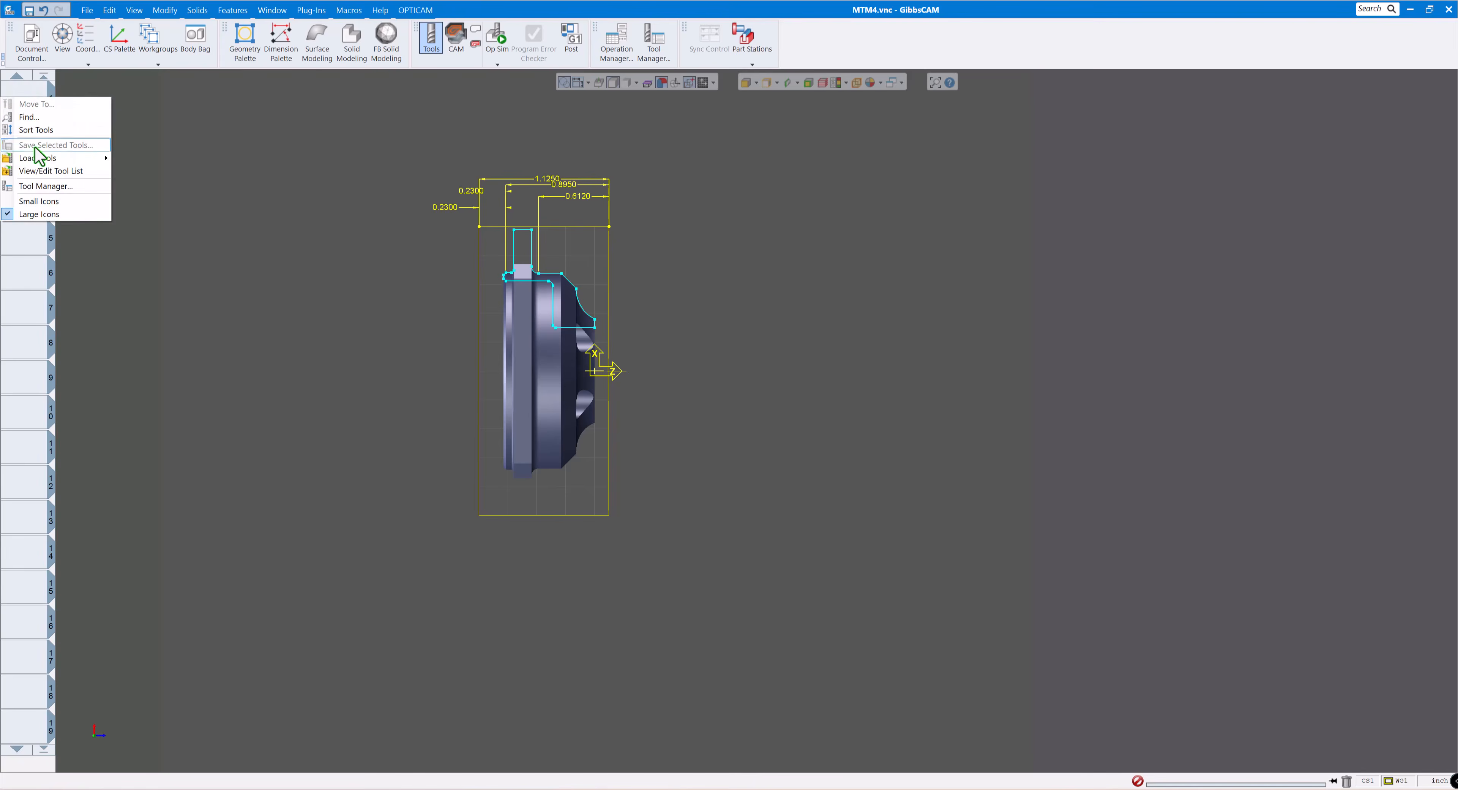
{"action": "mouse_move", "coordinate": [36, 161]}
{"action": "left_click", "coordinate": [135, 159]}
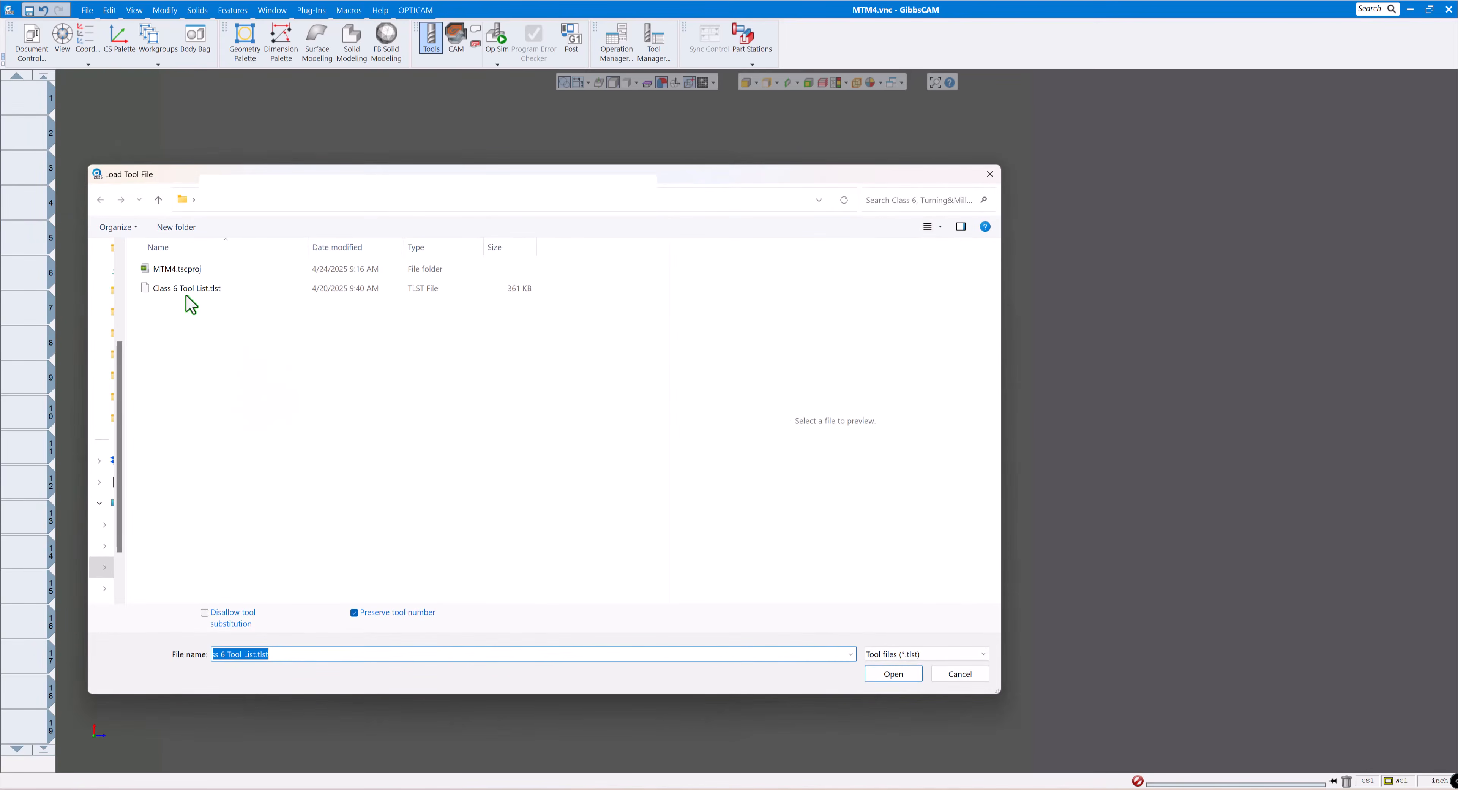
{"action": "left_click", "coordinate": [180, 286]}
{"action": "left_click", "coordinate": [878, 679]}
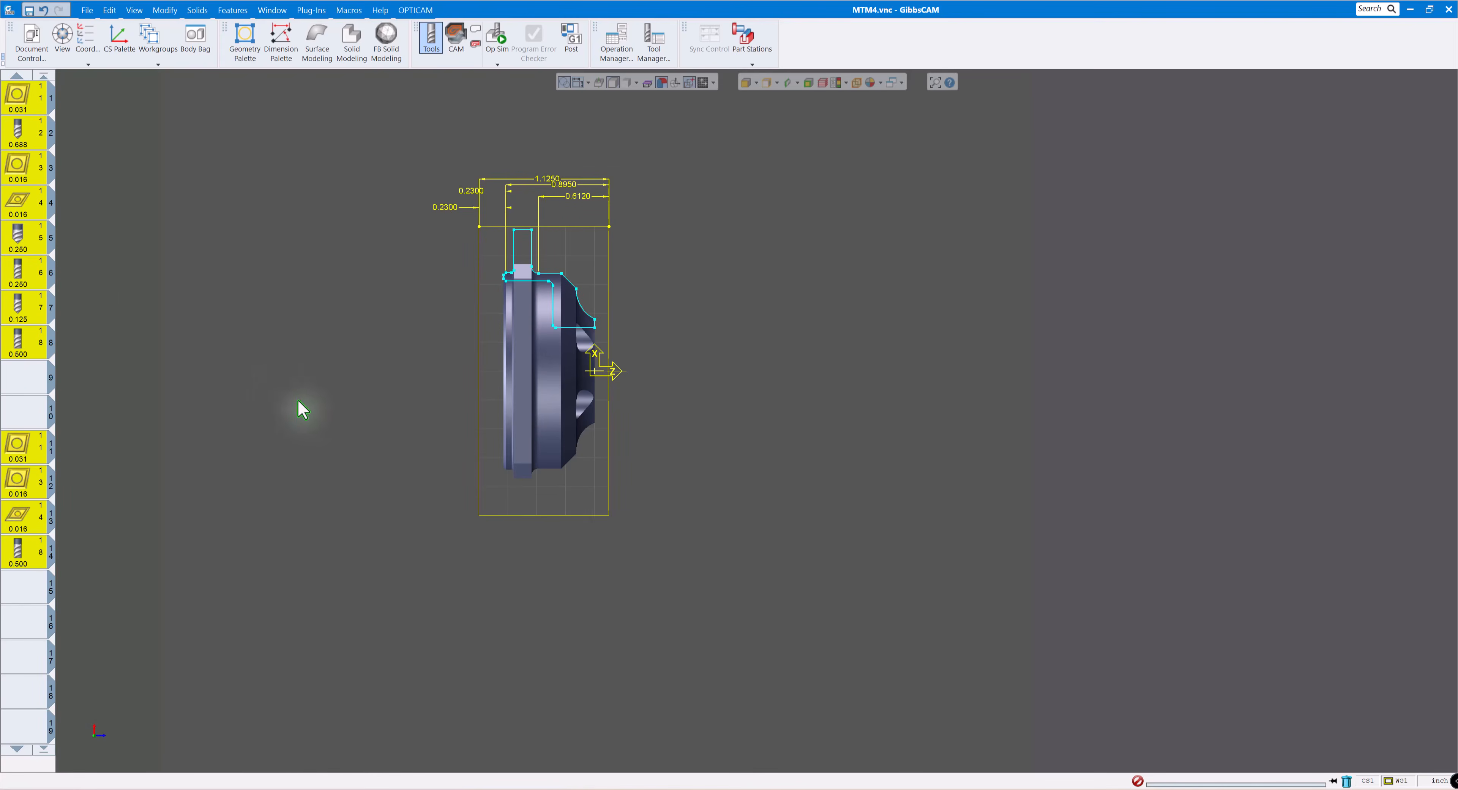
{"action": "left_click", "coordinate": [27, 396]}
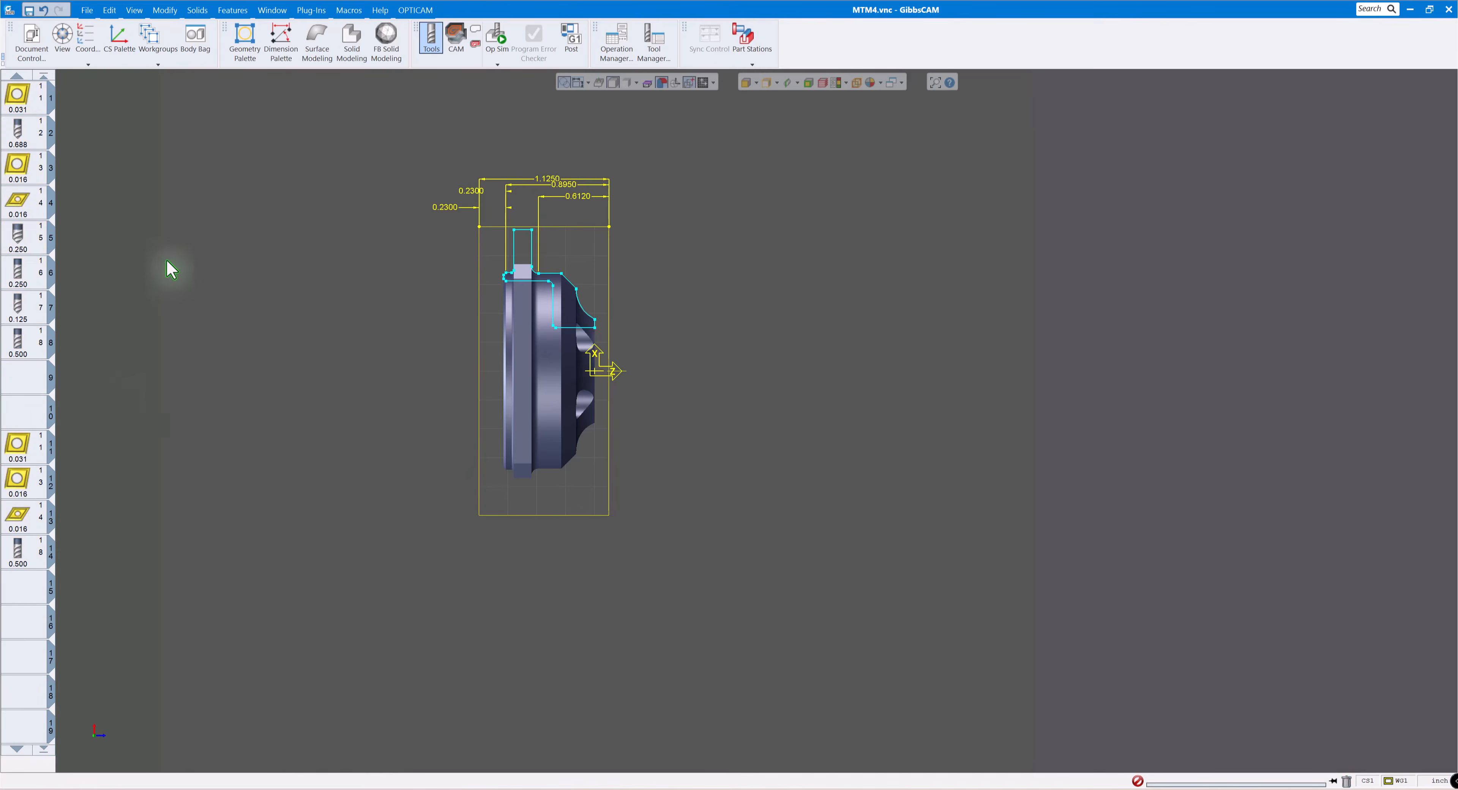
- Set turning tool 1's insert thickness to 3/16 and its holder length to 4, and toggle its Insert Face Up option
{"action": "left_click", "coordinate": [34, 103]}
{"action": "double_click", "coordinate": [34, 111]}
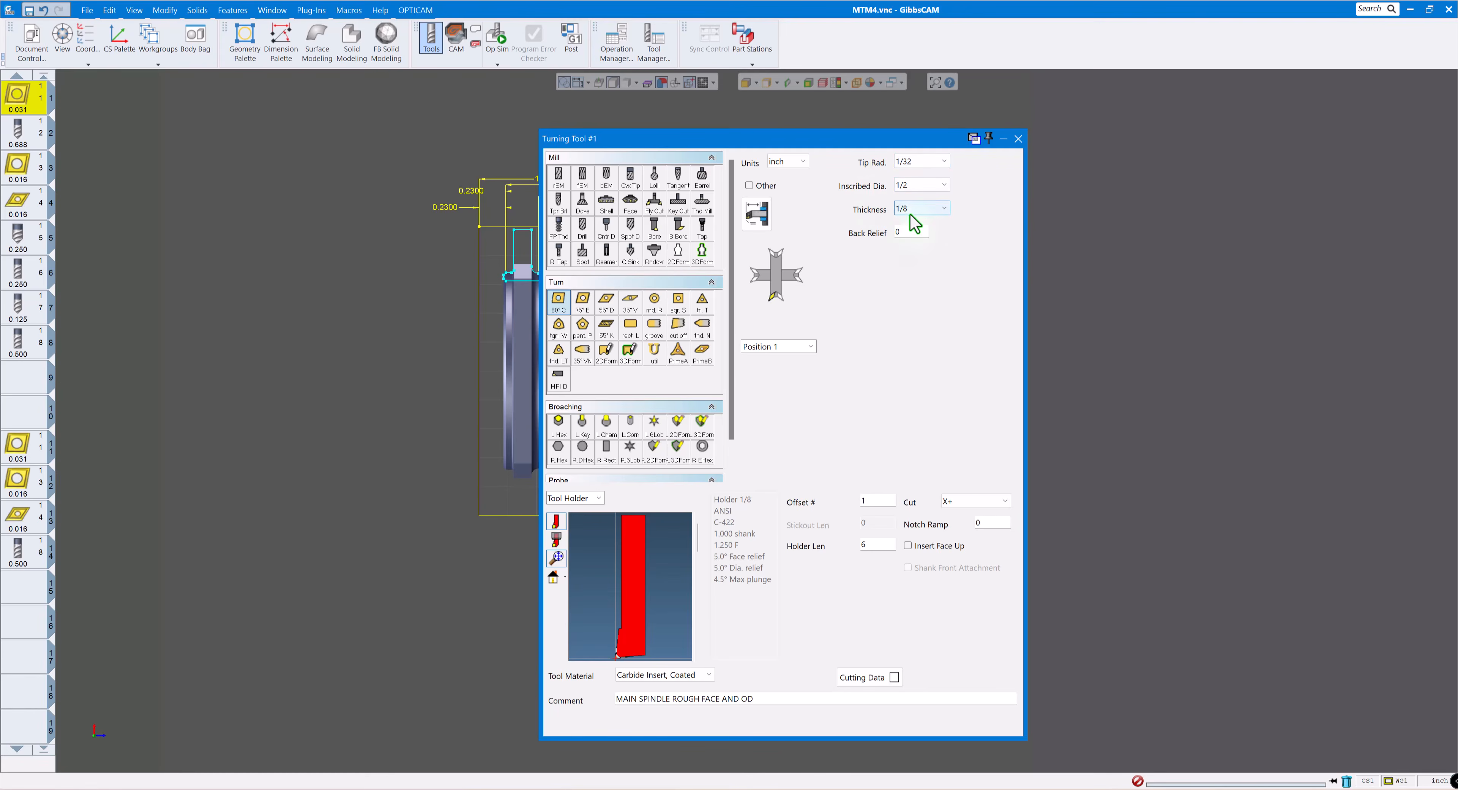
{"action": "left_click", "coordinate": [933, 209]}
{"action": "left_click", "coordinate": [908, 234]}
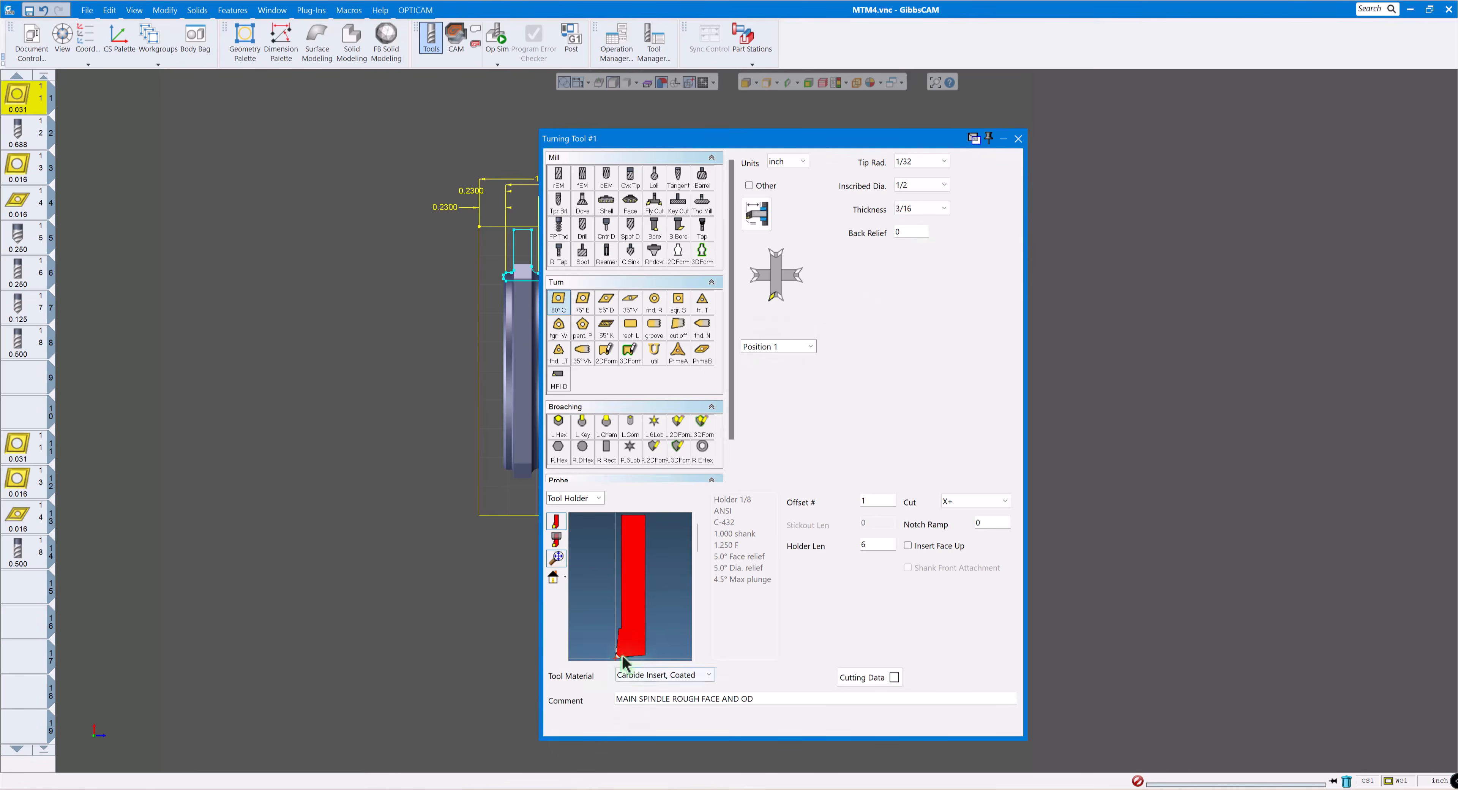
{"action": "double_click", "coordinate": [877, 548]}
{"action": "type", "text": "4"}
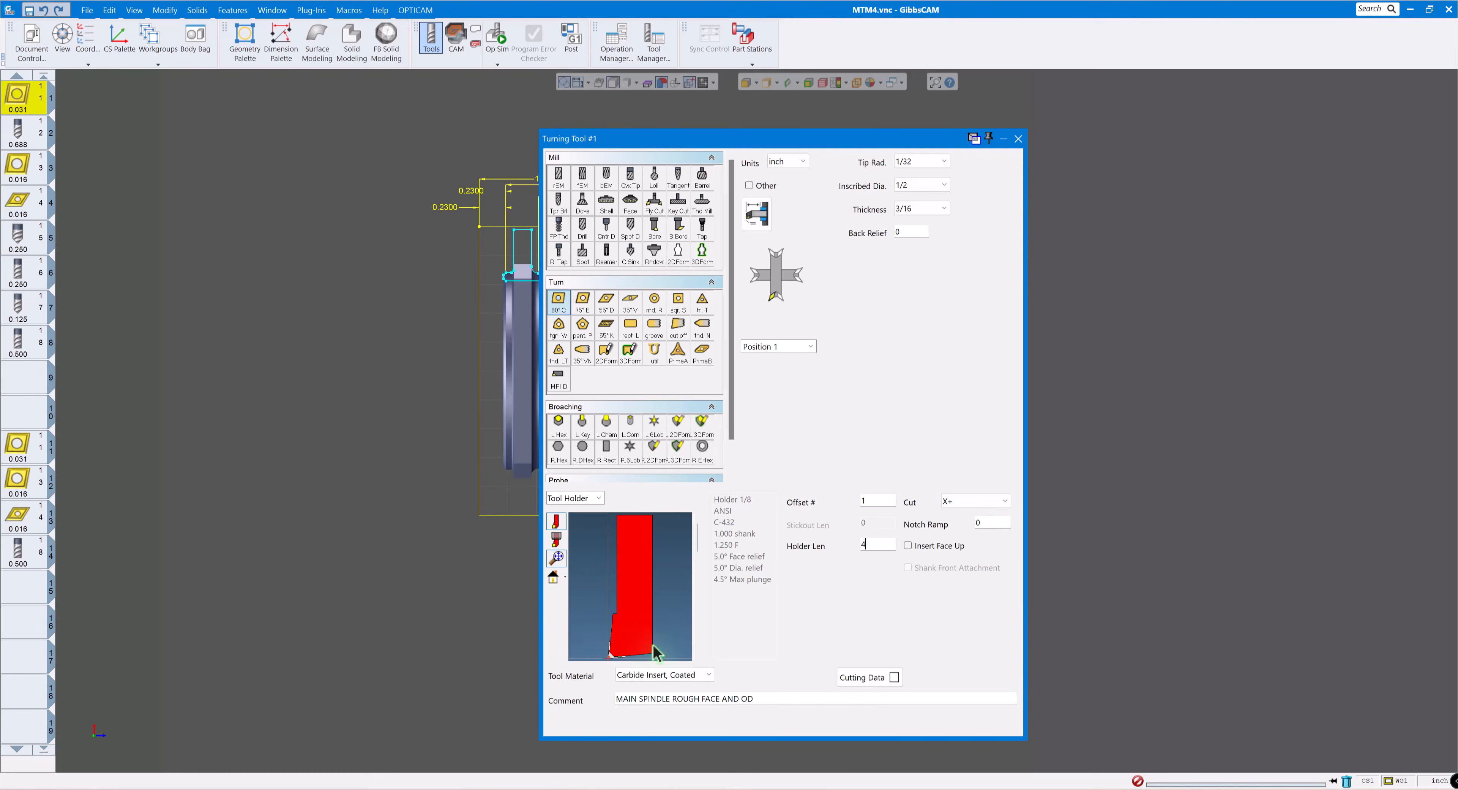
{"action": "left_click", "coordinate": [907, 548]}
- Inspect the main-spindle drill in tool 2, including its cutter compensation offset, and open the settings of boring tool 3
{"action": "left_click", "coordinate": [27, 138]}
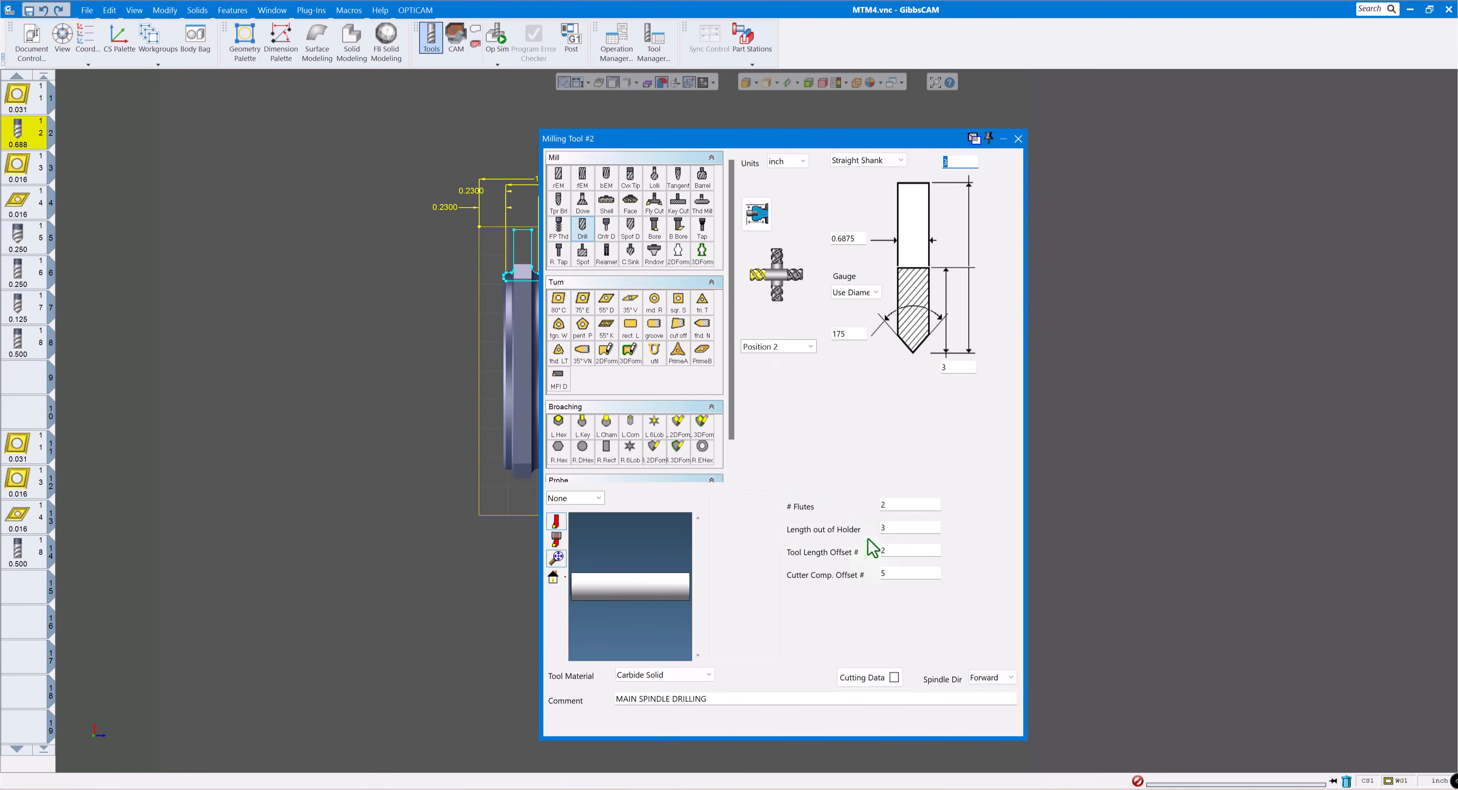
{"action": "left_click", "coordinate": [896, 575]}
{"action": "left_click", "coordinate": [25, 170]}
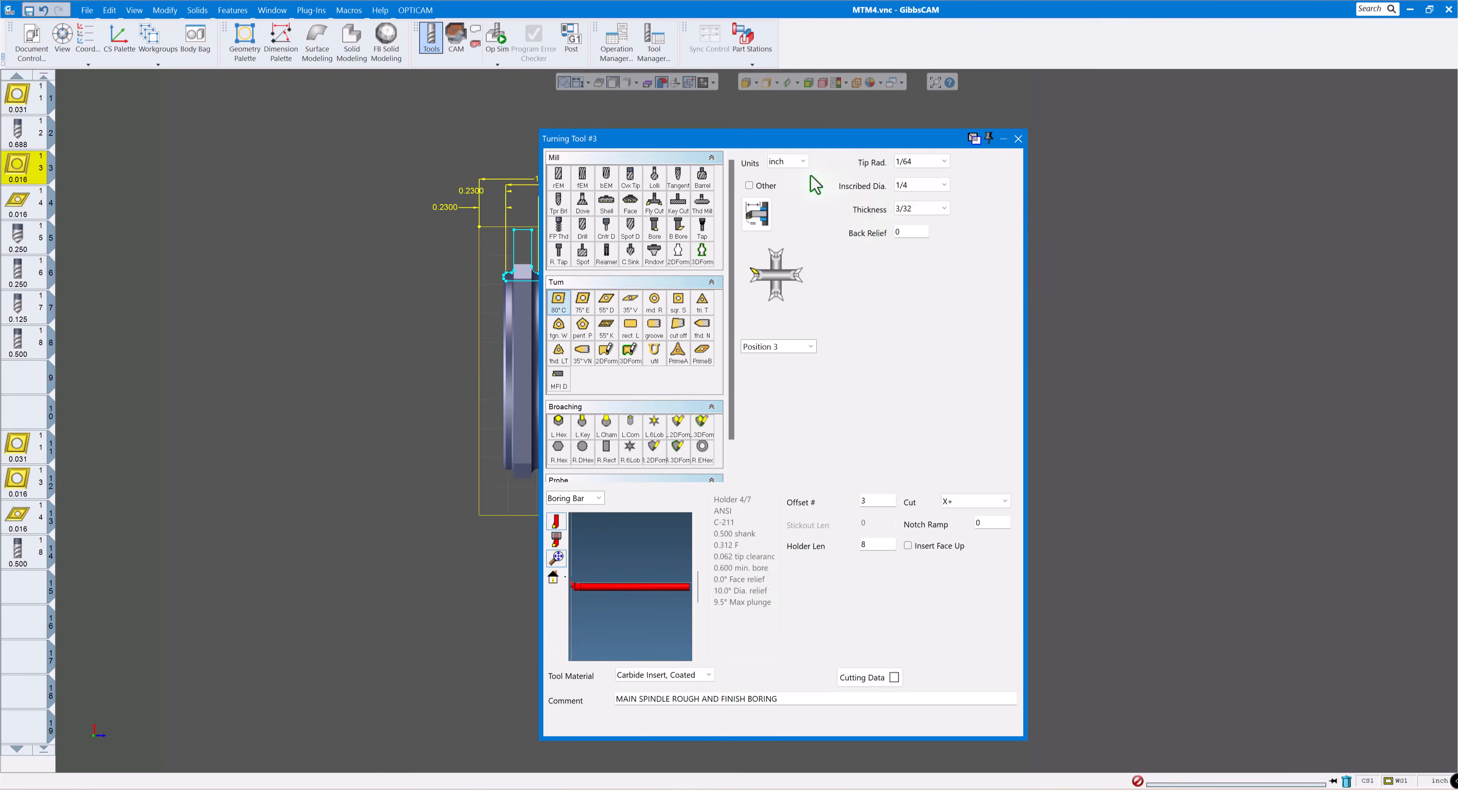
- Add a point-coordinate label to the profile's front bore corner, place it in front of the stock, and finish dimensioning
{"action": "left_click_drag", "start_coordinate": [787, 143], "coordinate": [1112, 162]}
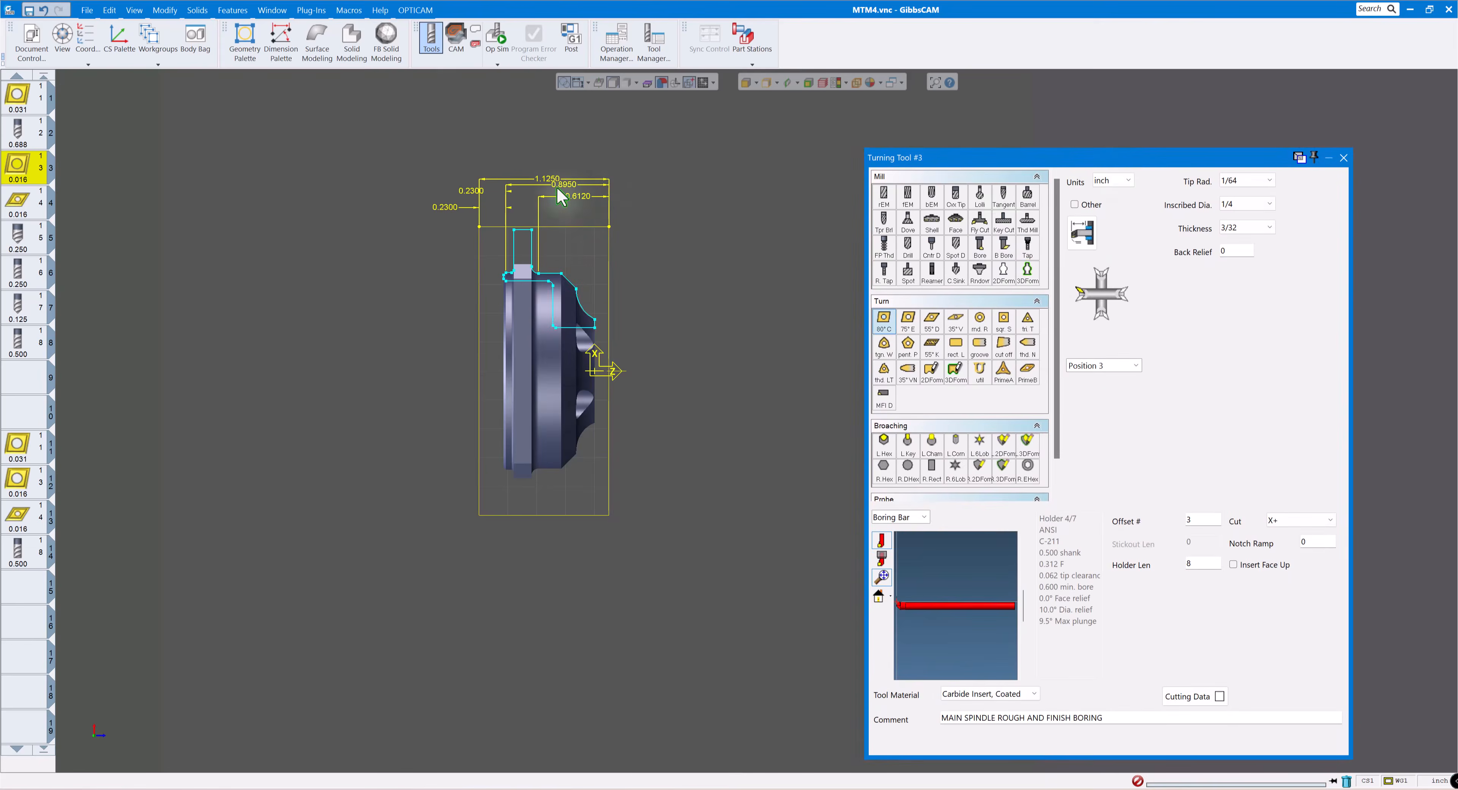
{"action": "left_click", "coordinate": [281, 45]}
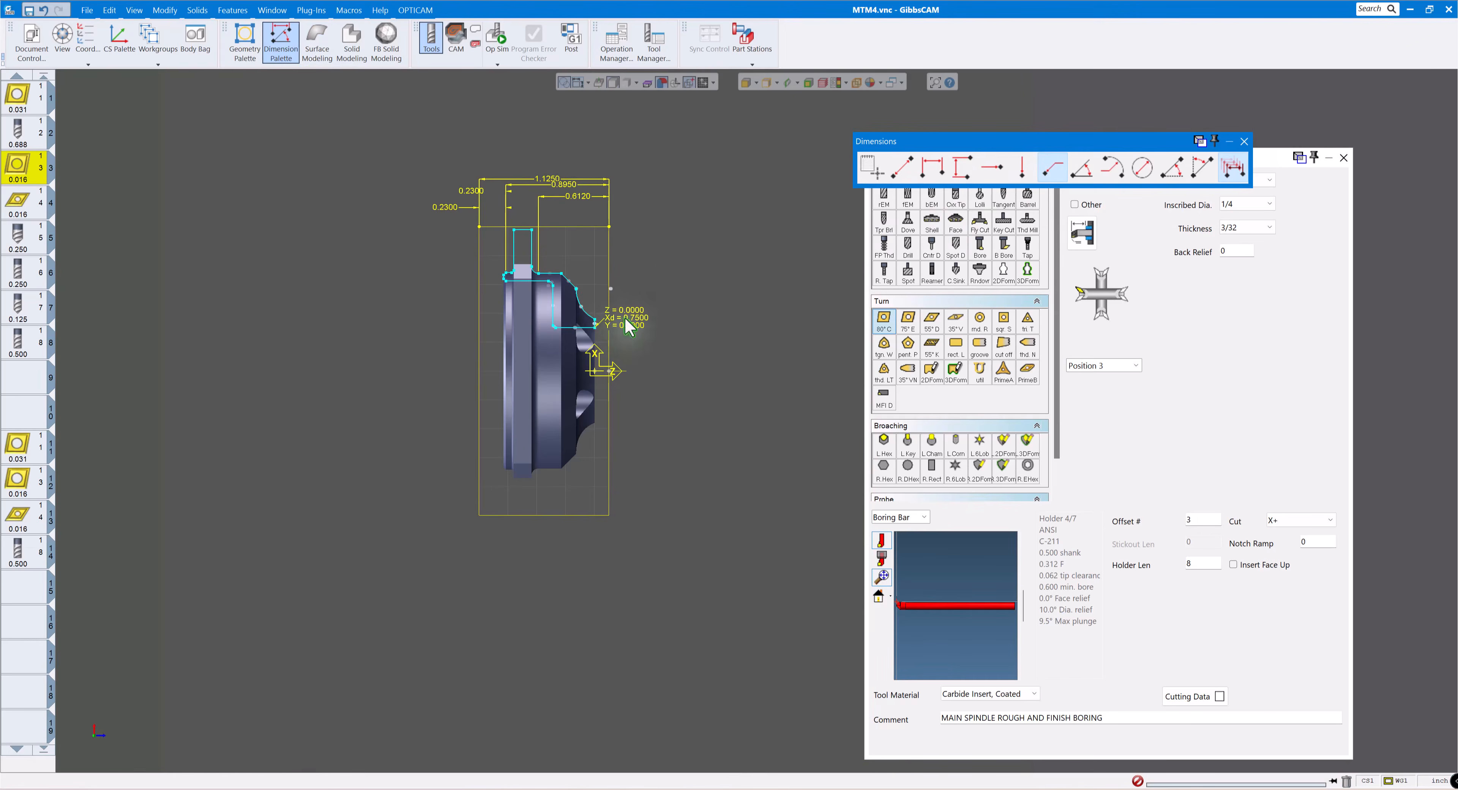
{"action": "left_click_drag", "start_coordinate": [625, 320], "coordinate": [672, 288]}
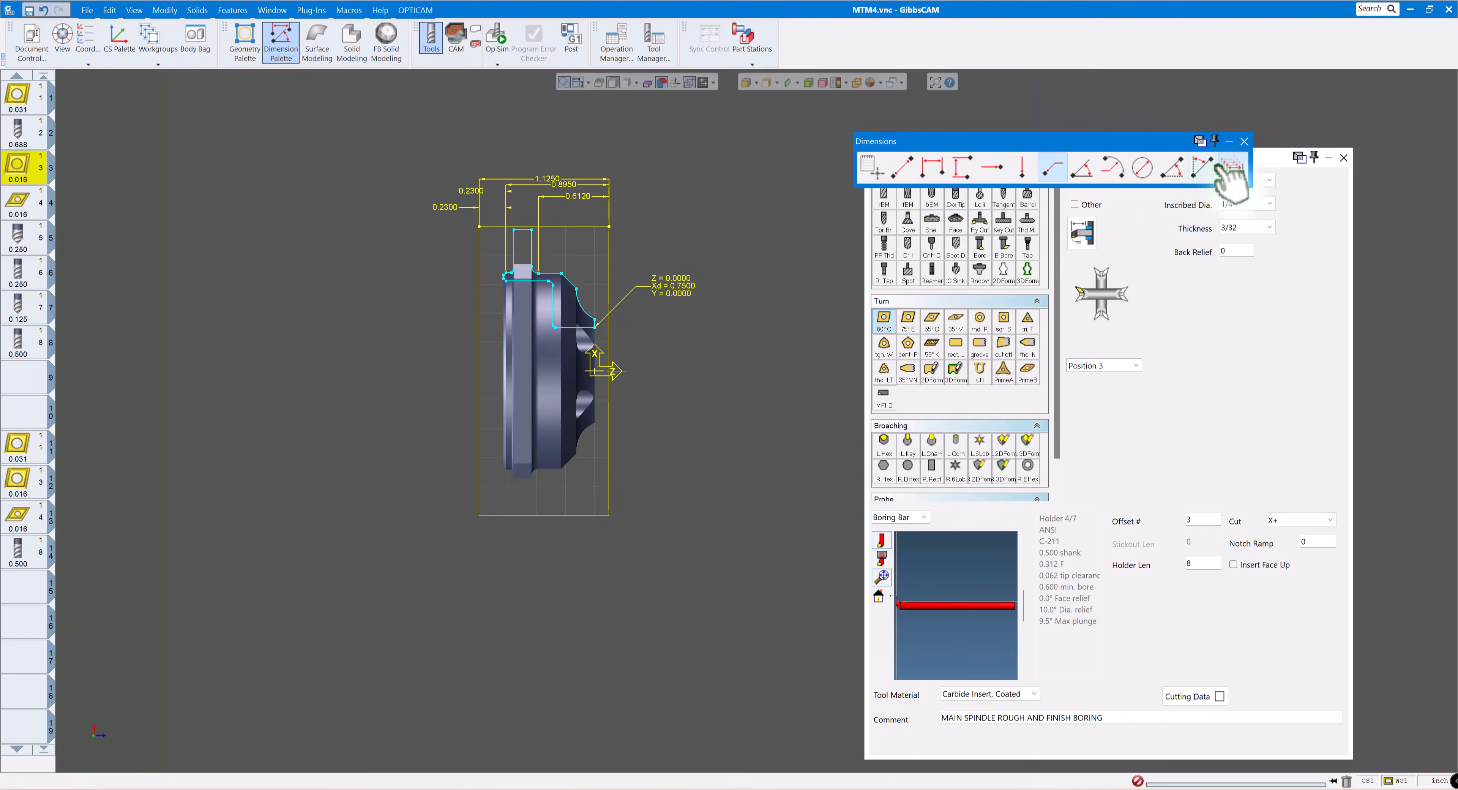
{"action": "left_click", "coordinate": [1245, 141]}
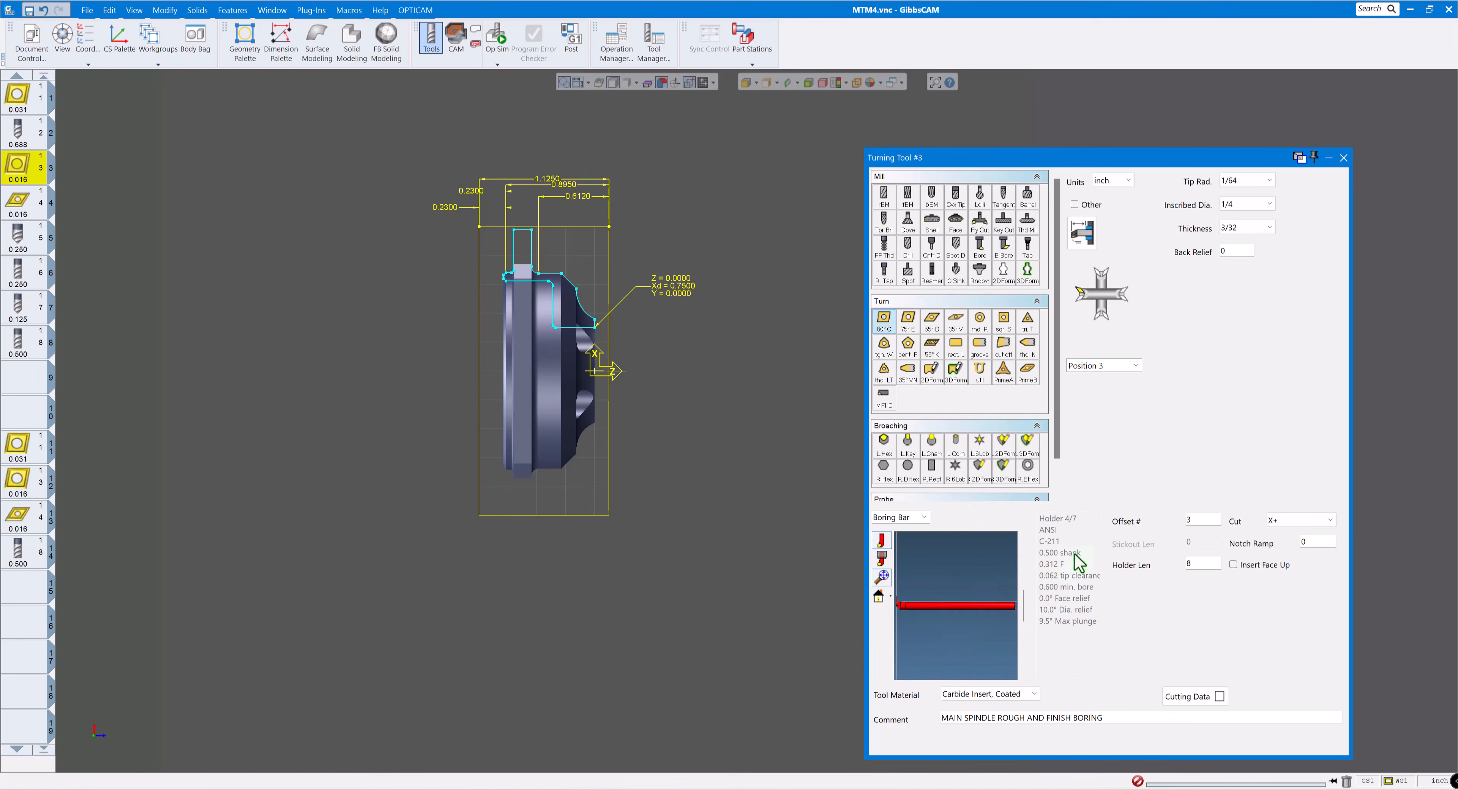
- Set the holder length of turning tool 4, the main-spindle finish face and OD tool, to 4 and close its settings
{"action": "left_click", "coordinate": [17, 211]}
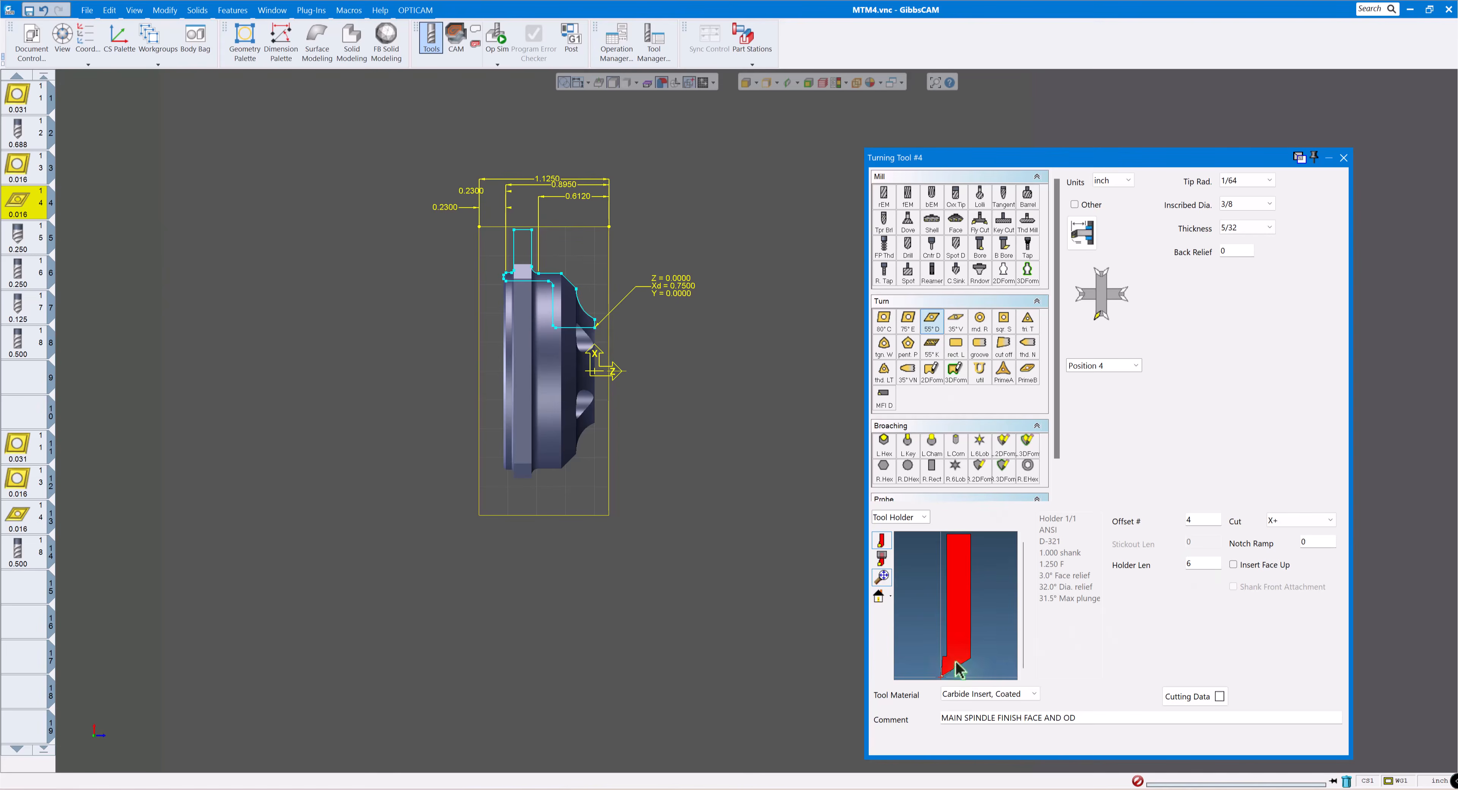
{"action": "double_click", "coordinate": [1200, 563]}
{"action": "type", "text": "4"}
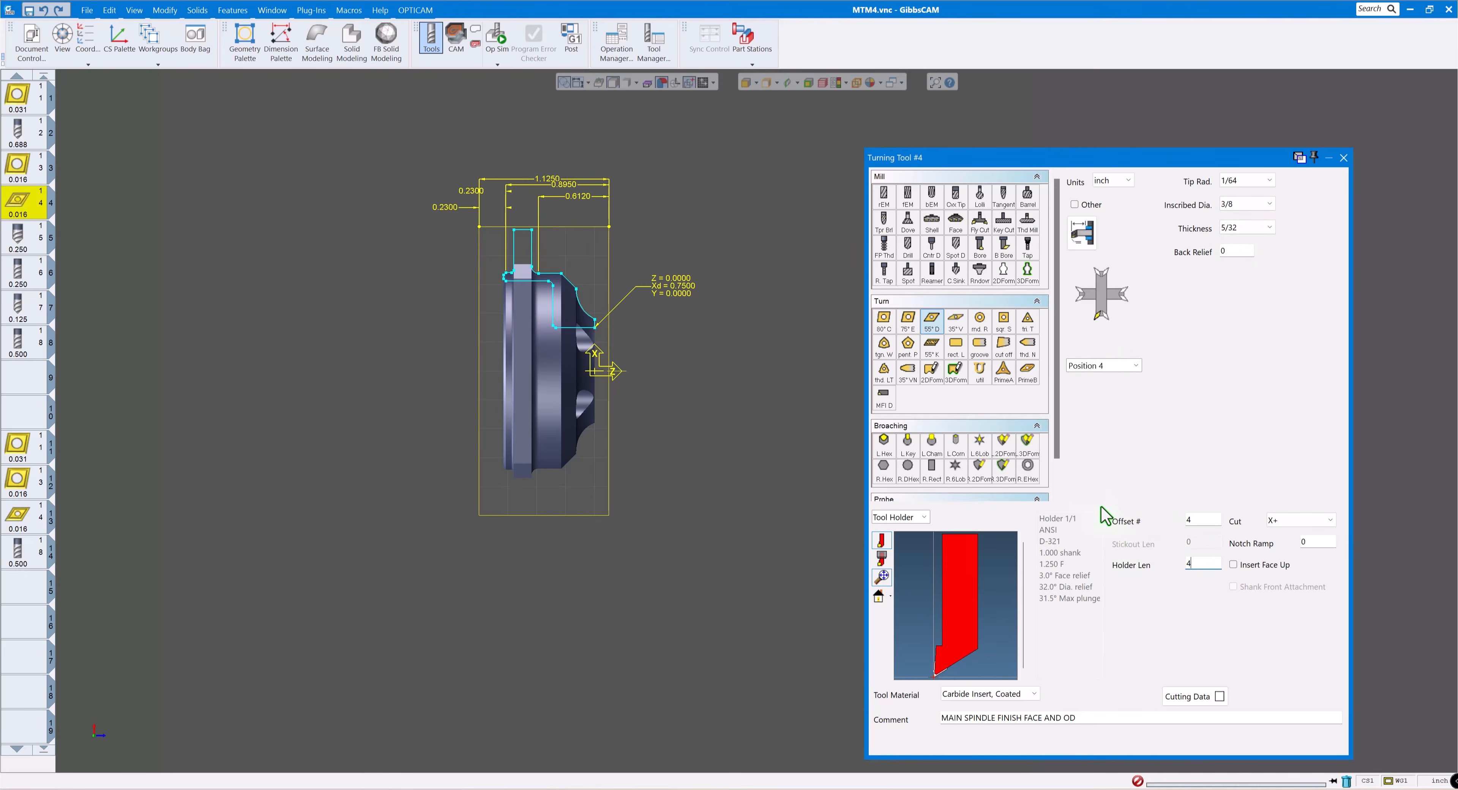
{"action": "left_click", "coordinate": [1343, 158]}
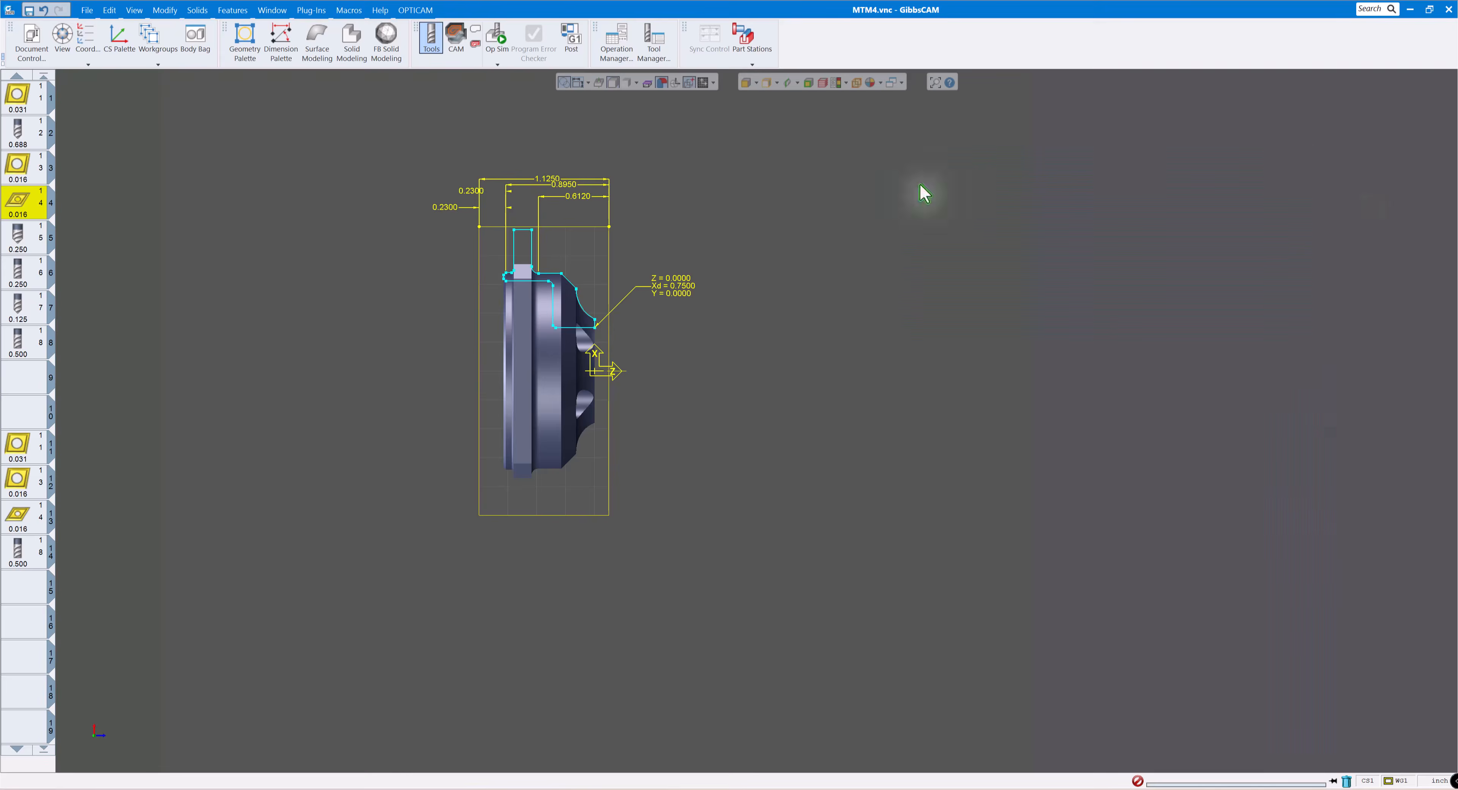
- Review the settings of main-spindle tools 5 through 8, comparing the spot drill, drill and end mills with the part's features
{"action": "double_click", "coordinate": [19, 248]}
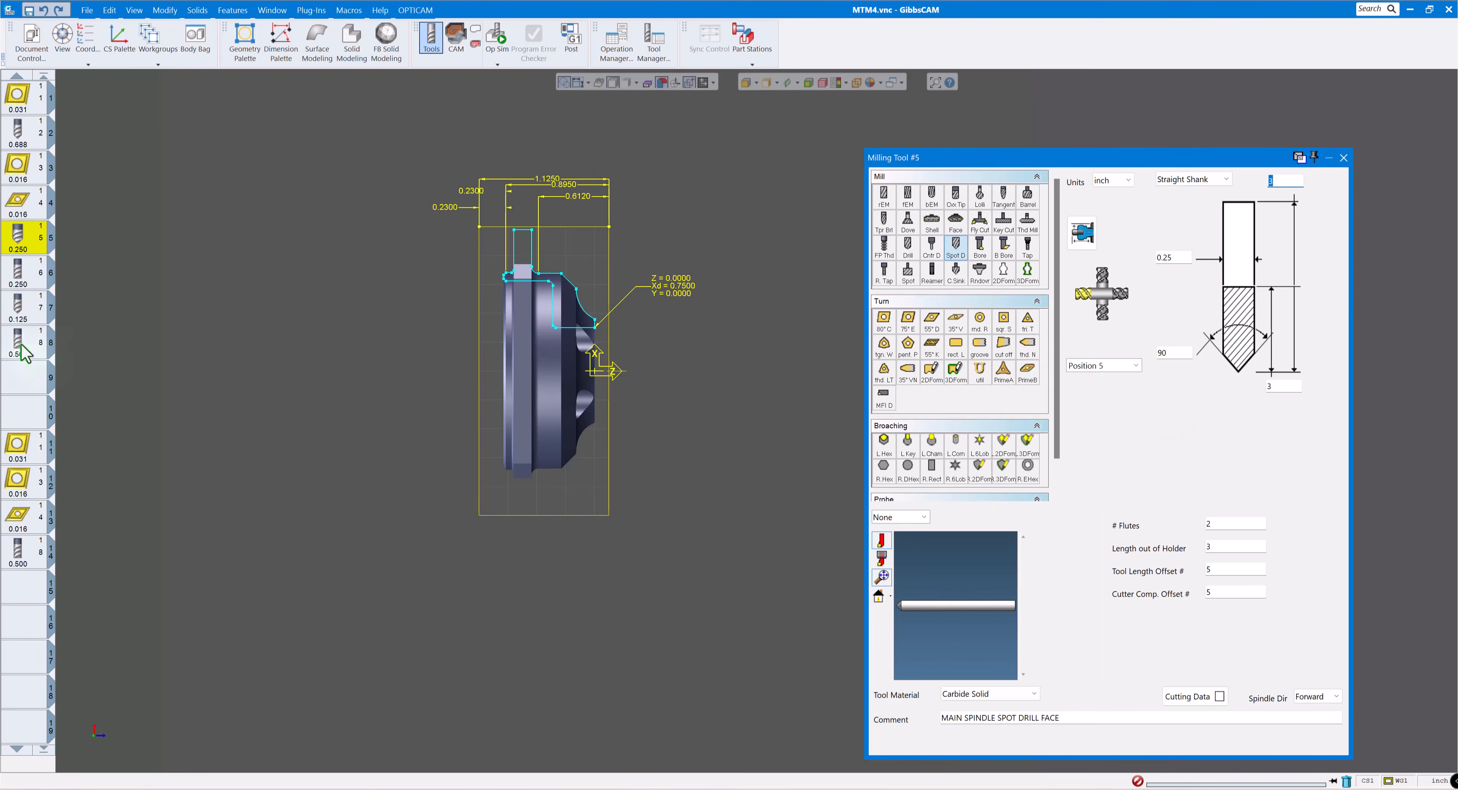
{"action": "left_click", "coordinate": [27, 275]}
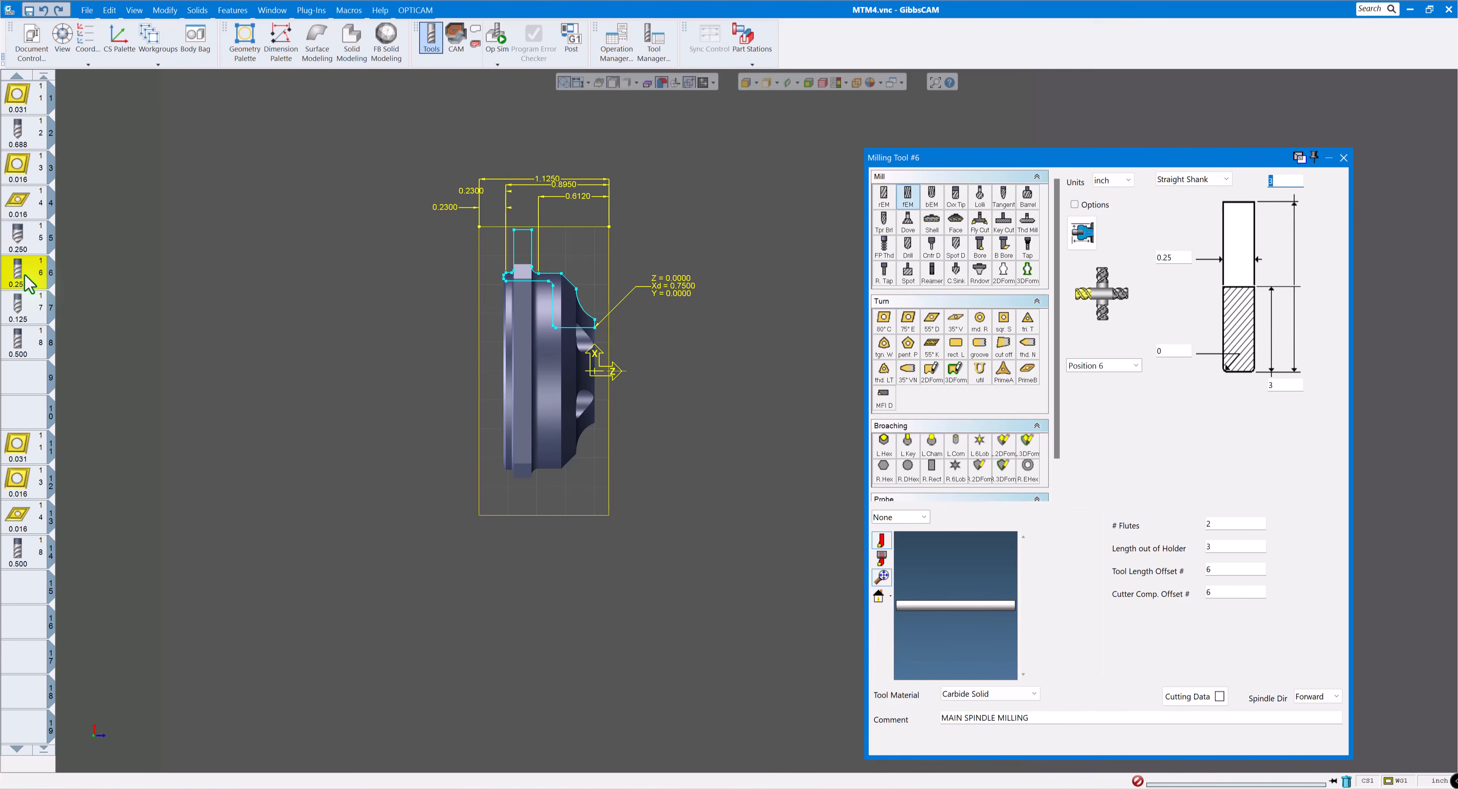
{"action": "left_click", "coordinate": [394, 404]}
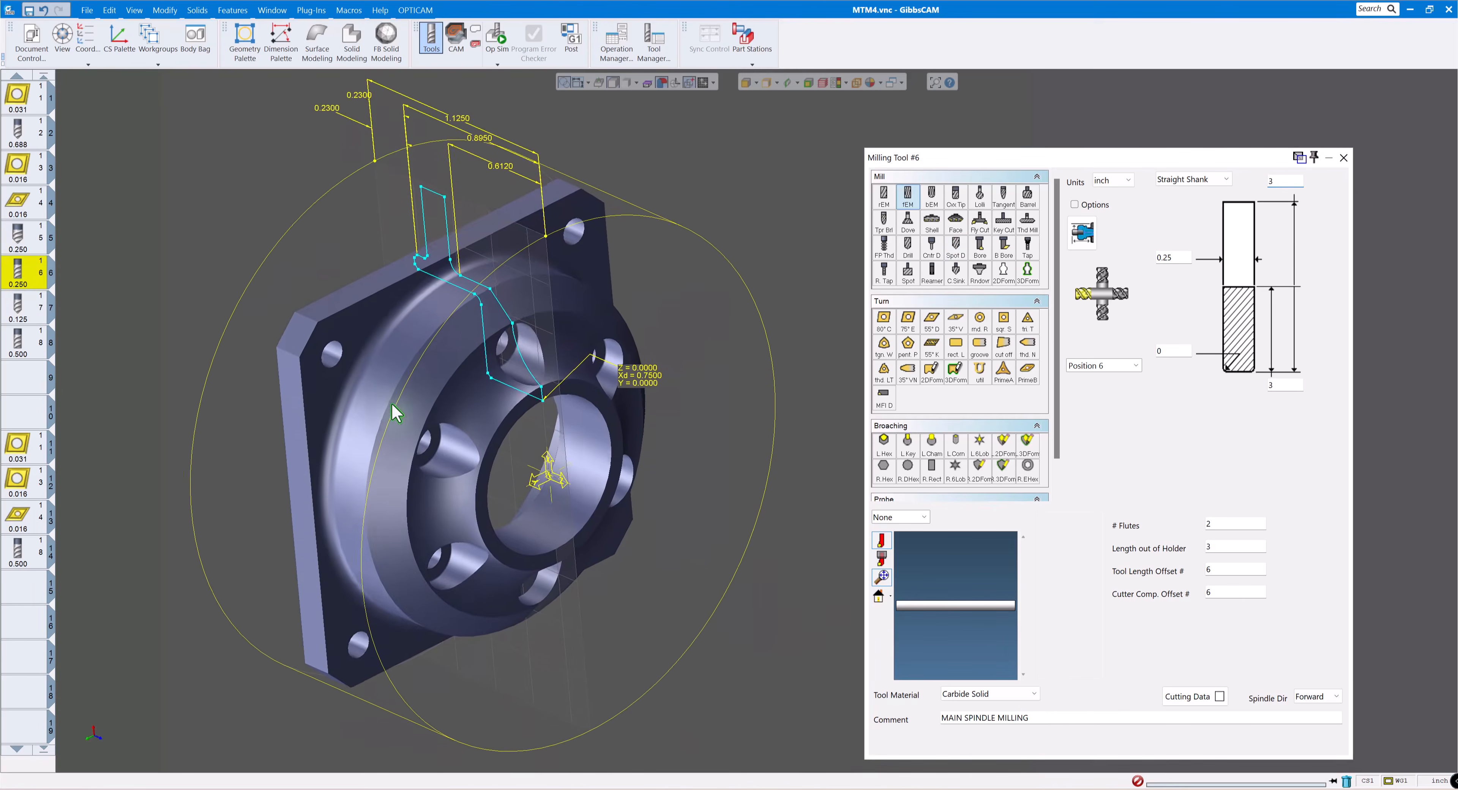
{"action": "left_click", "coordinate": [33, 315]}
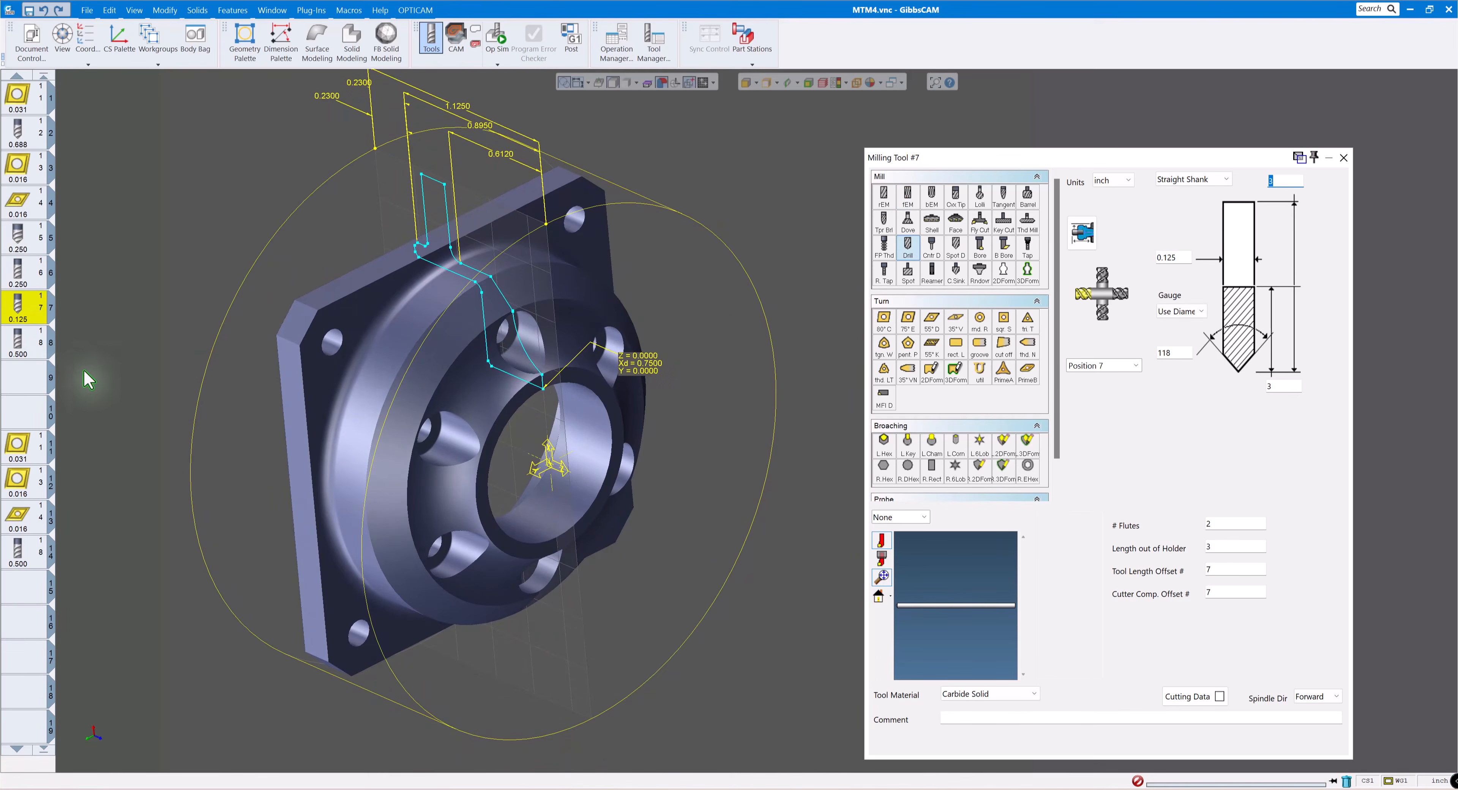
{"action": "left_click", "coordinate": [28, 348]}
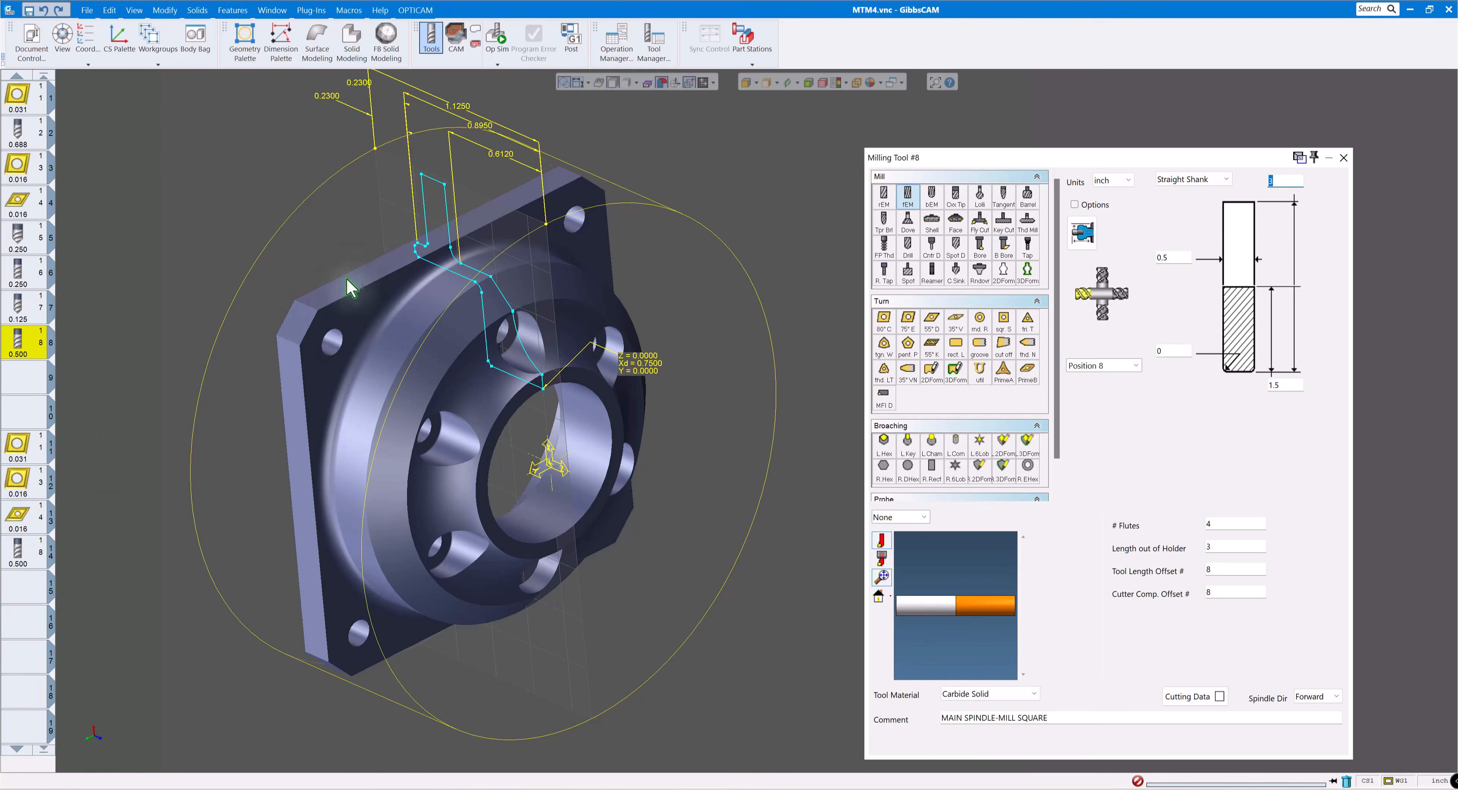
- Set the holder length of turning tool 11, the sub-spindle rough face and OD tool, to 4
{"action": "scroll", "coordinate": [40, 415], "scroll_direction": "down", "scroll_amount": 2}
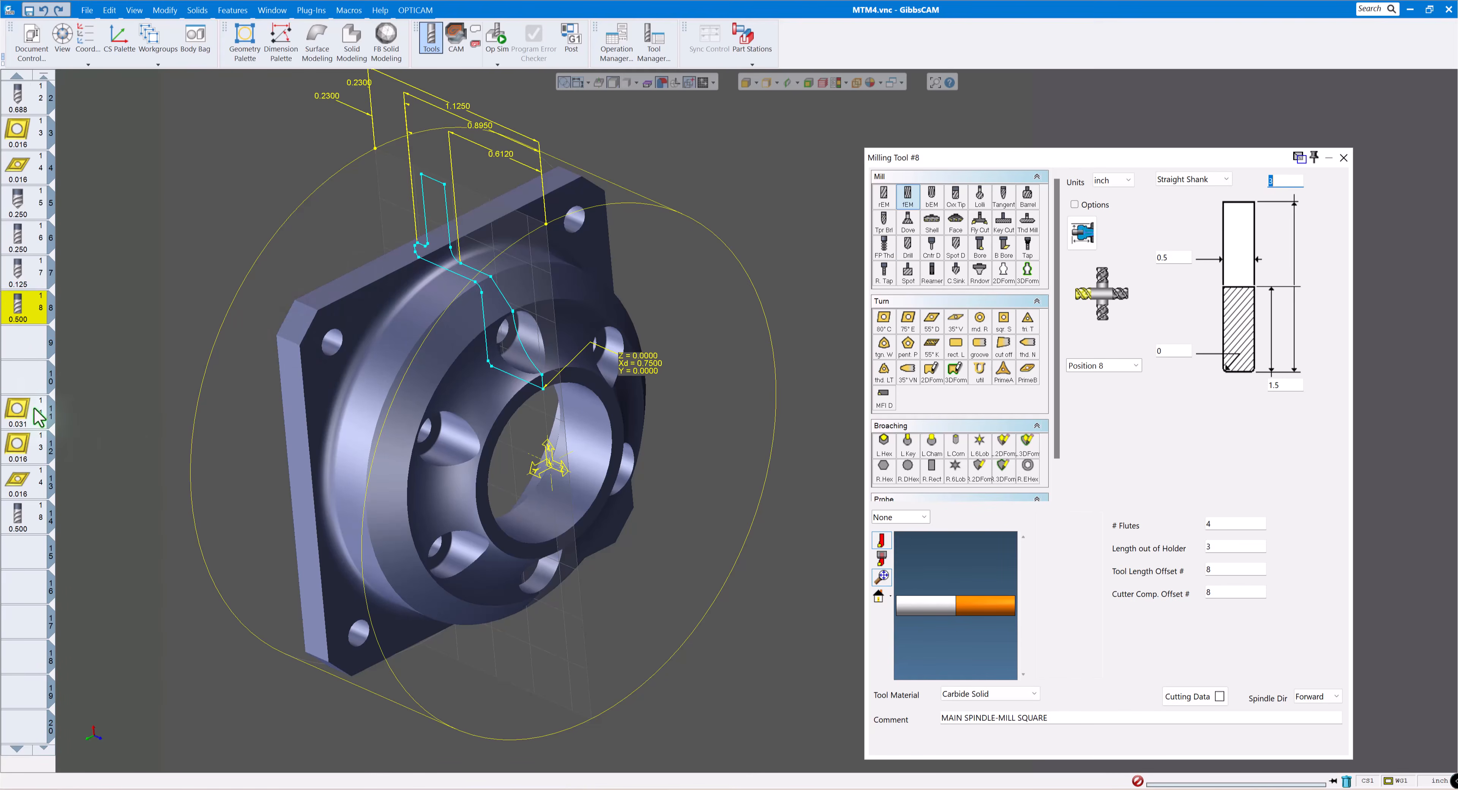
{"action": "left_click", "coordinate": [27, 390]}
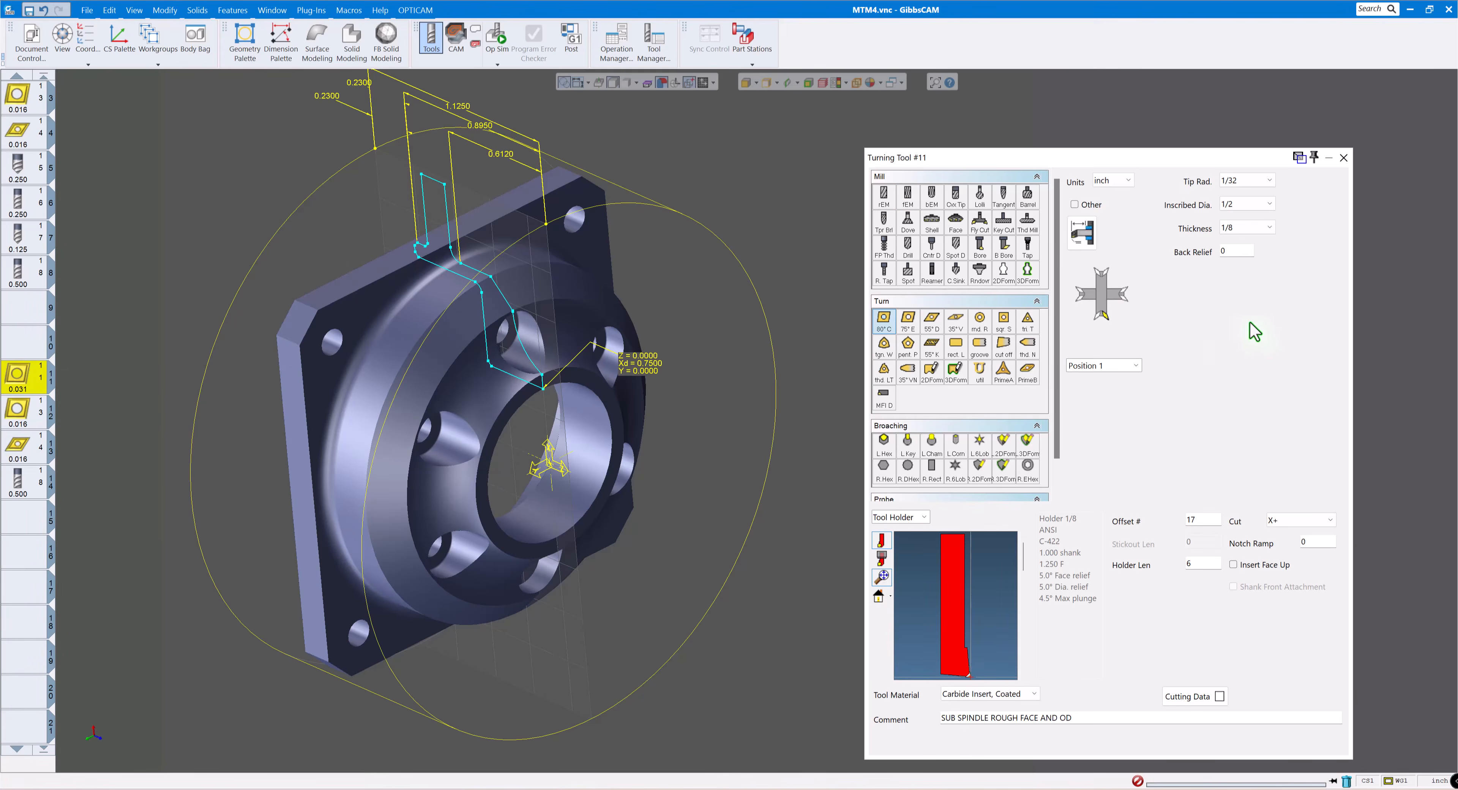
{"action": "double_click", "coordinate": [1192, 564]}
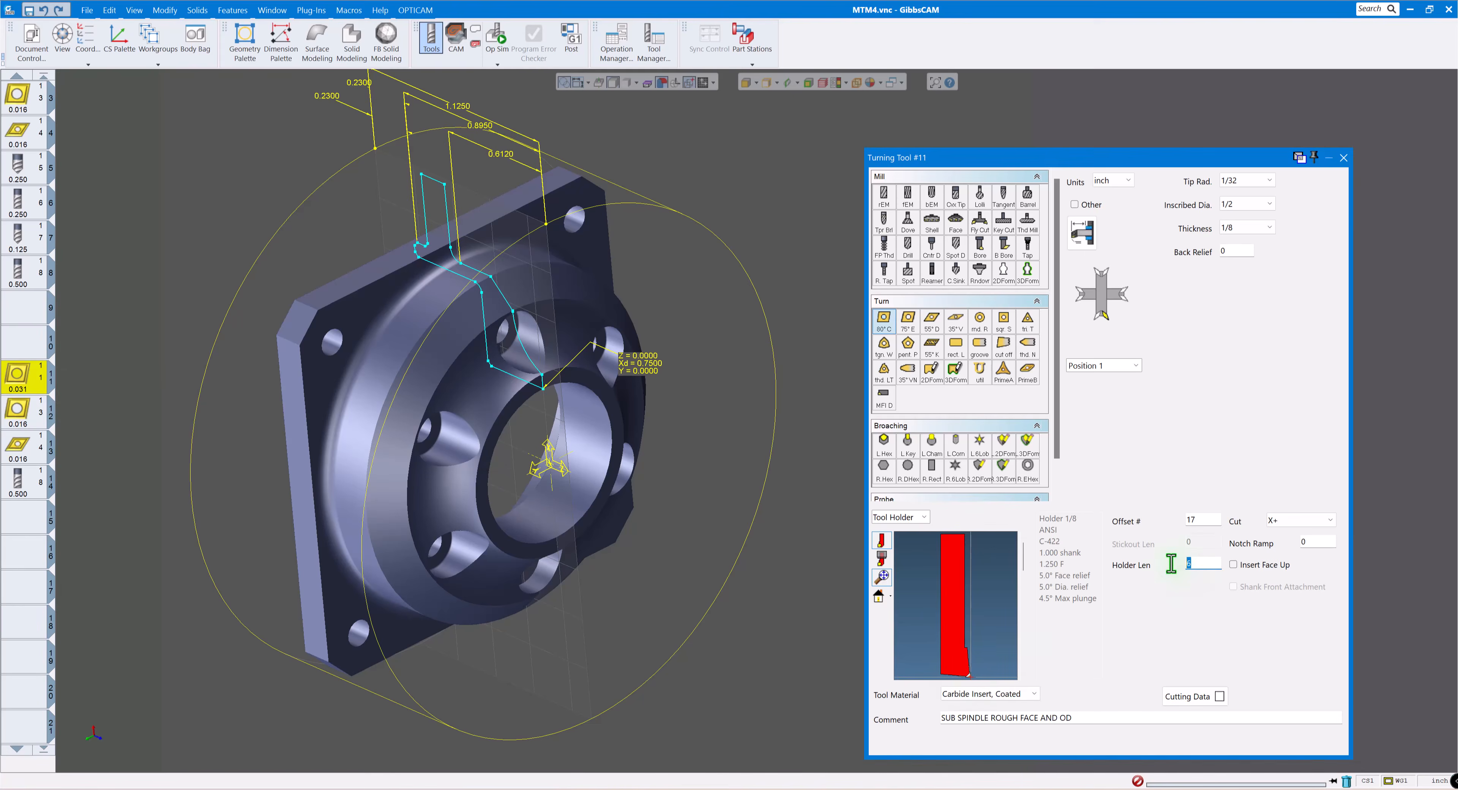
{"action": "type", "text": "4"}
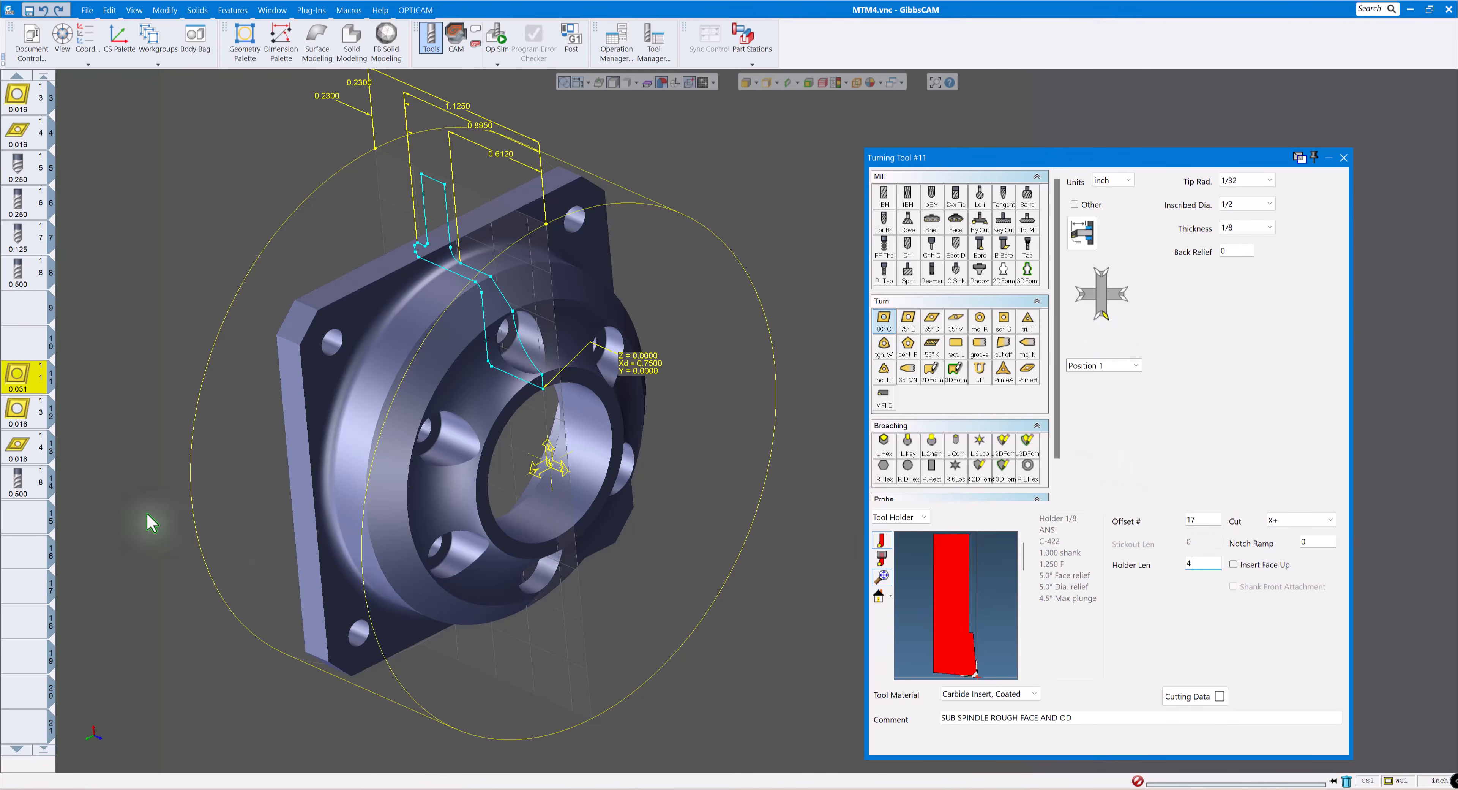
- Examine the sub-spindle boring bar in tool 12 against the rear side of the part, and reset its tool preview
{"action": "left_click", "coordinate": [19, 417]}
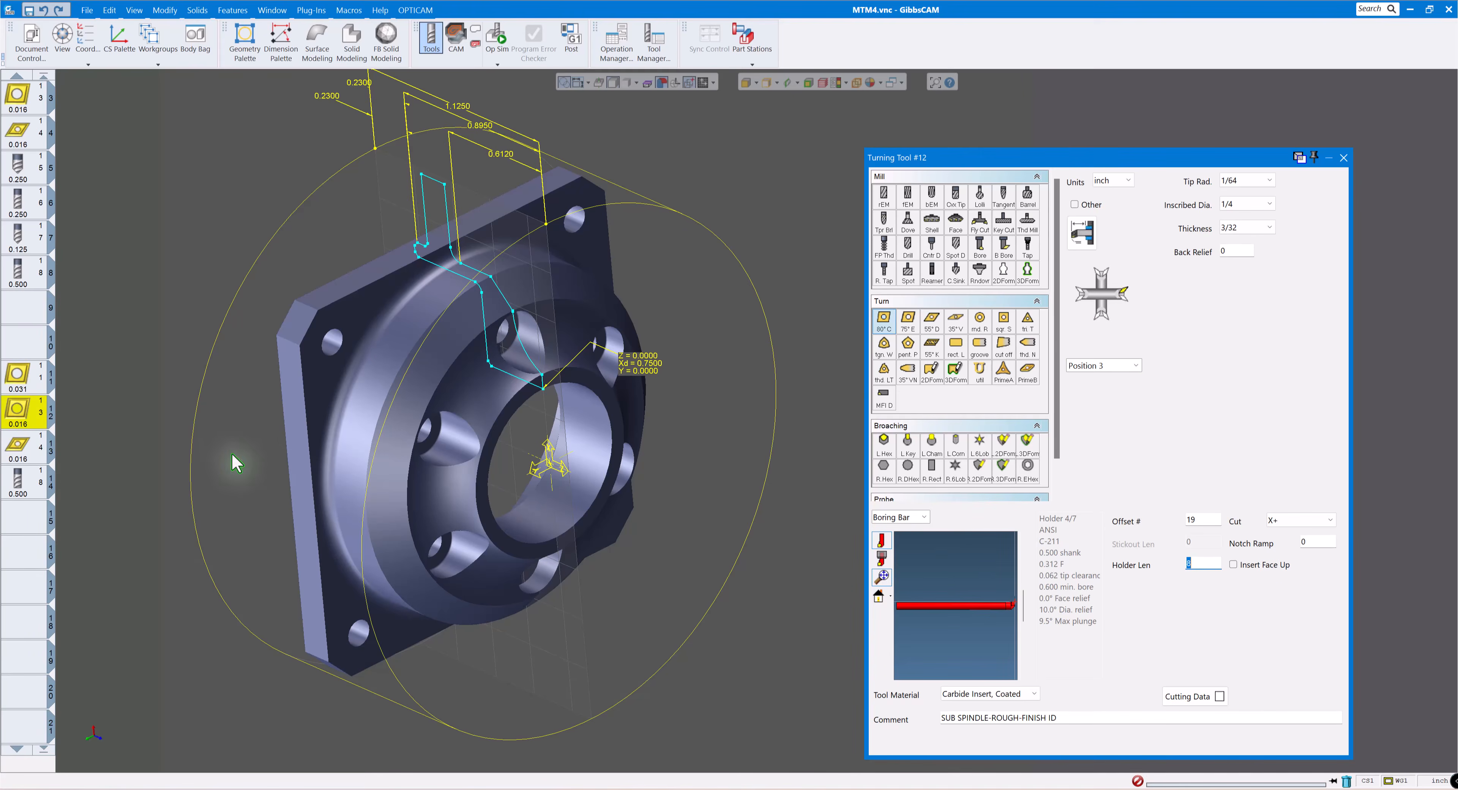
{"action": "left_click", "coordinate": [622, 586]}
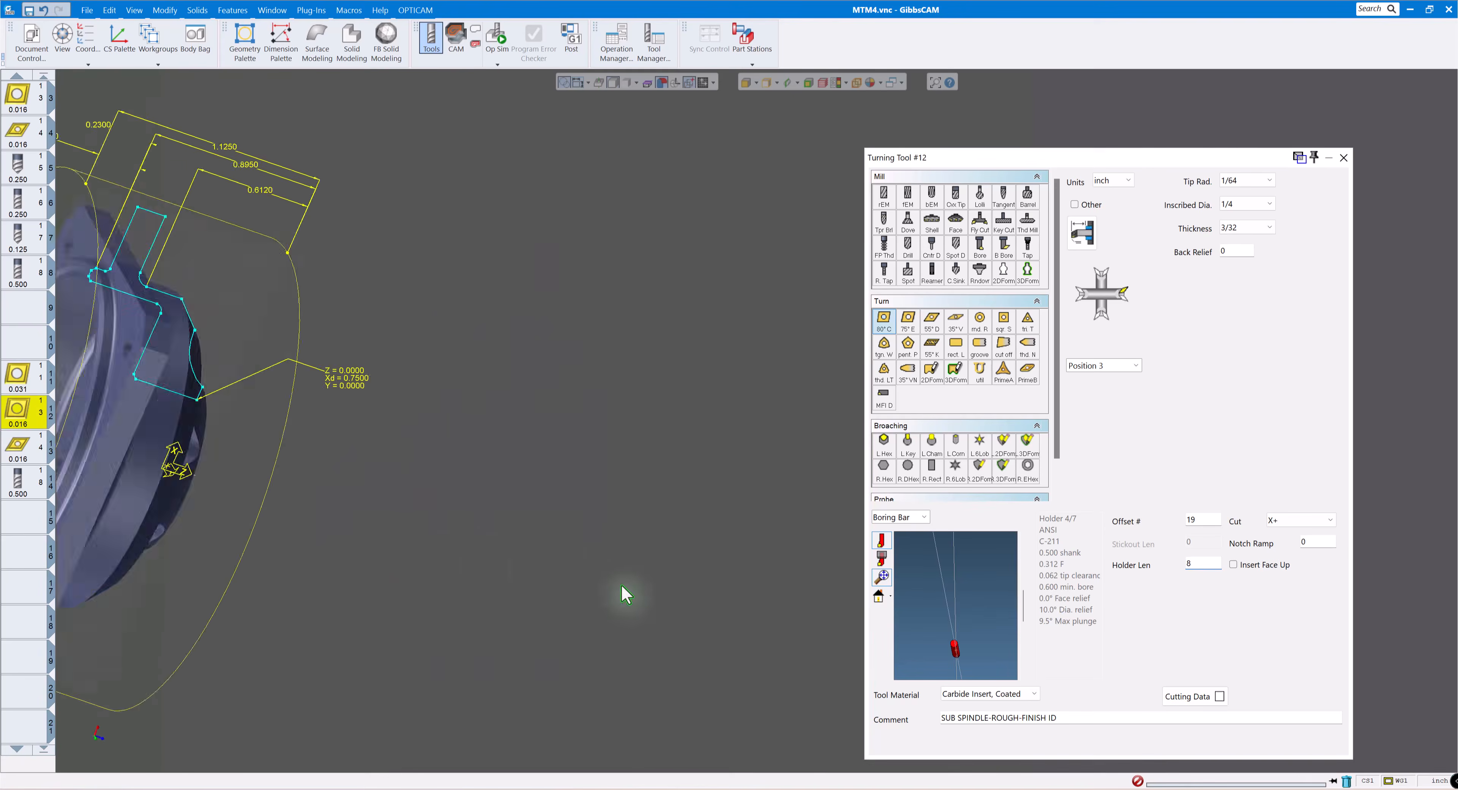
{"action": "middle_click_drag", "start_coordinate": [622, 585], "coordinate": [516, 542]}
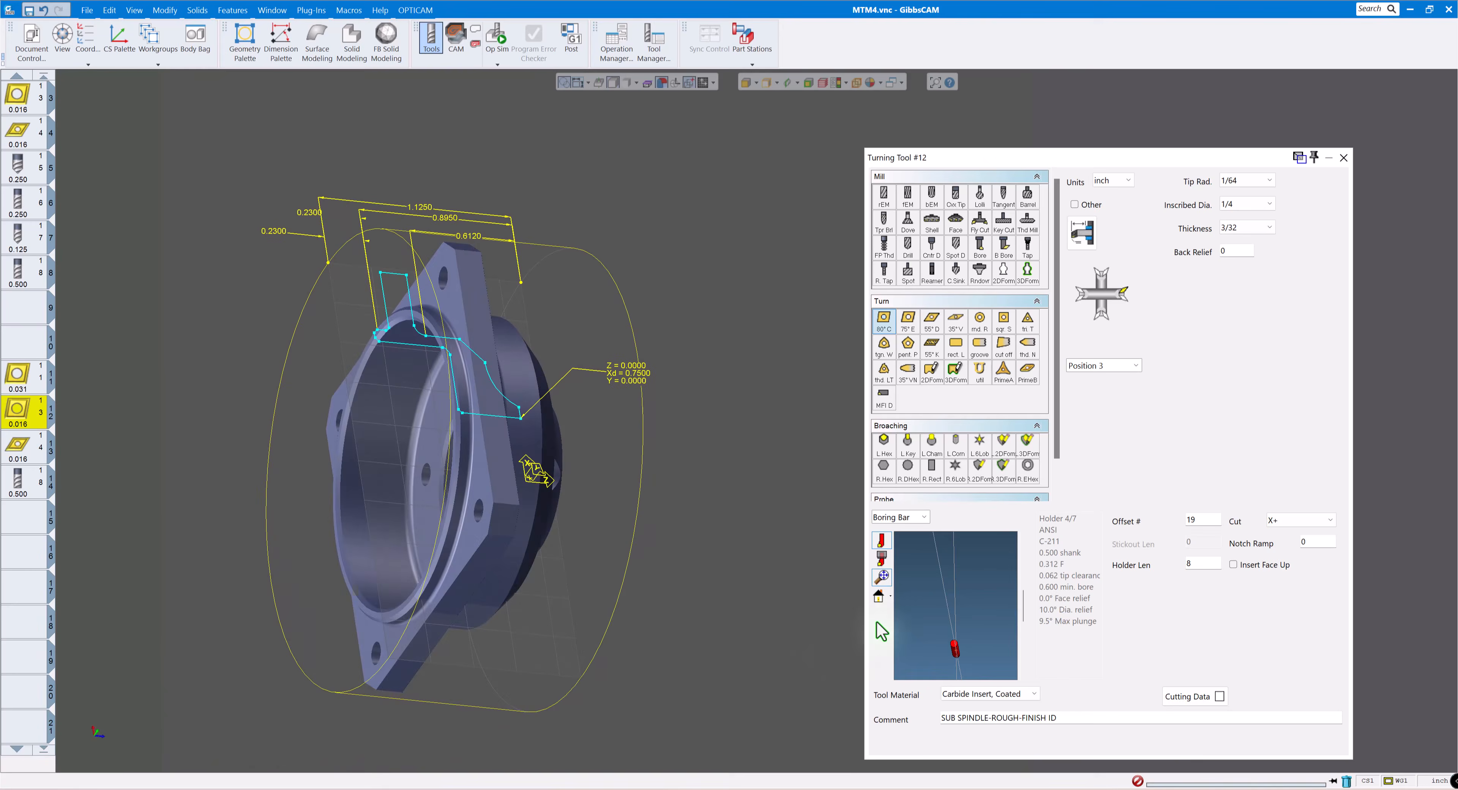
{"action": "left_click", "coordinate": [884, 577]}
{"action": "left_click", "coordinate": [880, 596]}
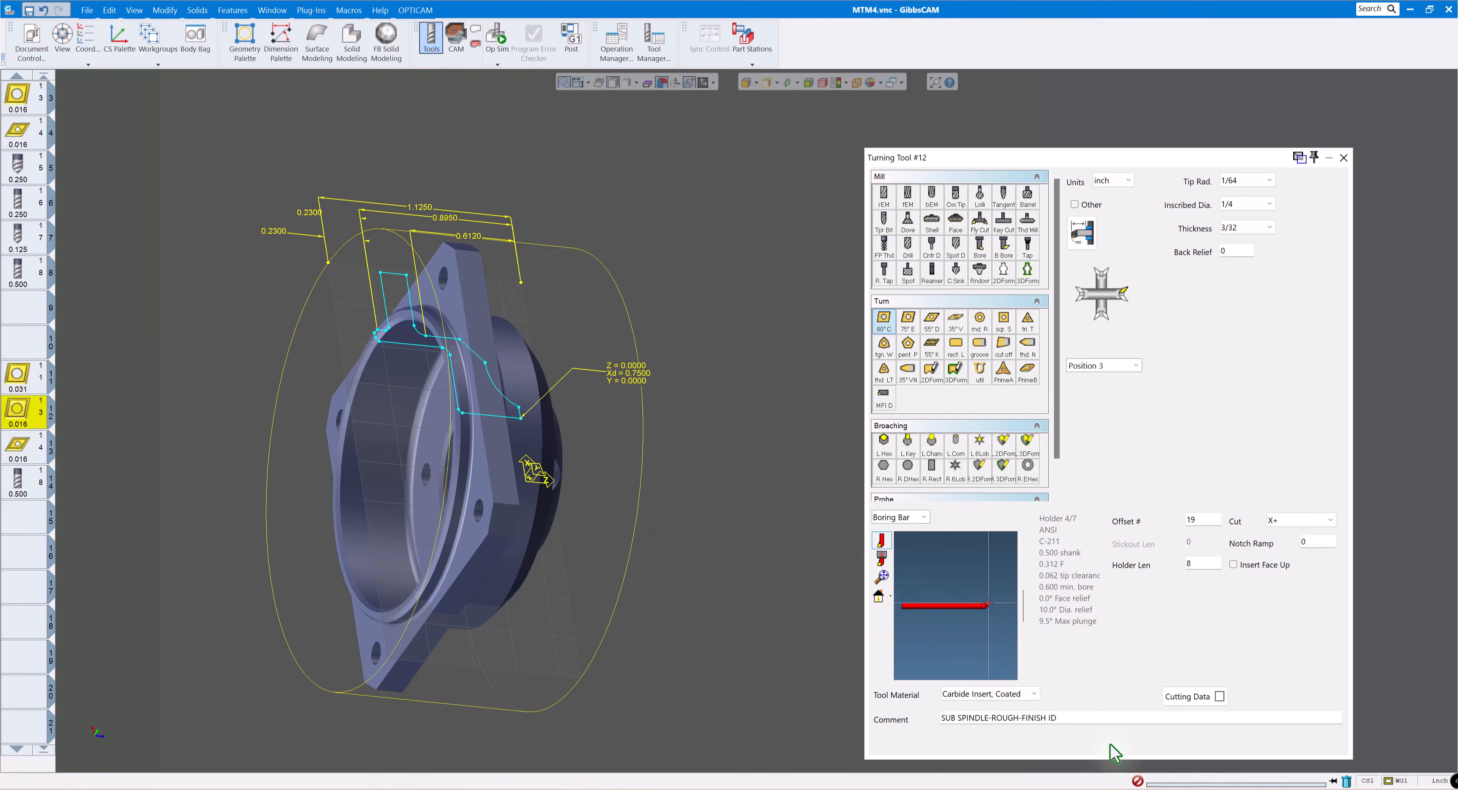
- Review sub-spindle finishing tool 13 and end mill tool 14, close the tool settings, and return the part to its side view
{"action": "left_click", "coordinate": [32, 461]}
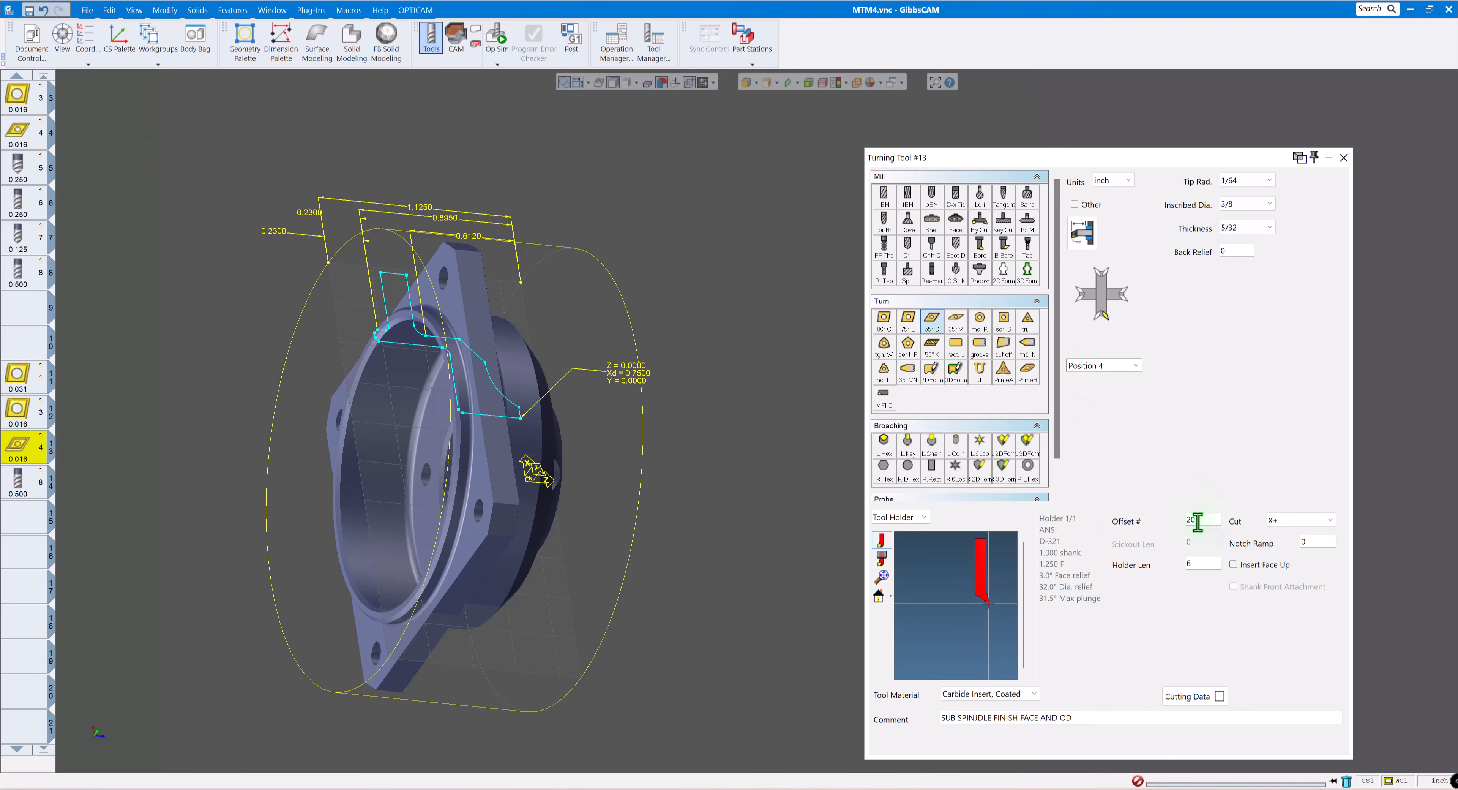
{"action": "left_click", "coordinate": [23, 490]}
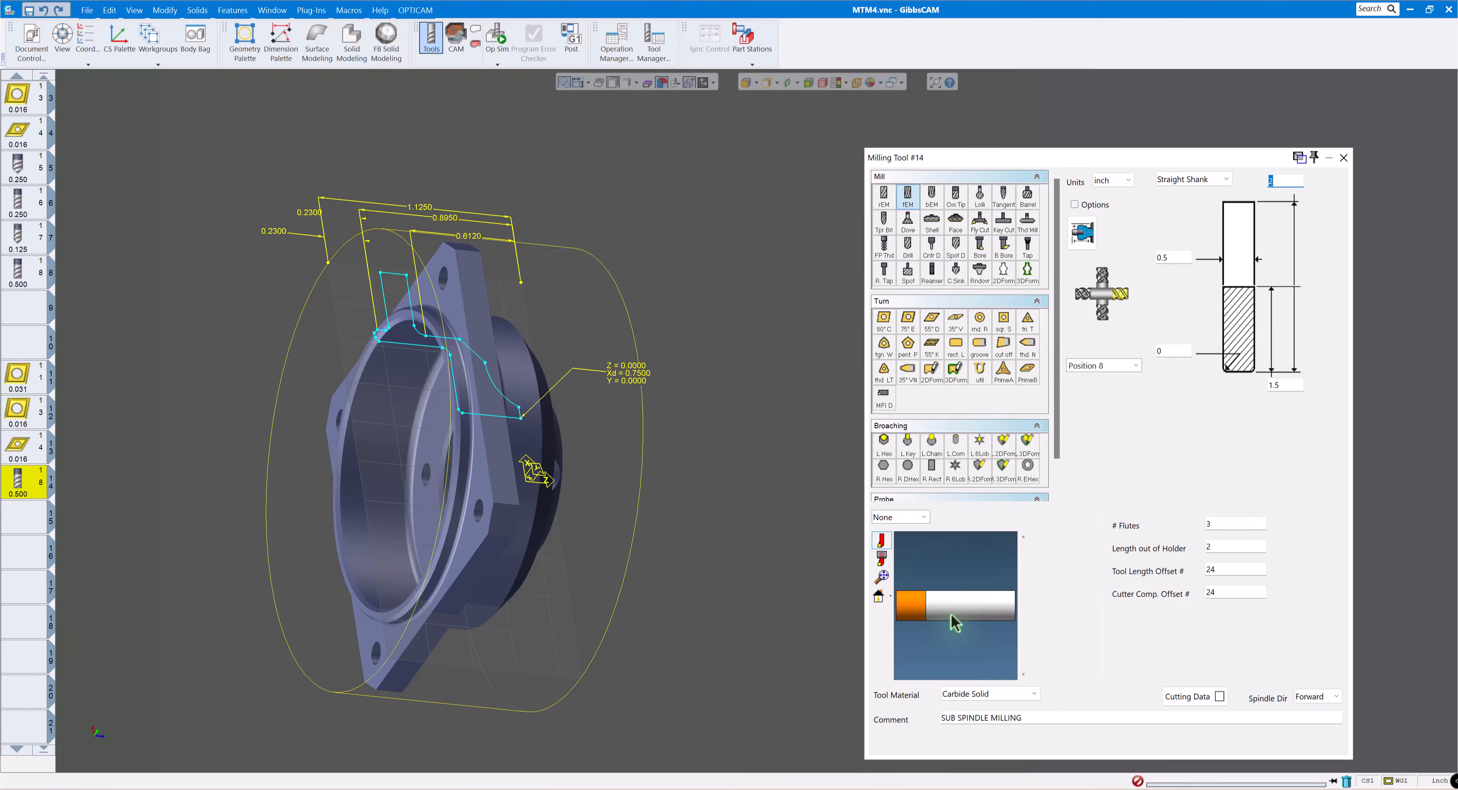
{"action": "middle_click_drag", "start_coordinate": [962, 617], "coordinate": [928, 566]}
{"action": "scroll", "coordinate": [658, 446], "scroll_direction": "down", "scroll_amount": 1}
{"action": "scroll", "coordinate": [674, 417], "scroll_direction": "down", "scroll_amount": 1}
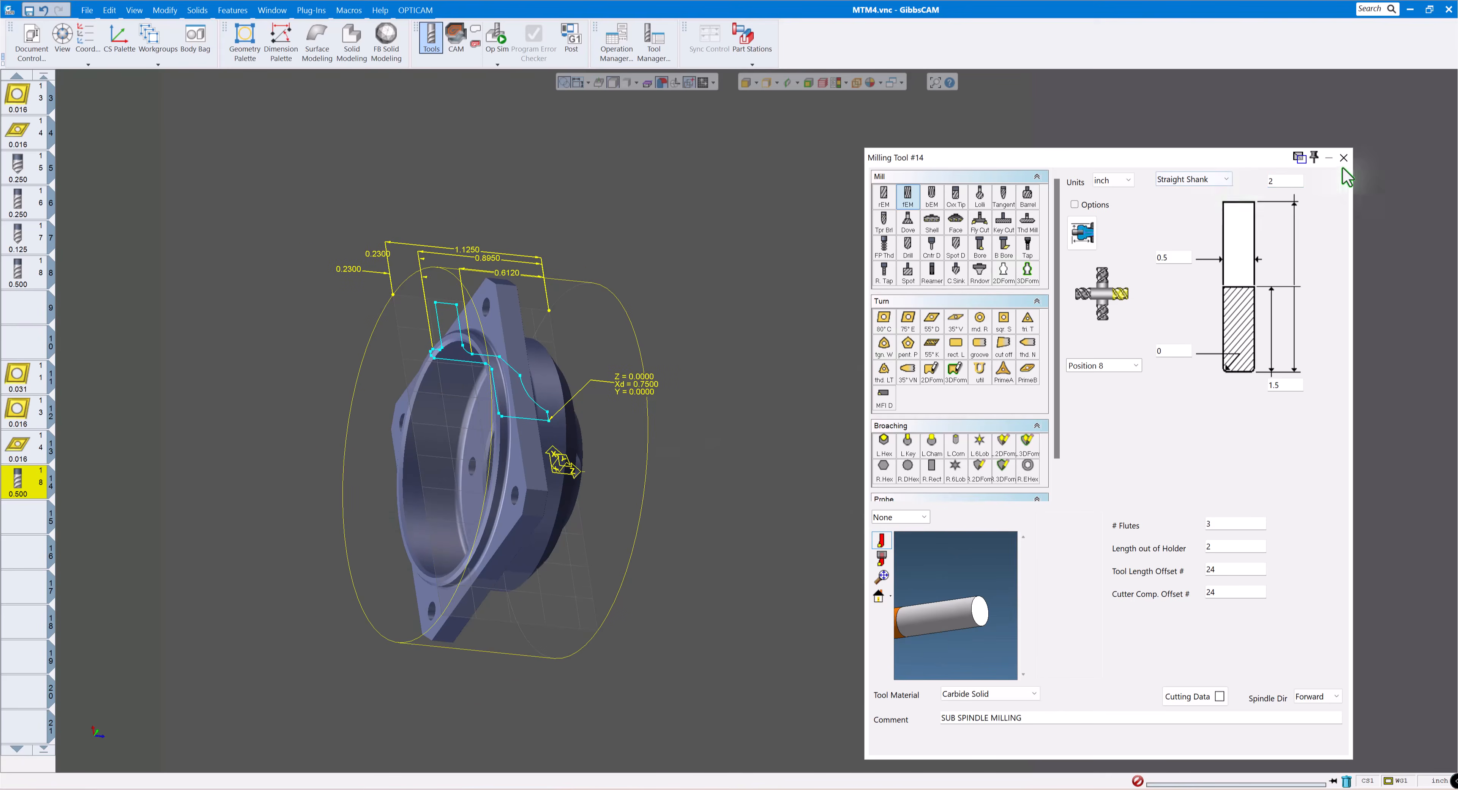
{"action": "left_click", "coordinate": [1344, 157]}
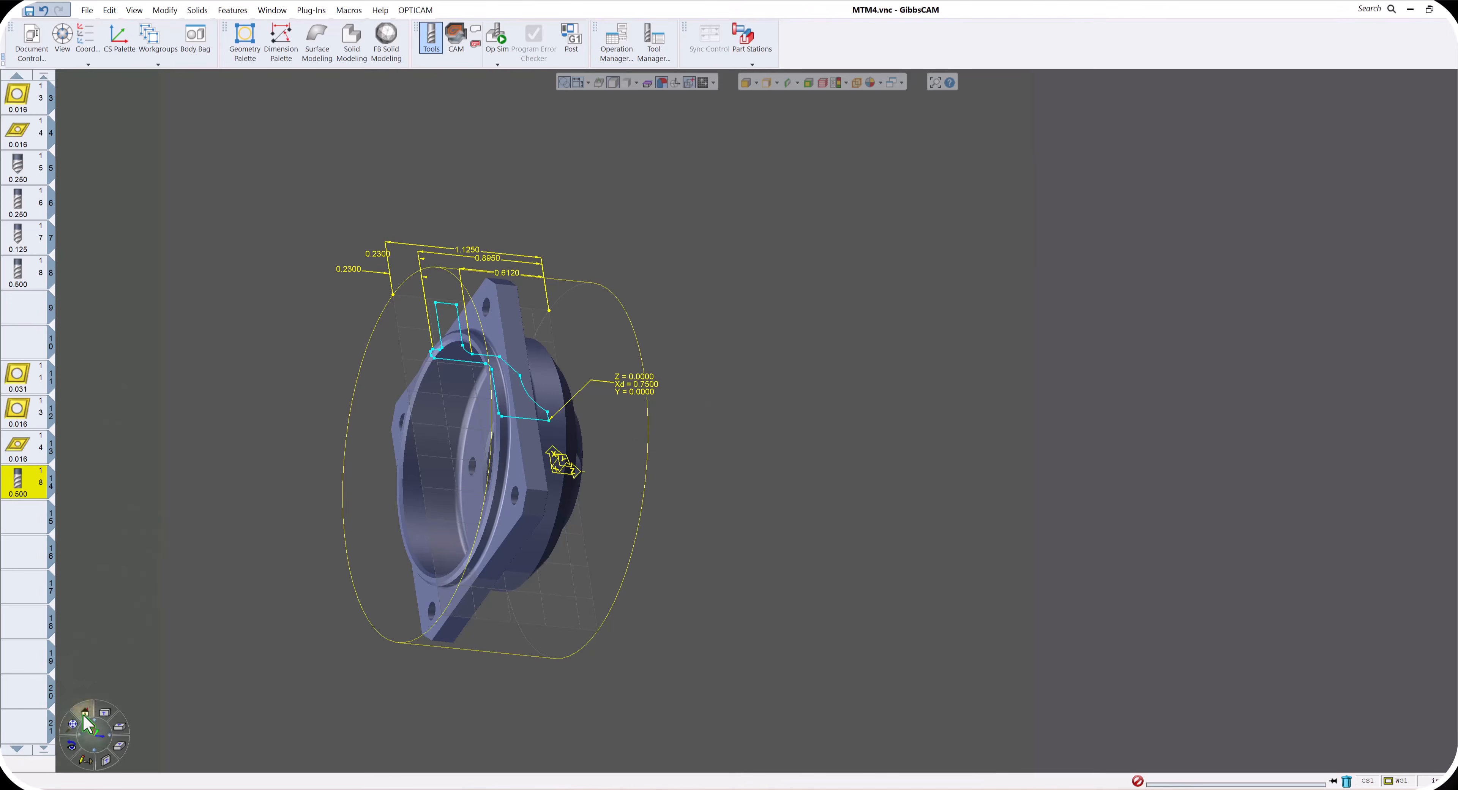
{"action": "left_click", "coordinate": [85, 717]}
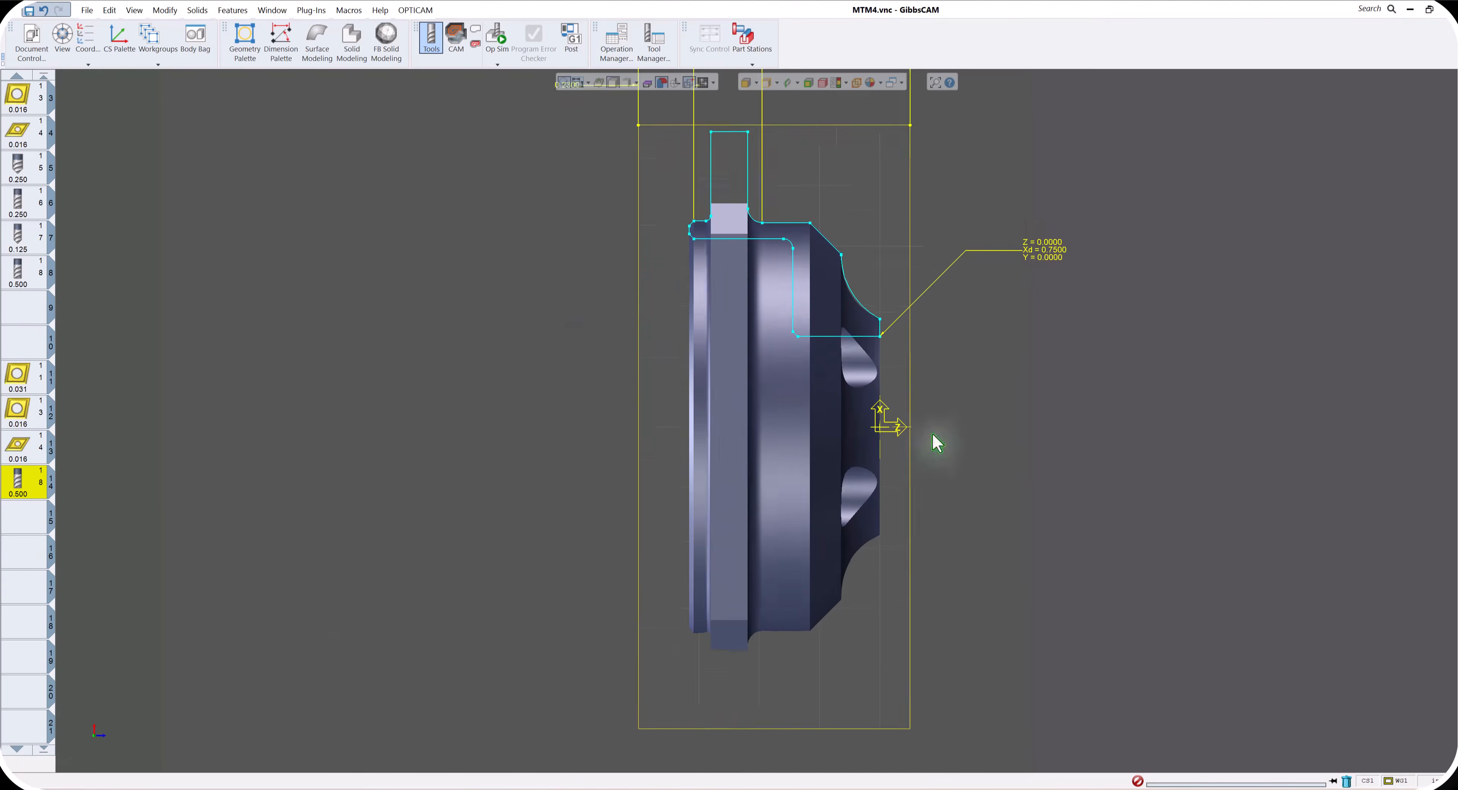
- Set the main spindle's two Z part lengths in the document setup to 0.895 and 0.23
{"action": "scroll", "coordinate": [980, 234], "scroll_direction": "down", "scroll_amount": 6}
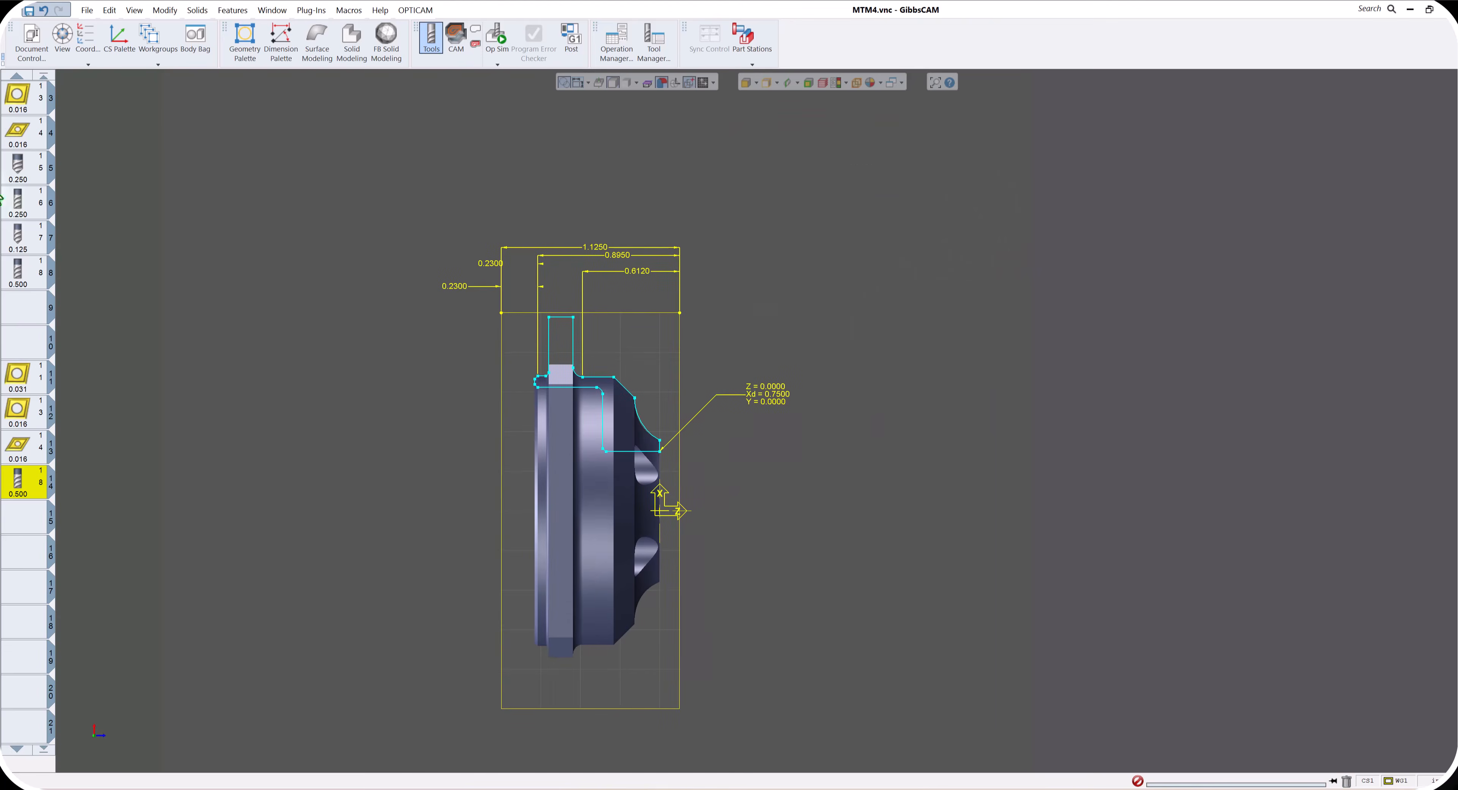
{"action": "left_click", "coordinate": [31, 40]}
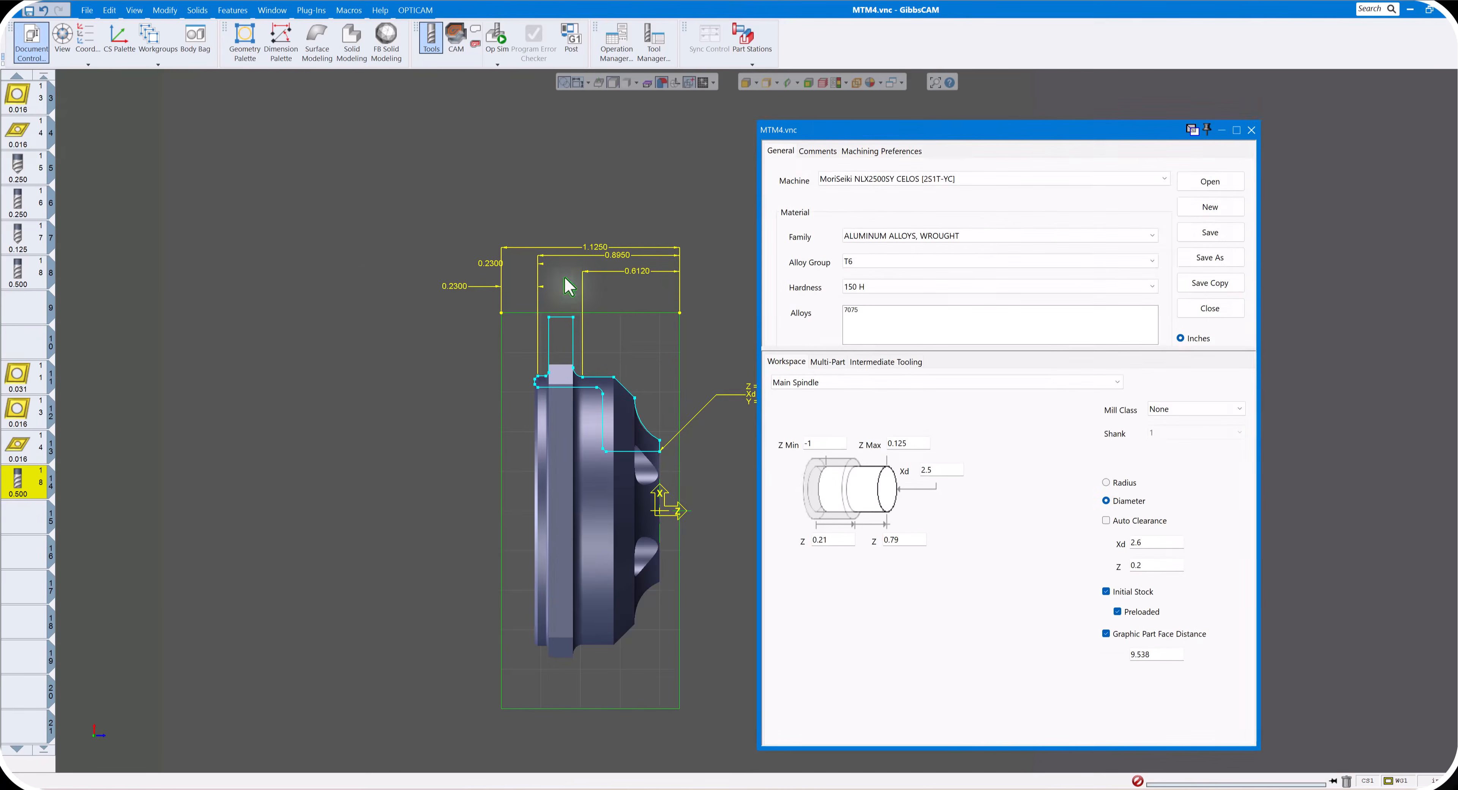
{"action": "left_click_drag", "start_coordinate": [866, 129], "coordinate": [963, 99]}
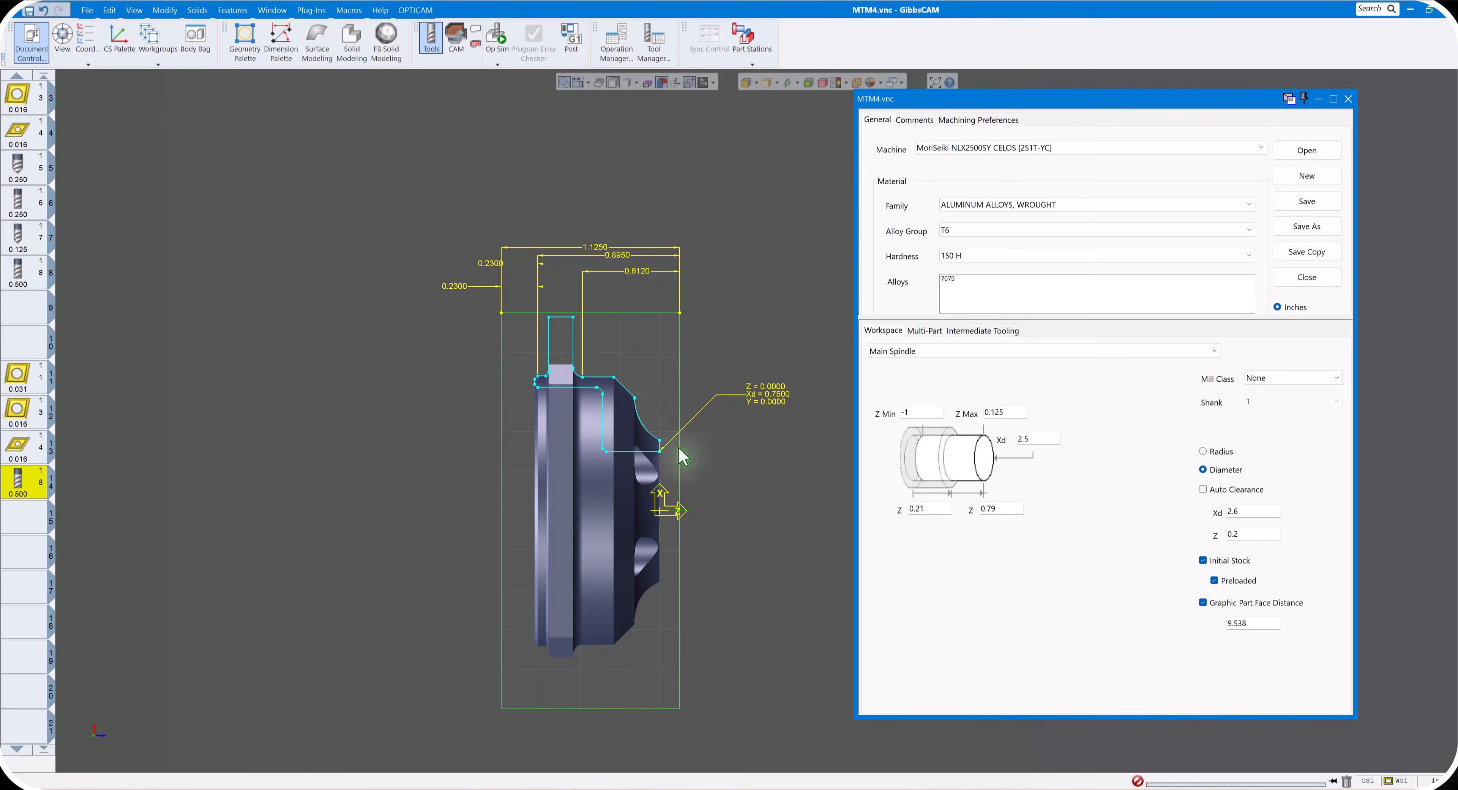
{"action": "double_click", "coordinate": [1002, 510]}
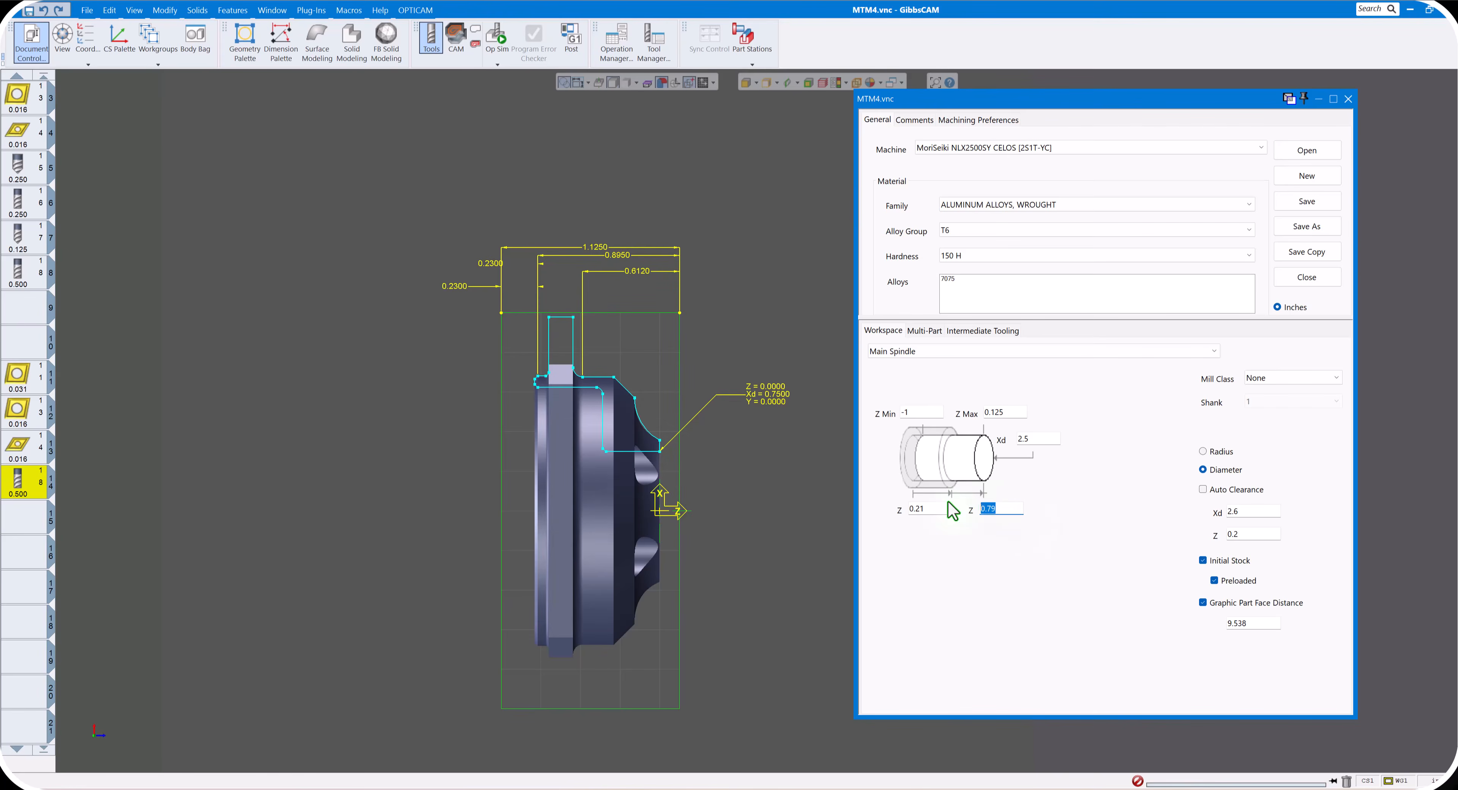
{"action": "type", "text": ".895"}
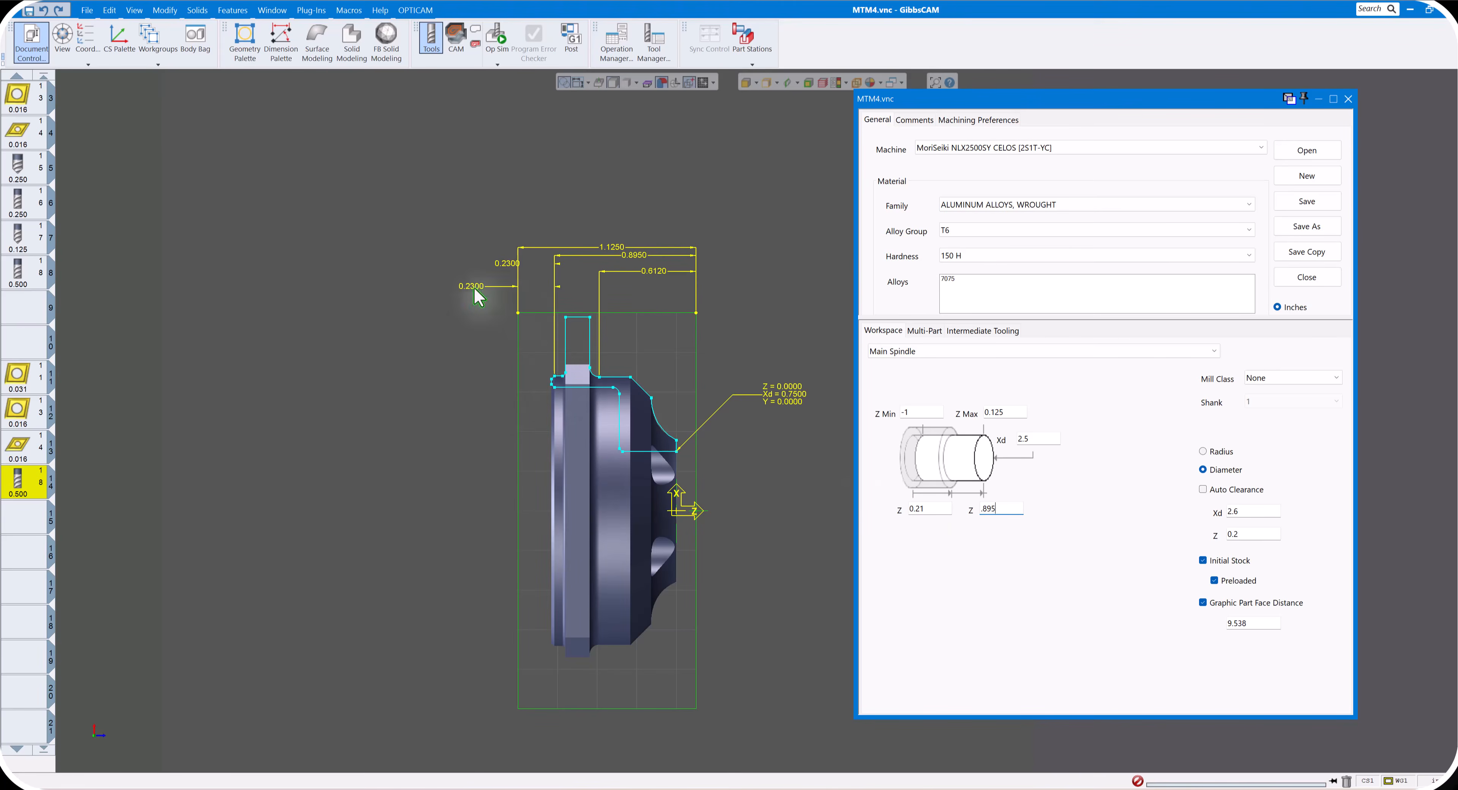
{"action": "left_click_drag", "start_coordinate": [932, 512], "coordinate": [877, 501]}
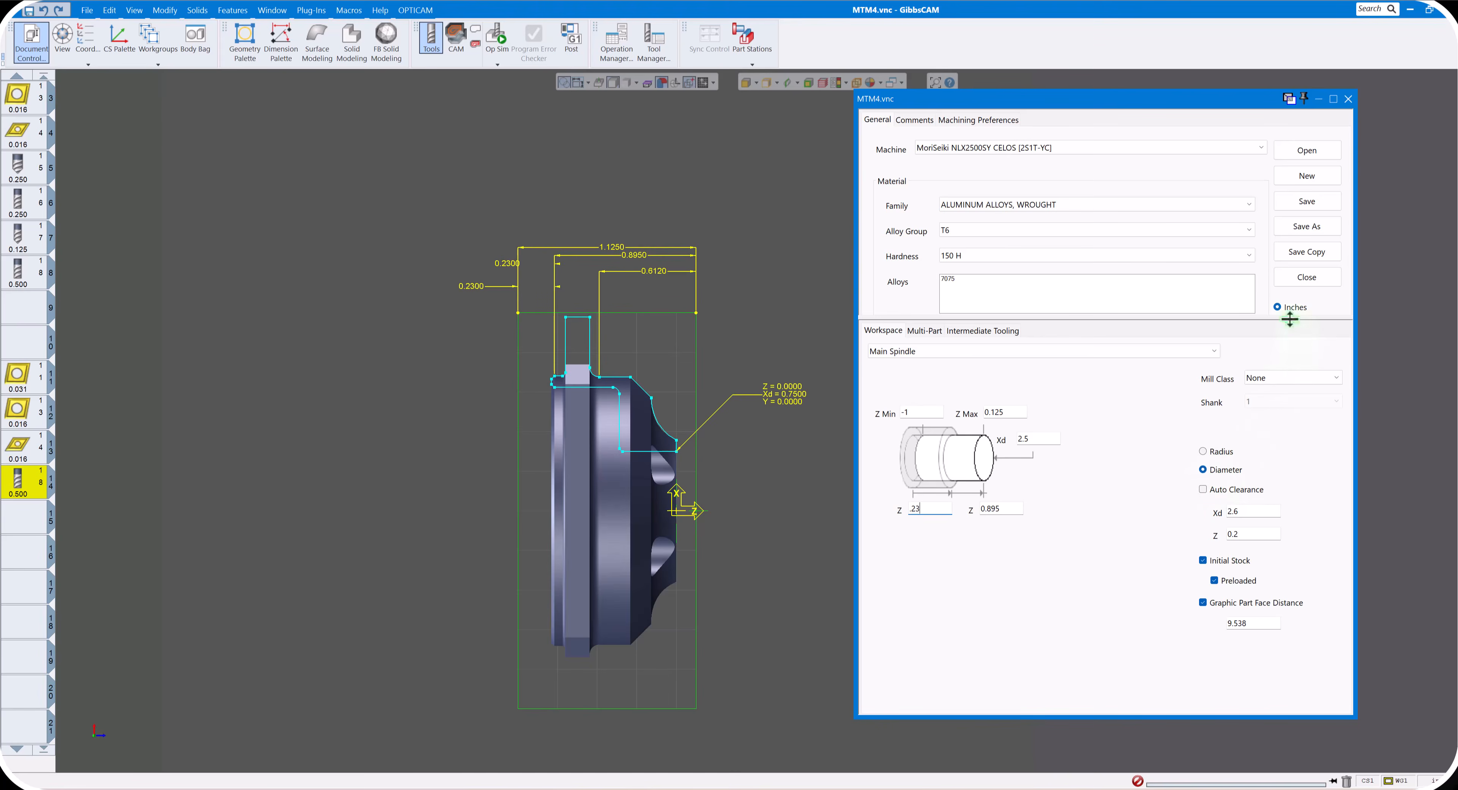
- Set the main spindle's Z clearance to 0.25 and the graphic part face distance to 10, and close the document setup
{"action": "mouse_move", "coordinate": [1290, 319]}
{"action": "left_mouse_down"}
{"action": "mouse_move", "coordinate": [1292, 354]}
{"action": "mouse_move", "coordinate": [1293, 339]}
{"action": "left_mouse_up"}
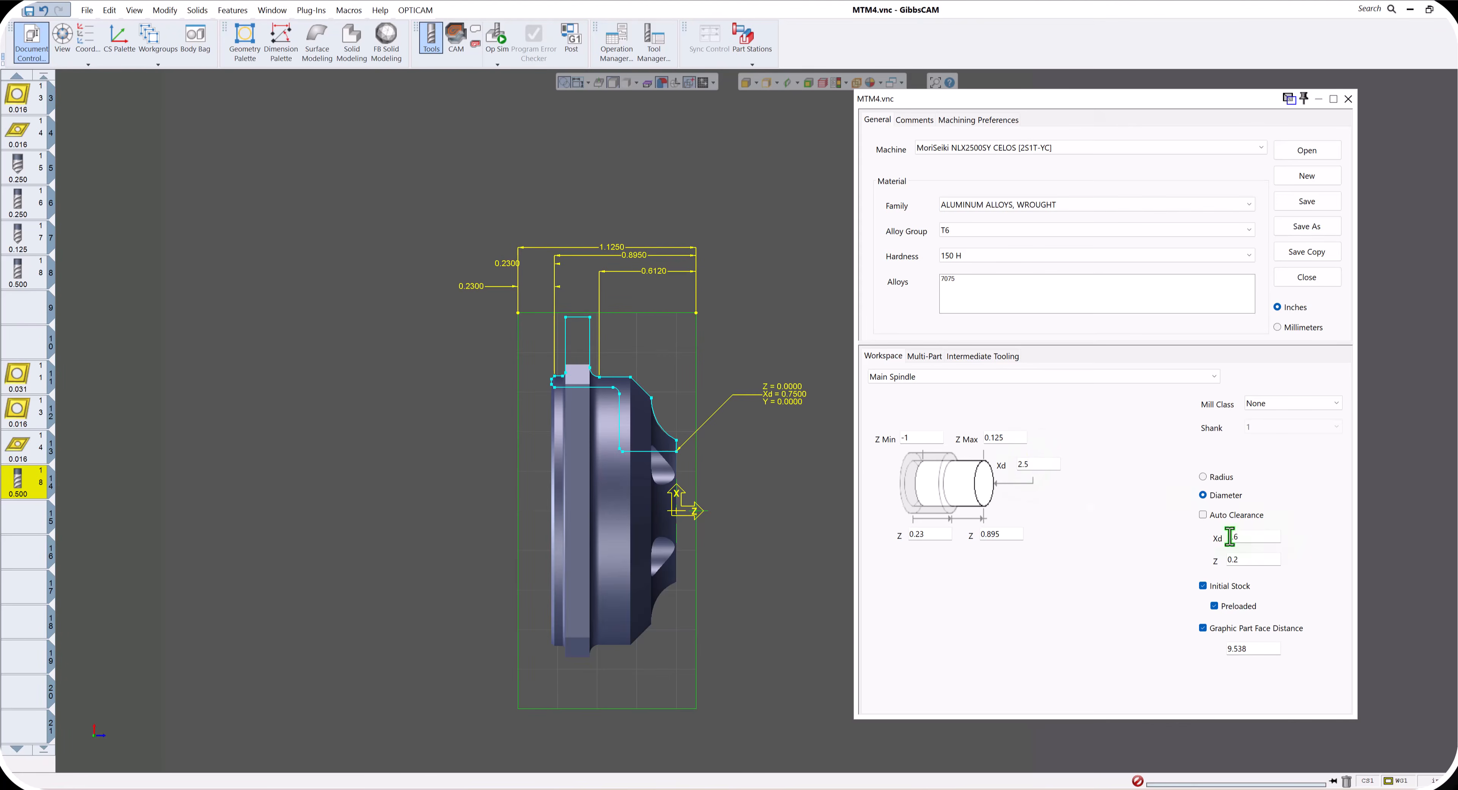
{"action": "left_click", "coordinate": [1248, 559]}
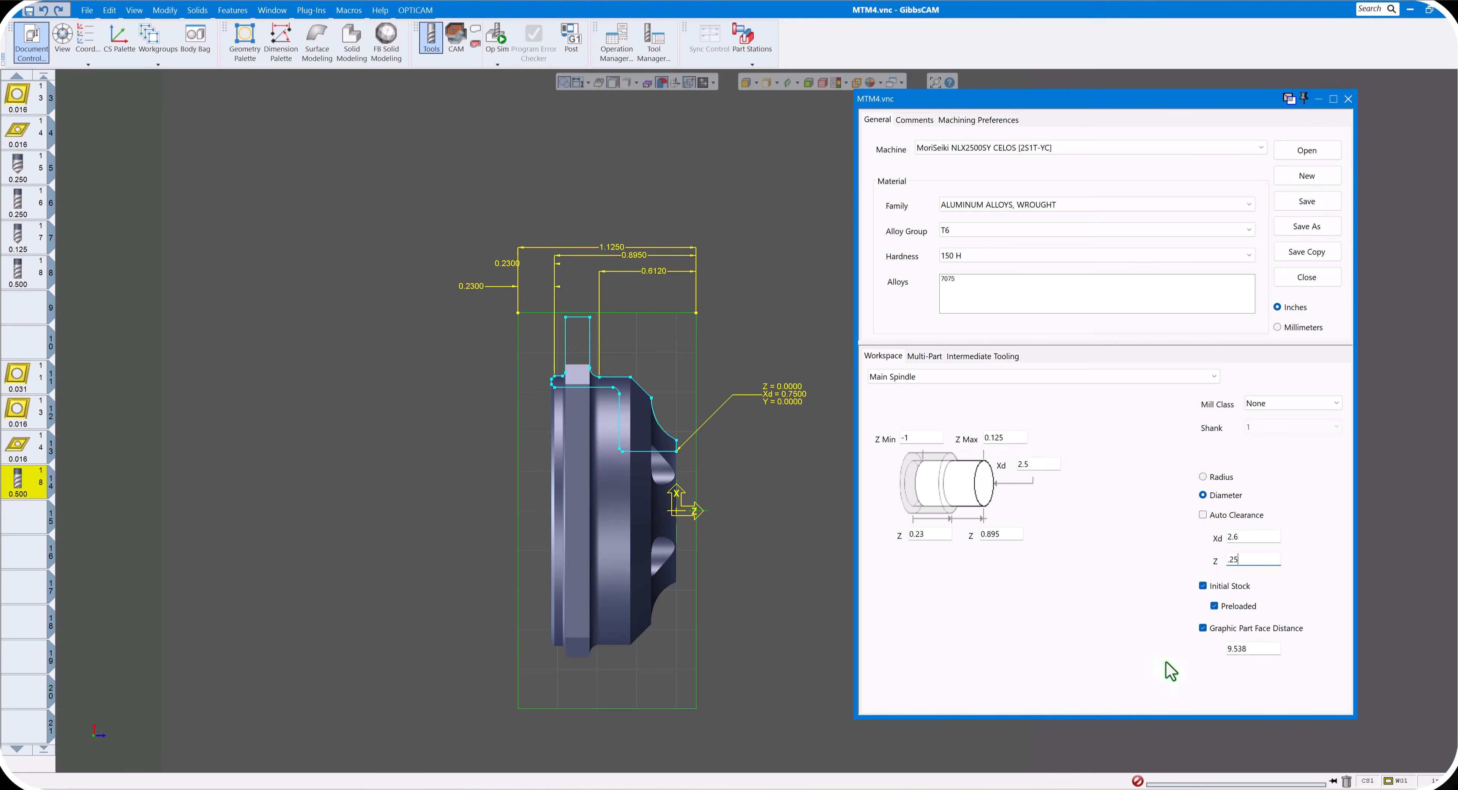
{"action": "left_click", "coordinate": [1257, 648]}
{"action": "type", "text": "10"}
{"action": "left_click", "coordinate": [1348, 99]}
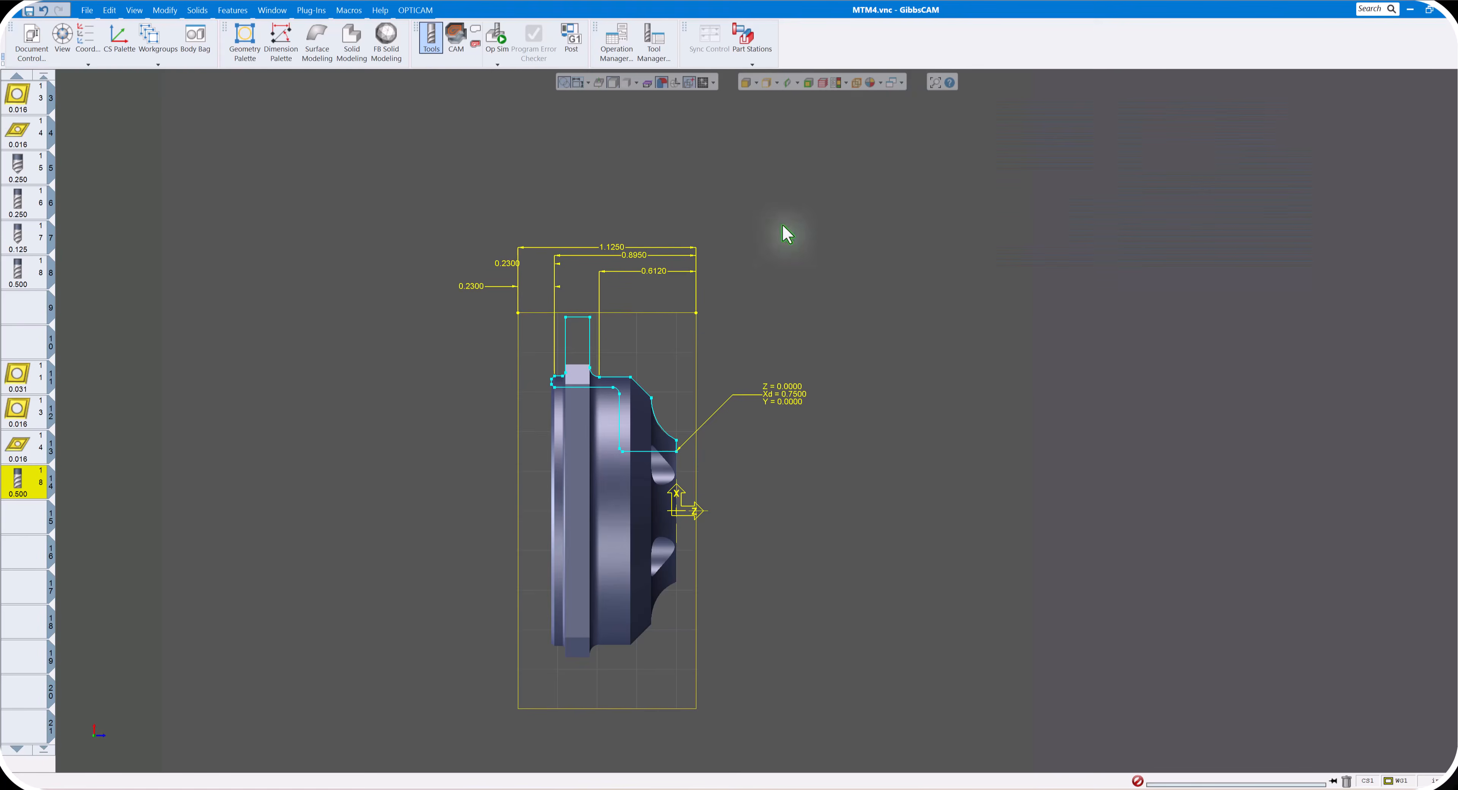
- Show the sub spindle part station and fit both spindle workspaces in the view
{"action": "left_click", "coordinate": [901, 85]}
{"action": "left_click", "coordinate": [752, 63]}
{"action": "left_click", "coordinate": [743, 95]}
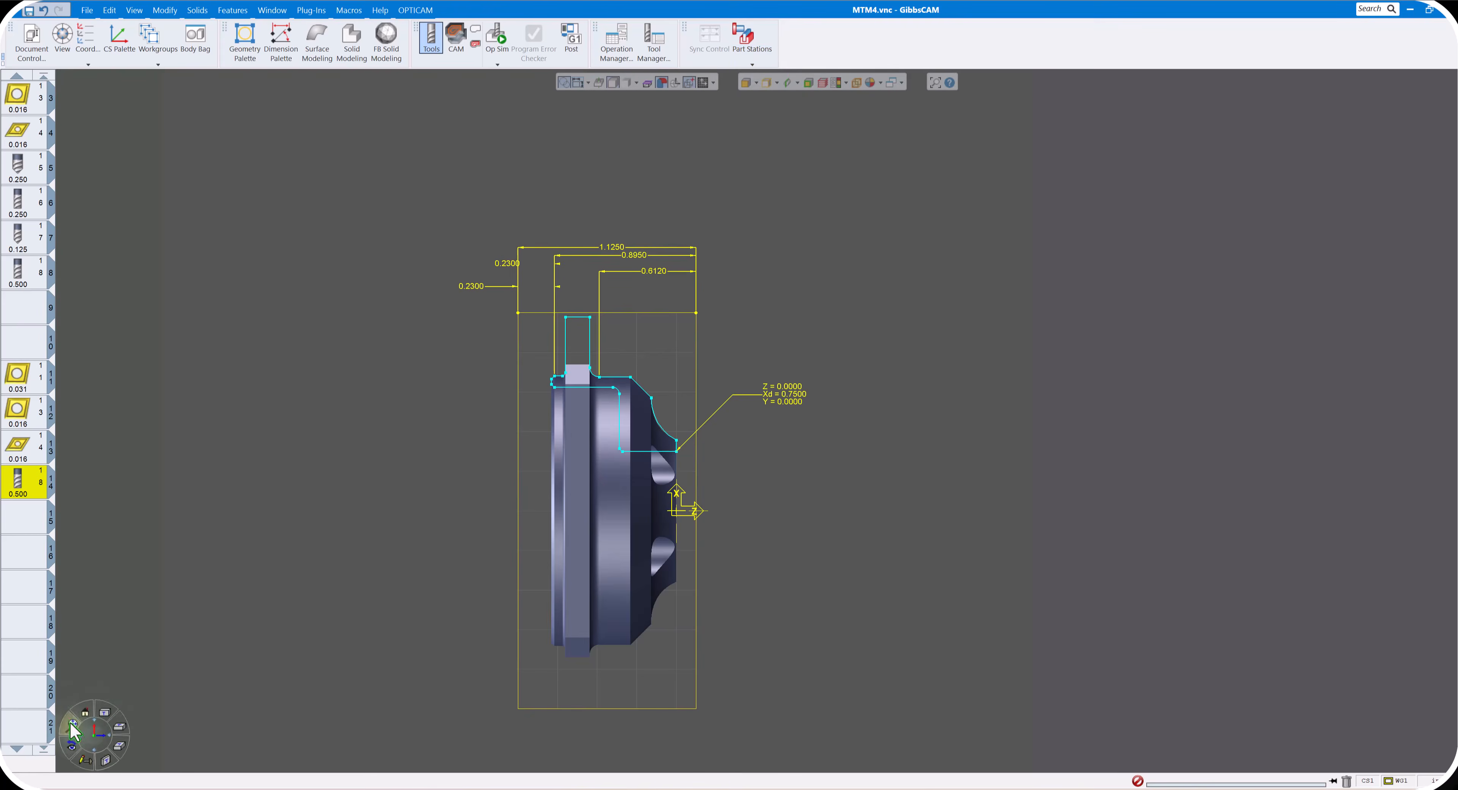
{"action": "left_click", "coordinate": [71, 725]}
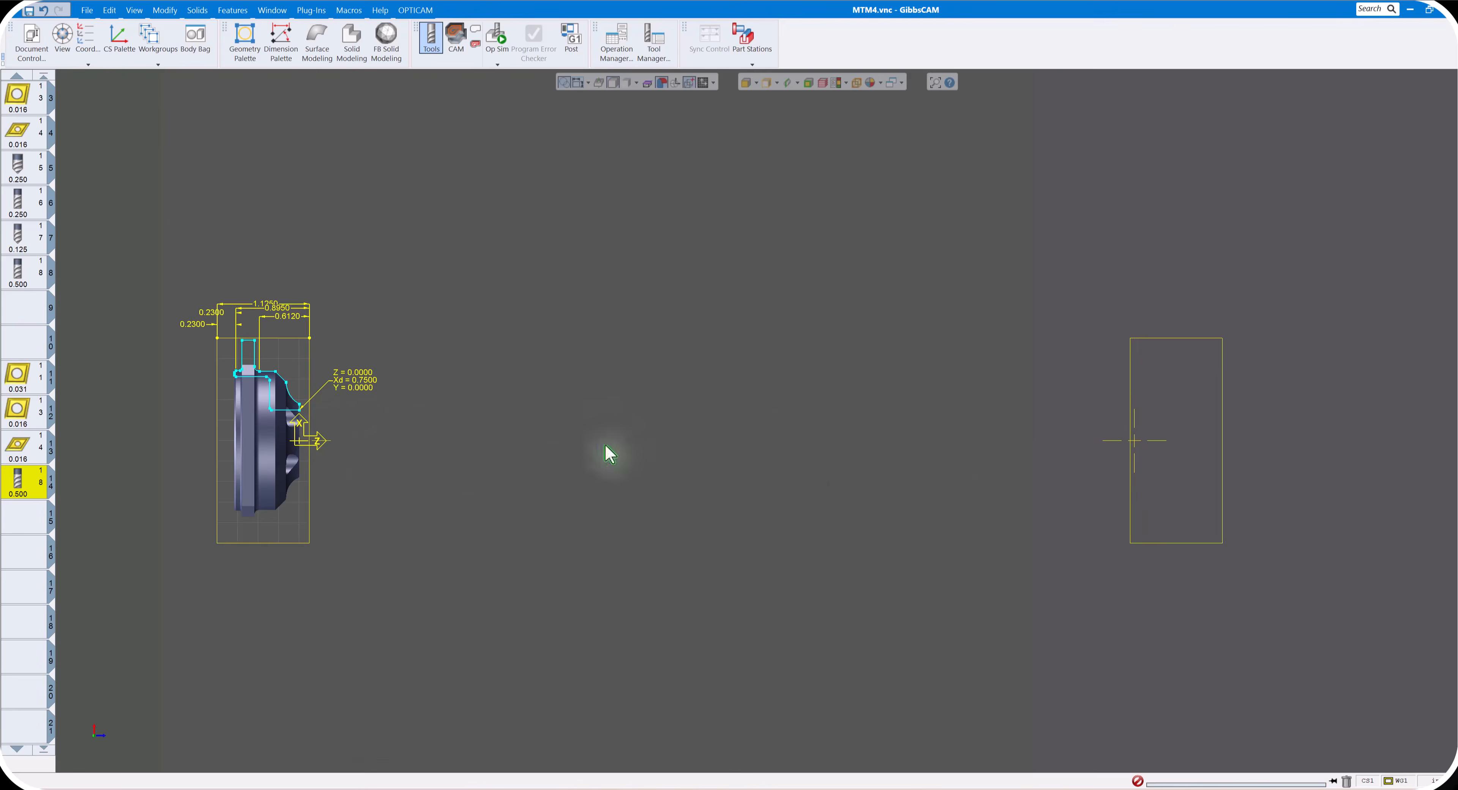
- Set the graphic part face distance to 25 for the sub spindle and refit the view to both workspaces
{"action": "left_click", "coordinate": [31, 41]}
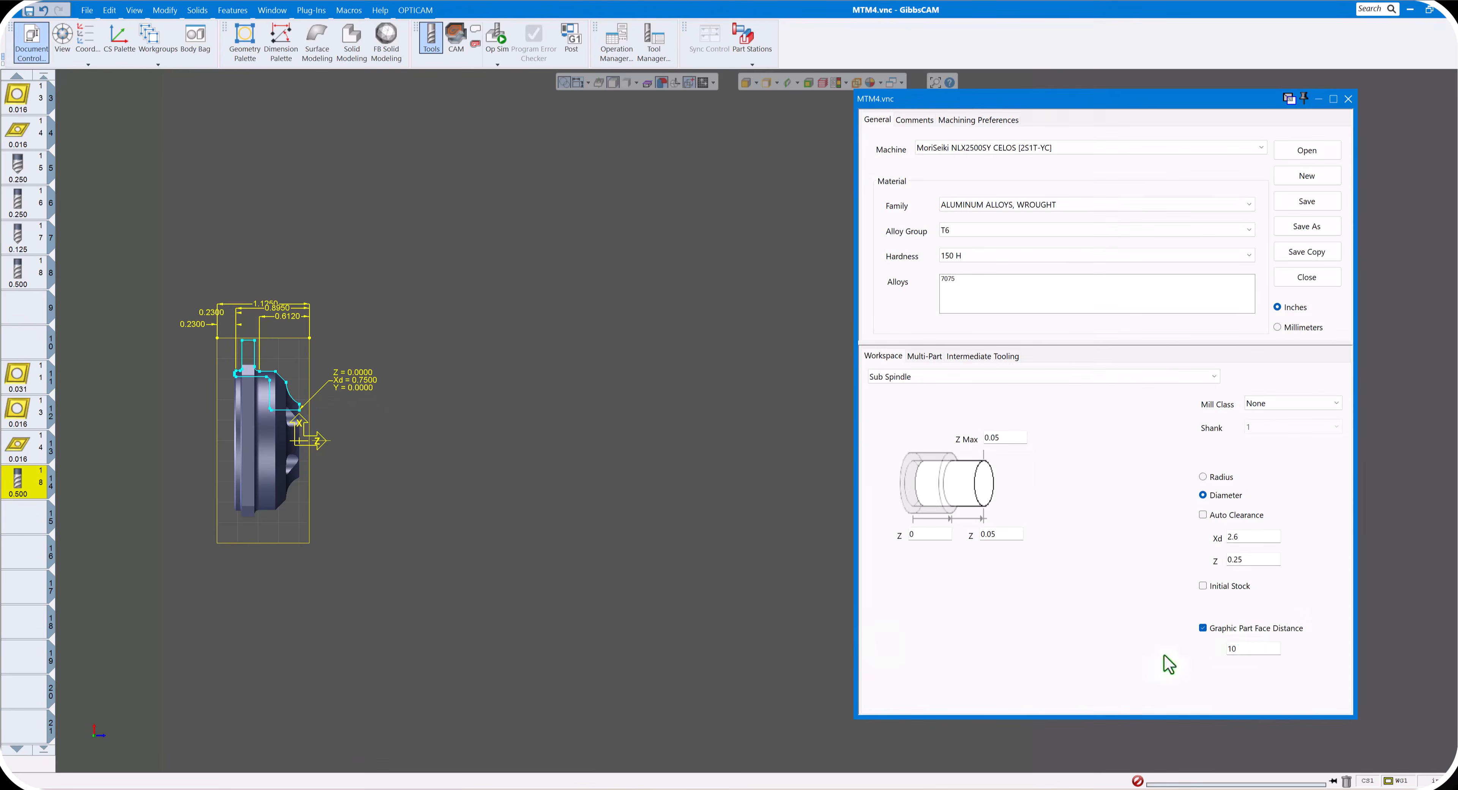
{"action": "left_click_drag", "start_coordinate": [1252, 652], "coordinate": [1191, 654]}
{"action": "type", "text": "25"}
{"action": "left_click", "coordinate": [1349, 98]}
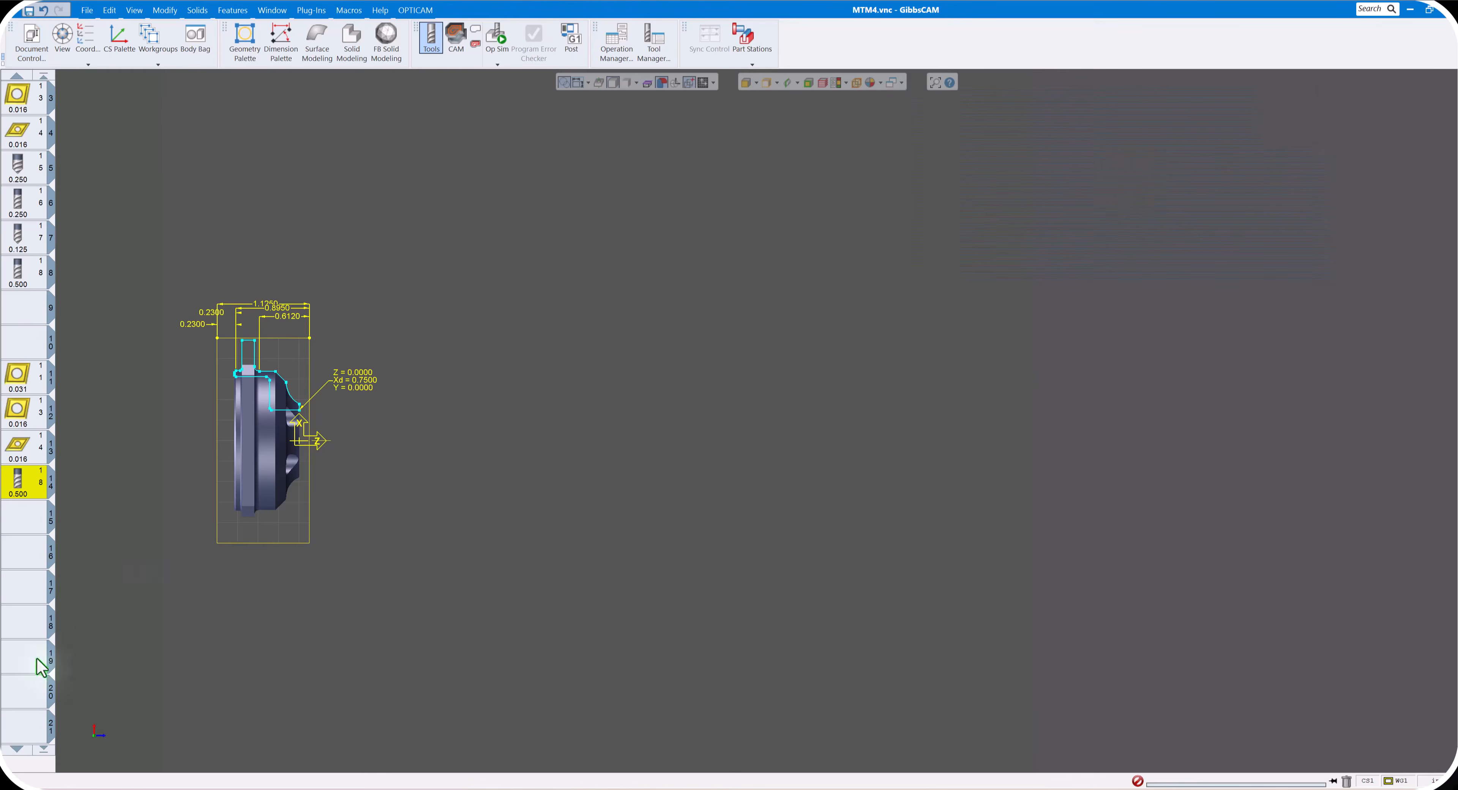
{"action": "left_click", "coordinate": [71, 726]}
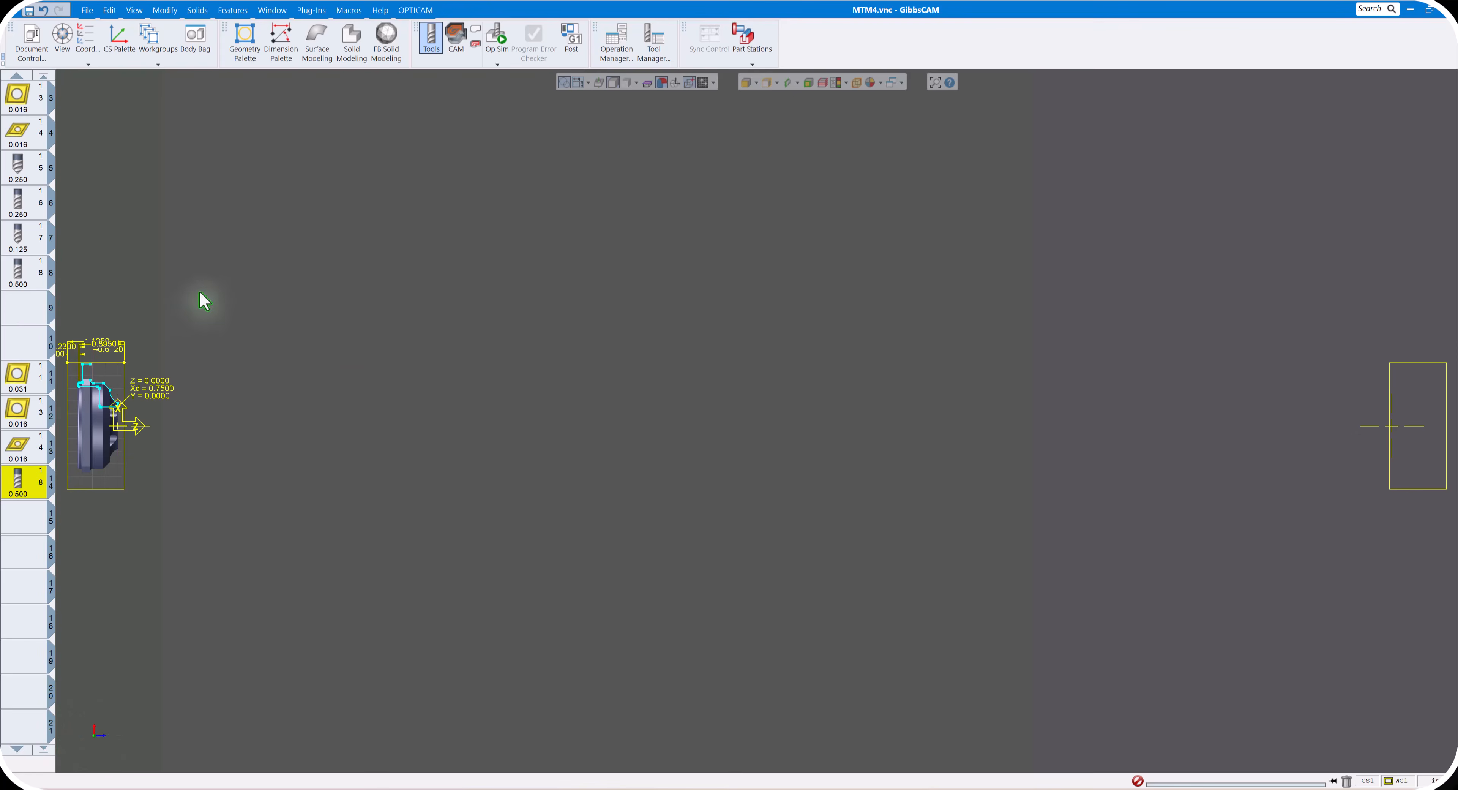
- Examine the spacing between the main spindle part and the sub spindle workspace
{"action": "left_click_drag", "start_coordinate": [199, 292], "coordinate": [21, 518]}
{"action": "scroll", "coordinate": [230, 542], "scroll_direction": "down", "scroll_amount": 2}
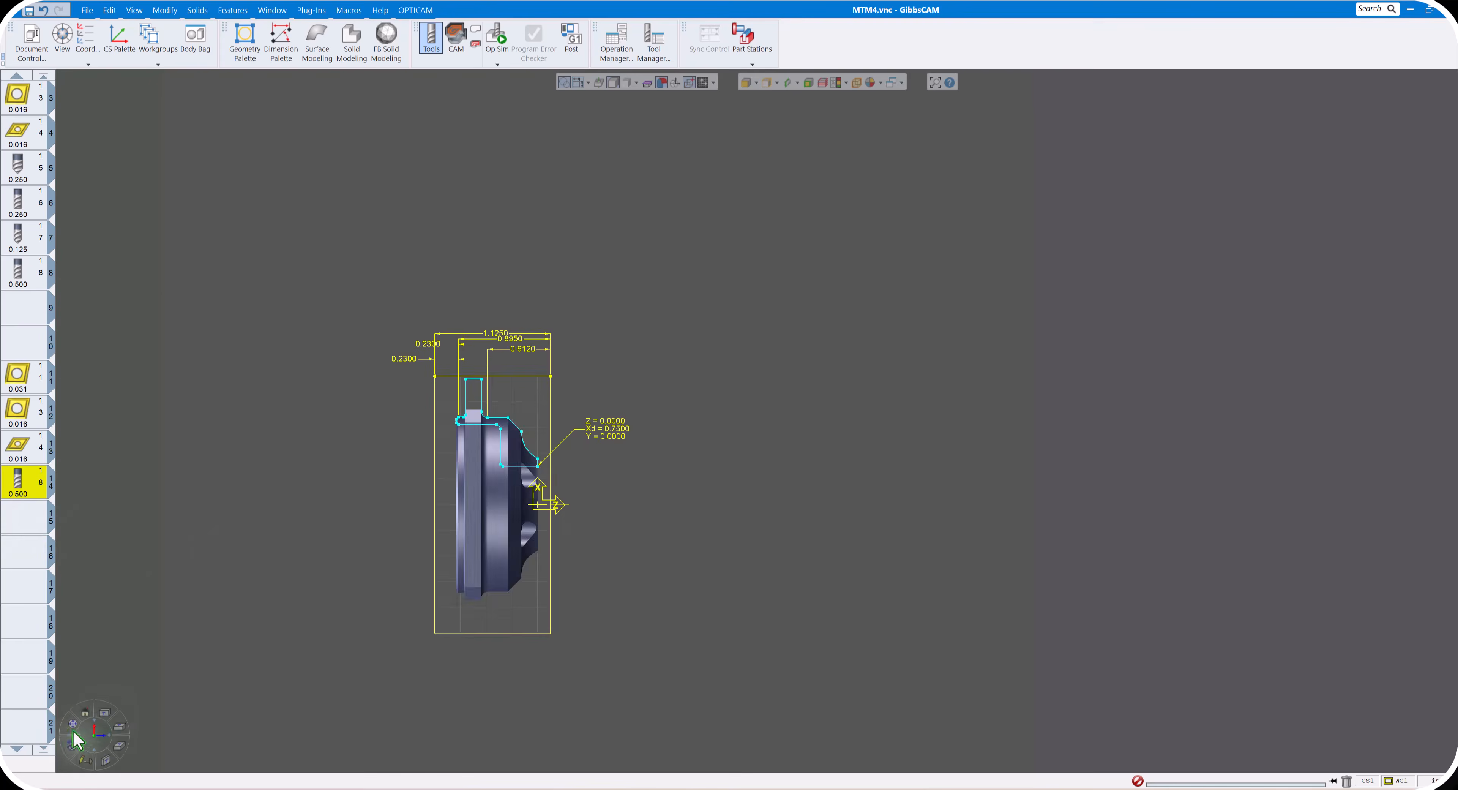
{"action": "left_click", "coordinate": [70, 726]}
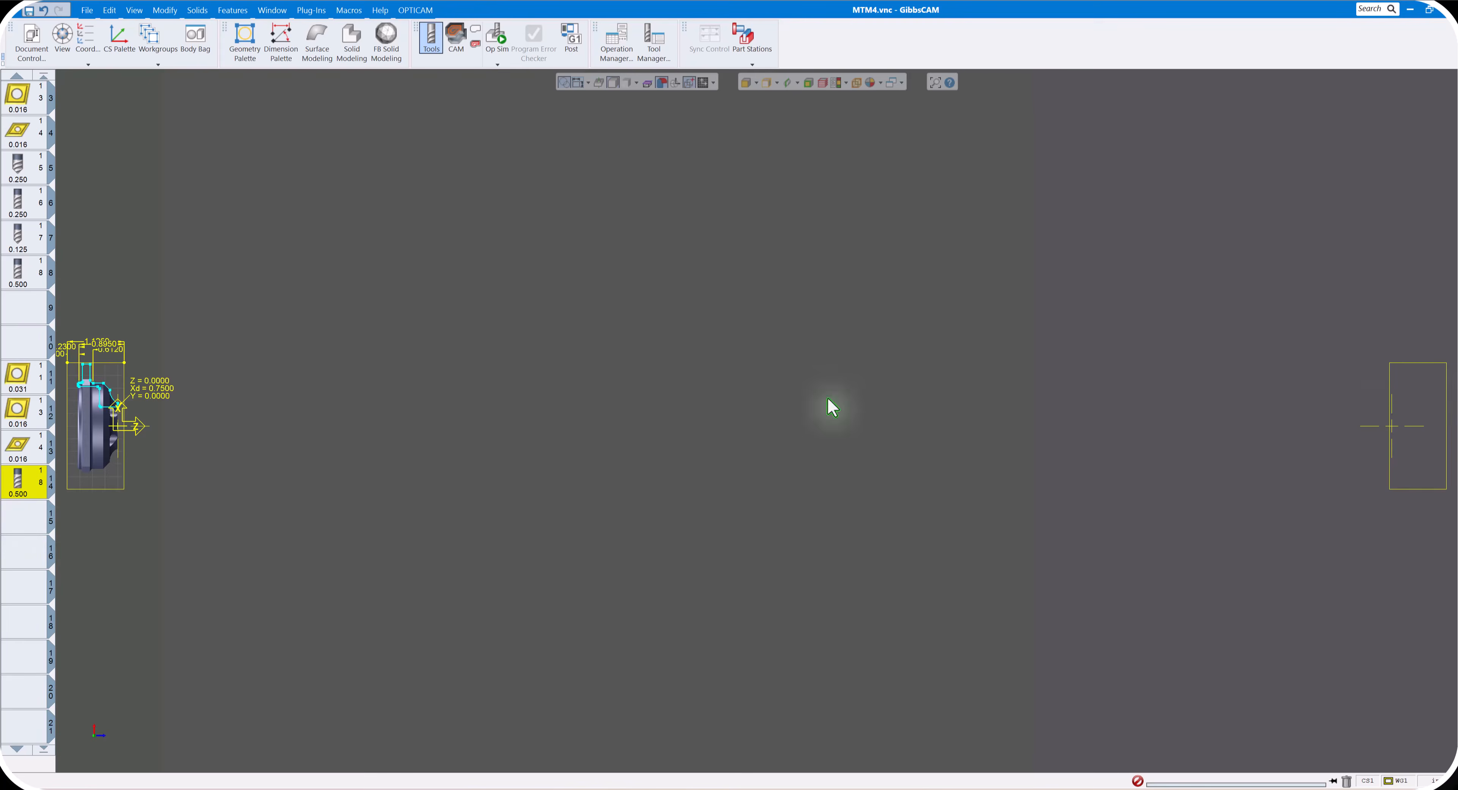
{"action": "left_click", "coordinate": [751, 63]}
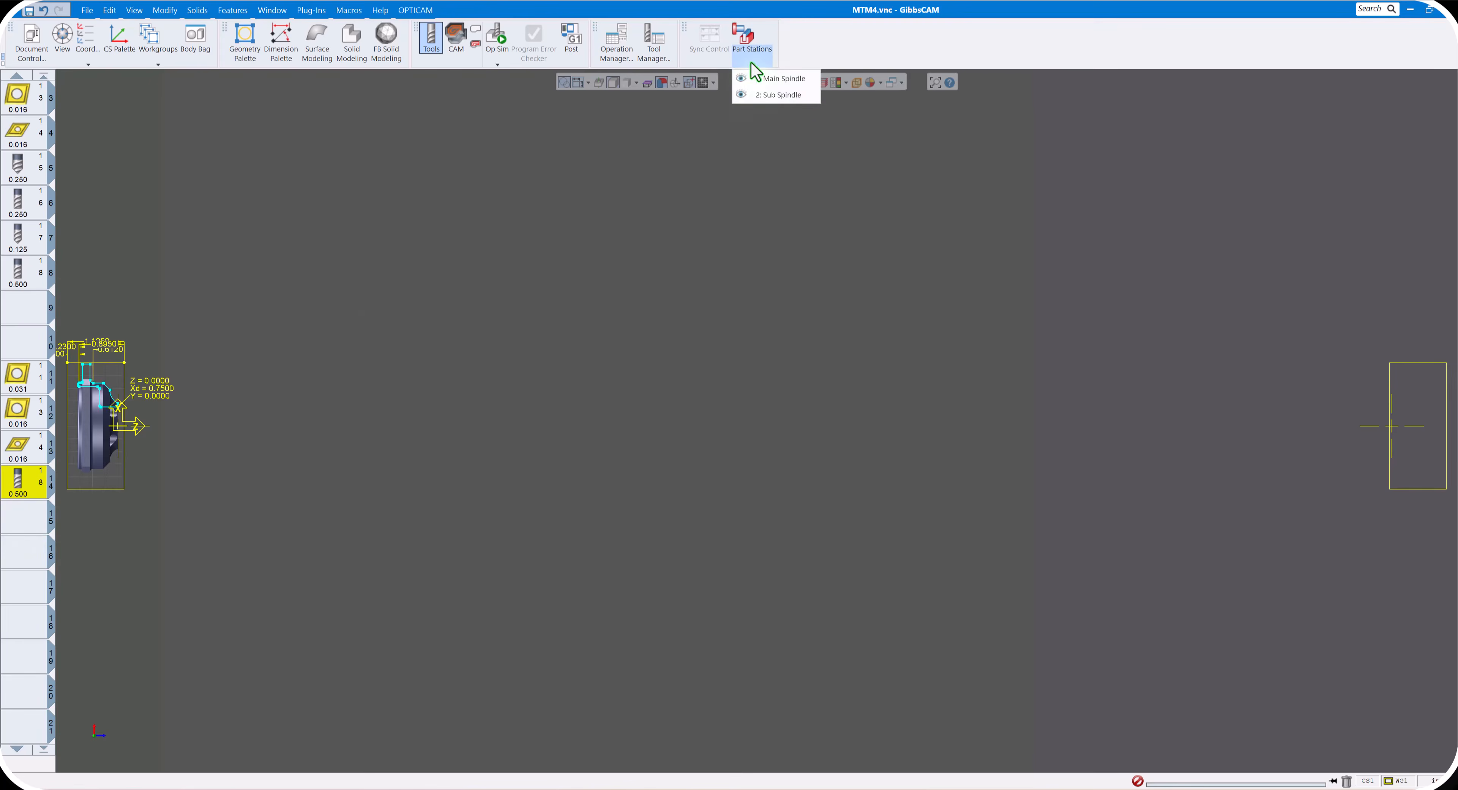
{"action": "scroll", "coordinate": [452, 335], "scroll_direction": "down", "scroll_amount": 3}
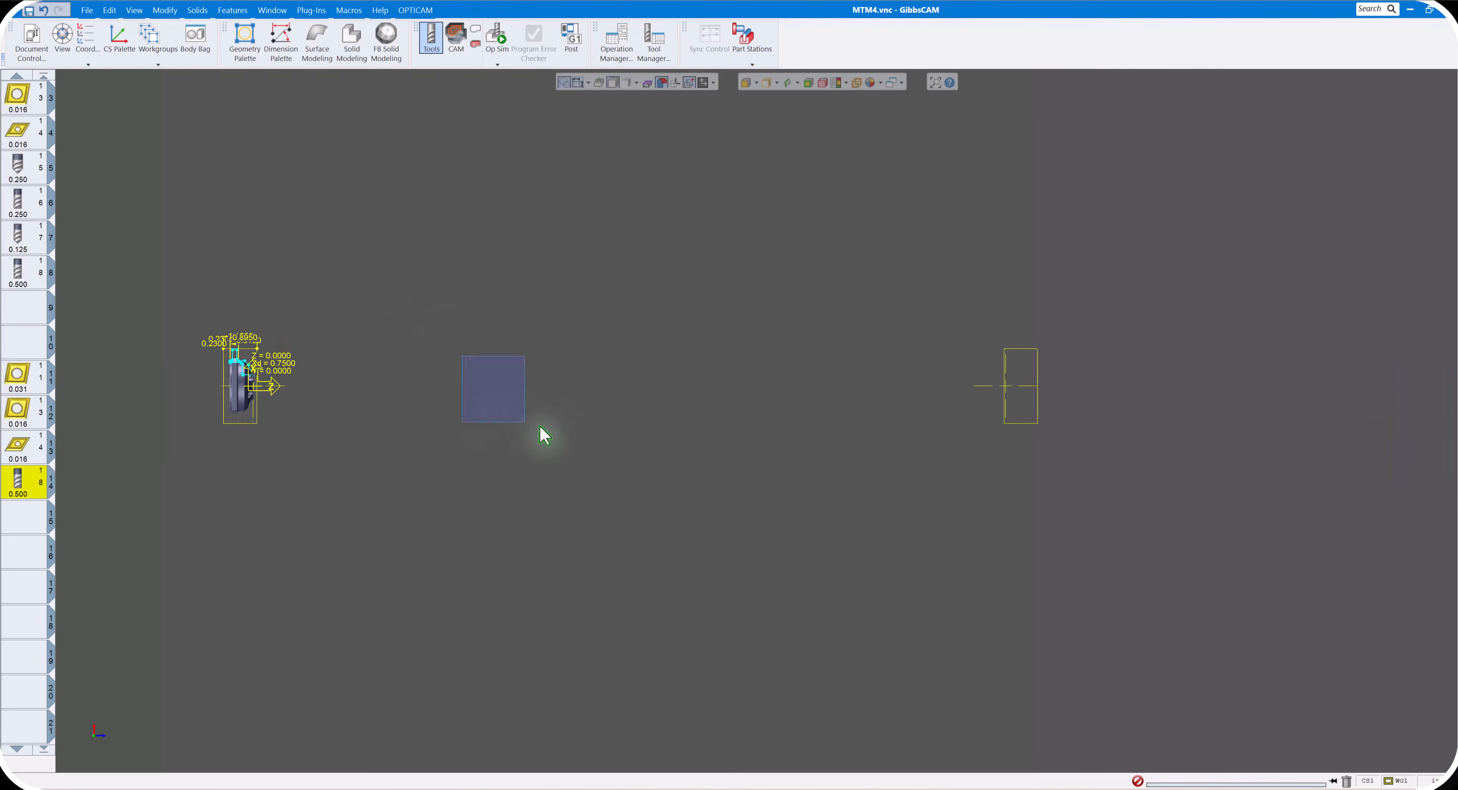
{"action": "left_click_drag", "start_coordinate": [539, 426], "coordinate": [561, 429]}
{"action": "left_click", "coordinate": [73, 725]}
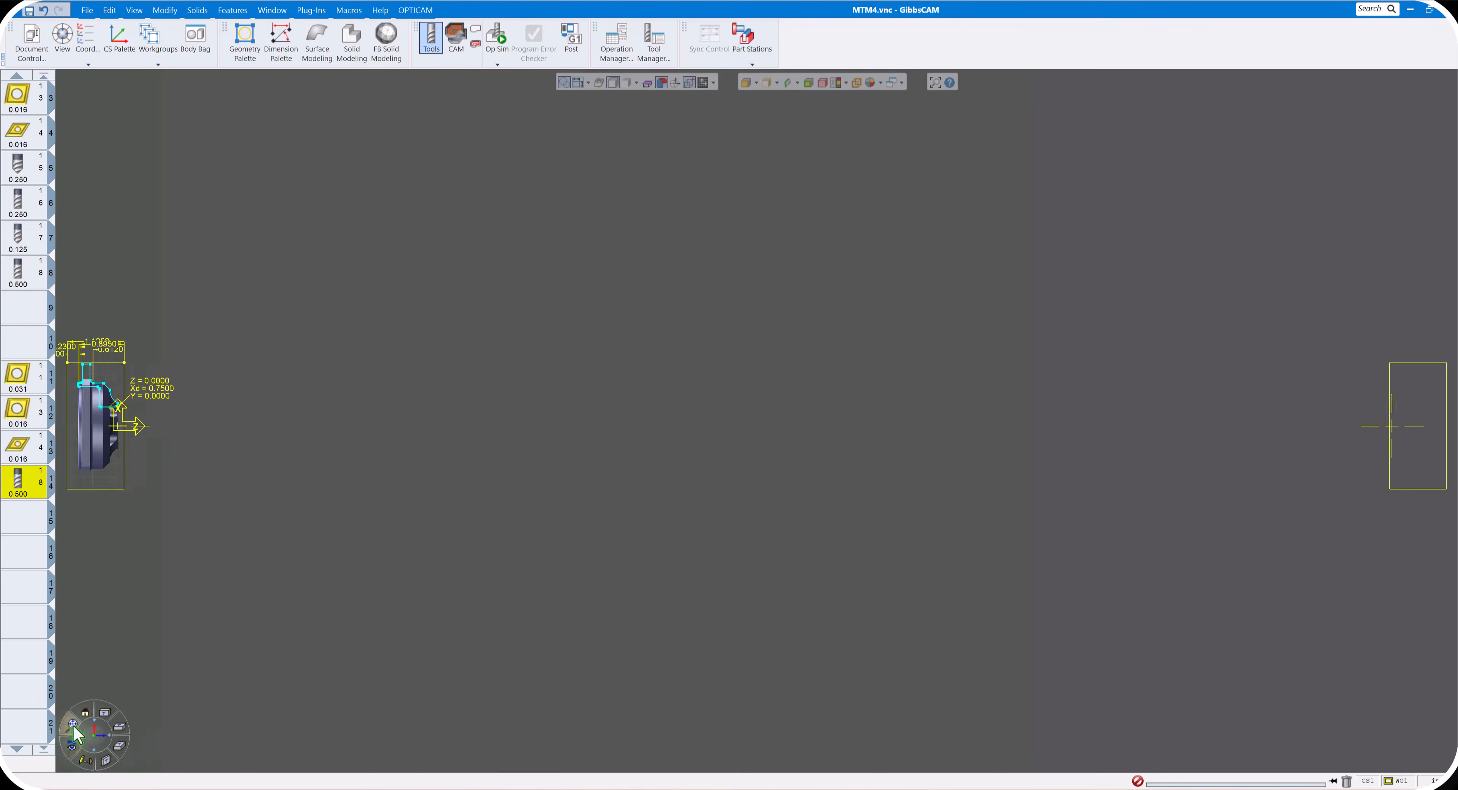
{"action": "scroll", "coordinate": [517, 442], "scroll_direction": "down", "scroll_amount": 2}
{"action": "middle_click_drag", "start_coordinate": [500, 468], "coordinate": [560, 402]}
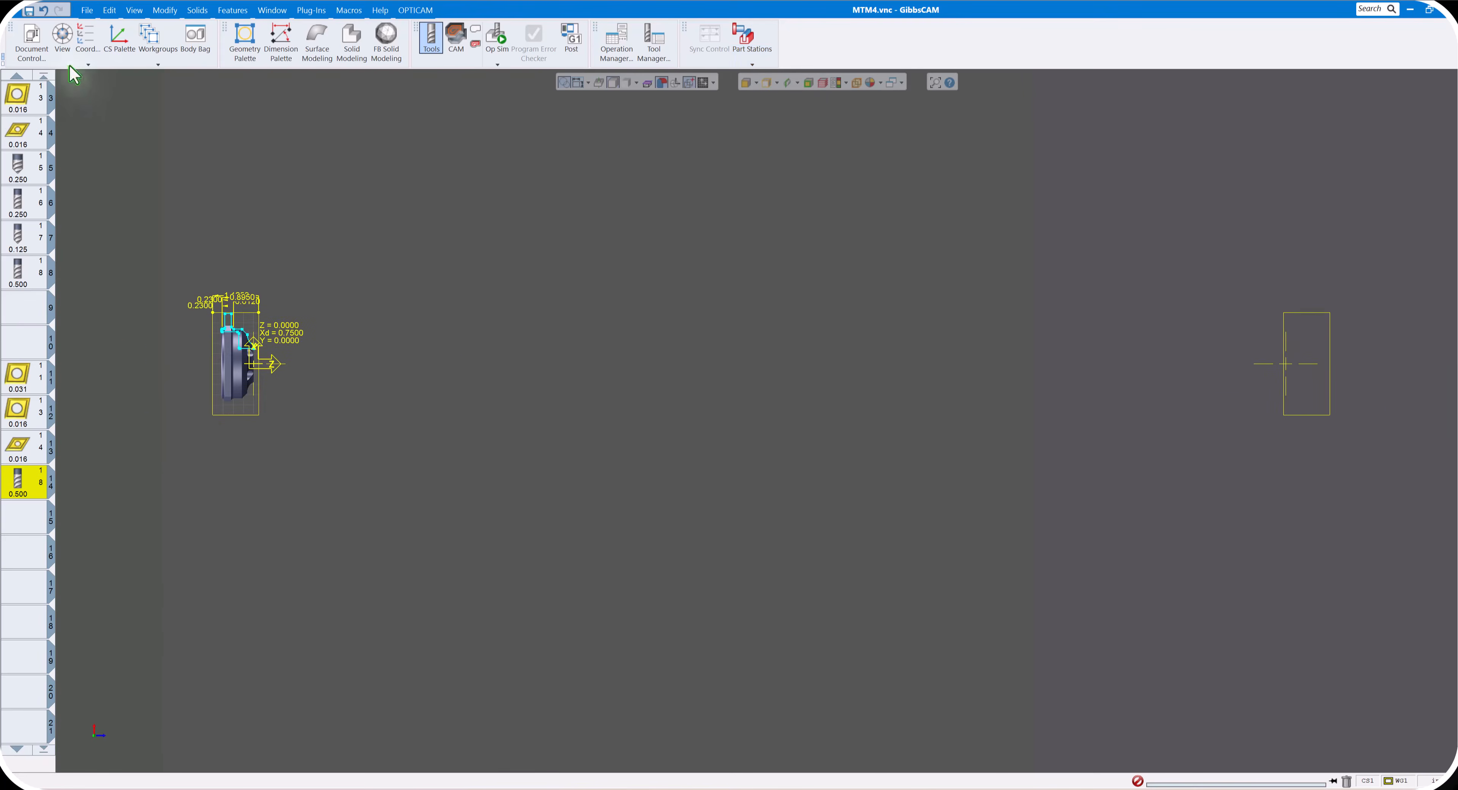
- Set the graphic part face distance back to 10 in the document setup and close it
{"action": "left_click", "coordinate": [32, 42]}
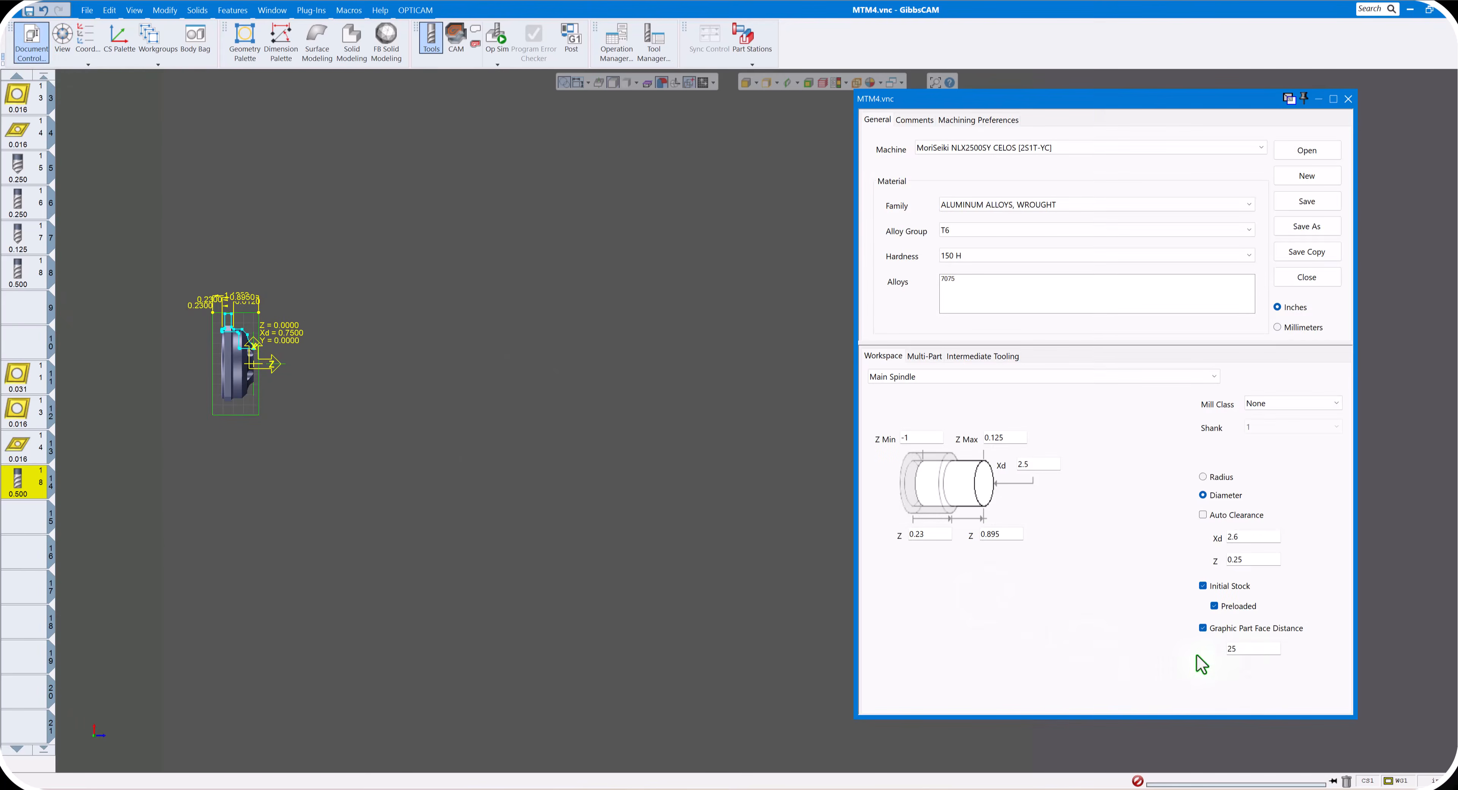
{"action": "left_click_drag", "start_coordinate": [1161, 100], "coordinate": [855, 286]}
{"action": "left_click_drag", "start_coordinate": [870, 338], "coordinate": [889, 439]}
{"action": "middle_click_drag", "start_coordinate": [947, 348], "coordinate": [1252, 331]}
{"action": "middle_click_drag", "start_coordinate": [681, 367], "coordinate": [907, 361]}
{"action": "middle_click_drag", "start_coordinate": [1227, 367], "coordinate": [674, 256]}
{"action": "left_click_drag", "start_coordinate": [776, 432], "coordinate": [672, 191]}
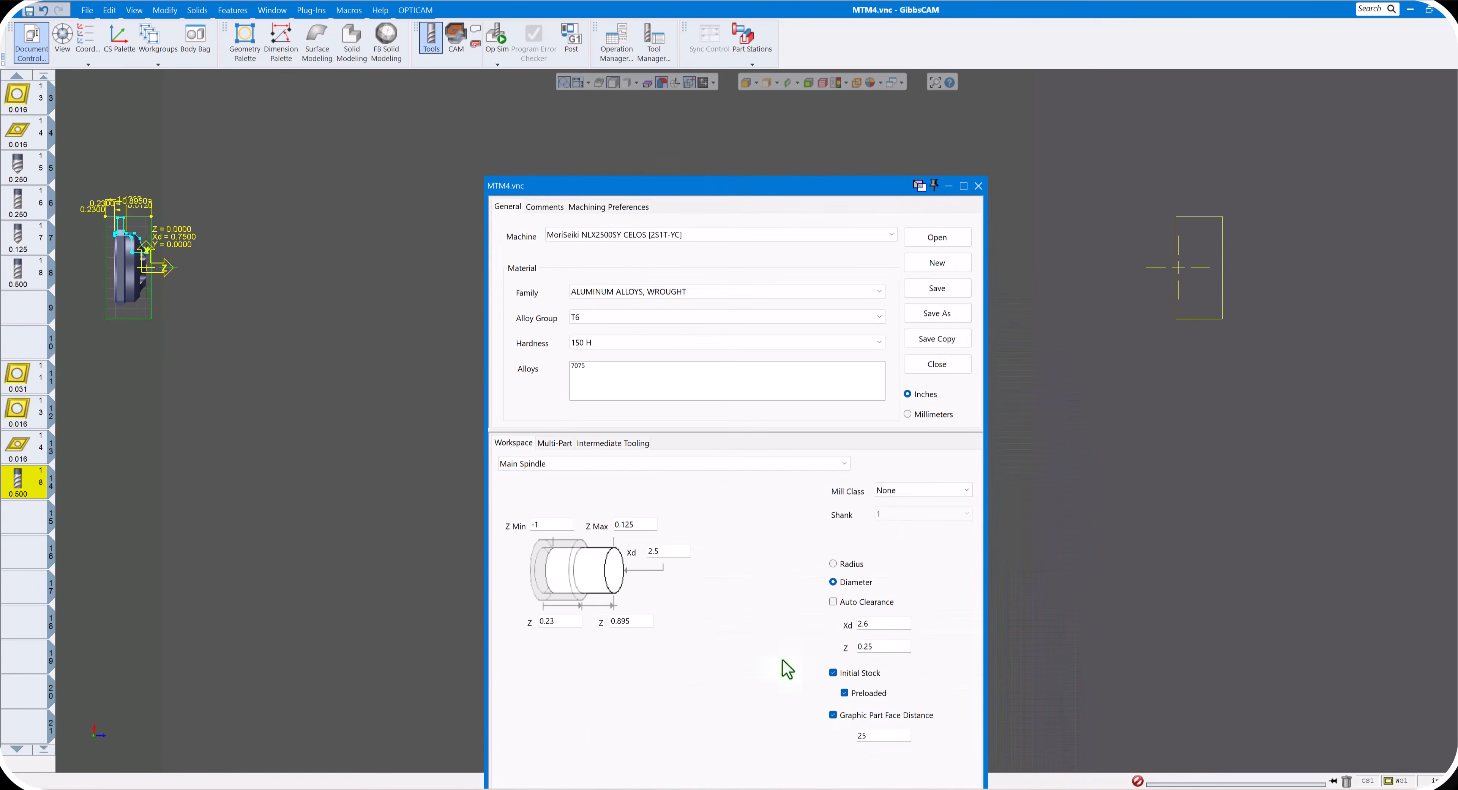
{"action": "left_click_drag", "start_coordinate": [878, 736], "coordinate": [820, 730]}
{"action": "type", "text": "10"}
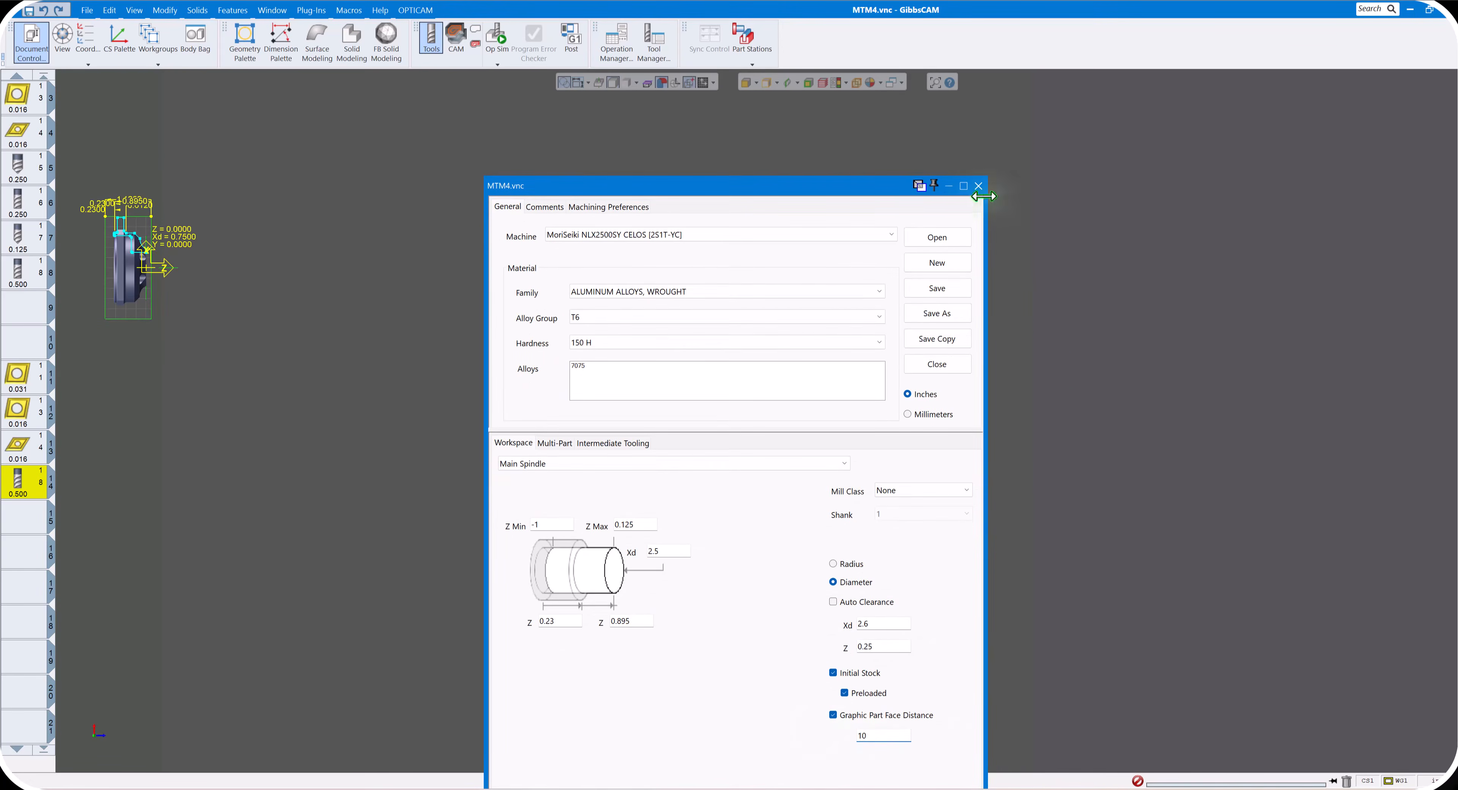
{"action": "left_click", "coordinate": [979, 186]}
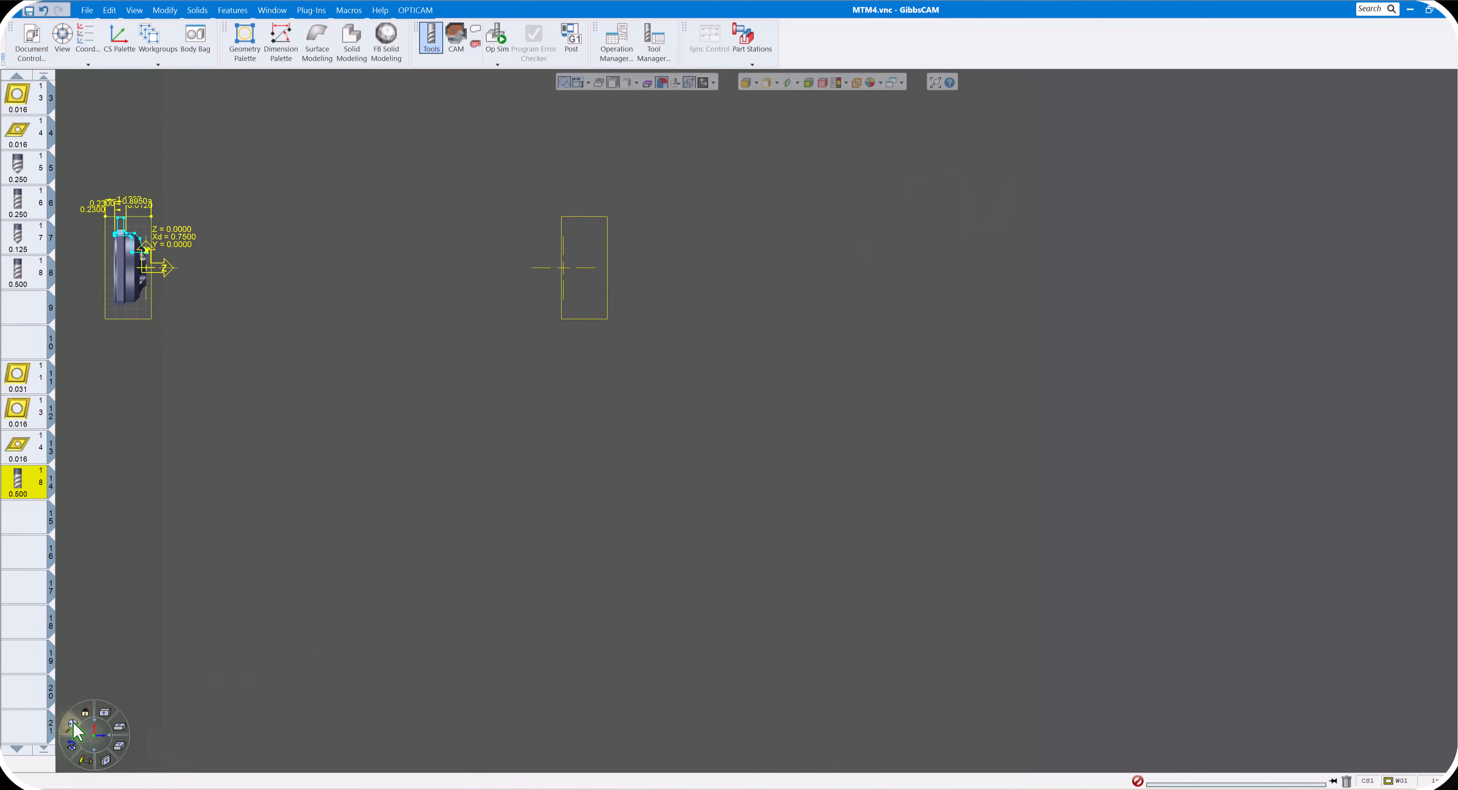
- Hide the sub spindle part station and the dimensions around the main spindle part
{"action": "left_click", "coordinate": [74, 724]}
{"action": "scroll", "coordinate": [644, 477], "scroll_direction": "down", "scroll_amount": 2}
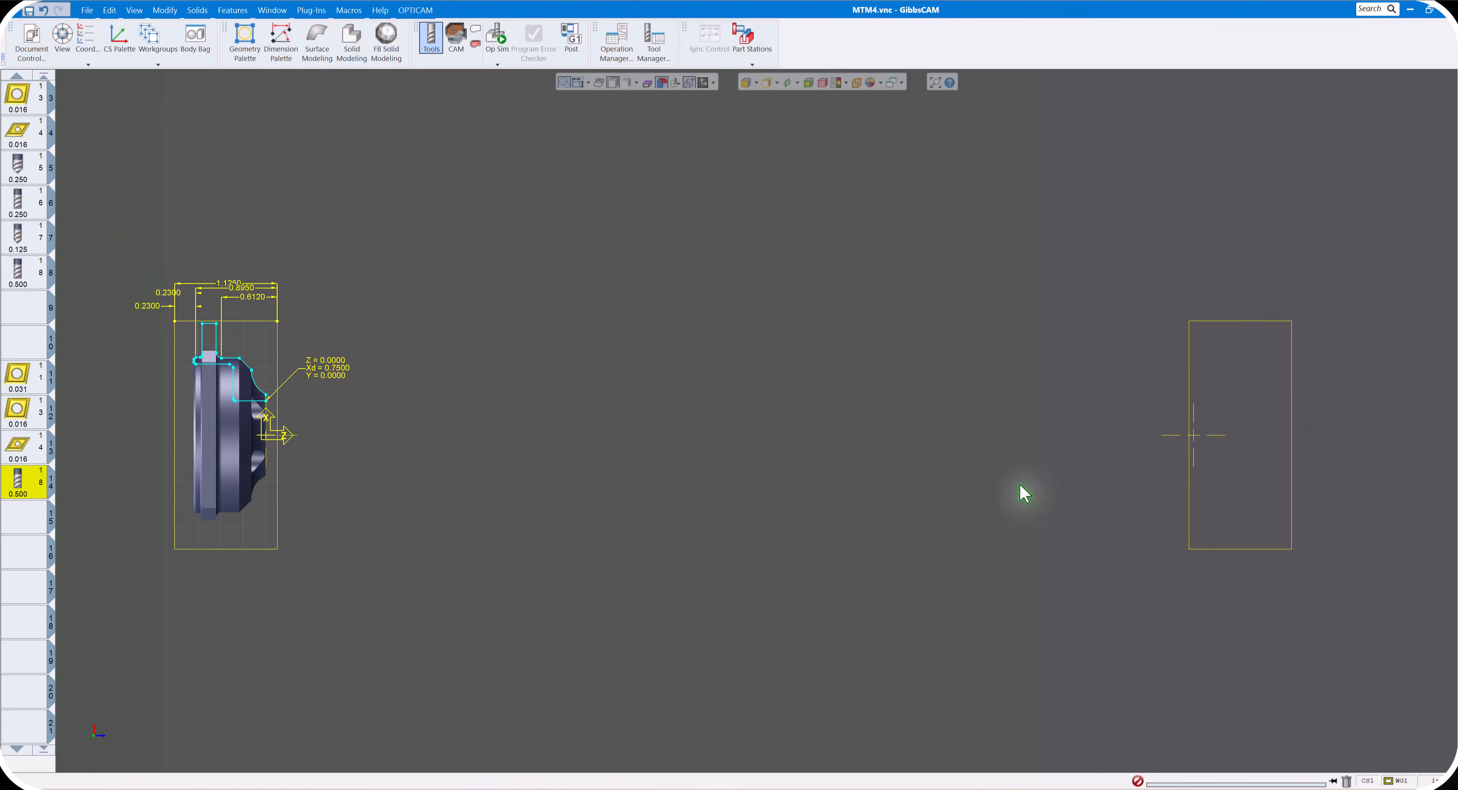
{"action": "scroll", "coordinate": [1025, 494], "scroll_direction": "down", "scroll_amount": 1}
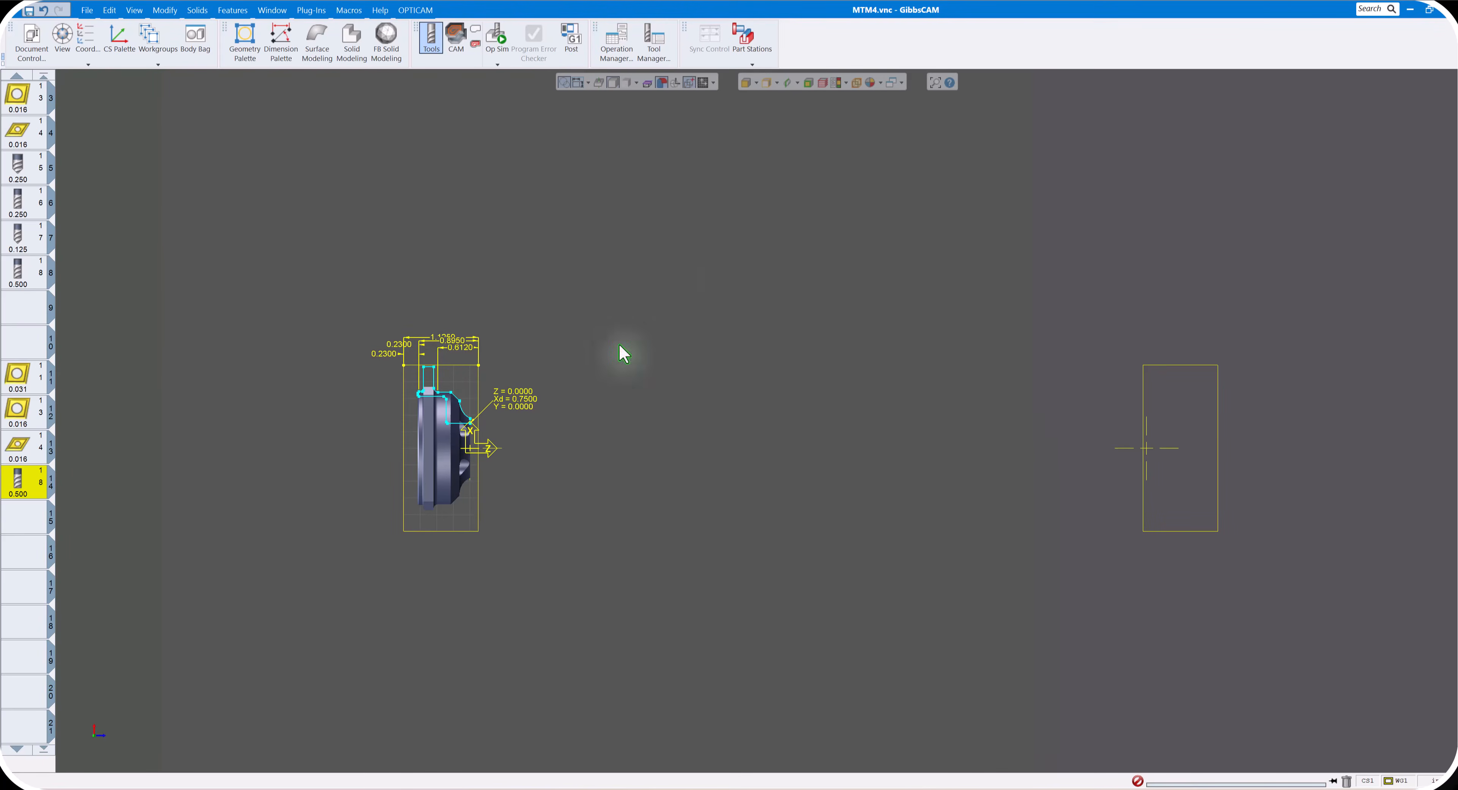
{"action": "left_click", "coordinate": [752, 64]}
{"action": "left_click", "coordinate": [777, 95]}
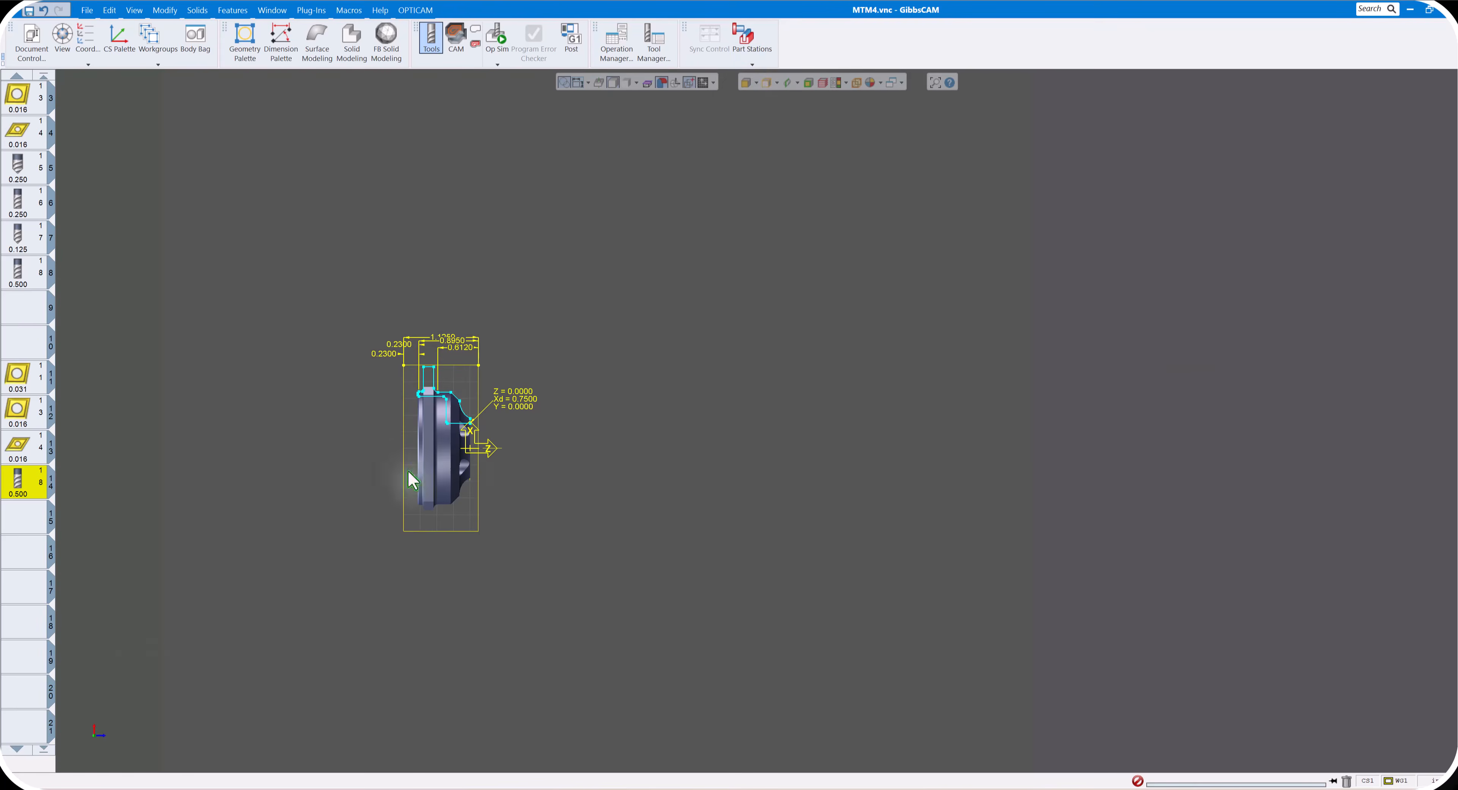
{"action": "mouse_move", "coordinate": [77, 734]}
{"action": "scroll", "coordinate": [546, 526], "scroll_direction": "down", "scroll_amount": 5}
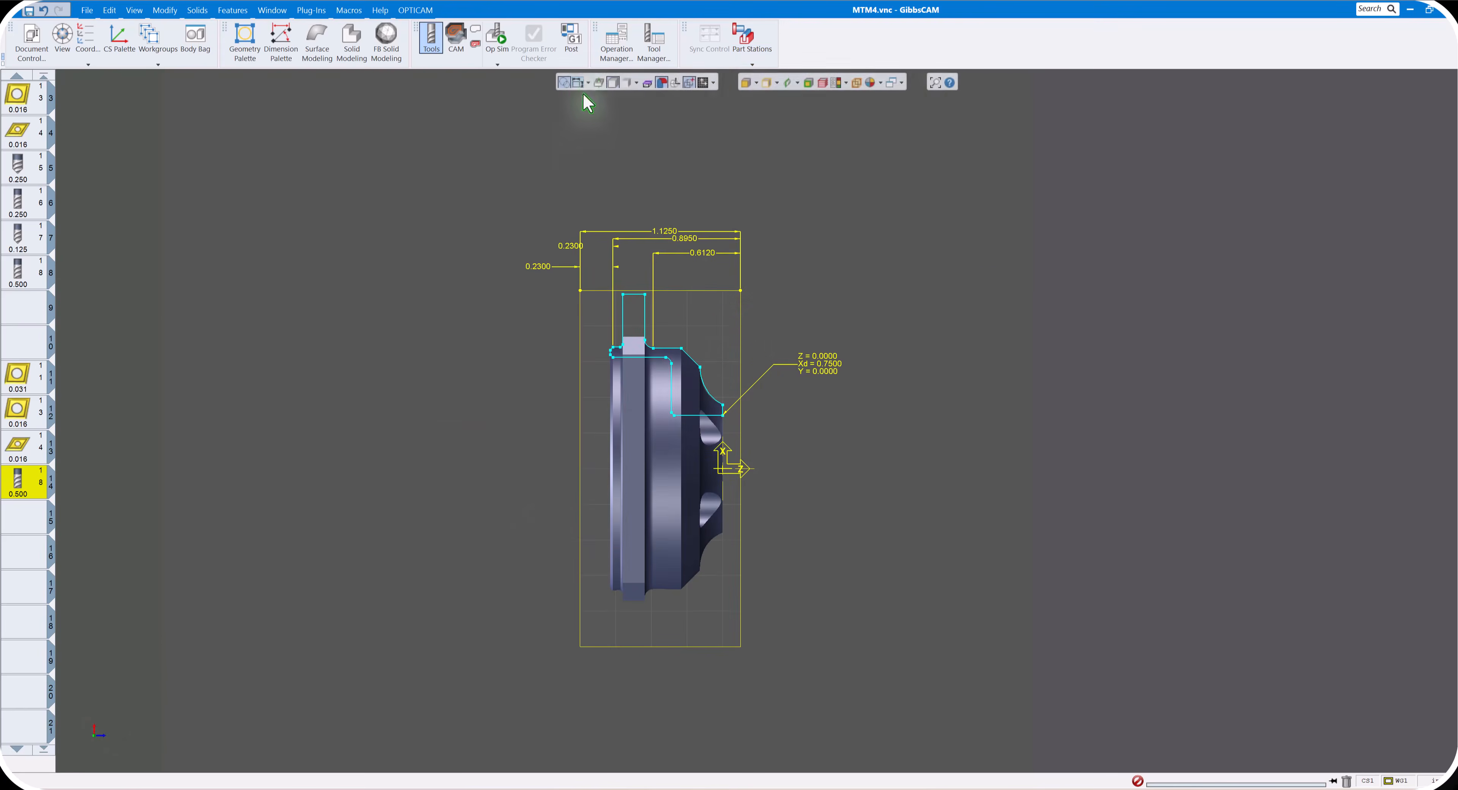
{"action": "left_click", "coordinate": [577, 82]}
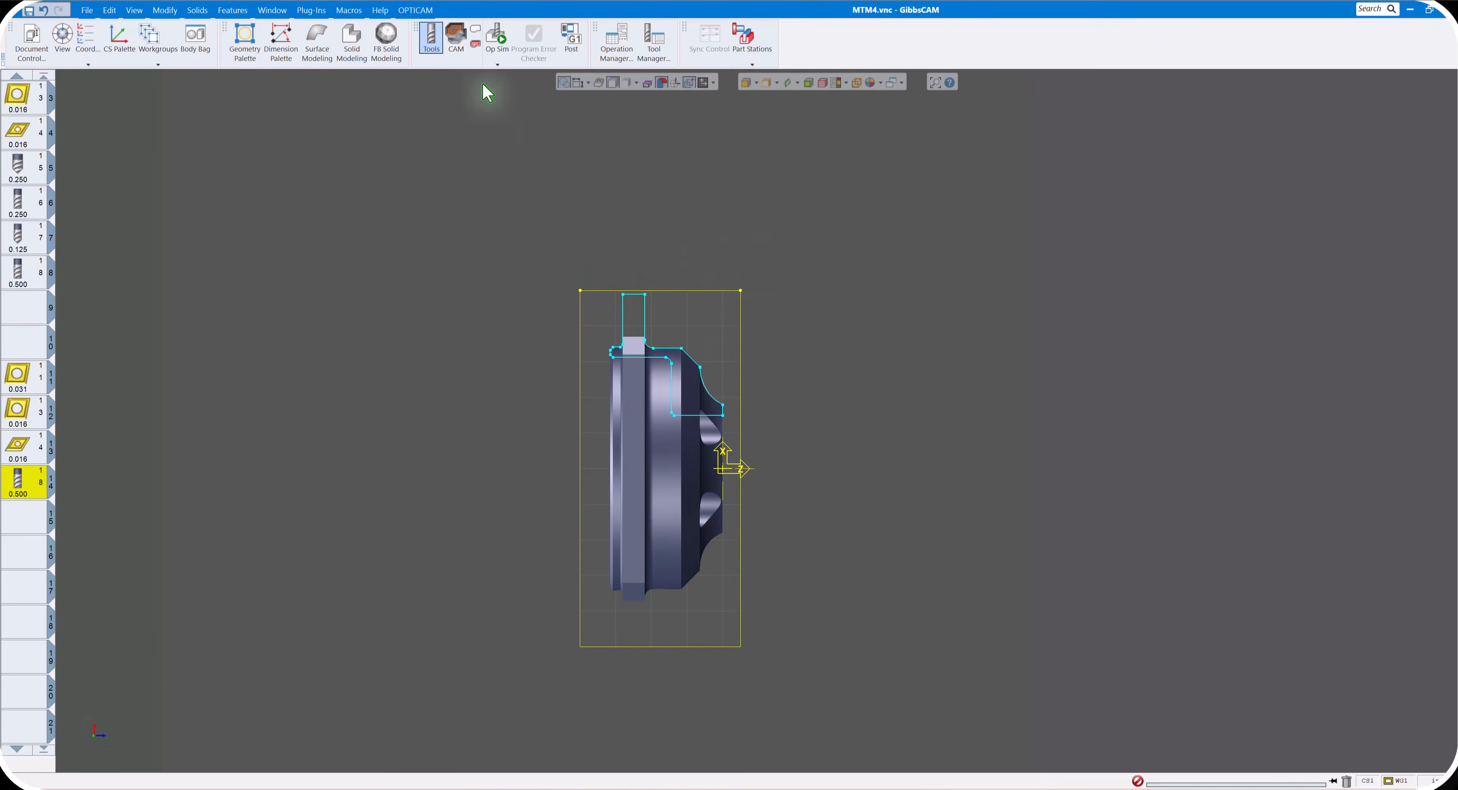
- Create a turning rough process in the first process slot using tool 1, the main spindle rough face and OD tool
{"action": "left_click", "coordinate": [459, 43]}
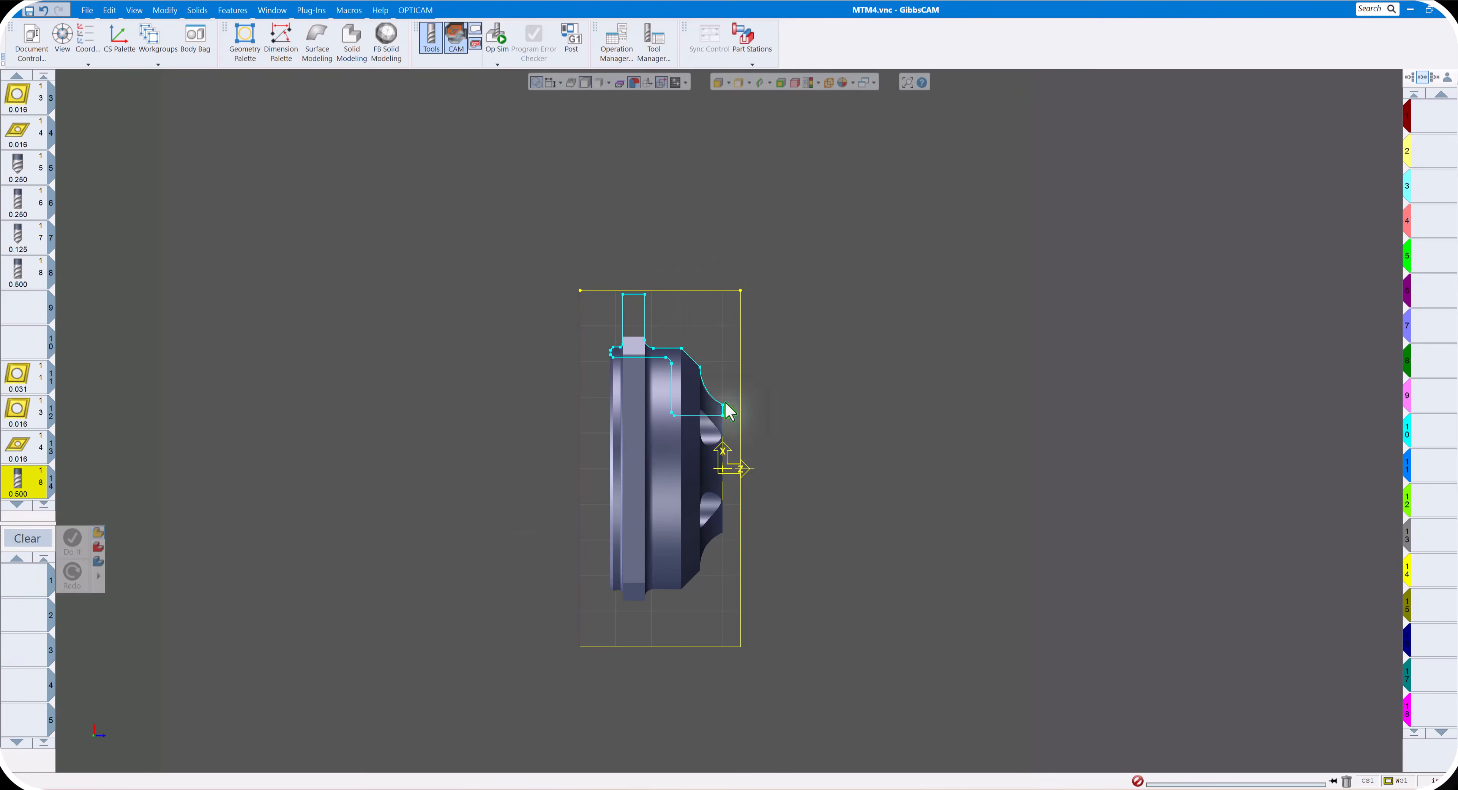
{"action": "left_click", "coordinate": [21, 592]}
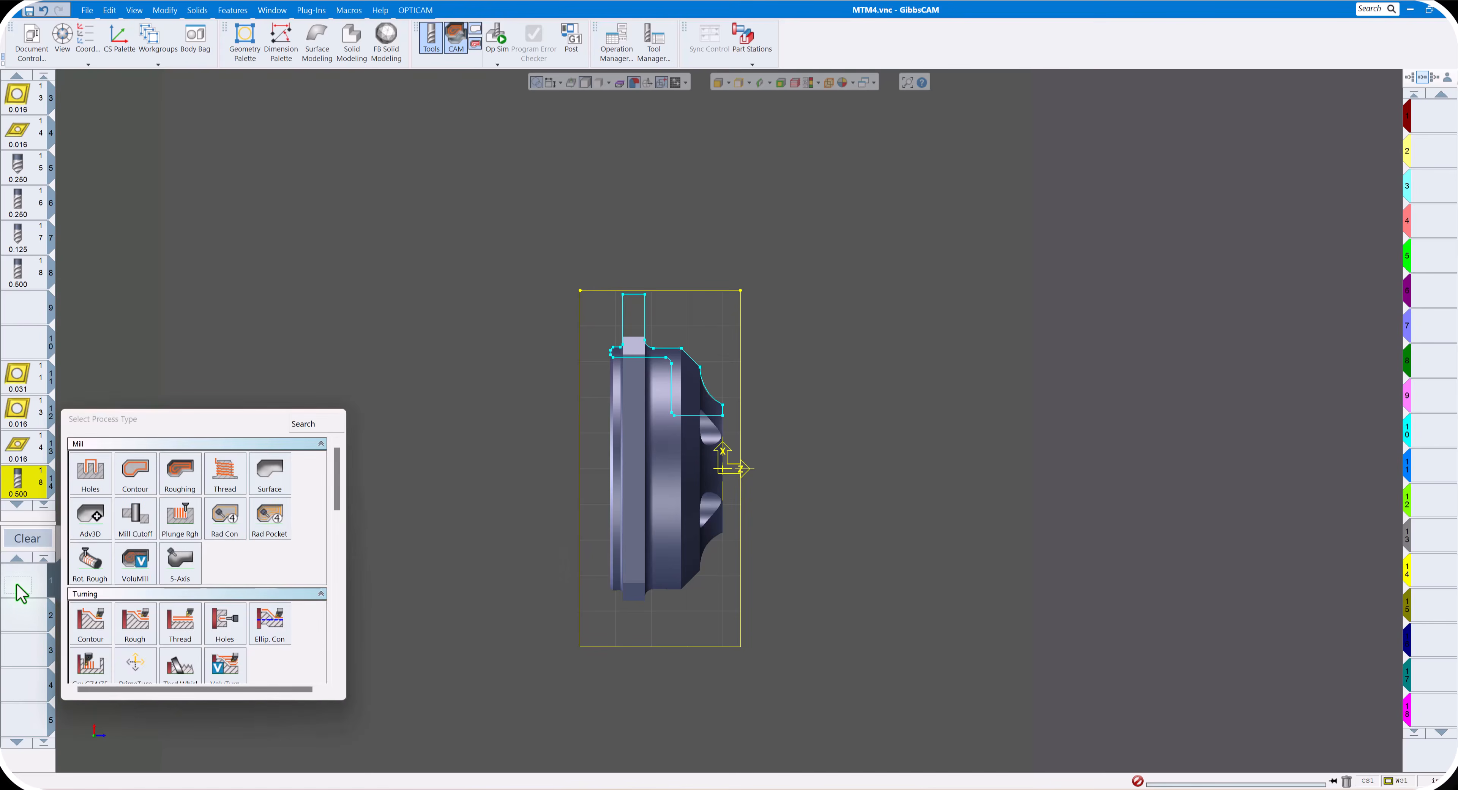
{"action": "left_click", "coordinate": [136, 624]}
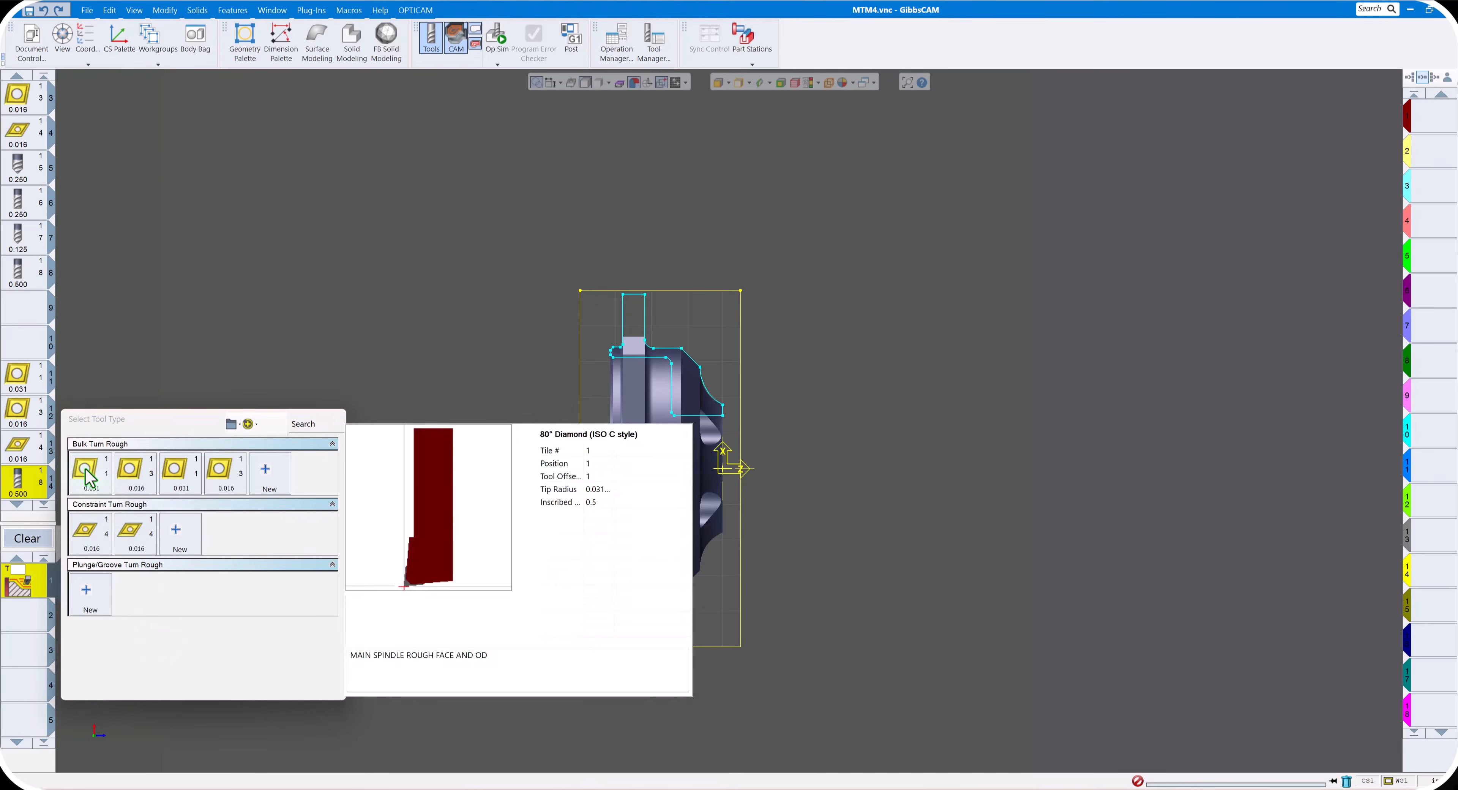
{"action": "left_click", "coordinate": [87, 477]}
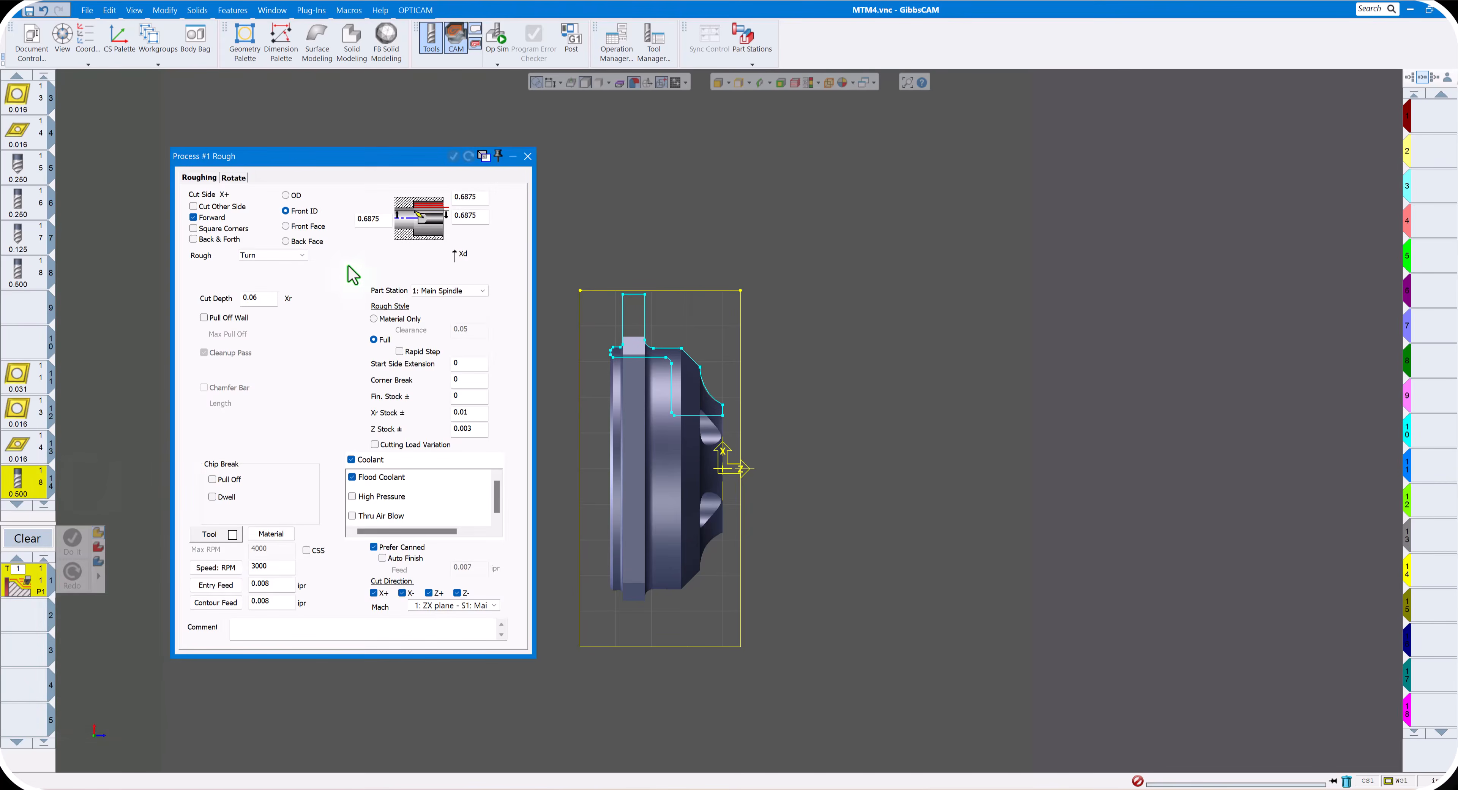
- Set the roughing process to Front Face with a cut depth of 0.05, Xr stock of 0 and constant surface speed (CSS) enabled
{"action": "left_click", "coordinate": [306, 227]}
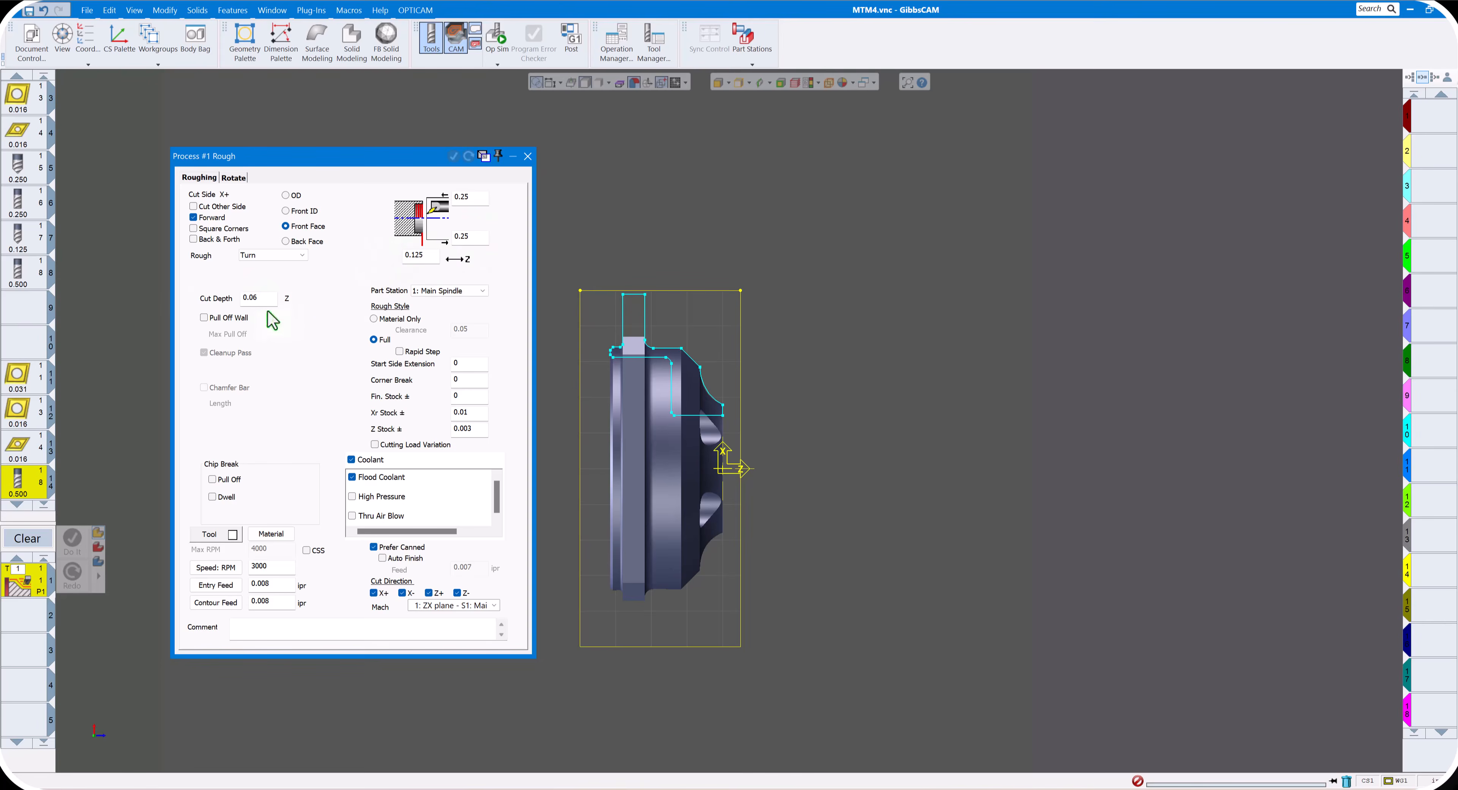
{"action": "left_click_drag", "start_coordinate": [265, 301], "coordinate": [210, 297]}
{"action": "left_click", "coordinate": [476, 412]}
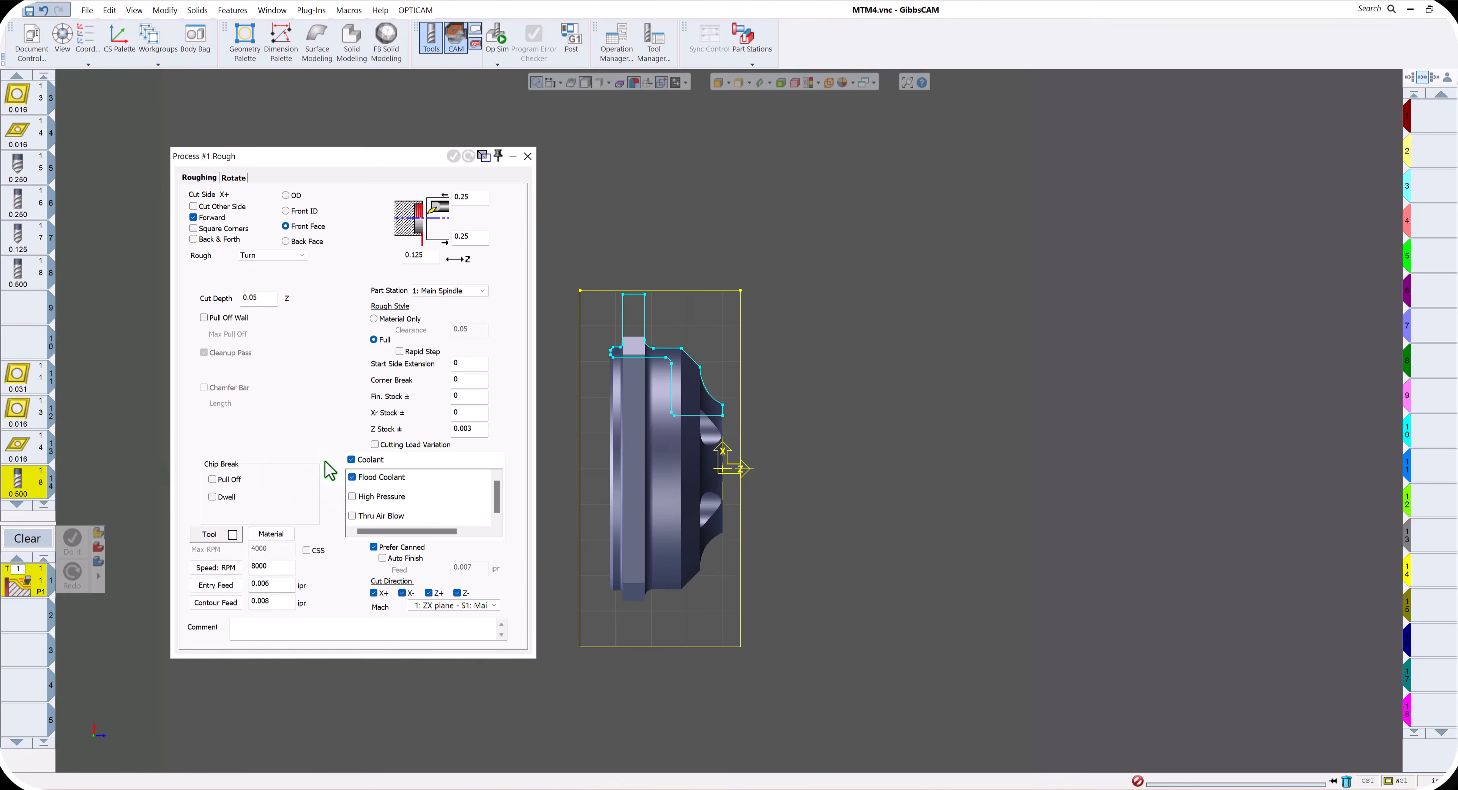
{"action": "left_click", "coordinate": [31, 39]}
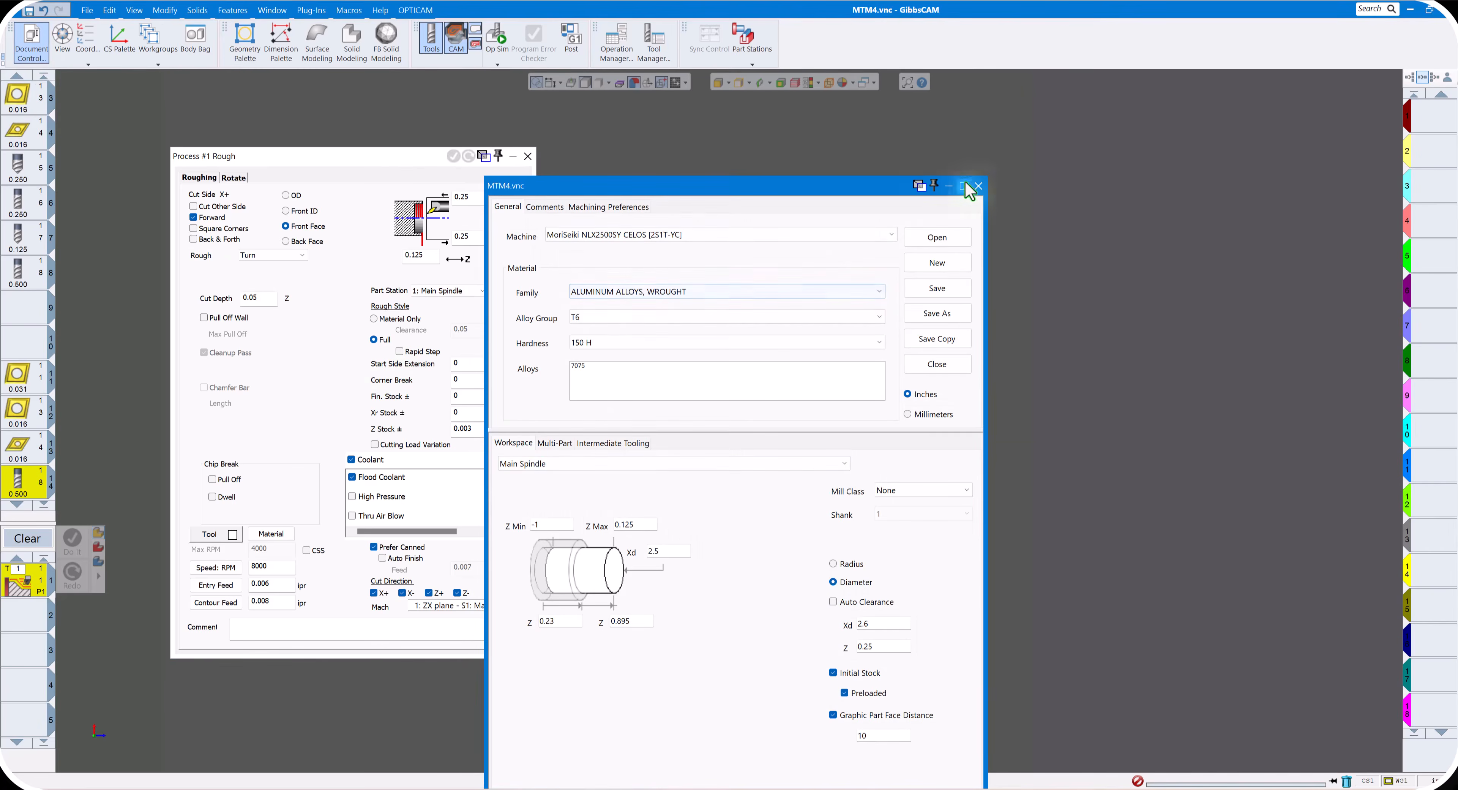
{"action": "left_click", "coordinate": [978, 186]}
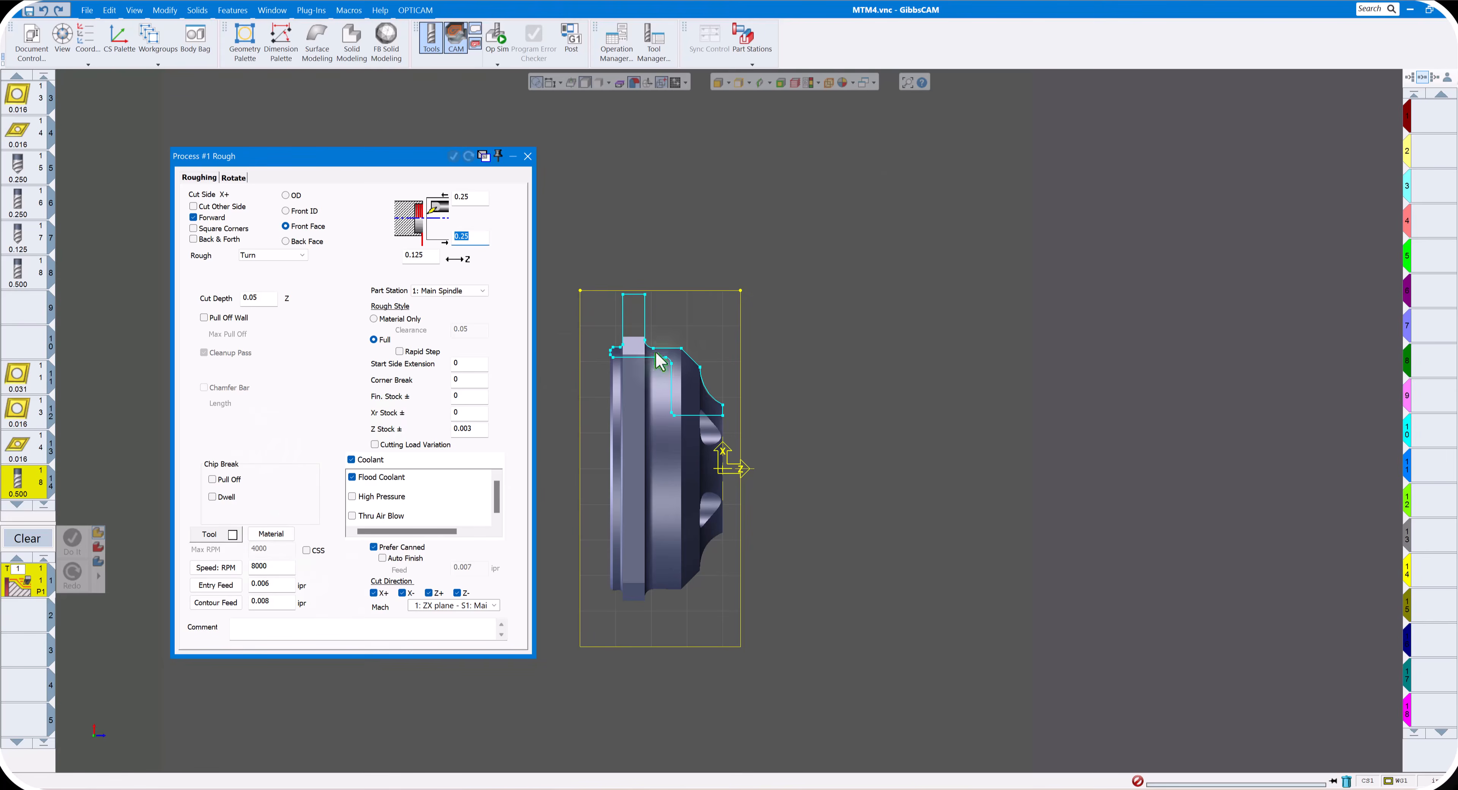
{"action": "left_click", "coordinate": [306, 550]}
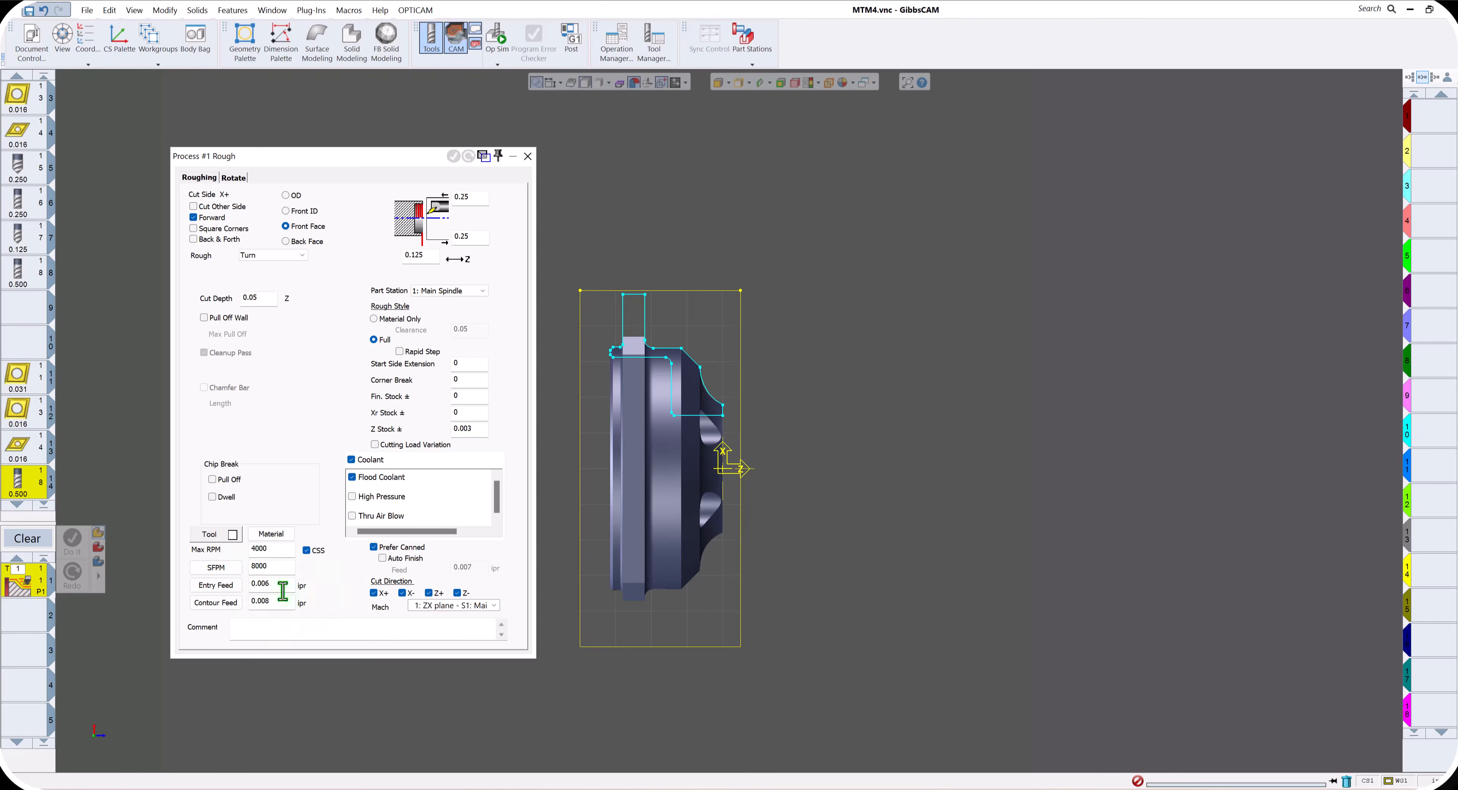
- Set the SFPM of the 0.04 ZX depth coated carbide insert turning entry to 2000 in the material database
{"action": "left_click", "coordinate": [271, 538]}
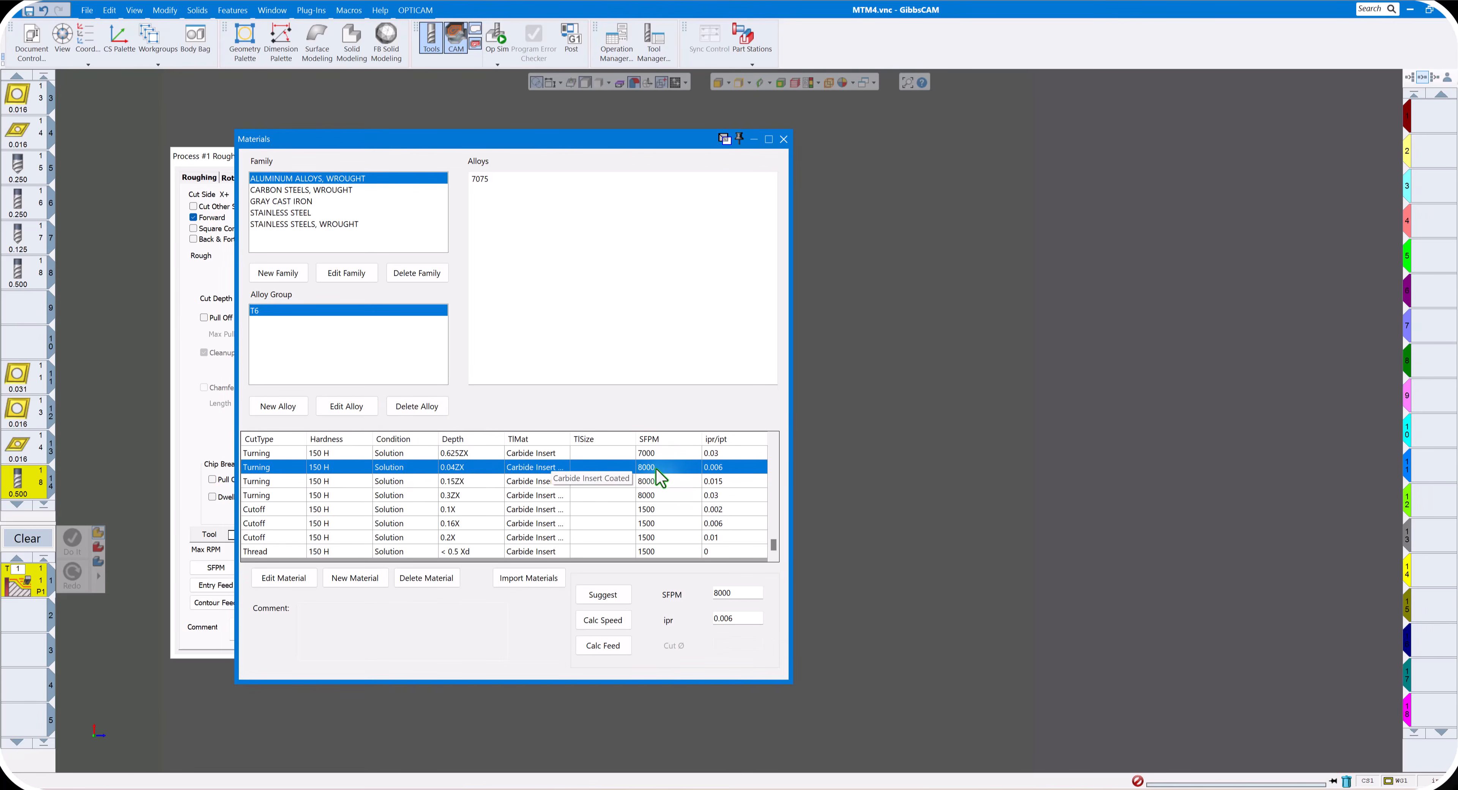
{"action": "left_click_drag", "start_coordinate": [612, 473], "coordinate": [612, 467]}
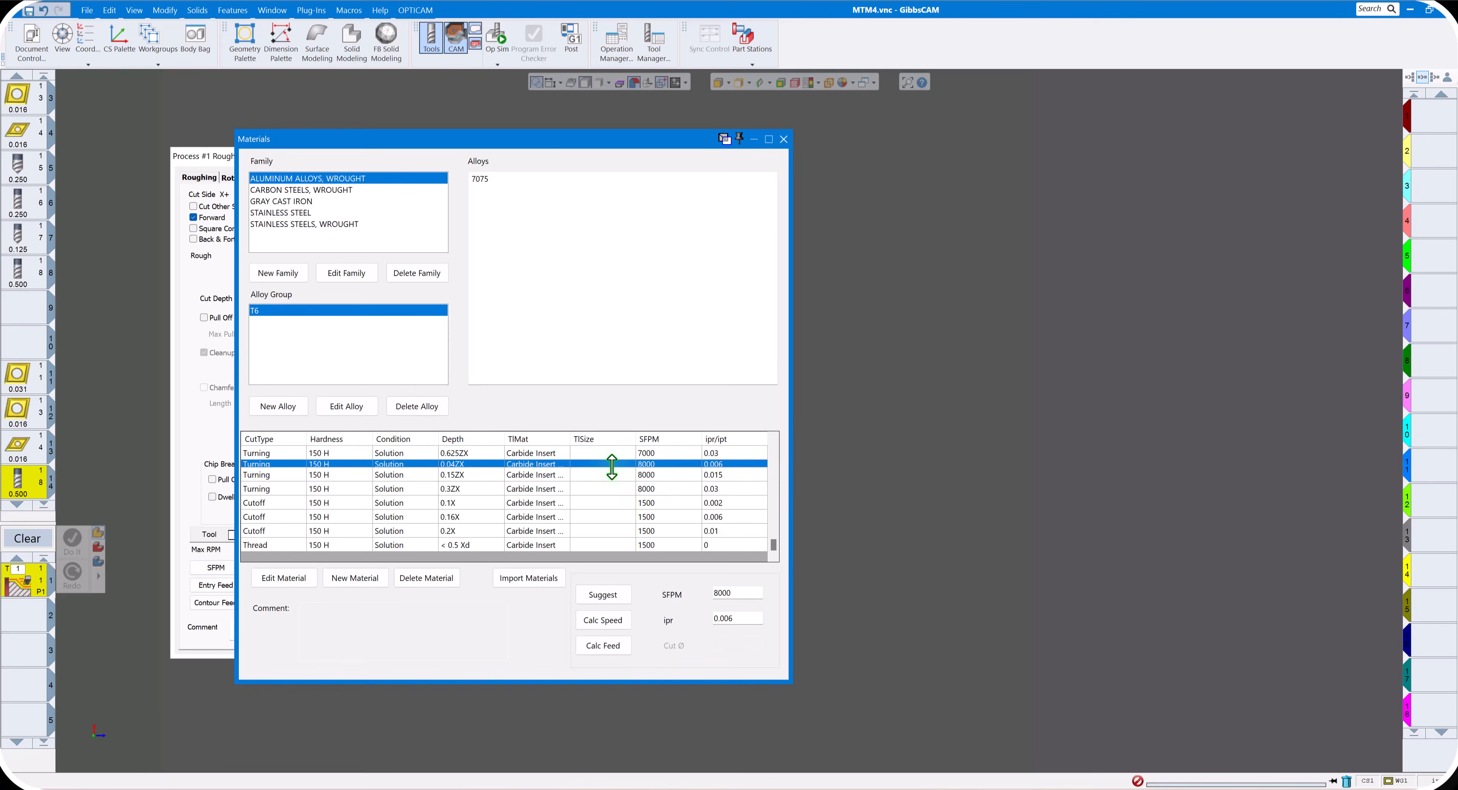
{"action": "double_click", "coordinate": [611, 466]}
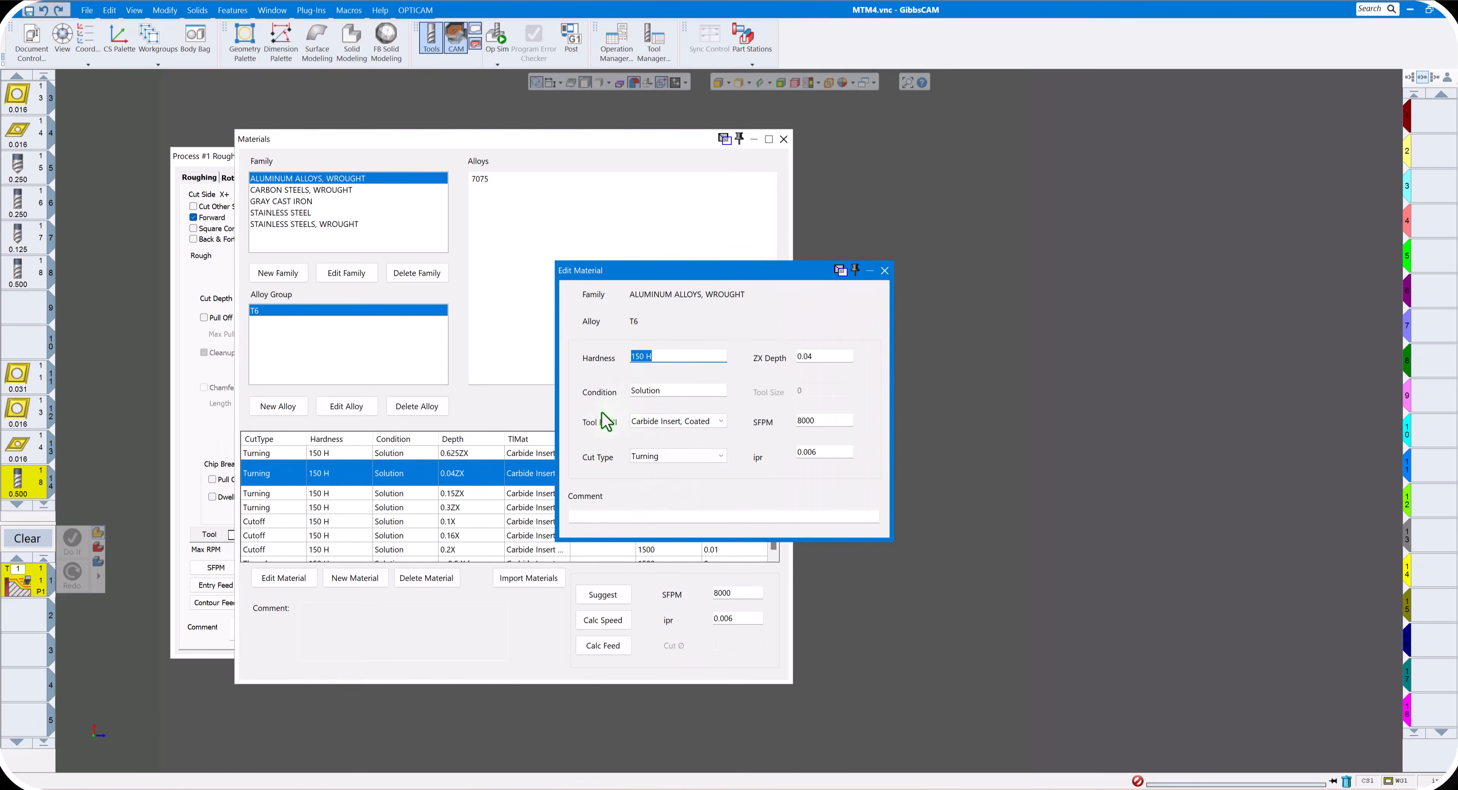
{"action": "left_click_drag", "start_coordinate": [825, 422], "coordinate": [775, 422]}
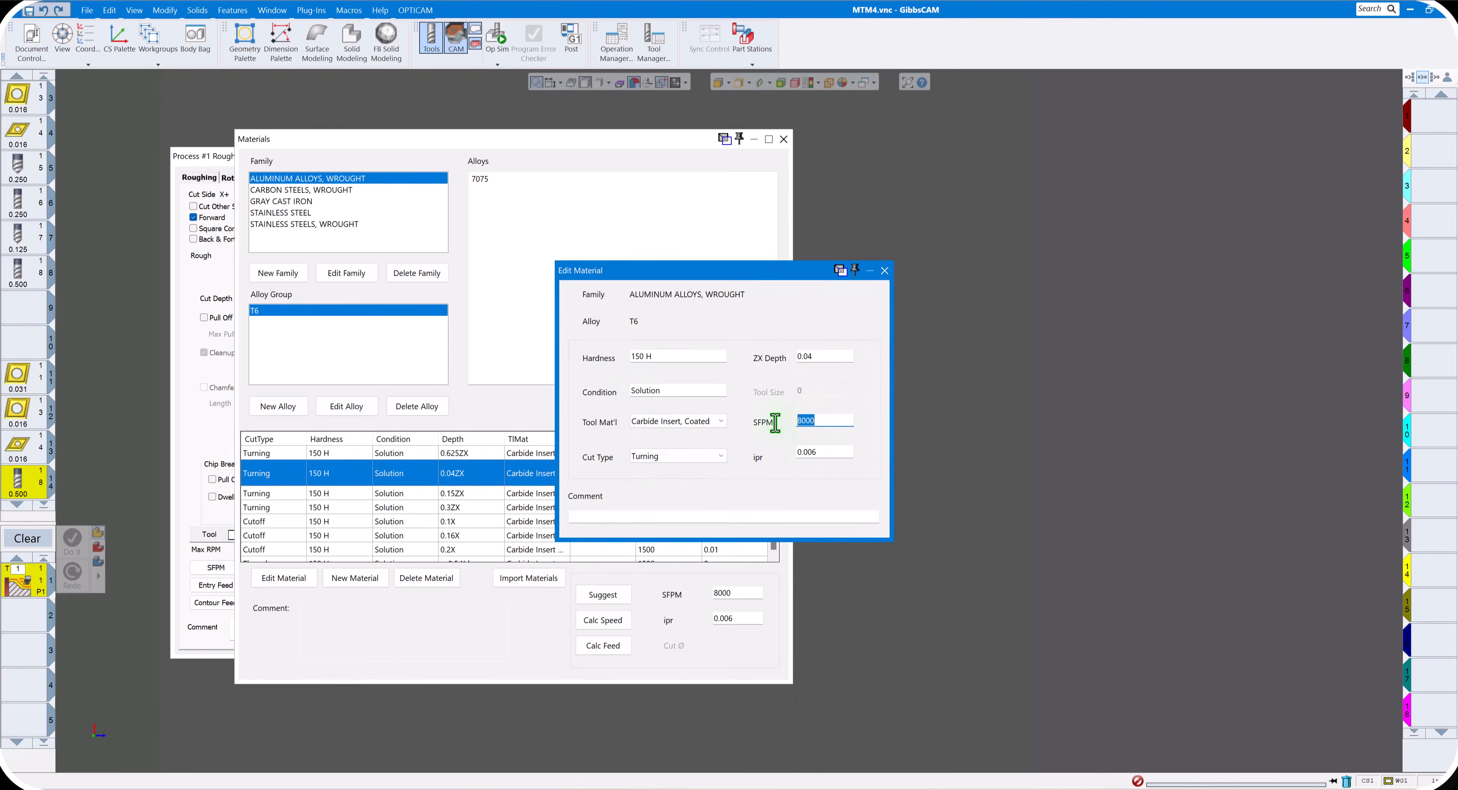
{"action": "type", "text": "200"}
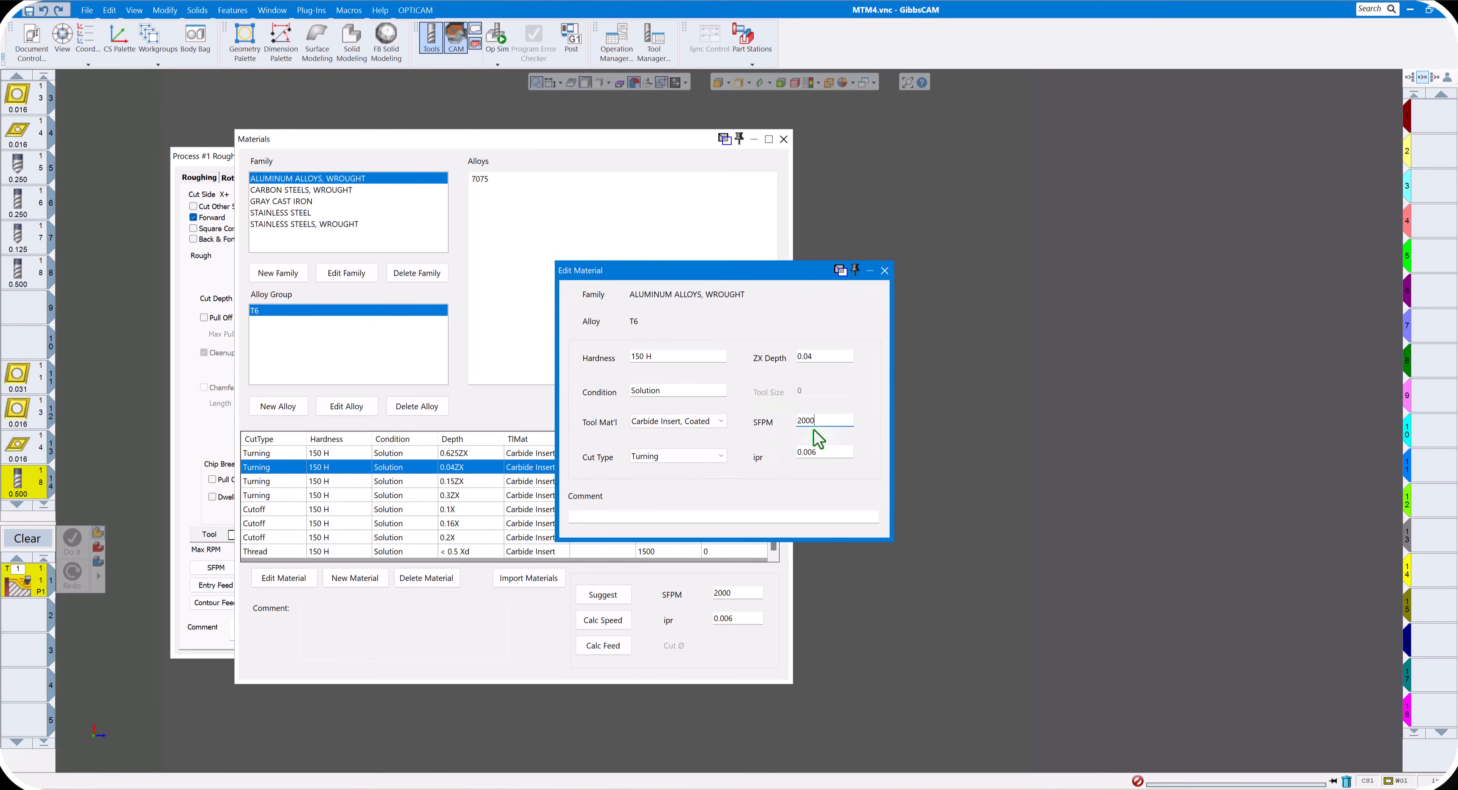
{"action": "left_click", "coordinate": [885, 271]}
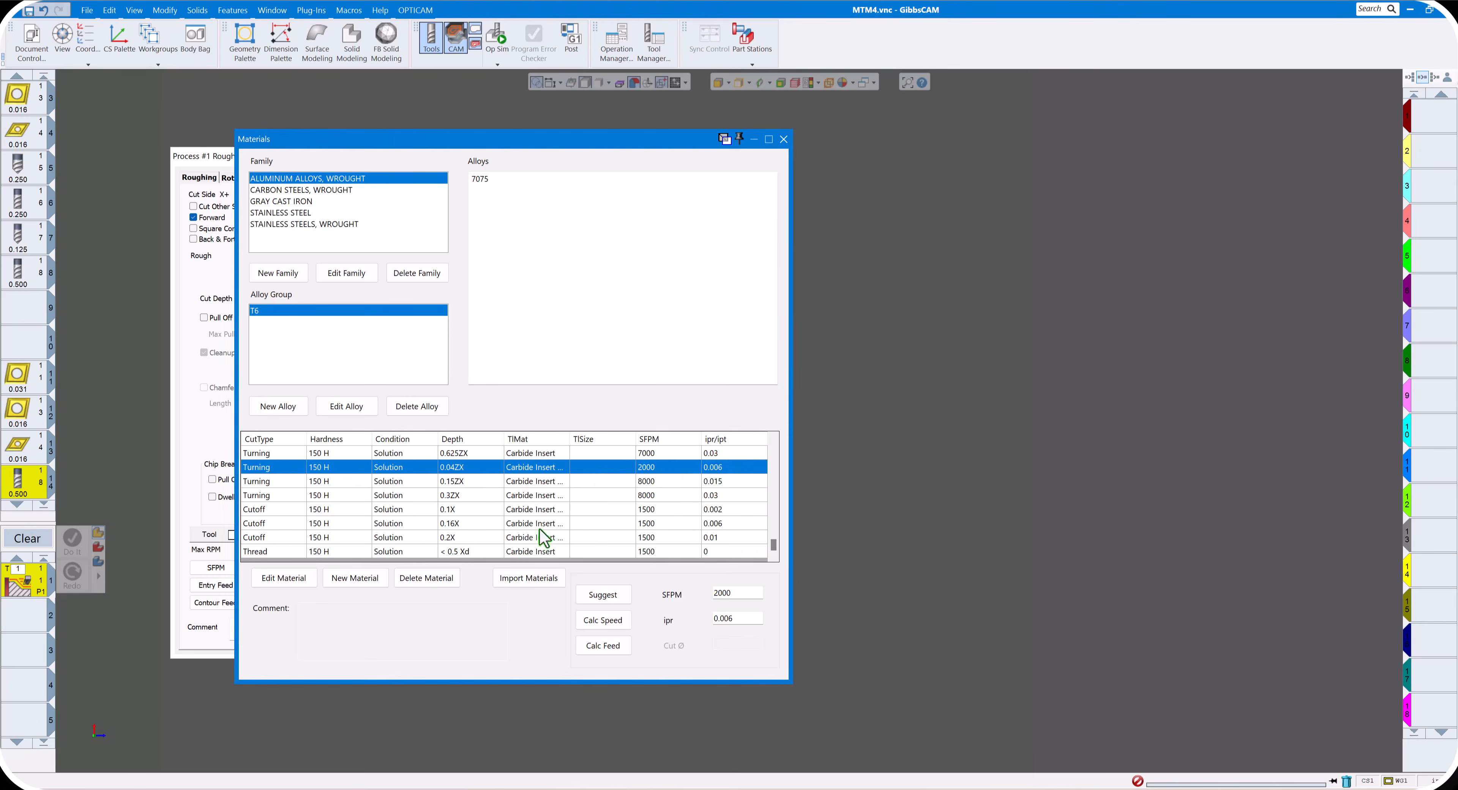
{"action": "left_click", "coordinate": [784, 139]}
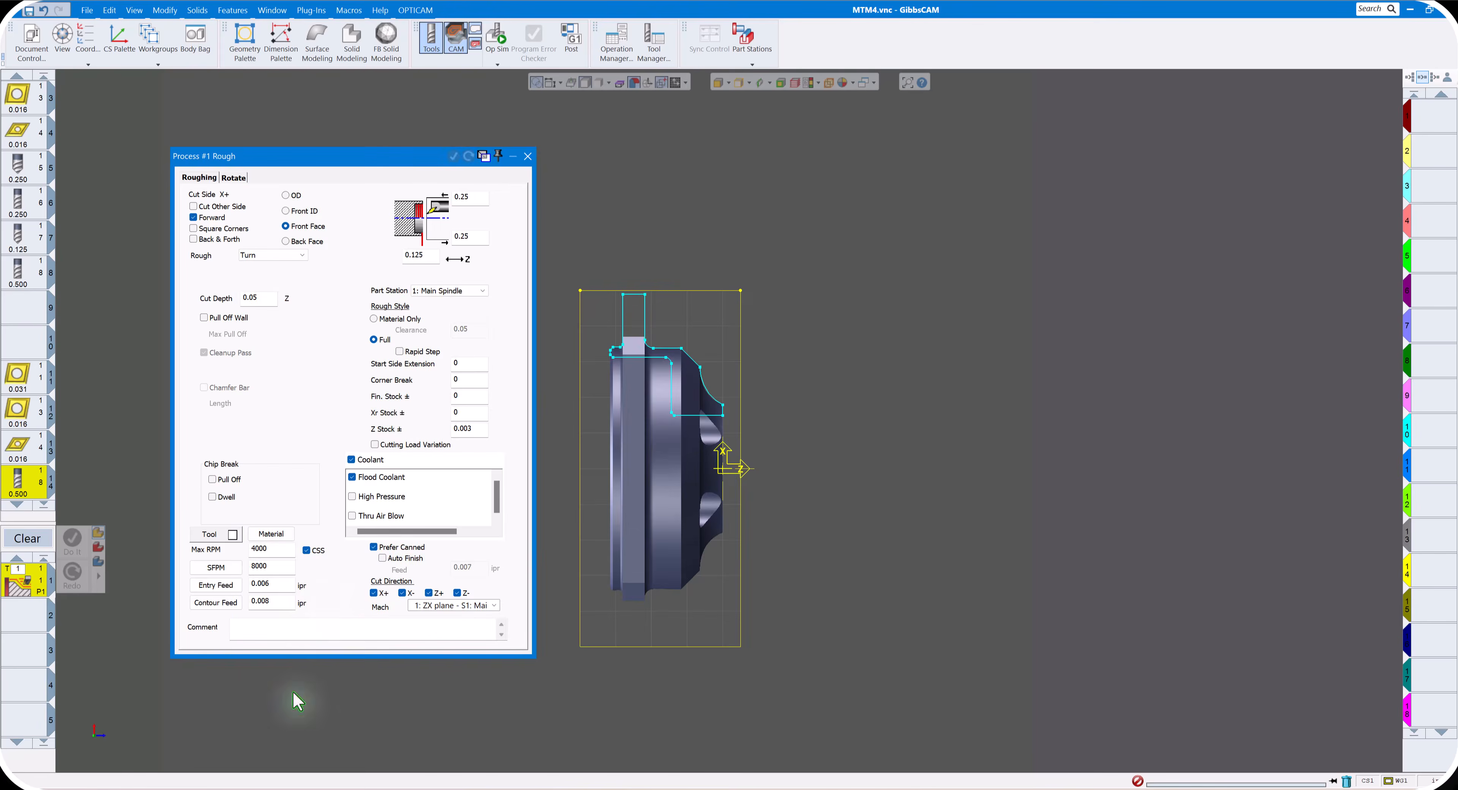
- Apply the updated 2000 SFPM surface speed, set the entry and contour feeds to 0.012 ipr, and close the process
{"action": "left_click", "coordinate": [212, 568]}
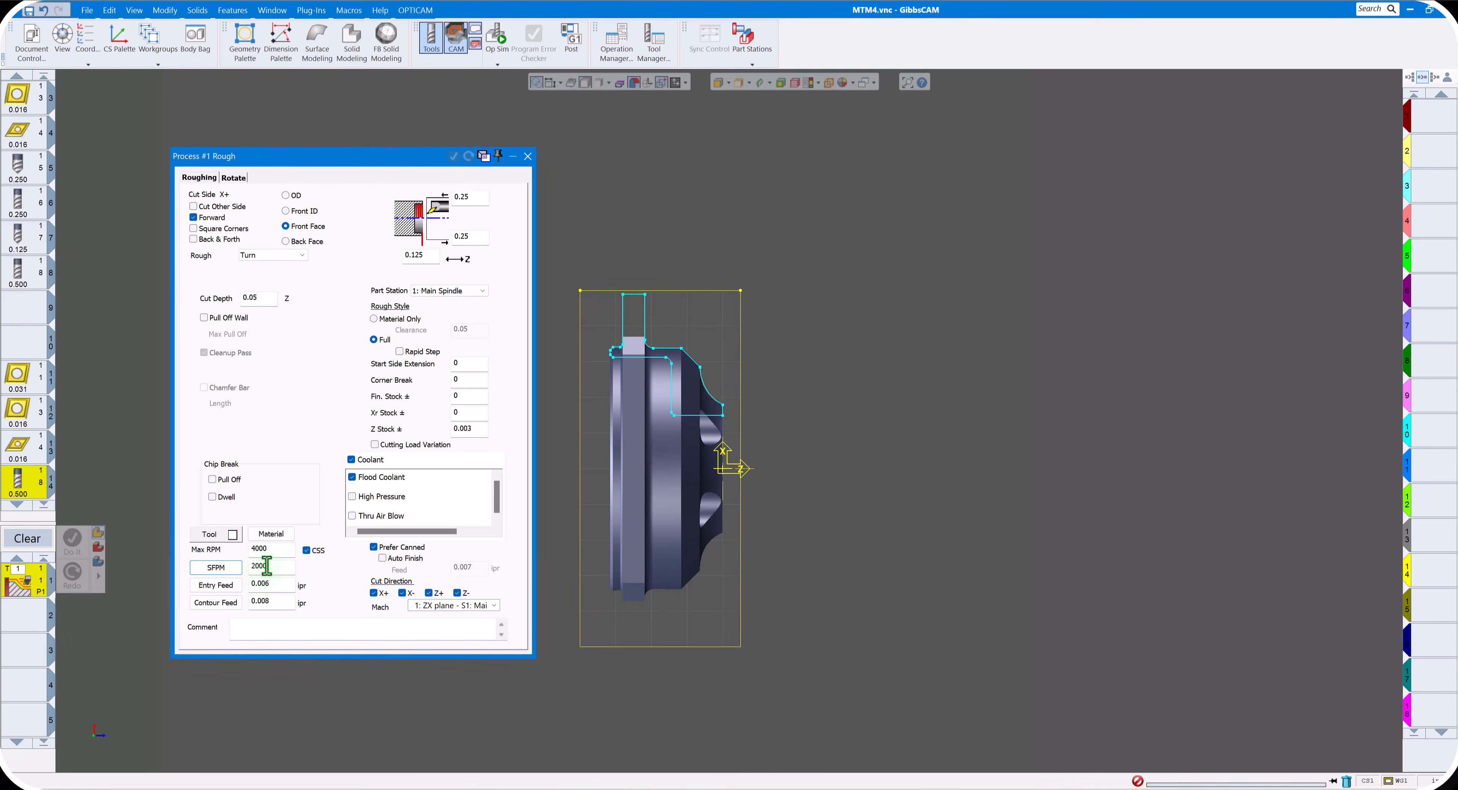
{"action": "left_click", "coordinate": [215, 586]}
{"action": "left_click", "coordinate": [222, 604]}
{"action": "left_click", "coordinate": [271, 584]}
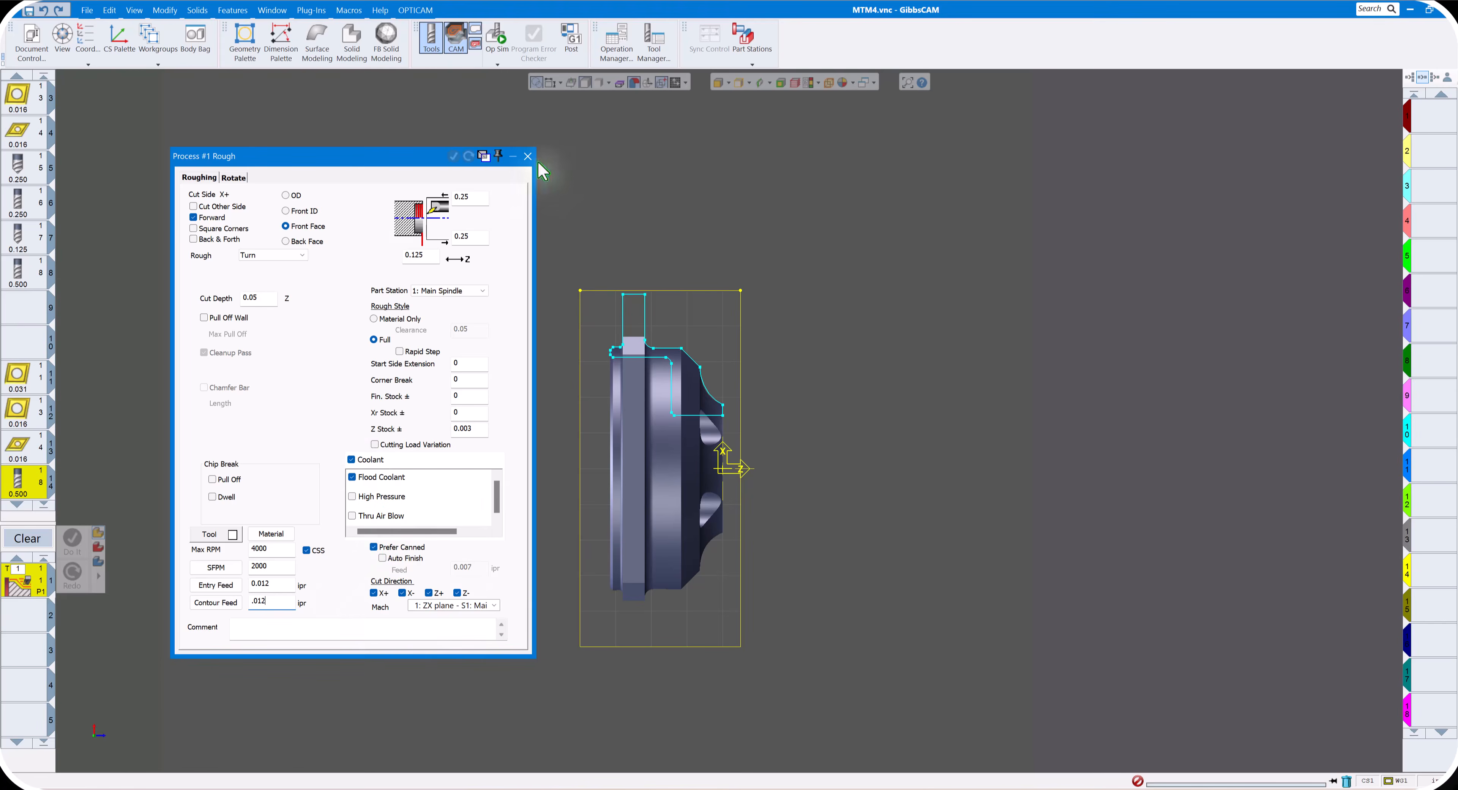
{"action": "left_click", "coordinate": [528, 156]}
- Select the part's front face line as the cut shape and extend its start point beyond the stock to about Xd 2.62
{"action": "scroll", "coordinate": [796, 429], "scroll_direction": "up", "scroll_amount": 1}
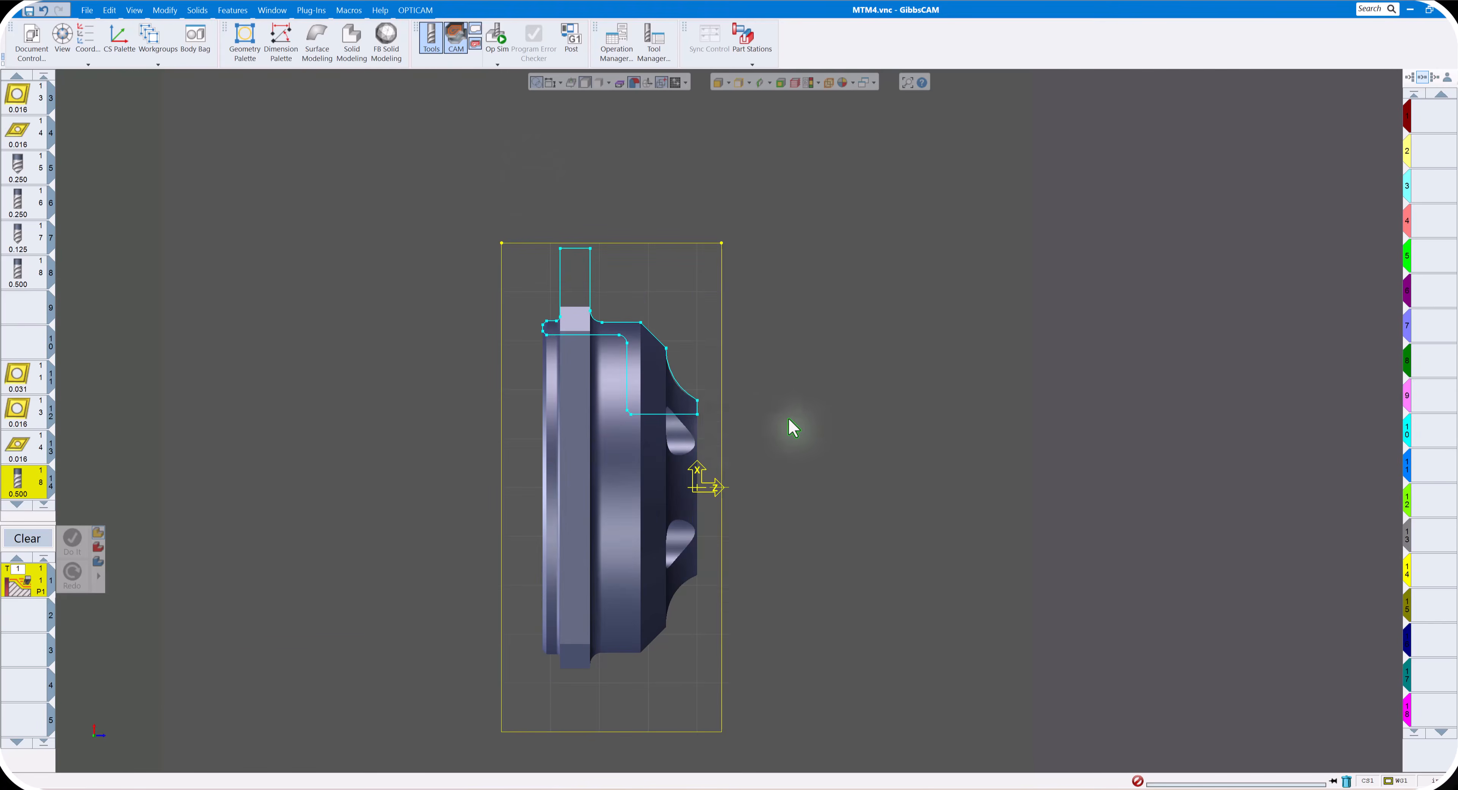
{"action": "left_click", "coordinate": [698, 407]}
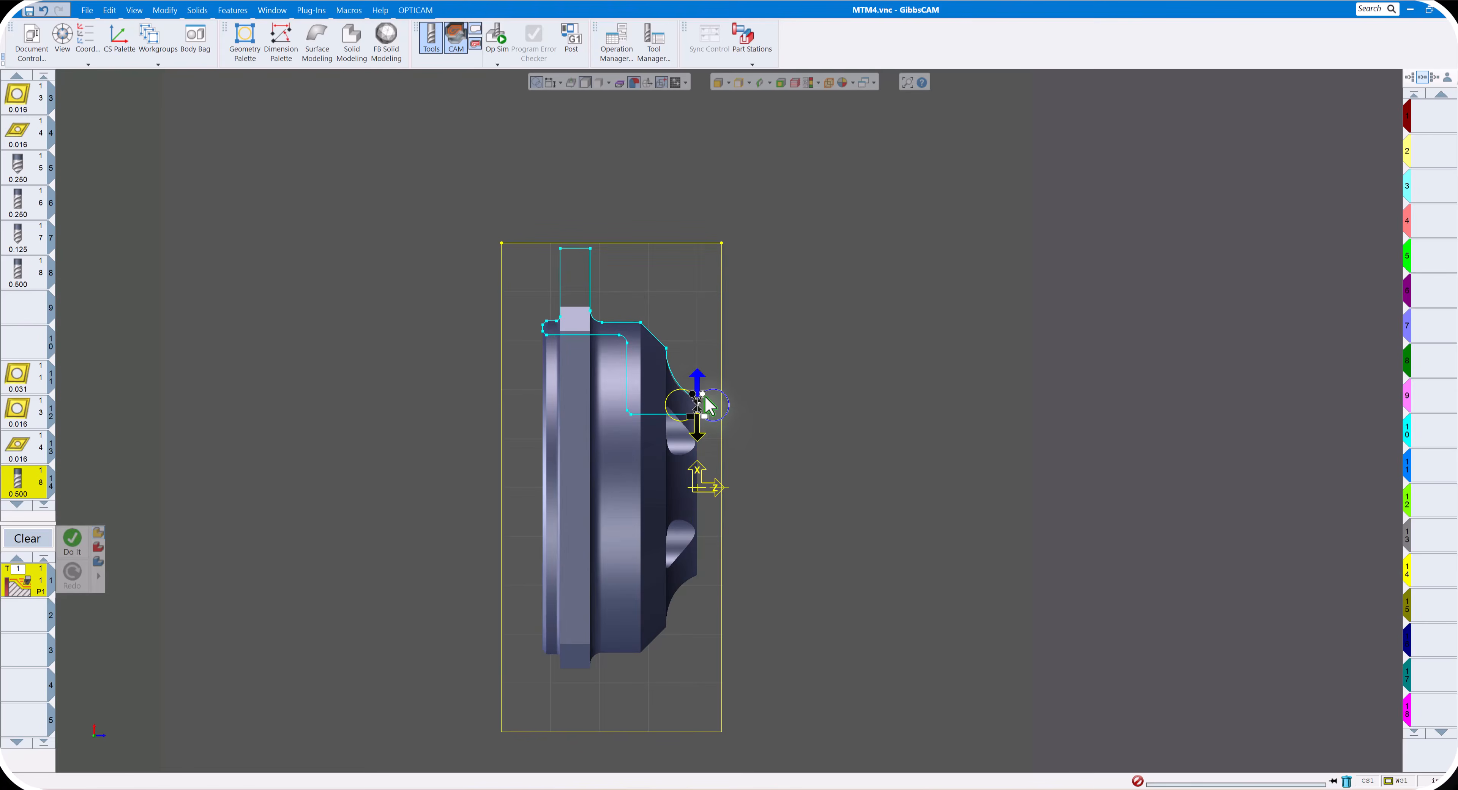
{"action": "left_click_drag", "start_coordinate": [702, 400], "coordinate": [701, 225]}
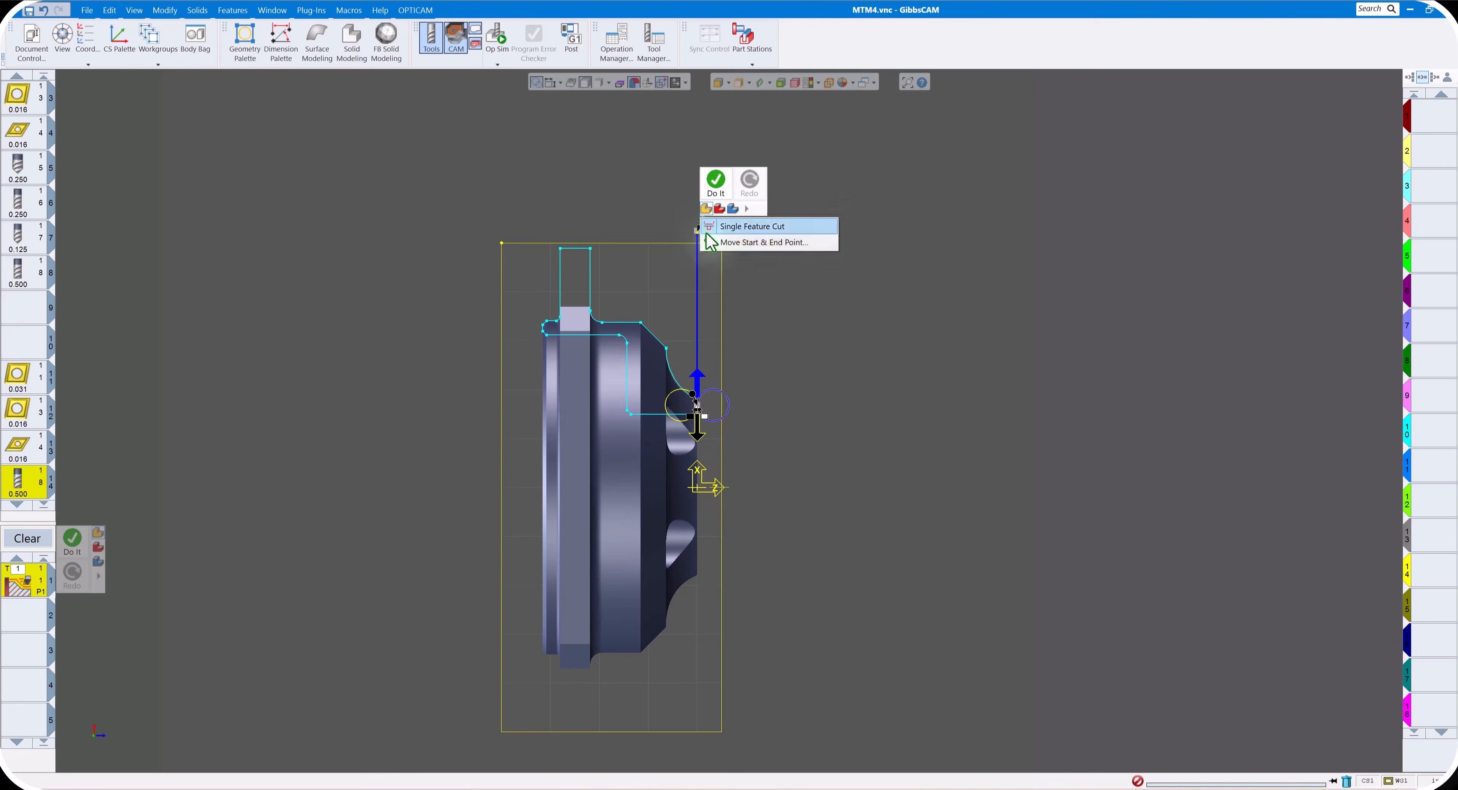
{"action": "left_click", "coordinate": [734, 244]}
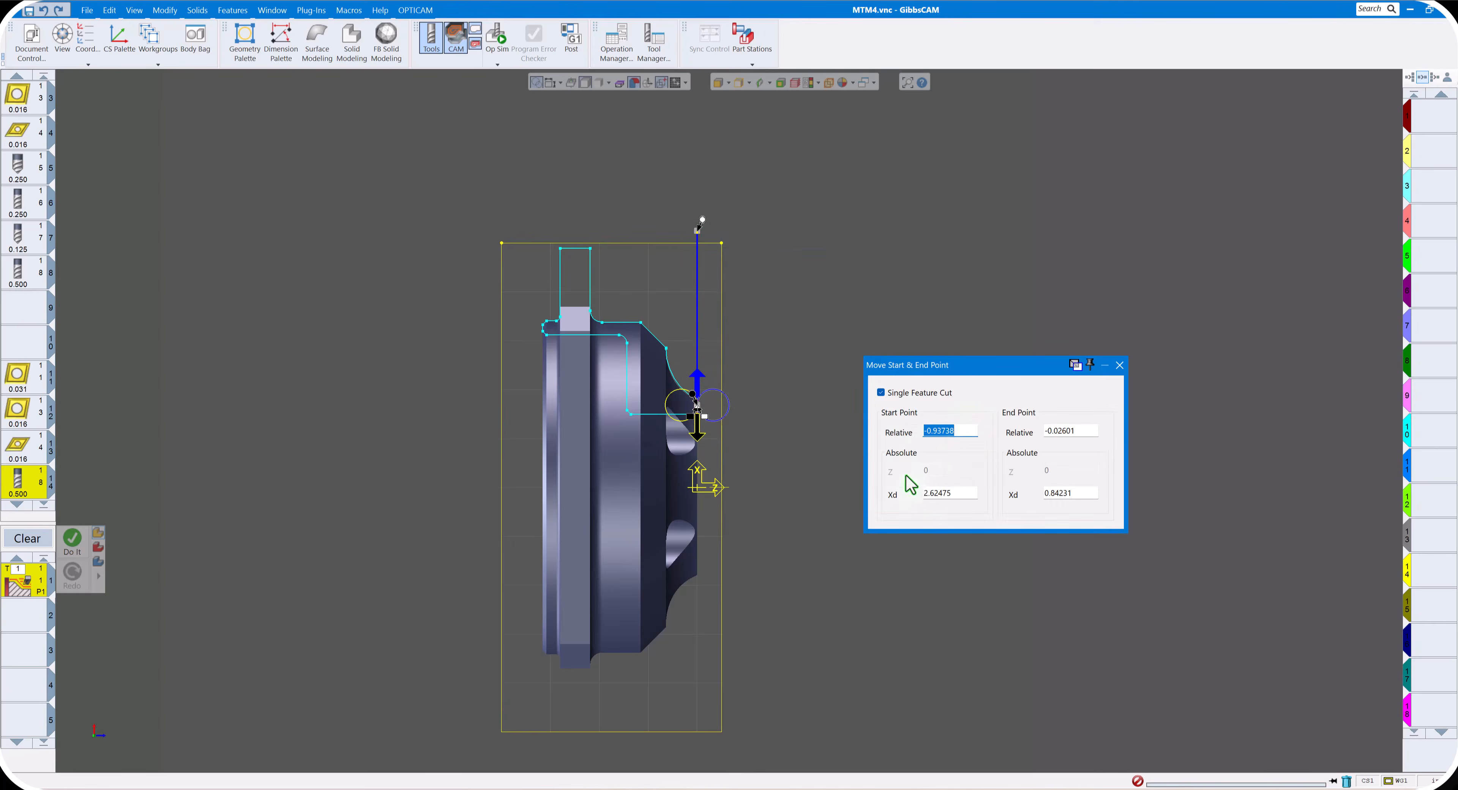
{"action": "left_click", "coordinate": [1119, 365]}
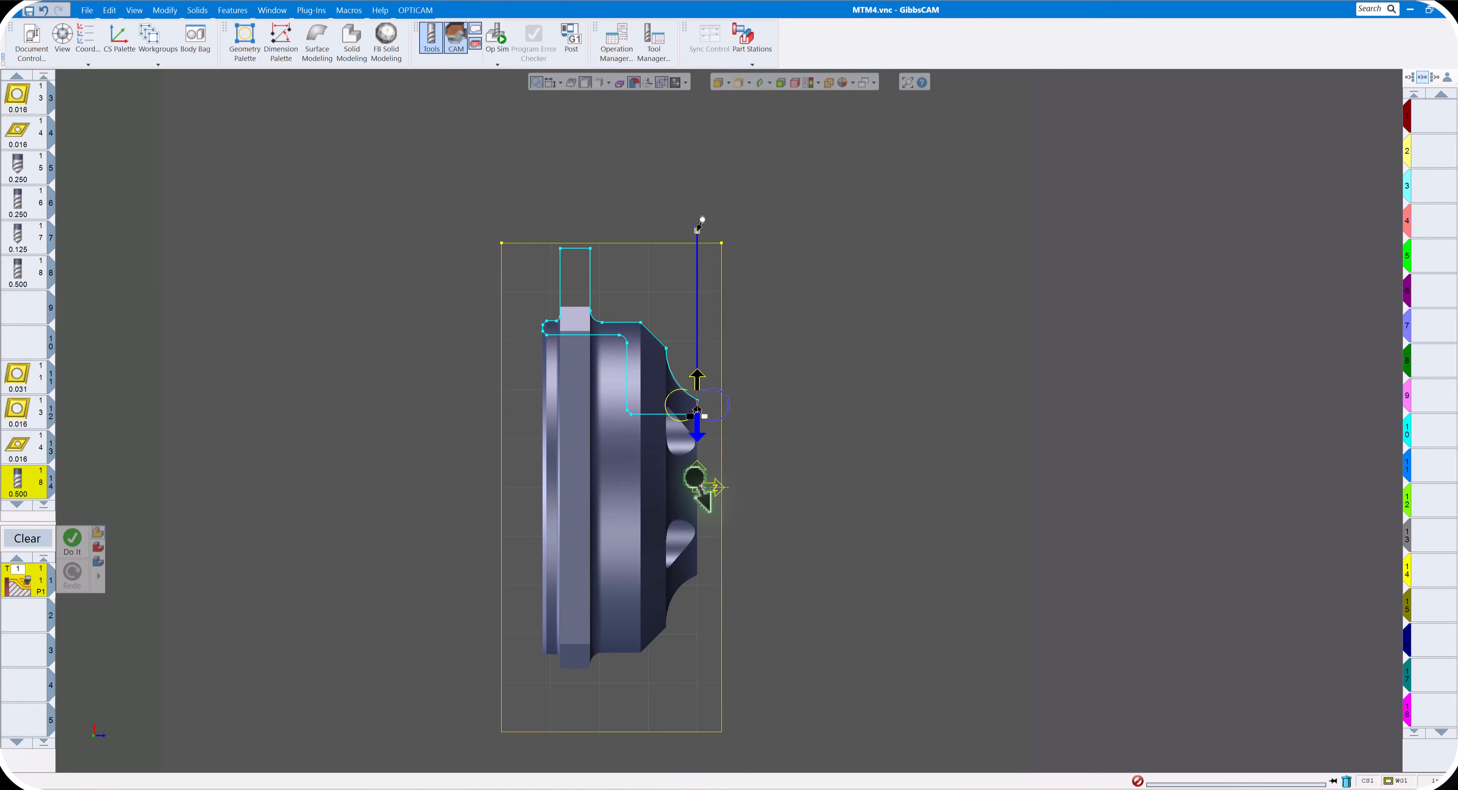
- Extend the facing cut's end point down to the spindle centerline and set its absolute Xd to 0
{"action": "left_click", "coordinate": [691, 476]}
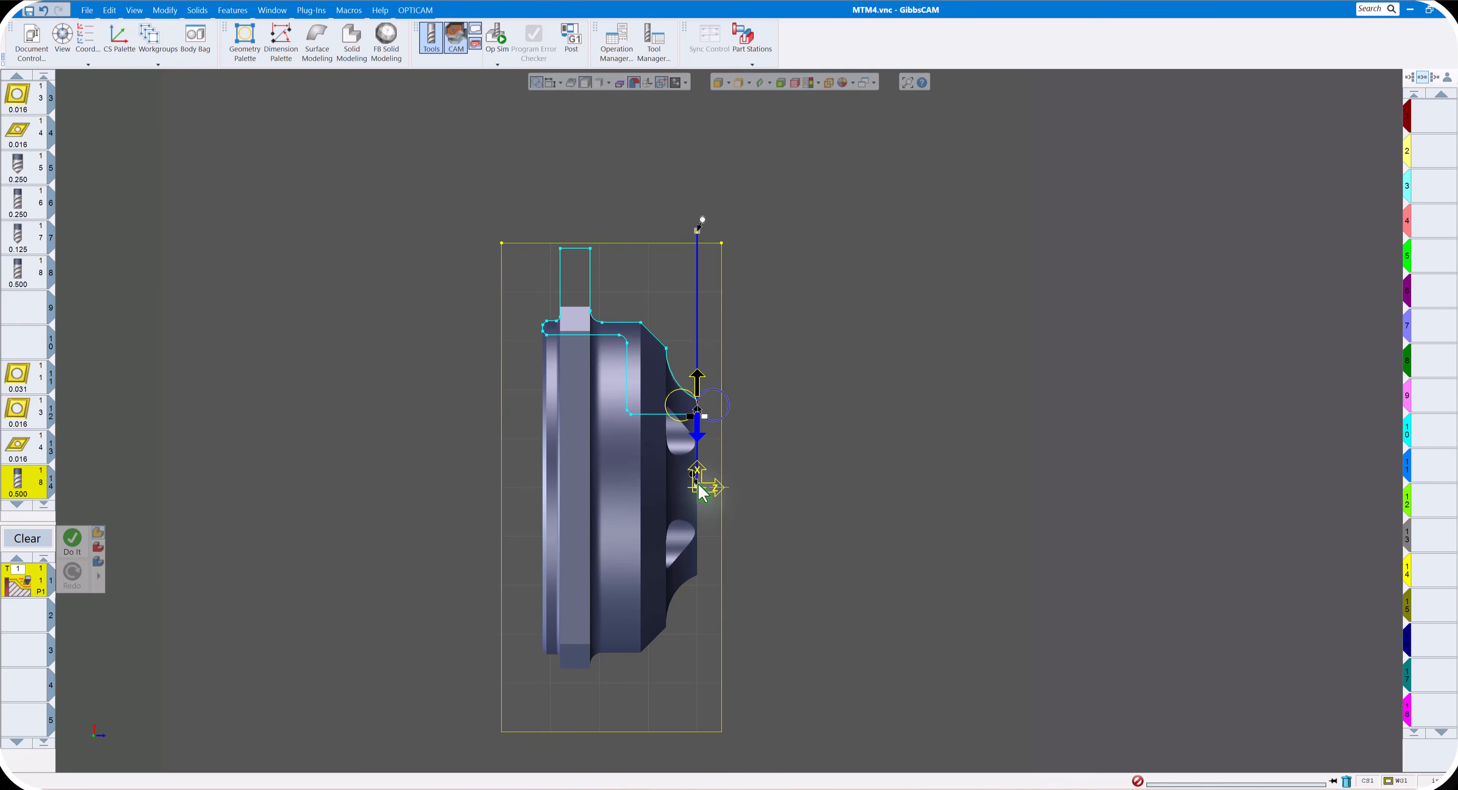
{"action": "right_click", "coordinate": [698, 484]}
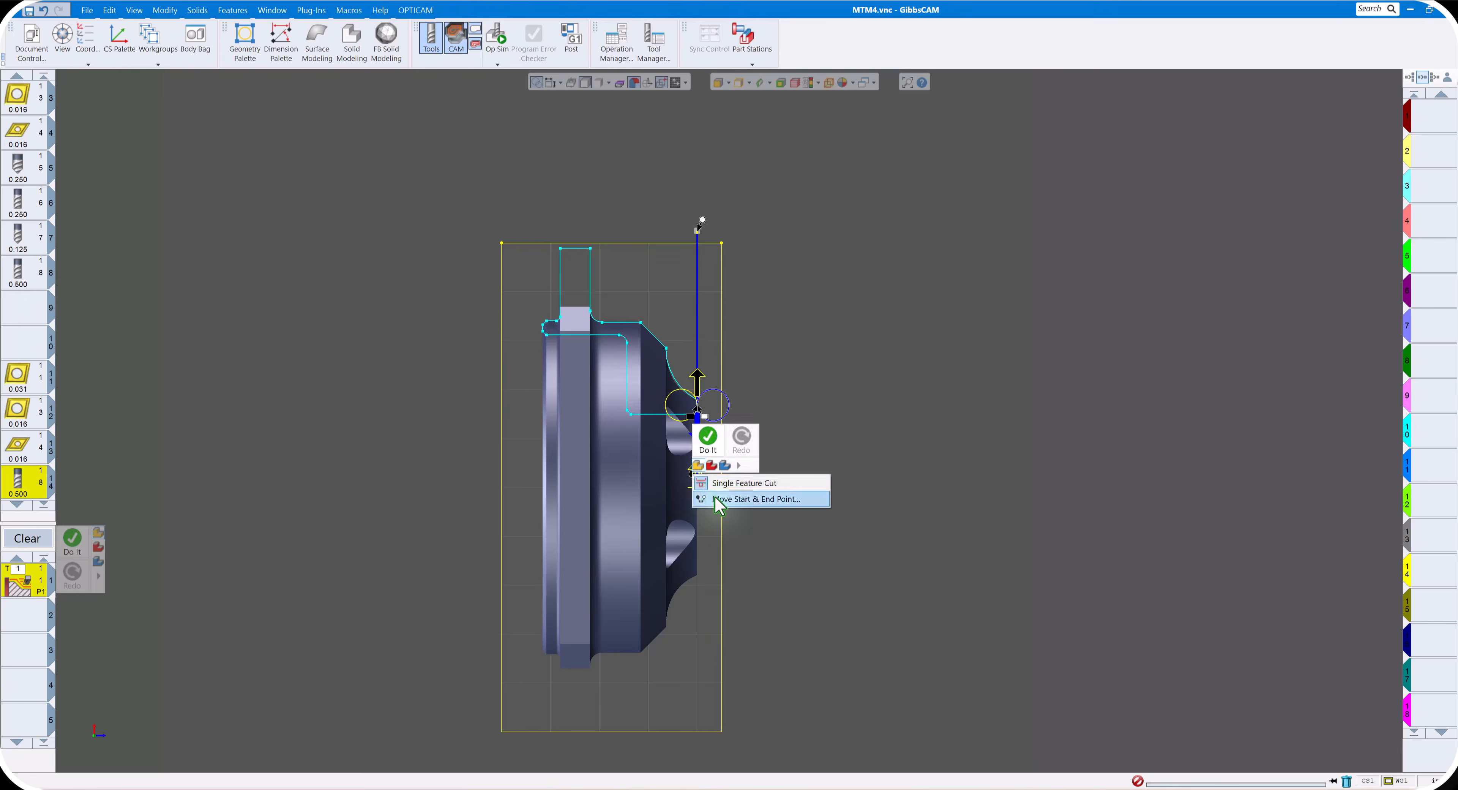
{"action": "left_click", "coordinate": [738, 498]}
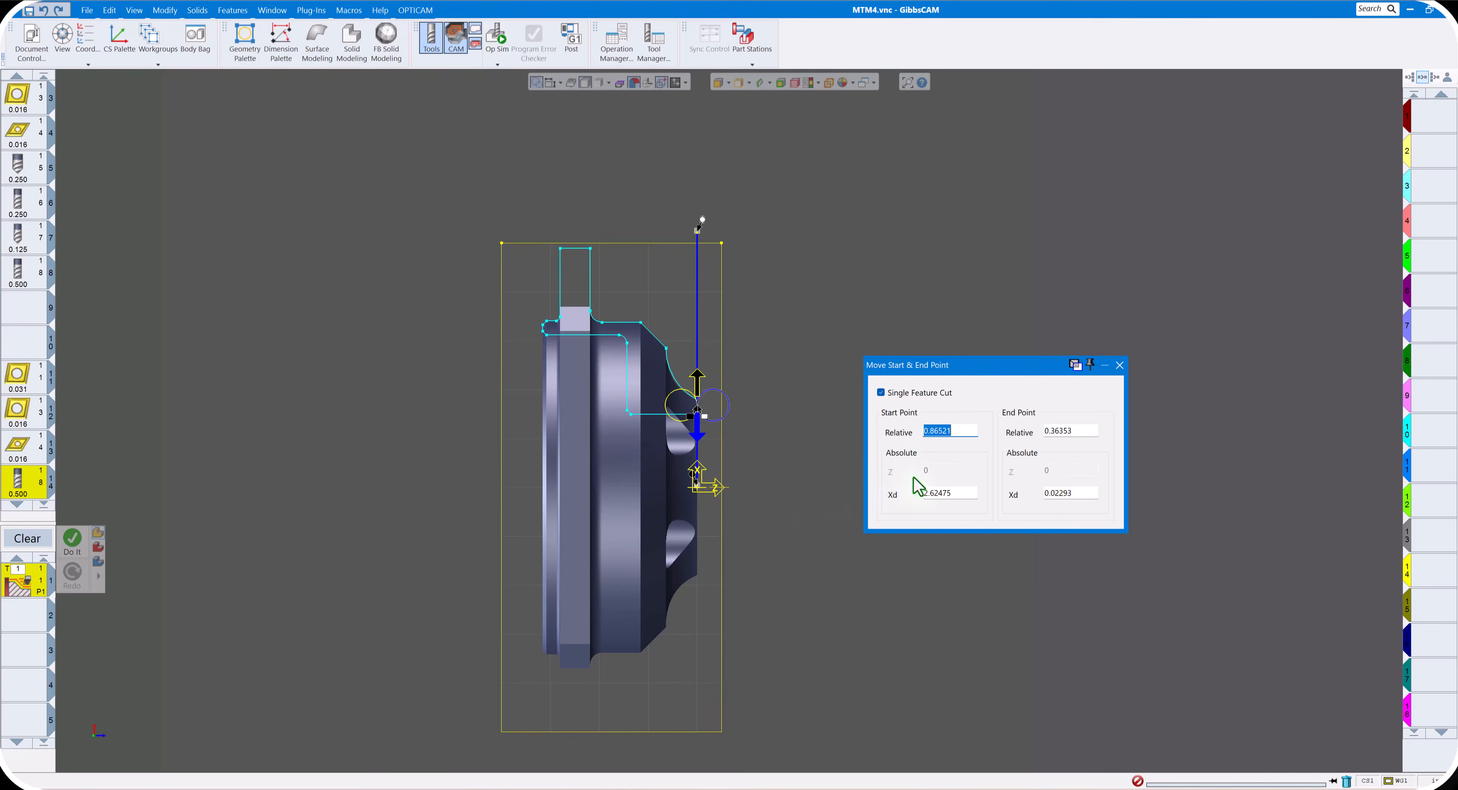
{"action": "left_click", "coordinate": [1070, 493]}
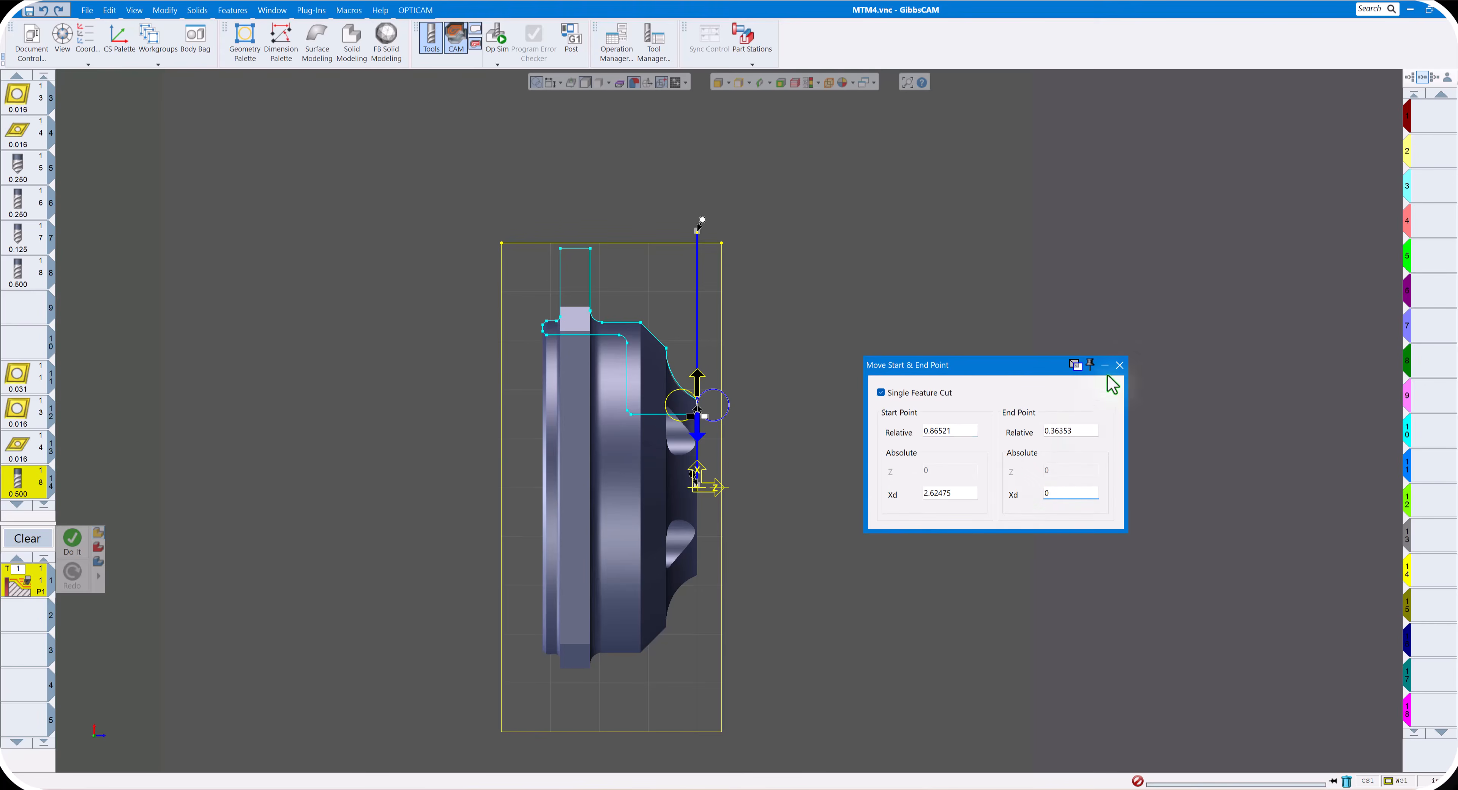
{"action": "left_click", "coordinate": [1120, 365]}
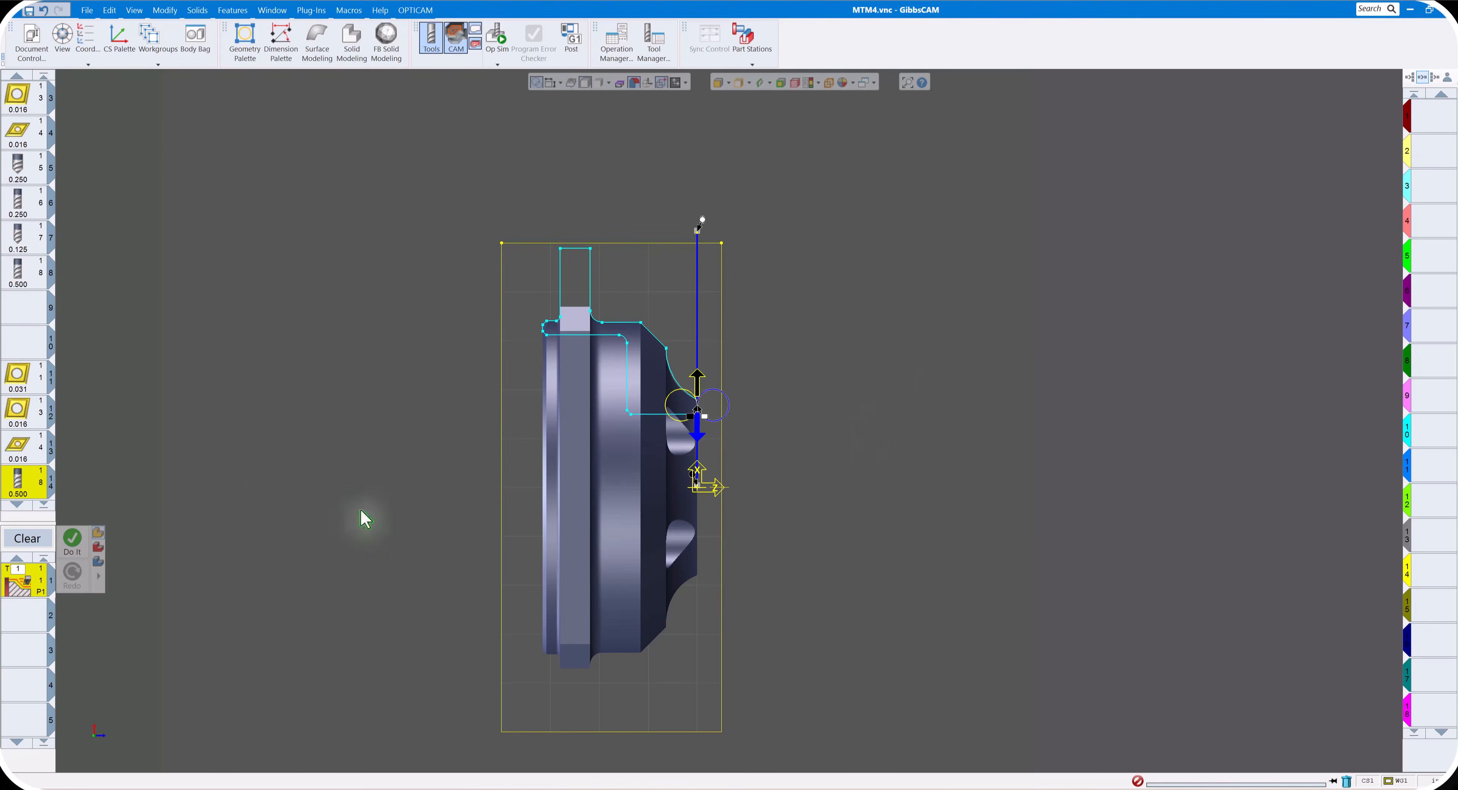
- Generate the front face roughing operation and play its cutting simulation
{"action": "left_click", "coordinate": [77, 546]}
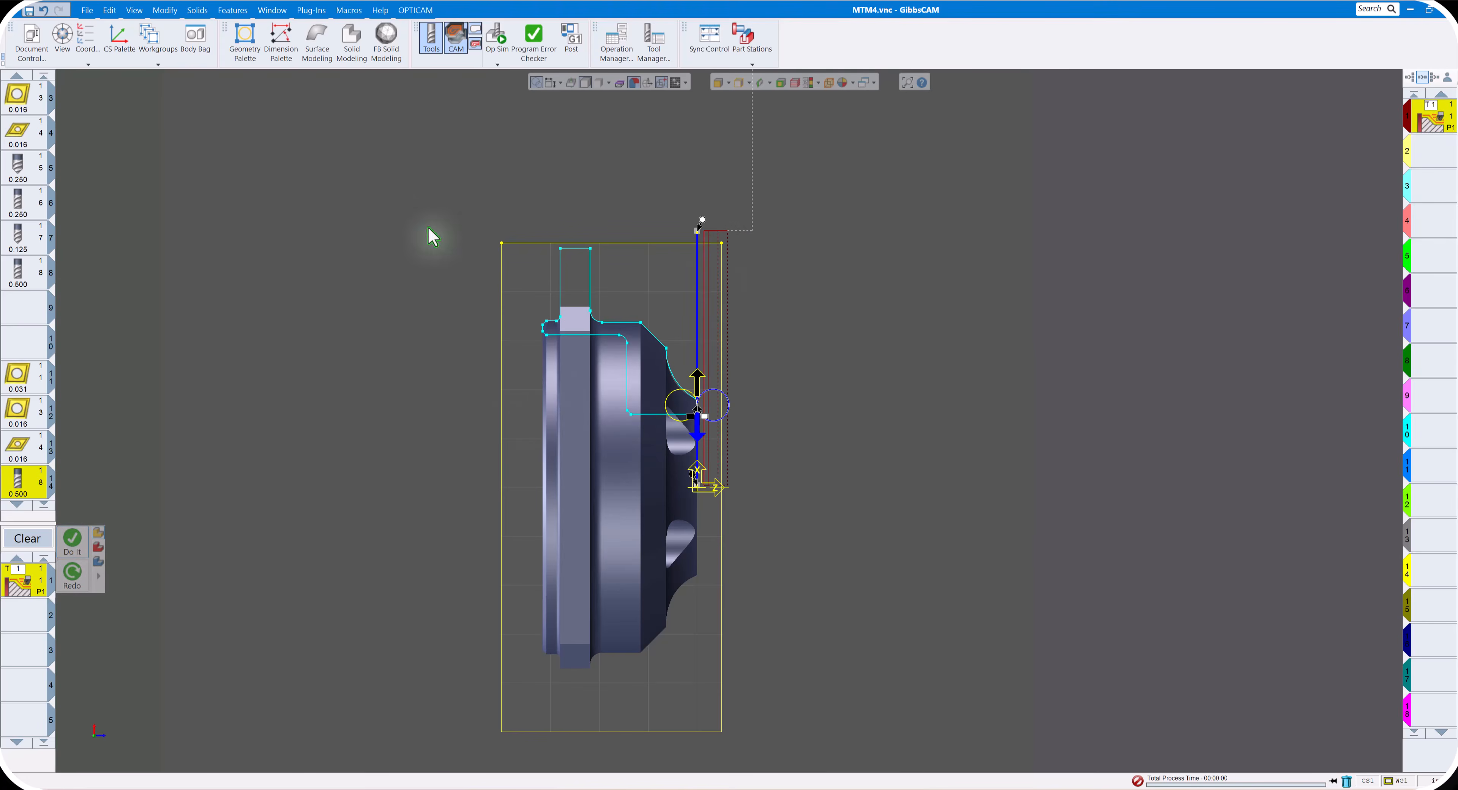
{"action": "left_click", "coordinate": [499, 46]}
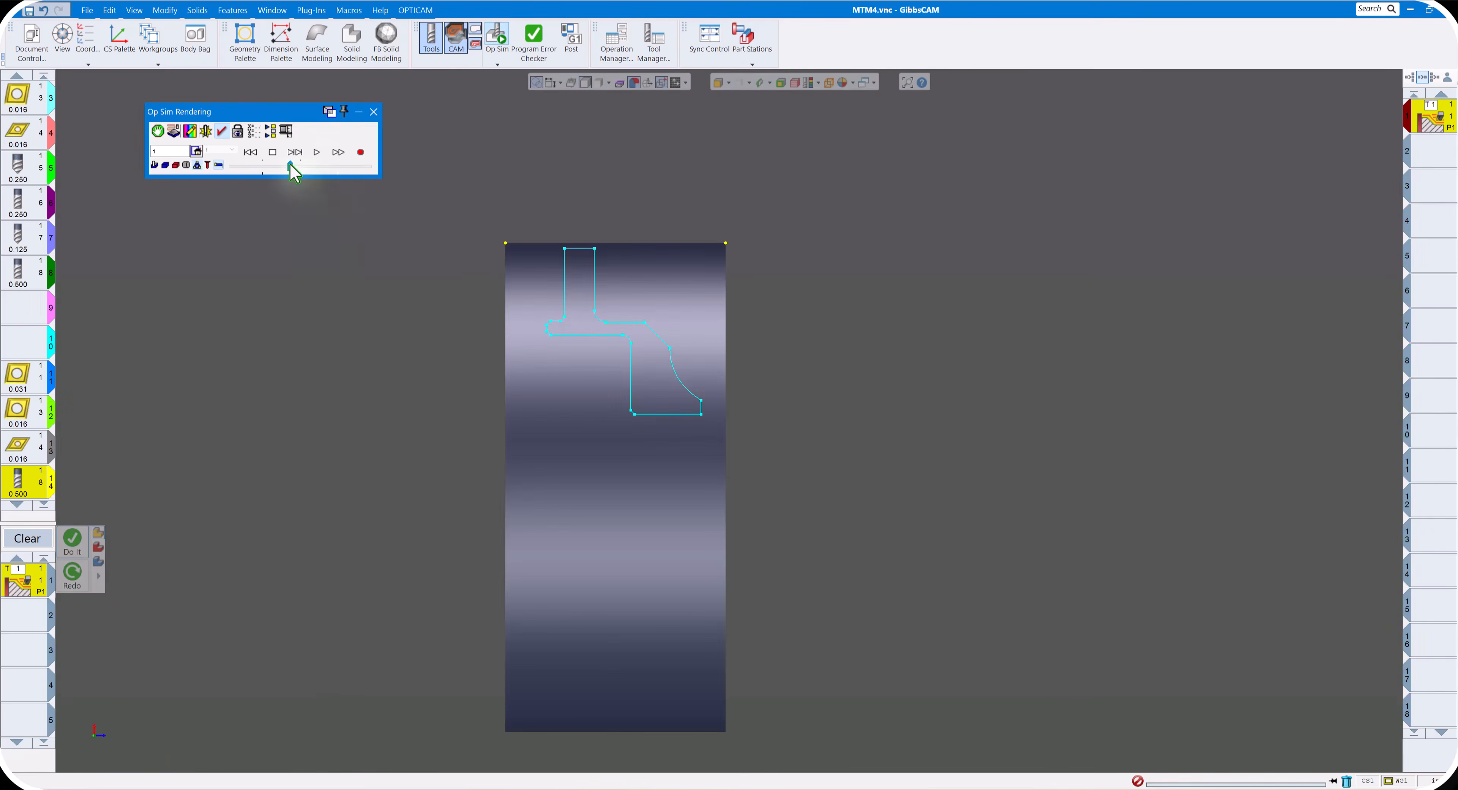
{"action": "left_click", "coordinate": [316, 152]}
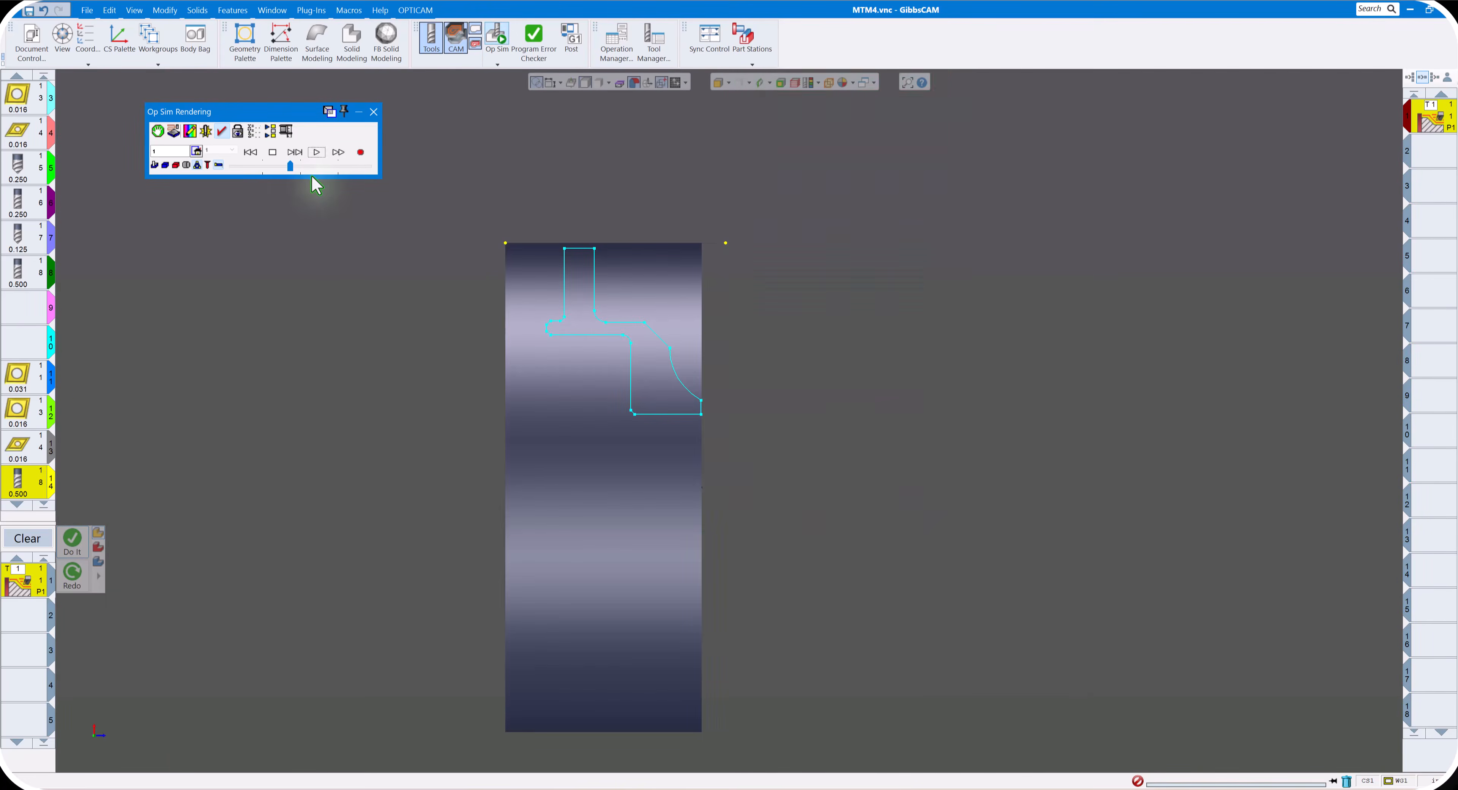
{"action": "left_click", "coordinate": [374, 113]}
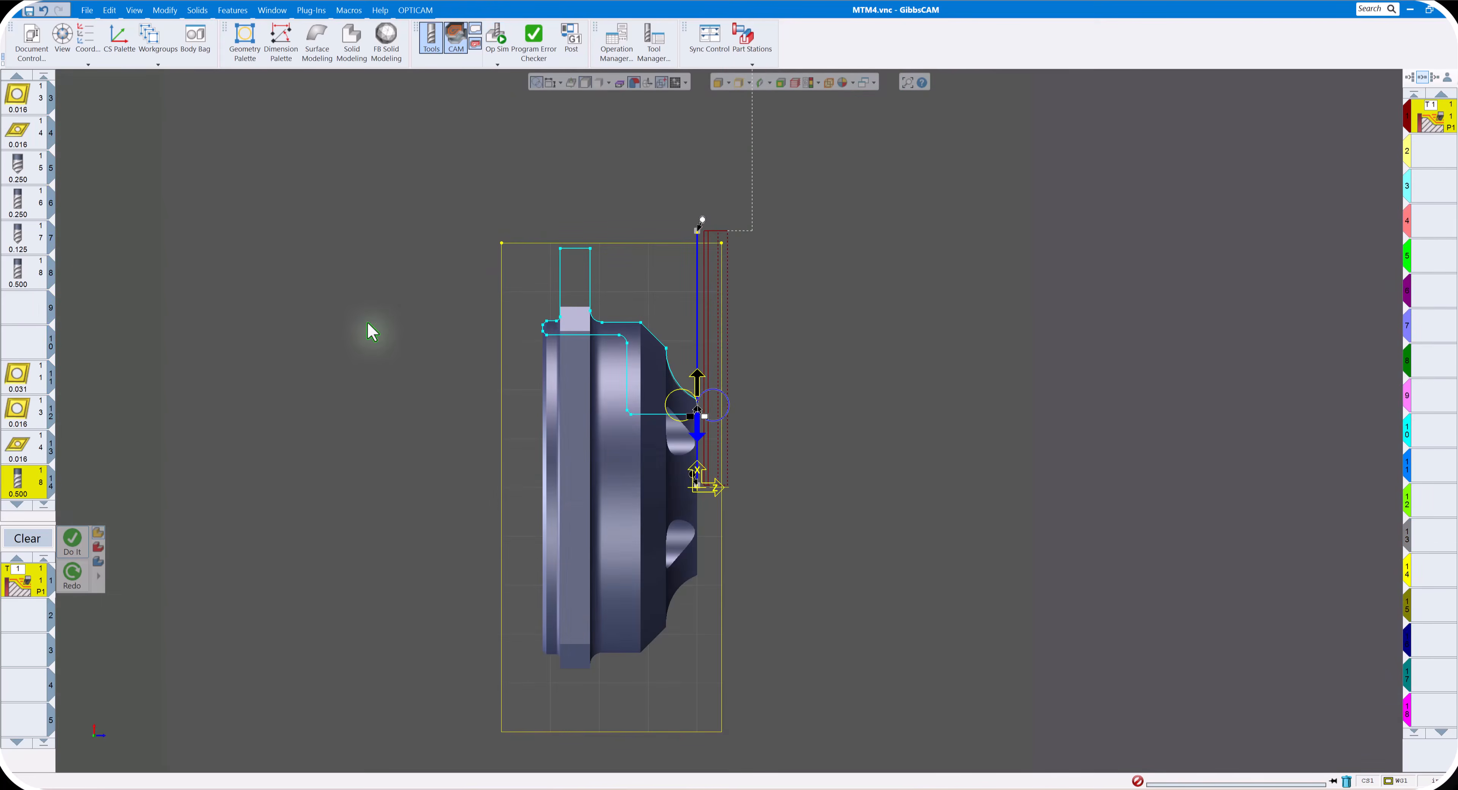
- Change the roughing process to OD with a cut depth of 0.125 and Xr stock of 0.01
{"action": "double_click", "coordinate": [25, 580]}
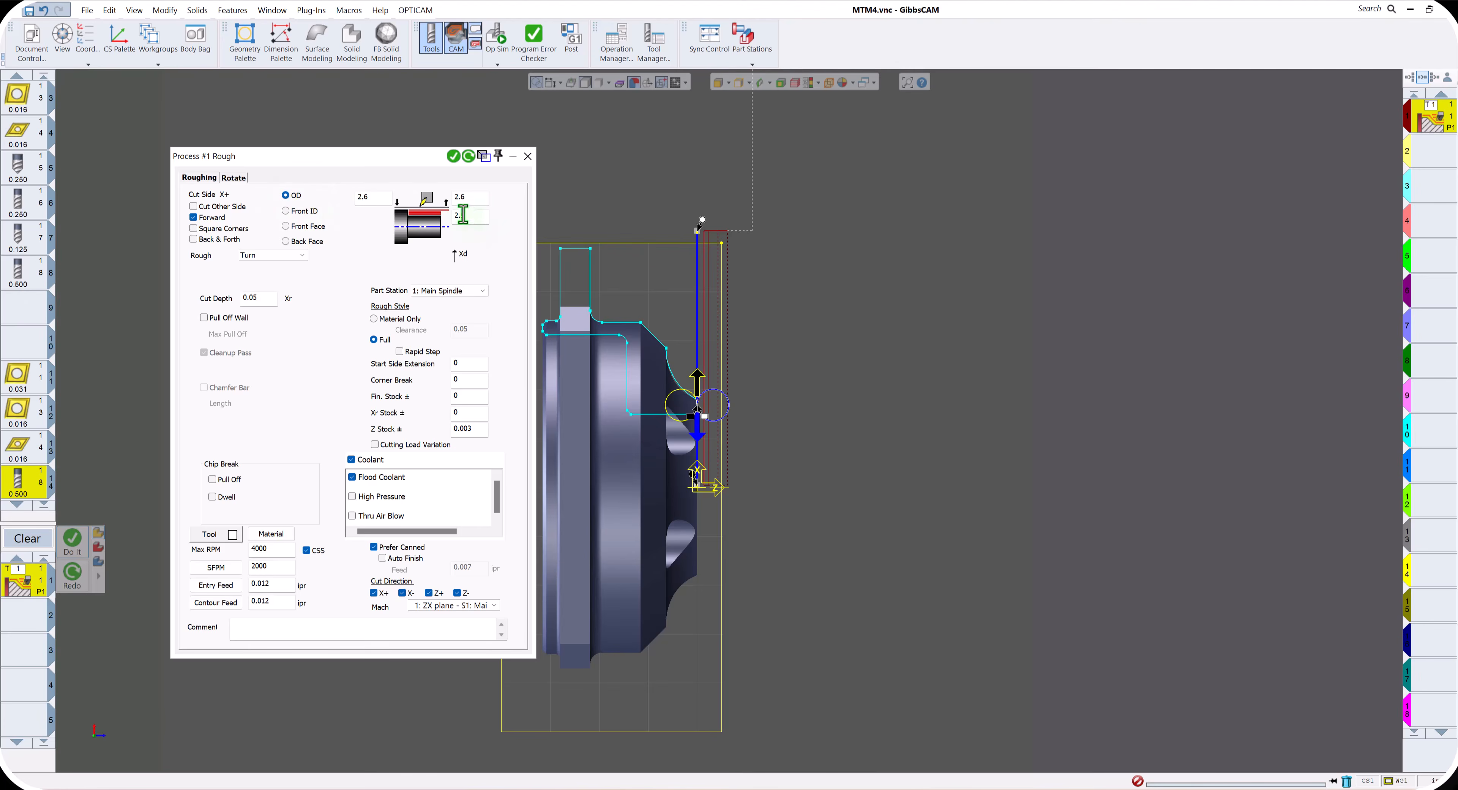
{"action": "left_click", "coordinate": [266, 297]}
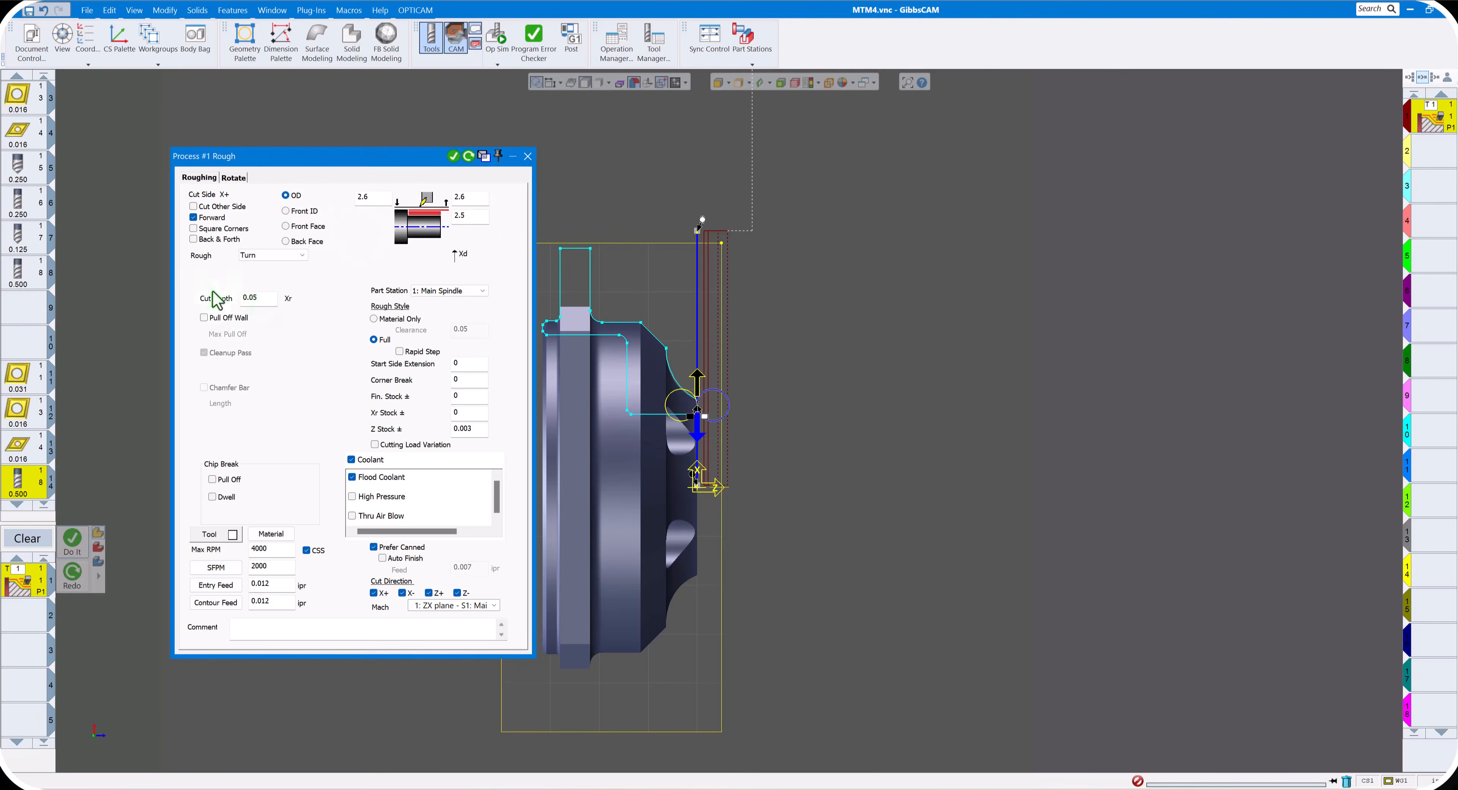
{"action": "left_click_drag", "start_coordinate": [268, 298], "coordinate": [229, 298]}
{"action": "left_click", "coordinate": [461, 412]}
{"action": "left_click", "coordinate": [527, 156]}
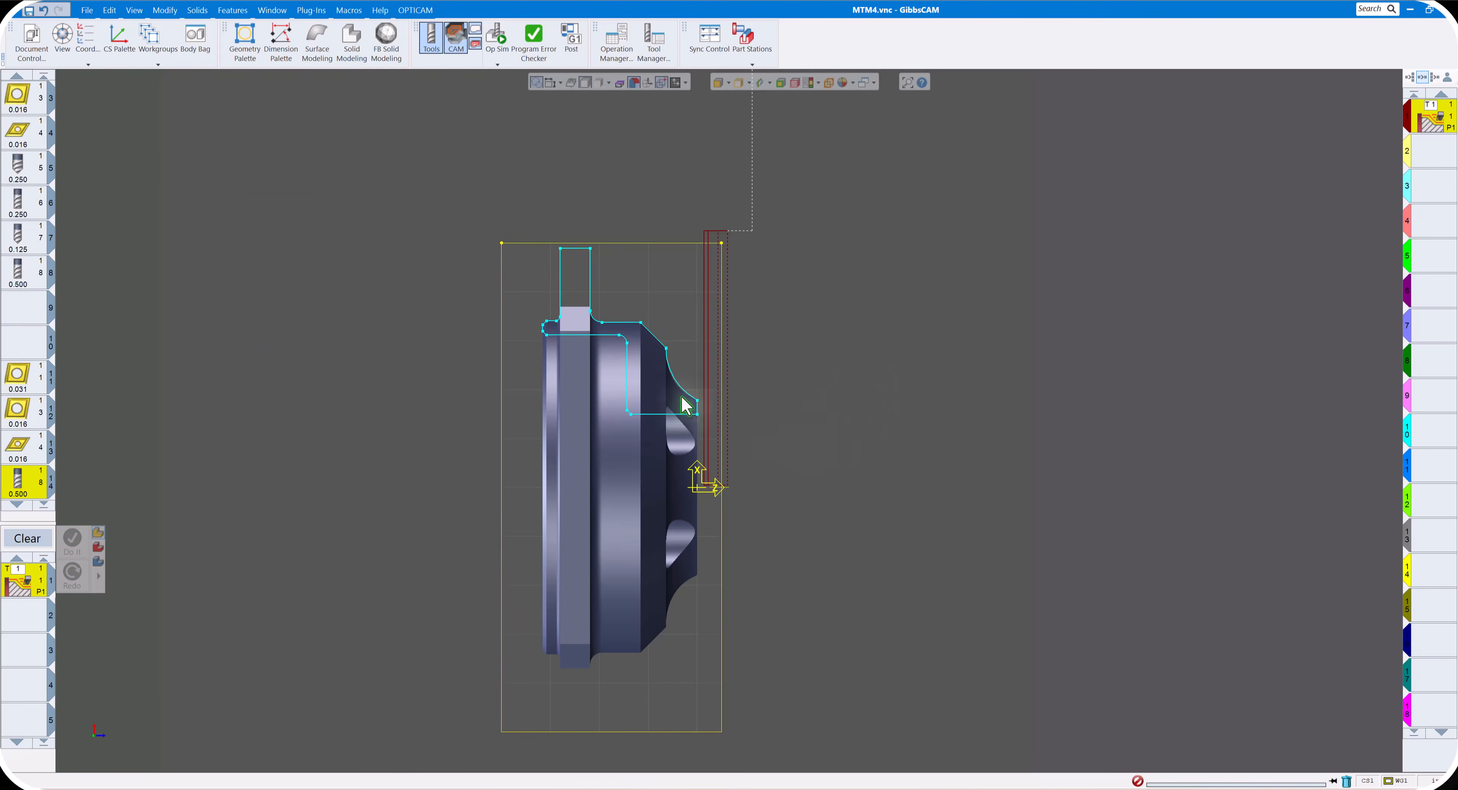
- Define the OD cut shape from the front concave arc to the flange's outer edge, extending both ends past the part
{"action": "scroll", "coordinate": [692, 403], "scroll_direction": "up", "scroll_amount": 1}
{"action": "left_click", "coordinate": [690, 401]}
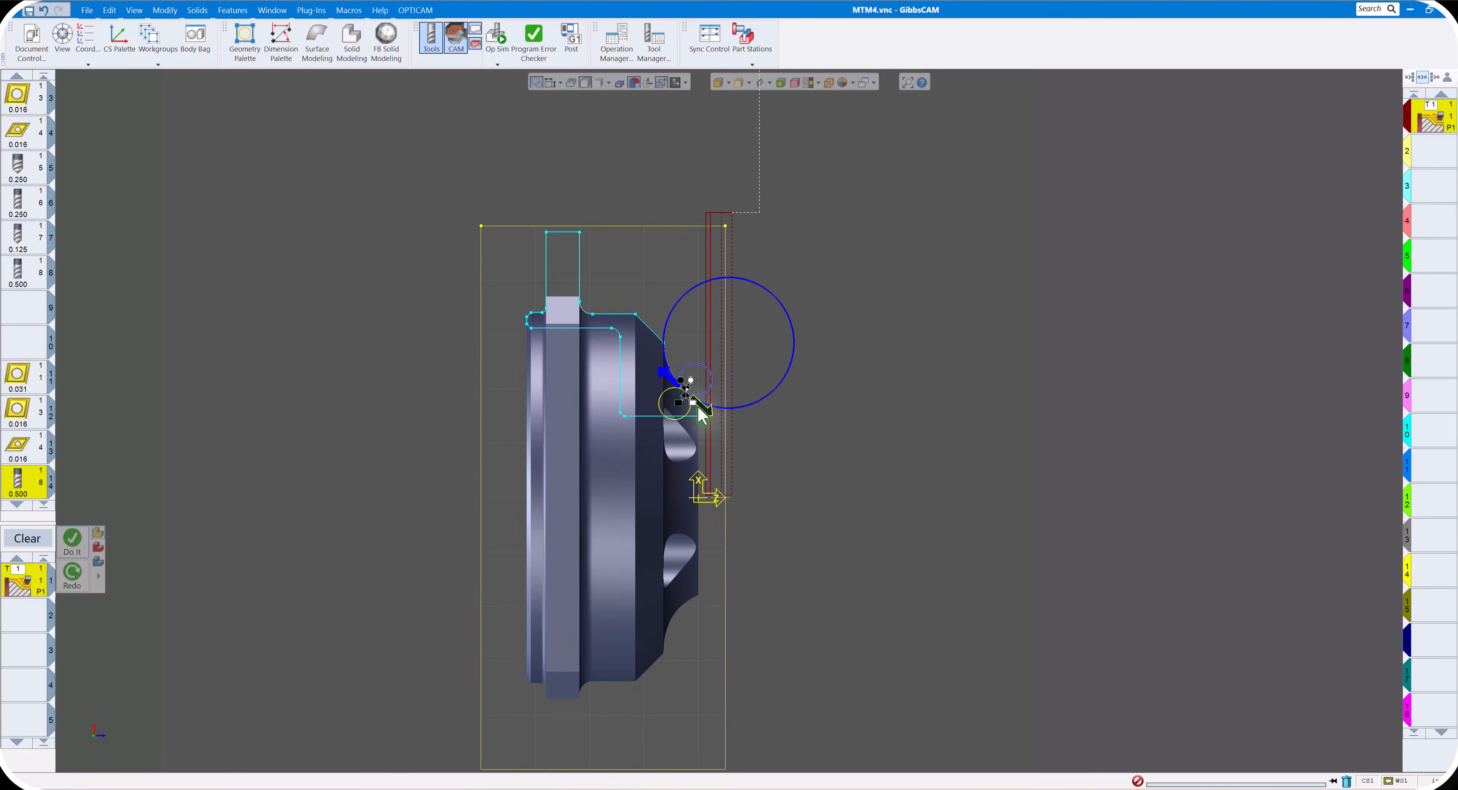
{"action": "left_click_drag", "start_coordinate": [691, 382], "coordinate": [724, 398]}
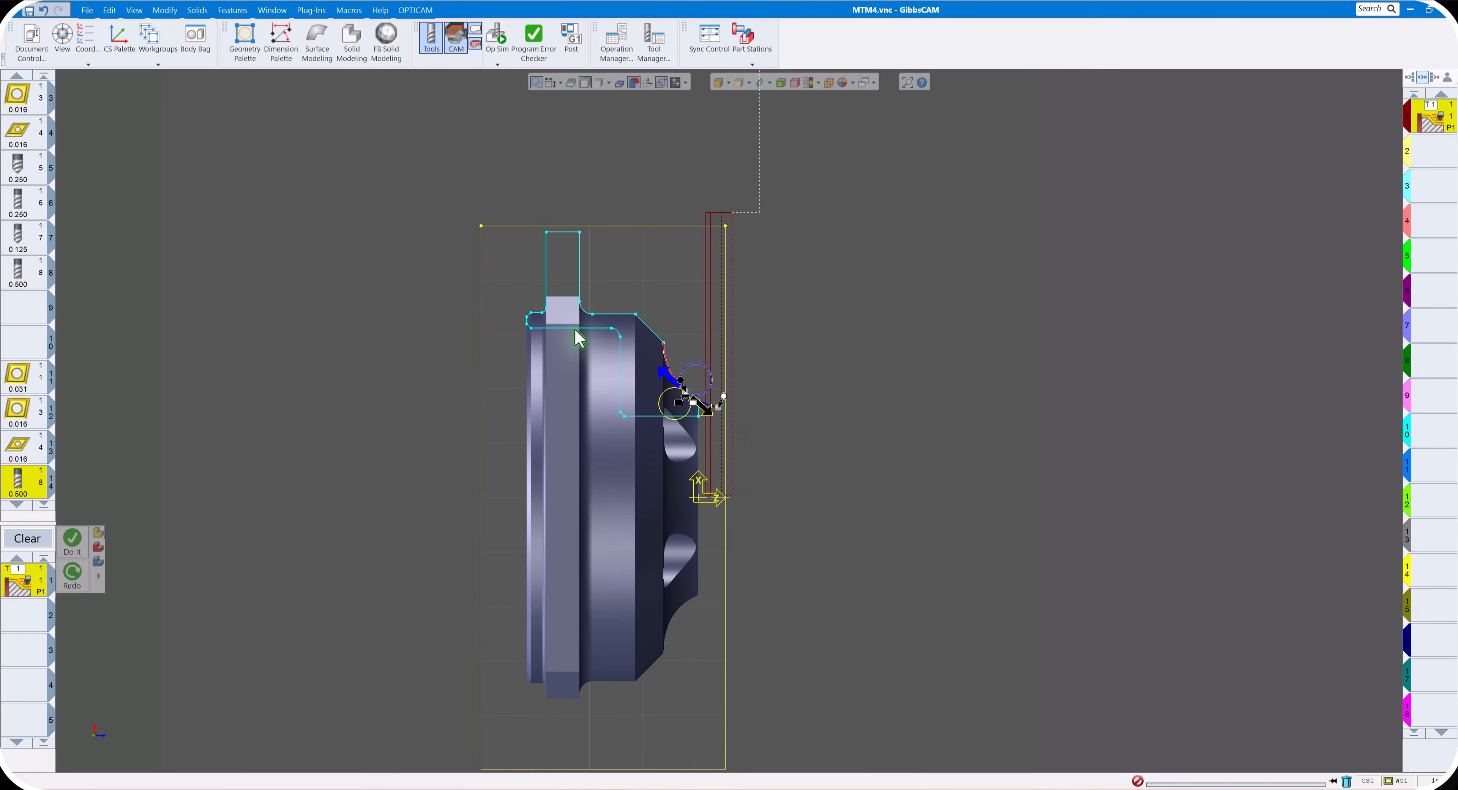
{"action": "left_click", "coordinate": [566, 232]}
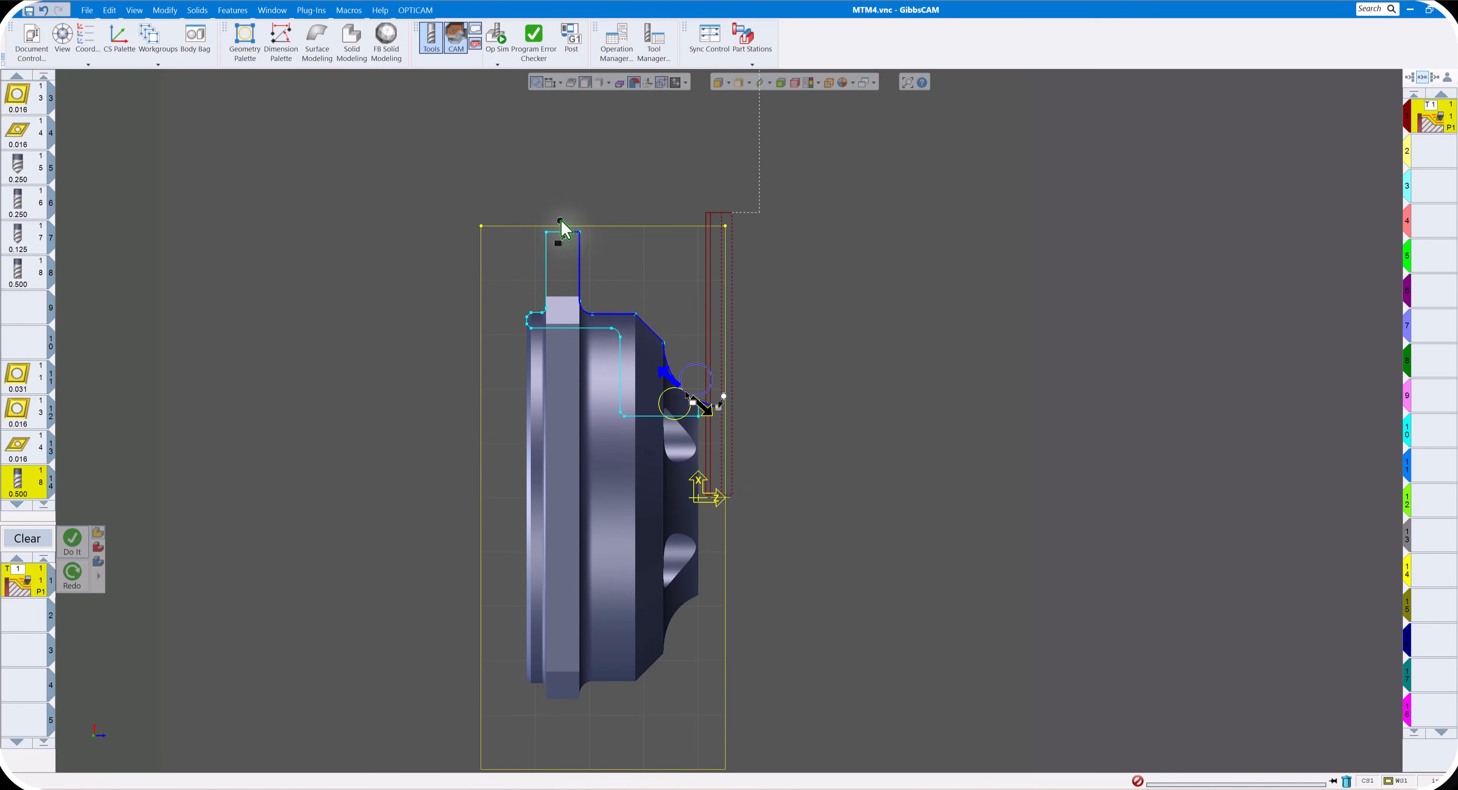
{"action": "left_click_drag", "start_coordinate": [563, 228], "coordinate": [536, 226]}
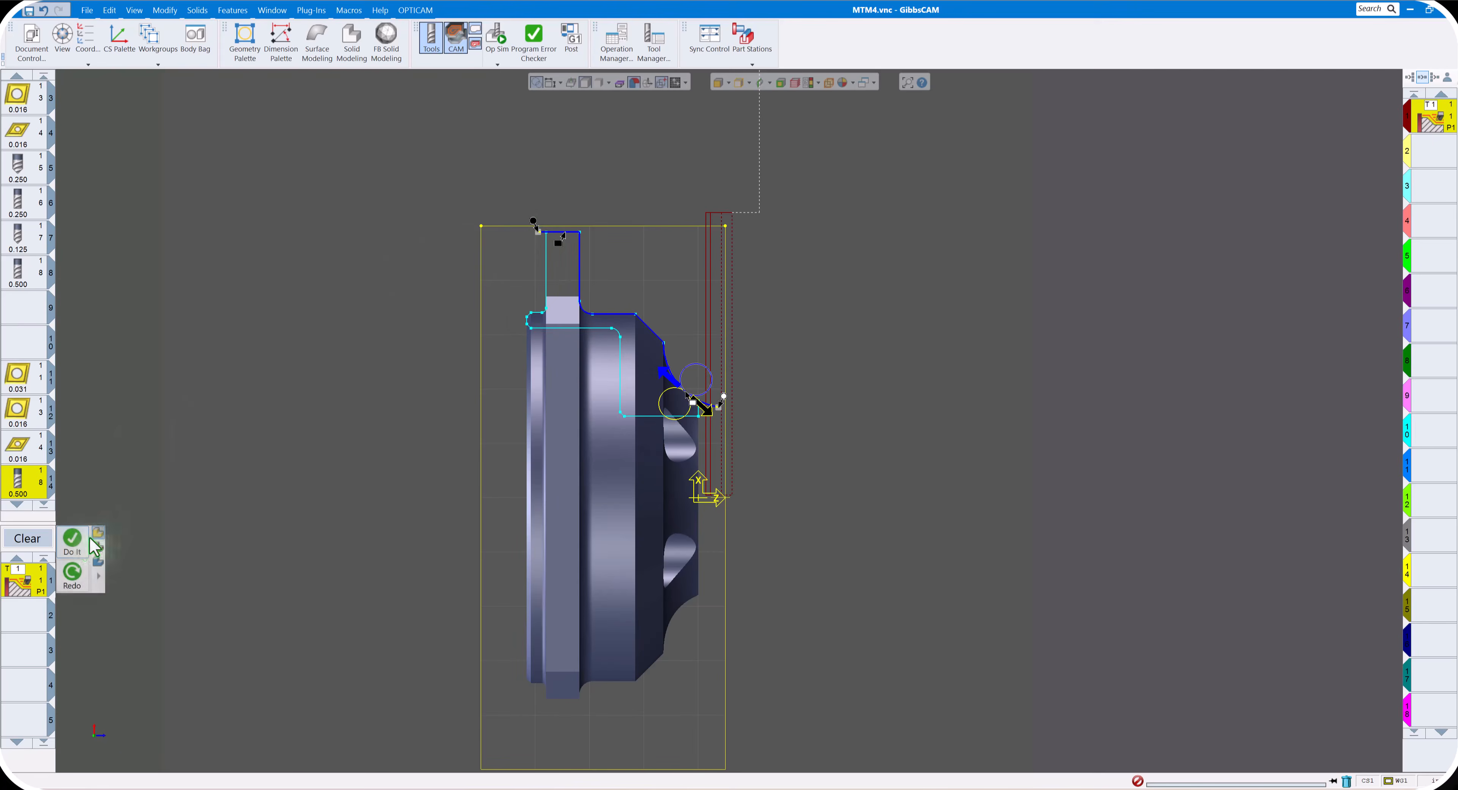
- Generate the main-spindle OD roughing operation from the defined cut shape and clear the process list
{"action": "left_click", "coordinate": [72, 541]}
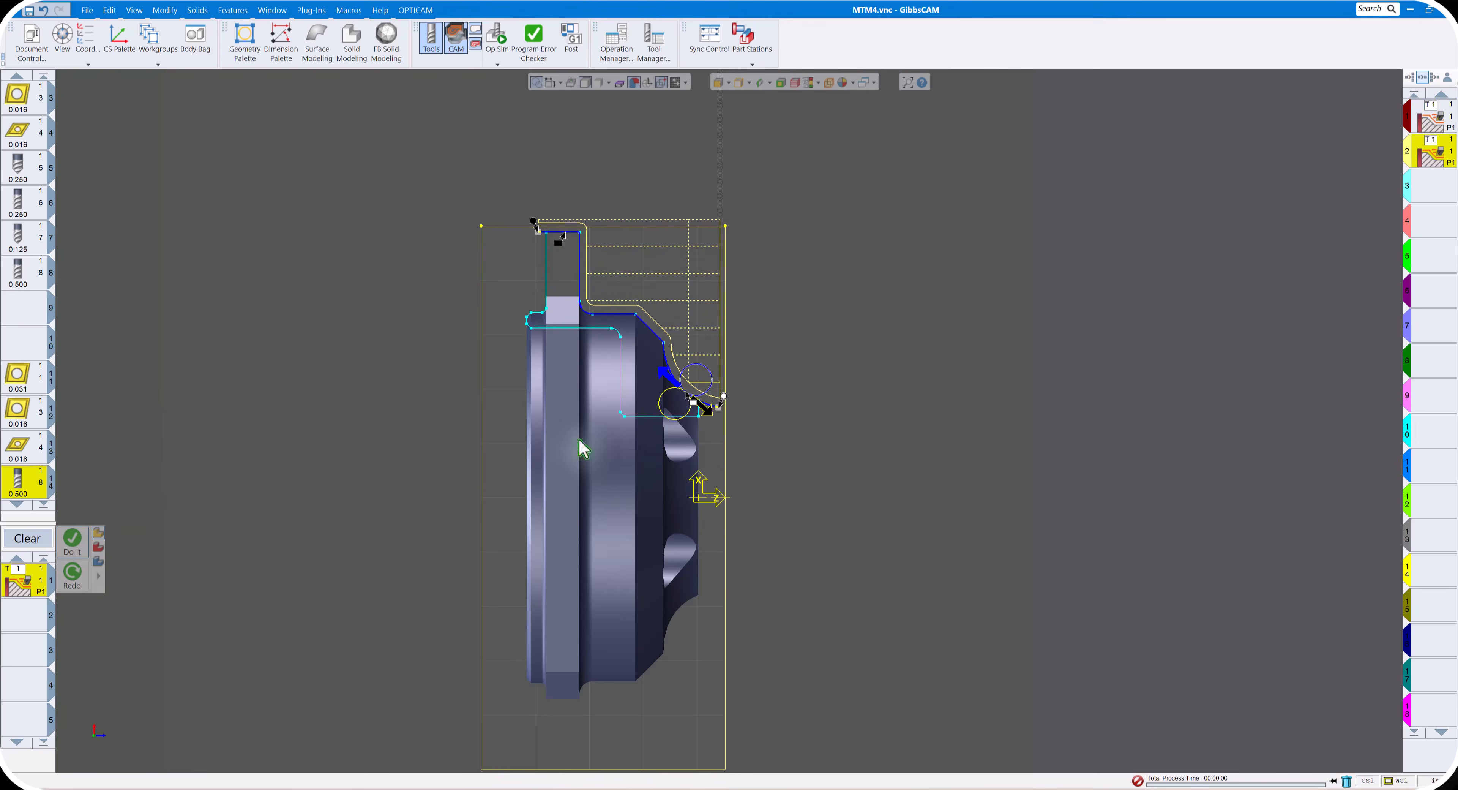
{"action": "left_click", "coordinate": [29, 538]}
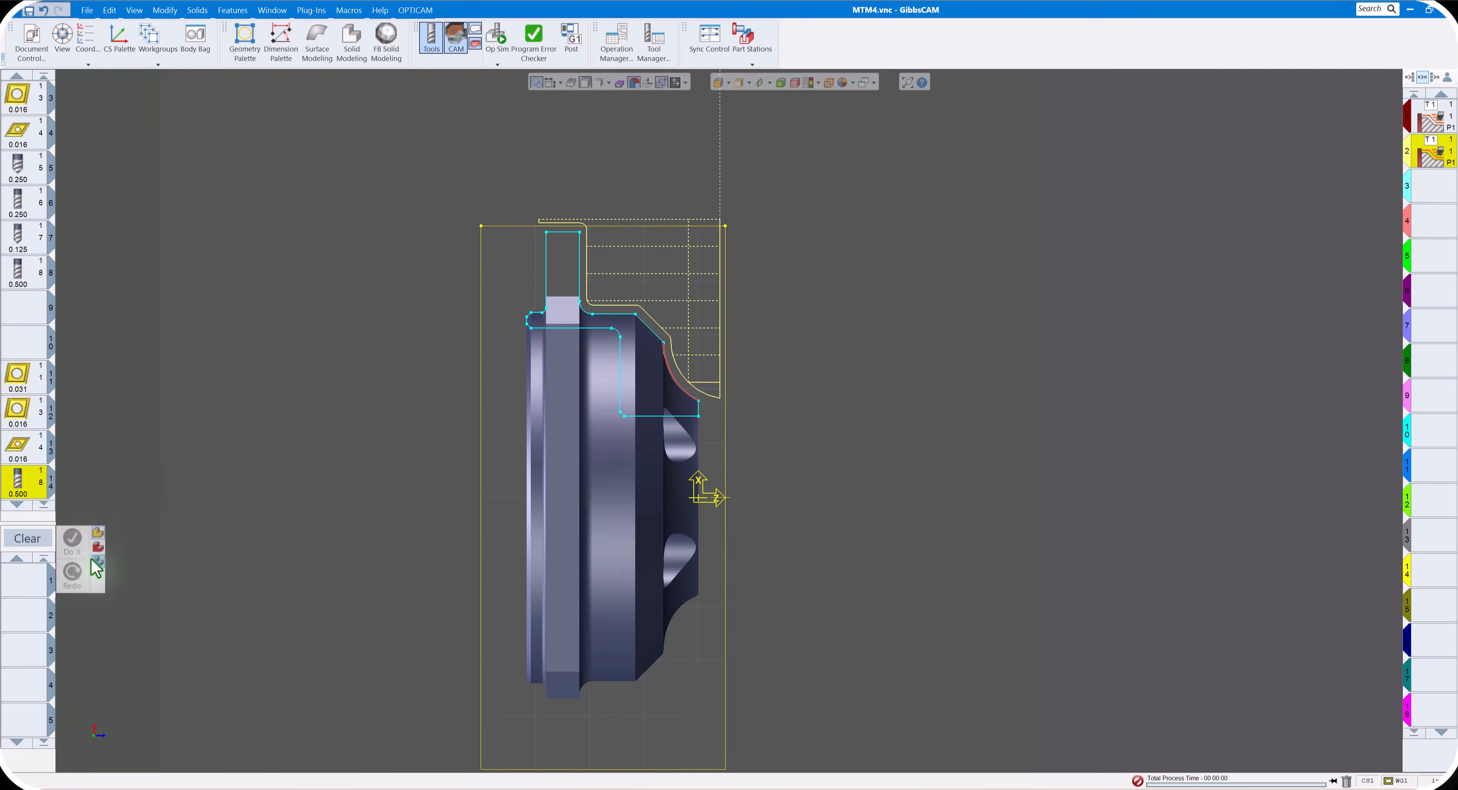
- Create a turning Holes process using the 0.6875 main-spindle drill
{"action": "double_click", "coordinate": [24, 593]}
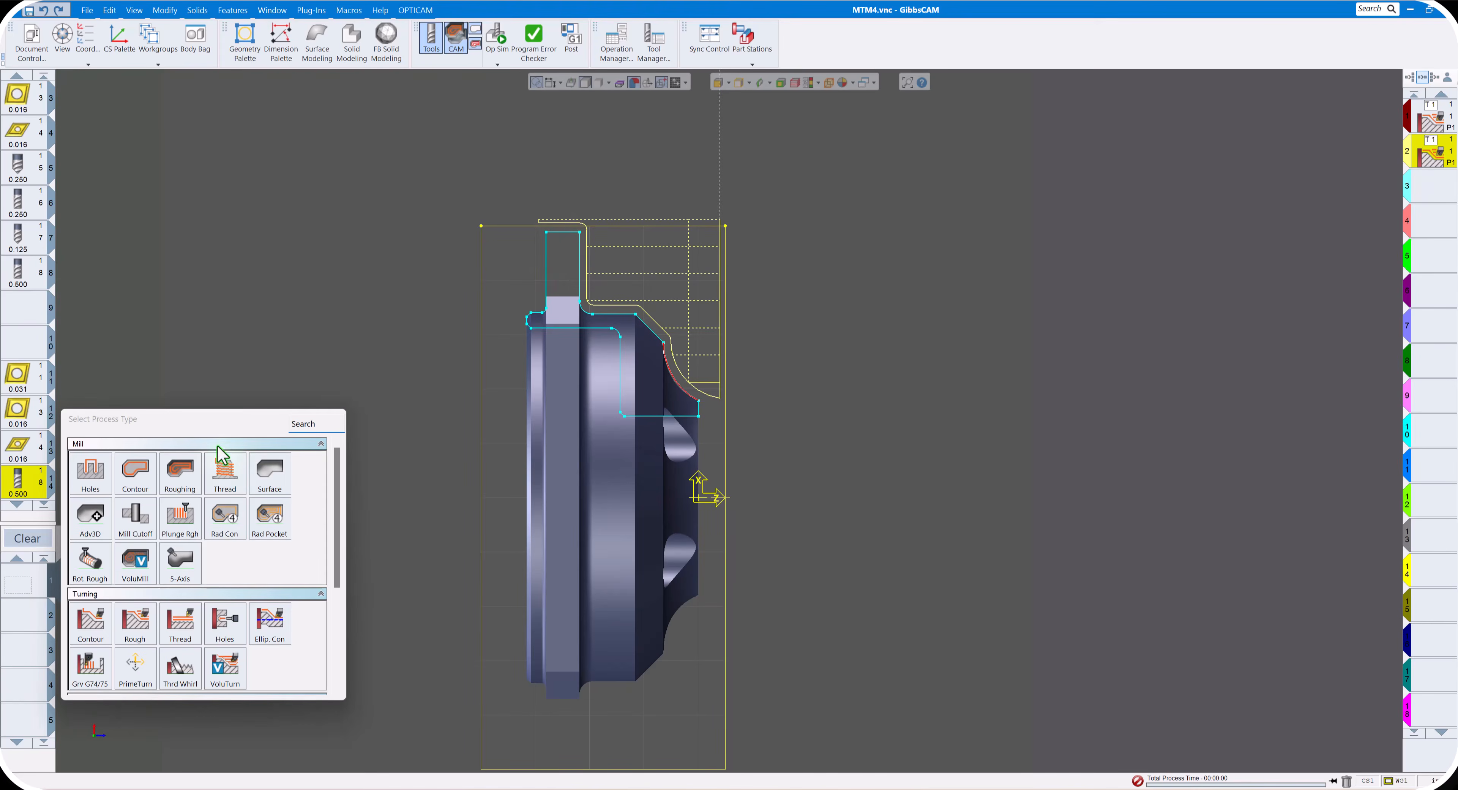
{"action": "left_click", "coordinate": [225, 631]}
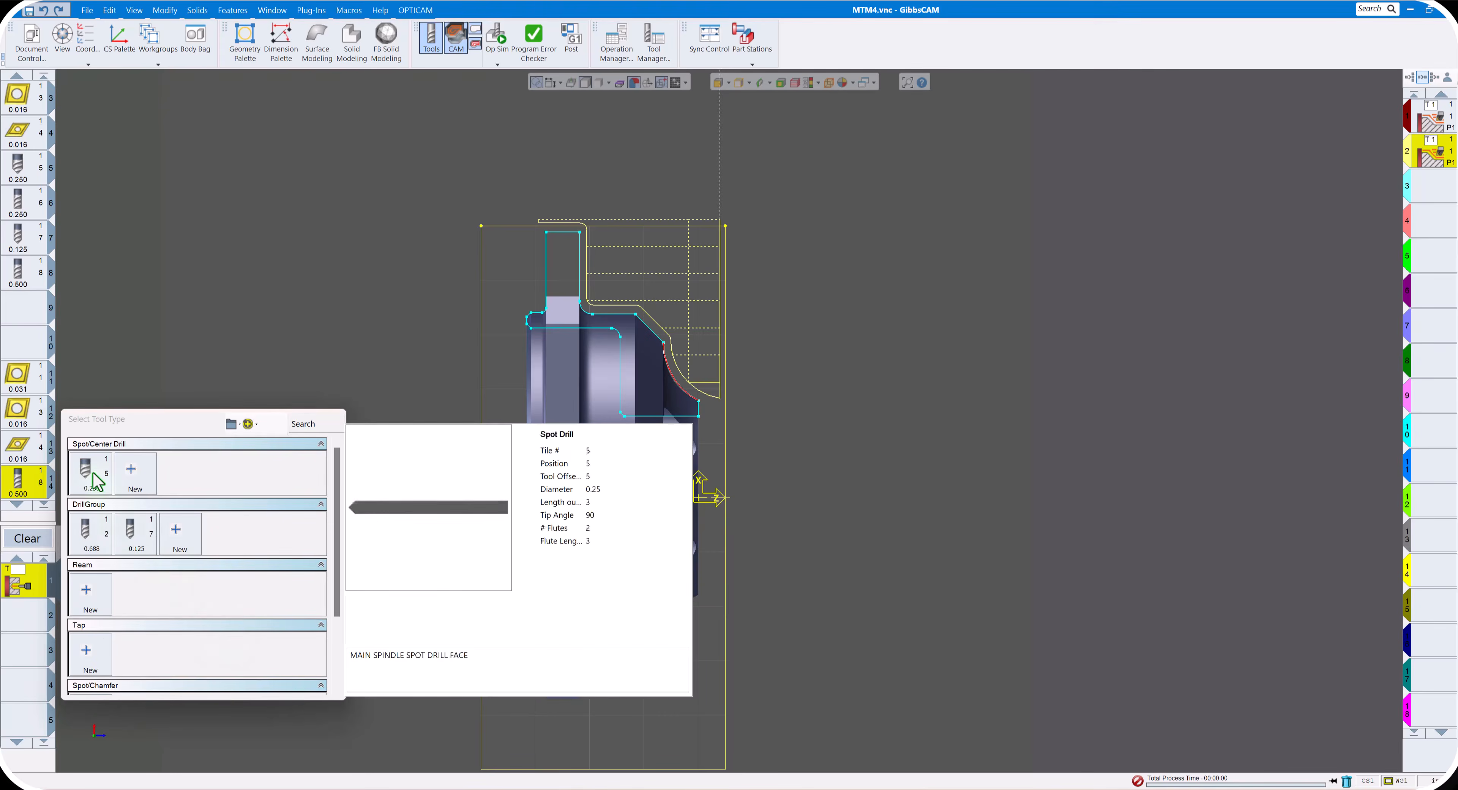
{"action": "mouse_move", "coordinate": [85, 534]}
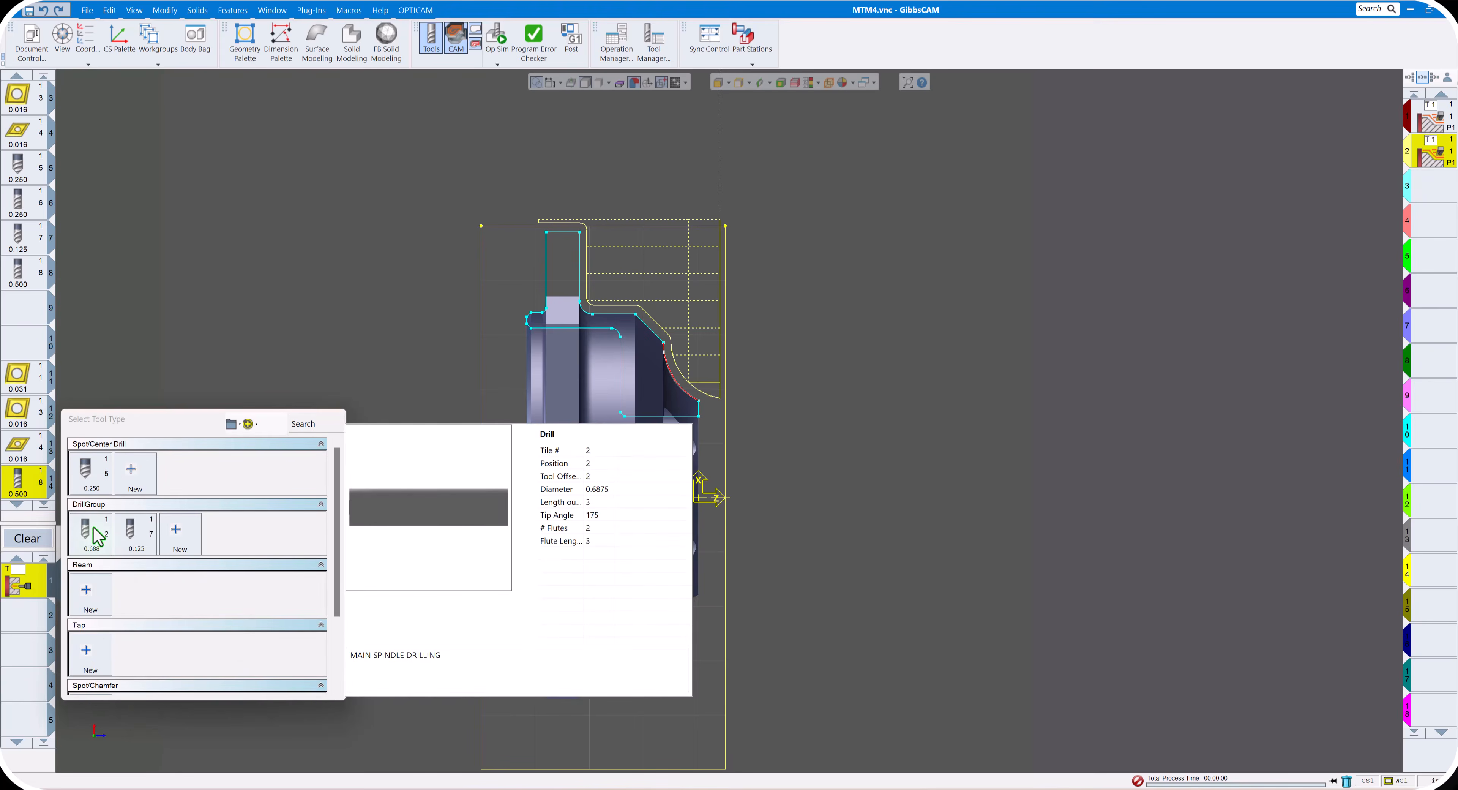
{"action": "left_click", "coordinate": [93, 535]}
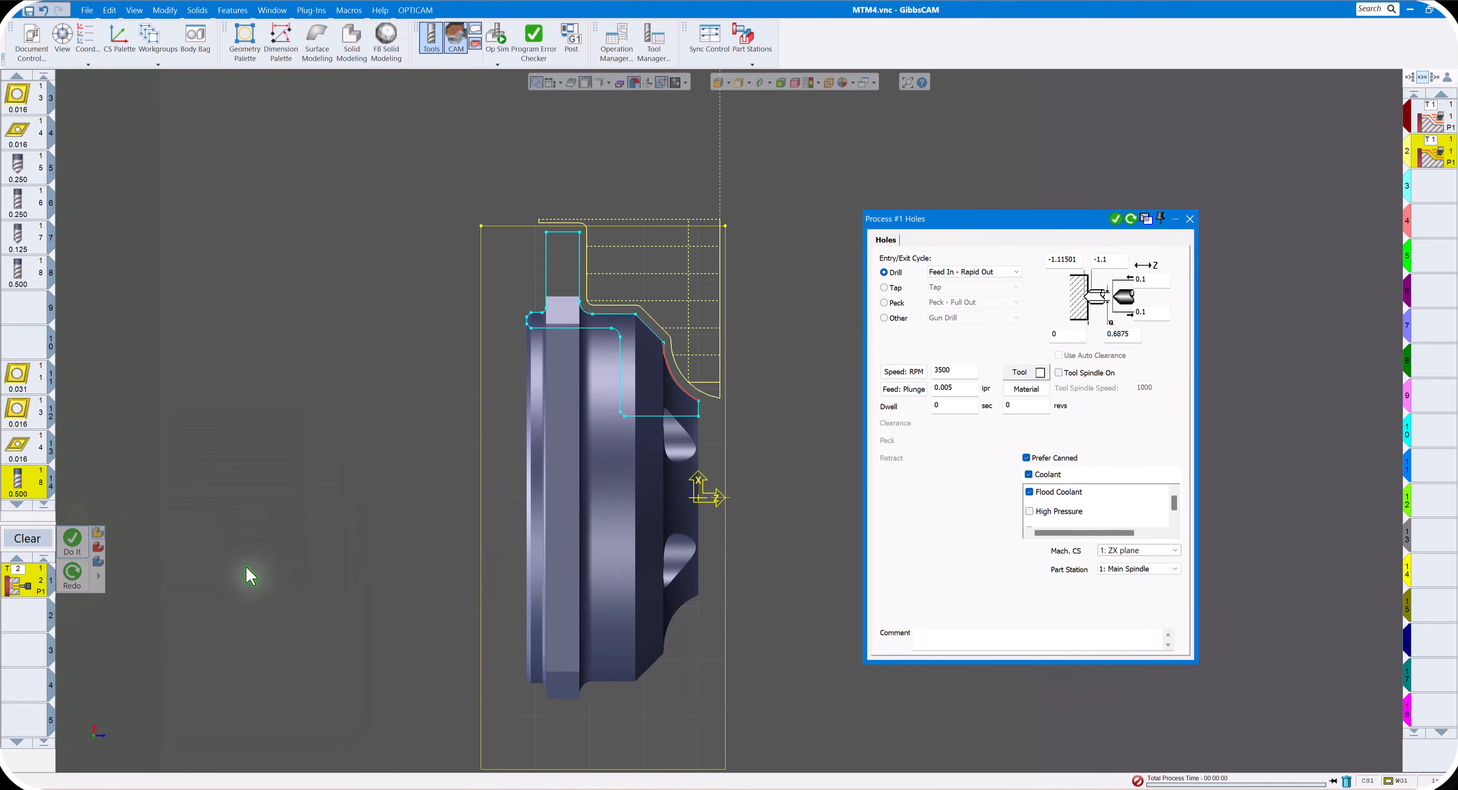
- Set the drilling clearances to 0.25, depth to -1.1, speed to 2778 RPM and plunge feed to 0.008 ipr, with High Pressure coolant enabled
{"action": "left_click", "coordinate": [1153, 280]}
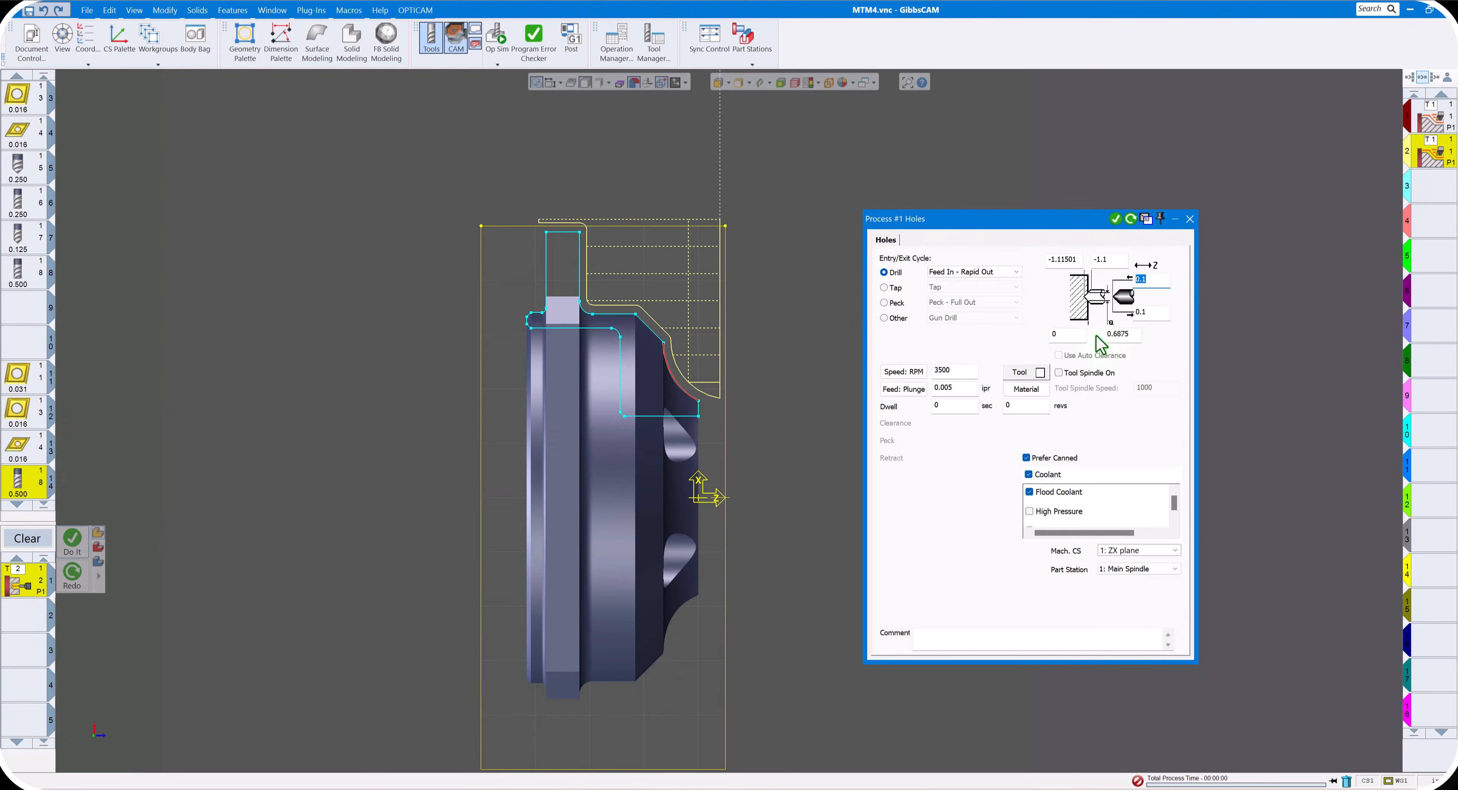
{"action": "type", "text": "0.25"}
{"action": "key", "text": "Tab"}
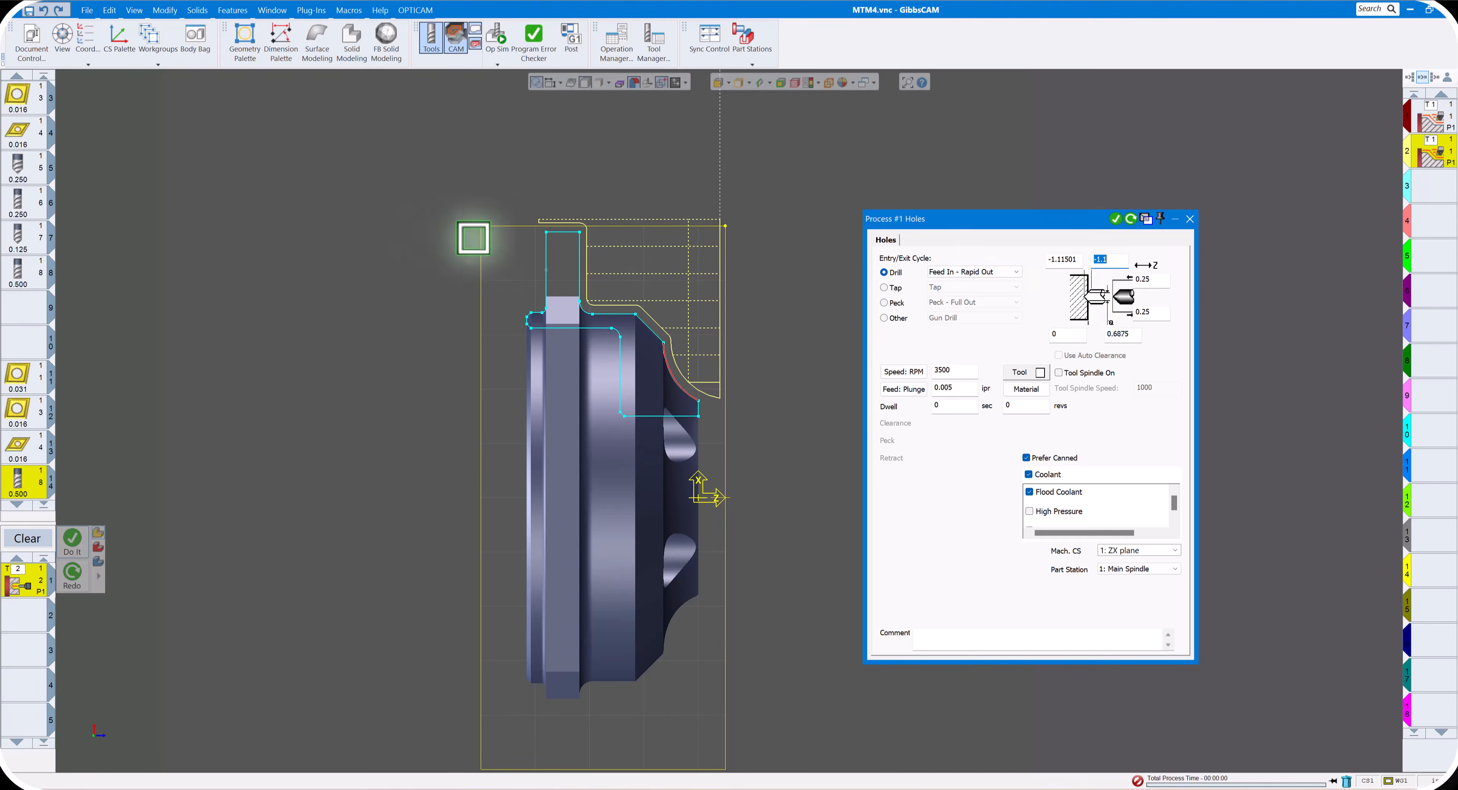
{"action": "left_click", "coordinate": [481, 225]}
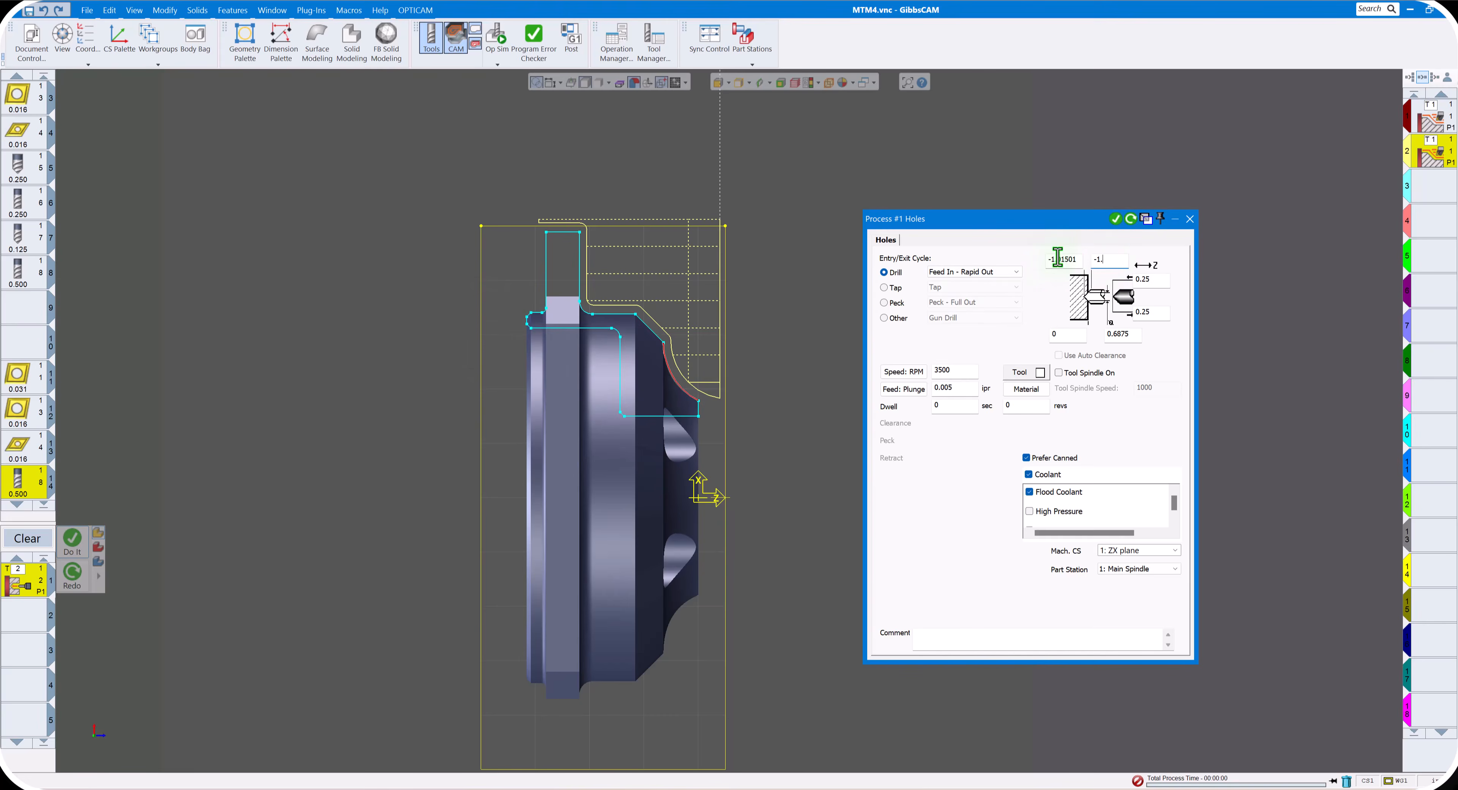
{"action": "left_click", "coordinate": [903, 372]}
{"action": "left_click", "coordinate": [902, 389]}
{"action": "left_click", "coordinate": [1030, 511]}
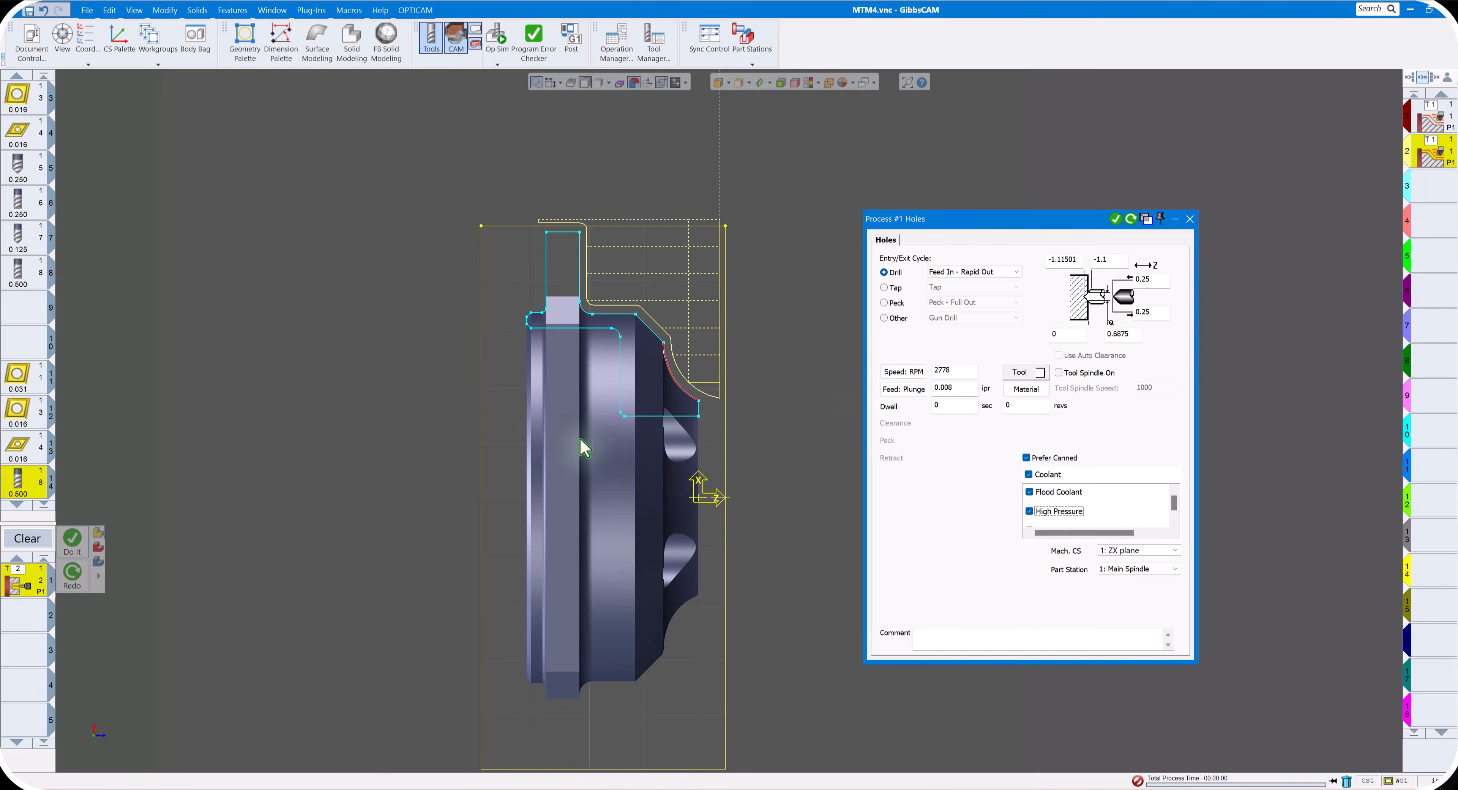
- Generate the center drilling operation and clear the process list
{"action": "left_click", "coordinate": [1115, 220]}
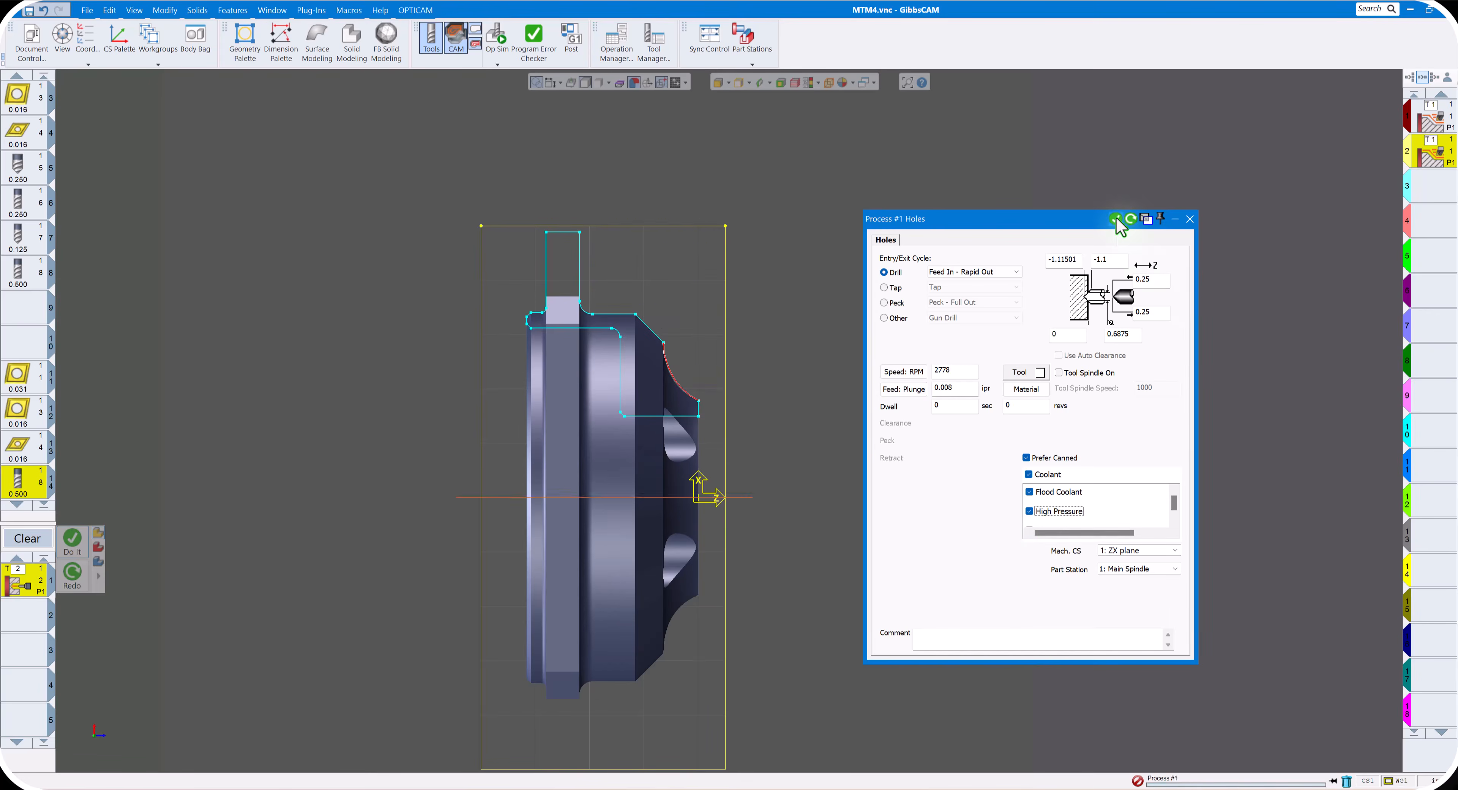
{"action": "left_click", "coordinate": [1190, 219]}
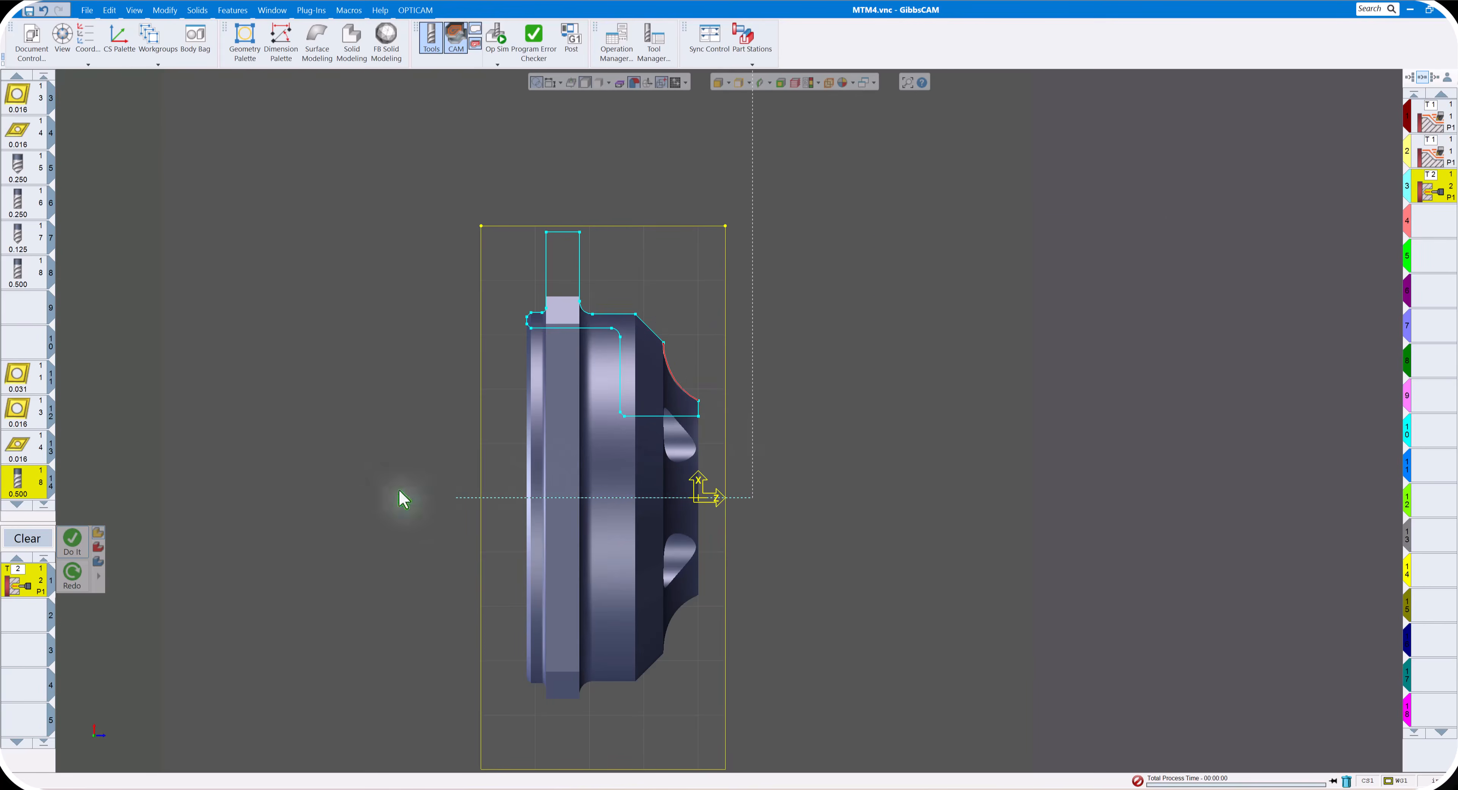
{"action": "left_click", "coordinate": [27, 538]}
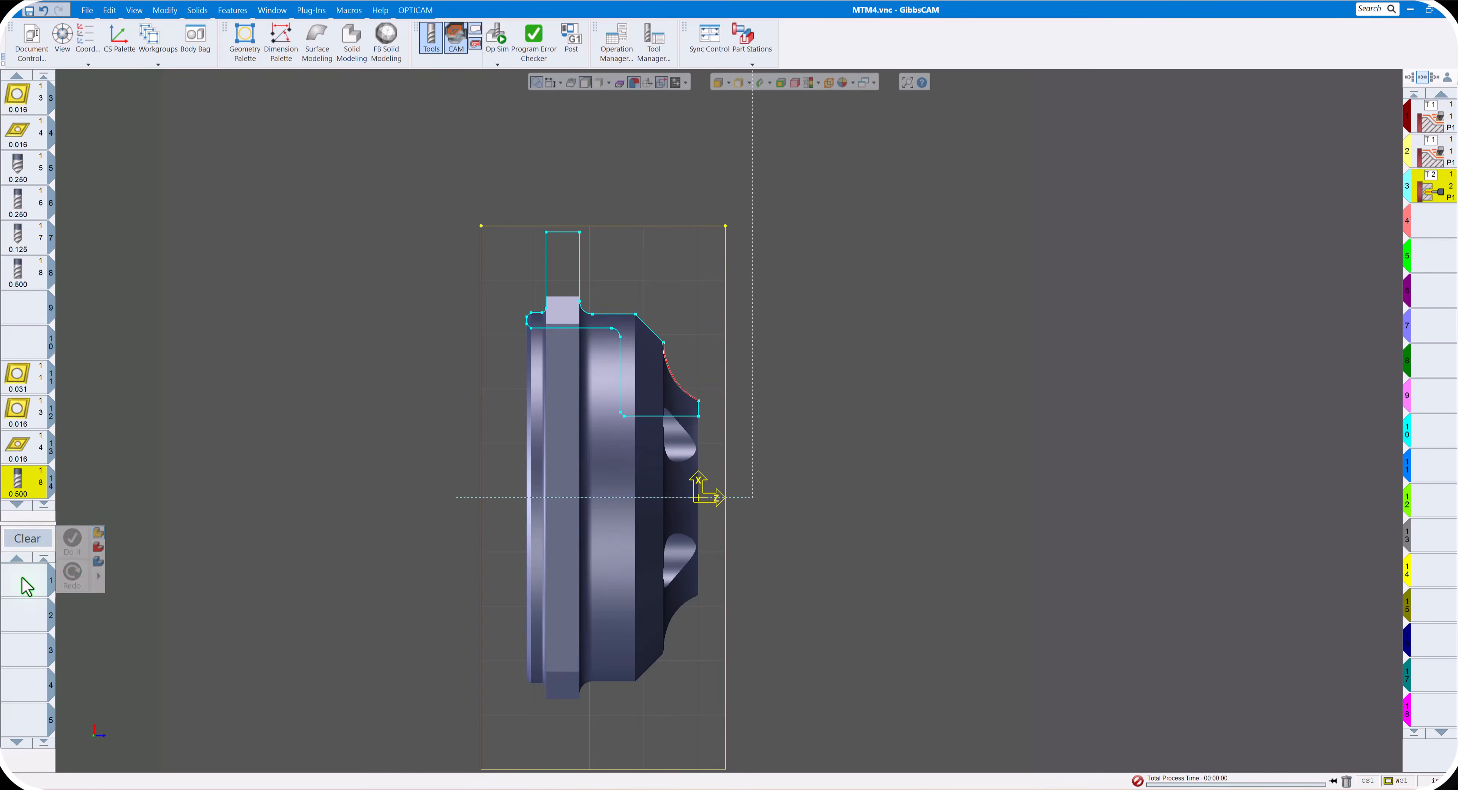
- Create a turning Rough process with the main-spindle 80° diamond boring tool and set its cut type to Front ID
{"action": "double_click", "coordinate": [25, 583]}
{"action": "left_click", "coordinate": [134, 622]}
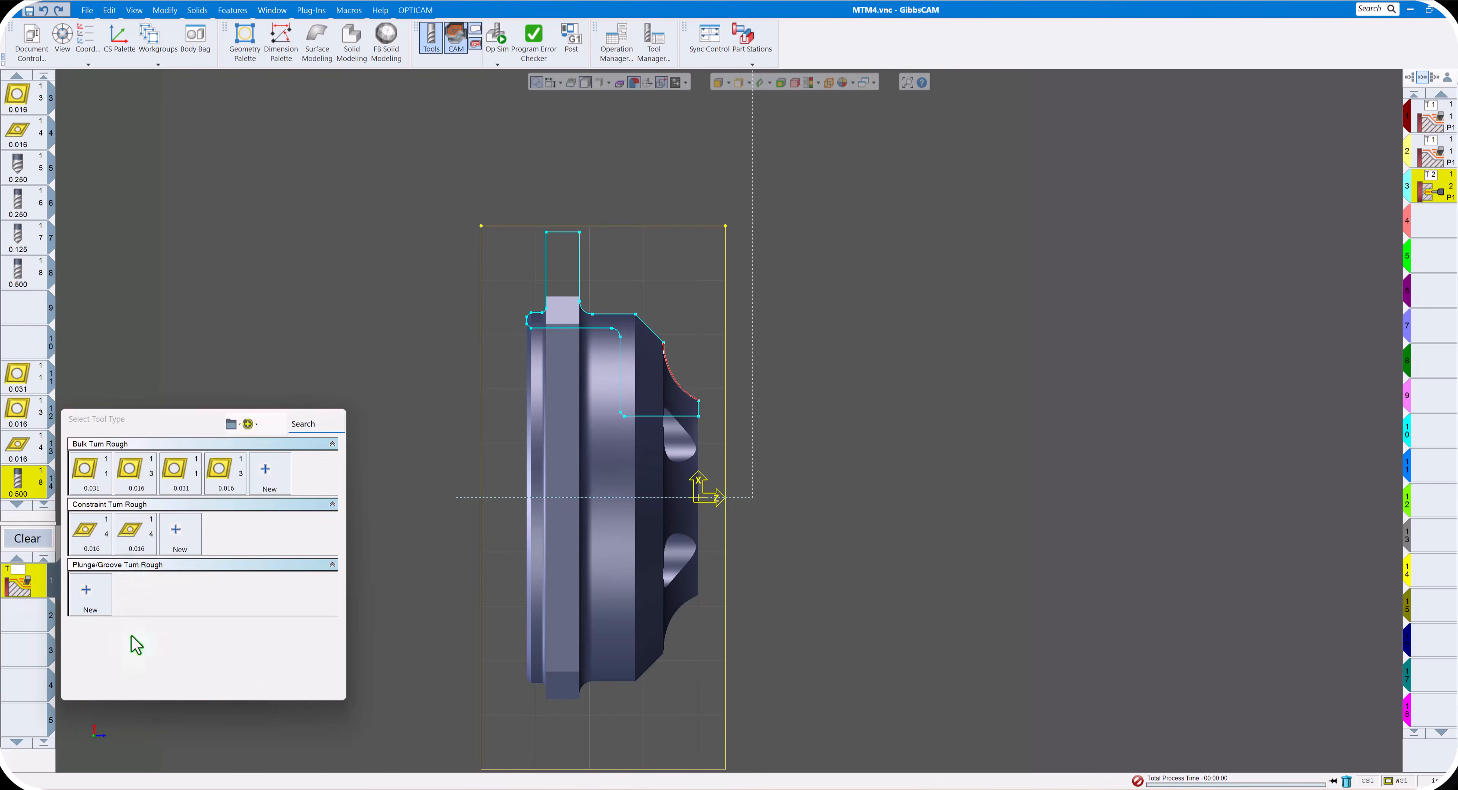
{"action": "mouse_move", "coordinate": [138, 482]}
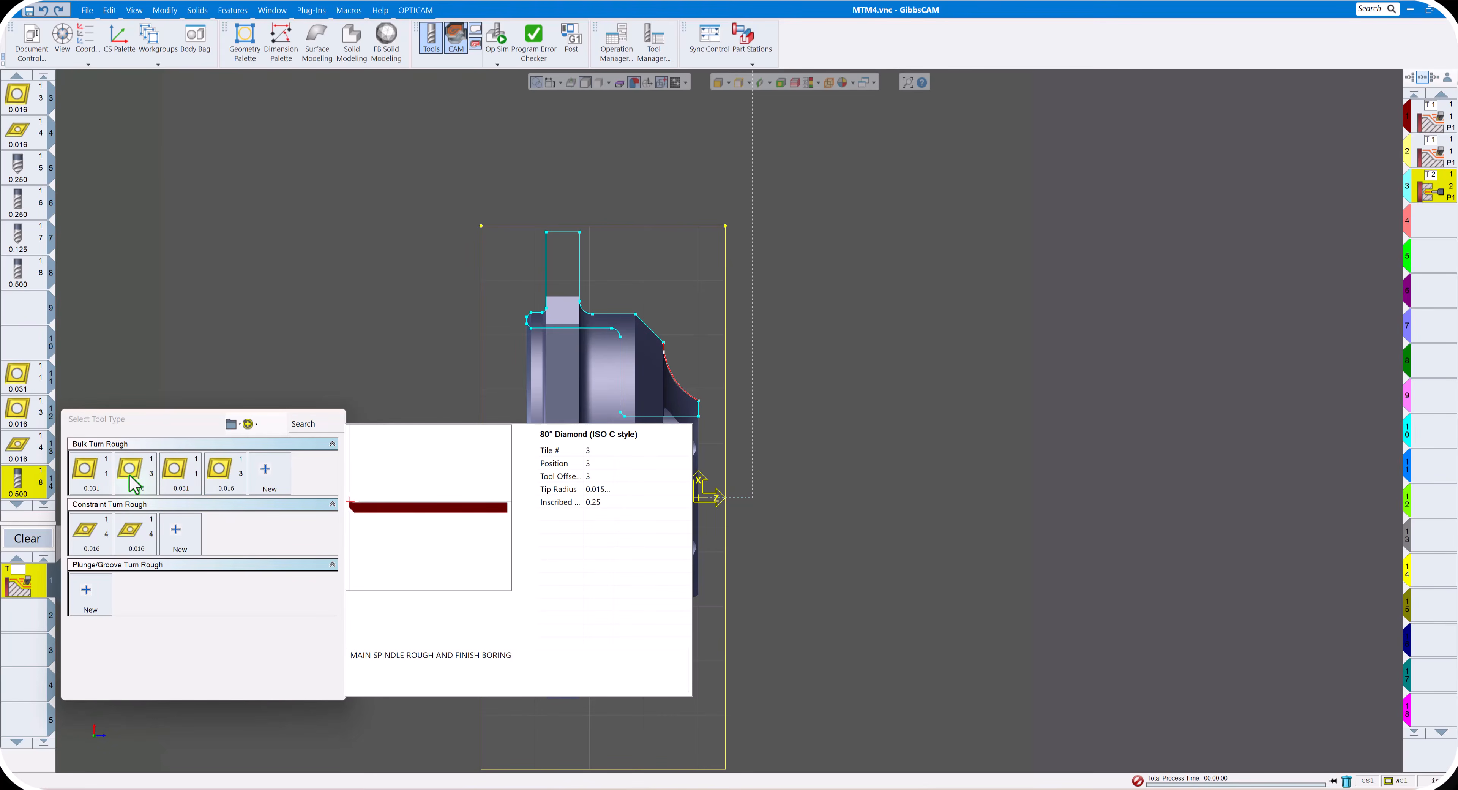
{"action": "left_click", "coordinate": [134, 484]}
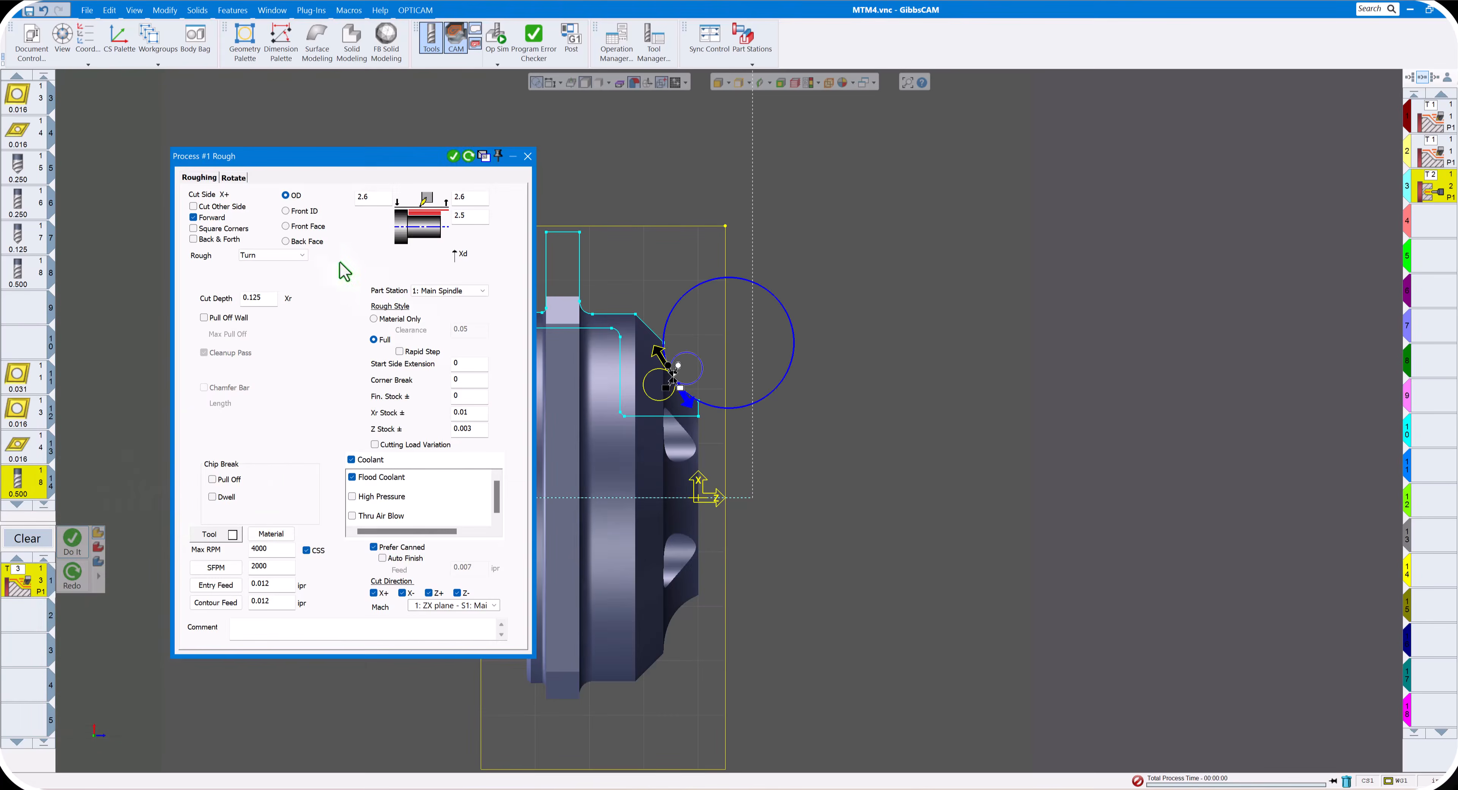
{"action": "left_click", "coordinate": [300, 211]}
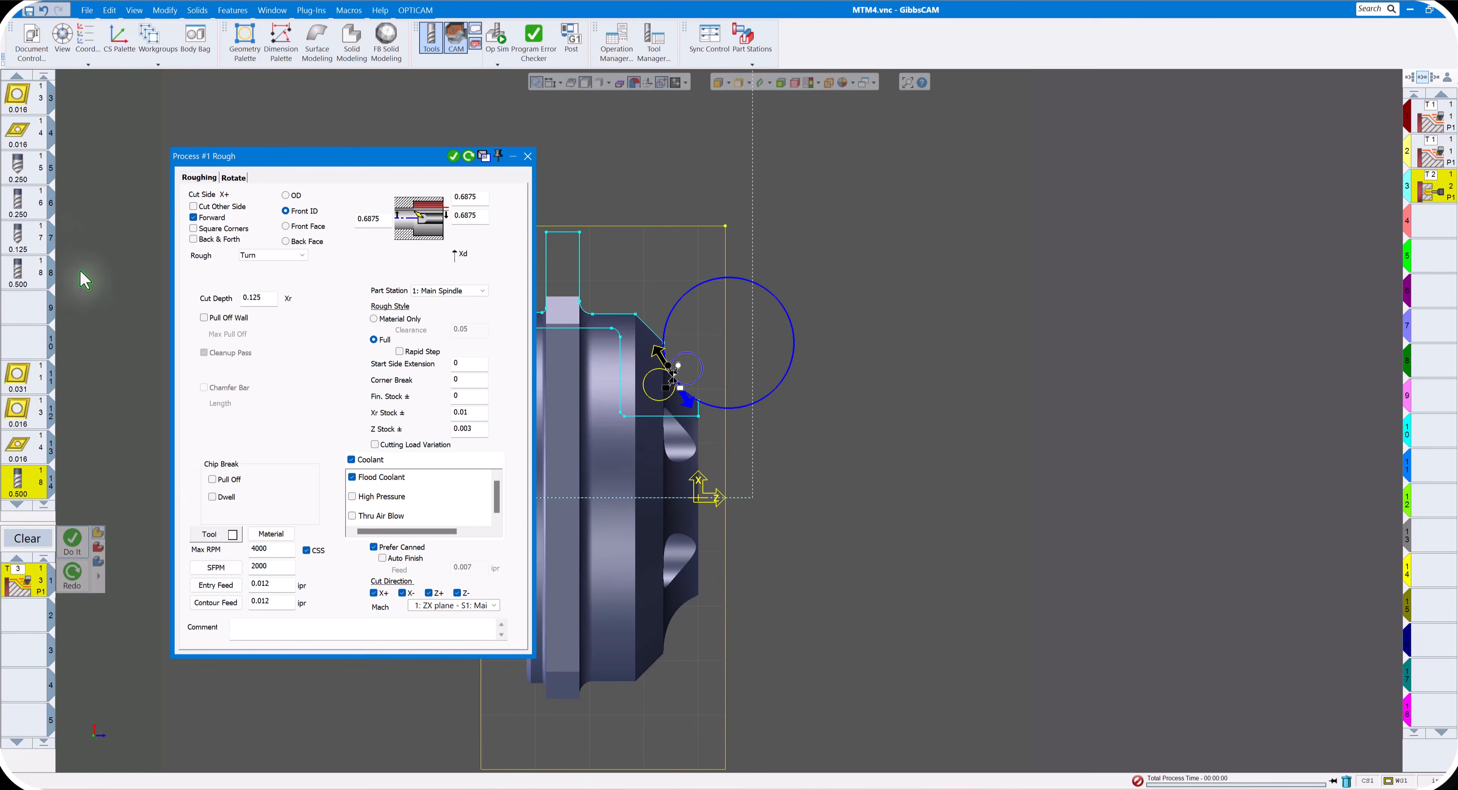
- Set the ID roughing cut depth to 0.06 and the entry and contour feeds to 0.006 ipr
{"action": "scroll", "coordinate": [57, 269], "scroll_direction": "up", "scroll_amount": 2}
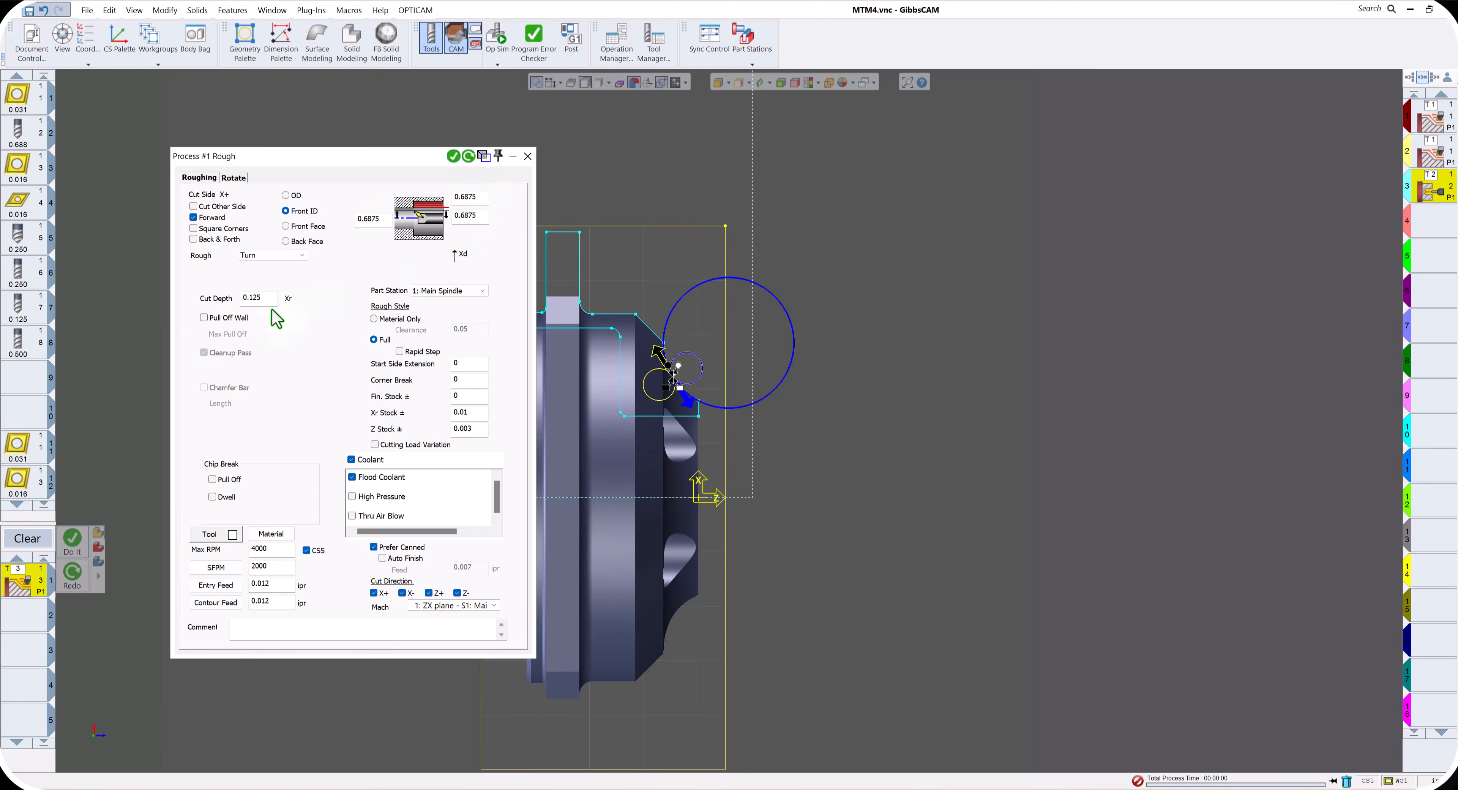
{"action": "left_click_drag", "start_coordinate": [271, 298], "coordinate": [212, 302]}
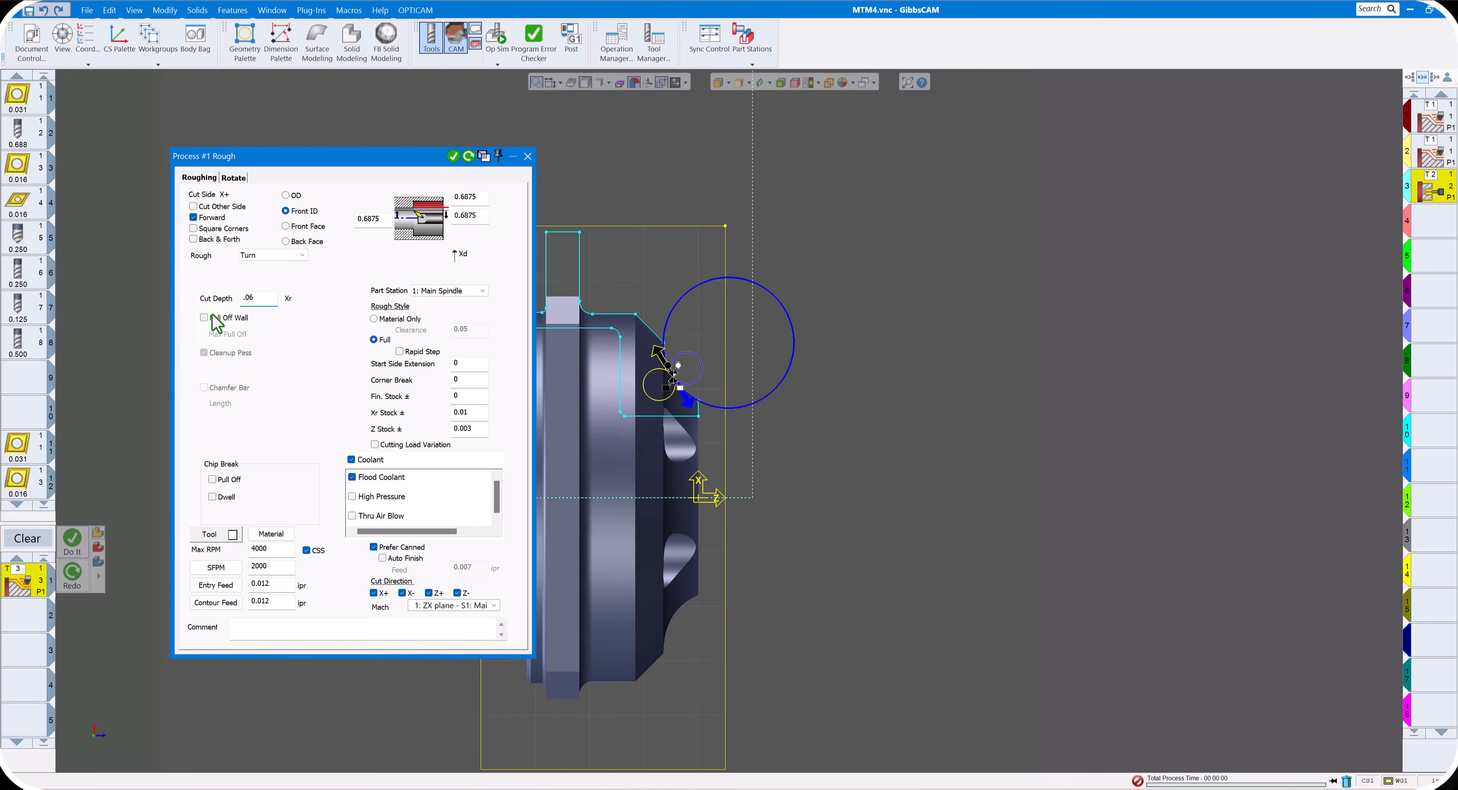
{"action": "left_click", "coordinate": [226, 586]}
{"action": "left_click", "coordinate": [221, 603]}
{"action": "left_click", "coordinate": [528, 156]}
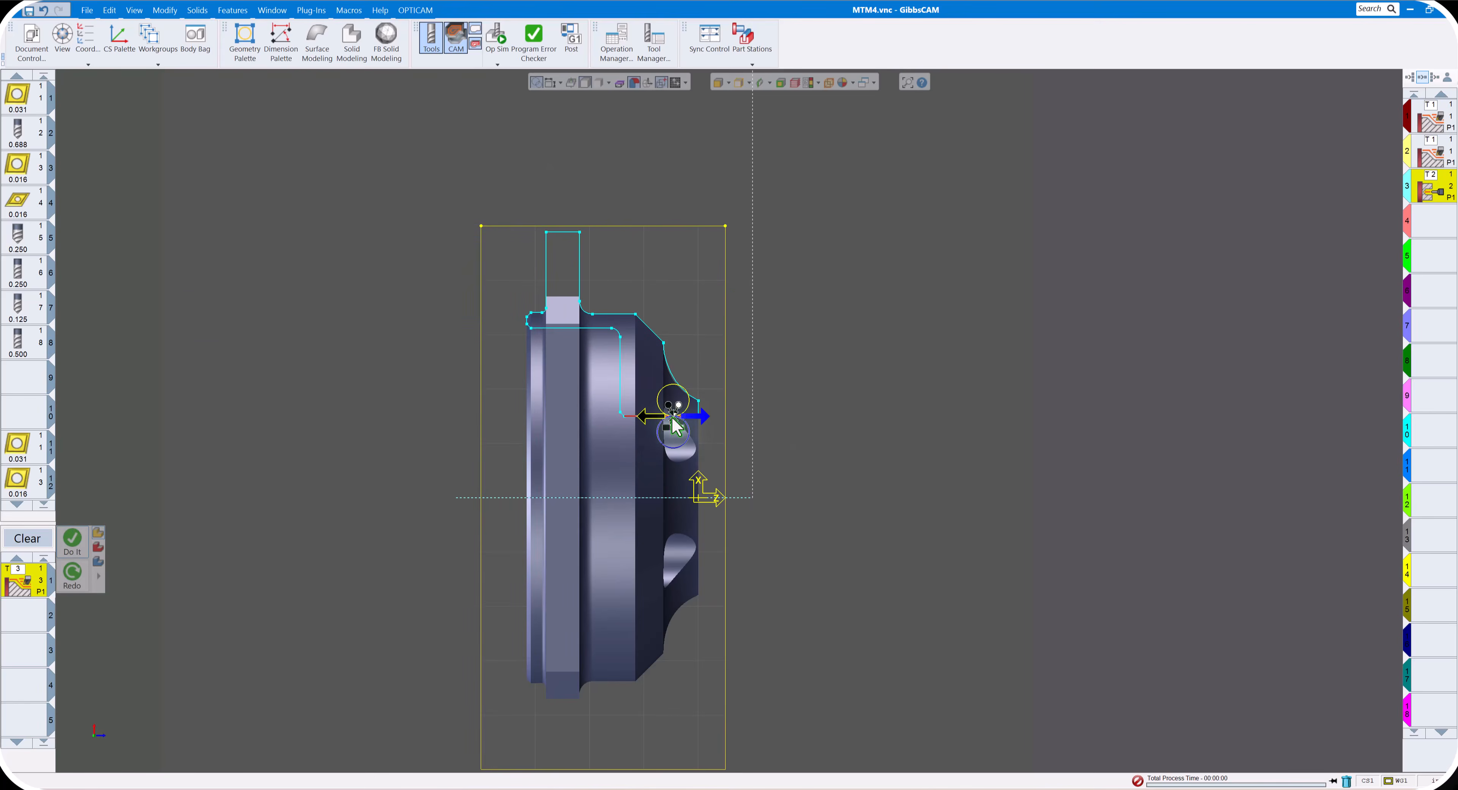
- Extend the bore cut past the front face and the back of the stock, cutting inward, and generate the ID roughing operation
{"action": "left_click_drag", "start_coordinate": [680, 405], "coordinate": [716, 406]}
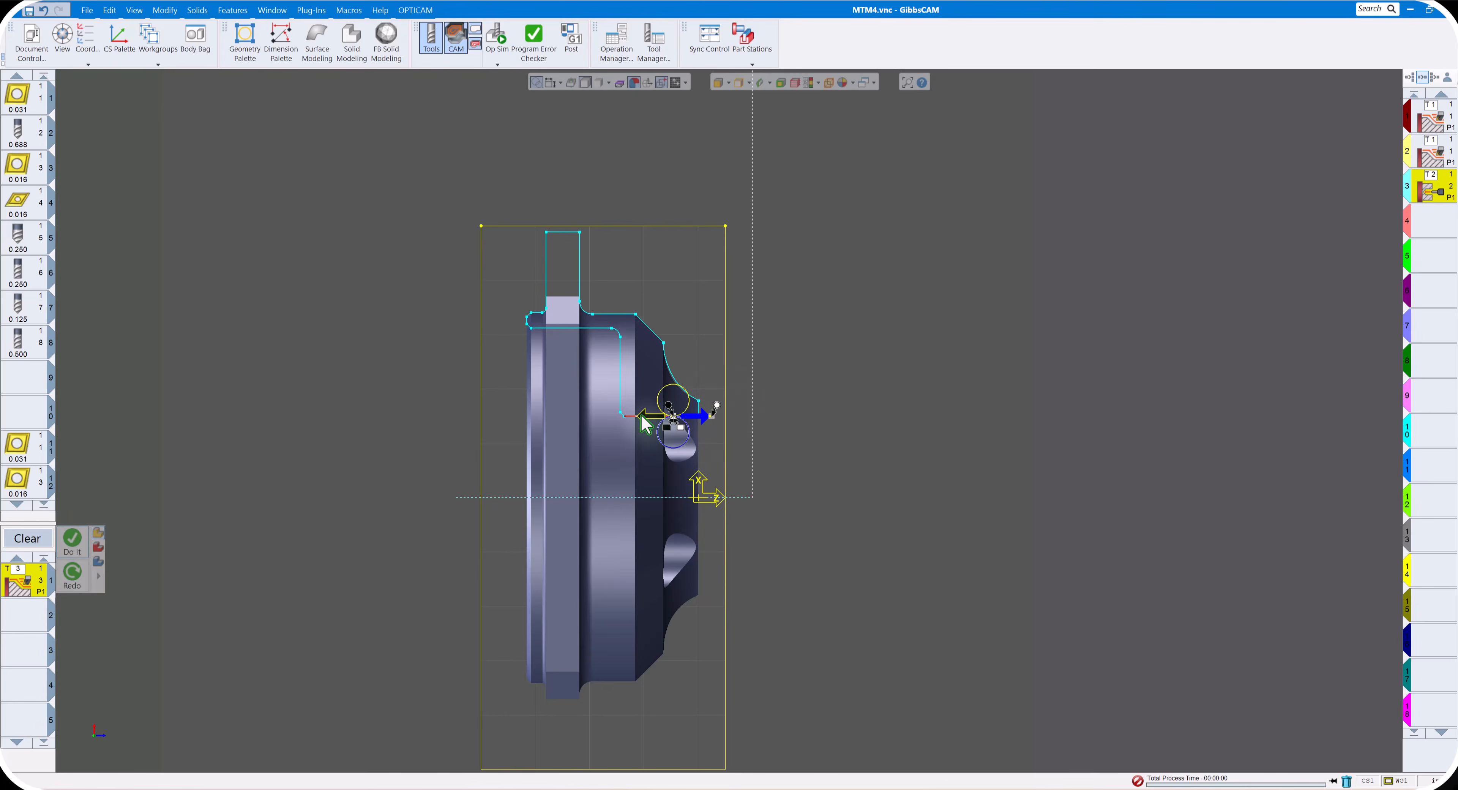
{"action": "left_click", "coordinate": [644, 423]}
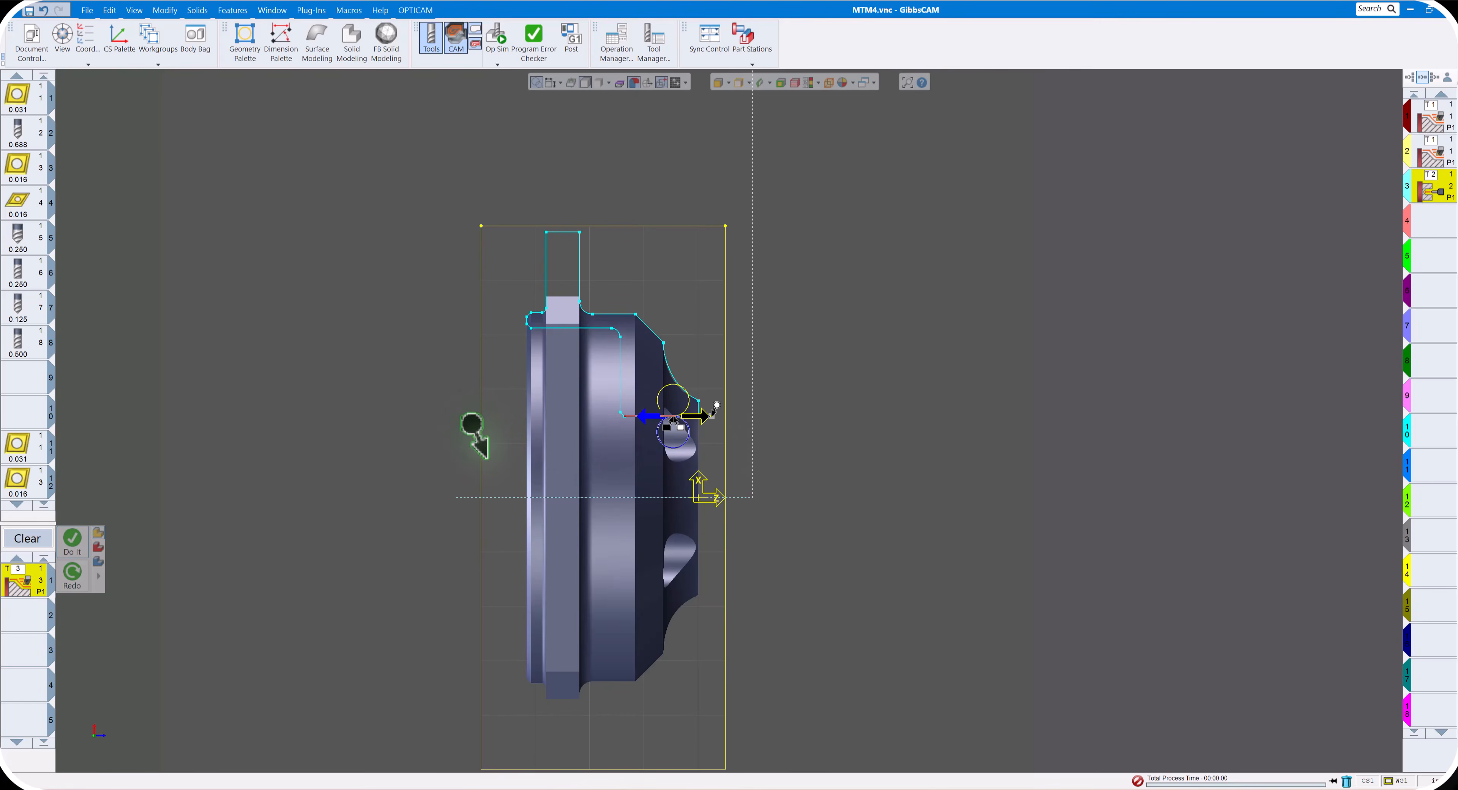
{"action": "left_click", "coordinate": [471, 422]}
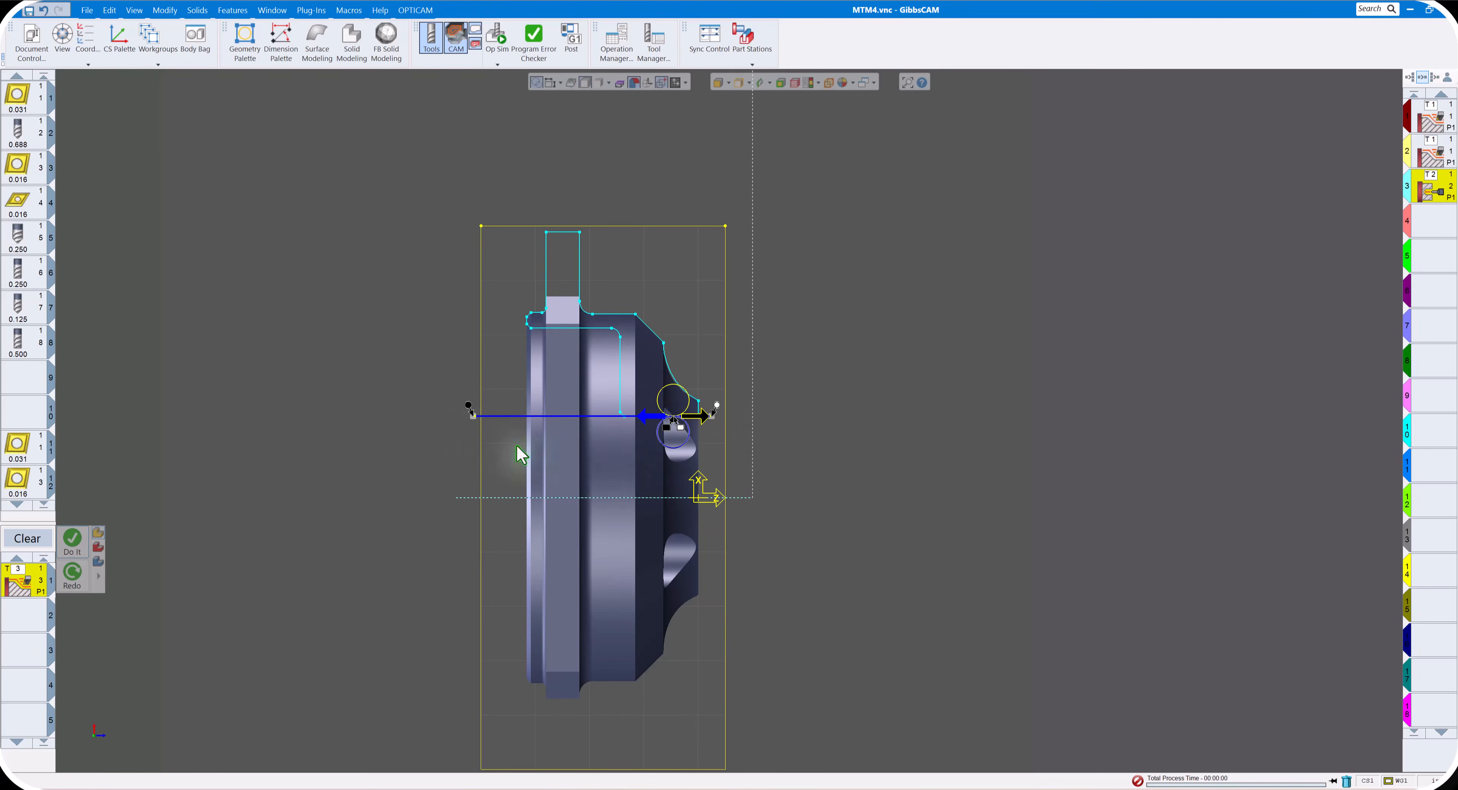
{"action": "left_click", "coordinate": [72, 541]}
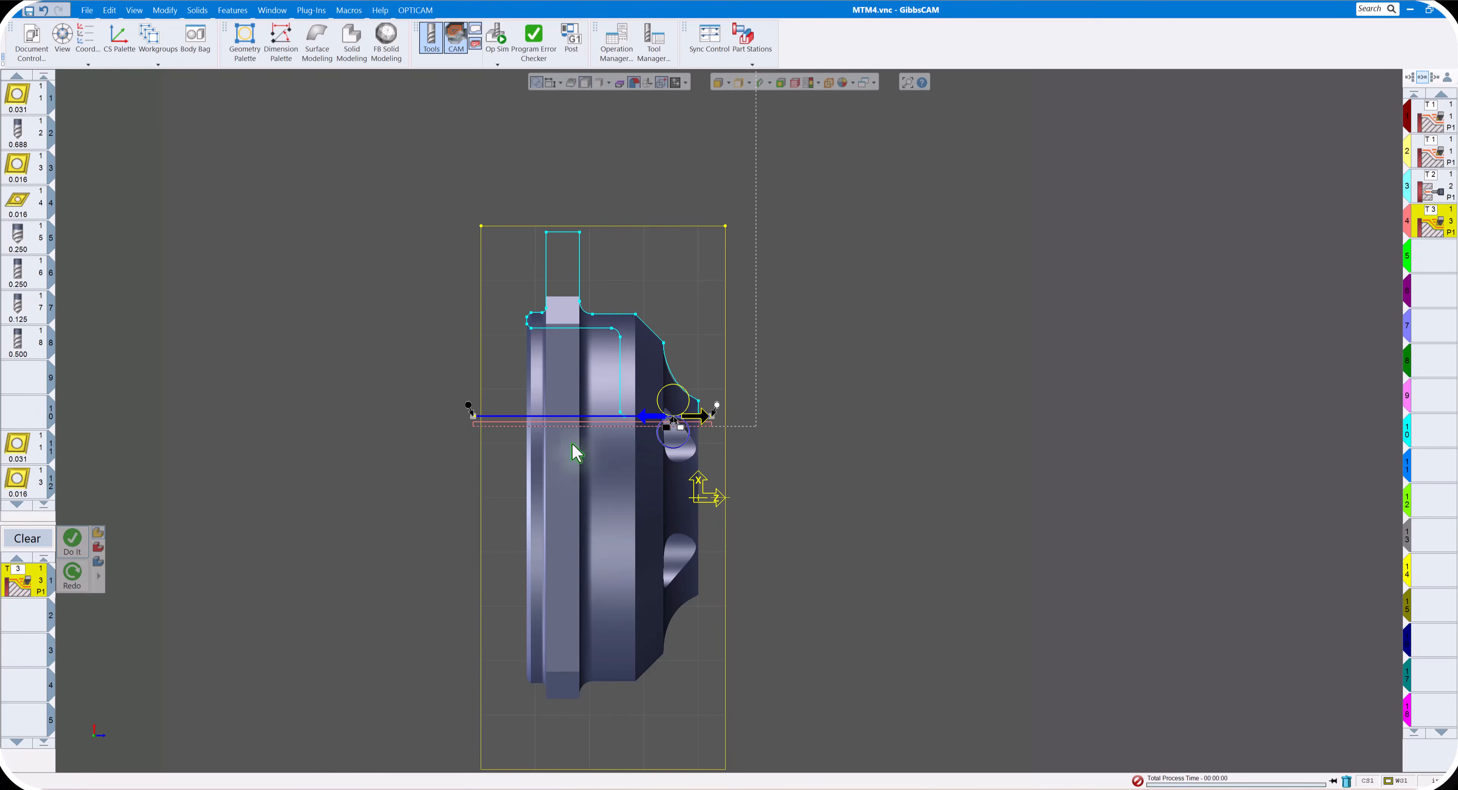
- Replace the roughing process with a turning Contour process using the main-spindle boring tool and the Front ID type
{"action": "left_click", "coordinate": [22, 542]}
{"action": "double_click", "coordinate": [20, 583]}
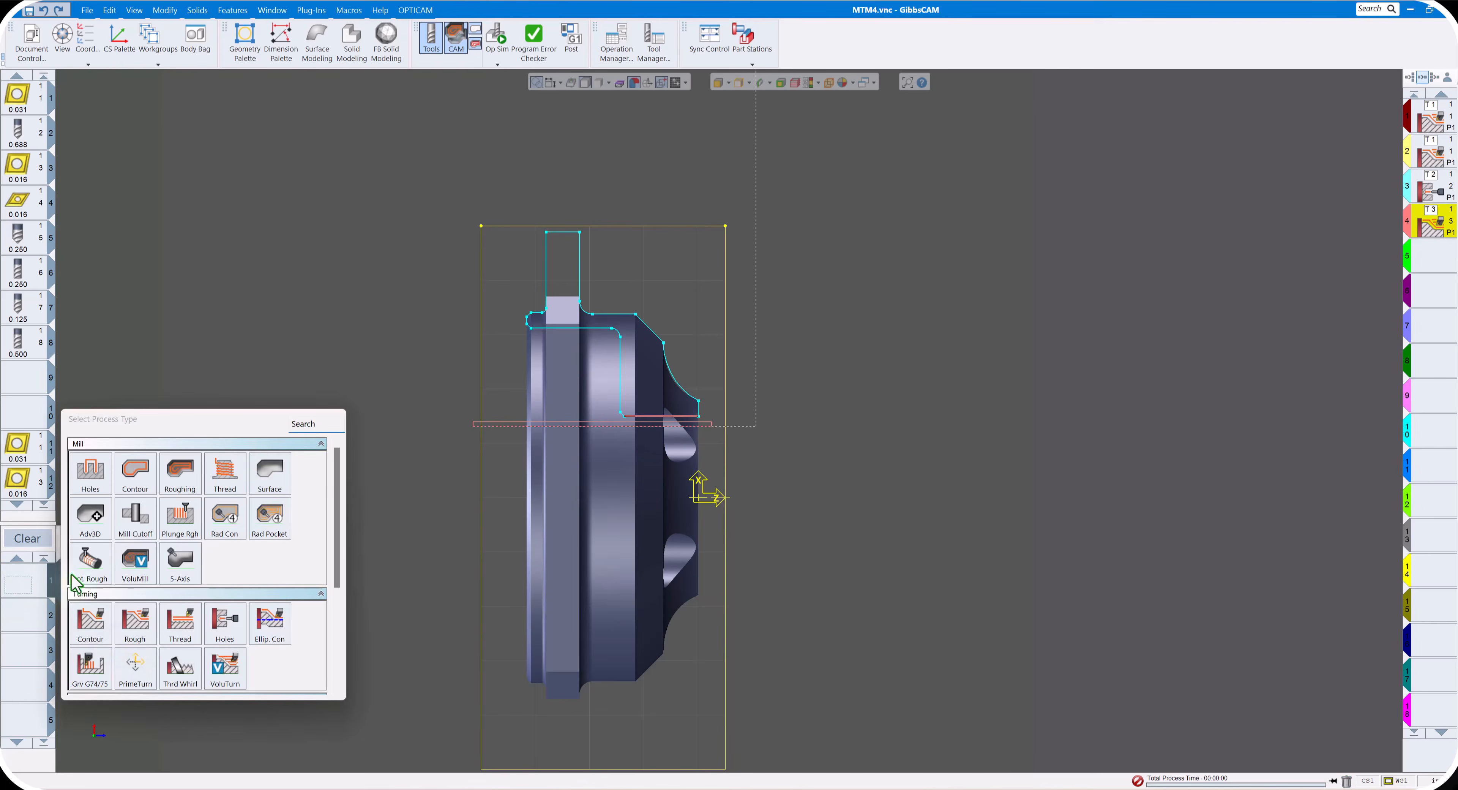
{"action": "left_click", "coordinate": [97, 638]}
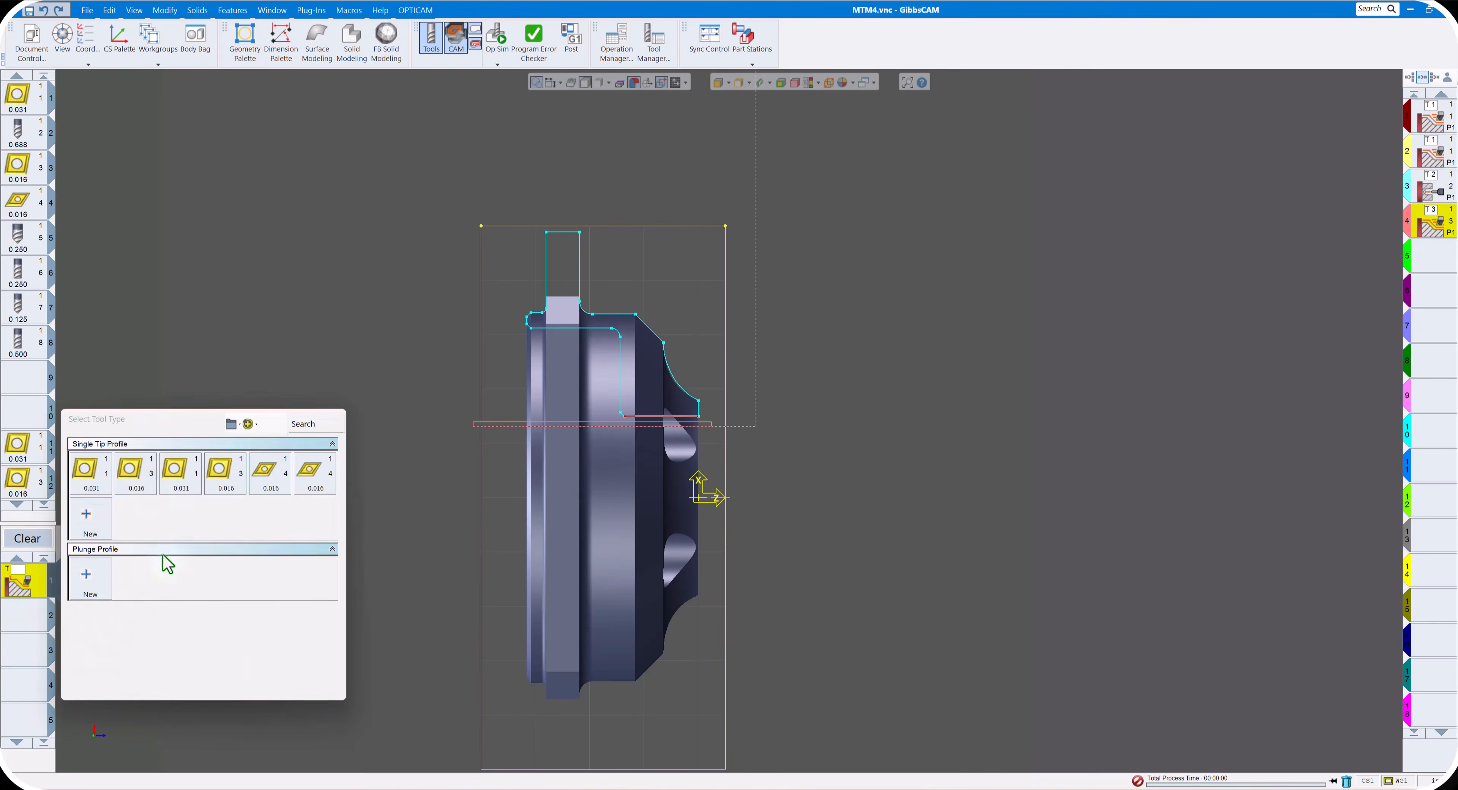
{"action": "left_click", "coordinate": [139, 474]}
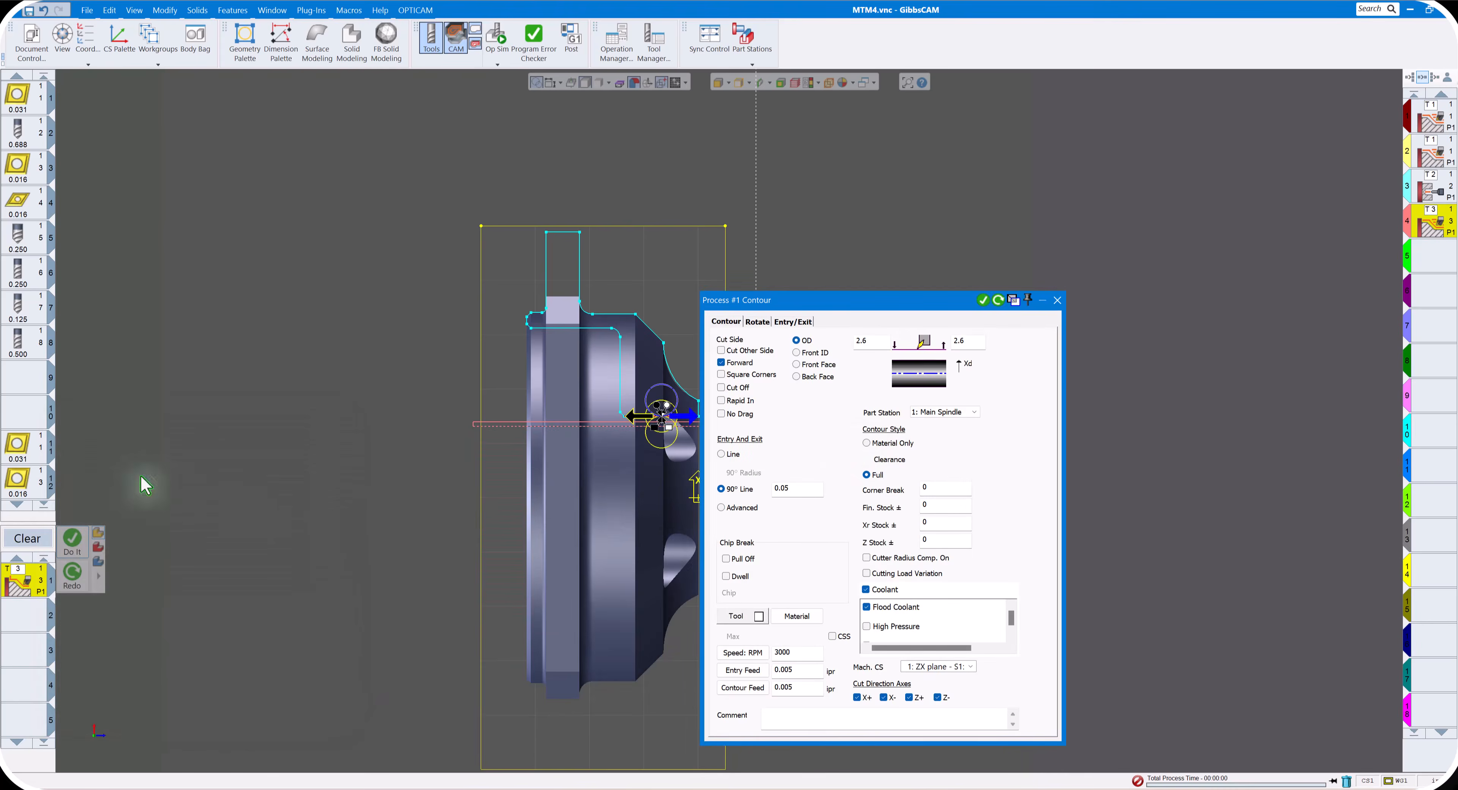
{"action": "left_click", "coordinate": [815, 353]}
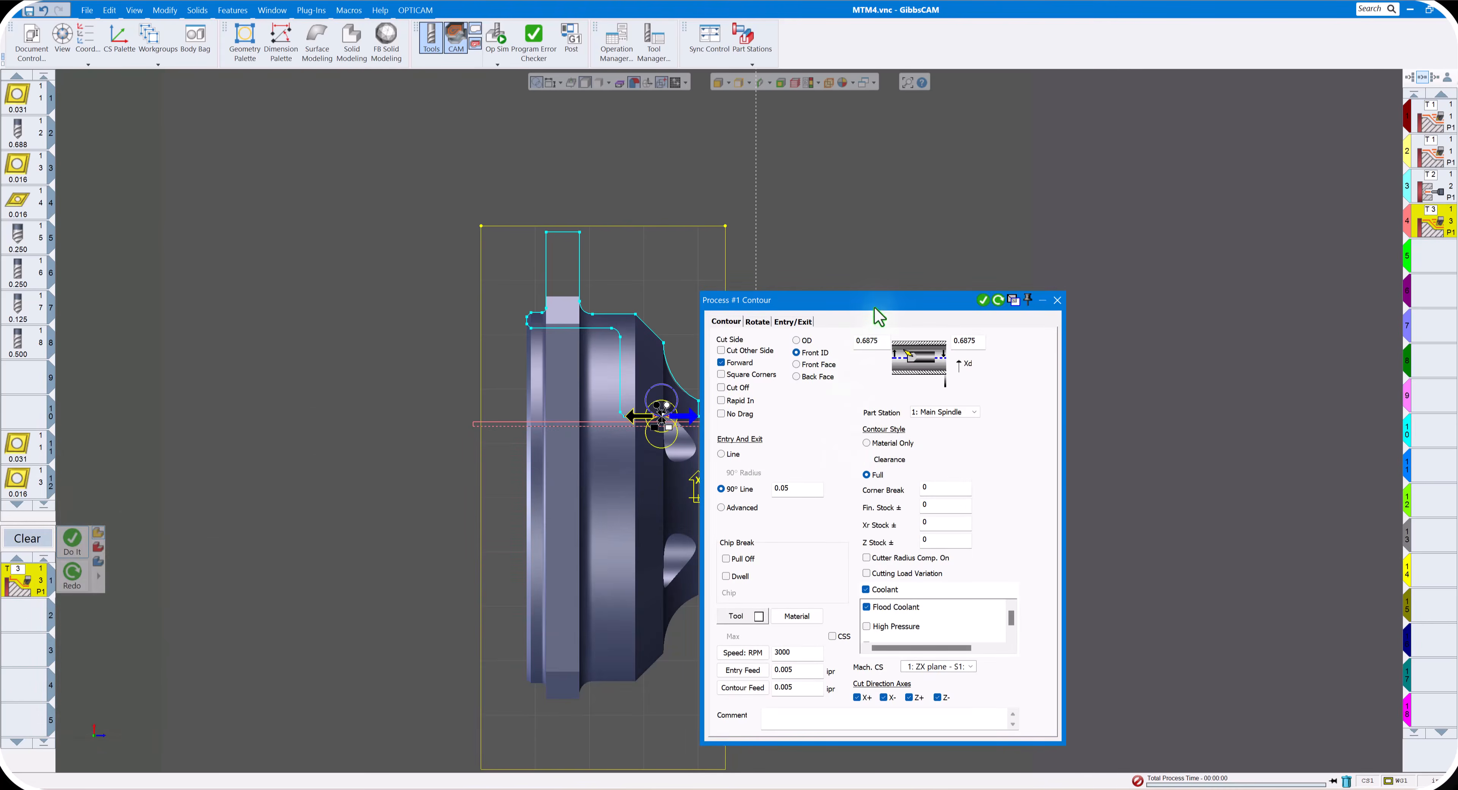
{"action": "left_click_drag", "start_coordinate": [875, 308], "coordinate": [1020, 243]}
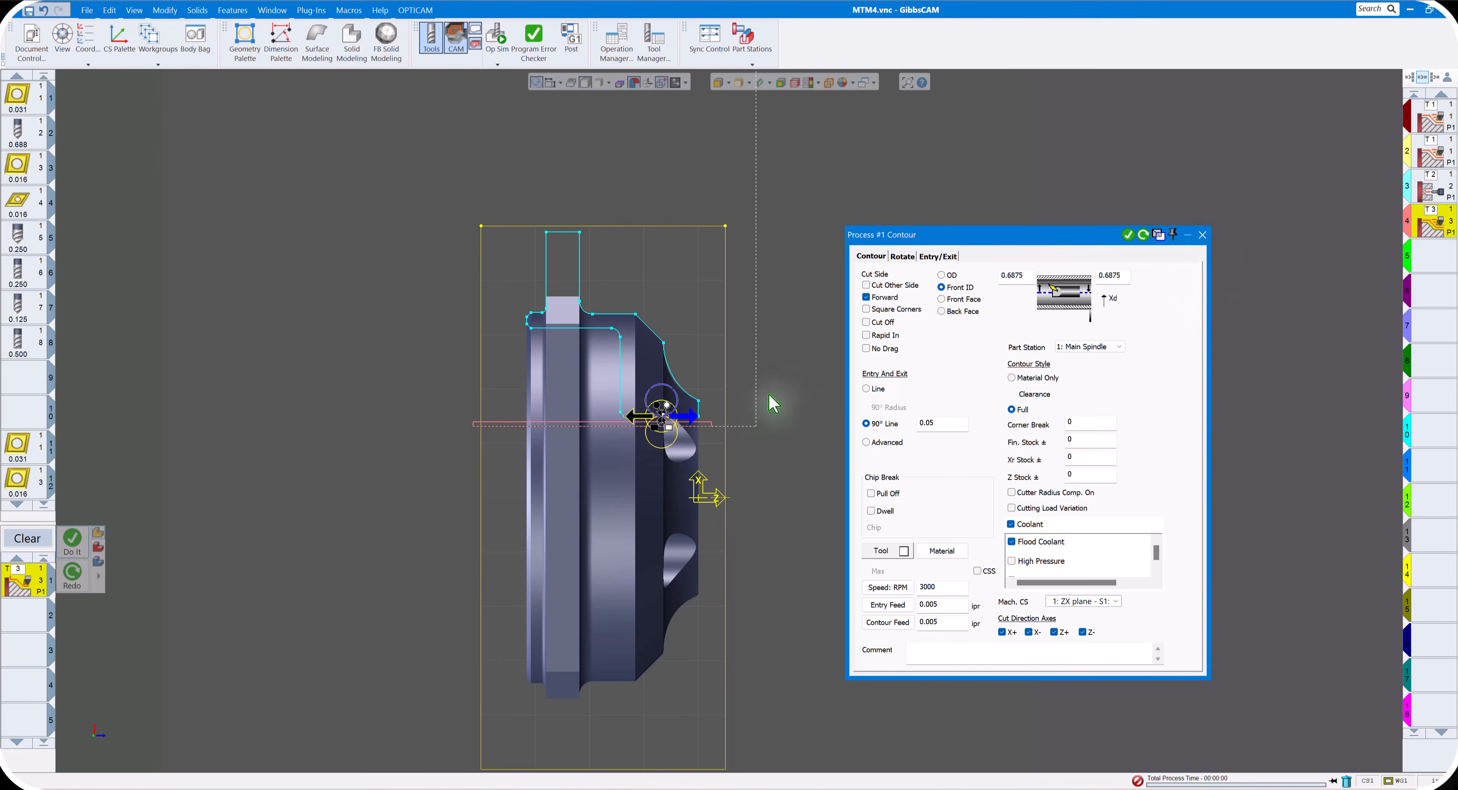
{"action": "left_click", "coordinate": [1203, 235]}
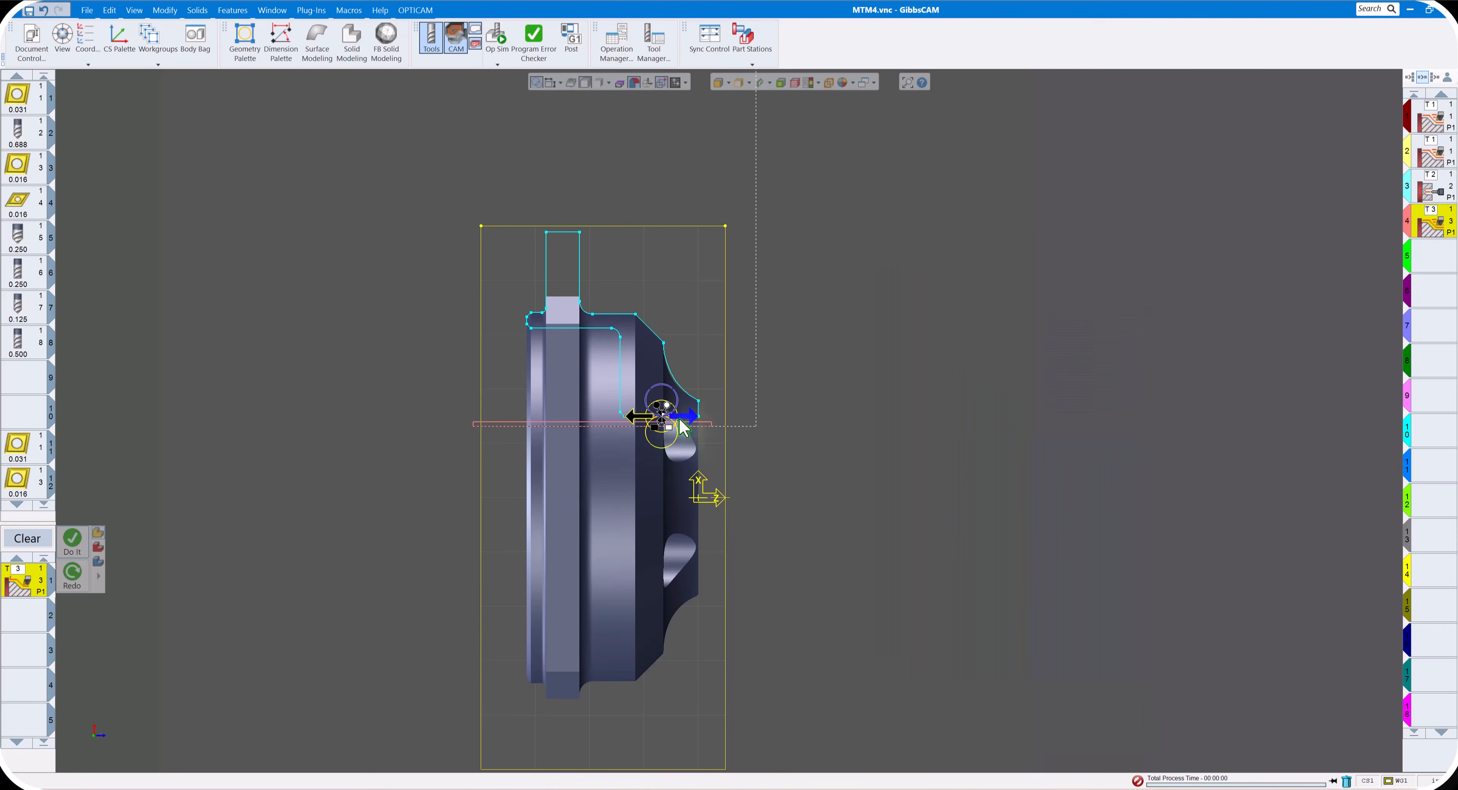
- Define the finish bore cut with both ends extended past the bore line, and generate its contour operation on the centerline side
{"action": "left_click_drag", "start_coordinate": [667, 406], "coordinate": [714, 405]}
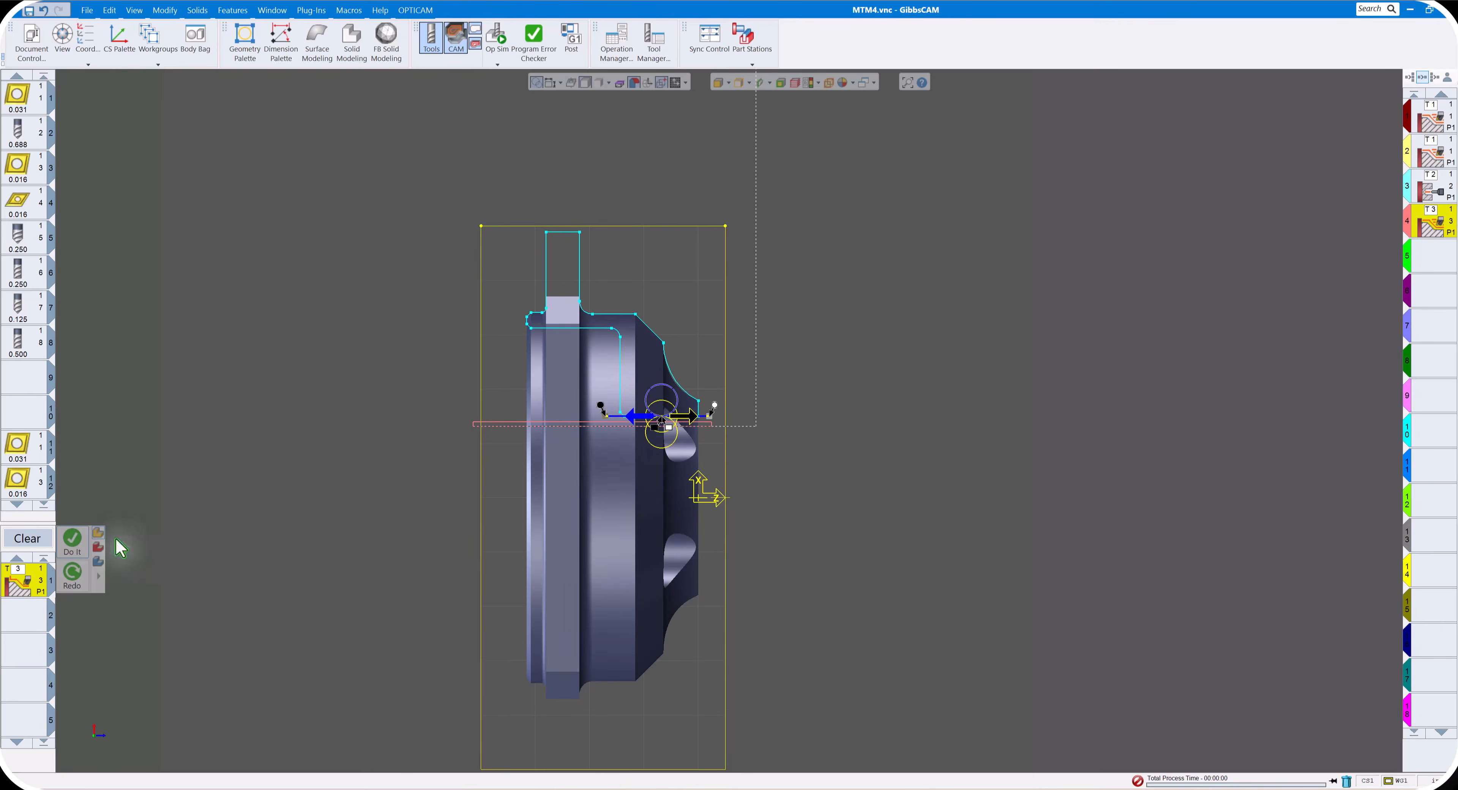
{"action": "left_click", "coordinate": [71, 542]}
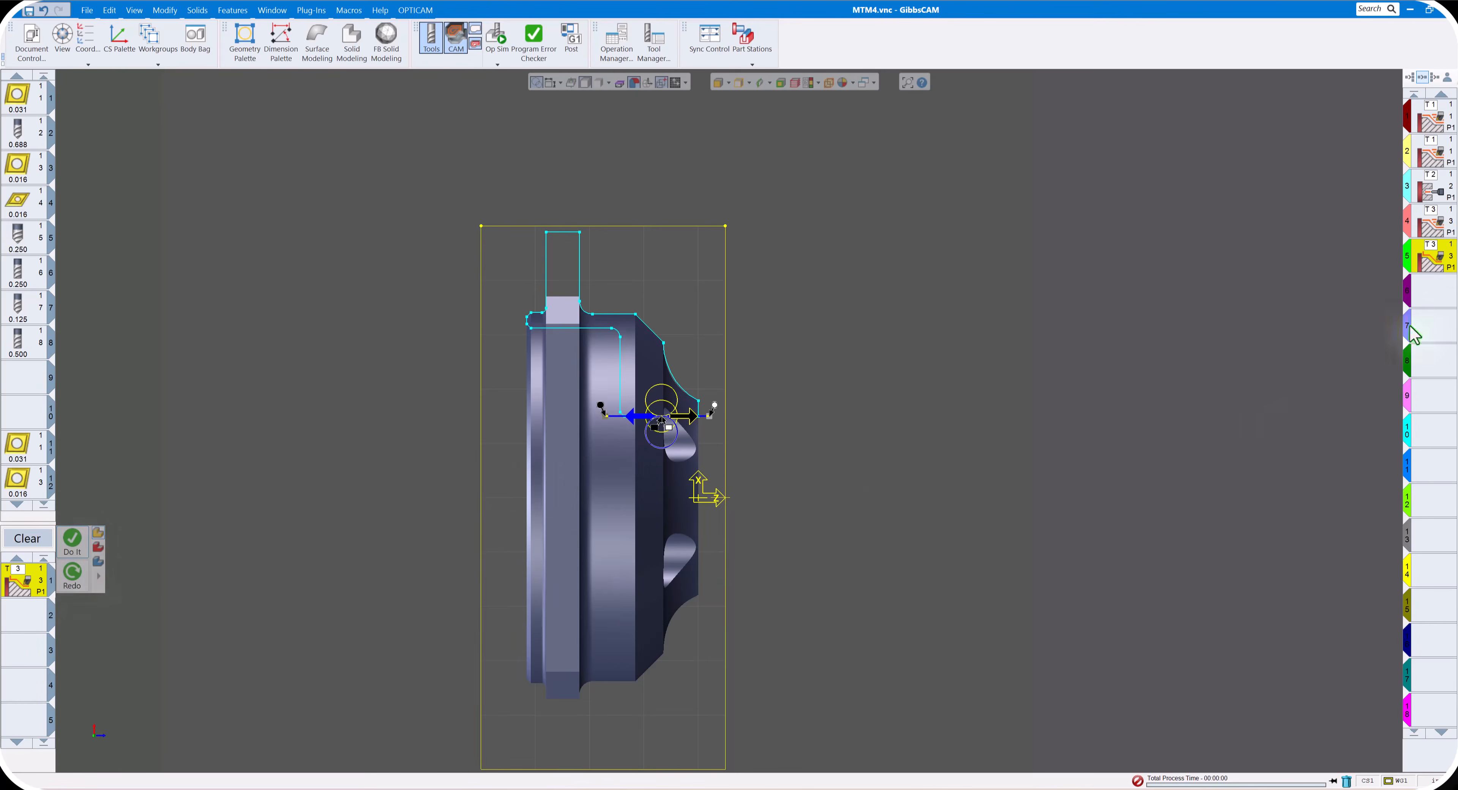
{"action": "left_click", "coordinate": [72, 575]}
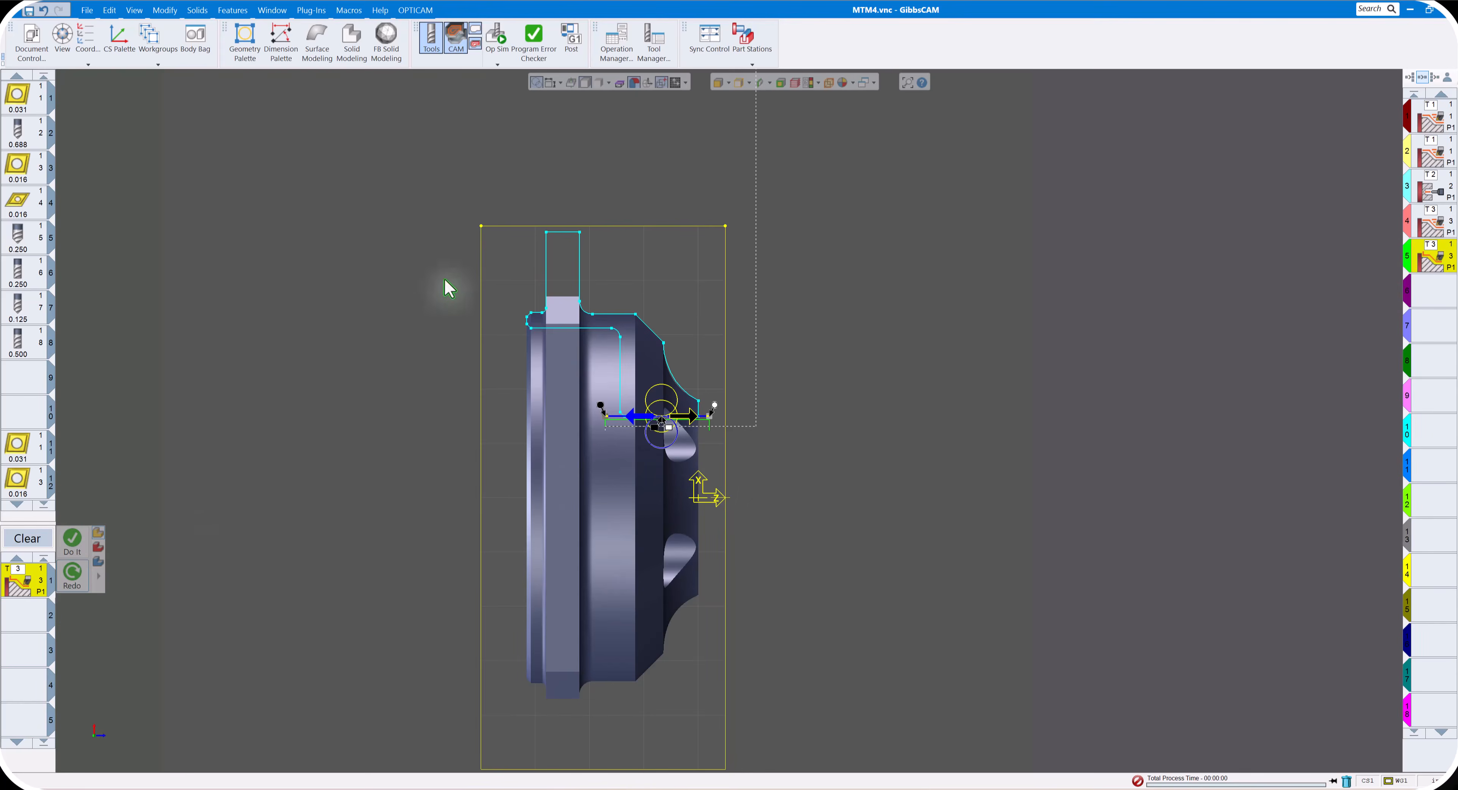
- Simulate the main-spindle operations in Op Sim, stopping the playback and replaying it at a slower speed
{"action": "left_click", "coordinate": [497, 37]}
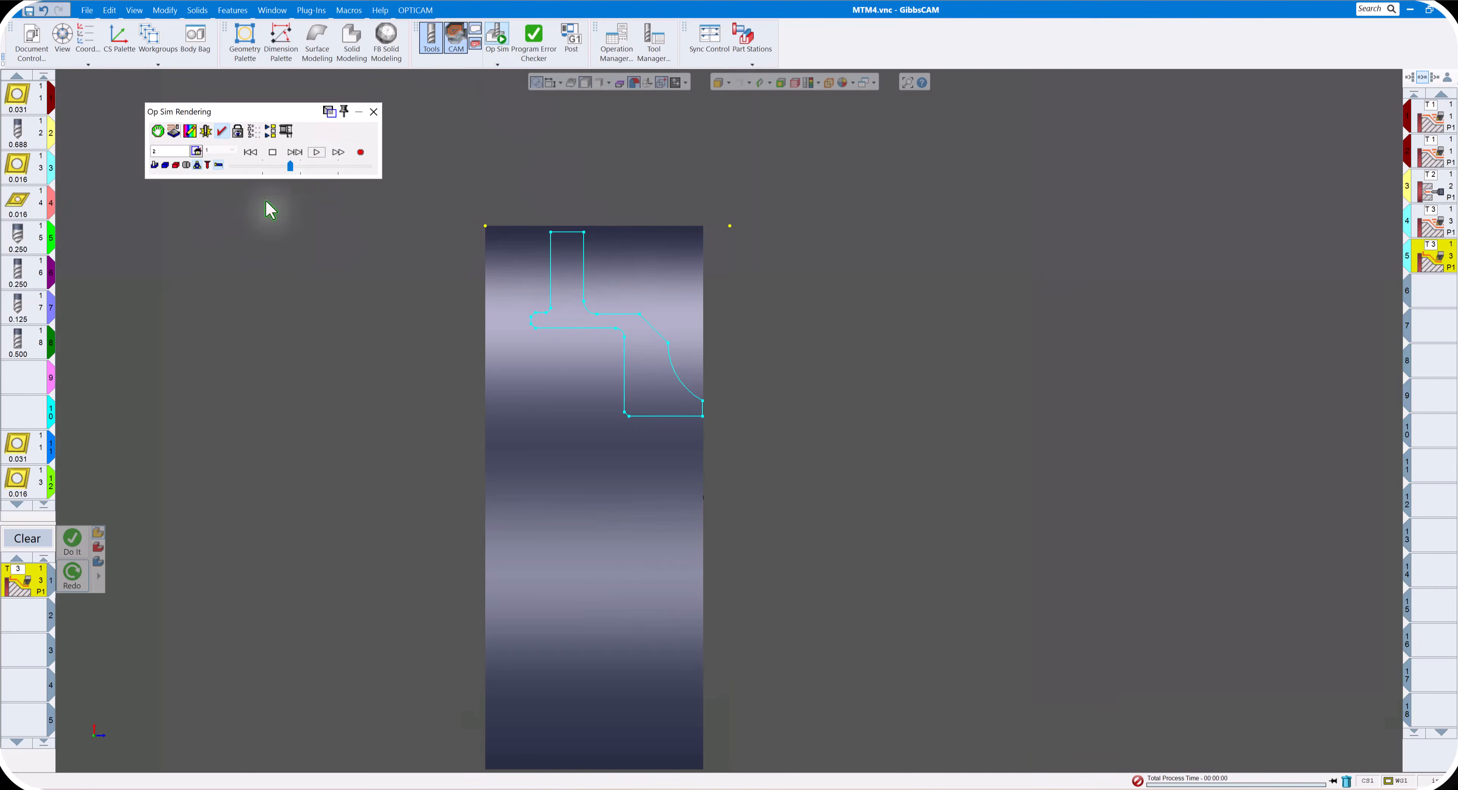
{"action": "left_click", "coordinate": [316, 153]}
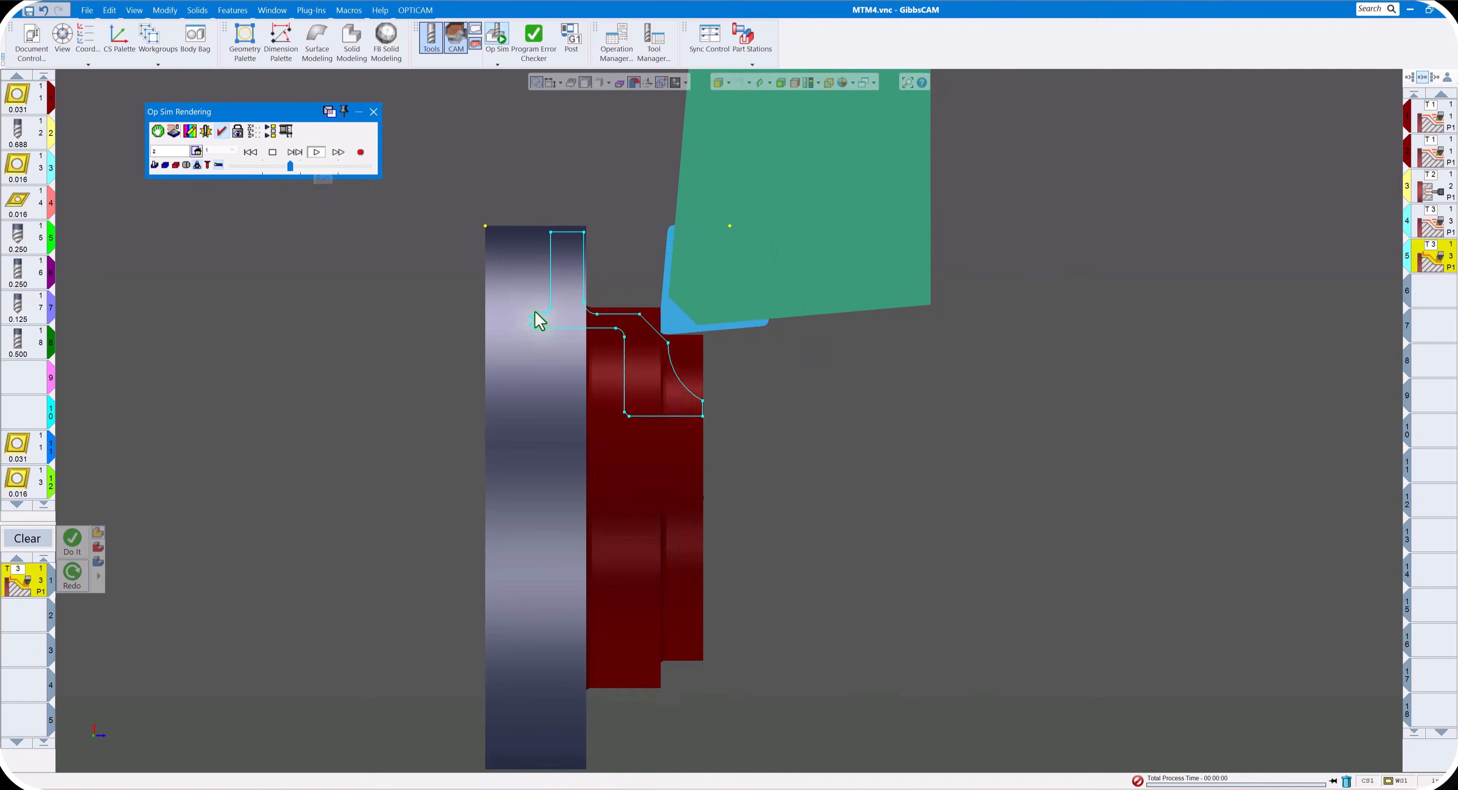
{"action": "left_click", "coordinate": [273, 153]}
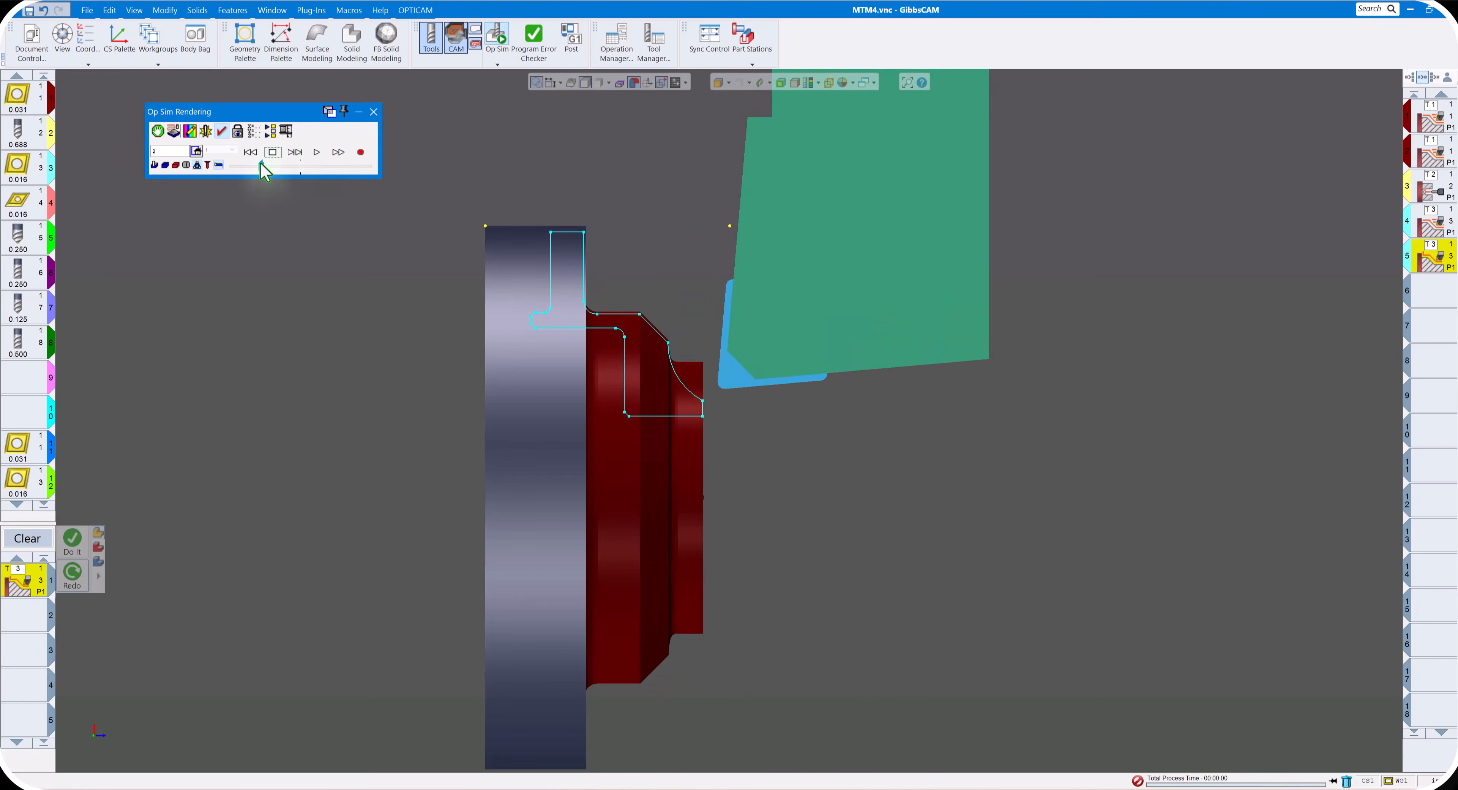
{"action": "left_click", "coordinate": [316, 152]}
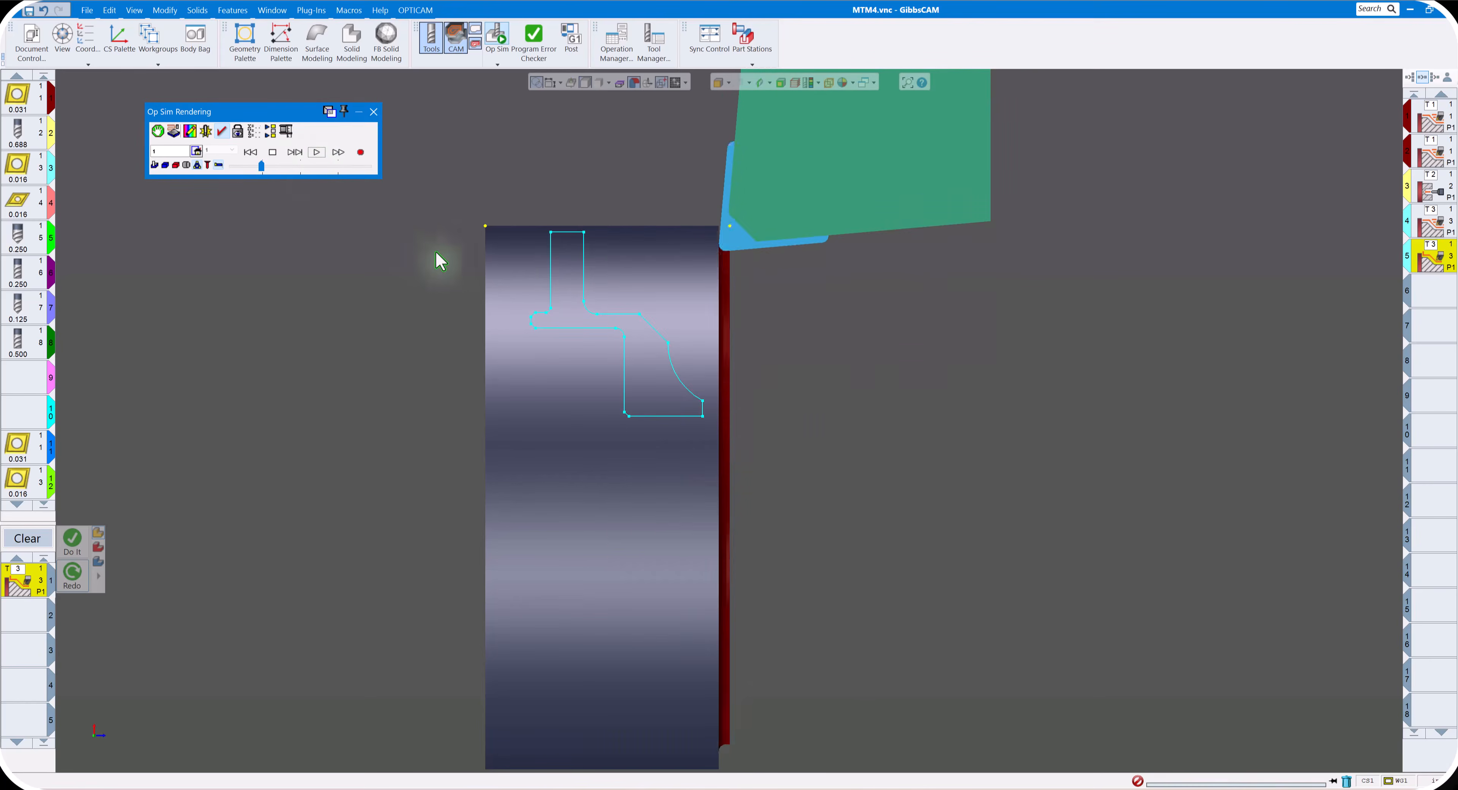
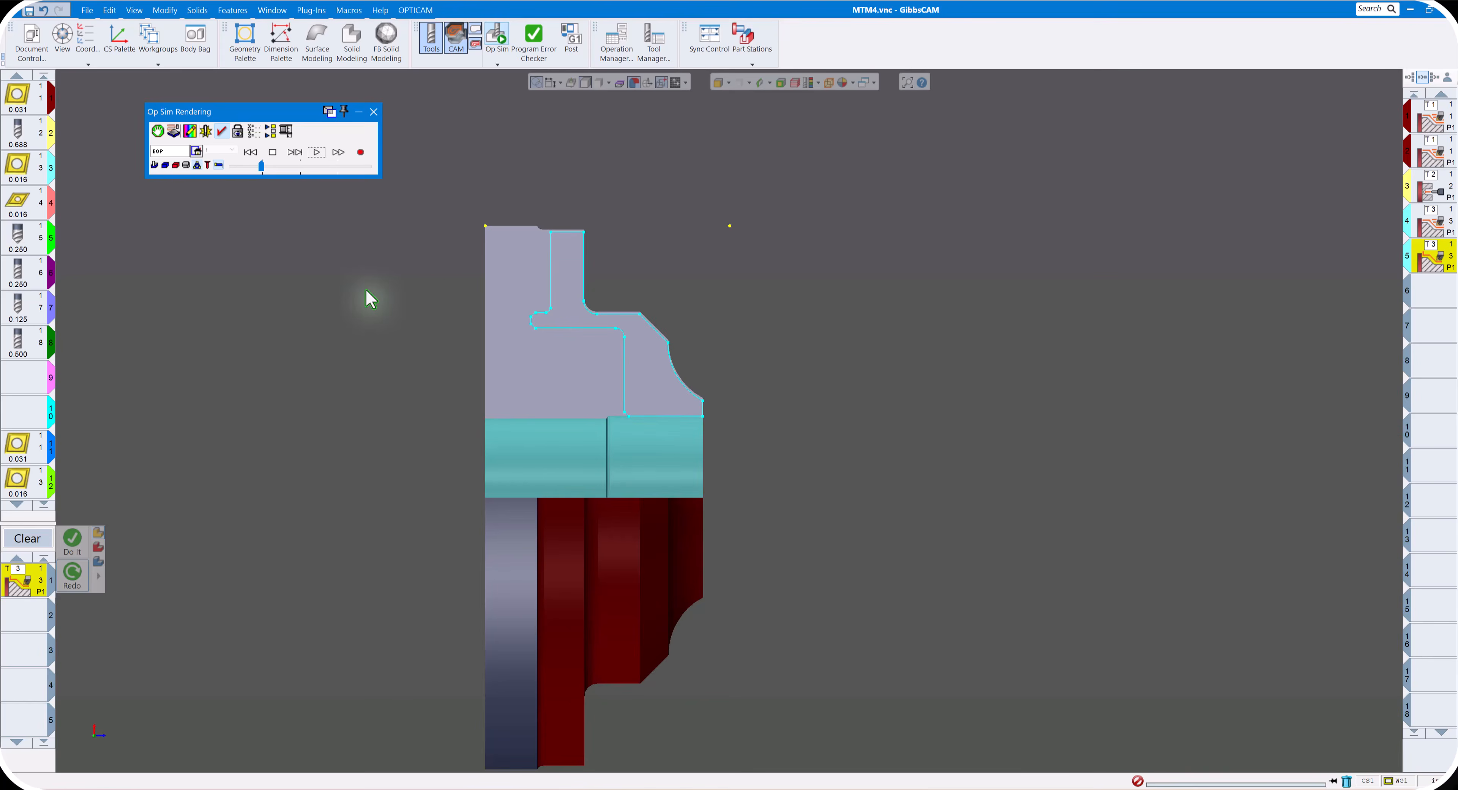
- Close Op Sim and change the Contour process to tool 4 with the OD type, setting its first clearance value to 0.6
{"action": "left_click", "coordinate": [374, 112]}
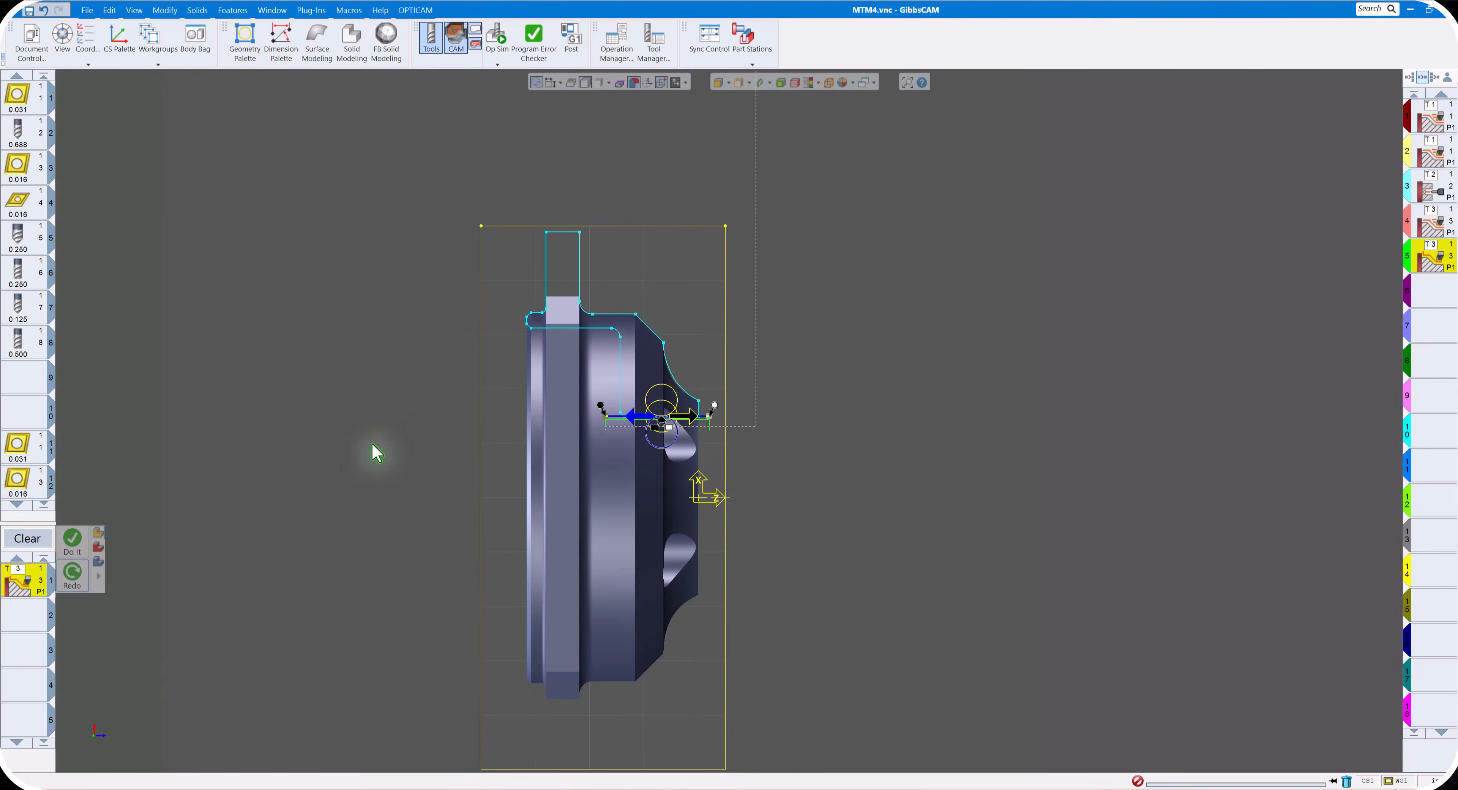
{"action": "double_click", "coordinate": [29, 586]}
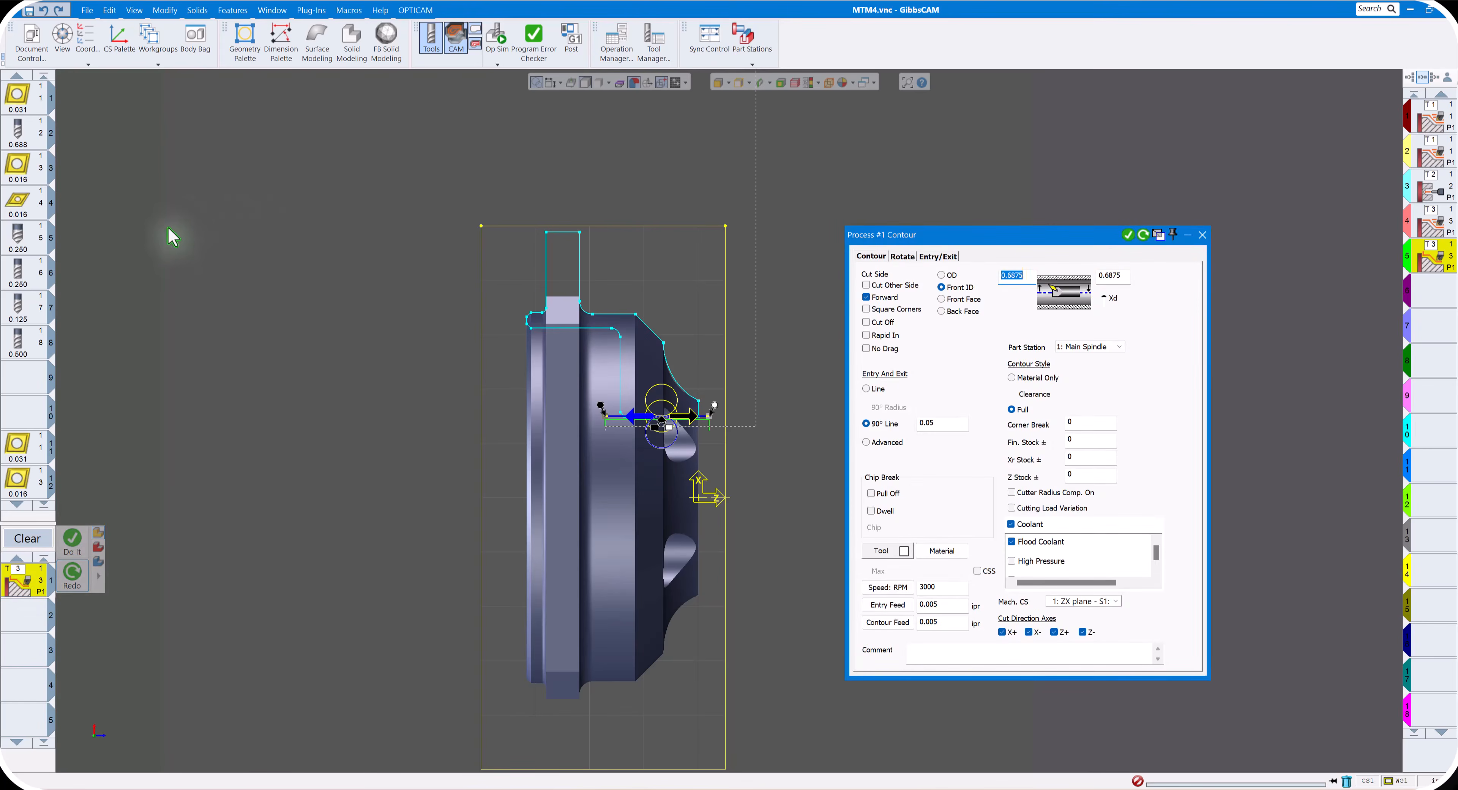
{"action": "left_click_drag", "start_coordinate": [24, 205], "coordinate": [27, 586]}
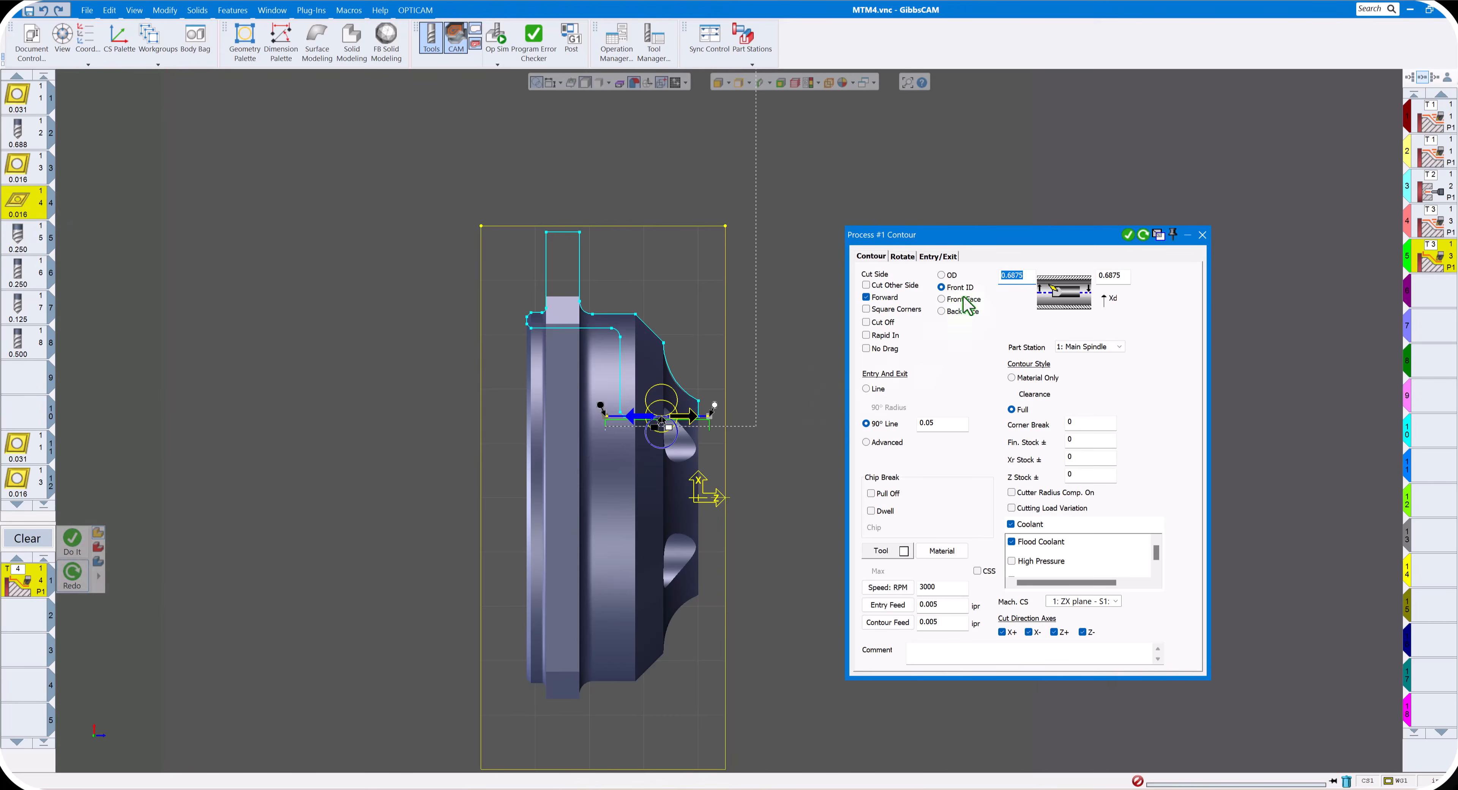
{"action": "left_click", "coordinate": [948, 276]}
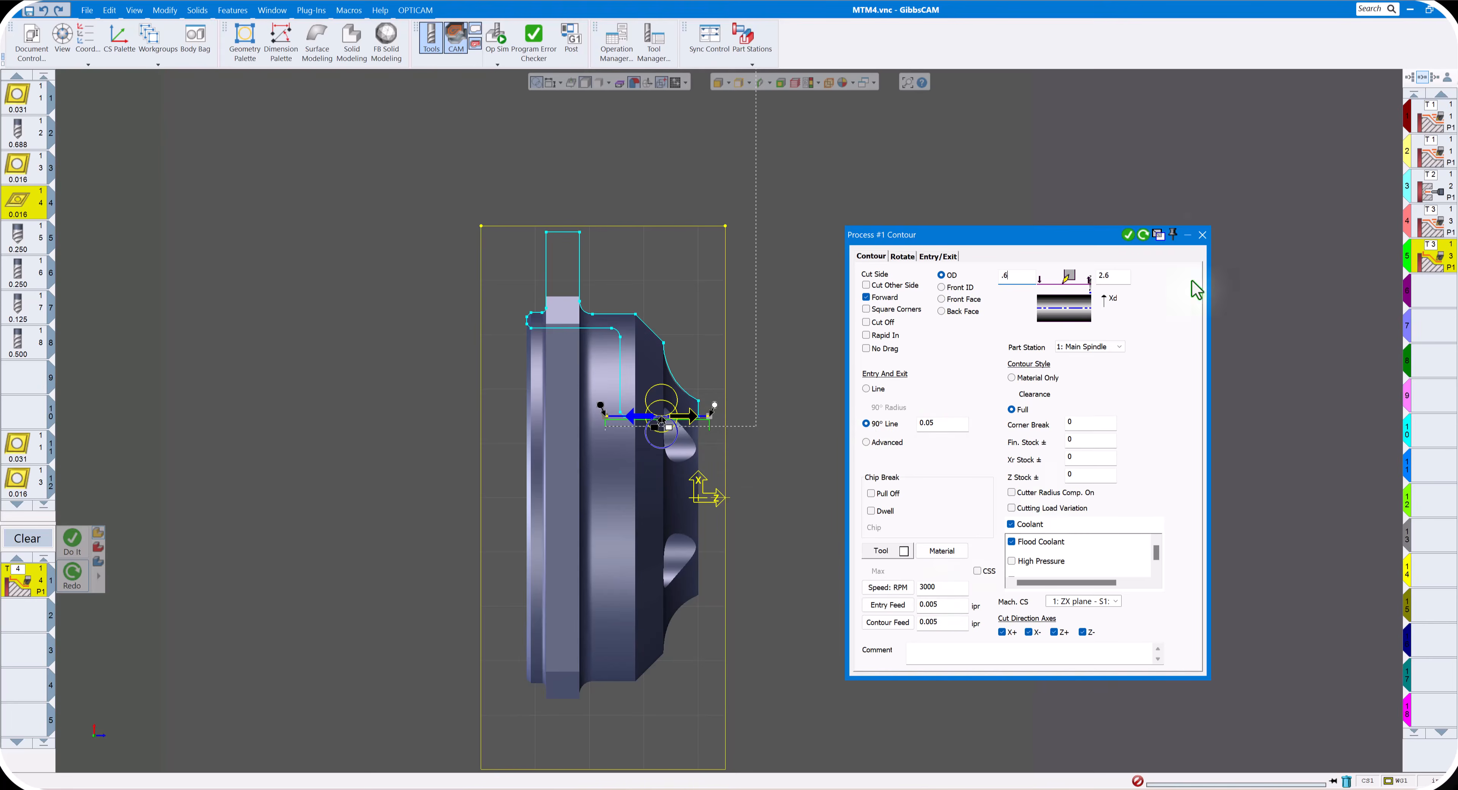
{"action": "left_click", "coordinate": [1202, 234]}
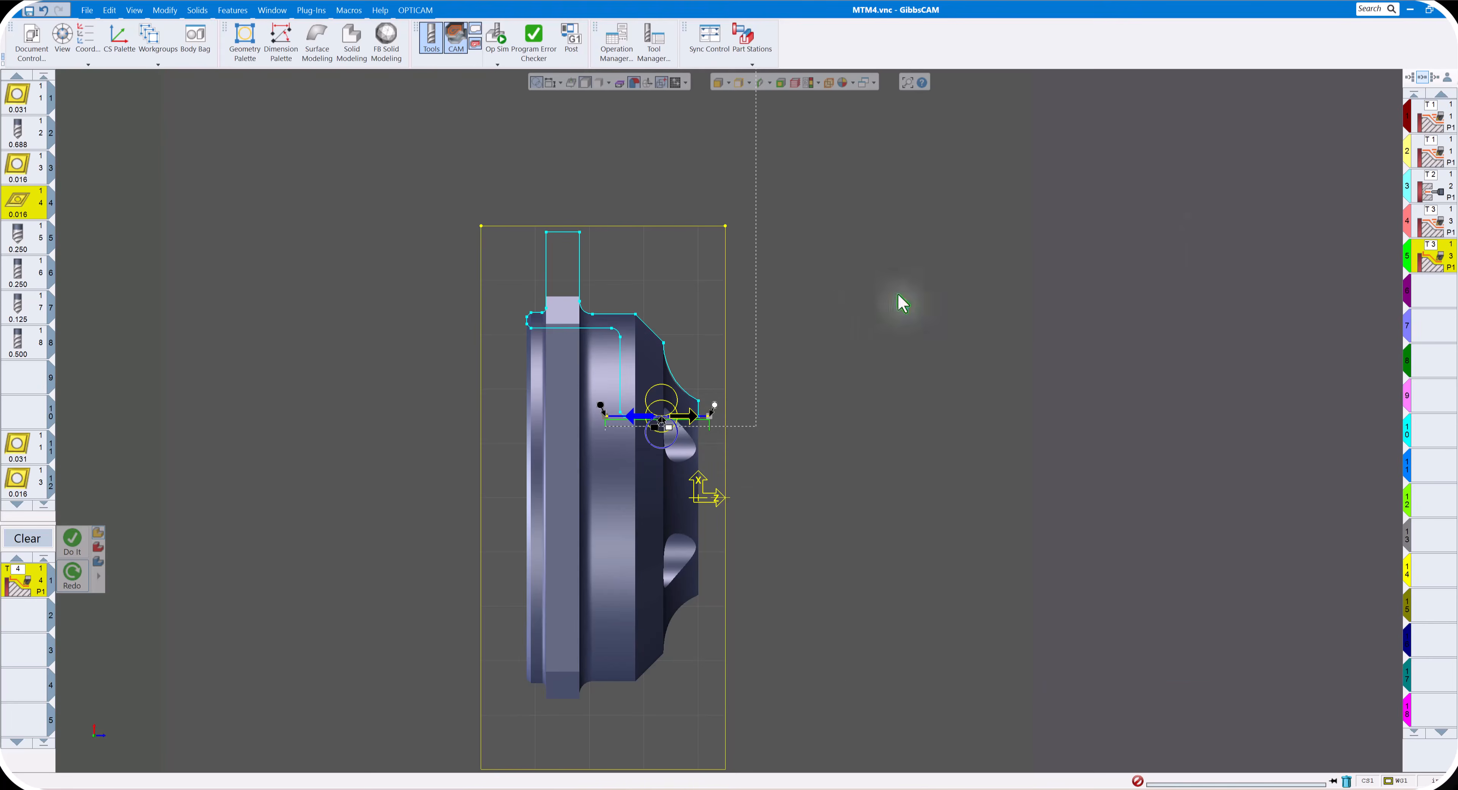
- Define the OD finish cut from below the front face edge to the back end of the flange's outer line, and generate the contour operation
{"action": "left_click", "coordinate": [702, 418]}
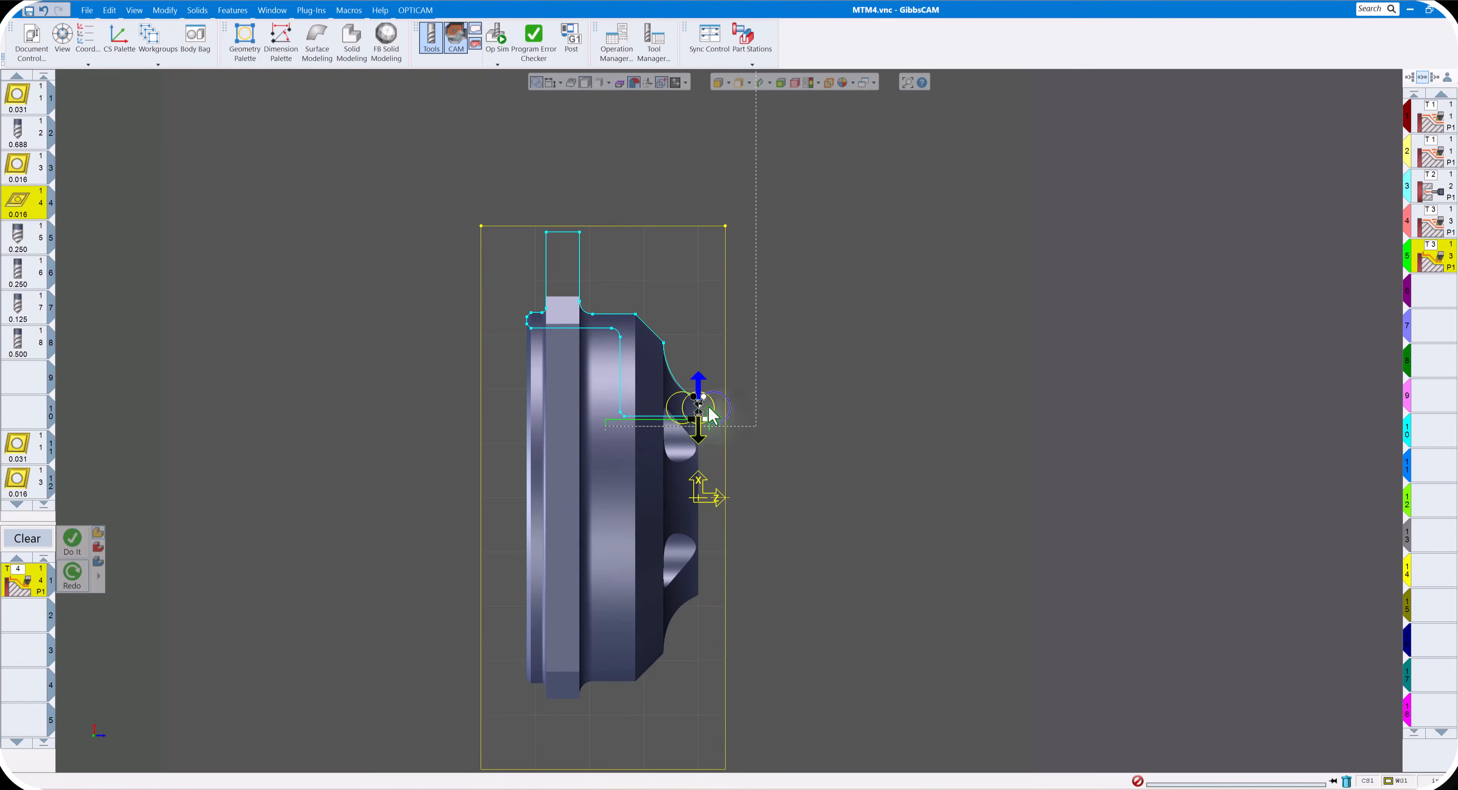
{"action": "scroll", "coordinate": [699, 408], "scroll_direction": "up", "scroll_amount": 4}
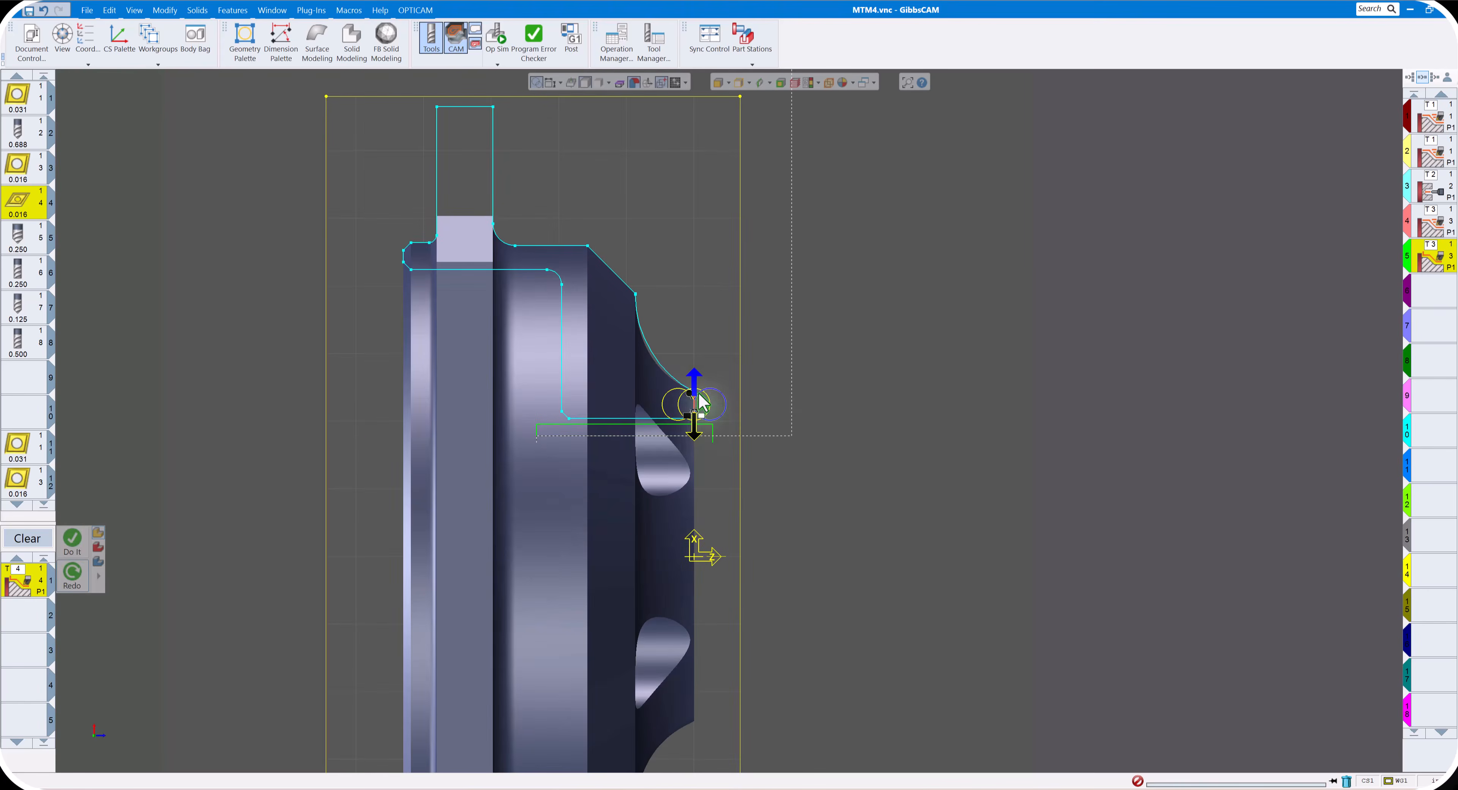
{"action": "left_click", "coordinate": [695, 428]}
{"action": "left_click_drag", "start_coordinate": [699, 428], "coordinate": [699, 430]}
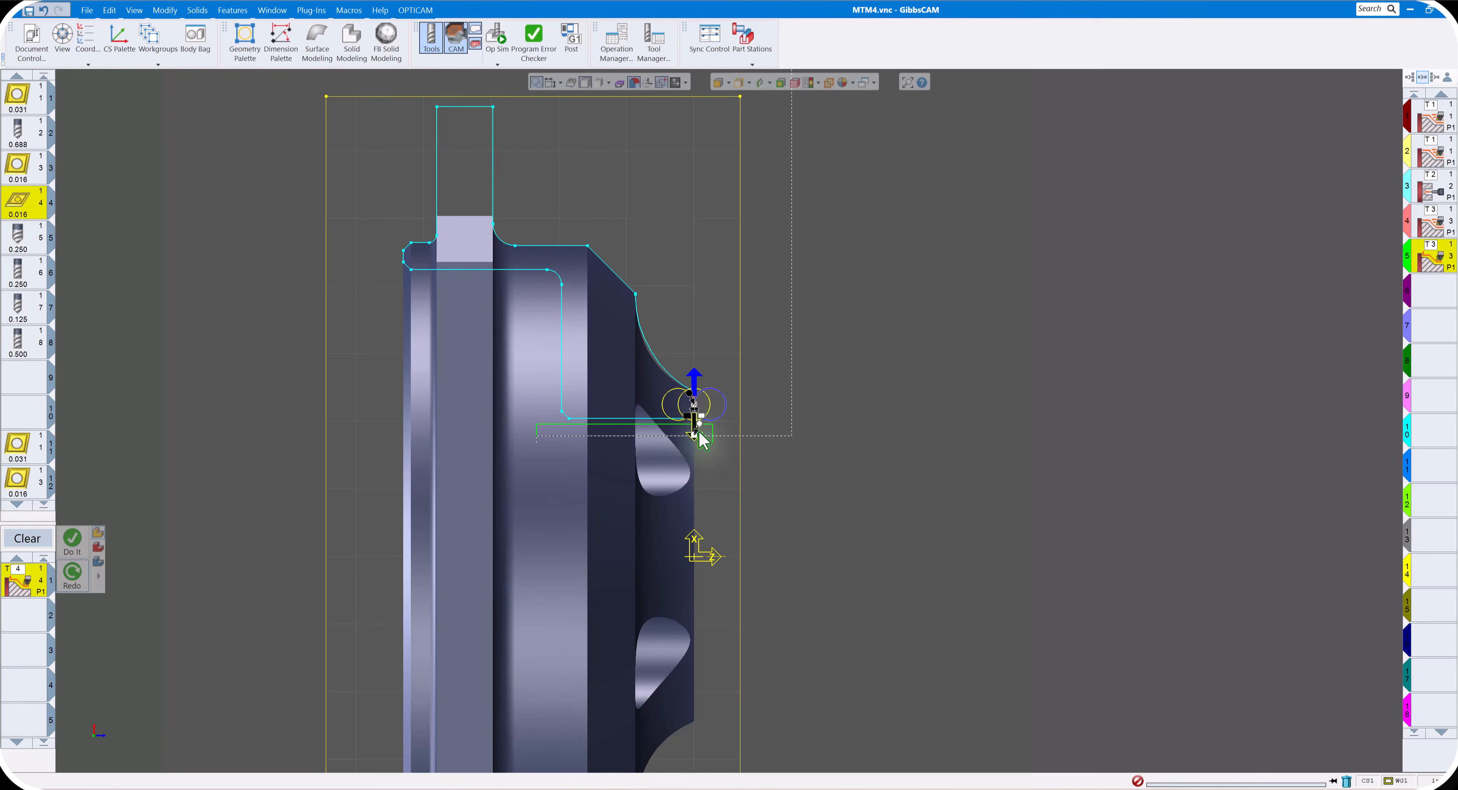
{"action": "scroll", "coordinate": [632, 348], "scroll_direction": "down", "scroll_amount": 2}
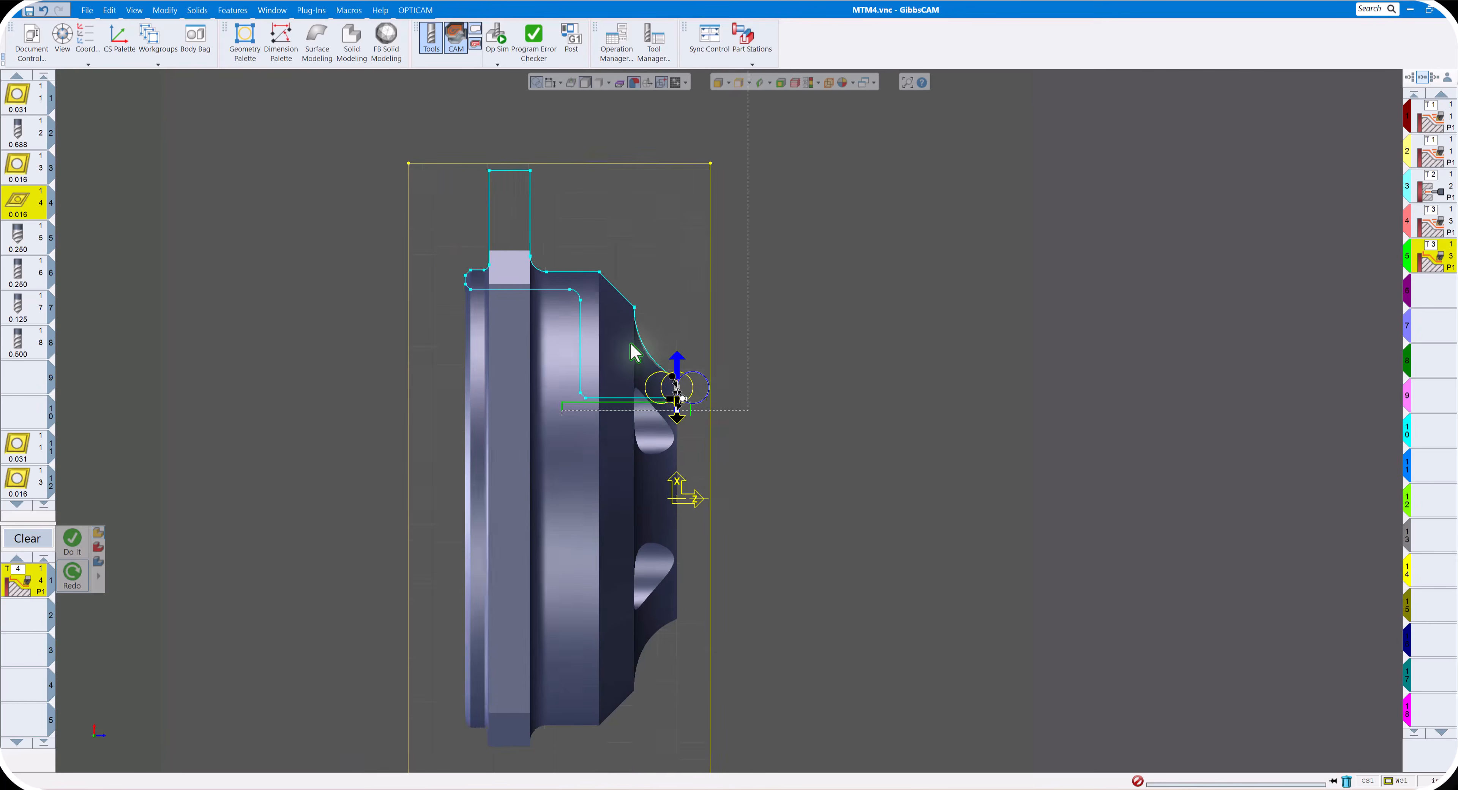
{"action": "scroll", "coordinate": [634, 352], "scroll_direction": "down", "scroll_amount": 1}
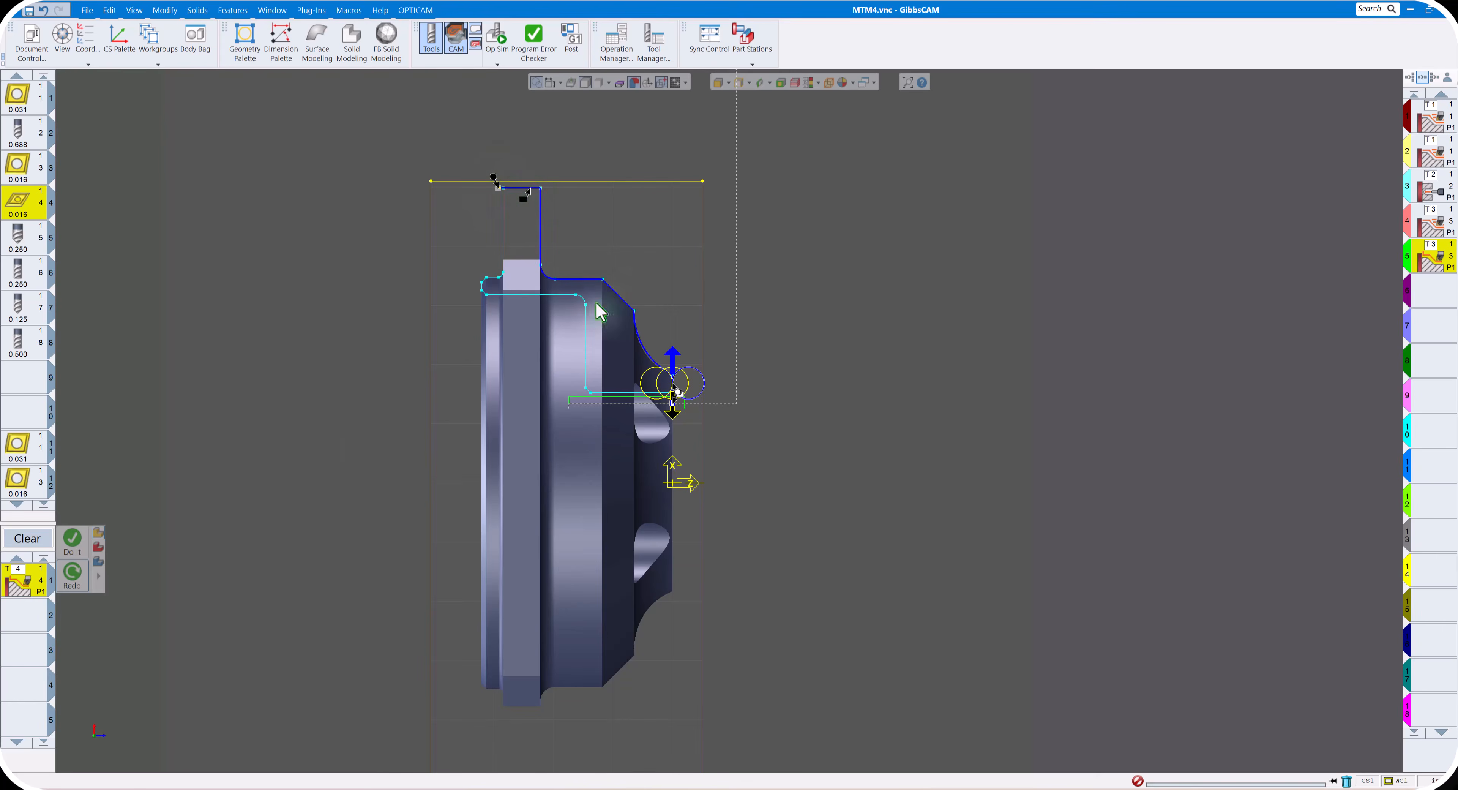
{"action": "left_click", "coordinate": [77, 555]}
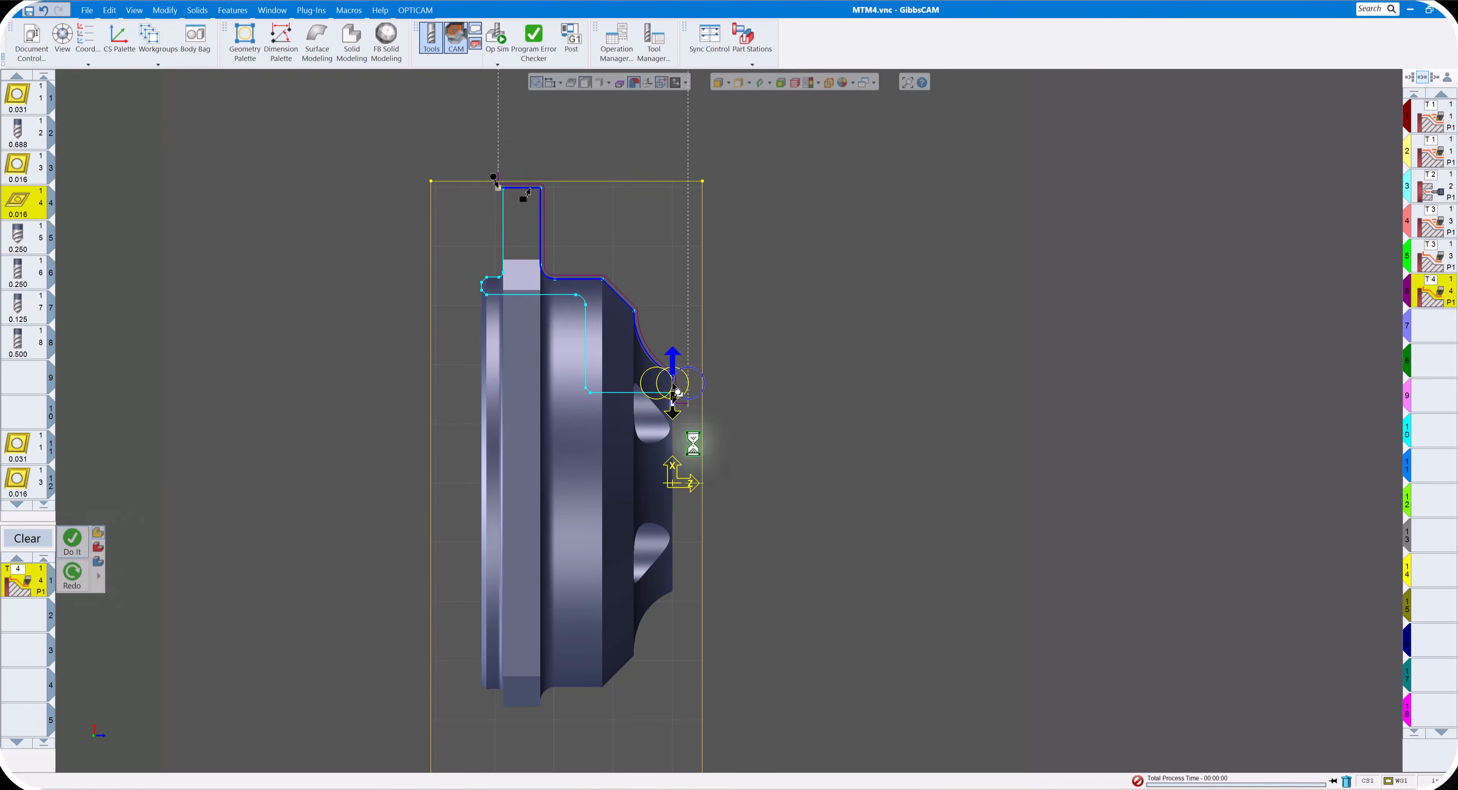
- Simulate the main-spindle operations including the OD finish contour in Op Sim, and orbit to the cut front side
{"action": "left_click", "coordinate": [506, 50]}
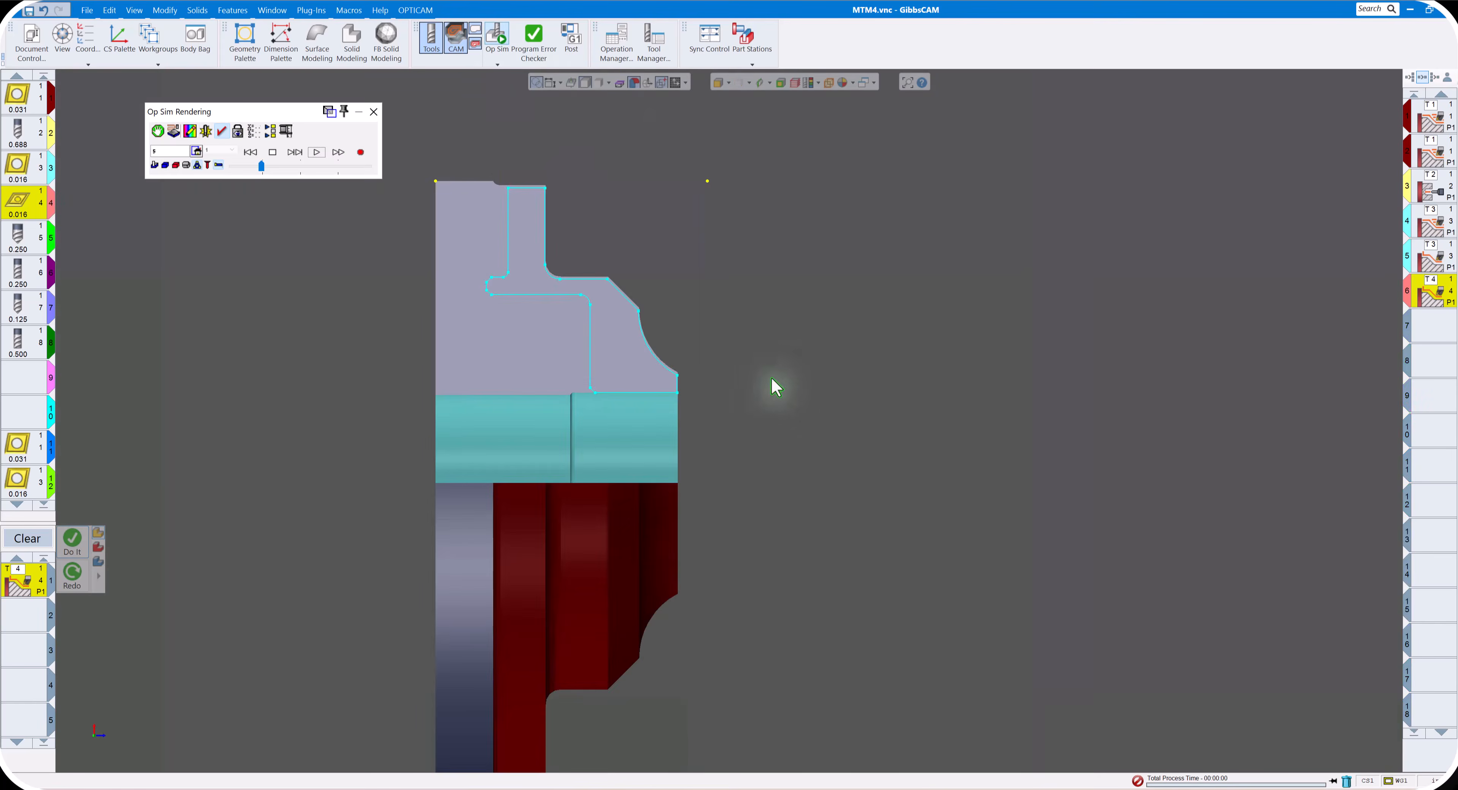
{"action": "left_click", "coordinate": [316, 156]}
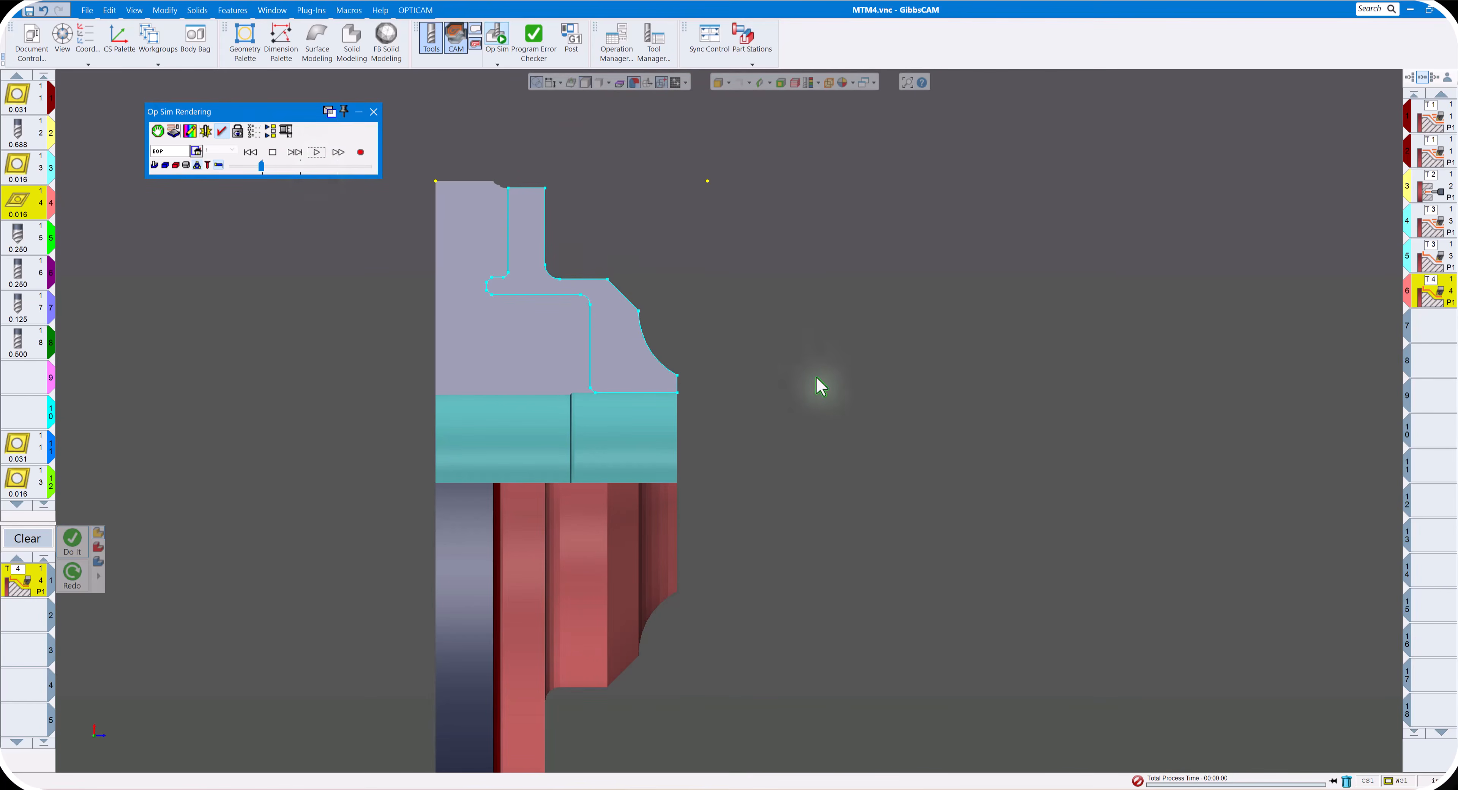
{"action": "left_click", "coordinate": [827, 389]}
{"action": "middle_click_drag", "start_coordinate": [787, 402], "coordinate": [785, 392]}
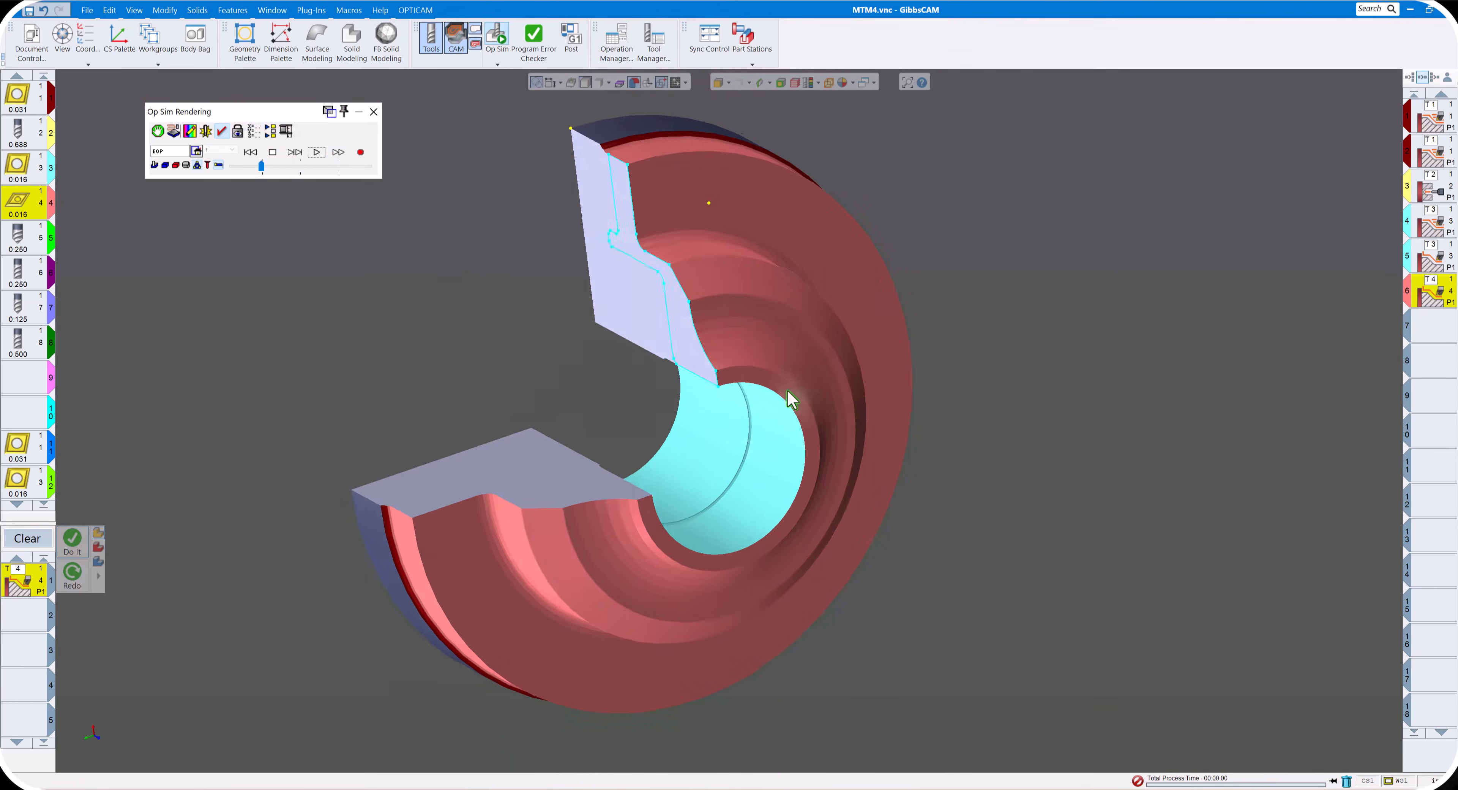
- Switch the simulated part from sectioned to full display and inspect it in an isometric view
{"action": "left_click", "coordinate": [186, 165]}
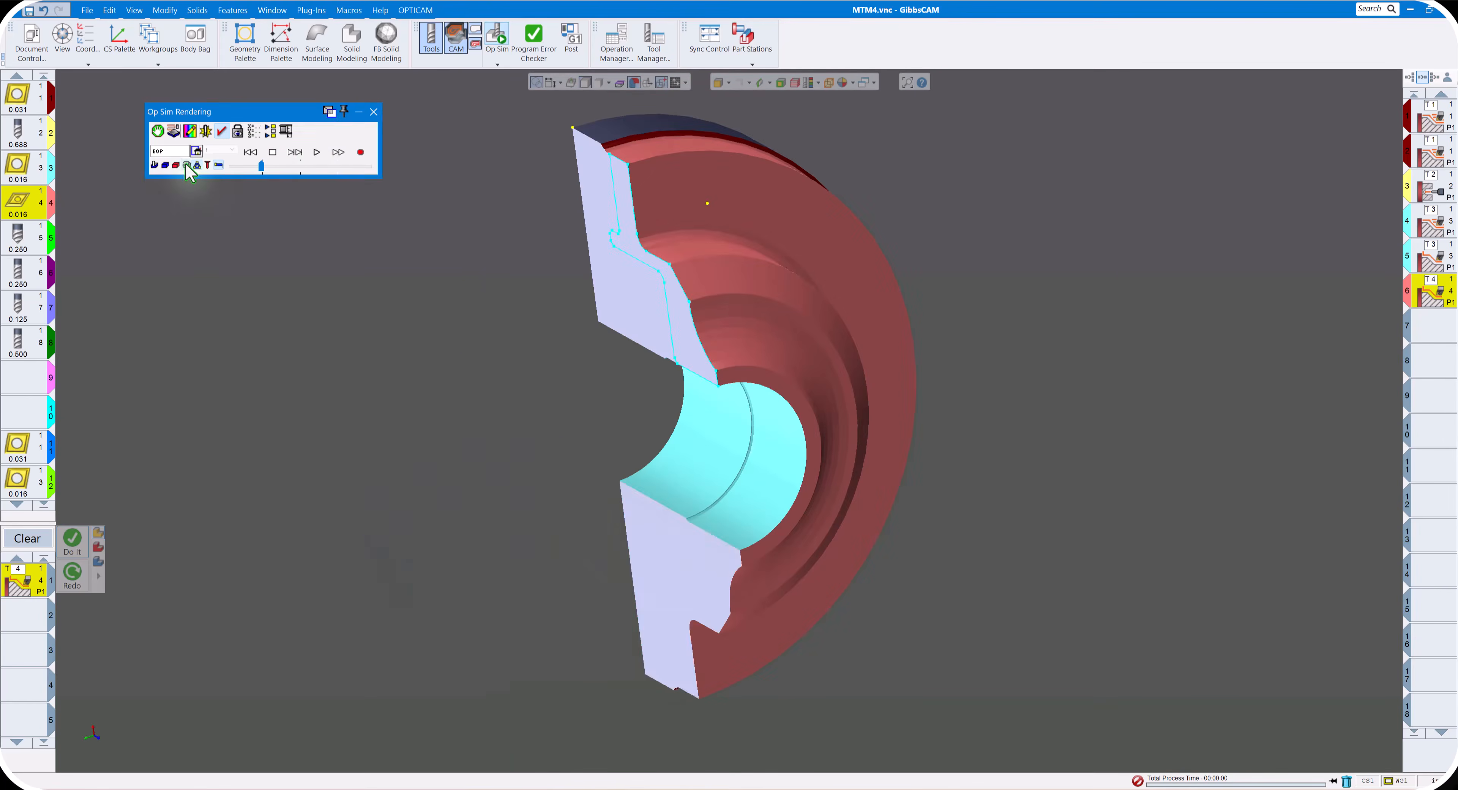
{"action": "left_click", "coordinate": [186, 165]}
{"action": "scroll", "coordinate": [841, 391], "scroll_direction": "down", "scroll_amount": 3}
{"action": "middle_click_drag", "start_coordinate": [832, 392], "coordinate": [274, 162]}
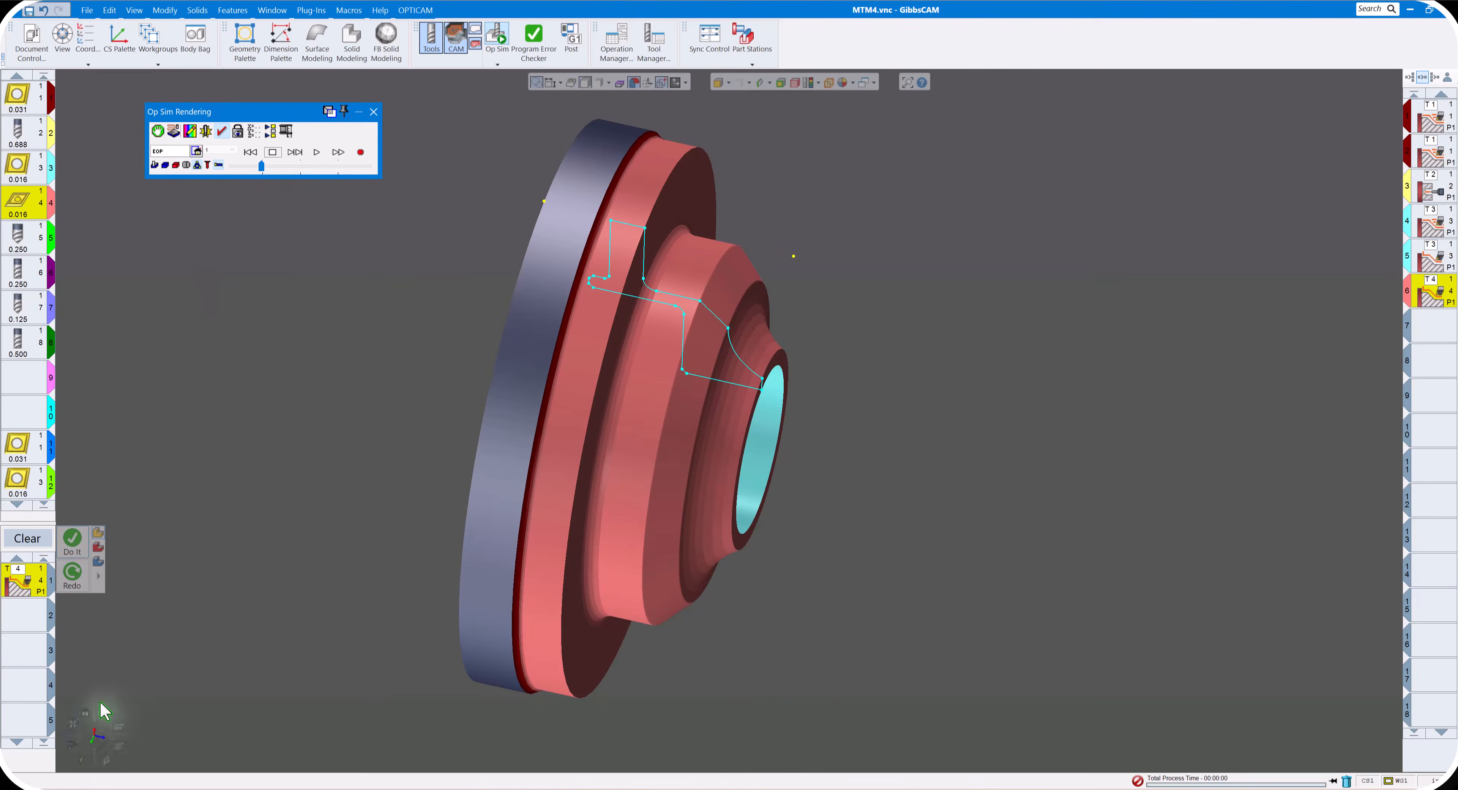
{"action": "mouse_move", "coordinate": [96, 721]}
{"action": "left_click", "coordinate": [106, 762]}
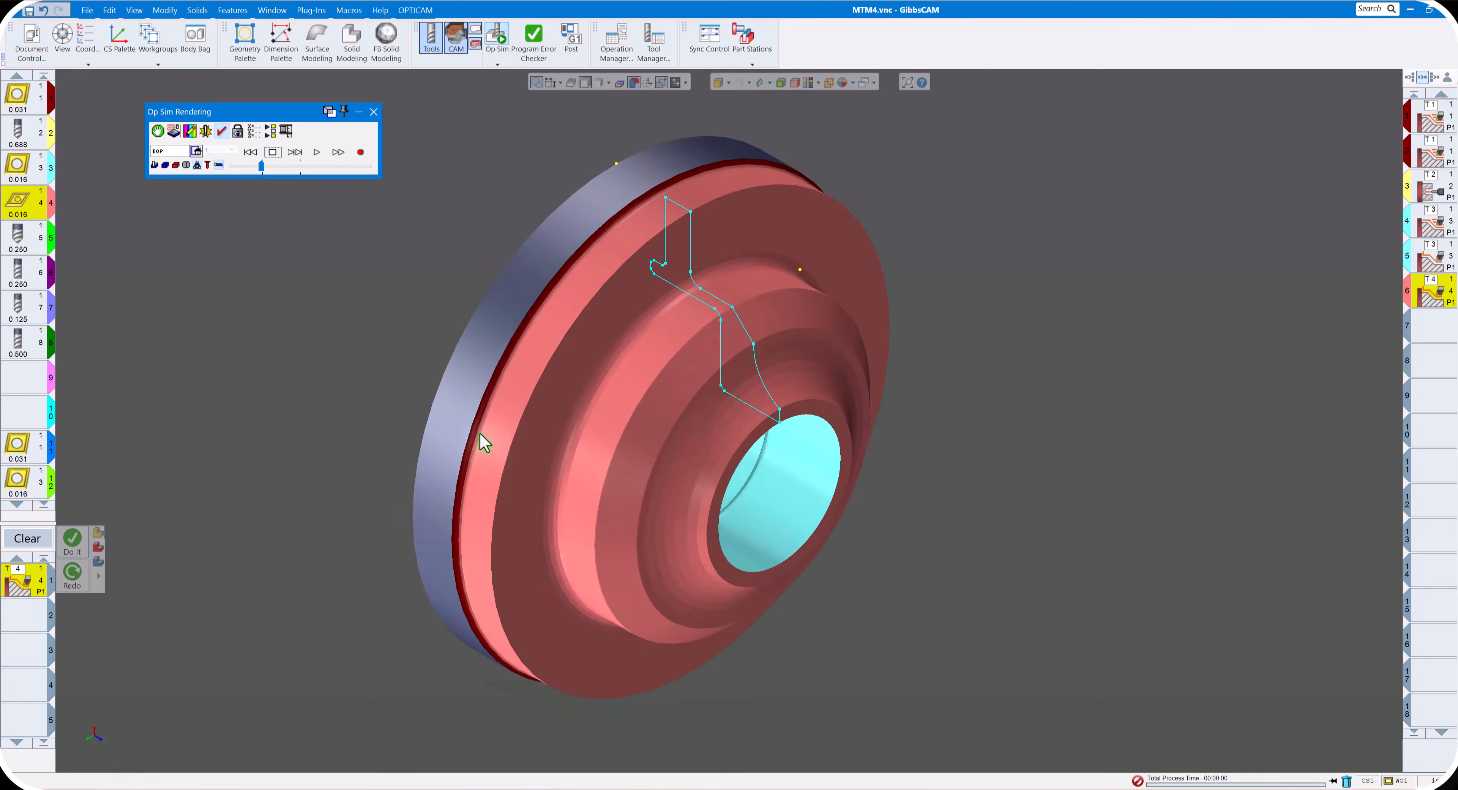
{"action": "scroll", "coordinate": [478, 432], "scroll_direction": "down", "scroll_amount": 3}
{"action": "scroll", "coordinate": [458, 417], "scroll_direction": "down", "scroll_amount": 1}
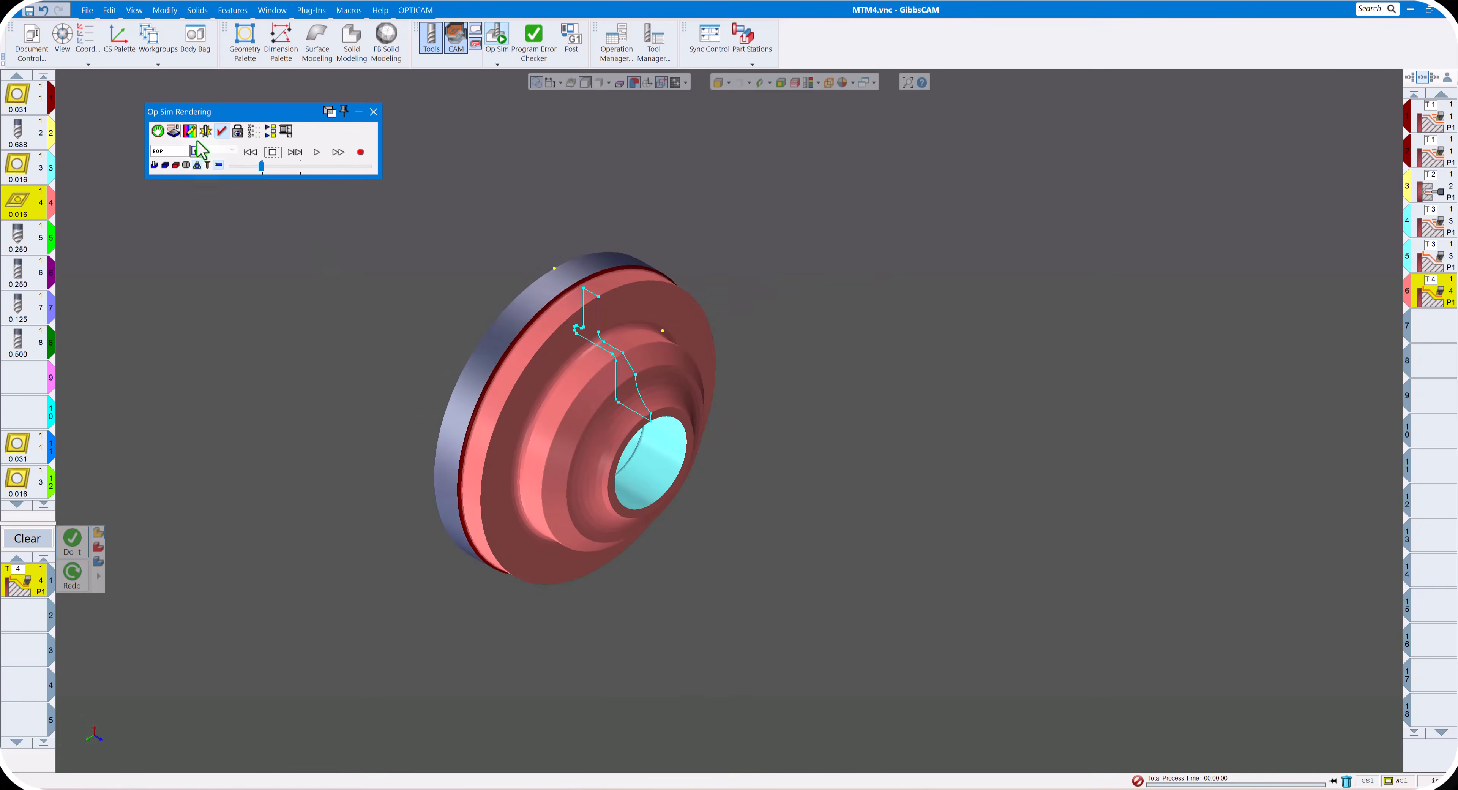
- Rename the existing workgroup TURNING and add a new workgroup named MILLING
{"action": "left_click", "coordinate": [150, 40]}
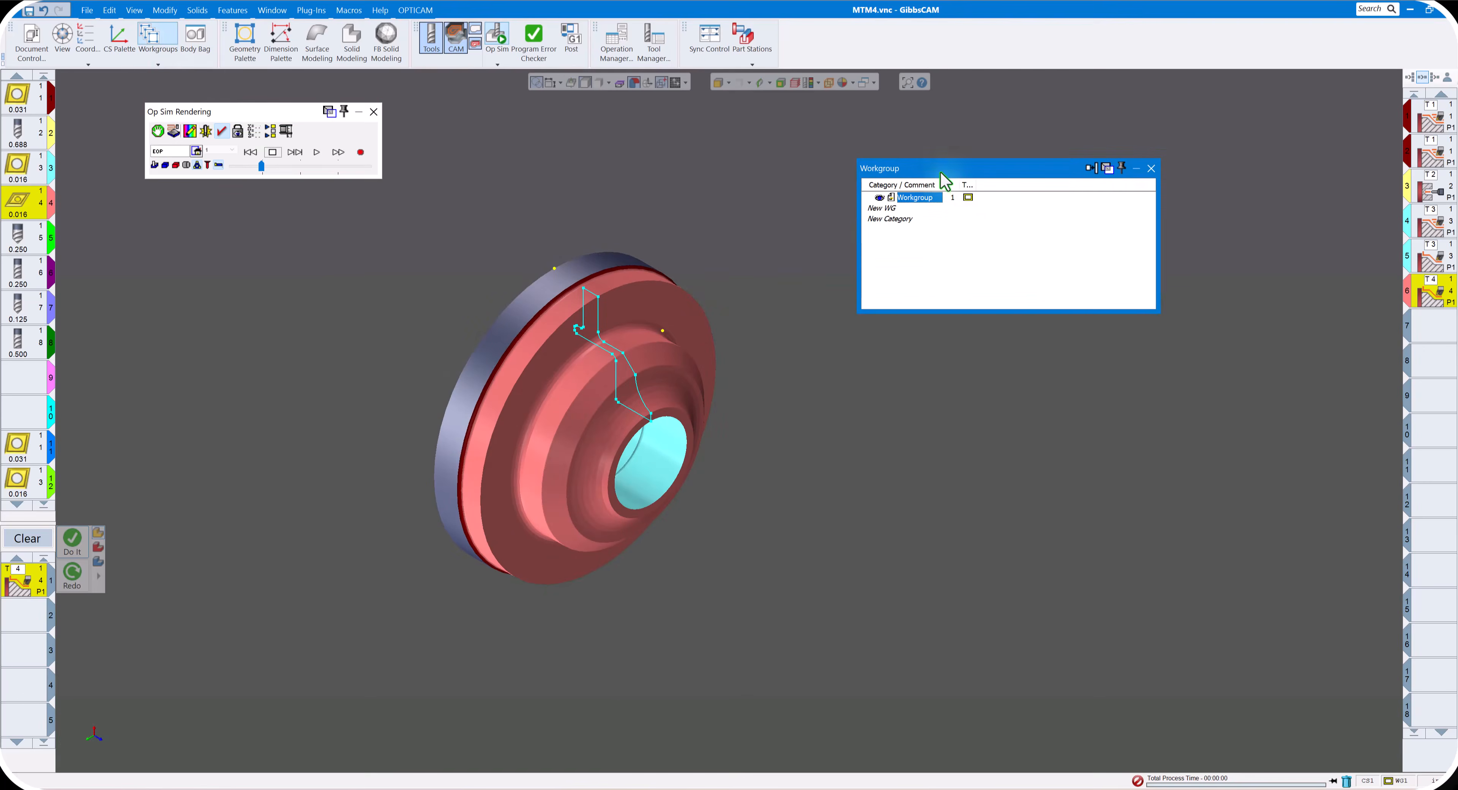
{"action": "left_click_drag", "start_coordinate": [941, 173], "coordinate": [942, 227]}
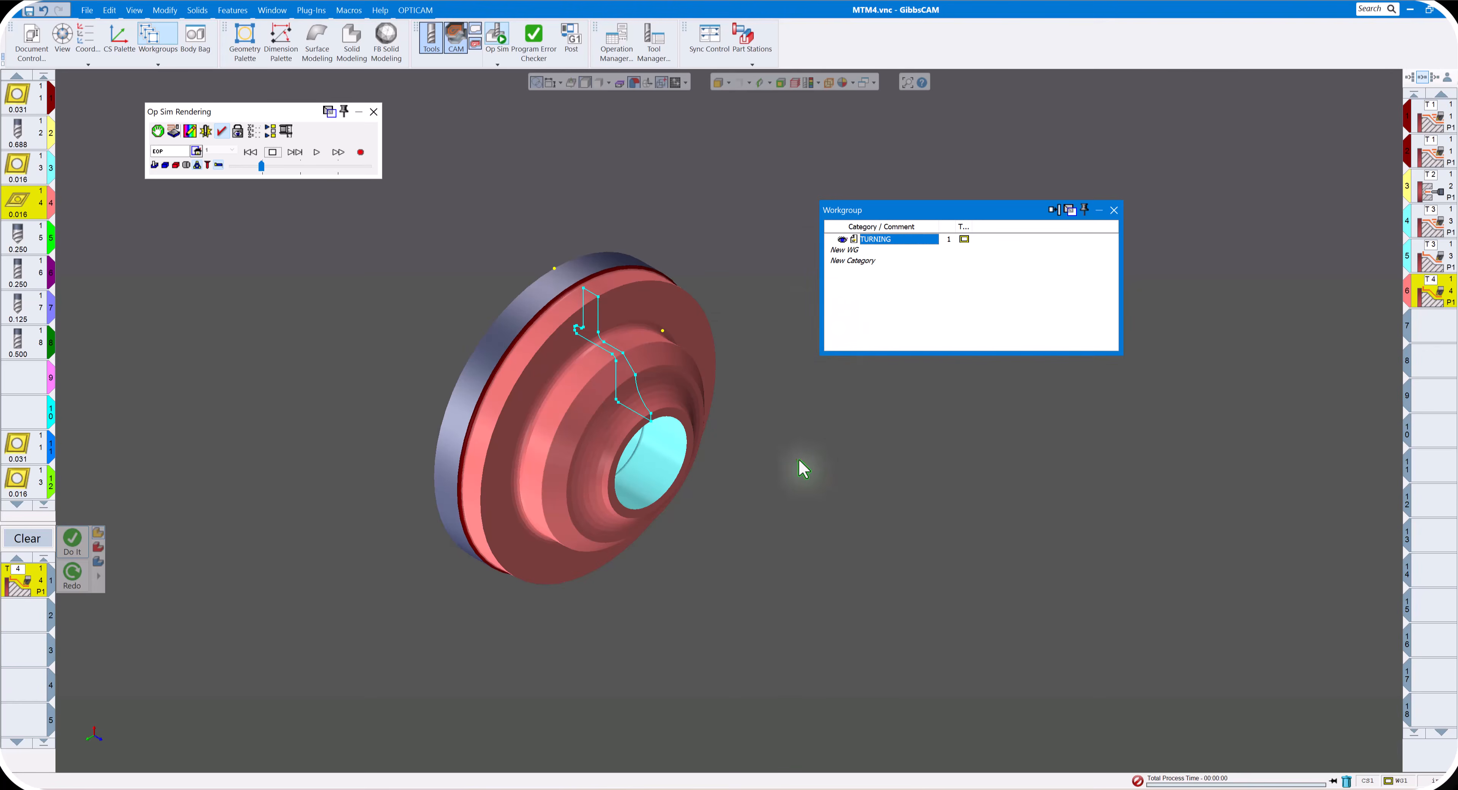
{"action": "left_click", "coordinate": [853, 250]}
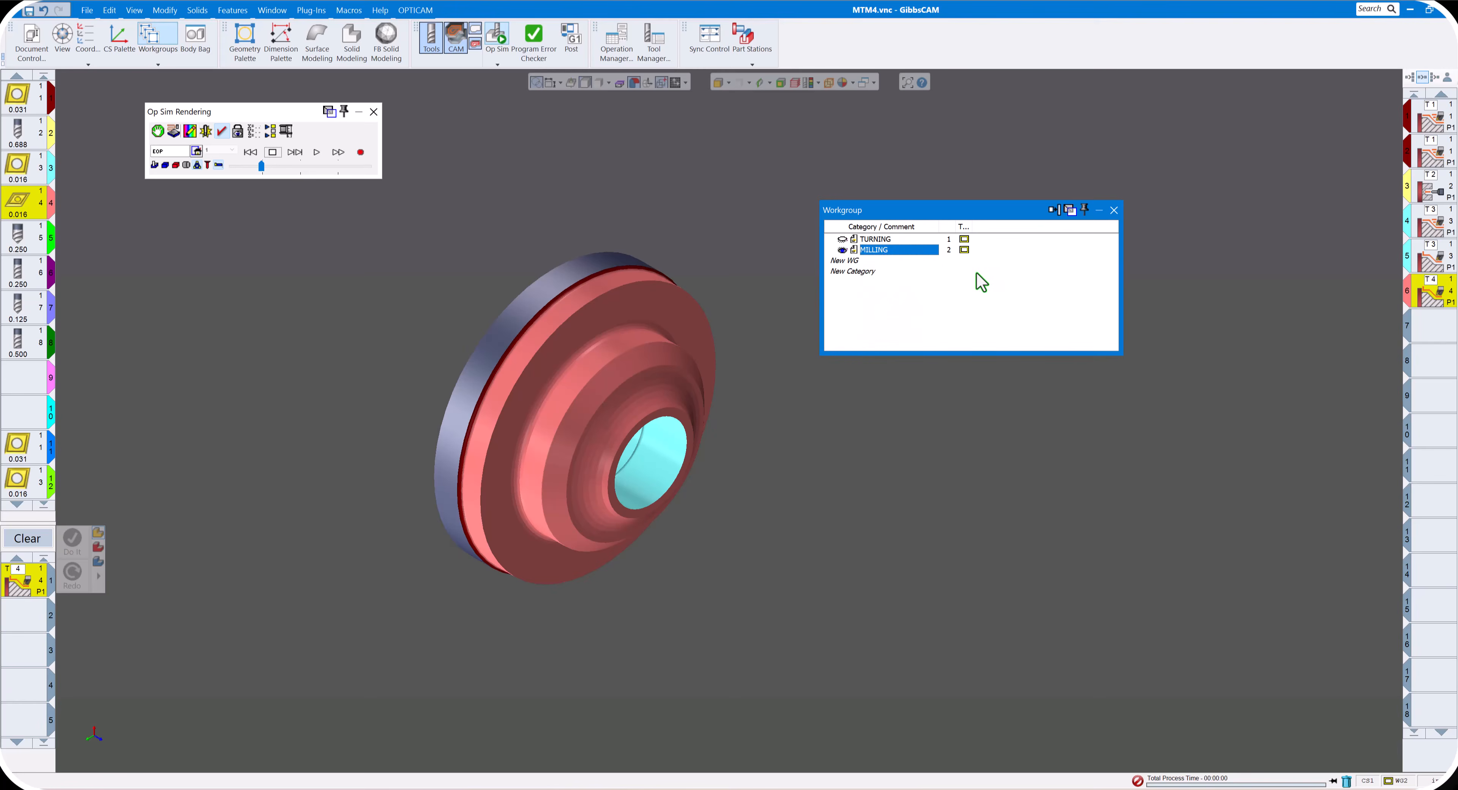
{"action": "left_click", "coordinate": [1114, 210]}
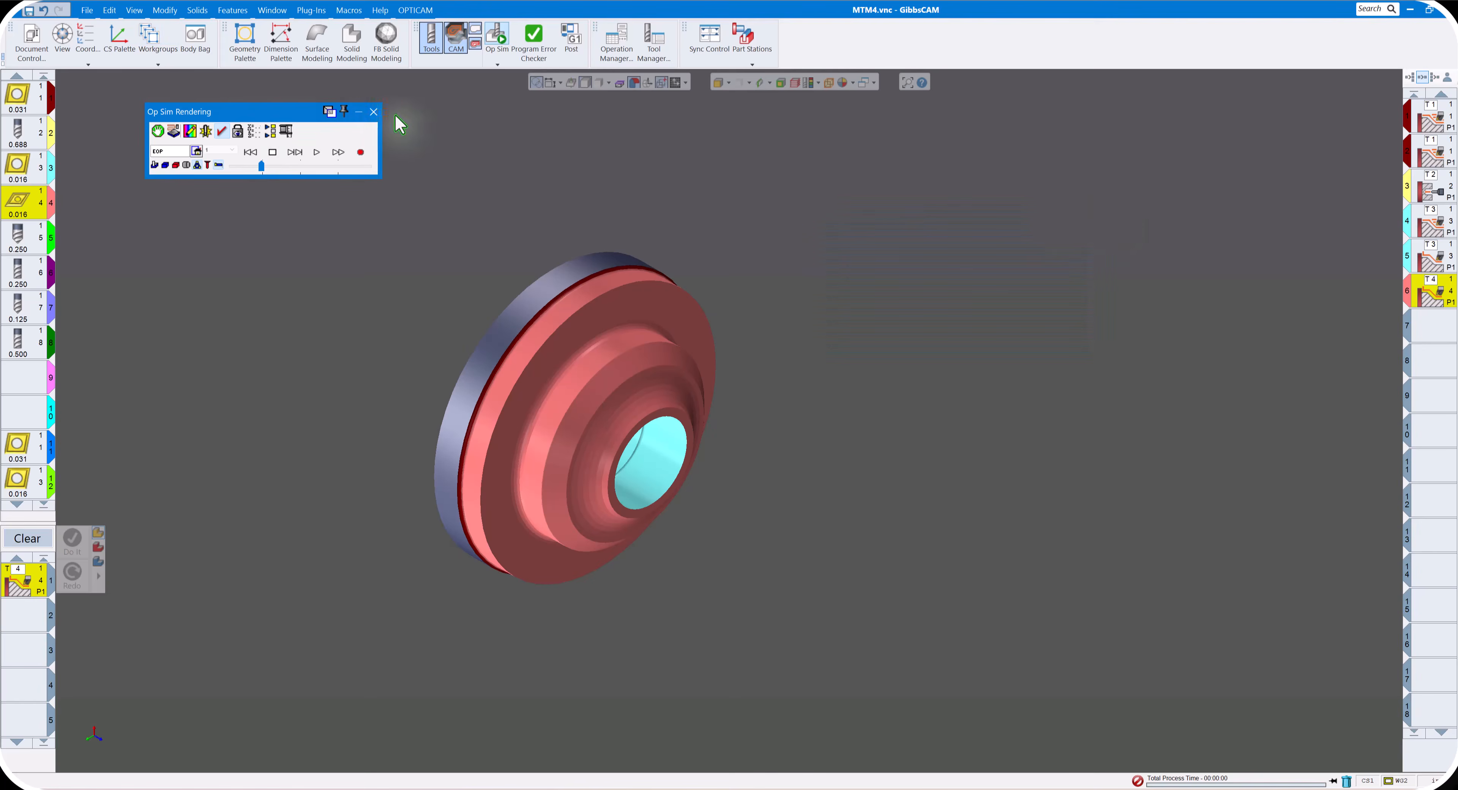
- Close Op Sim and hide the CAM and tool lists to leave only the part model in view
{"action": "left_click", "coordinate": [373, 112]}
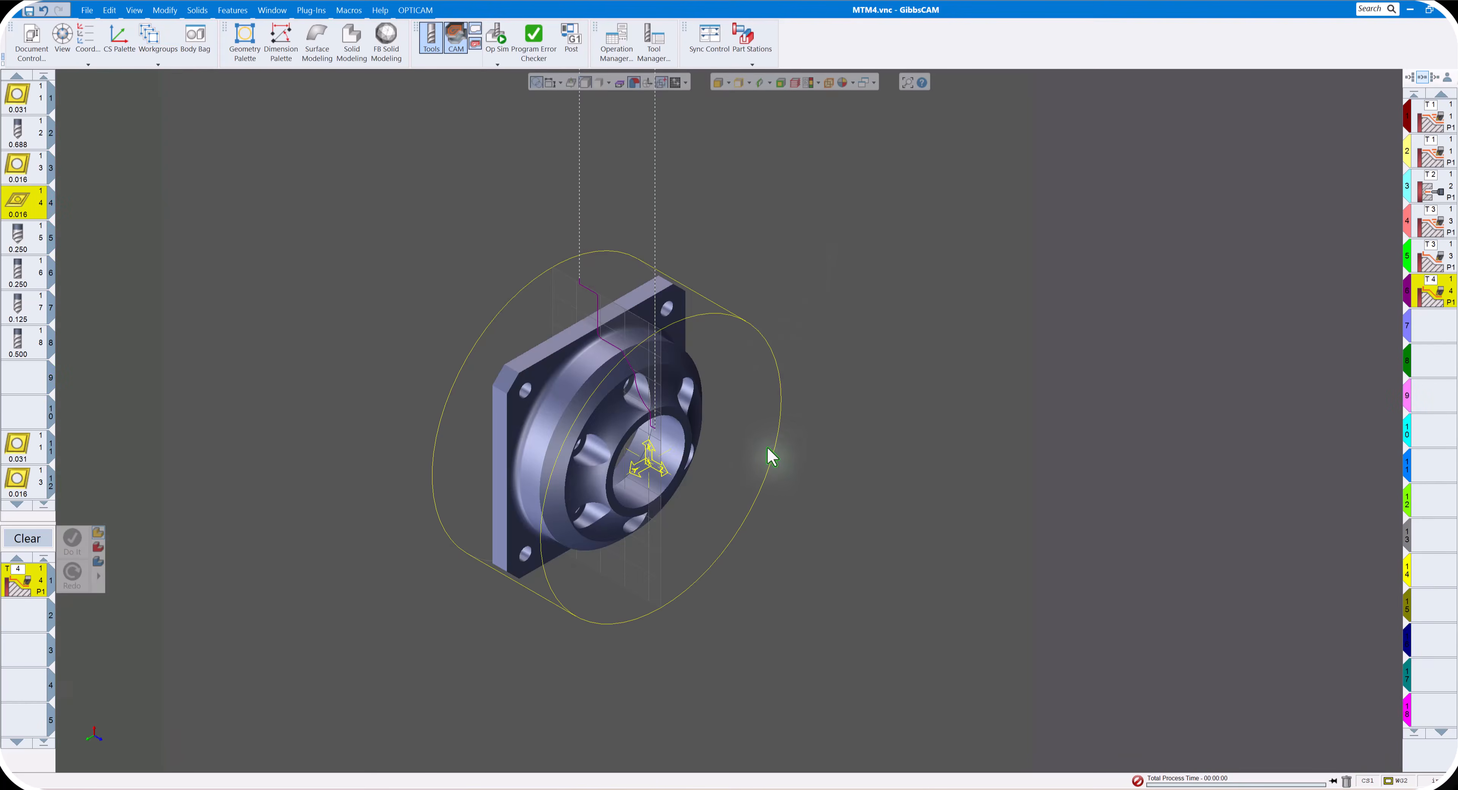
{"action": "scroll", "coordinate": [771, 441], "scroll_direction": "up", "scroll_amount": 2}
{"action": "scroll", "coordinate": [771, 441], "scroll_direction": "down", "scroll_amount": 1}
{"action": "scroll", "coordinate": [652, 417], "scroll_direction": "down", "scroll_amount": 1}
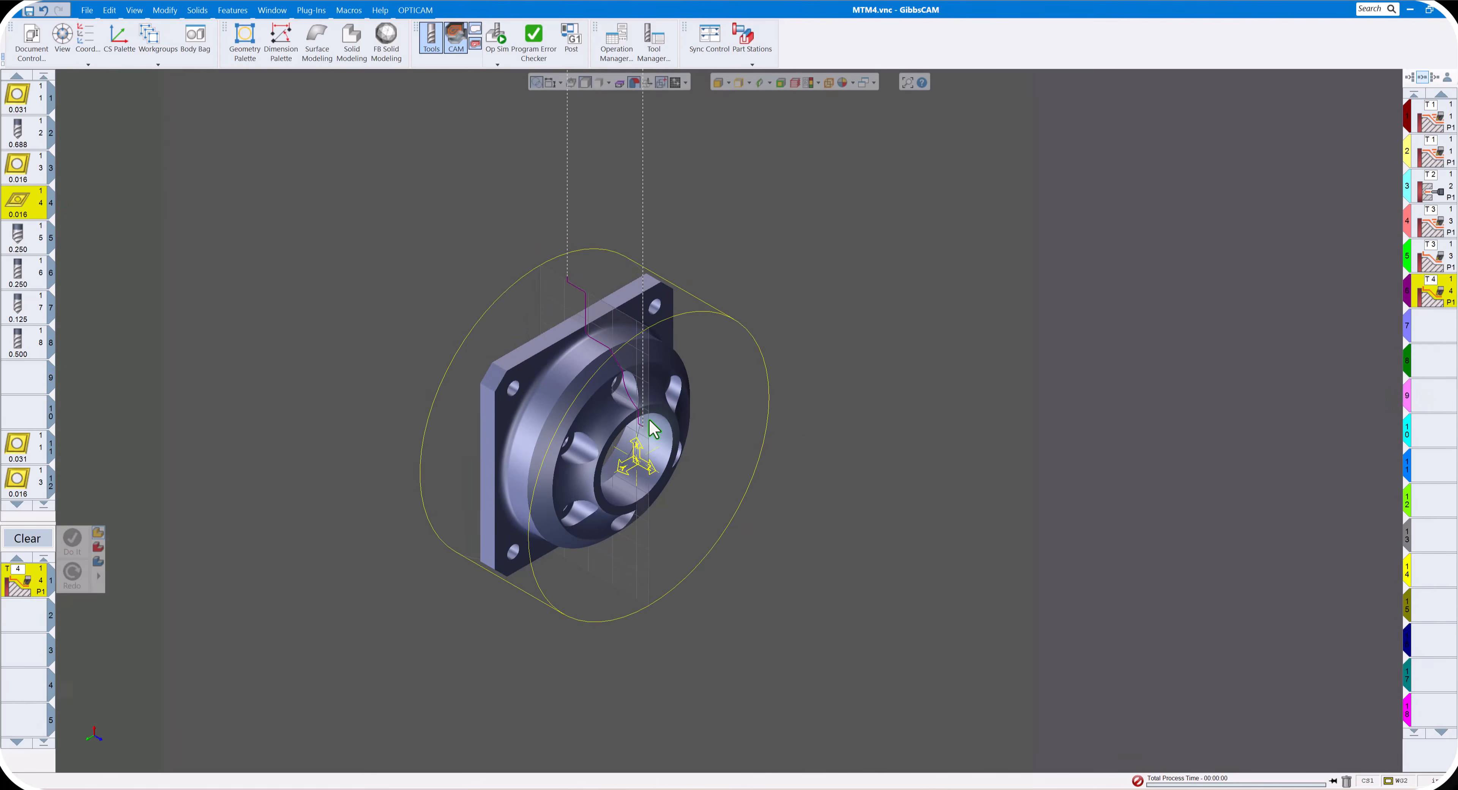
{"action": "left_click", "coordinate": [456, 40]}
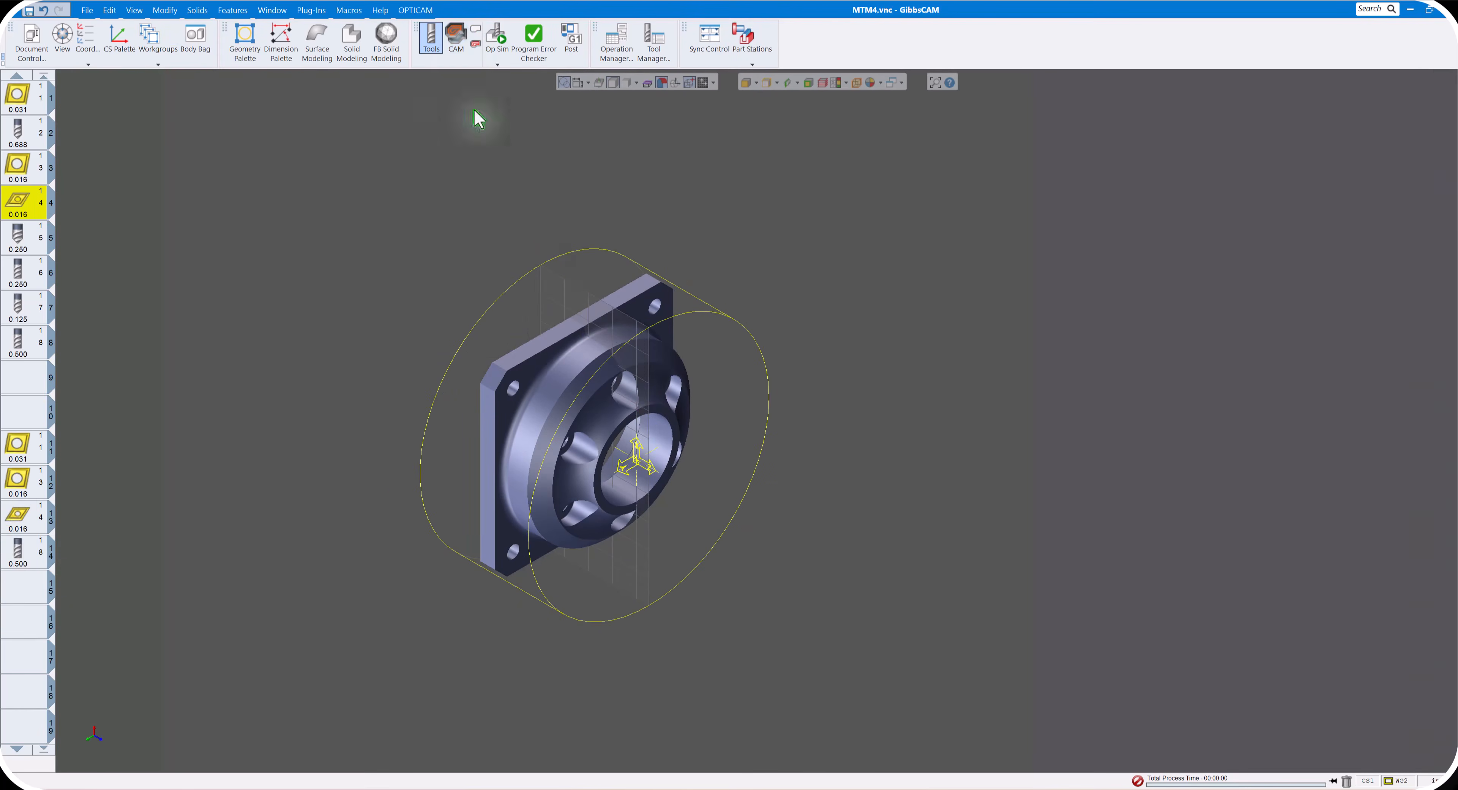
{"action": "left_click", "coordinate": [432, 38]}
{"action": "scroll", "coordinate": [790, 292], "scroll_direction": "up", "scroll_amount": 5}
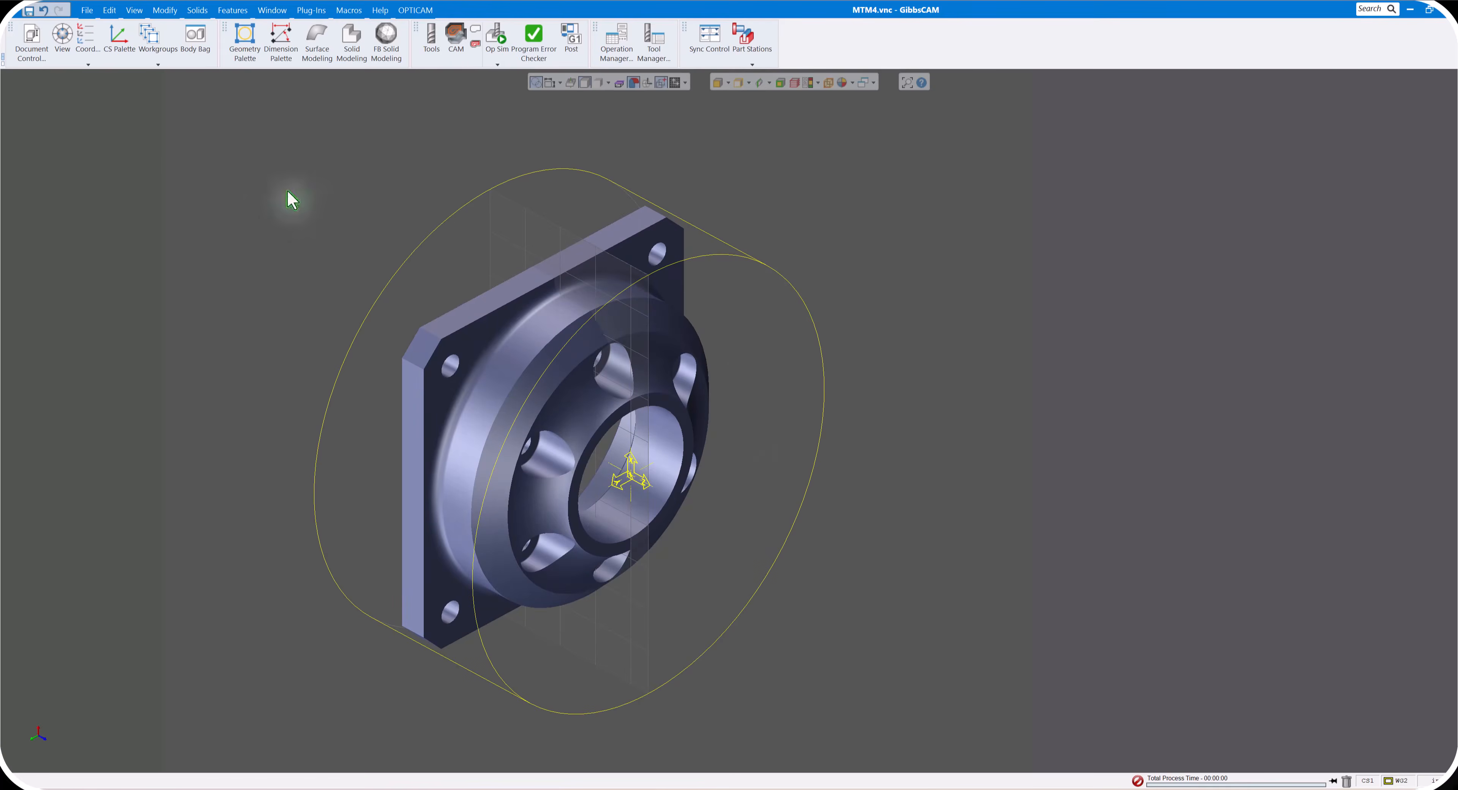
- Make the main spindle's XY plane the active coordinate system
{"action": "left_click", "coordinate": [87, 37]}
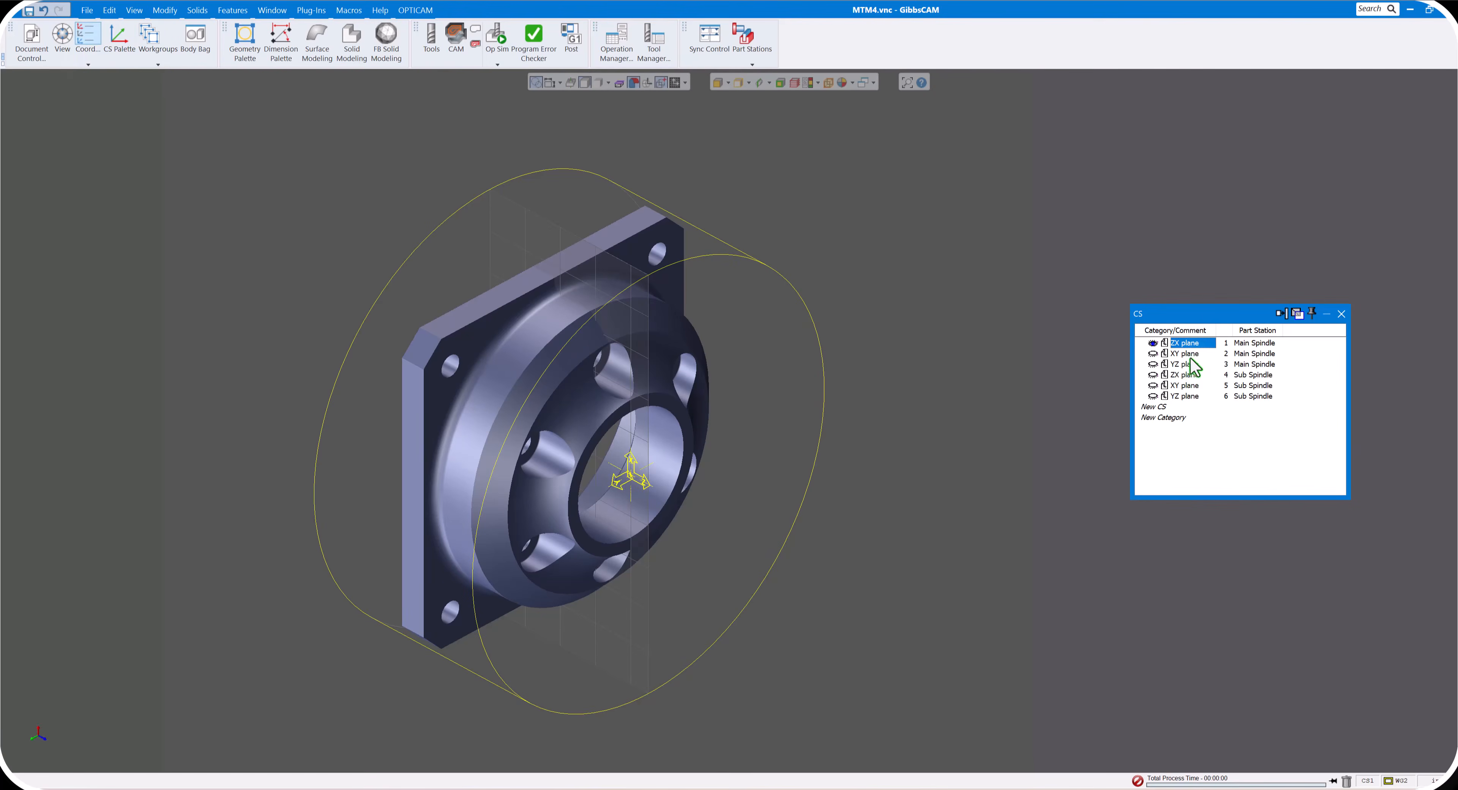
{"action": "left_click", "coordinate": [1189, 354]}
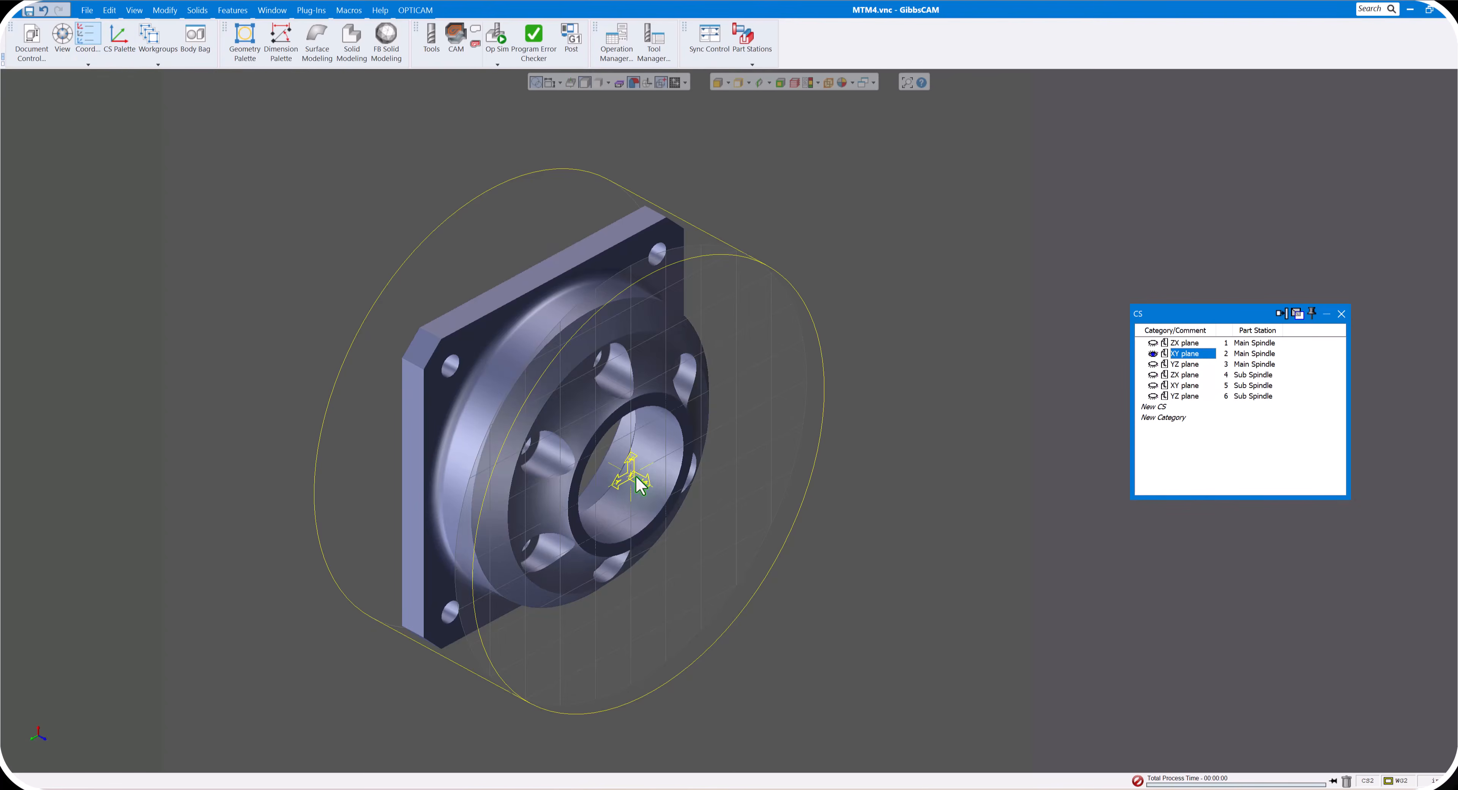
{"action": "scroll", "coordinate": [931, 469], "scroll_direction": "up", "scroll_amount": 1}
{"action": "scroll", "coordinate": [932, 469], "scroll_direction": "down", "scroll_amount": 1}
- Examine the counterbored holes on the part's front, selecting the upper hole's counterbore floor for a closer look and clearing the selection
{"action": "middle_click_drag", "start_coordinate": [930, 469], "coordinate": [851, 359]}
{"action": "scroll", "coordinate": [851, 359], "scroll_direction": "up", "scroll_amount": 1}
{"action": "scroll", "coordinate": [852, 359], "scroll_direction": "down", "scroll_amount": 1}
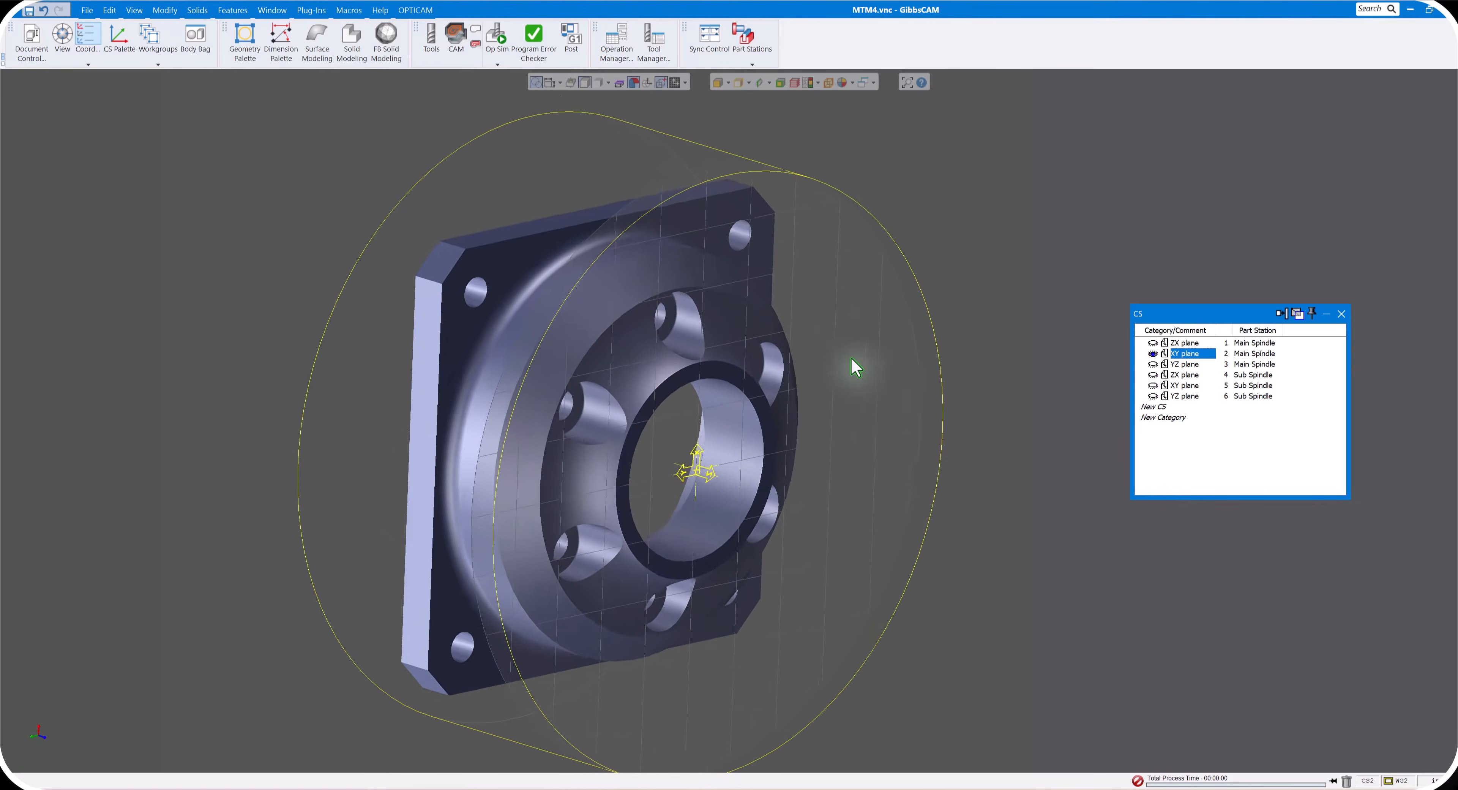
{"action": "scroll", "coordinate": [851, 359], "scroll_direction": "up", "scroll_amount": 1}
{"action": "scroll", "coordinate": [856, 366], "scroll_direction": "up", "scroll_amount": 1}
{"action": "scroll", "coordinate": [856, 364], "scroll_direction": "down", "scroll_amount": 1}
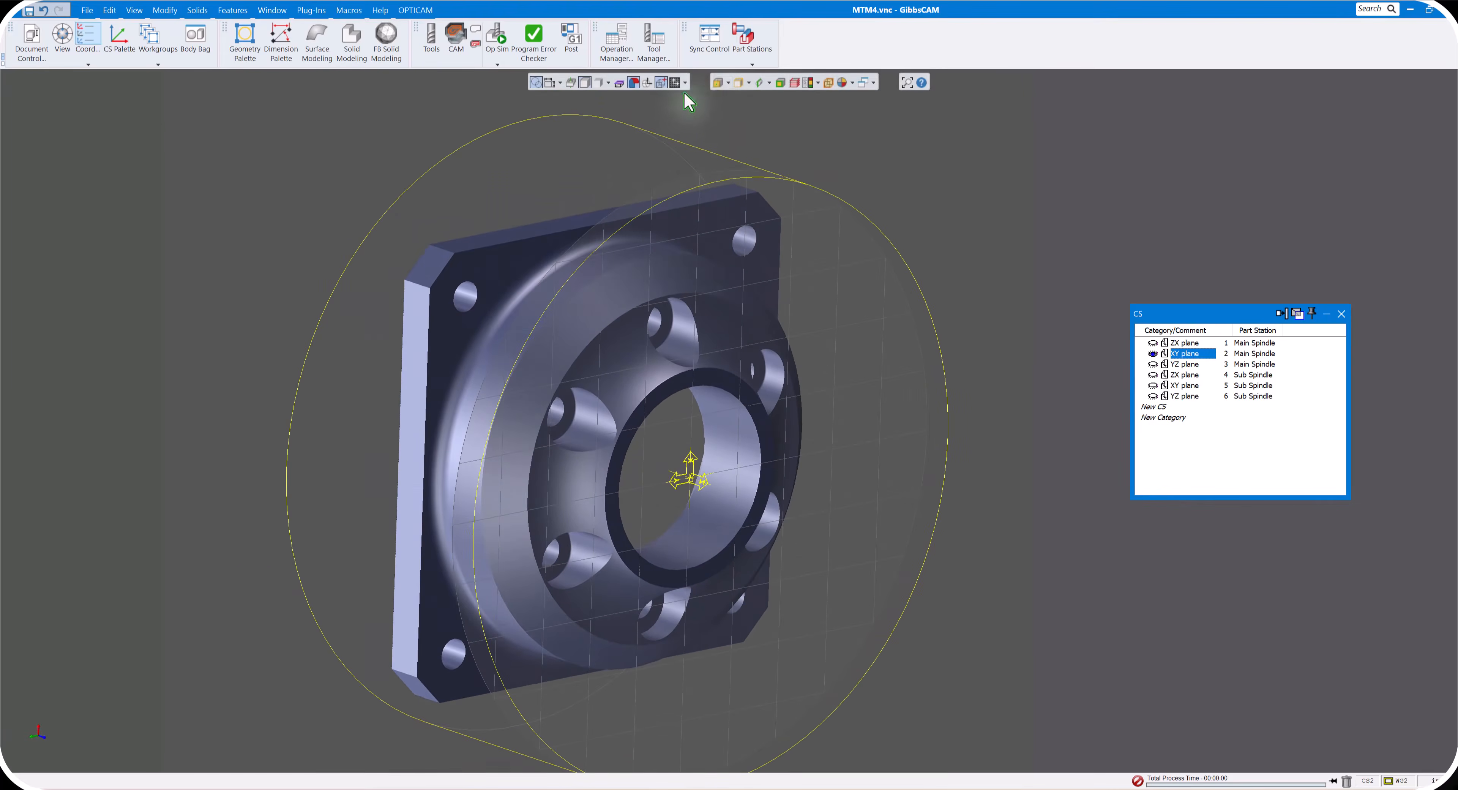
{"action": "scroll", "coordinate": [853, 300], "scroll_direction": "up", "scroll_amount": 2}
{"action": "scroll", "coordinate": [853, 299], "scroll_direction": "down", "scroll_amount": 1}
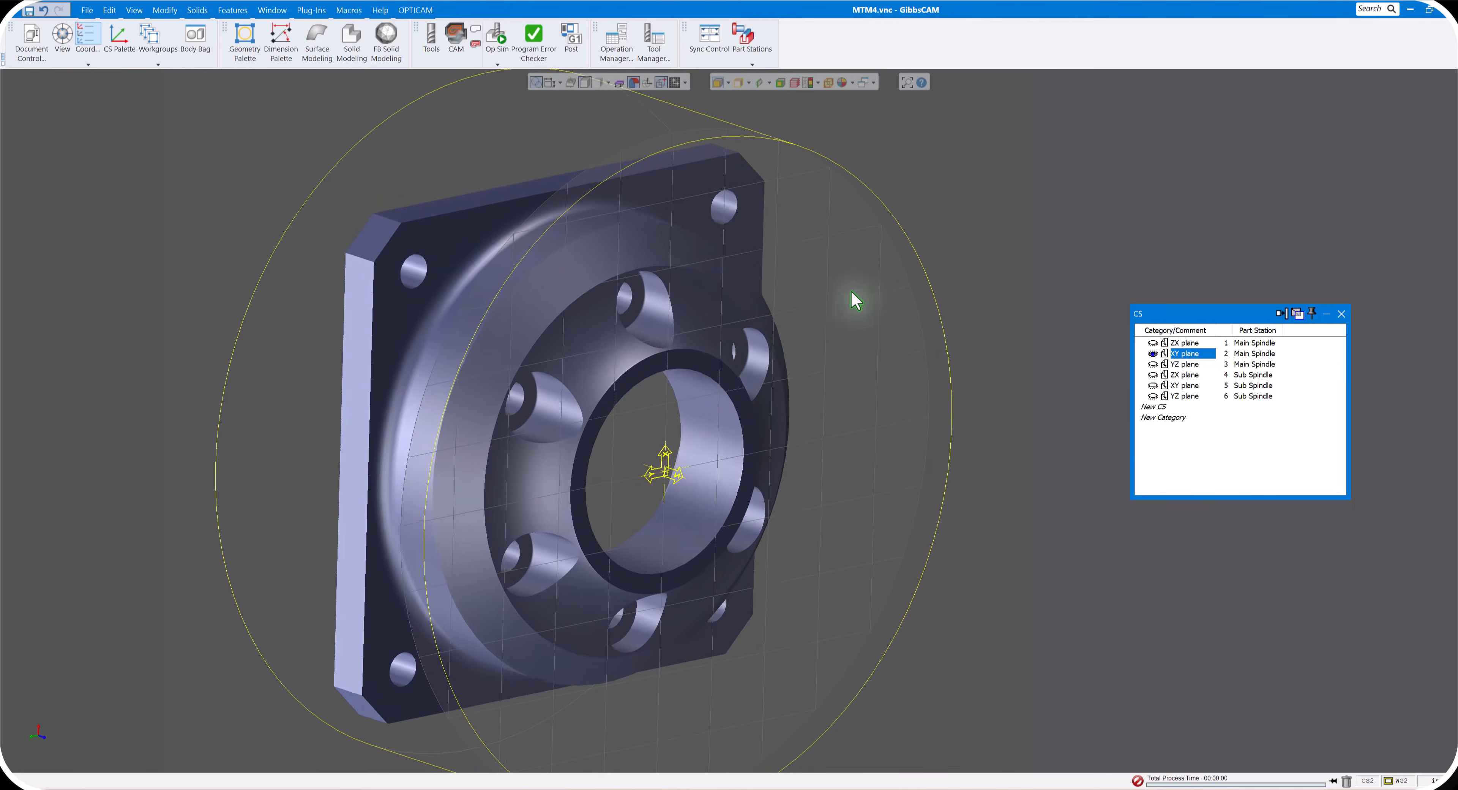
{"action": "left_click", "coordinate": [640, 315]}
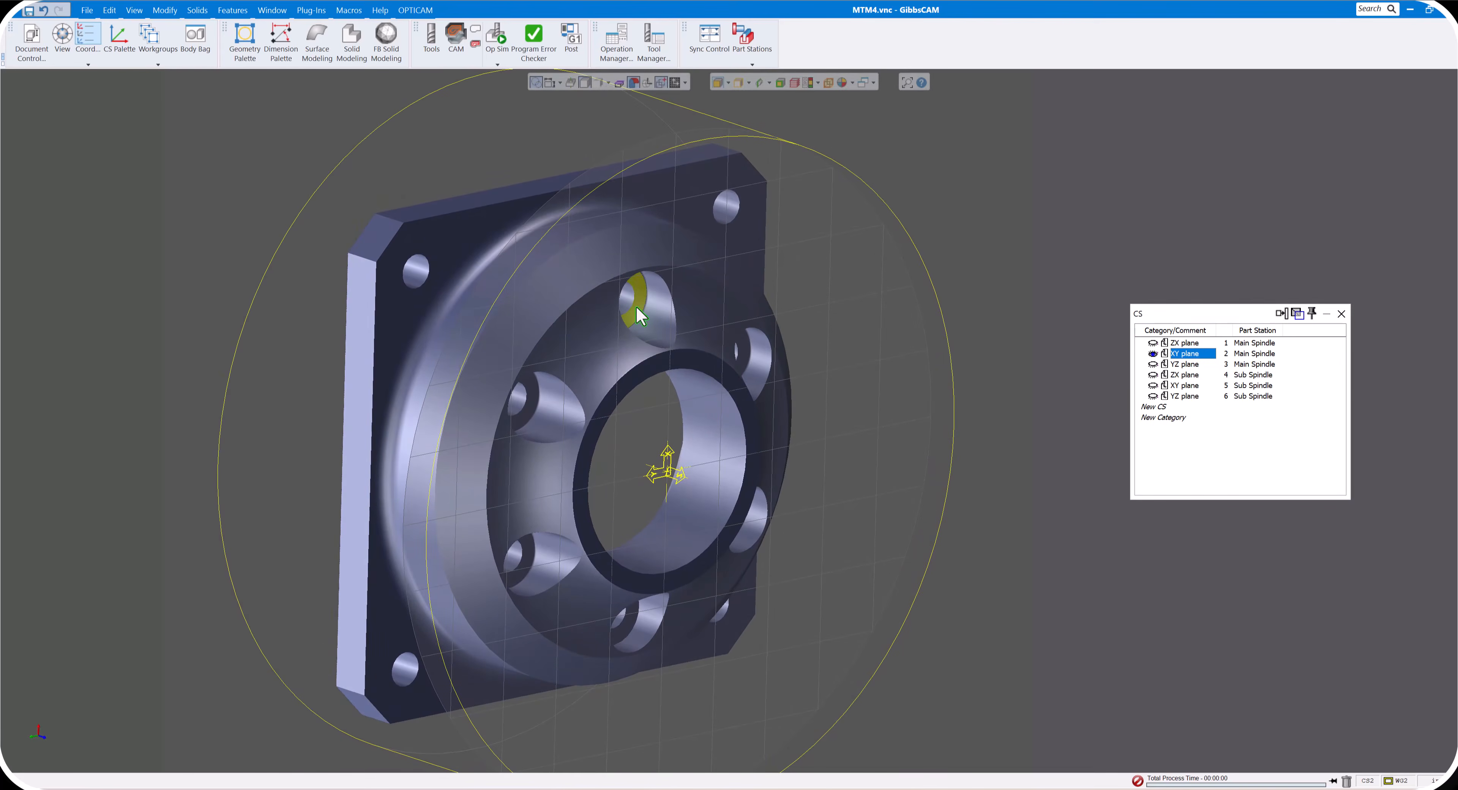
{"action": "scroll", "coordinate": [637, 307], "scroll_direction": "up", "scroll_amount": 5}
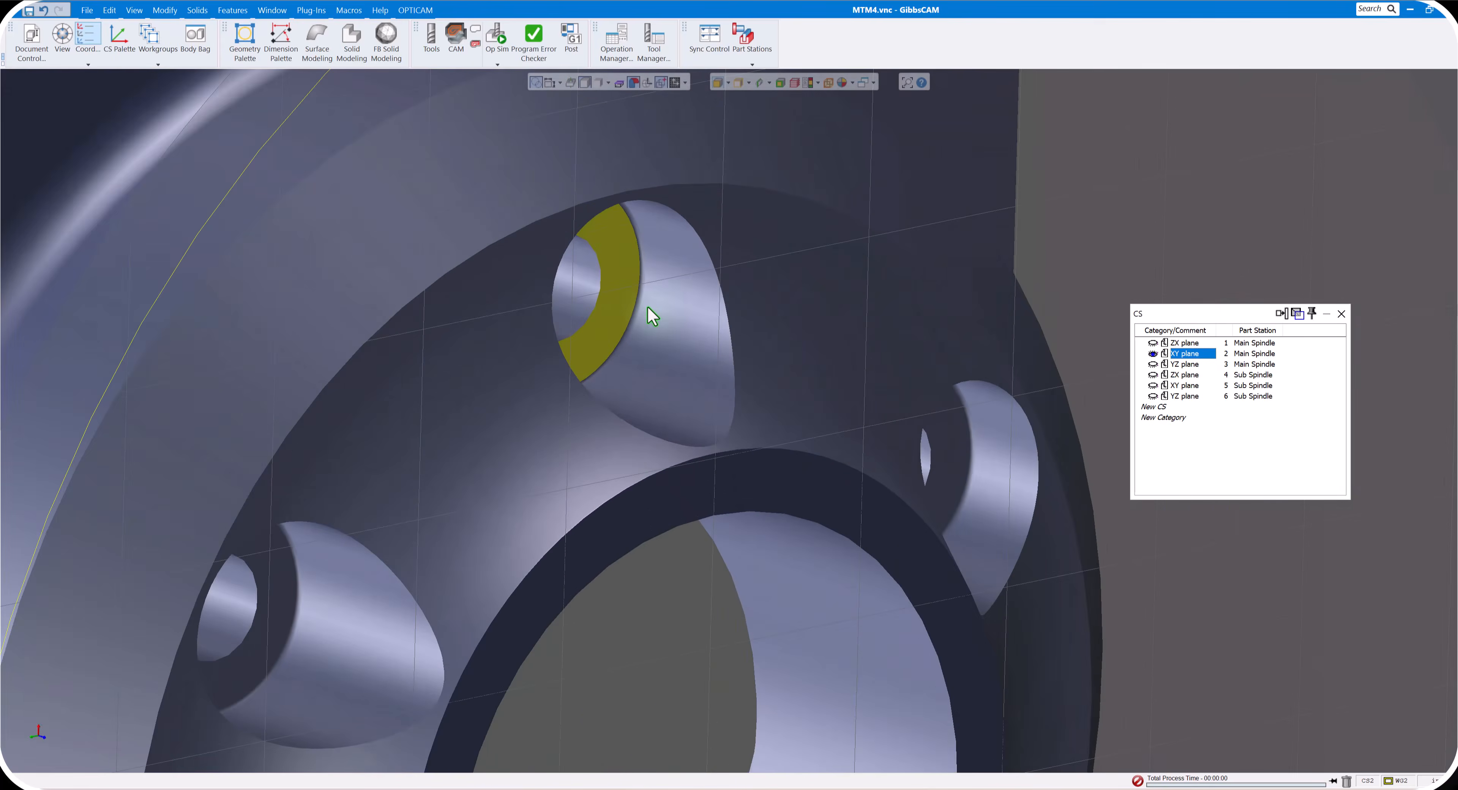
{"action": "scroll", "coordinate": [636, 298], "scroll_direction": "down", "scroll_amount": 8}
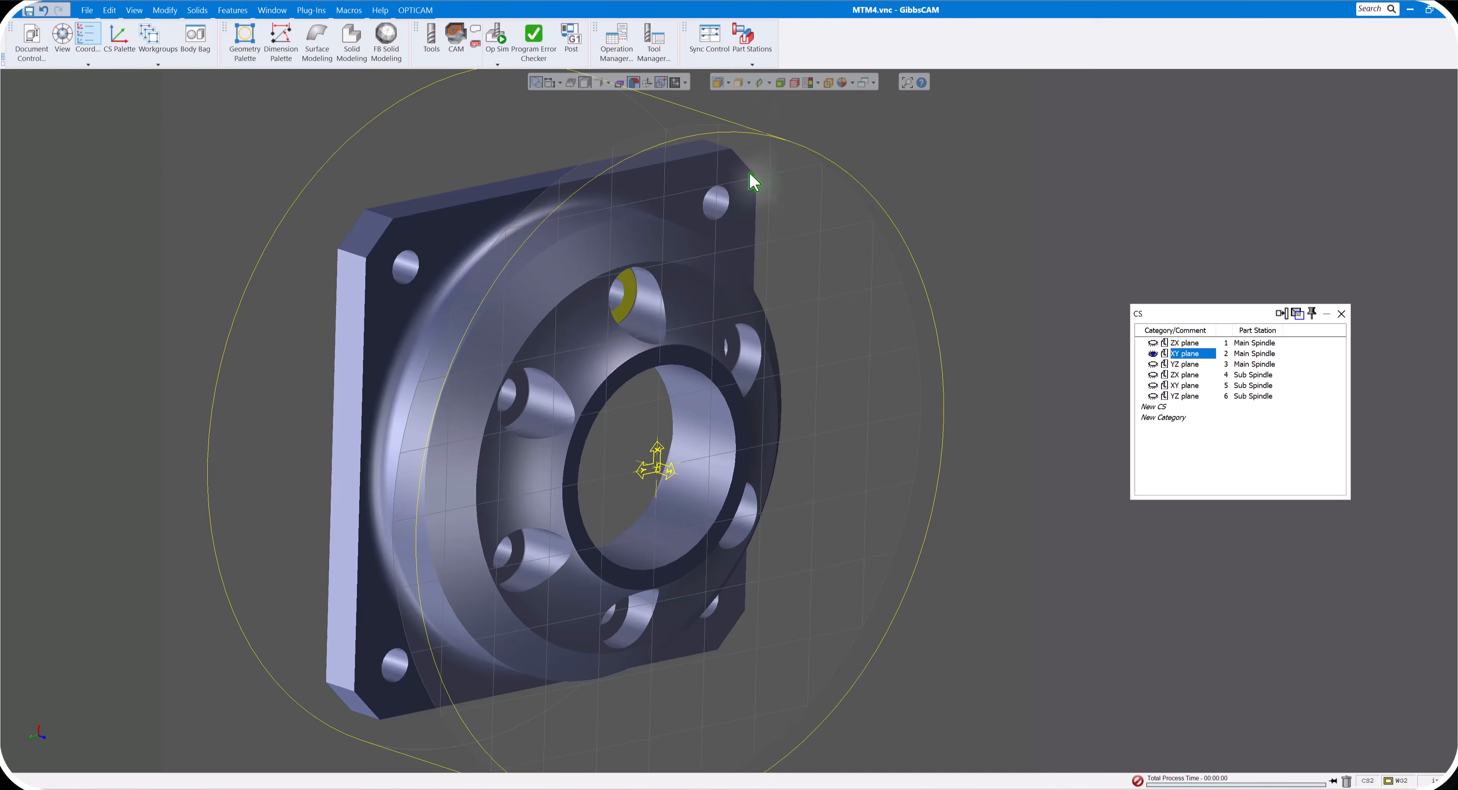
{"action": "left_click", "coordinate": [819, 123]}
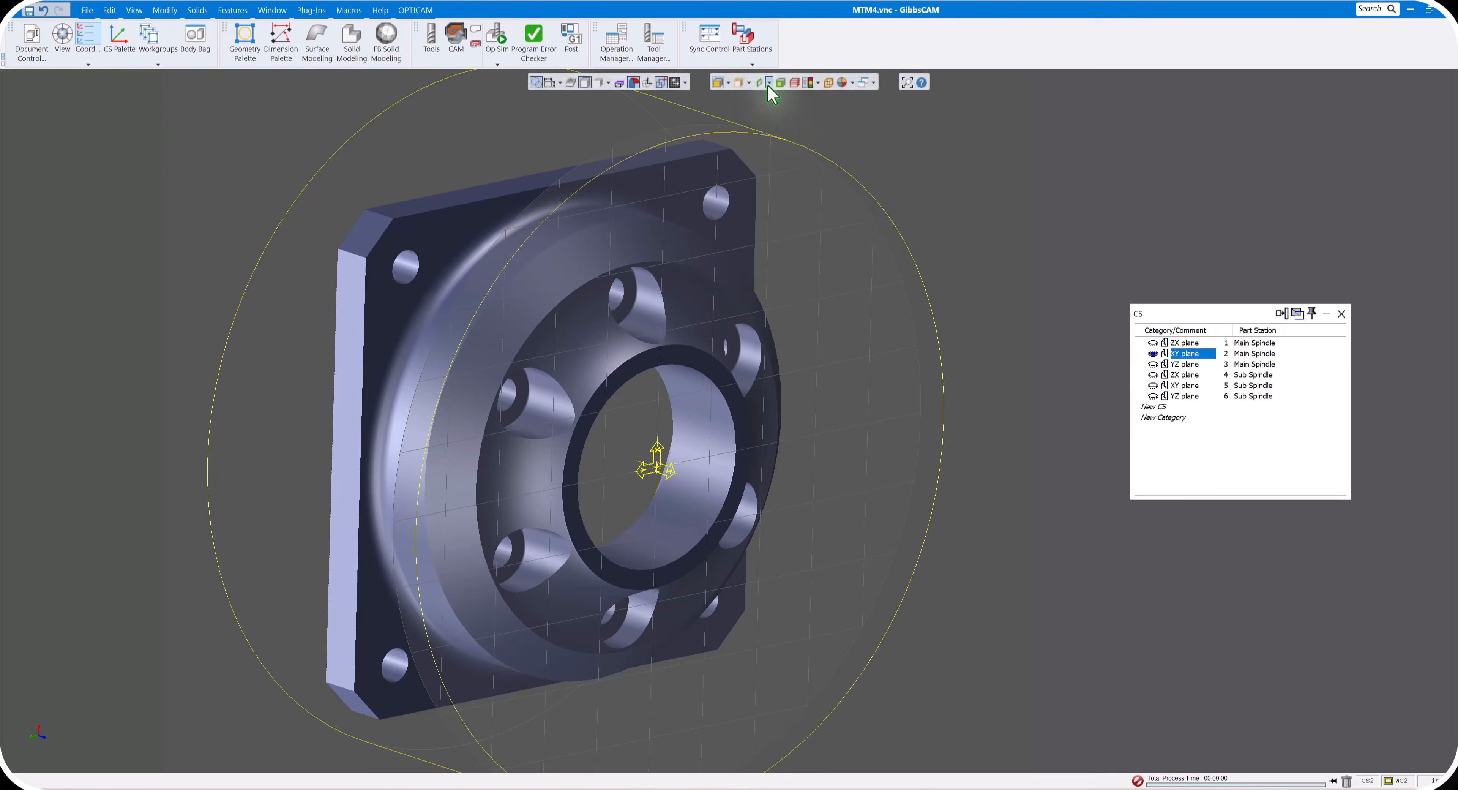
- Use the Profiler to extract the counterbore circle of the upper hole as geometry on the main spindle's XY plane
{"action": "left_click", "coordinate": [764, 100]}
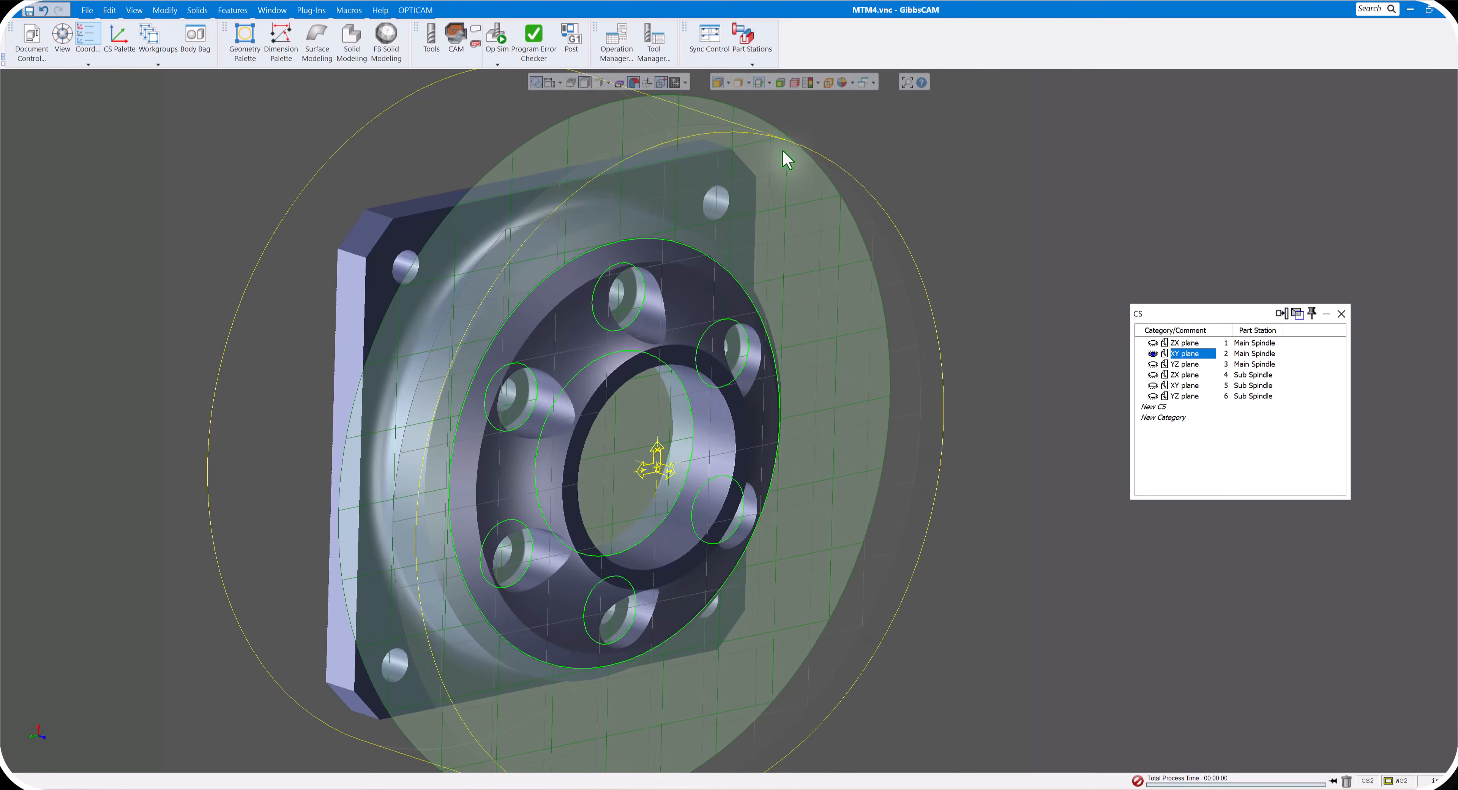
{"action": "right_click", "coordinate": [777, 130]}
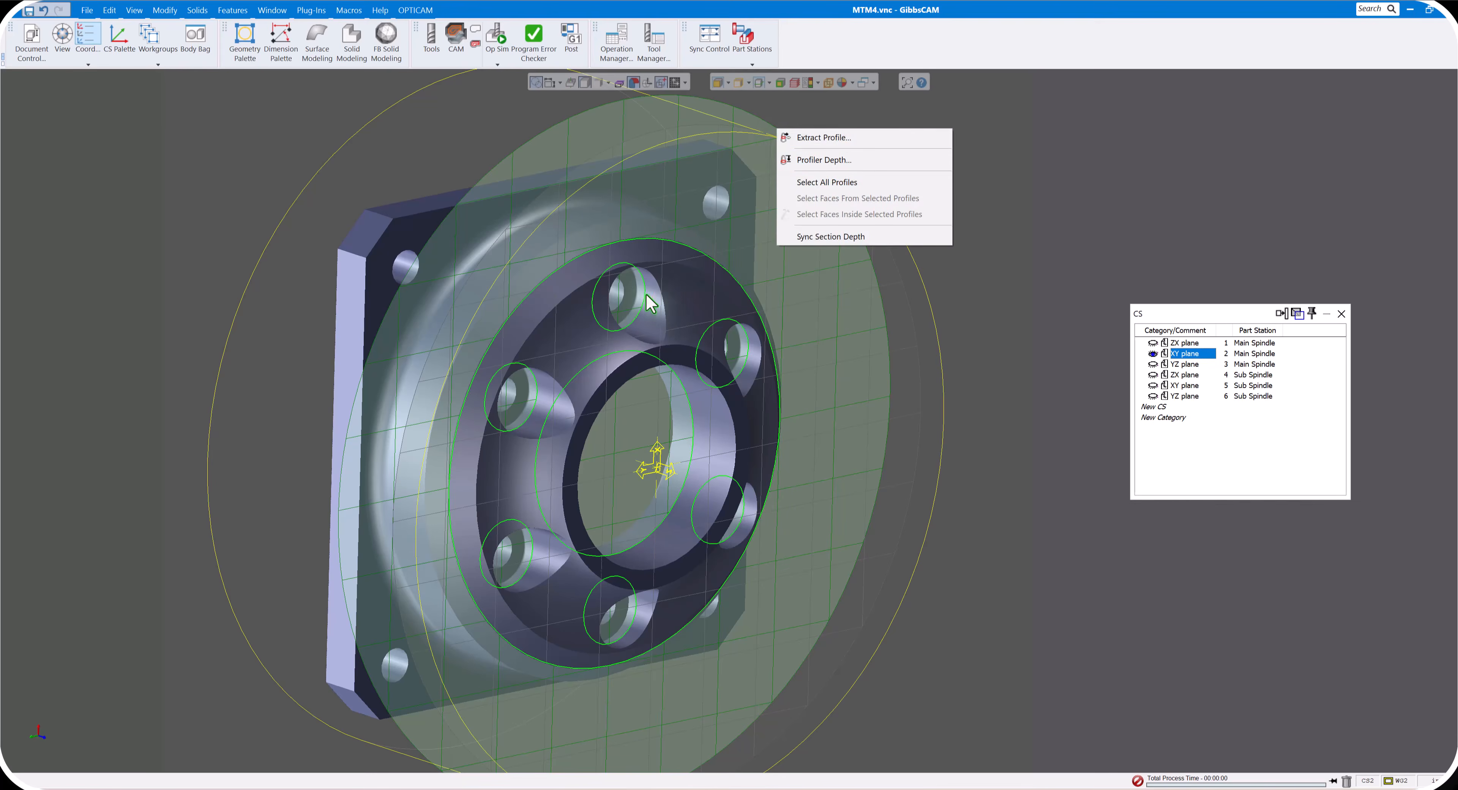
{"action": "left_click", "coordinate": [642, 282]}
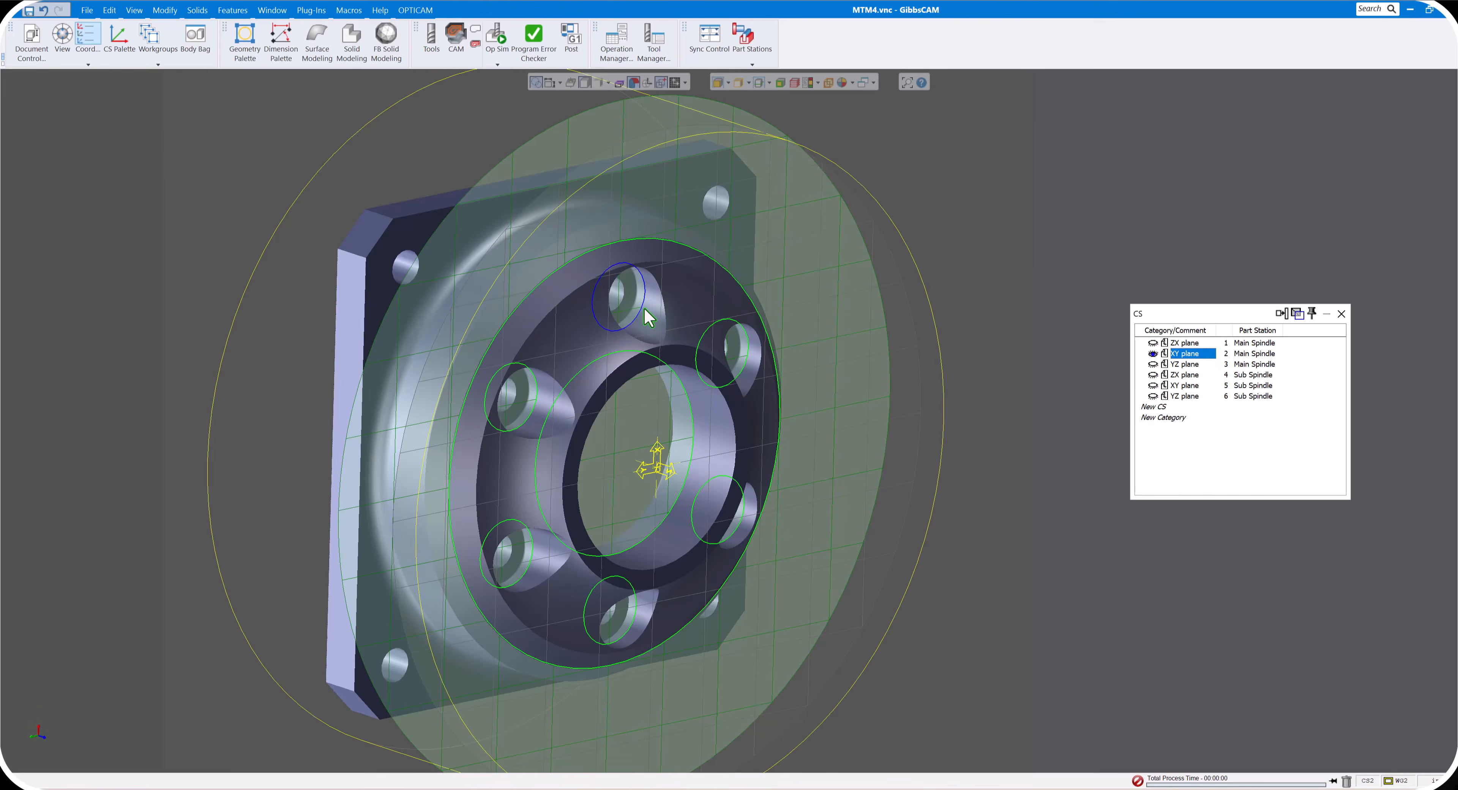
{"action": "right_click", "coordinate": [644, 287]}
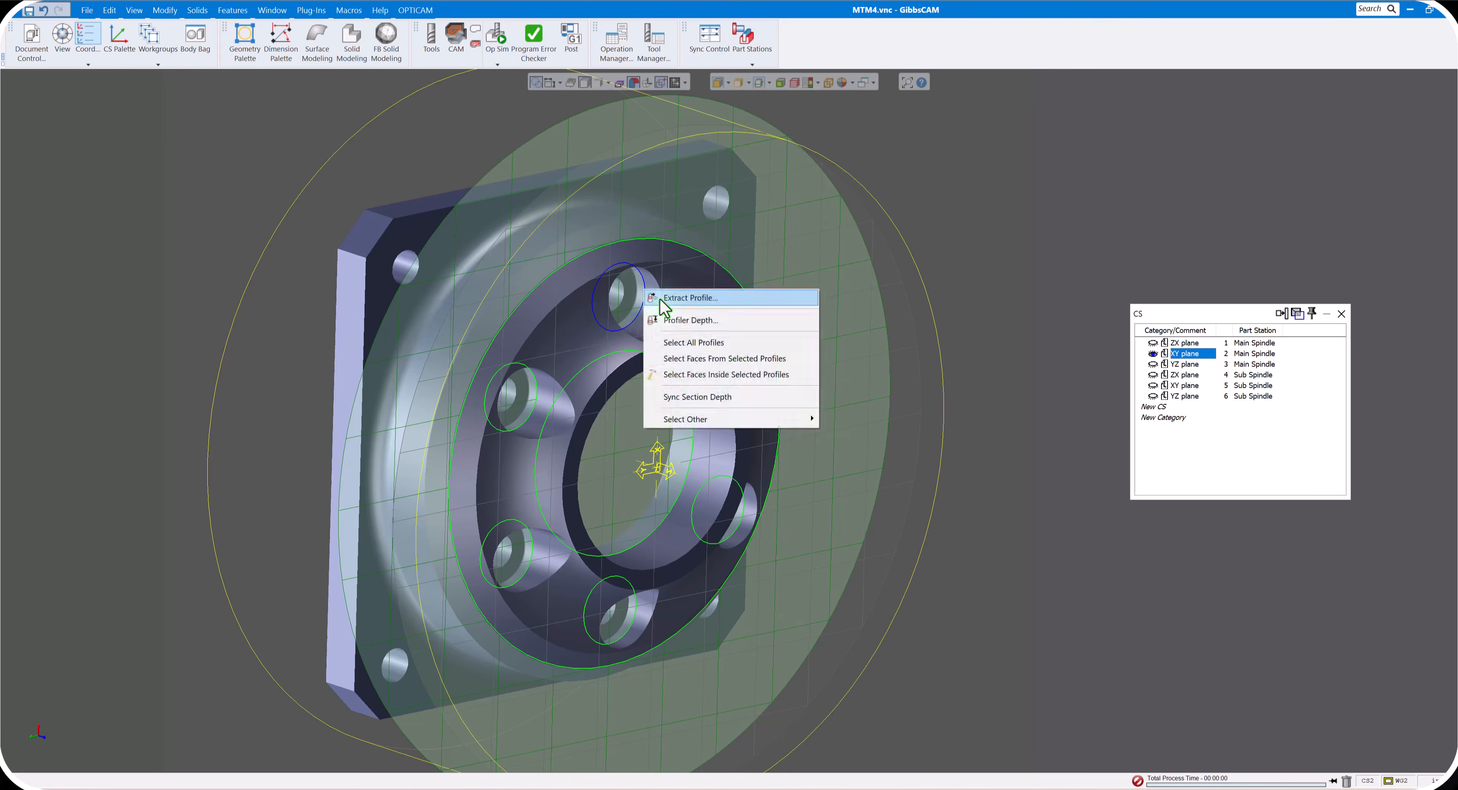
{"action": "left_click", "coordinate": [673, 308]}
{"action": "left_click", "coordinate": [486, 119]}
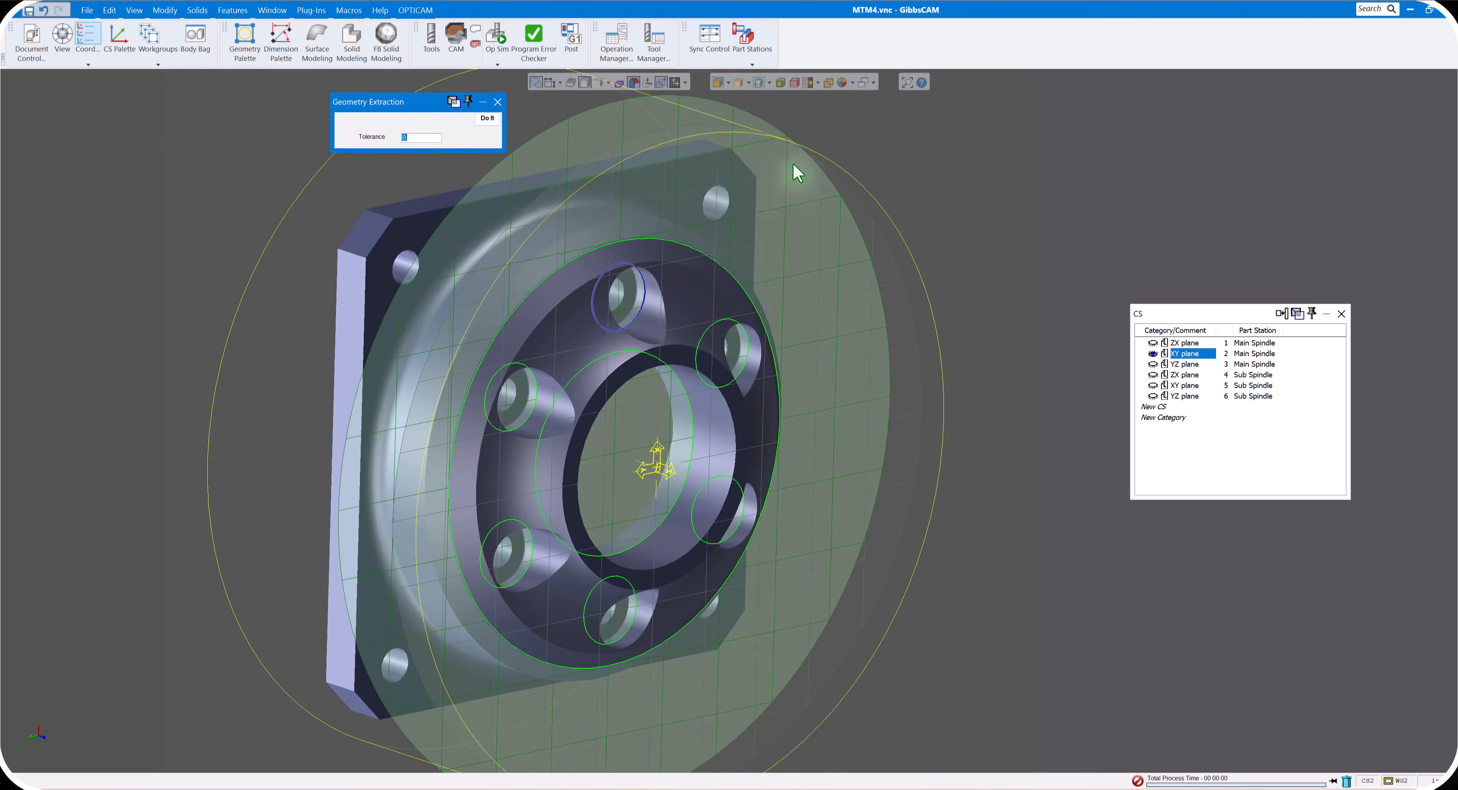
- Shift the Profiler depth to extract the upper hole's smaller bore circle and one upper corner hole circle of the square flange
{"action": "left_click_drag", "start_coordinate": [811, 161], "coordinate": [797, 160]}
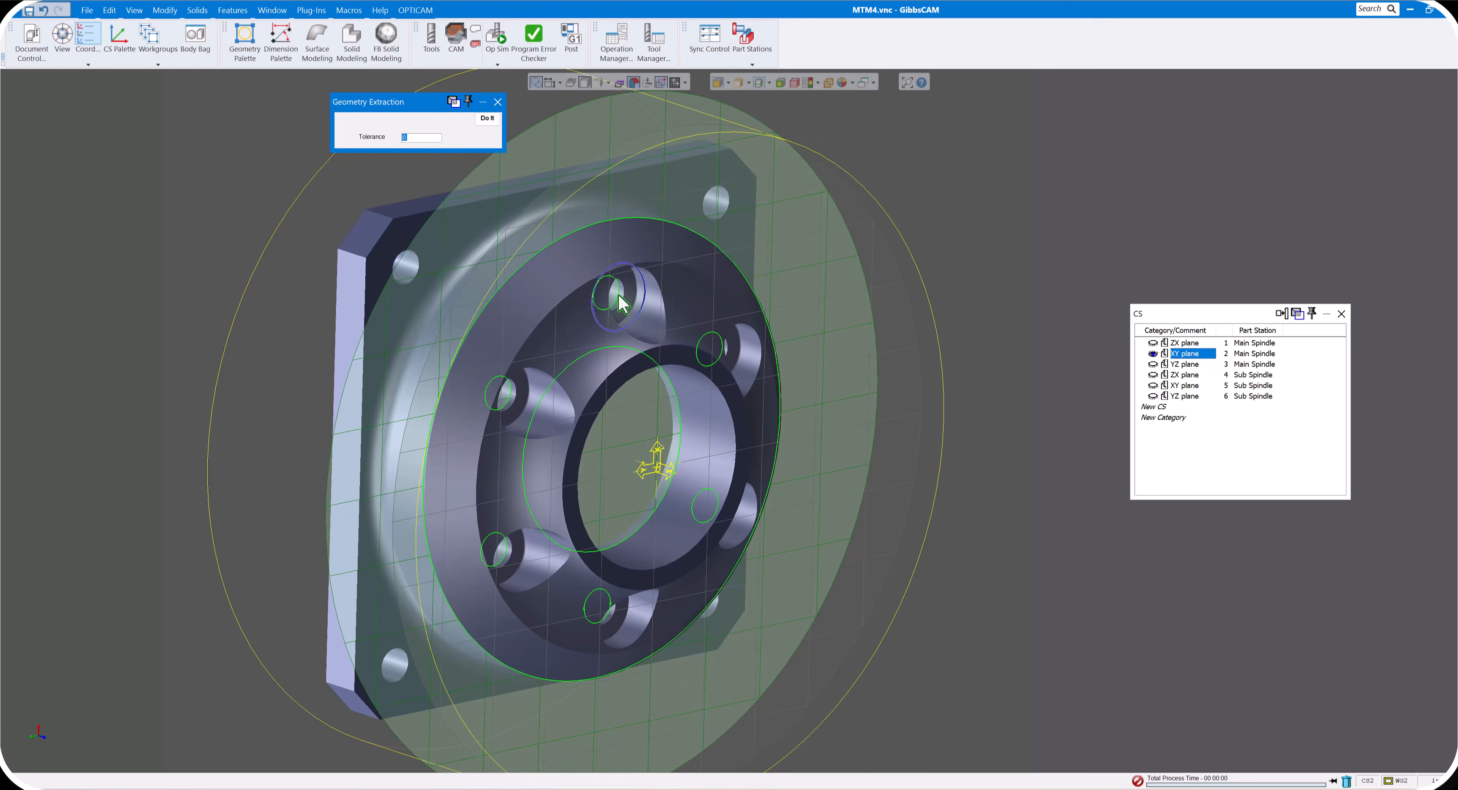
{"action": "left_click", "coordinate": [487, 119]}
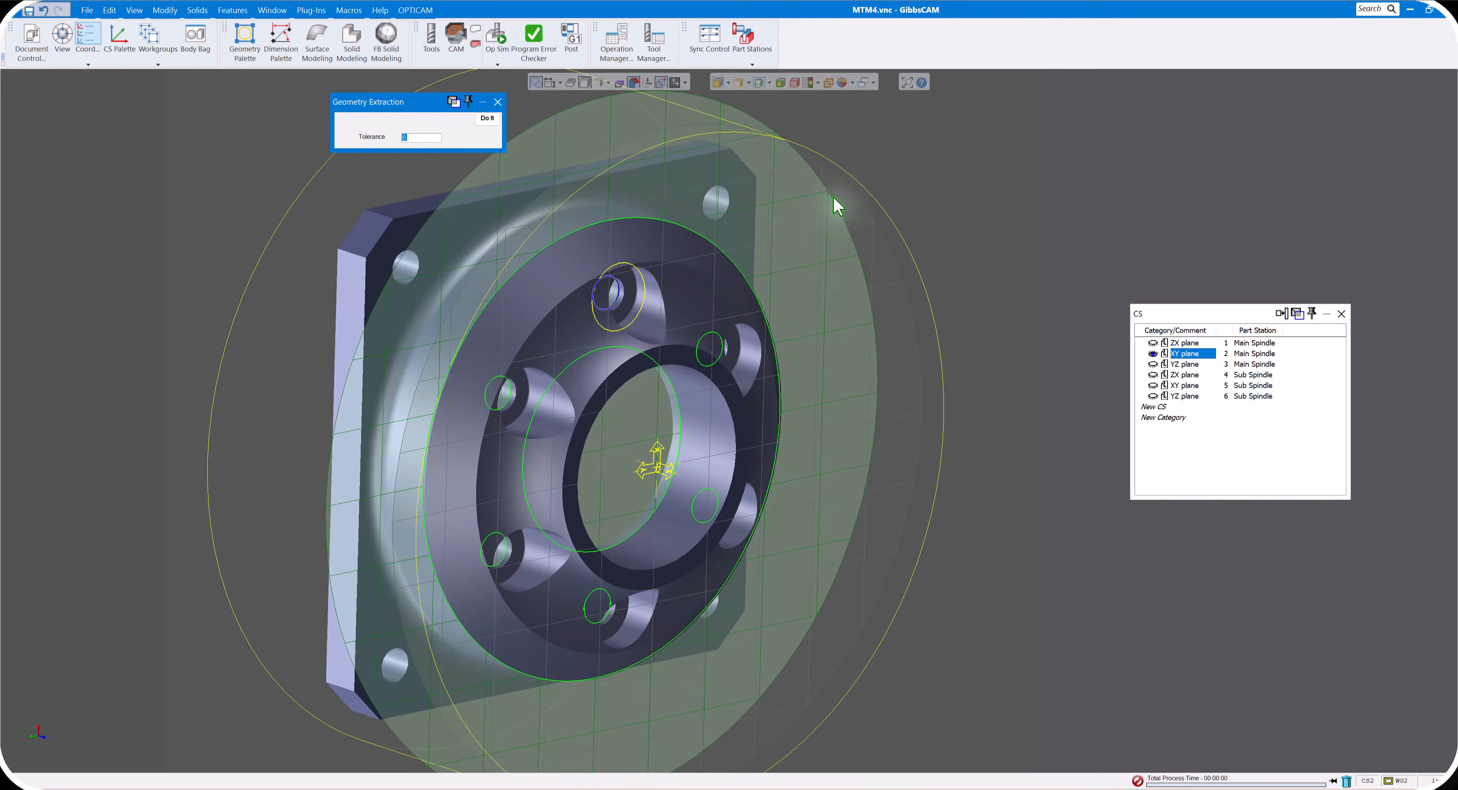
{"action": "left_click_drag", "start_coordinate": [838, 207], "coordinate": [783, 200]}
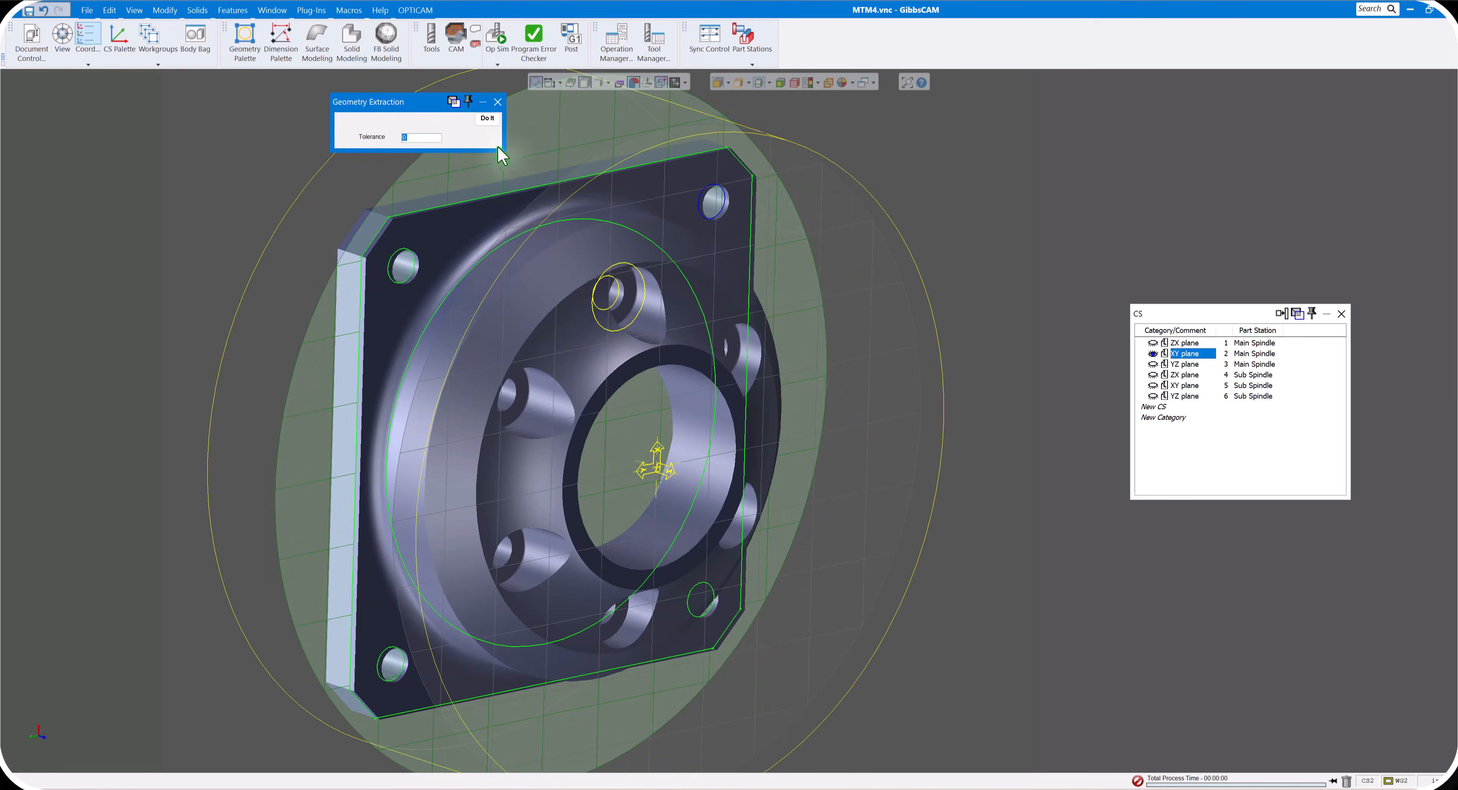
{"action": "left_click", "coordinate": [491, 118]}
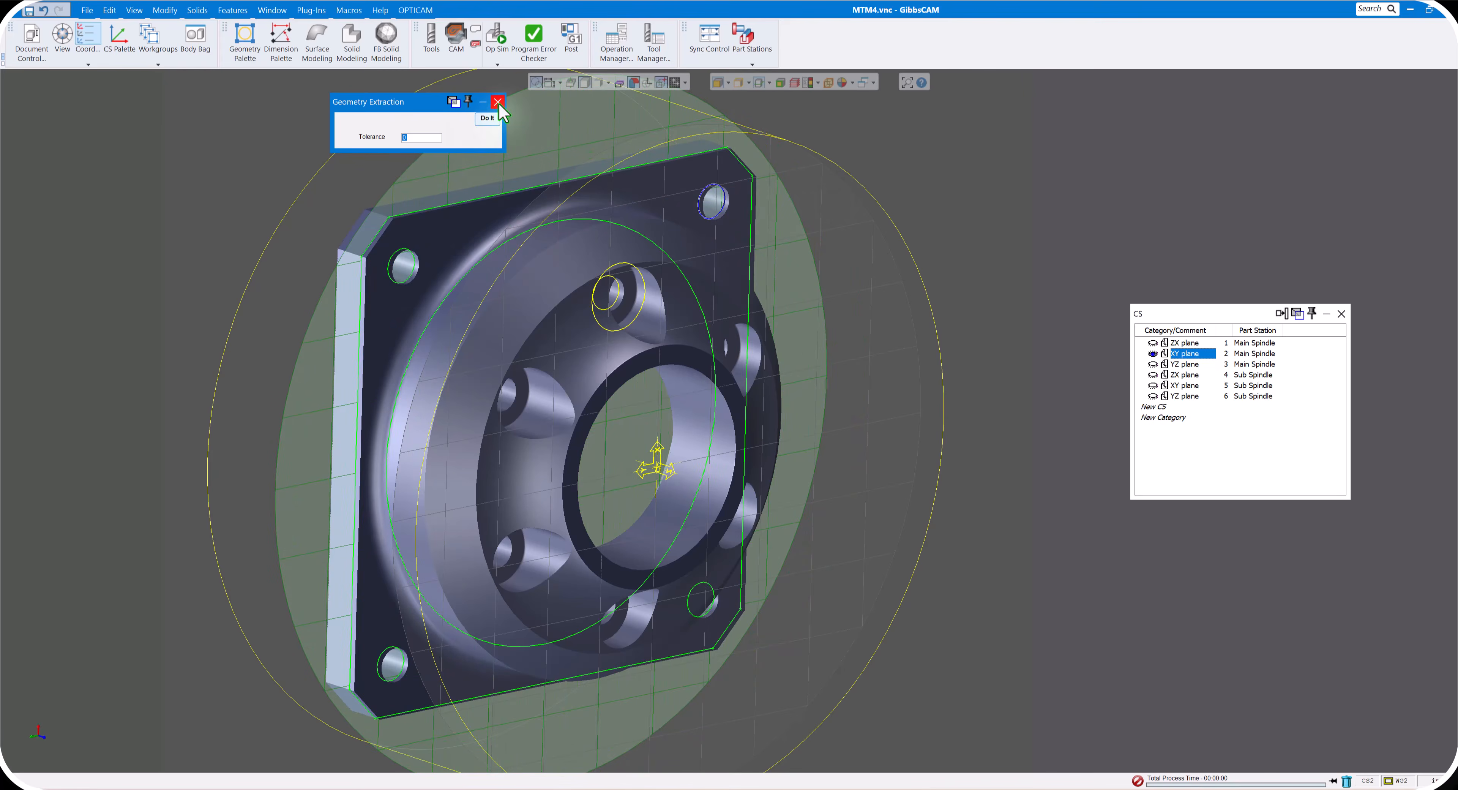
{"action": "left_click", "coordinate": [498, 105]}
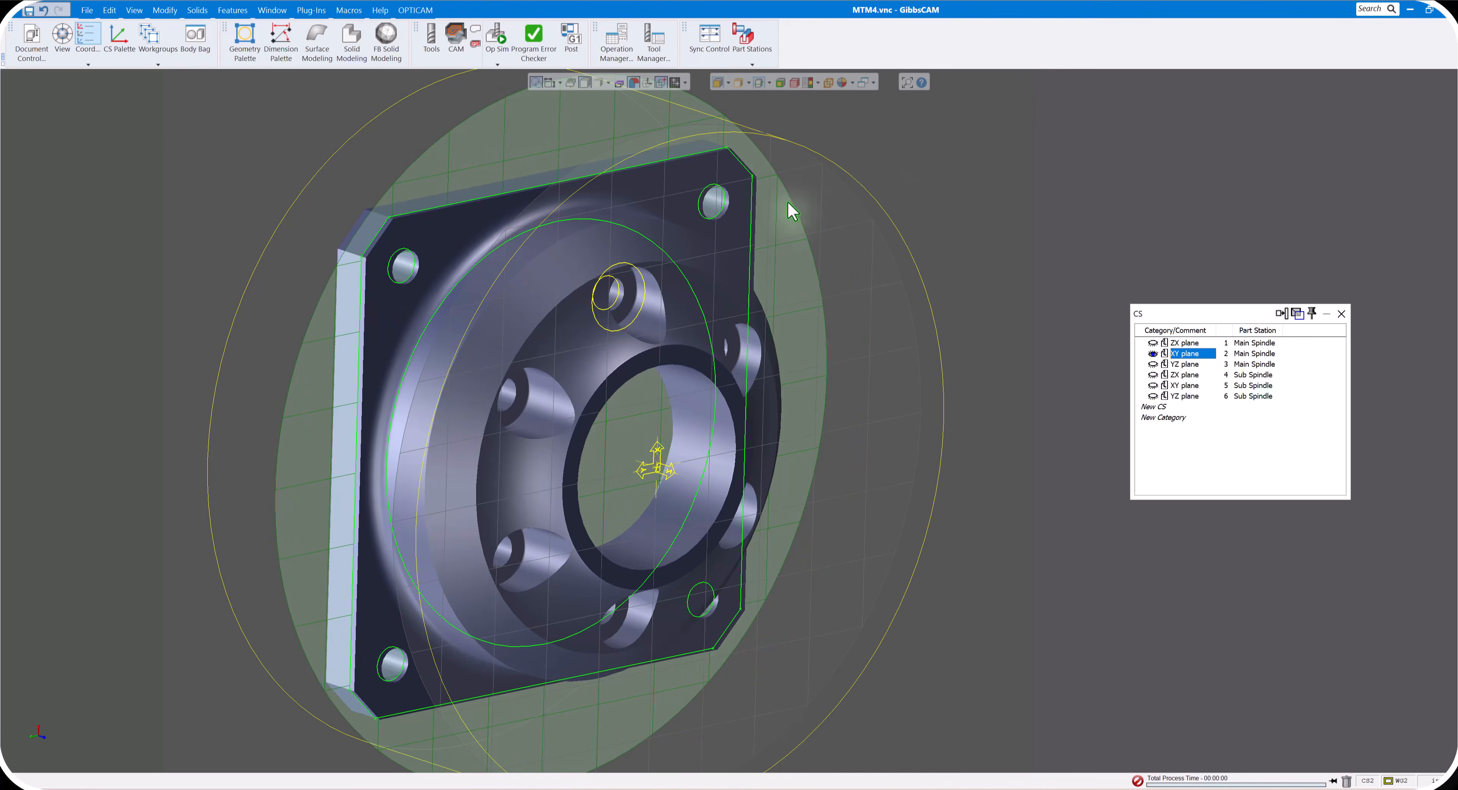
- Extract the square flange's chamfered outline as geometry and turn off the Profiler
{"action": "left_click_drag", "start_coordinate": [790, 201], "coordinate": [787, 201]}
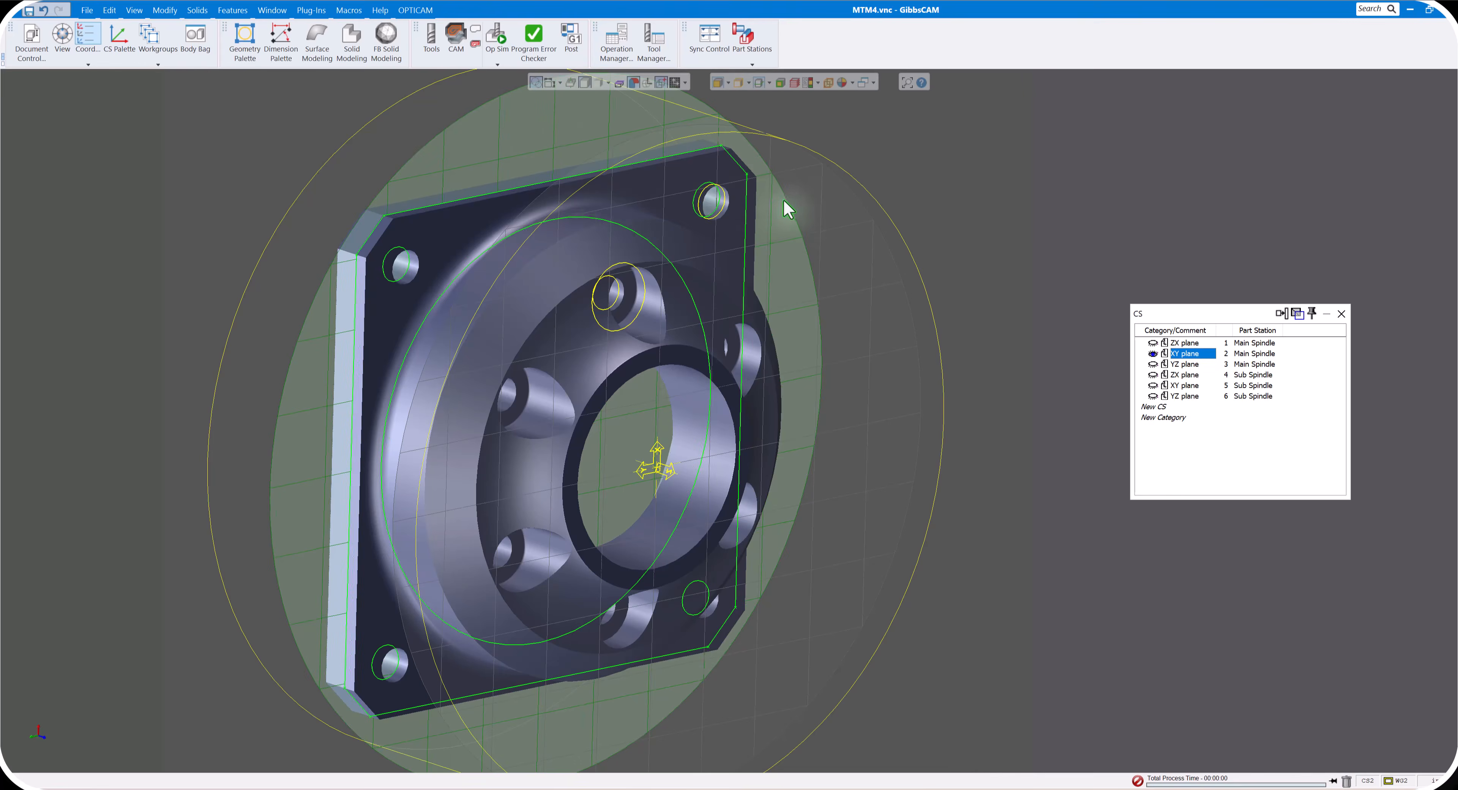
{"action": "right_click", "coordinate": [565, 184]}
{"action": "left_click", "coordinate": [604, 189]}
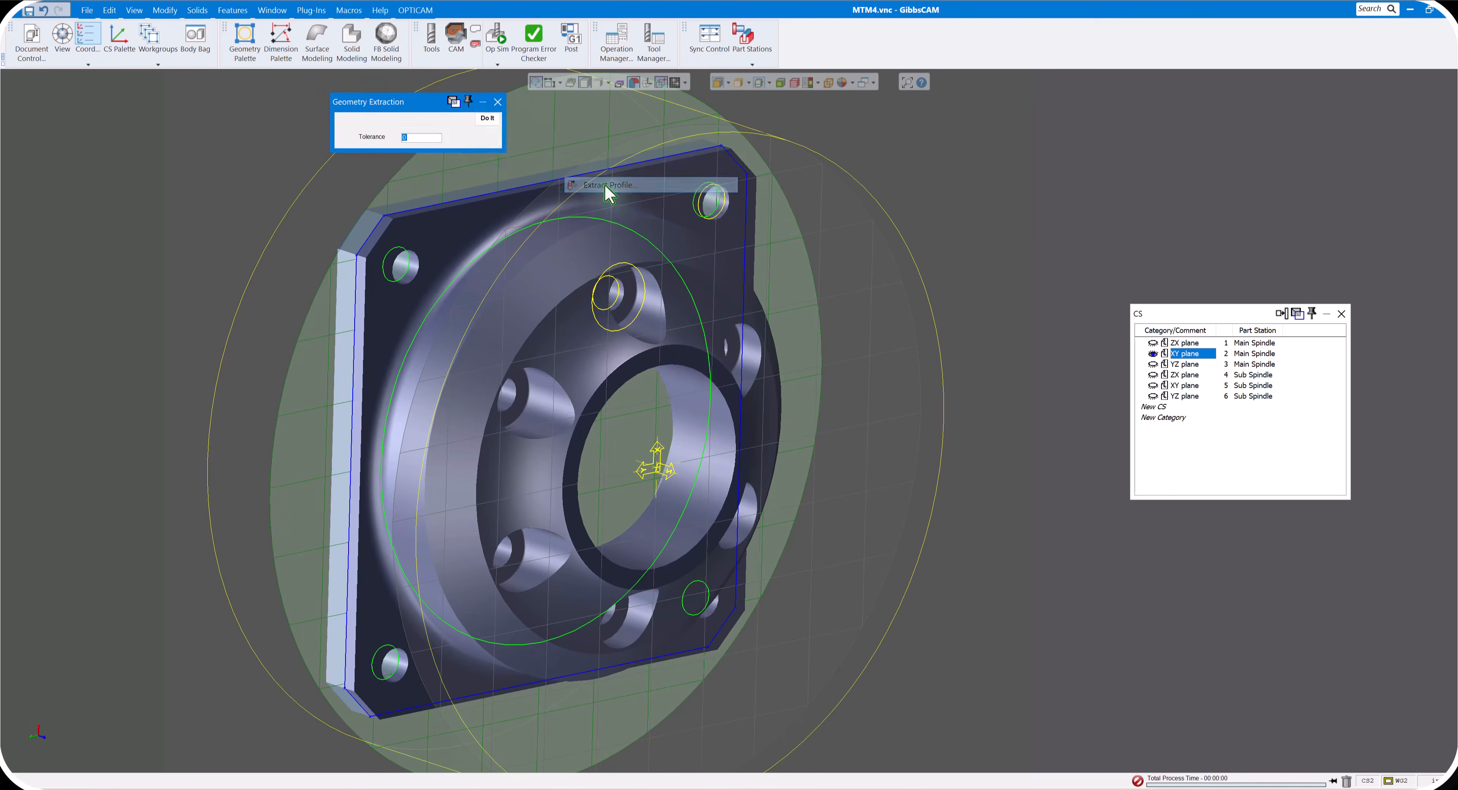
{"action": "left_click", "coordinate": [487, 119]}
{"action": "left_click", "coordinate": [498, 103]}
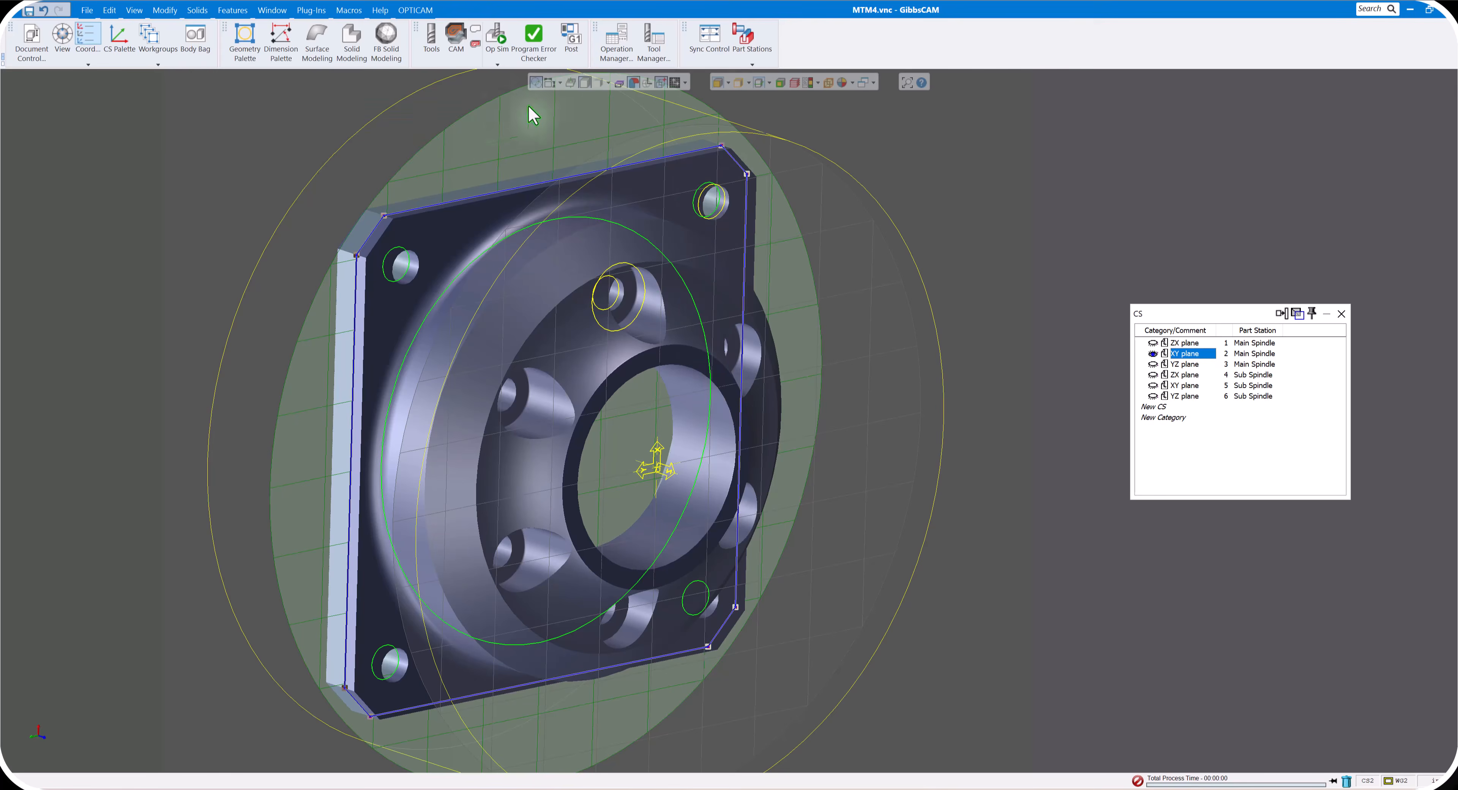
{"action": "left_click", "coordinate": [761, 84]}
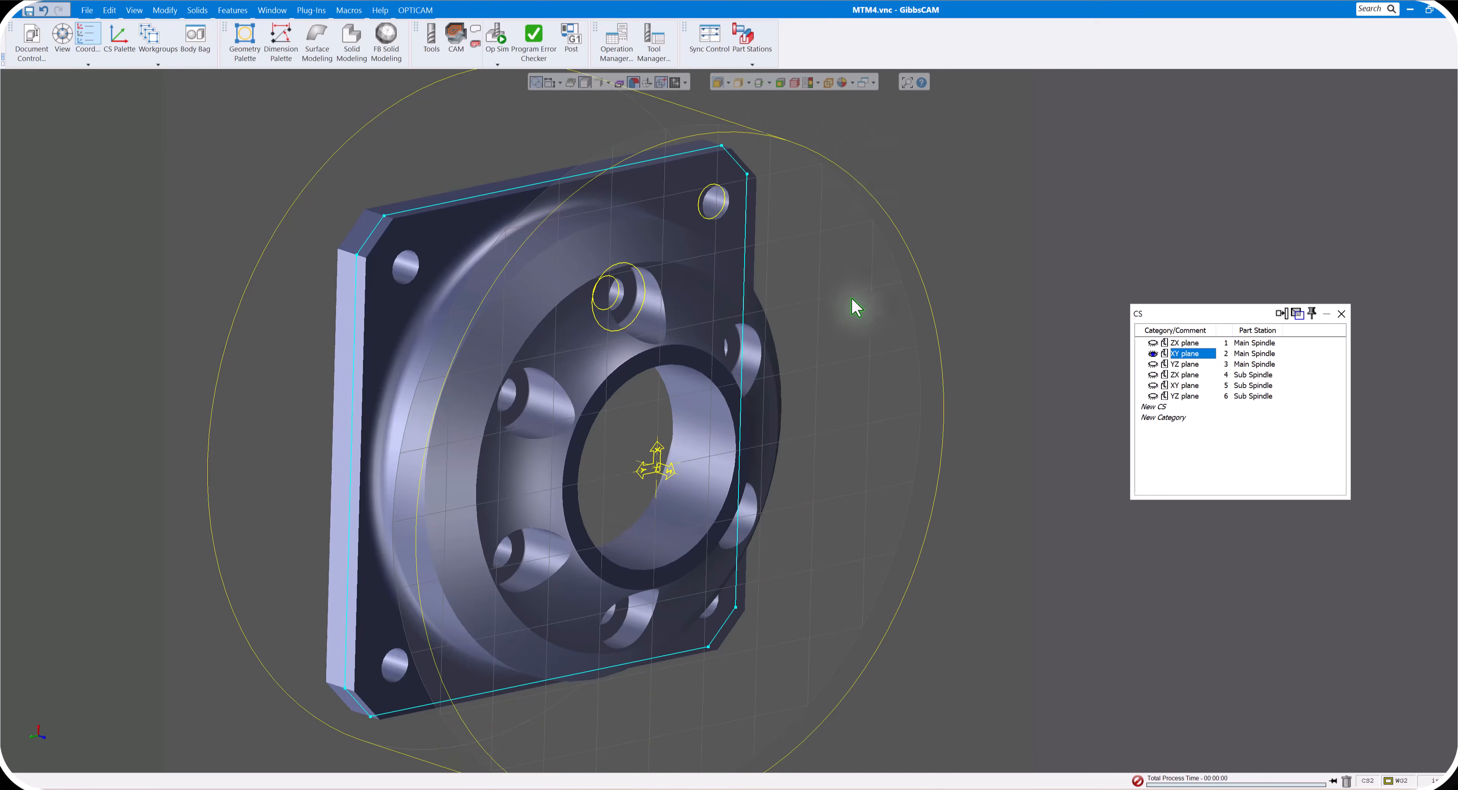
- Close the coordinate system list, bring back the tool and CAM lists, and clear the process list
{"action": "scroll", "coordinate": [847, 307], "scroll_direction": "up", "scroll_amount": 1}
{"action": "scroll", "coordinate": [846, 308], "scroll_direction": "down", "scroll_amount": 1}
{"action": "middle_click_drag", "start_coordinate": [845, 308], "coordinate": [652, 326]}
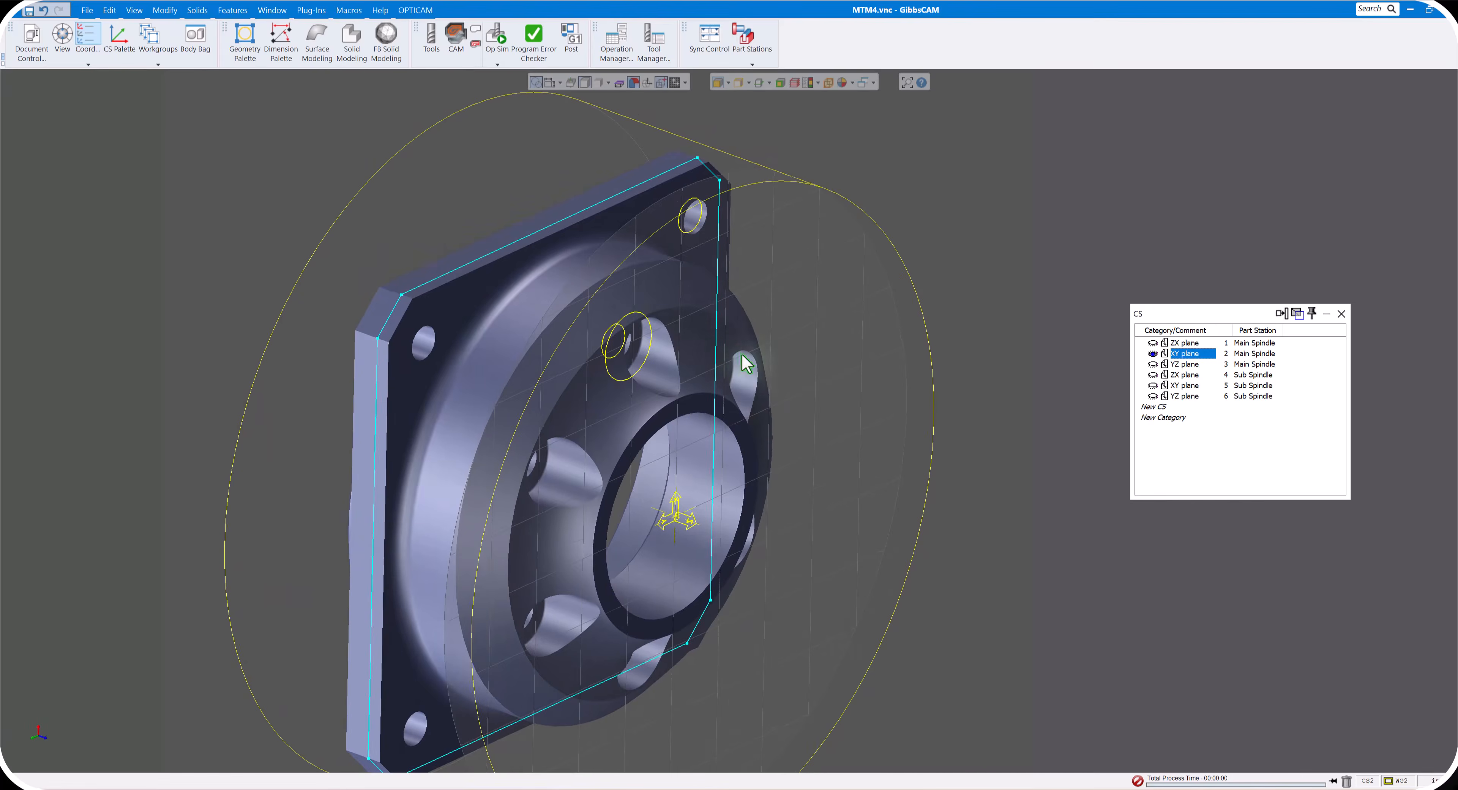
{"action": "middle_click_drag", "start_coordinate": [552, 322], "coordinate": [619, 316]}
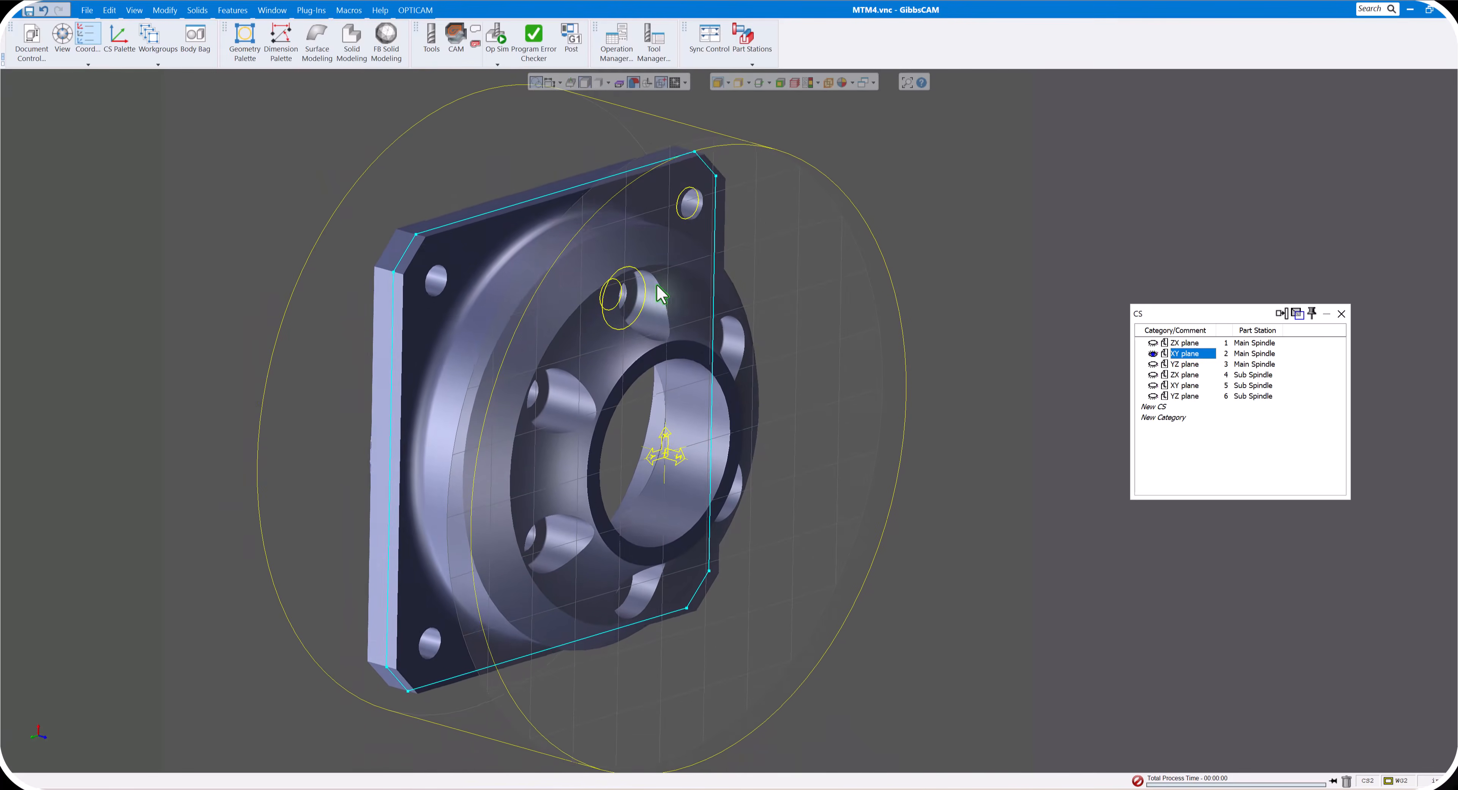
{"action": "left_click", "coordinate": [1341, 314]}
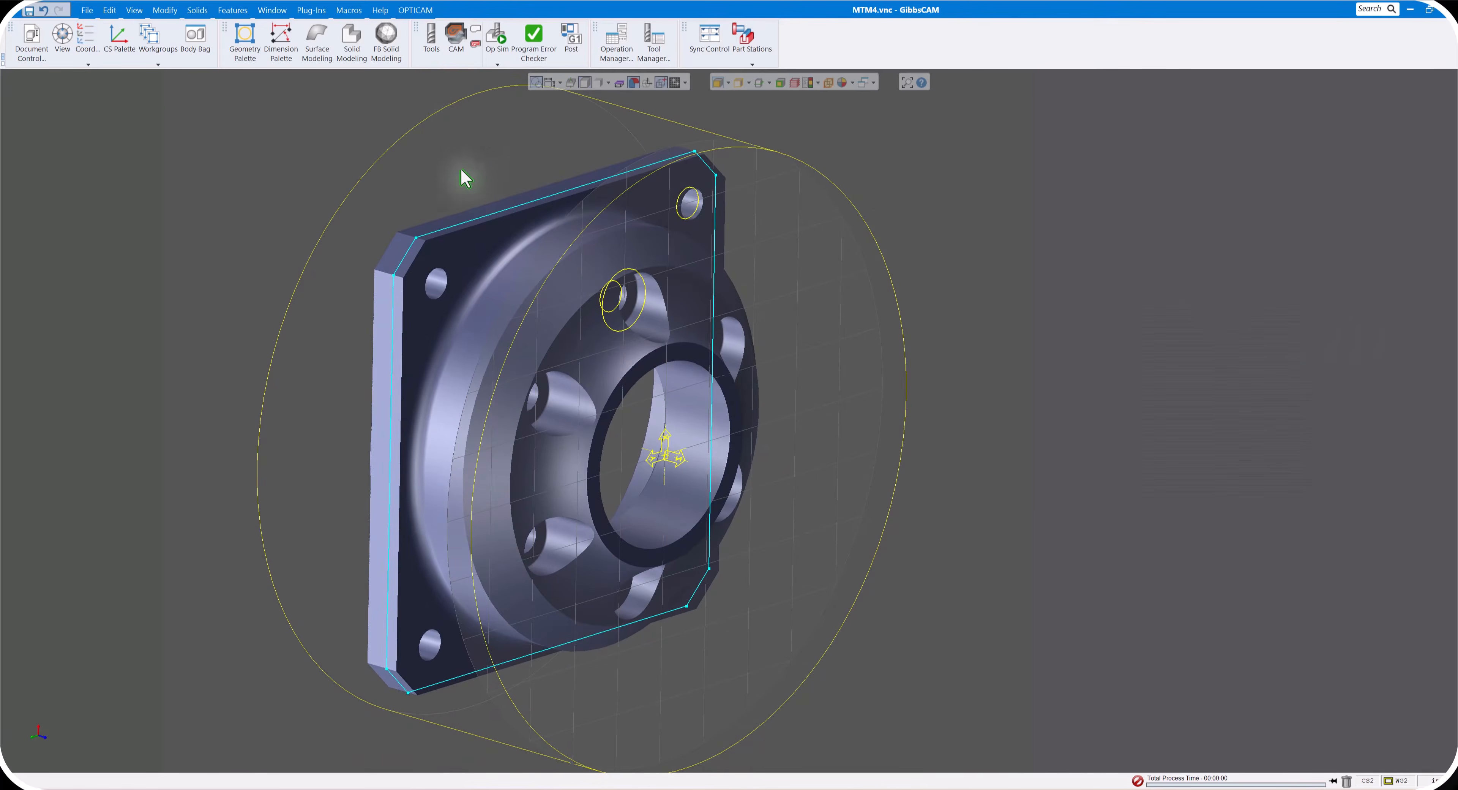
{"action": "left_click", "coordinate": [431, 39]}
{"action": "left_click", "coordinate": [455, 37]}
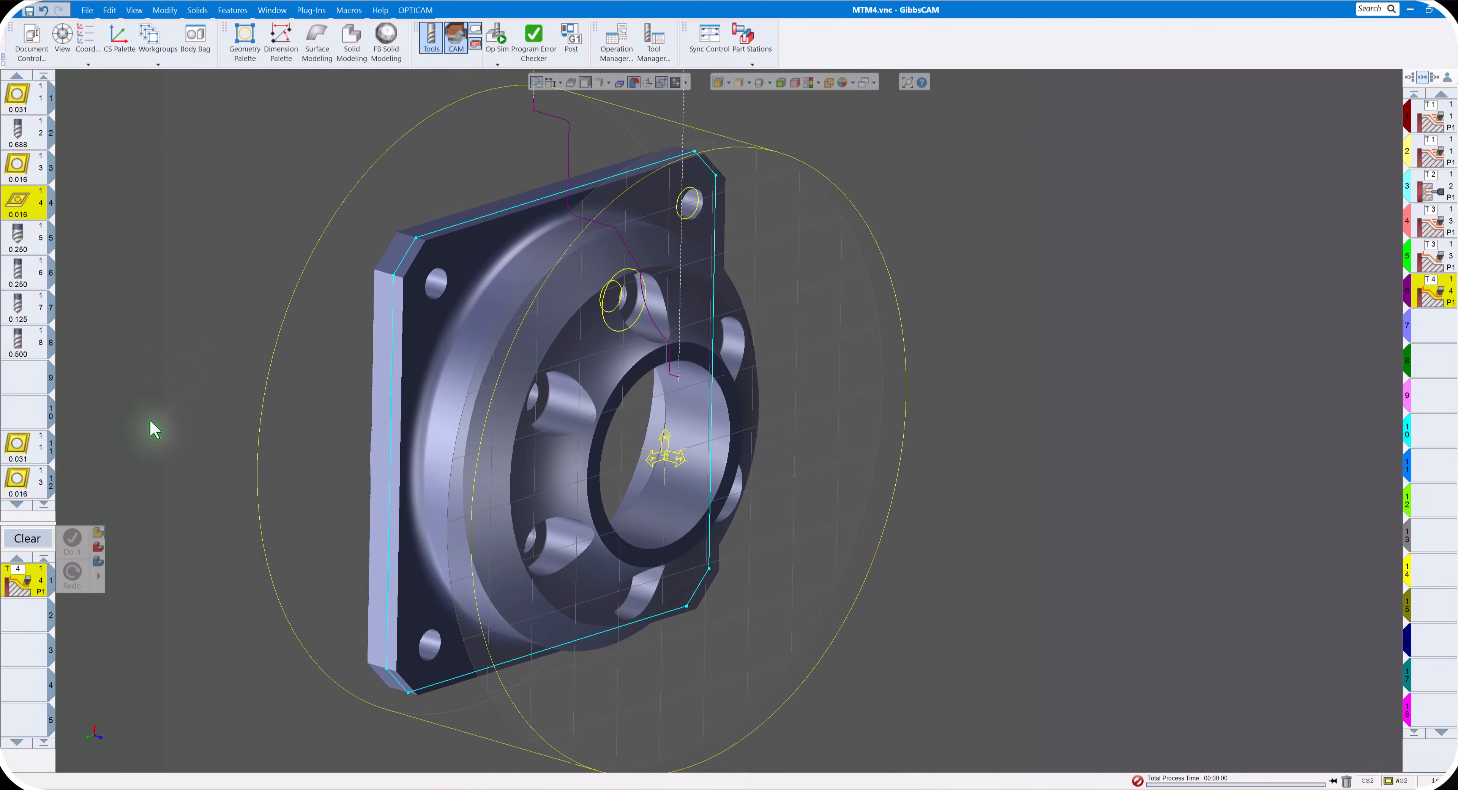
{"action": "left_click", "coordinate": [28, 541]}
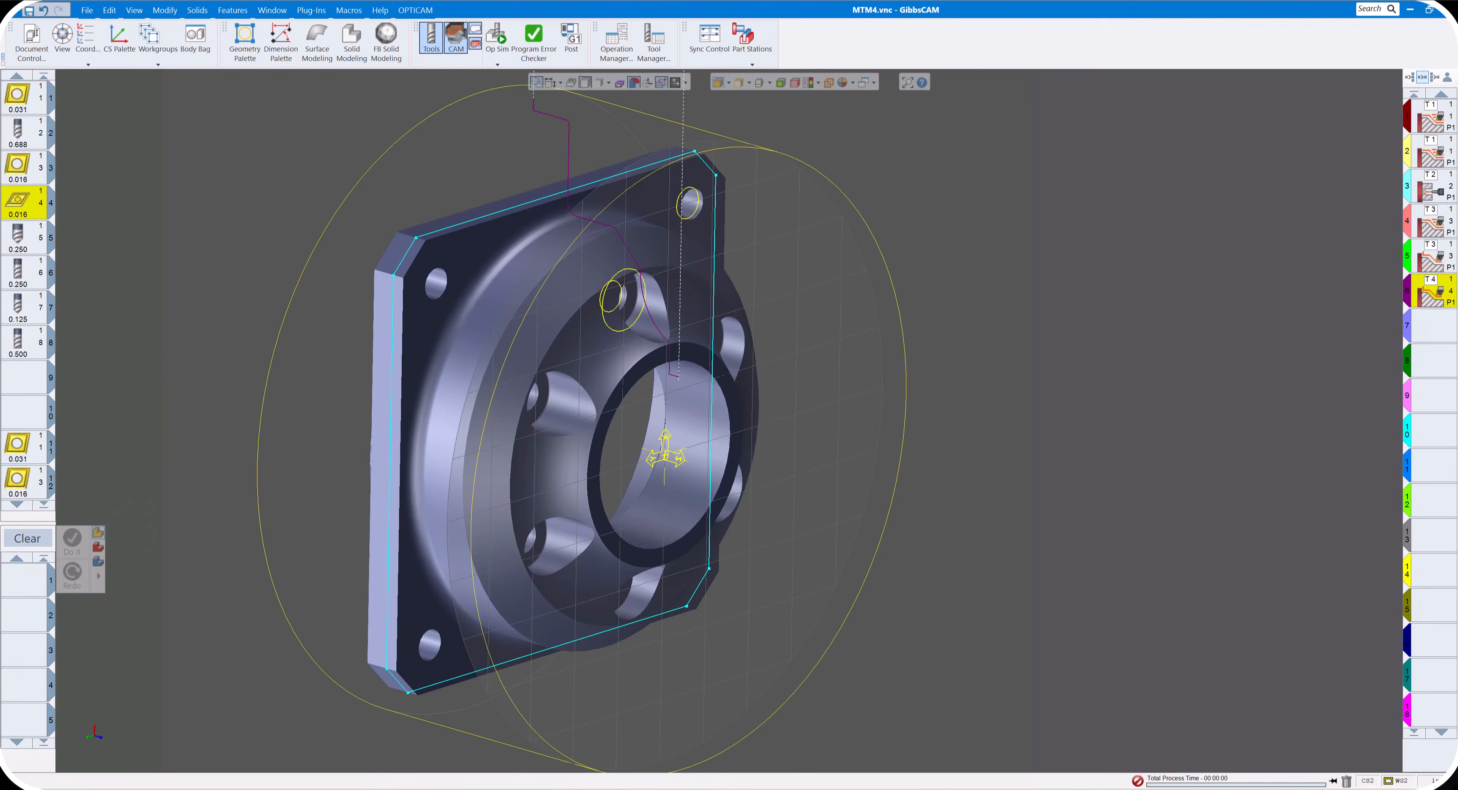
- Create a mill Holes process using the existing 0.250 Mill Bore tool, number 6
{"action": "mouse_move", "coordinate": [603, 329]}
{"action": "middle_mouse_down"}
{"action": "mouse_move", "coordinate": [651, 335]}
{"action": "mouse_move", "coordinate": [623, 337]}
{"action": "middle_mouse_up"}
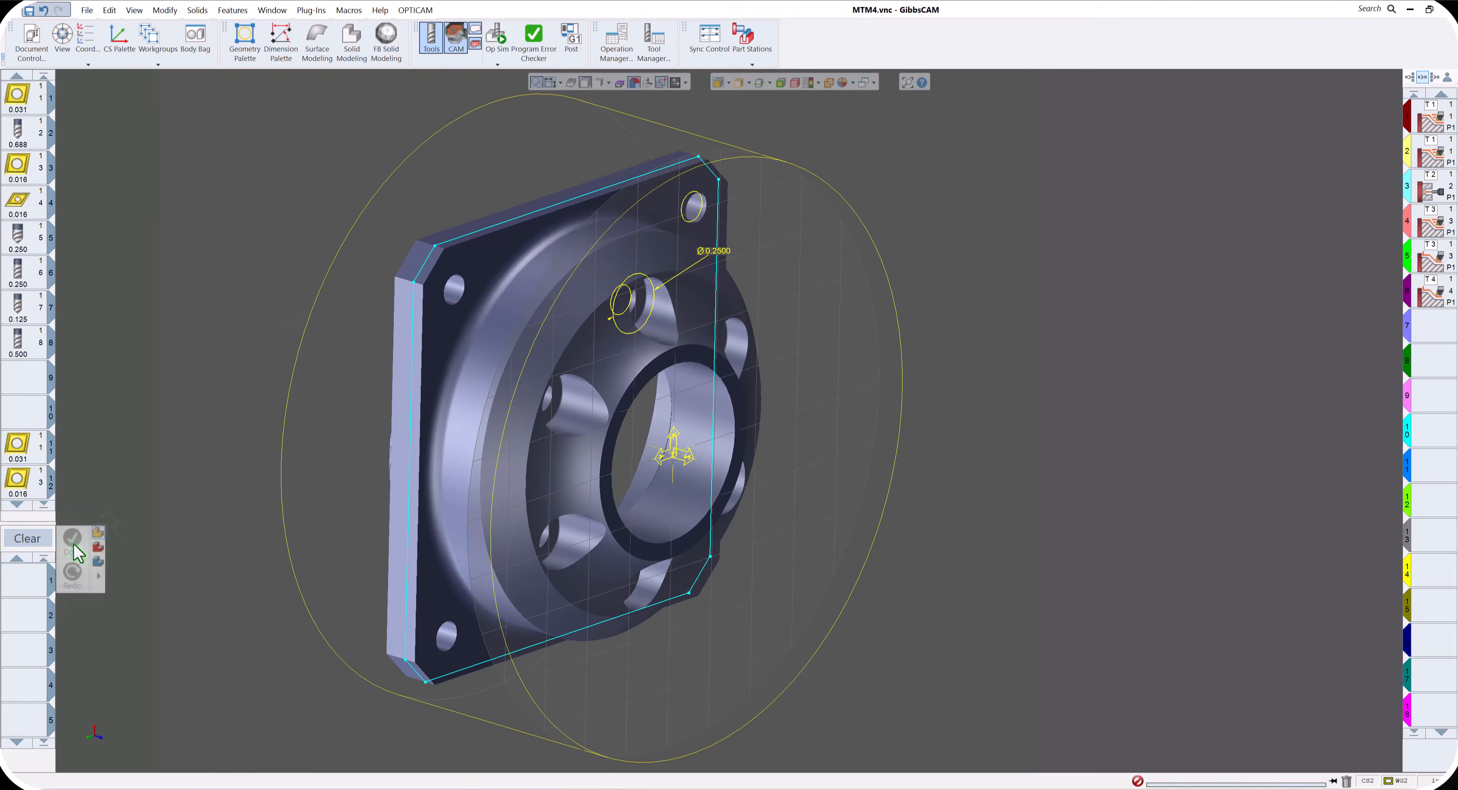
{"action": "double_click", "coordinate": [38, 580]}
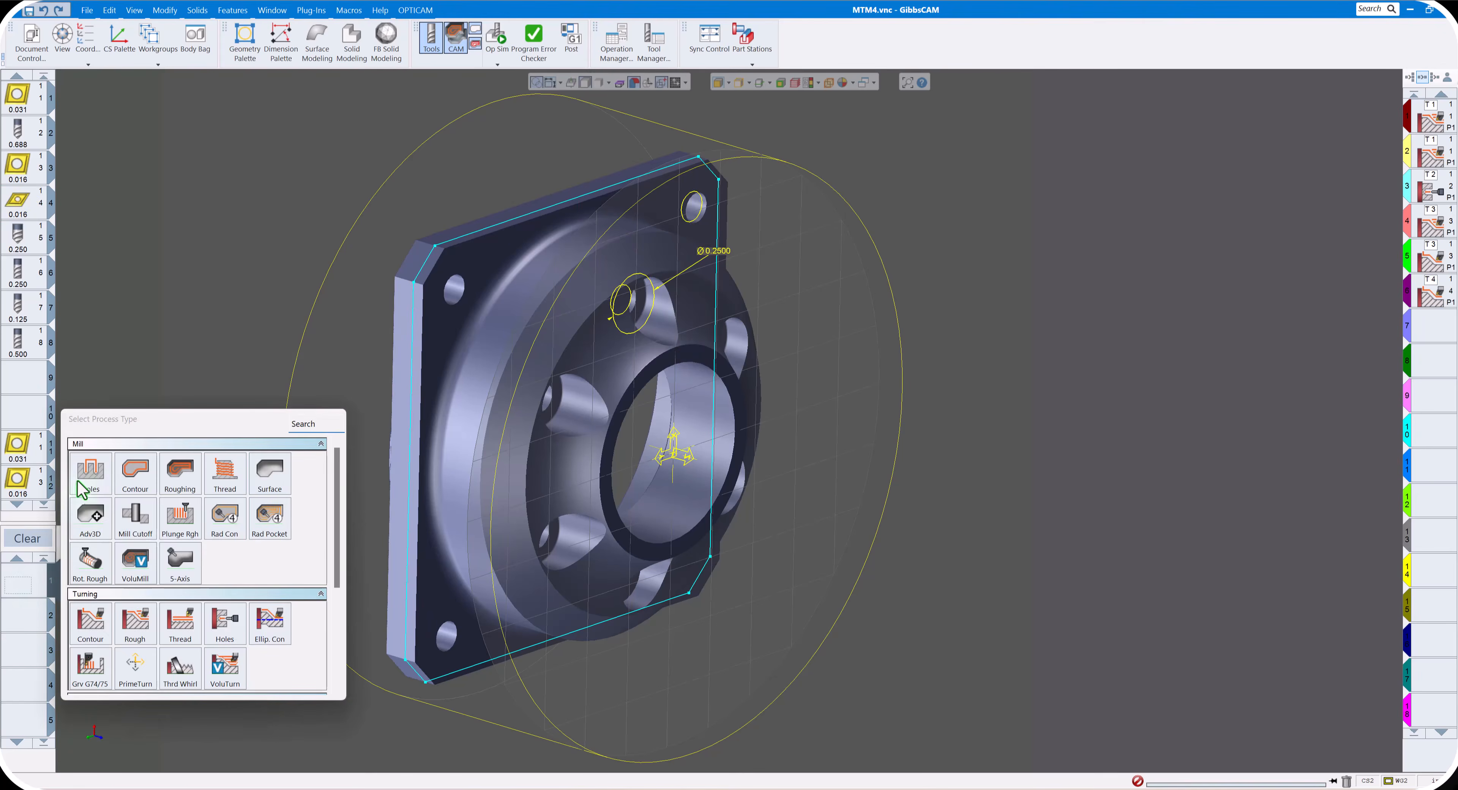
{"action": "left_click", "coordinate": [90, 483]}
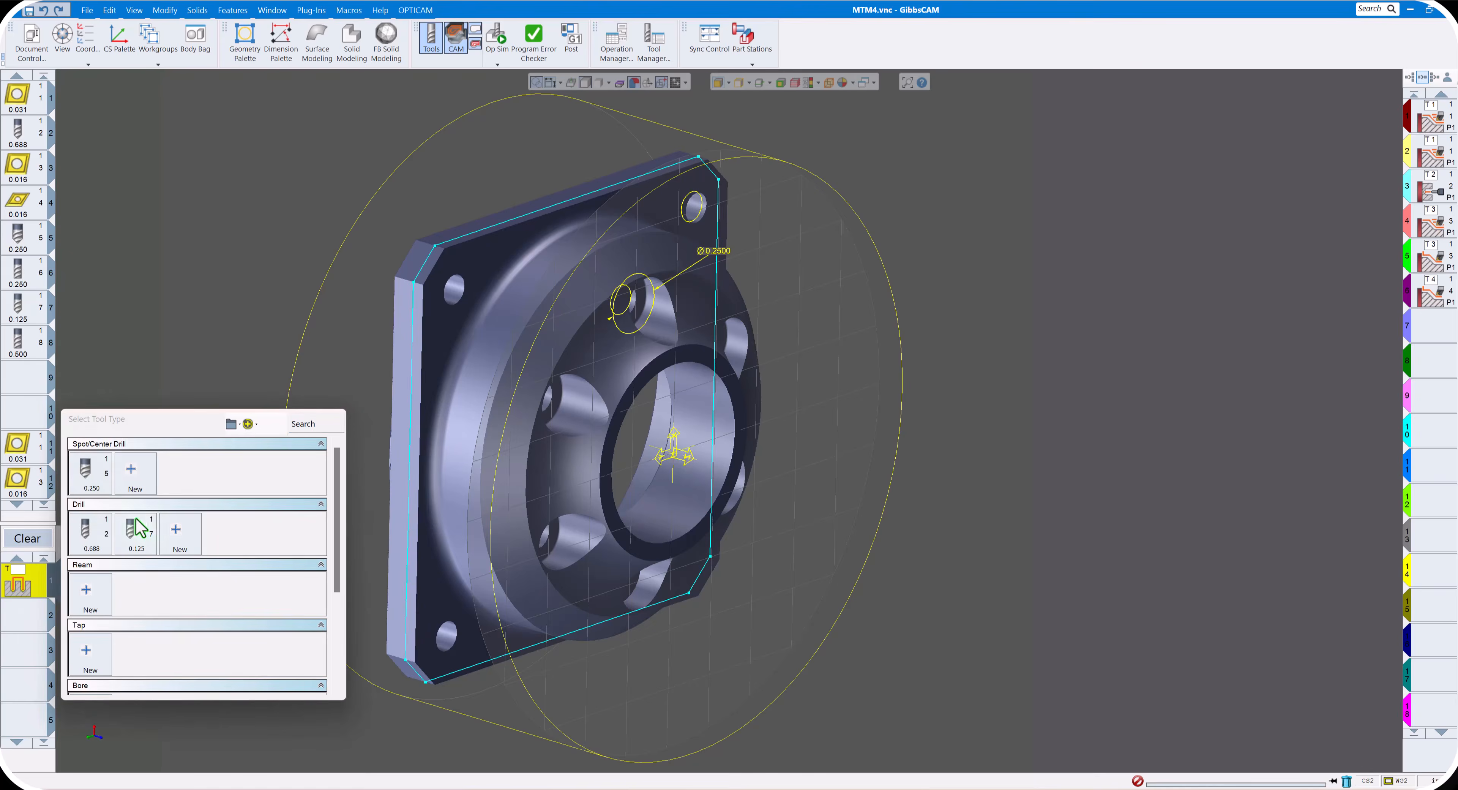
{"action": "scroll", "coordinate": [139, 527], "scroll_direction": "down", "scroll_amount": 5}
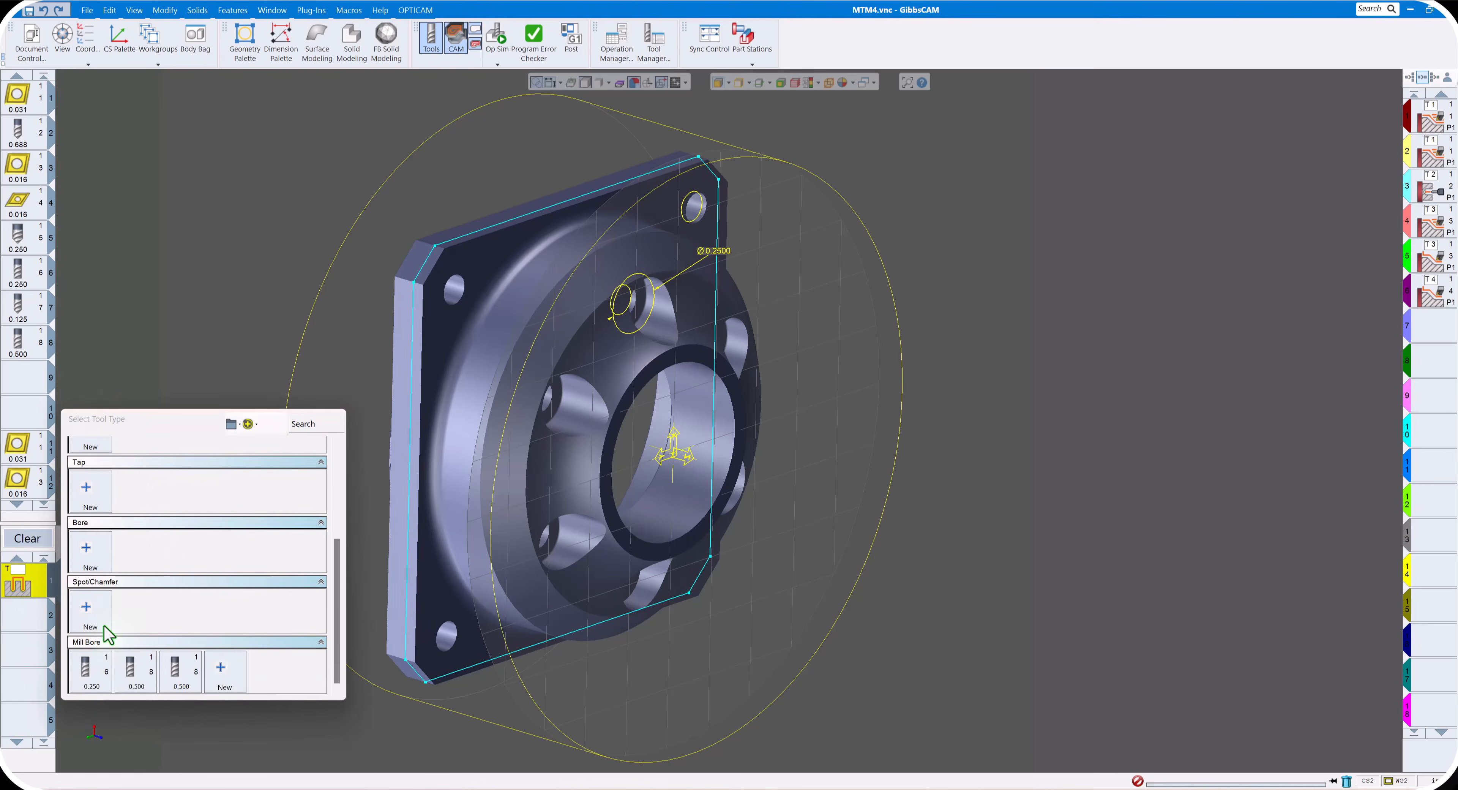
{"action": "left_click", "coordinate": [90, 670]}
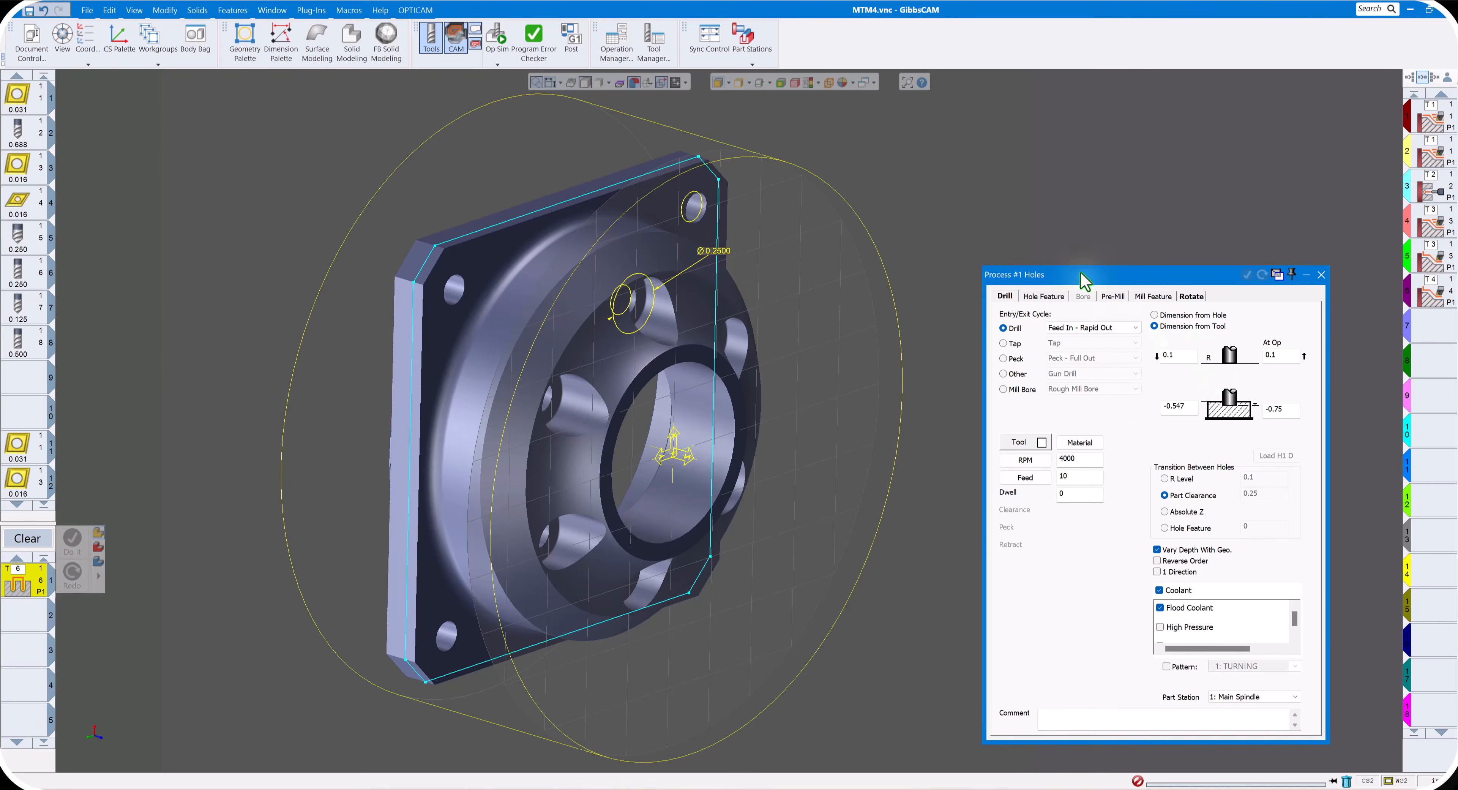
- Set the Holes process to Peck - Full Out with 7639 RPM, feed 38.2, clearance 0.01 and peck 0.08
{"action": "left_click_drag", "start_coordinate": [1083, 279], "coordinate": [1047, 192]}
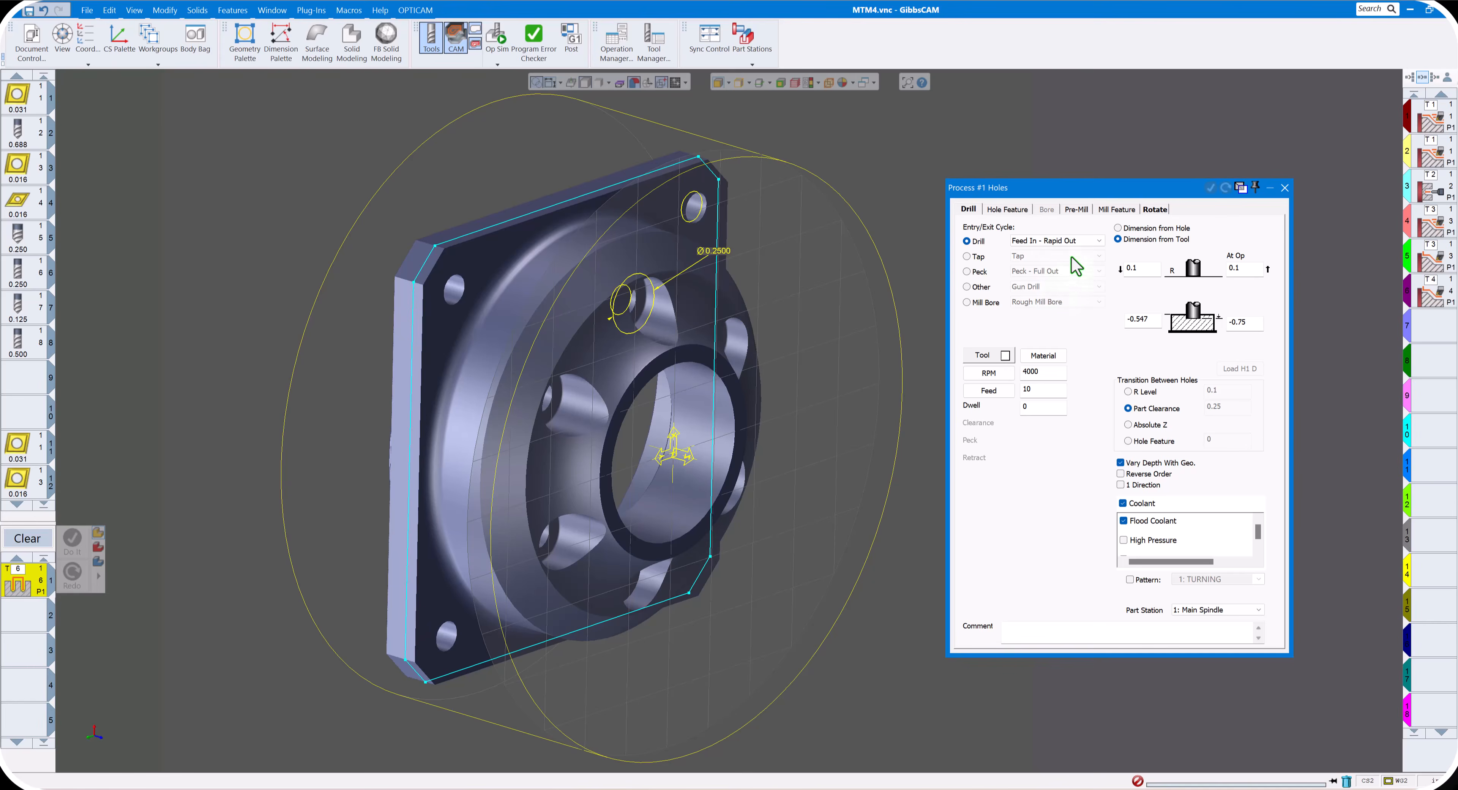
{"action": "left_click", "coordinate": [1098, 241]}
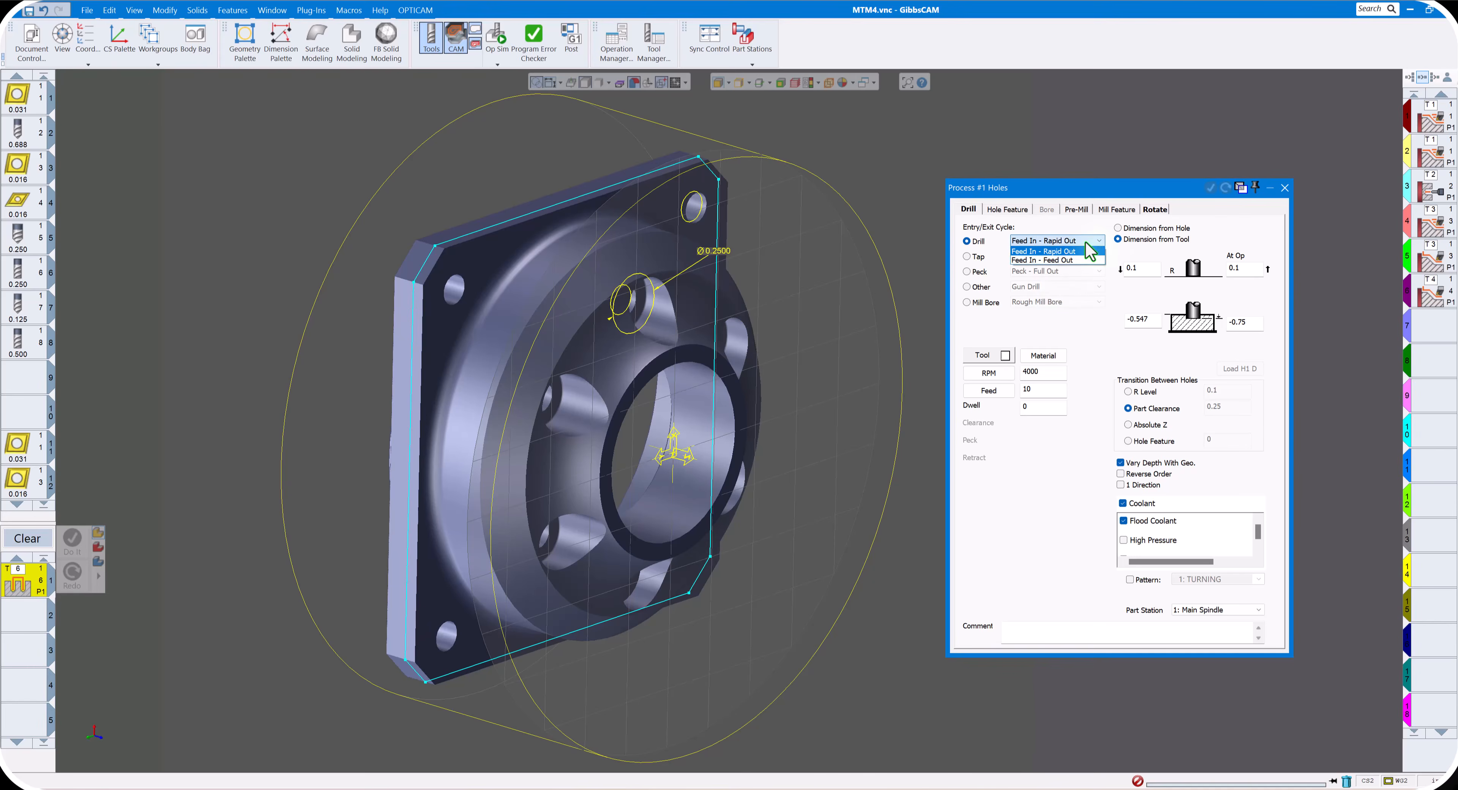
{"action": "left_click", "coordinate": [1090, 324]}
{"action": "left_click", "coordinate": [1005, 277]}
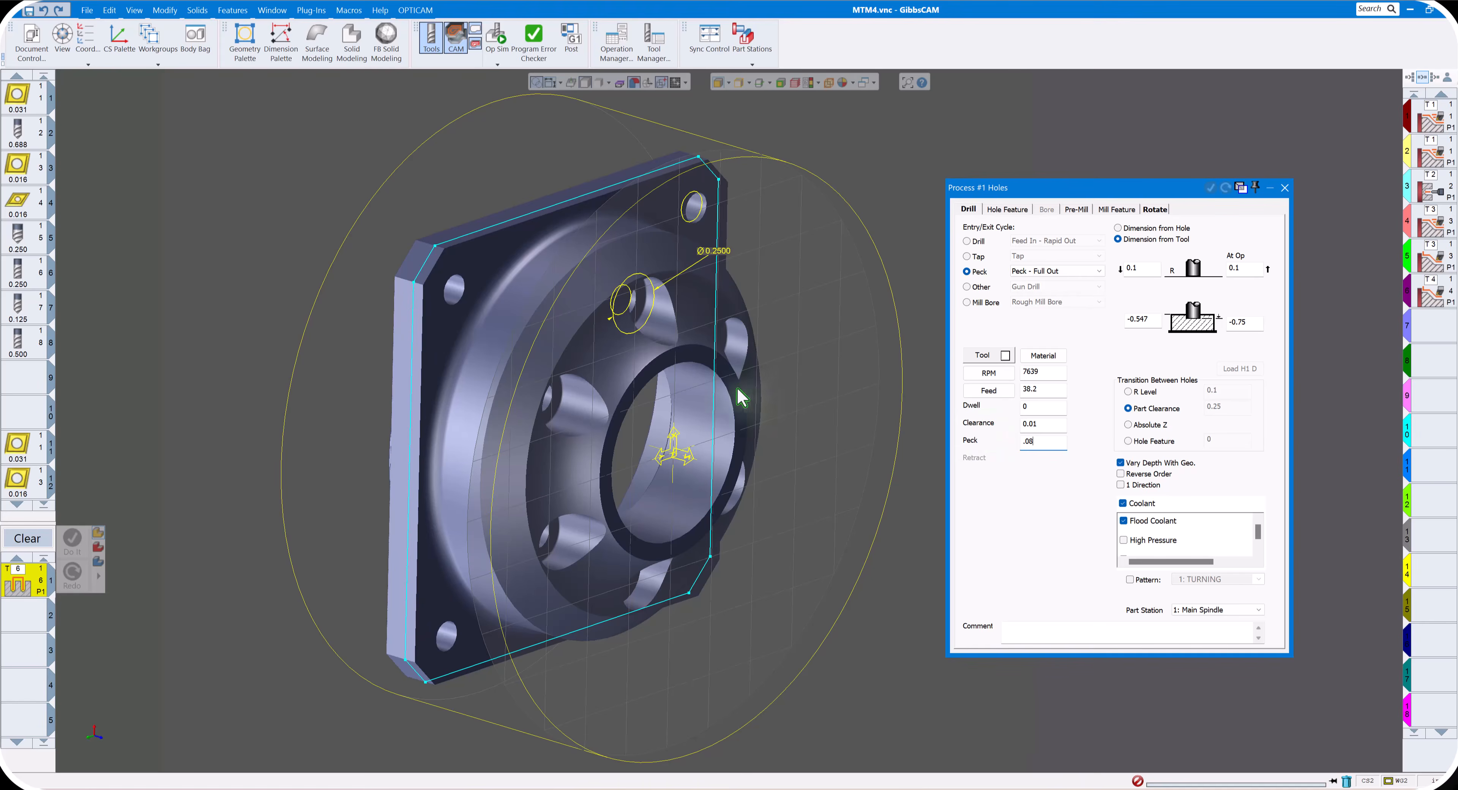
- Set the hole surface to -0.1 and depth to -0.27, use R Level transitions, and turn off Vary Depth With Geo
{"action": "scroll", "coordinate": [782, 395], "scroll_direction": "up", "scroll_amount": 1}
{"action": "middle_click_drag", "start_coordinate": [779, 388], "coordinate": [1158, 327]}
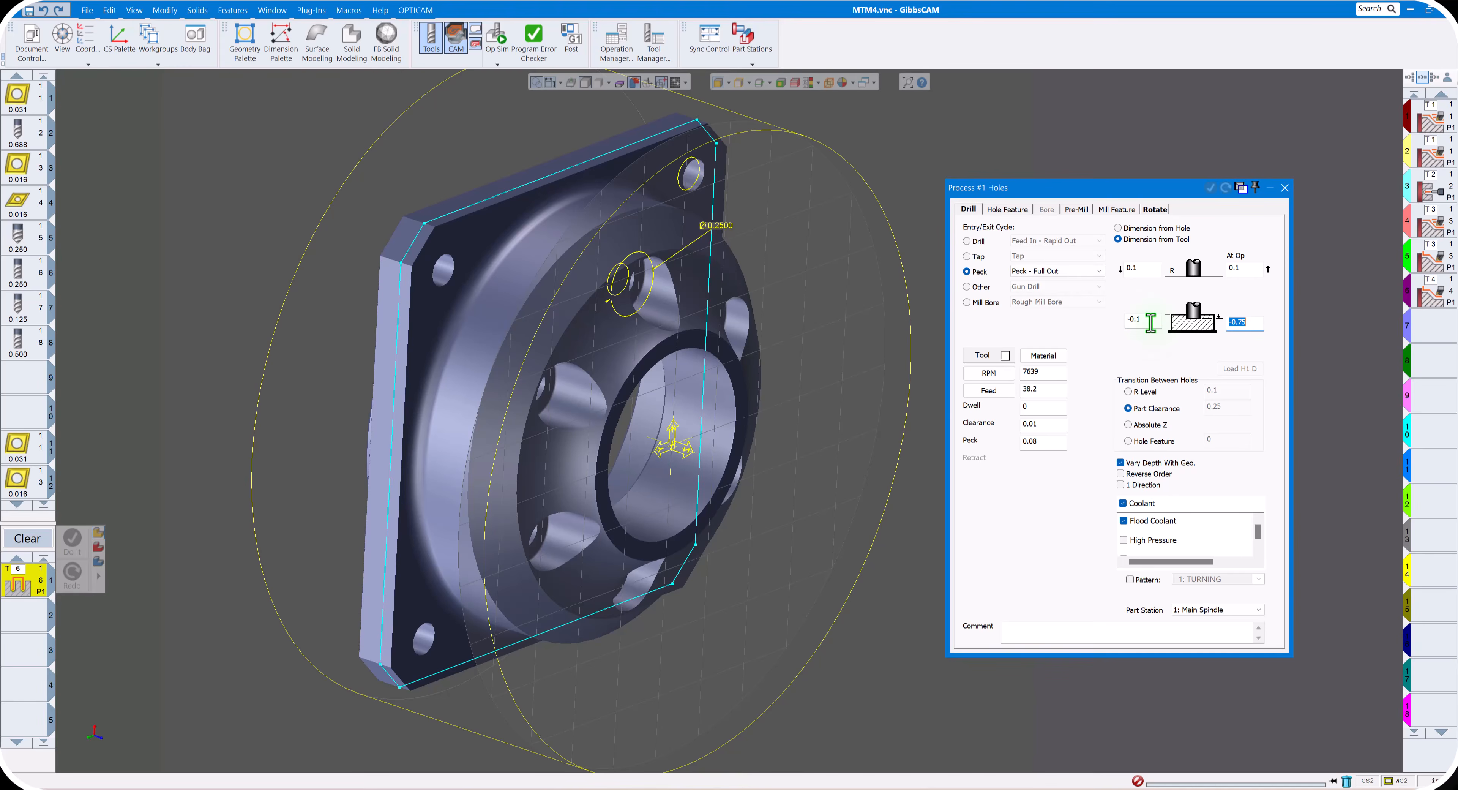
{"action": "middle_click_drag", "start_coordinate": [714, 314], "coordinate": [579, 298]}
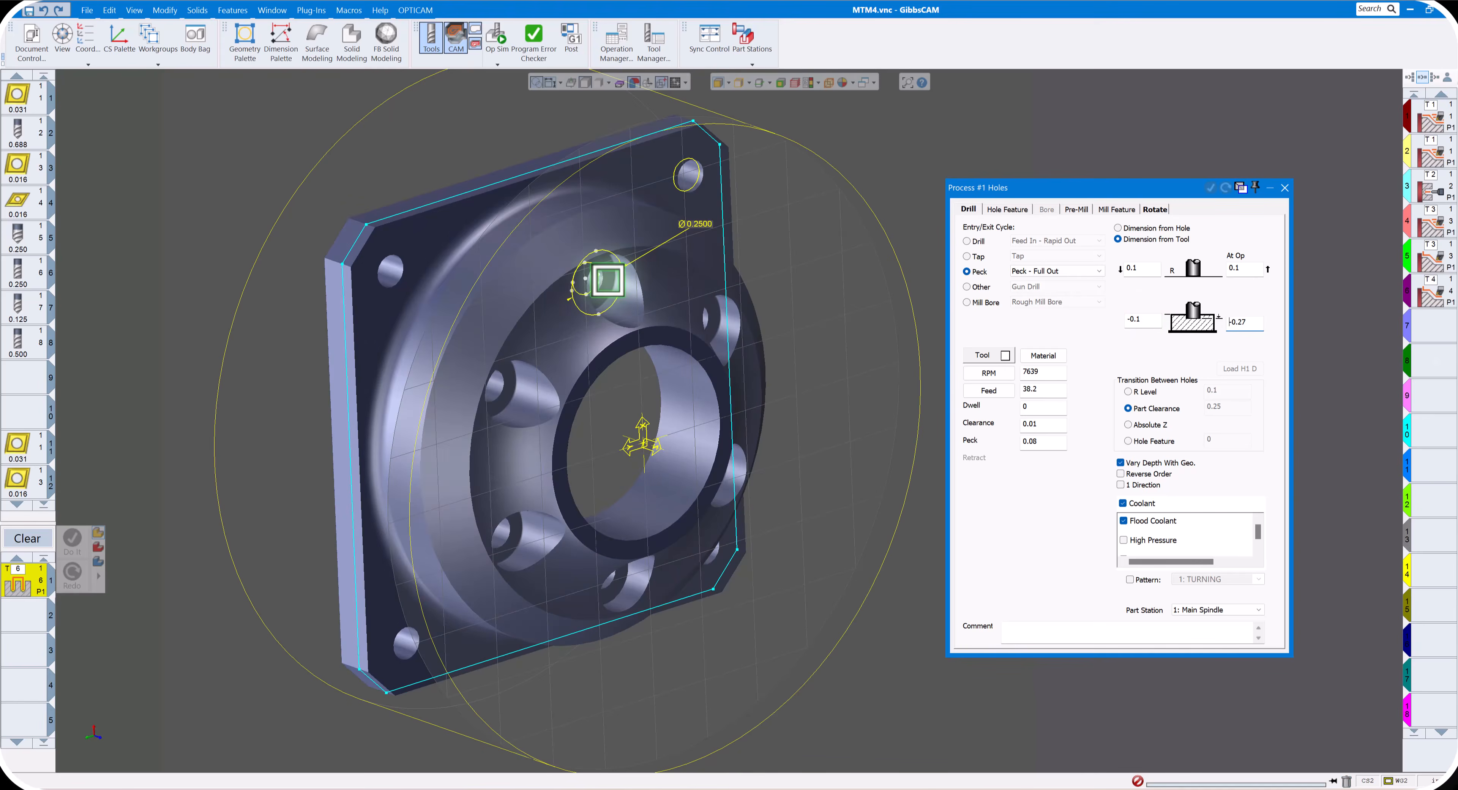
{"action": "left_click", "coordinate": [608, 280]}
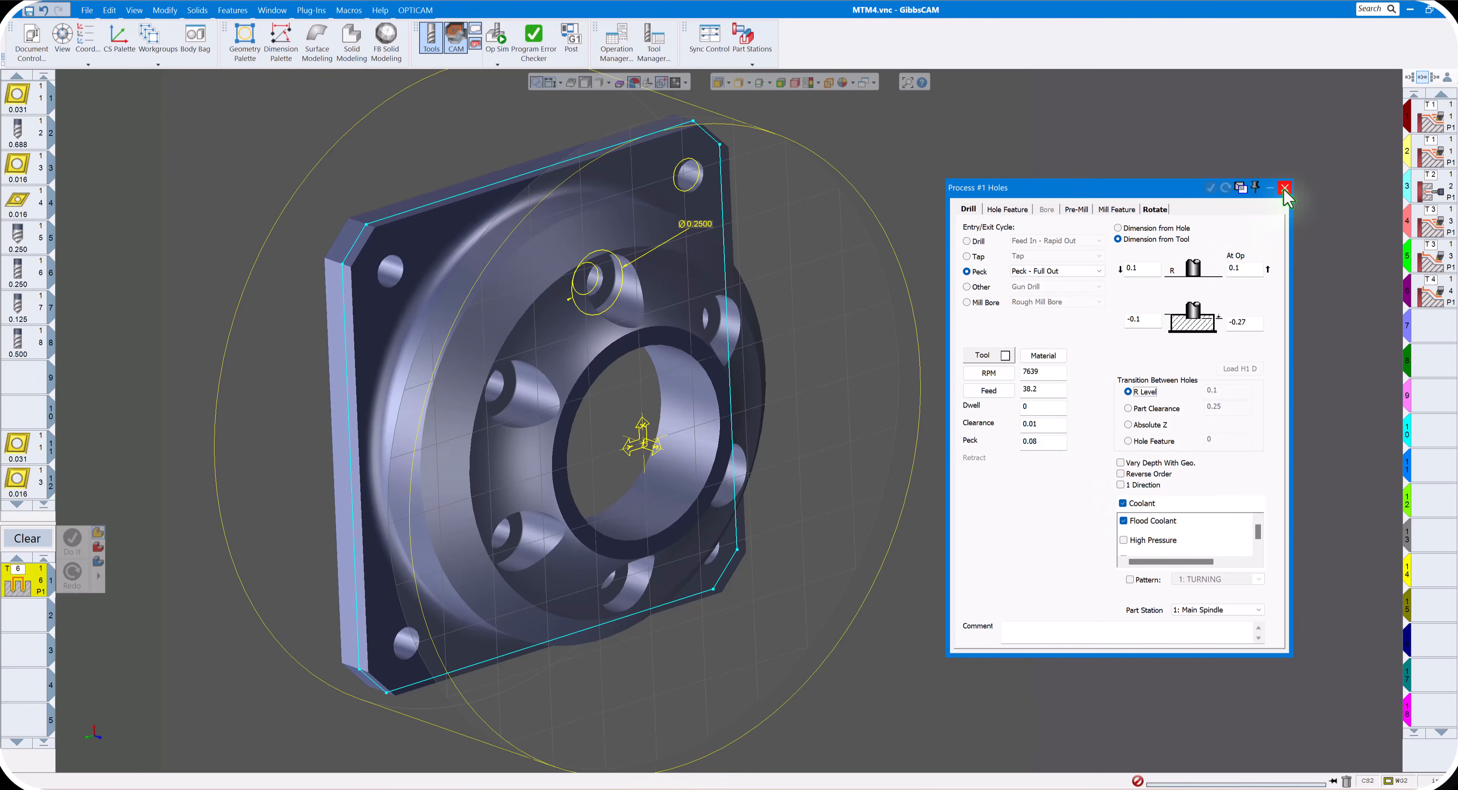
- Fill in the rotary duplication count and C angle of the Holes process under Polar and Cylindrical Milling, and close the process
{"action": "left_click", "coordinate": [1155, 211]}
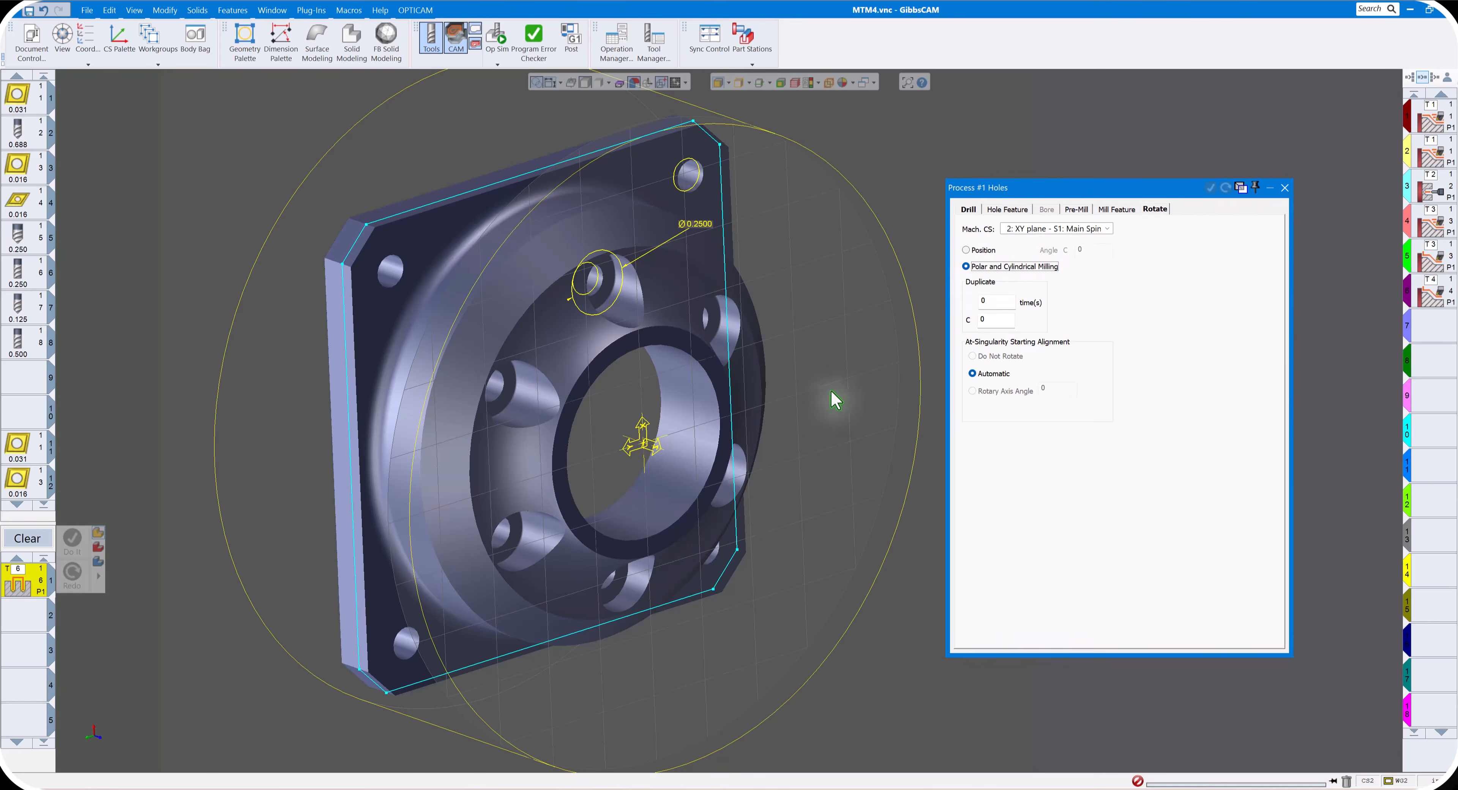
{"action": "middle_click_drag", "start_coordinate": [608, 285], "coordinate": [708, 583]}
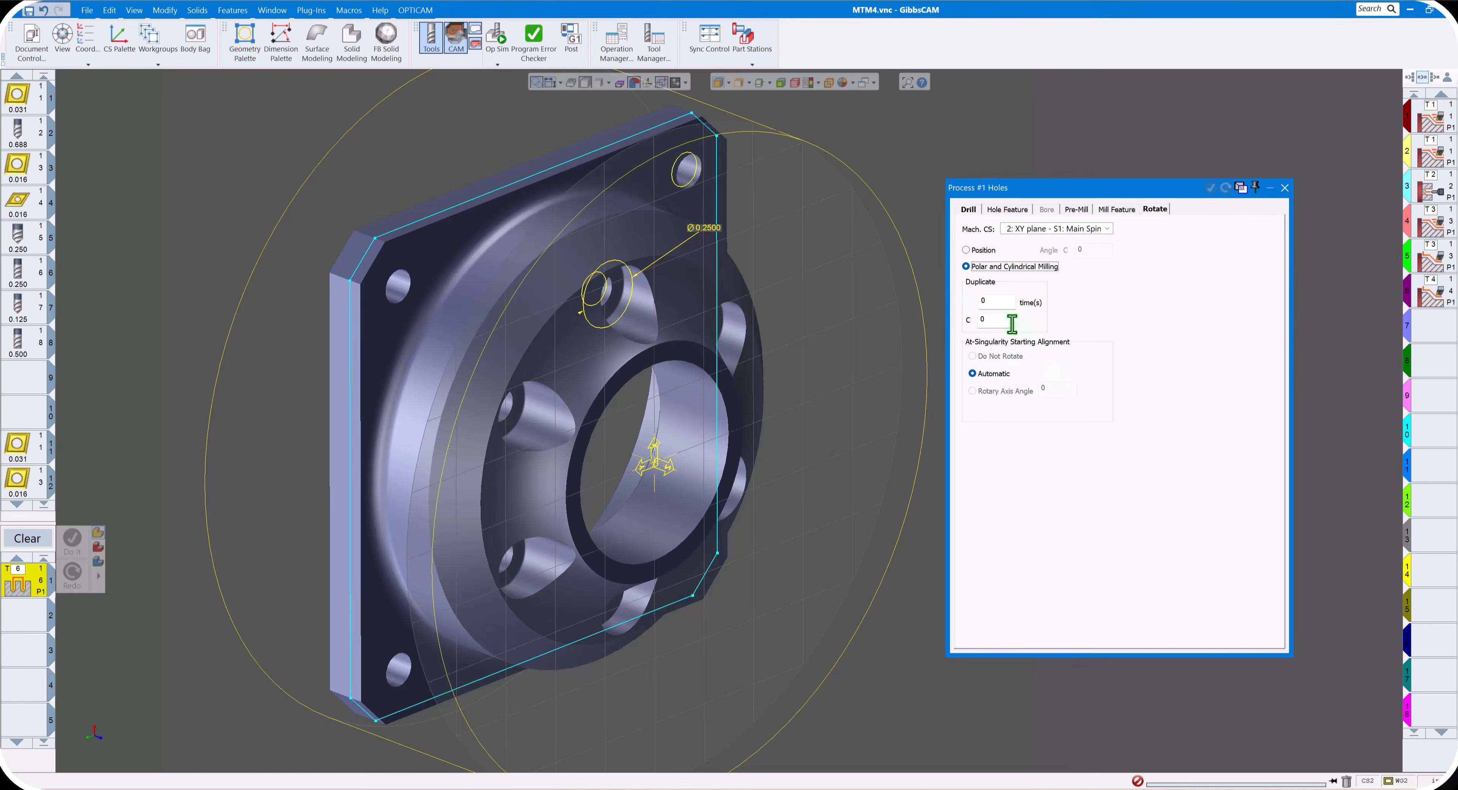
{"action": "key", "text": "Tab"}
{"action": "left_click_drag", "start_coordinate": [970, 318], "coordinate": [931, 324]}
{"action": "left_click", "coordinate": [1285, 188]}
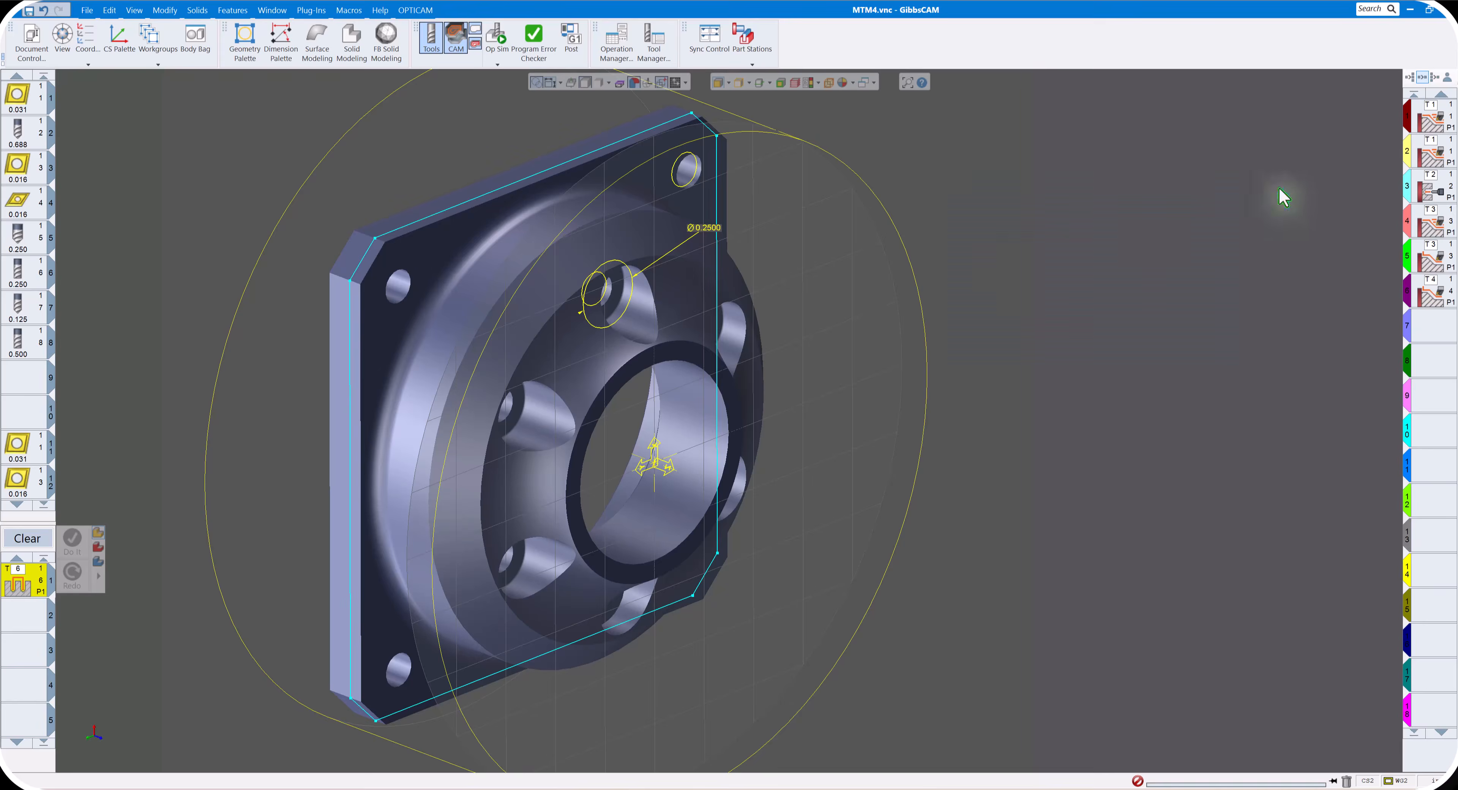
- Generate the tool 6 Holes operation on the larger circle of the upper counterbored hole
{"action": "left_click", "coordinate": [603, 298]}
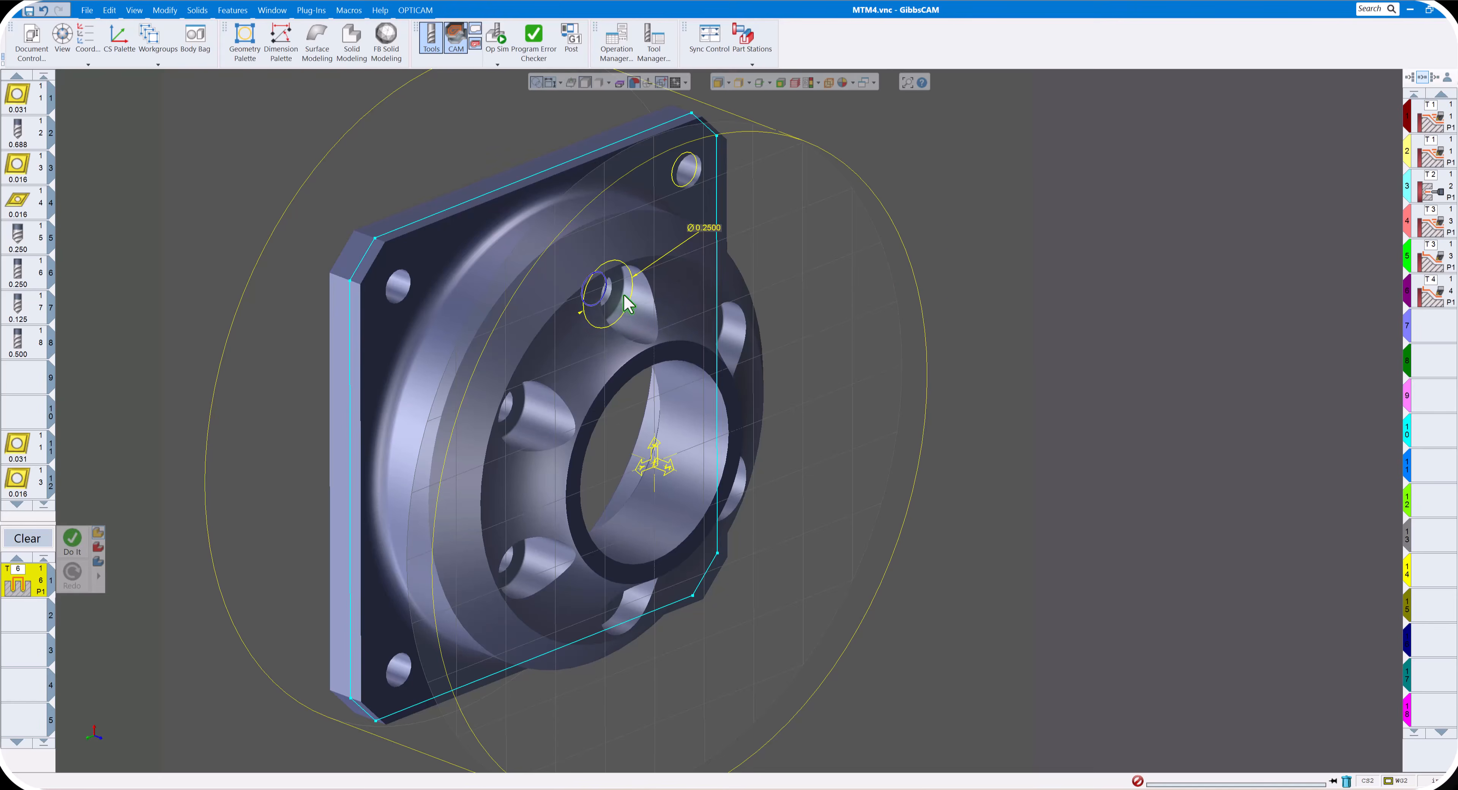
{"action": "left_click", "coordinate": [632, 294]}
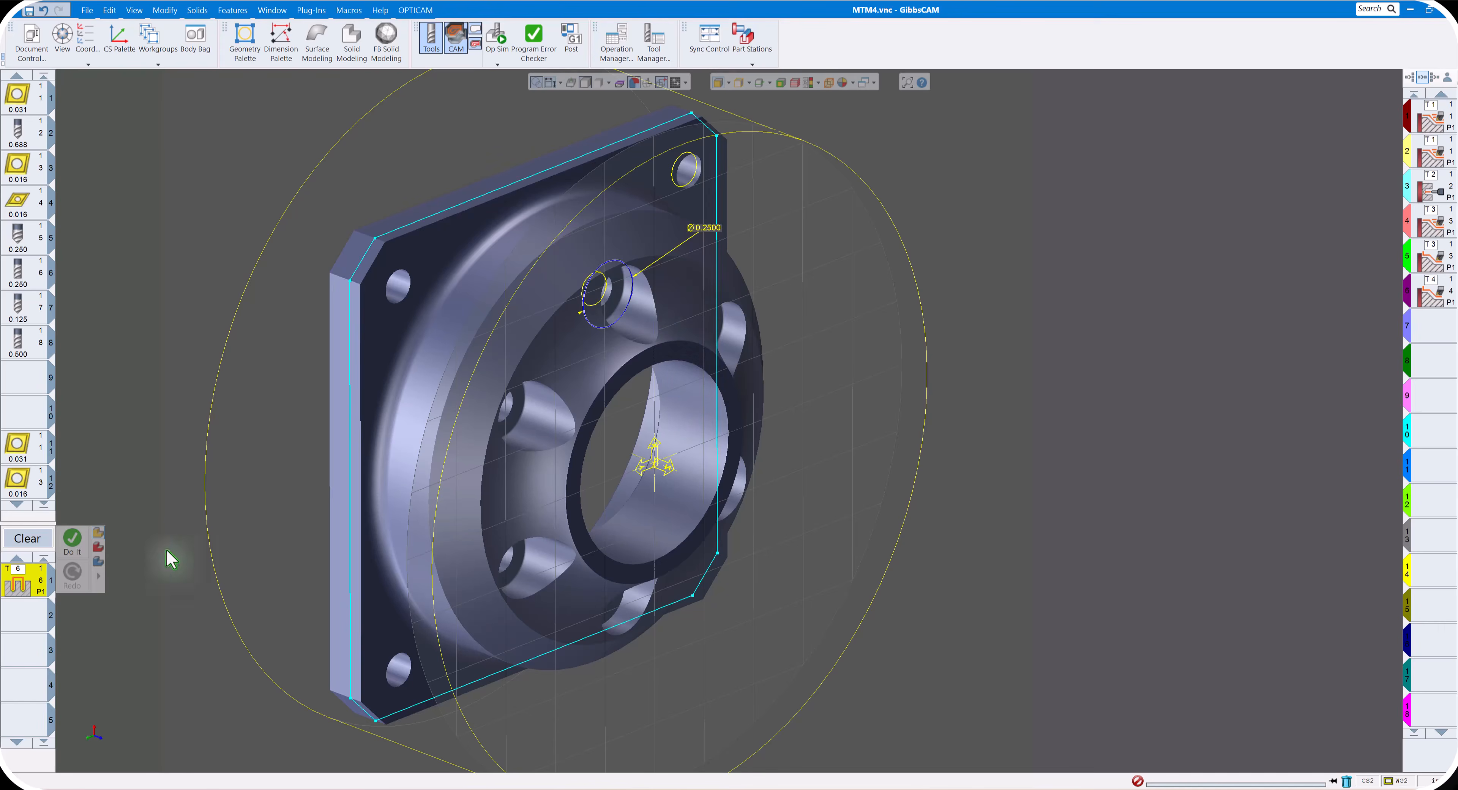
{"action": "left_click", "coordinate": [76, 541]}
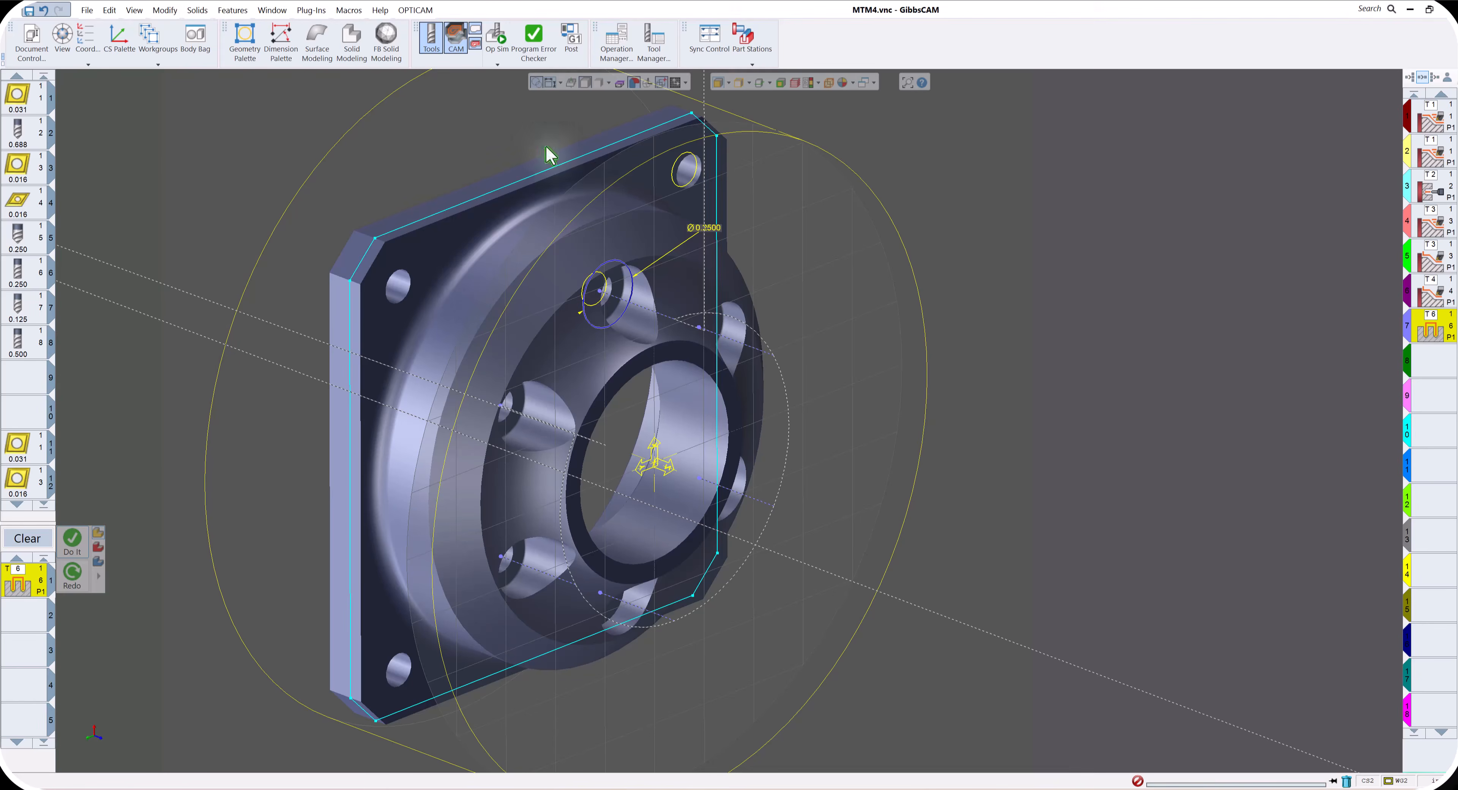
- Simulate the turning and counterbore operations in Op Sim at reduced speed, inspect the cut part in isometric view, and close the simulation
{"action": "left_click", "coordinate": [502, 49]}
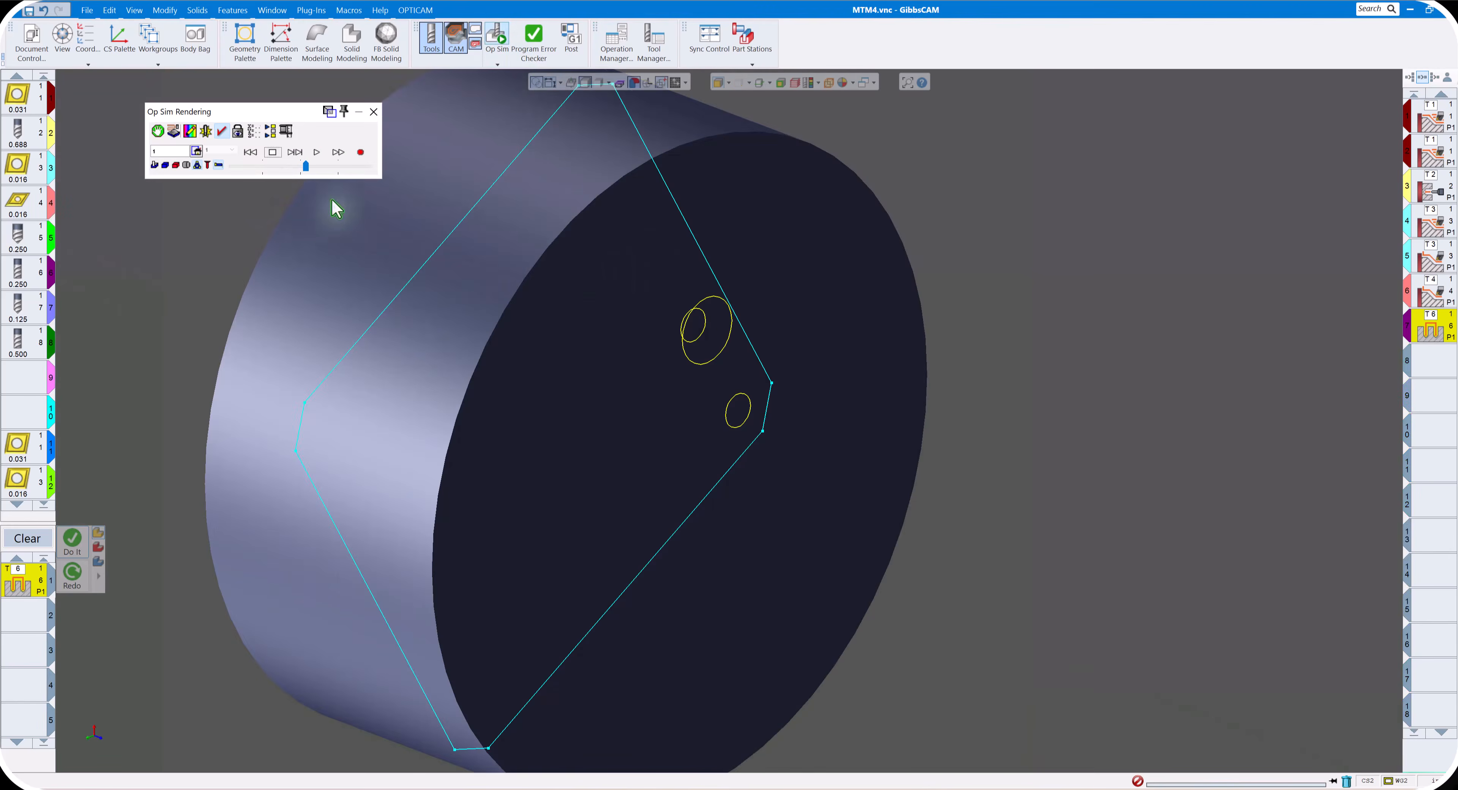
{"action": "left_click", "coordinate": [197, 166]}
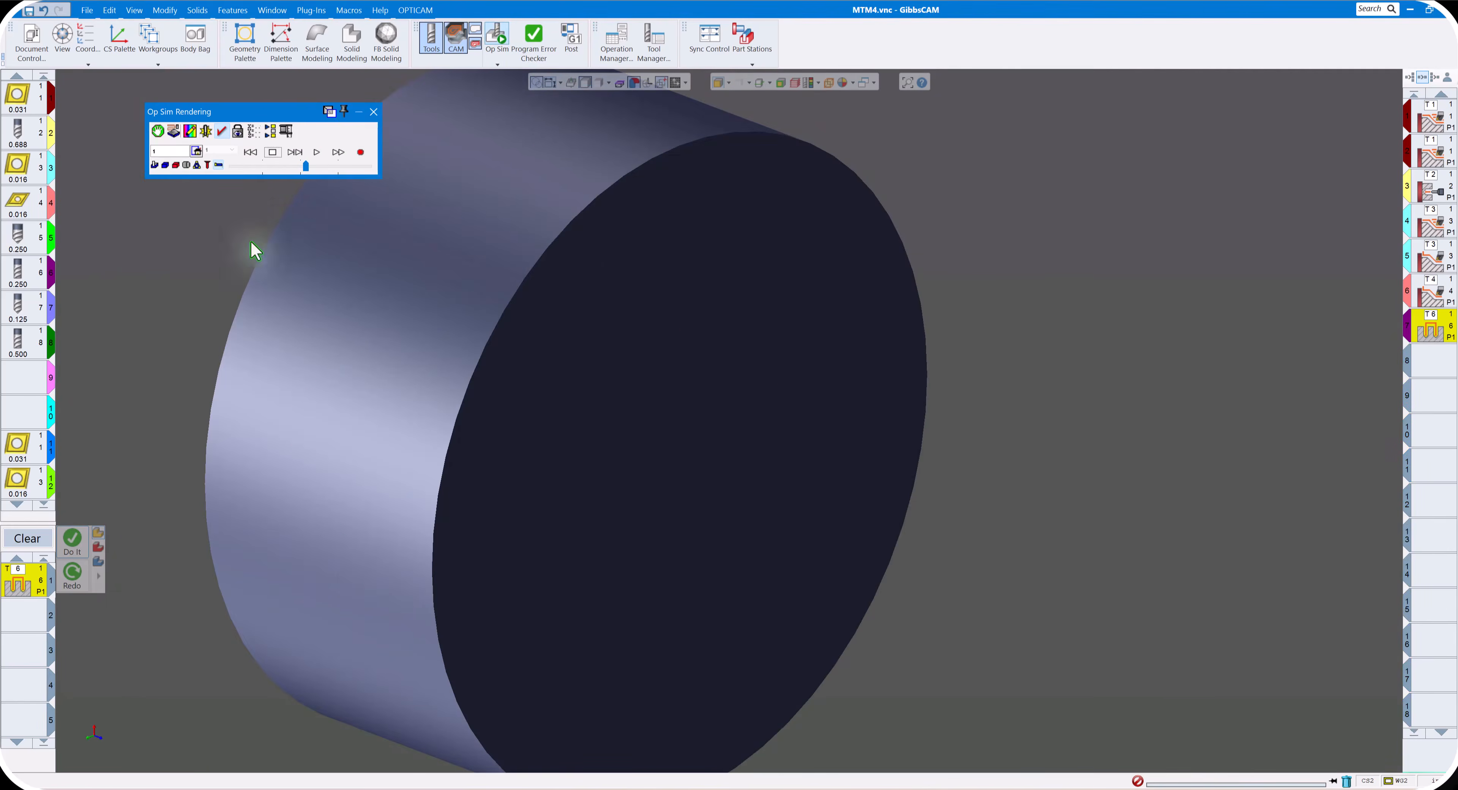
{"action": "left_click", "coordinate": [289, 166]}
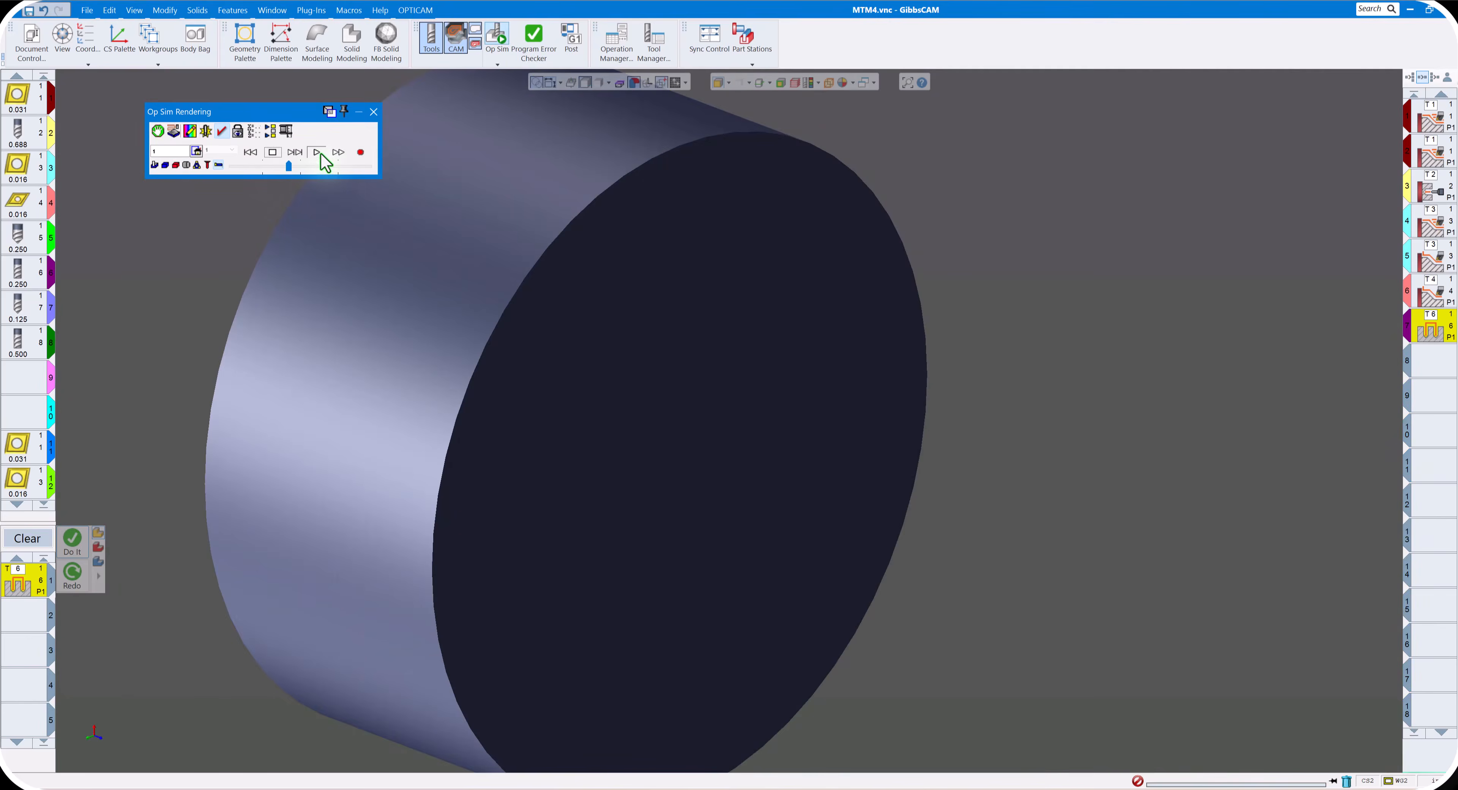
{"action": "left_click", "coordinate": [316, 152]}
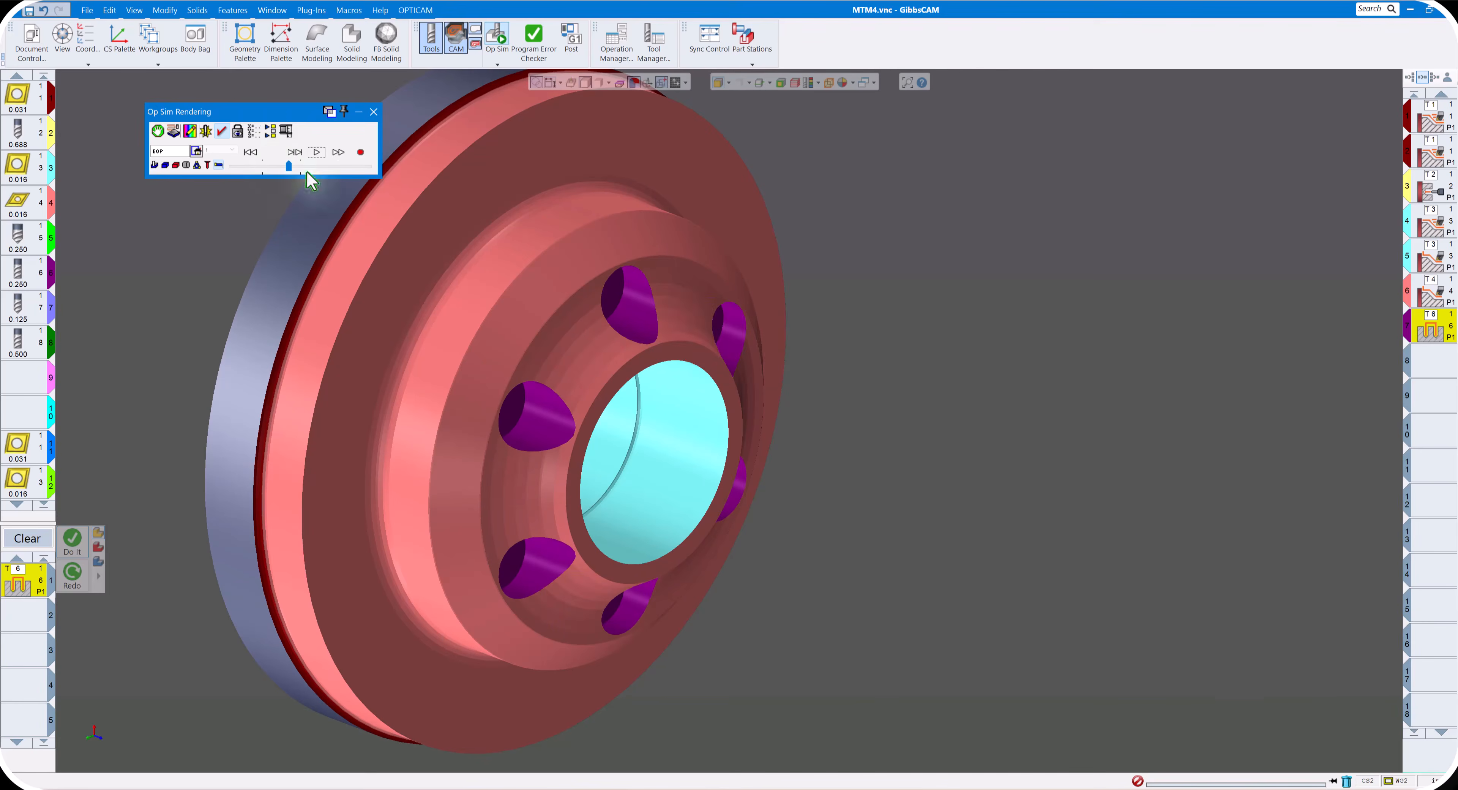
{"action": "middle_click_drag", "start_coordinate": [837, 373], "coordinate": [836, 374]}
{"action": "left_click", "coordinate": [106, 760]}
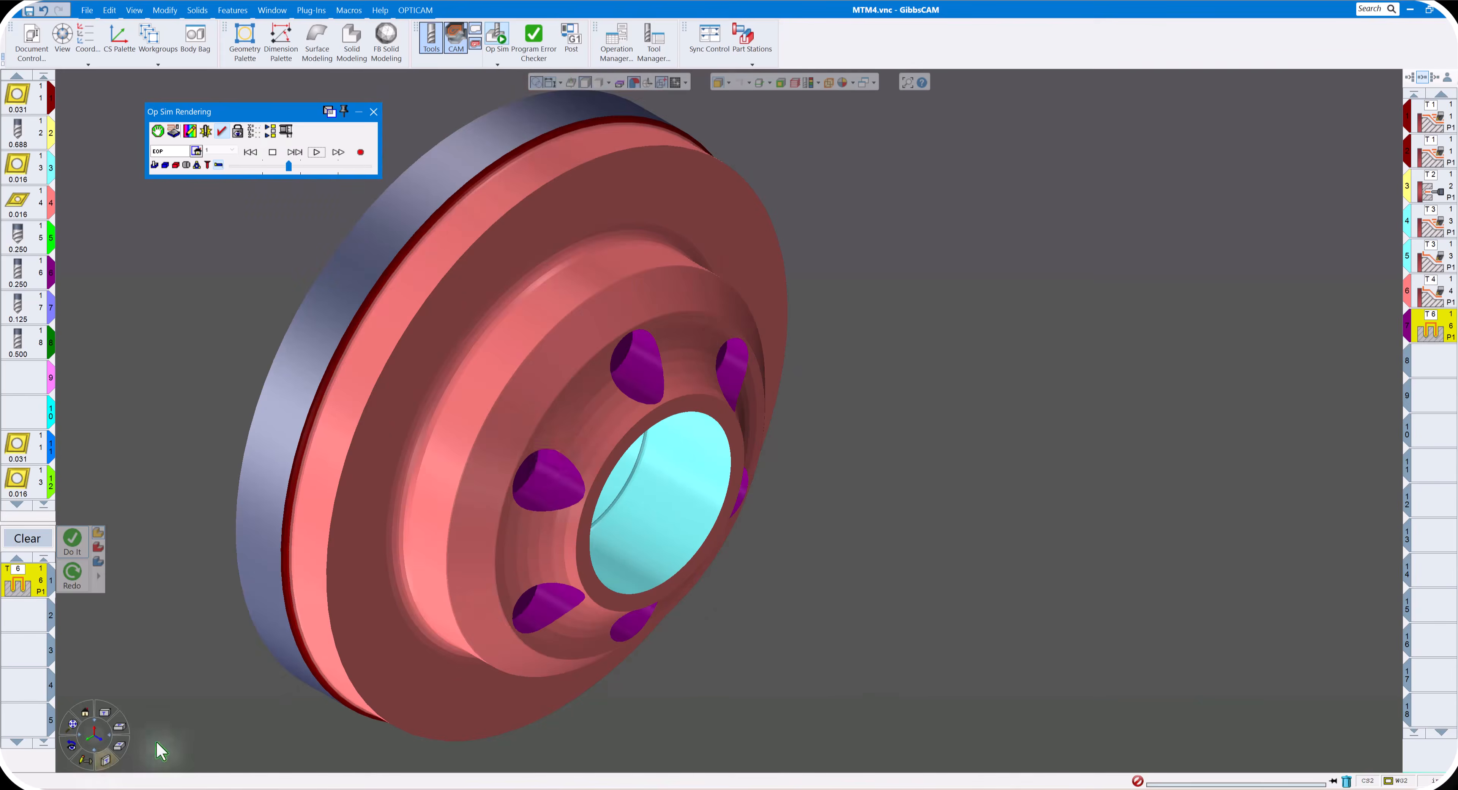
{"action": "left_click", "coordinate": [374, 112]}
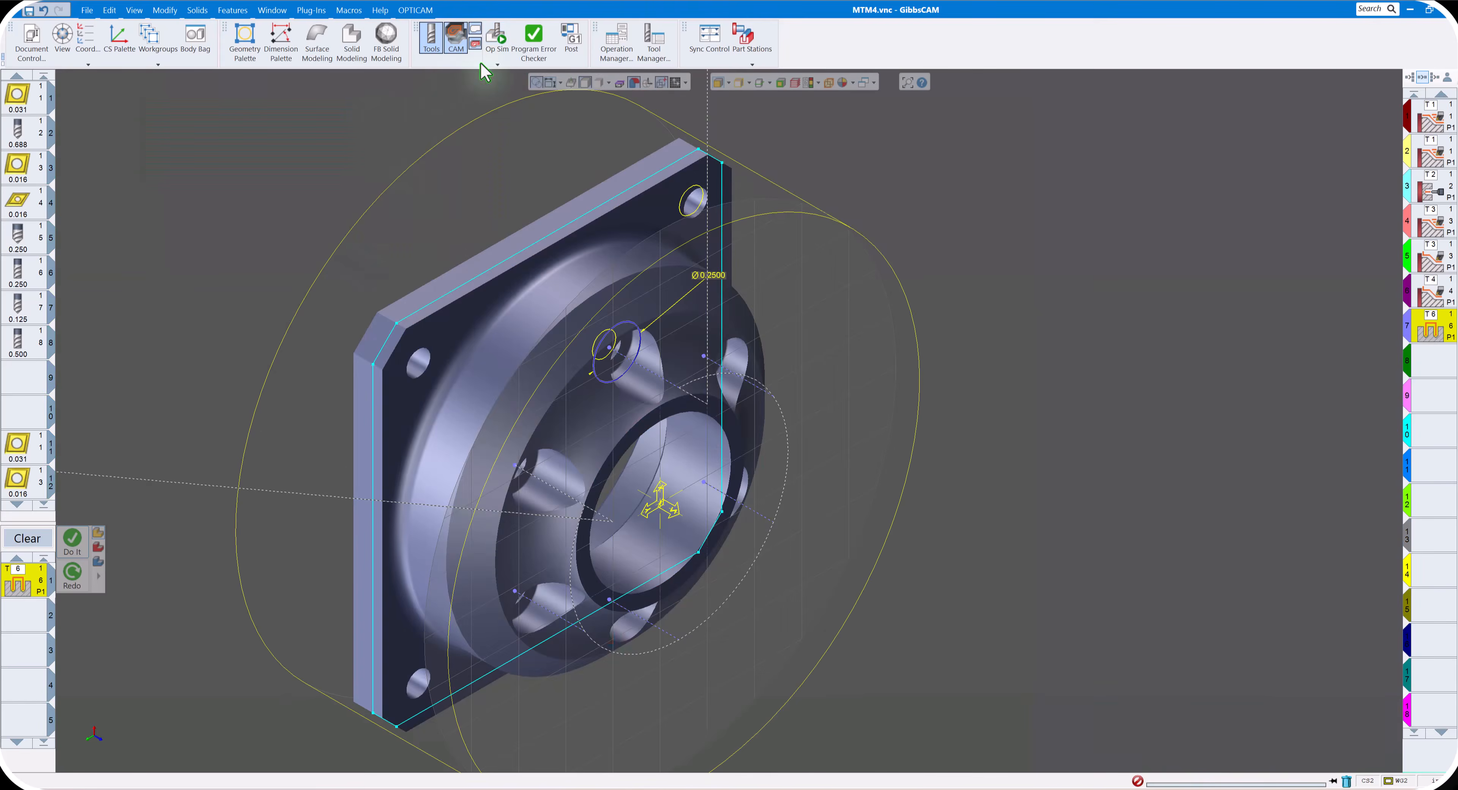
- Create a Holes process with the 0.250 tool number 5, R level -0.1, hole surface -0.27 and spot diameter 0.135
{"action": "scroll", "coordinate": [849, 405], "scroll_direction": "up", "scroll_amount": 1}
{"action": "scroll", "coordinate": [846, 398], "scroll_direction": "down", "scroll_amount": 1}
{"action": "left_click", "coordinate": [845, 398]}
{"action": "middle_click_drag", "start_coordinate": [845, 397], "coordinate": [611, 382]}
{"action": "scroll", "coordinate": [614, 389], "scroll_direction": "down", "scroll_amount": 1}
{"action": "scroll", "coordinate": [246, 475], "scroll_direction": "up", "scroll_amount": 1}
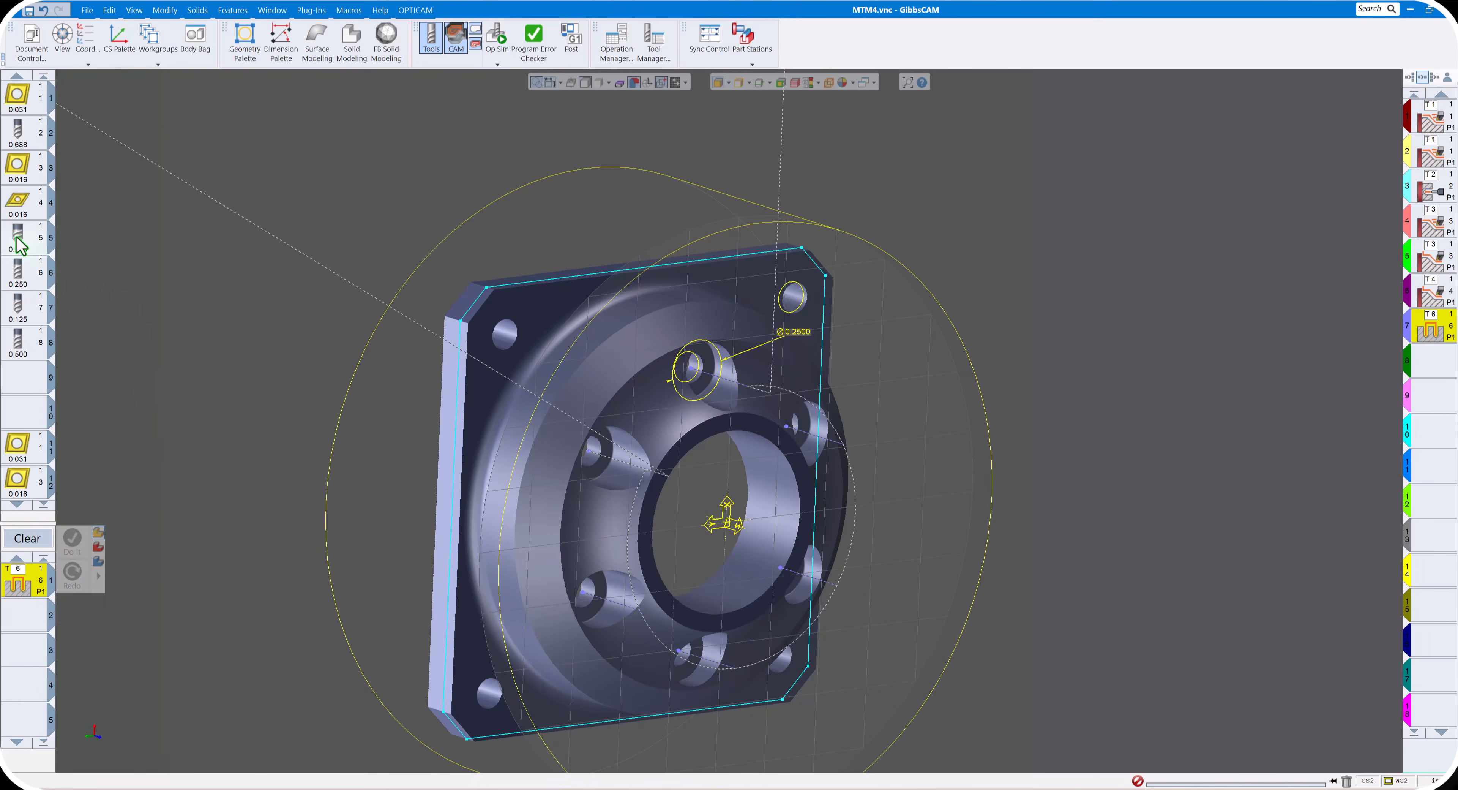
{"action": "left_click_drag", "start_coordinate": [20, 245], "coordinate": [22, 580]}
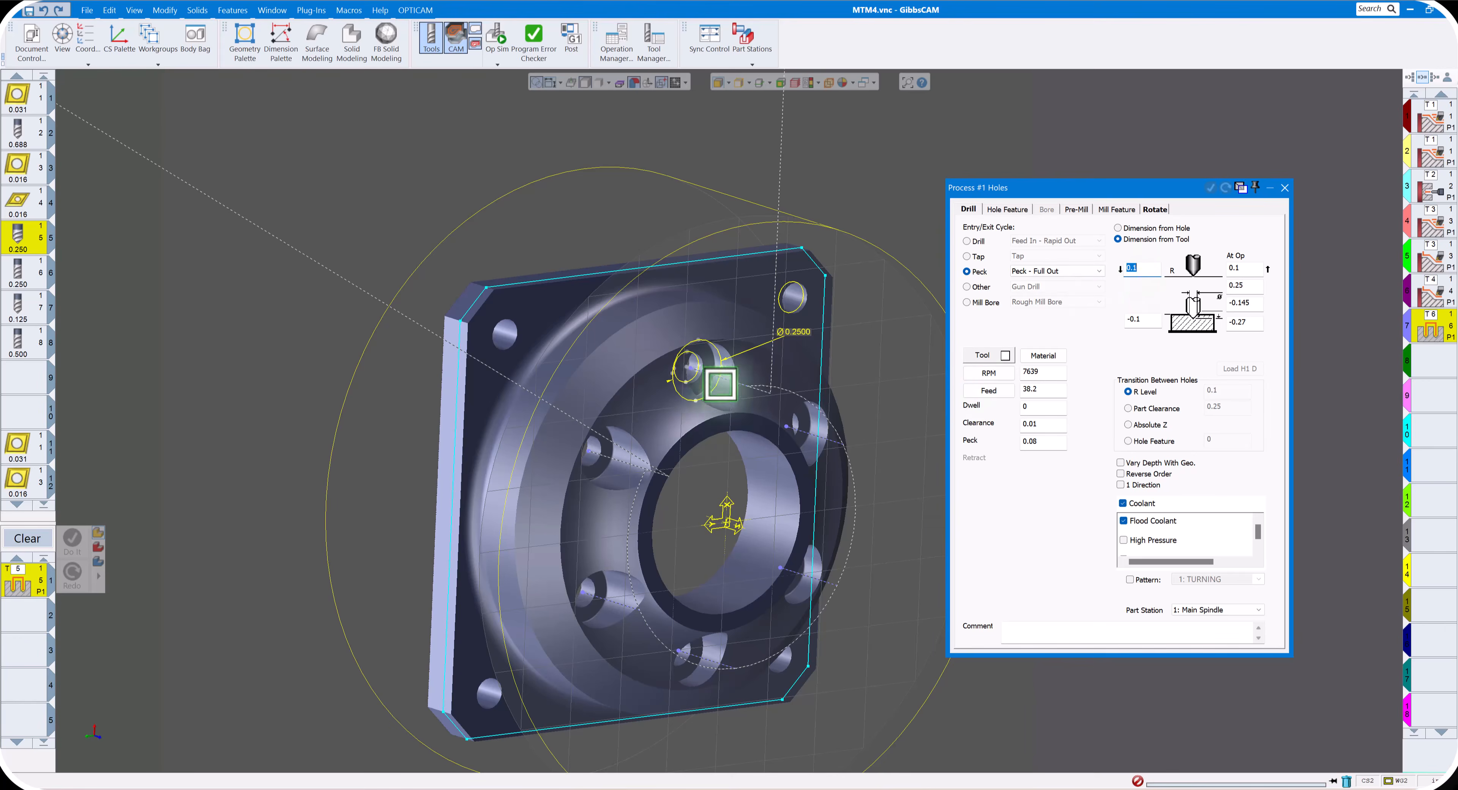
{"action": "left_click", "coordinate": [714, 372]}
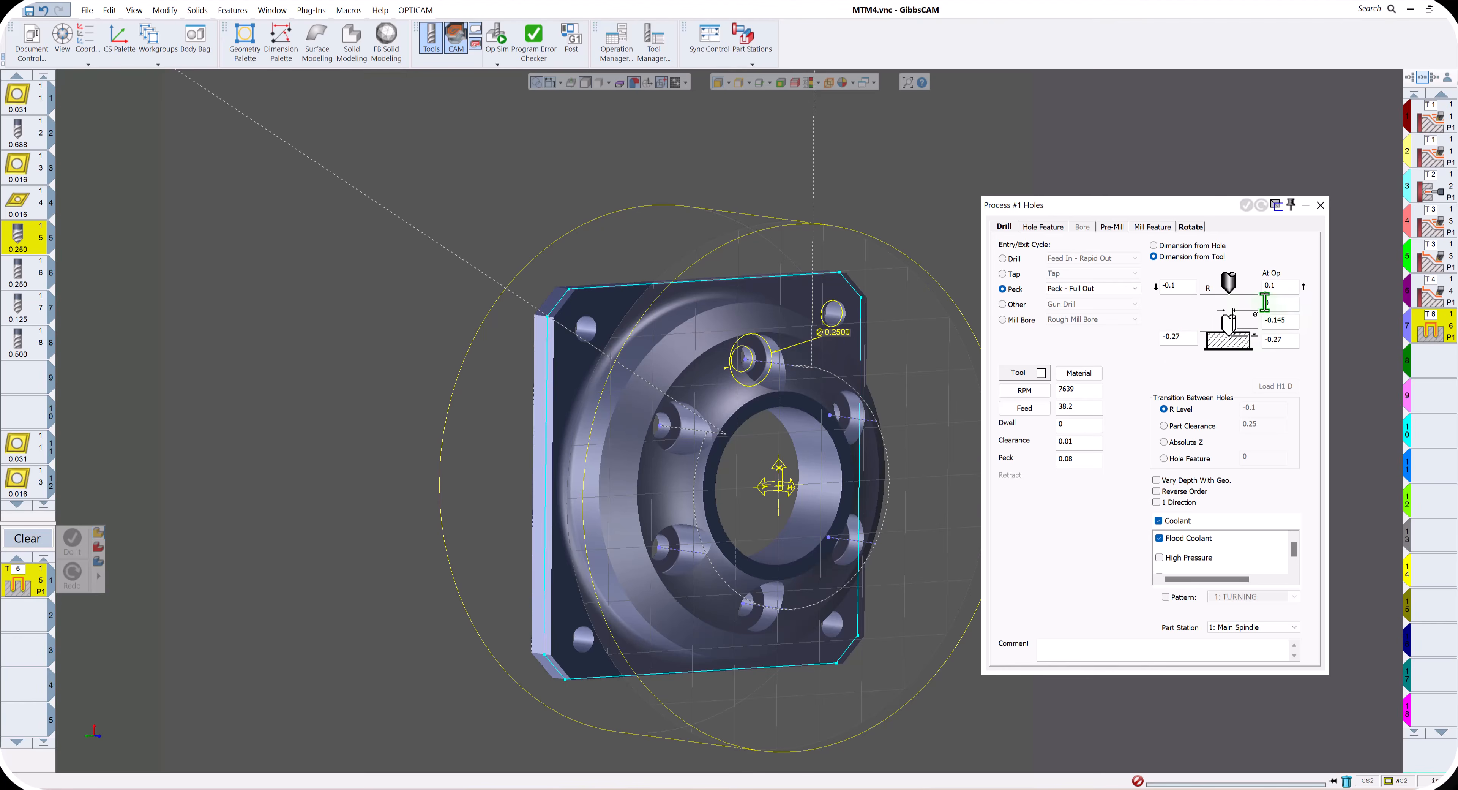
{"action": "left_click", "coordinate": [1281, 303]}
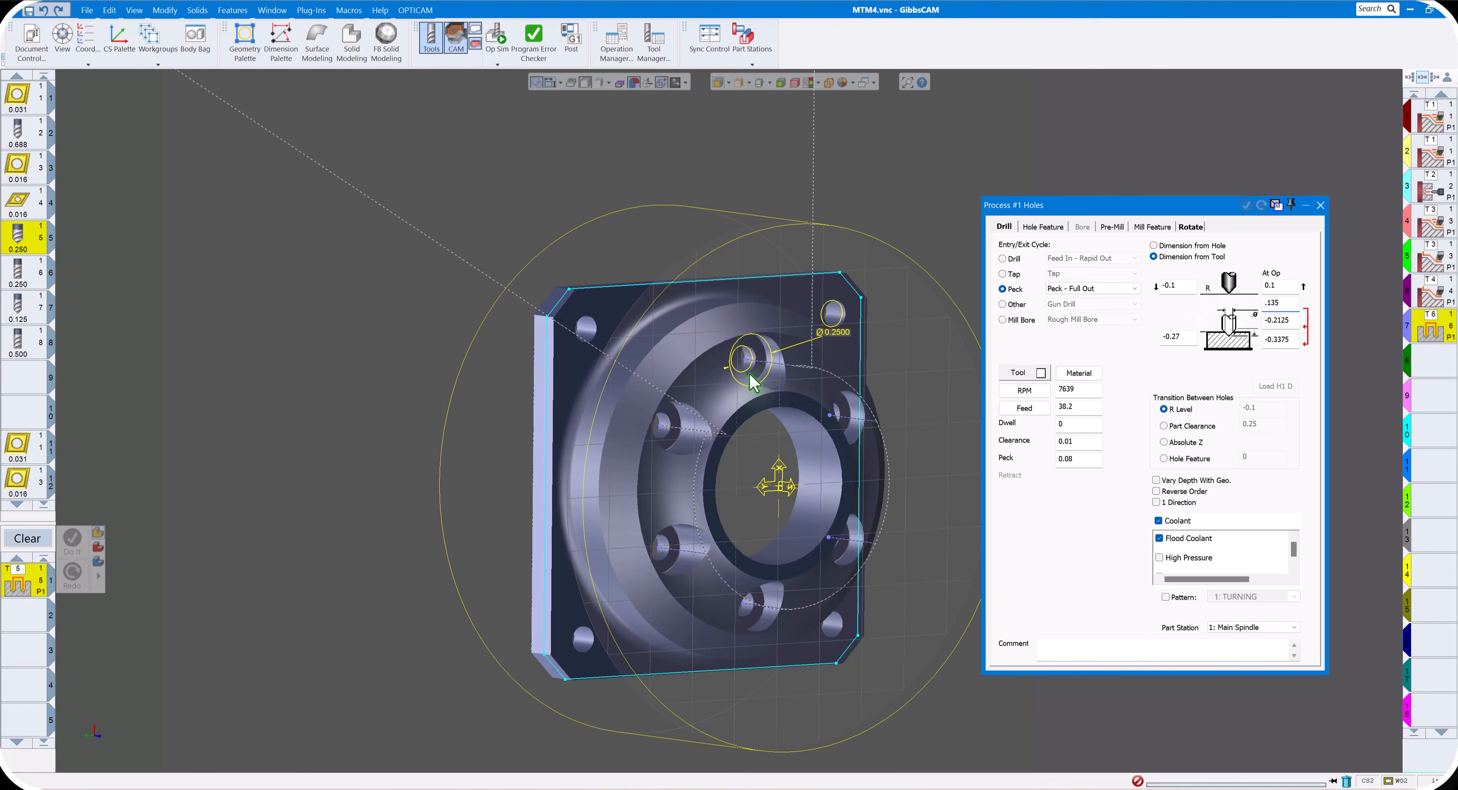
- Set the process to Drill, Feed In - Rapid Out at 2000 RPM, feed 10, and generate the operation on the small hole circle
{"action": "left_click", "coordinate": [1190, 227]}
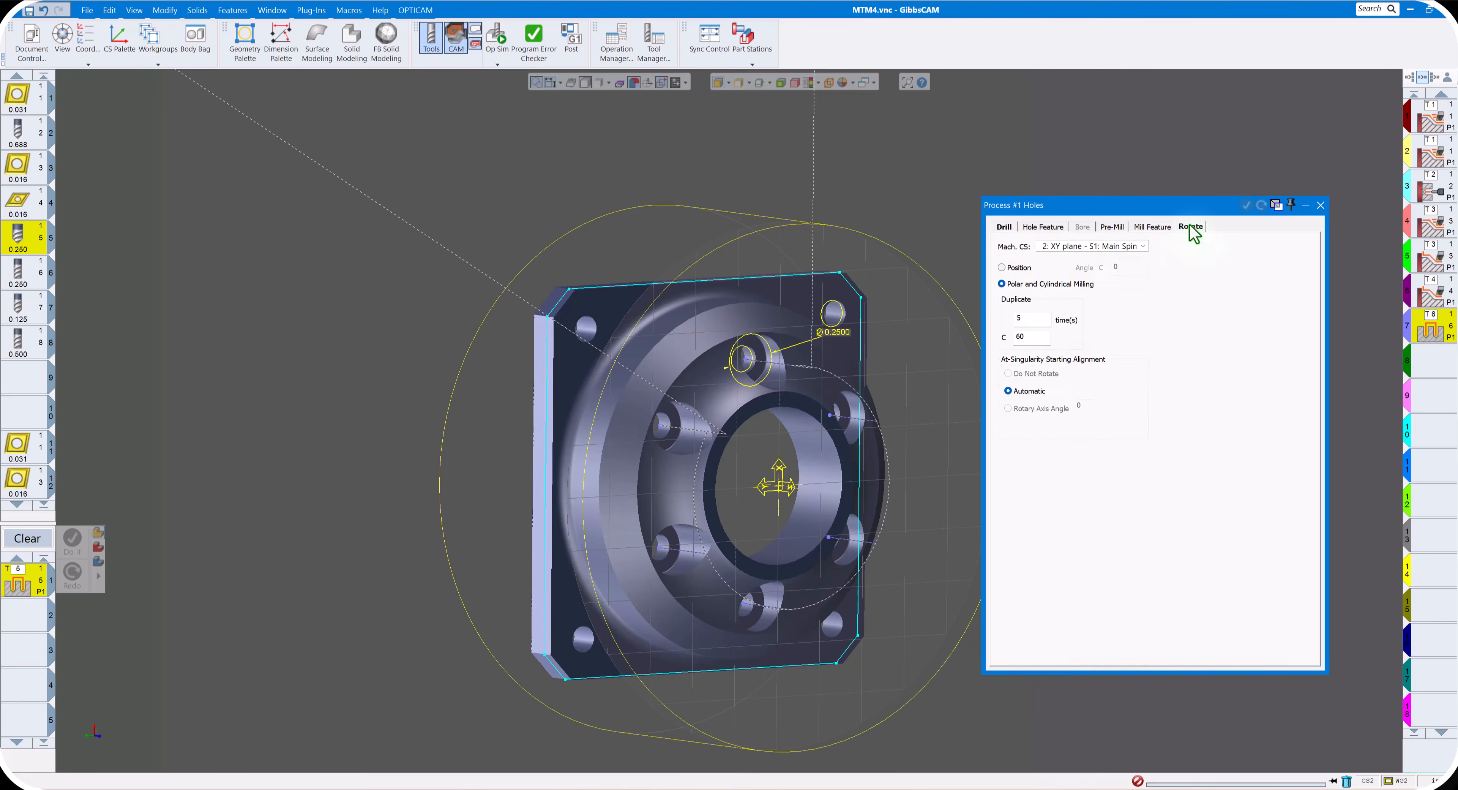
{"action": "left_click", "coordinate": [1005, 229]}
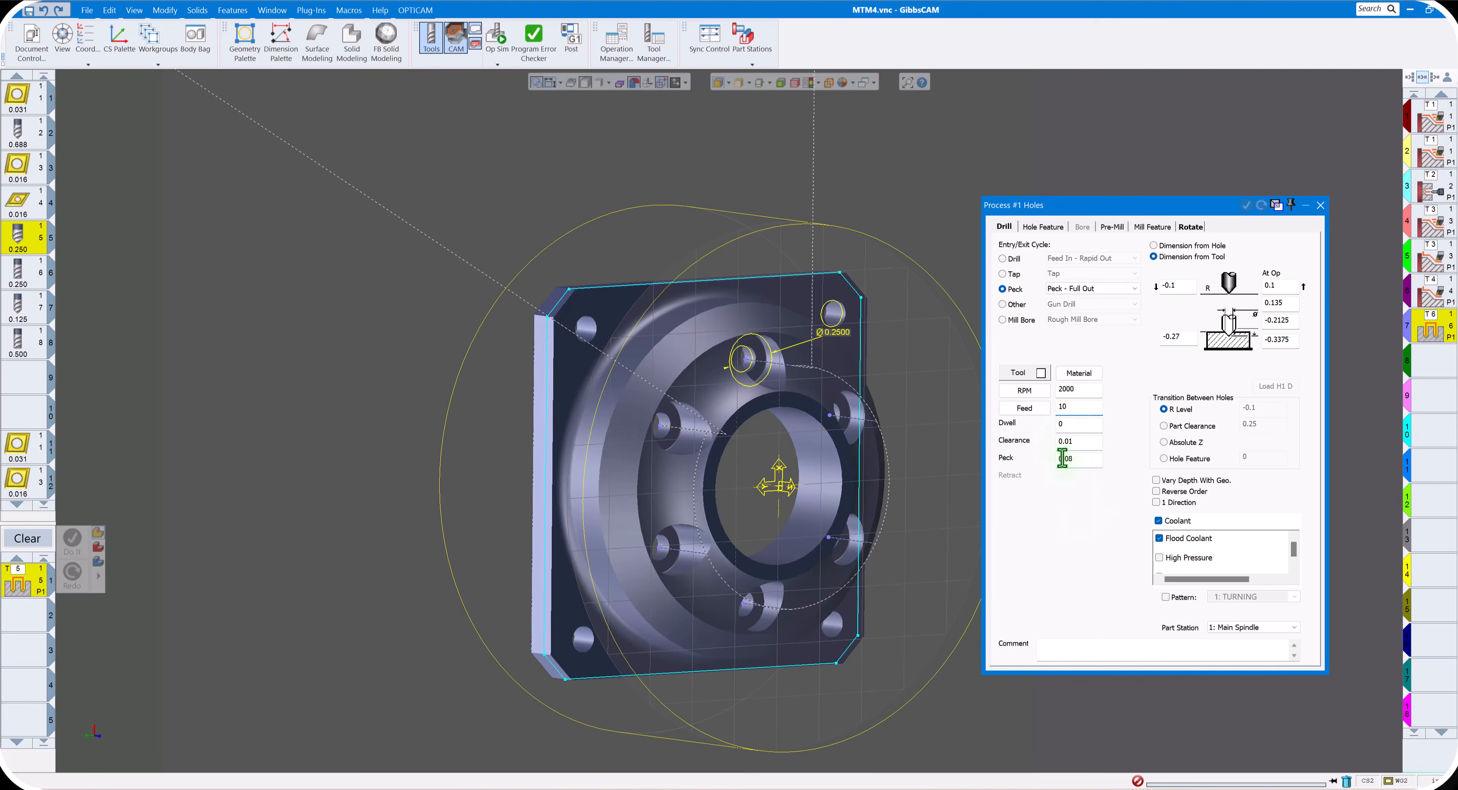
{"action": "left_click", "coordinate": [1003, 259]}
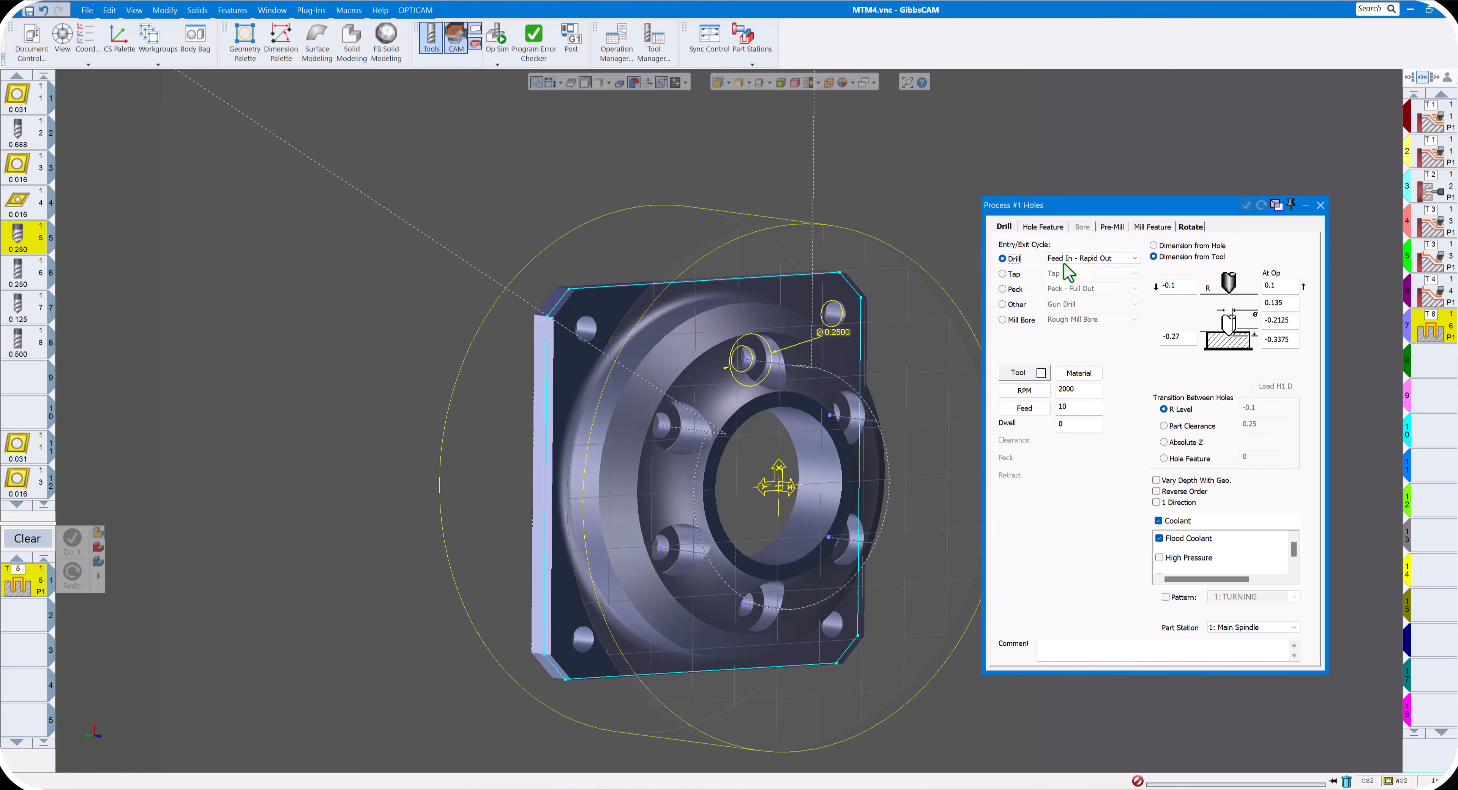
{"action": "left_click", "coordinate": [1320, 206]}
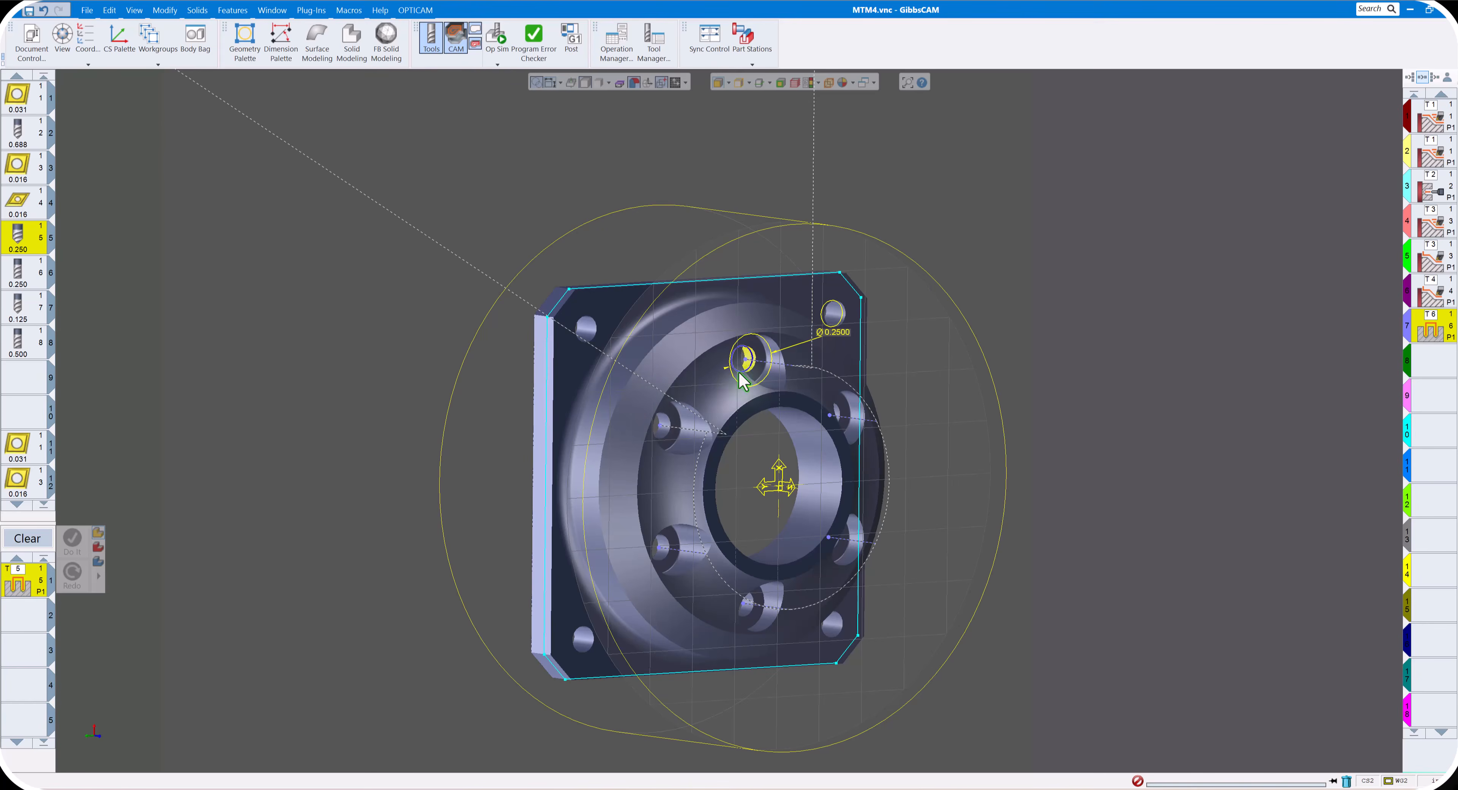
{"action": "left_click", "coordinate": [74, 542]}
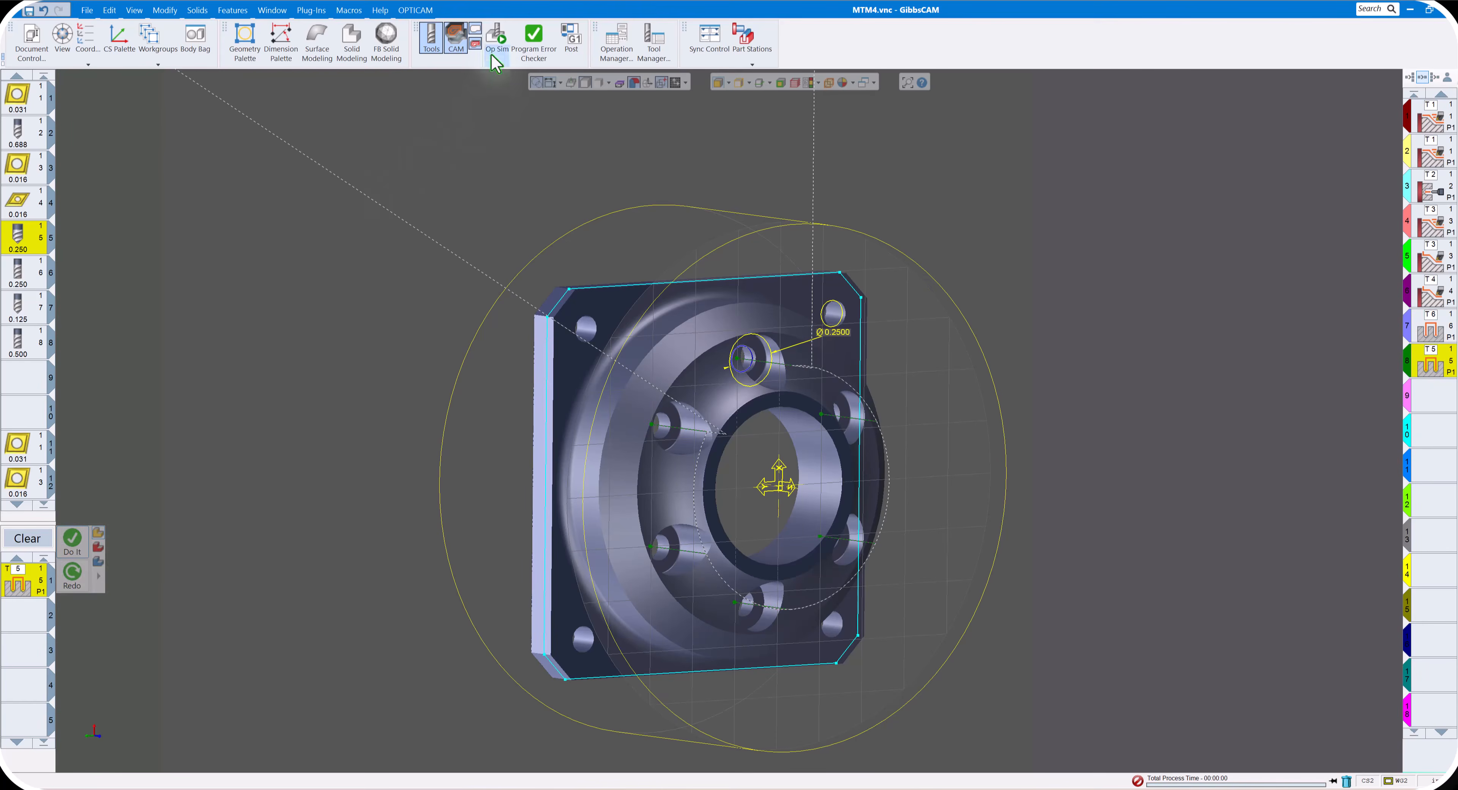
- Simulate the spot-drilling operation in Op Sim and close the simulation
{"action": "left_click", "coordinate": [480, 54]}
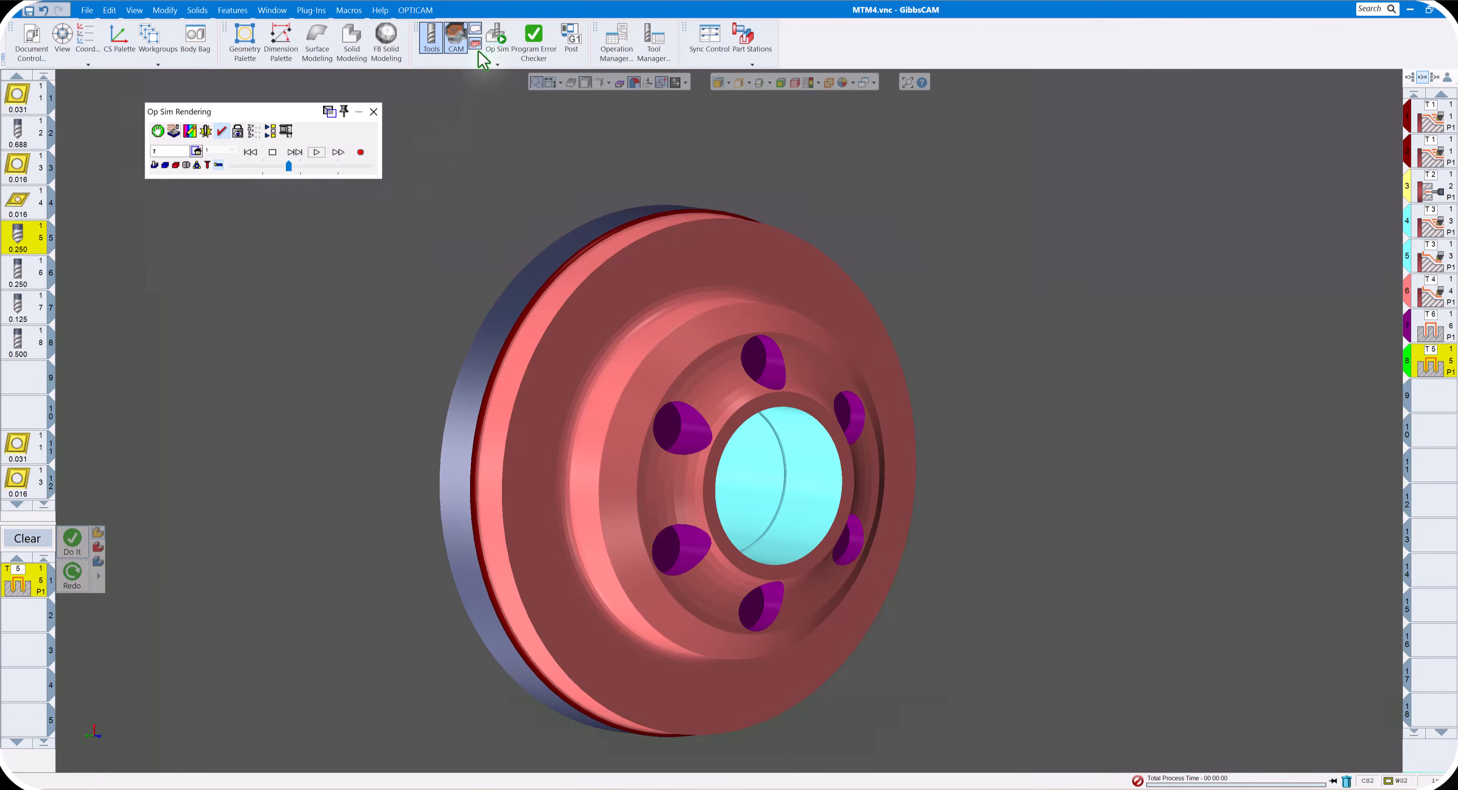
{"action": "left_click", "coordinate": [316, 152]}
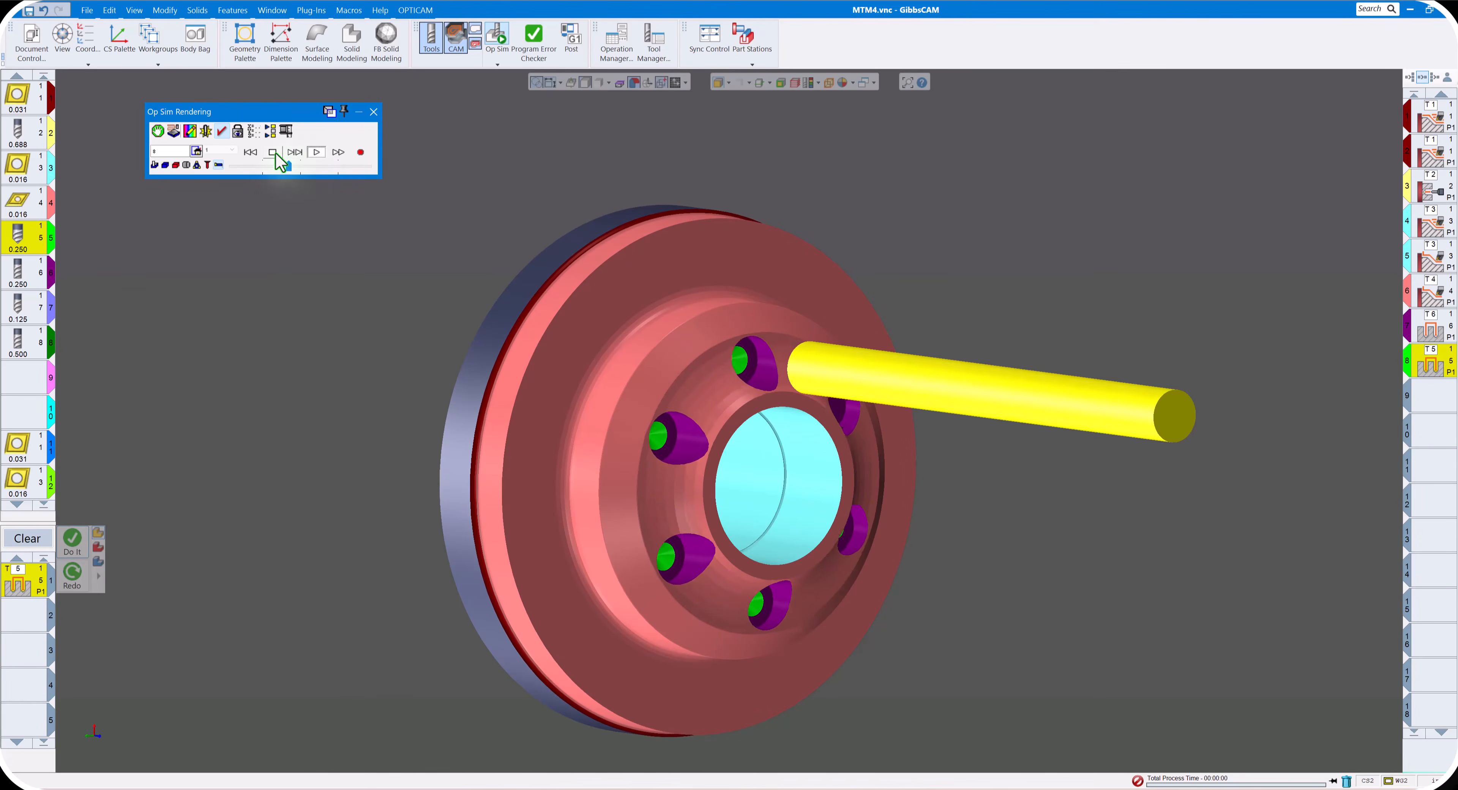
{"action": "left_click", "coordinate": [374, 111]}
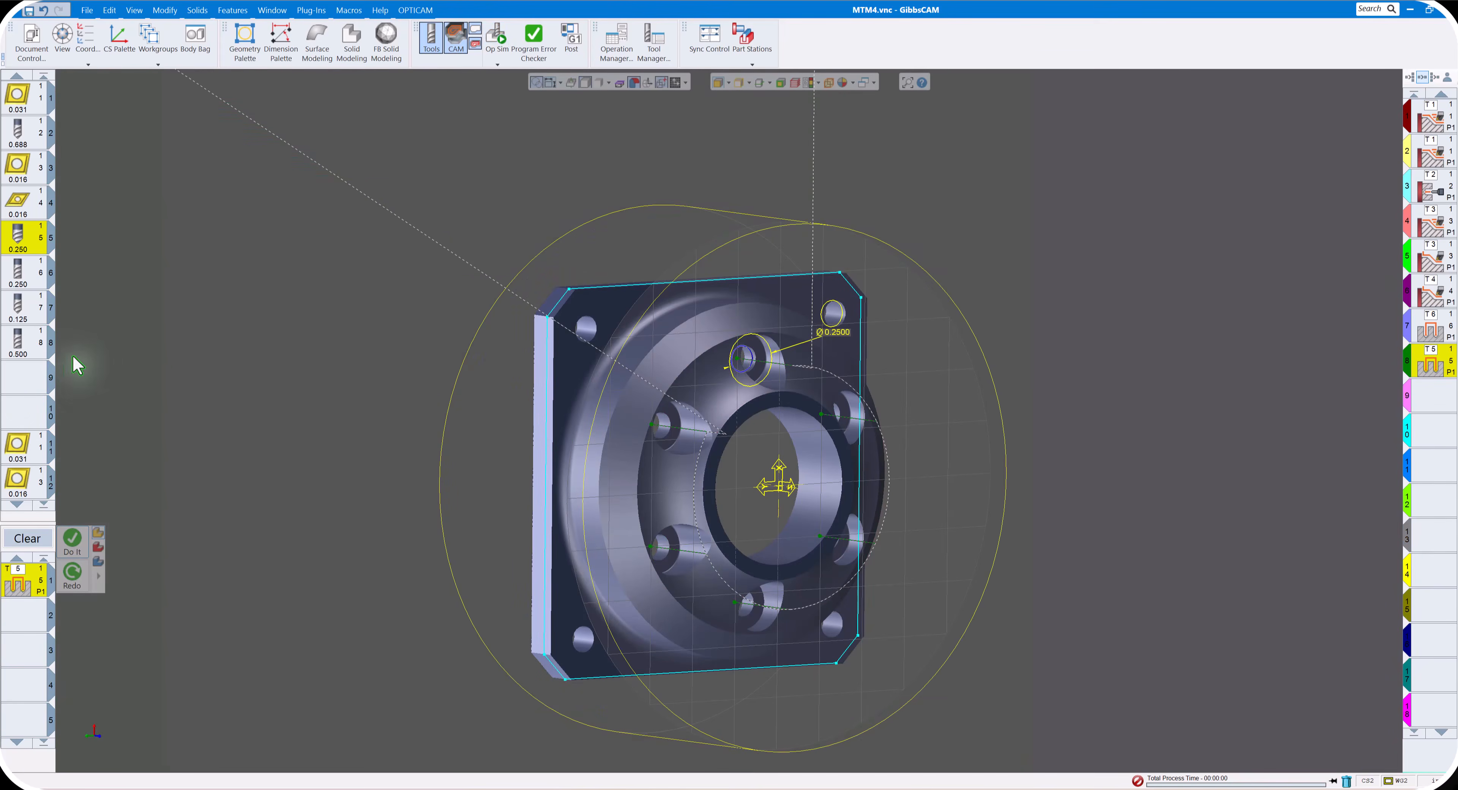
- Switch the Holes process to the 0.125 drill, tool 7, with full-diameter depth -0.37 and High Pressure coolant, and close the process
{"action": "left_click", "coordinate": [19, 313]}
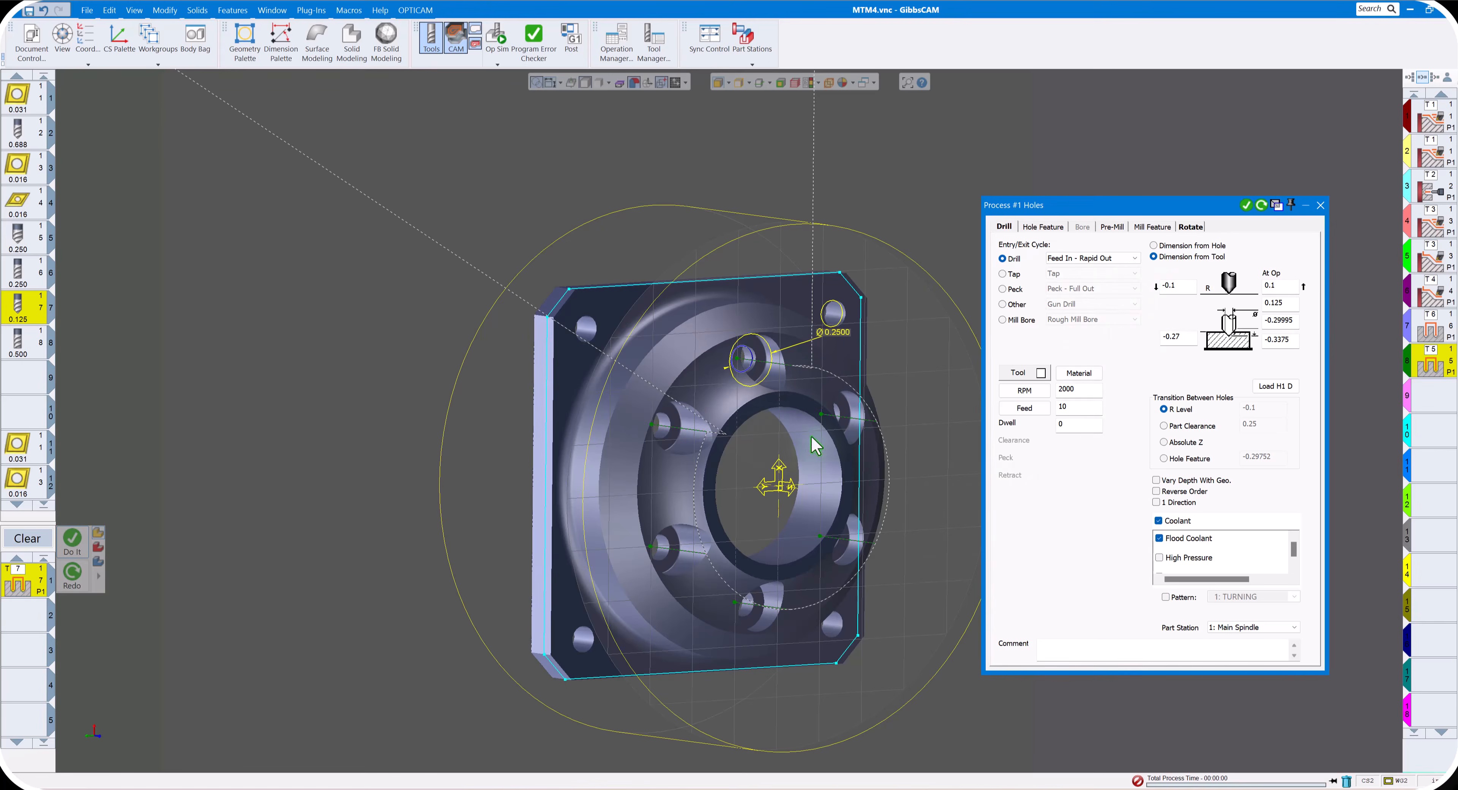
{"action": "left_click", "coordinate": [891, 380]}
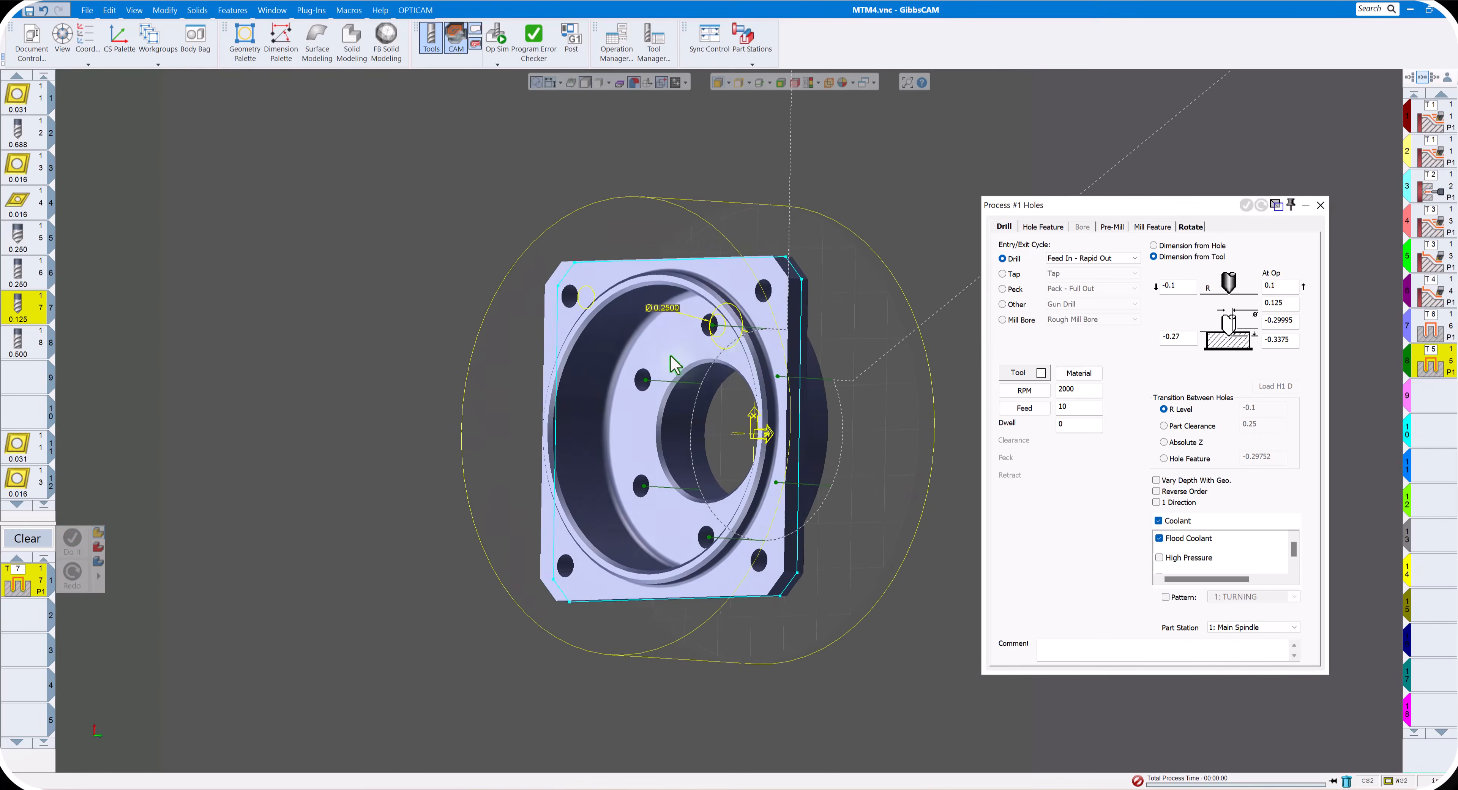
{"action": "left_click", "coordinate": [1294, 324]}
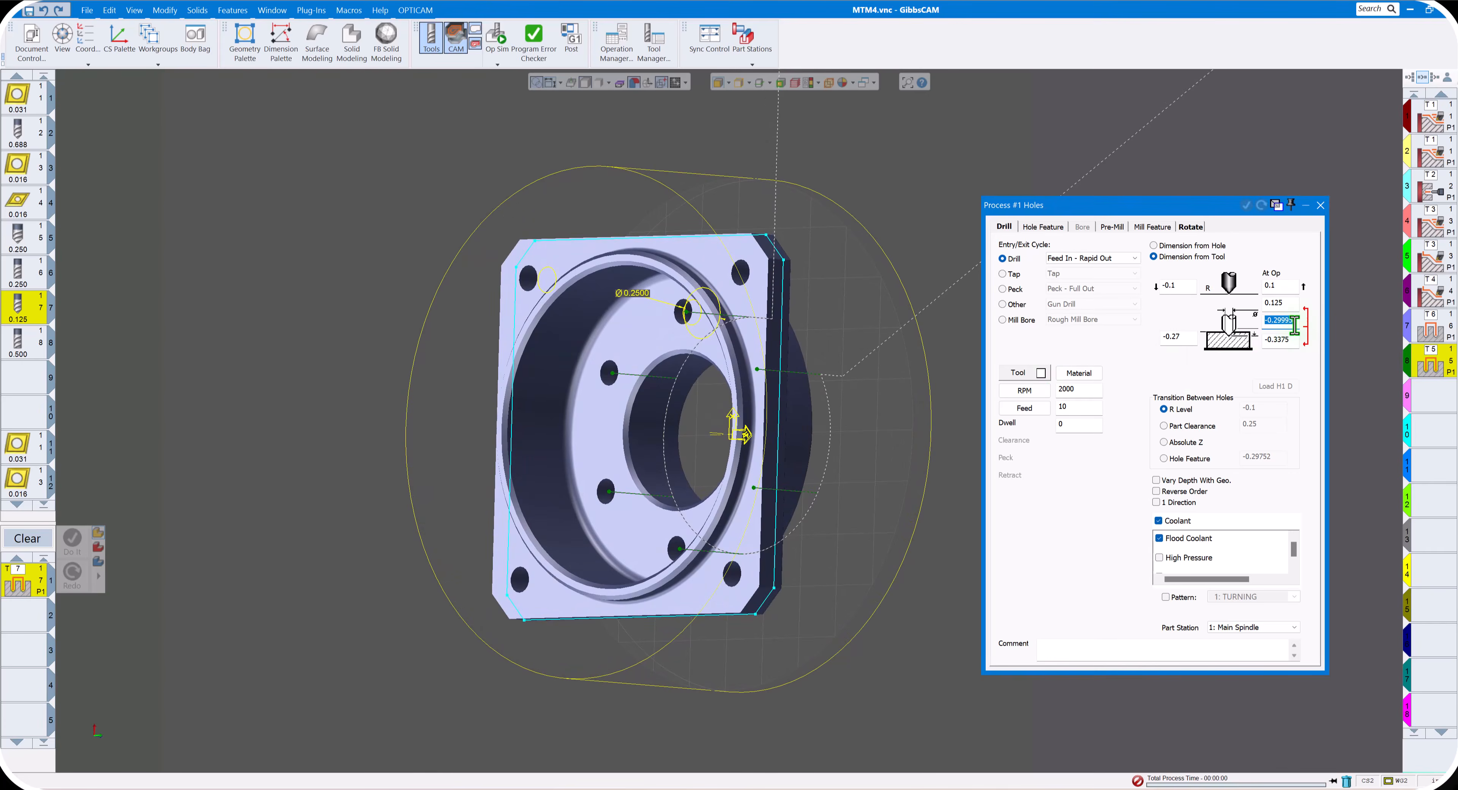
{"action": "left_click", "coordinate": [640, 334]}
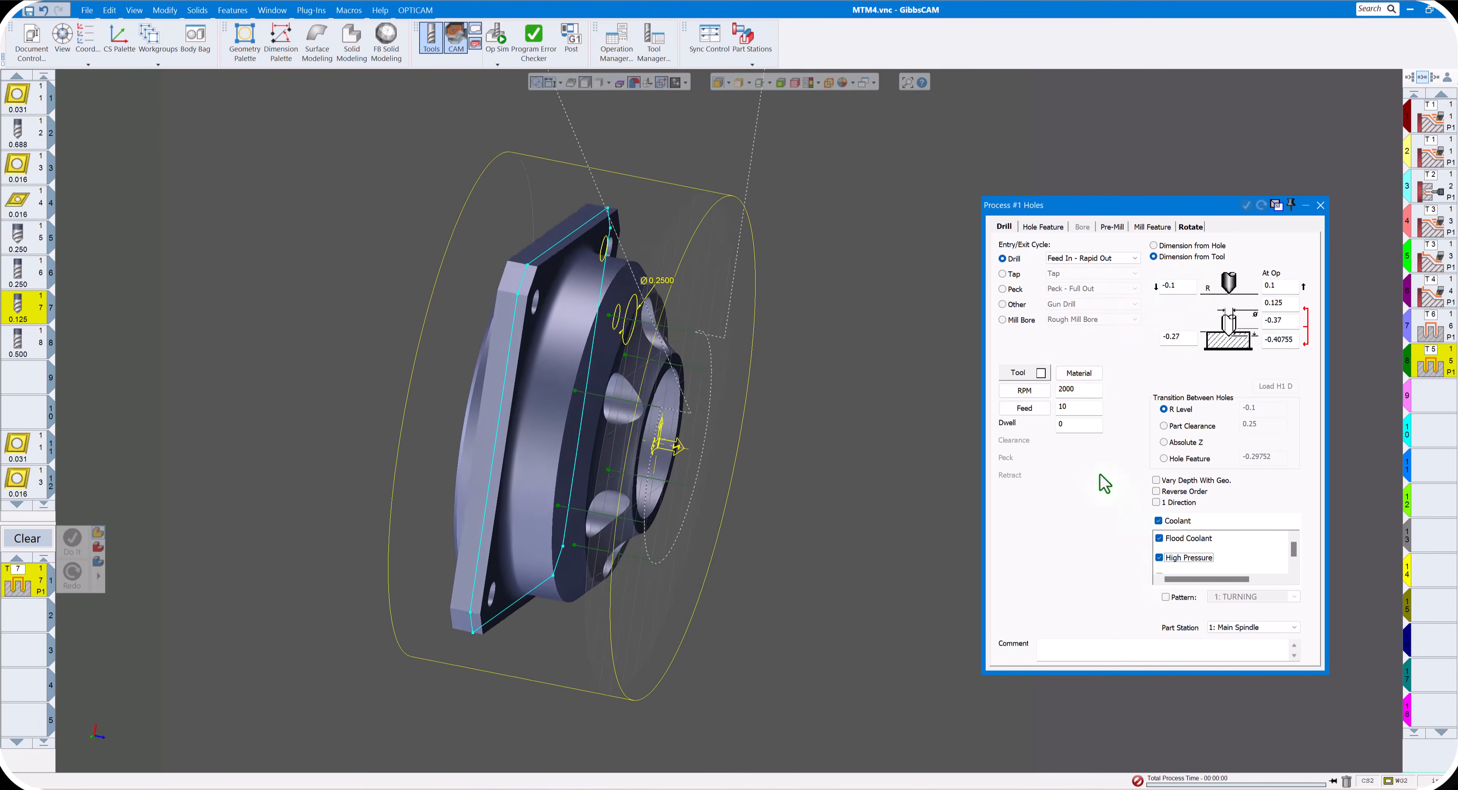
{"action": "left_click", "coordinate": [1321, 205]}
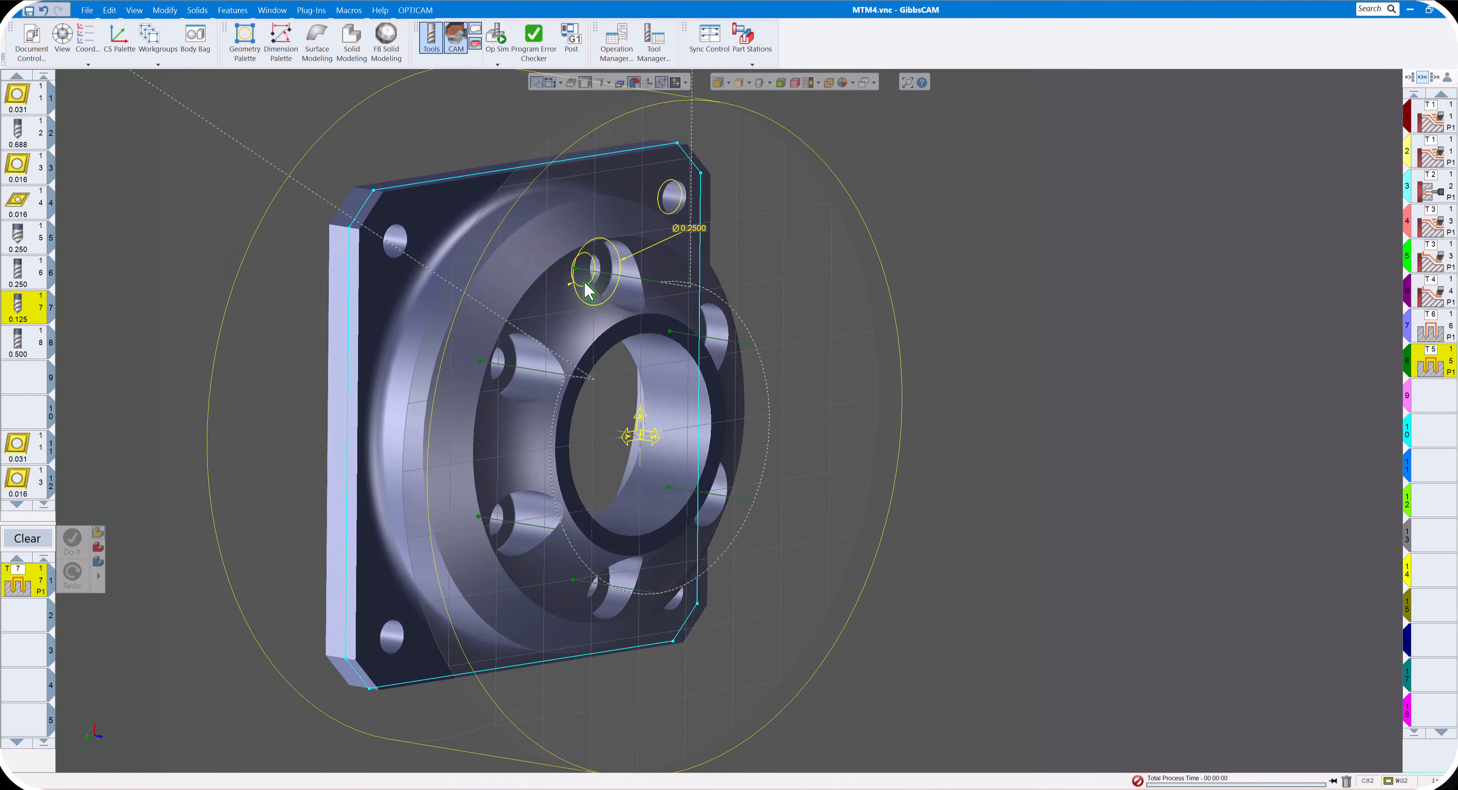
- Generate the tool 7 drilling operation on the small circle of the upper counterbored hole
{"action": "left_click", "coordinate": [587, 293]}
{"action": "left_click", "coordinate": [581, 276]}
{"action": "left_click", "coordinate": [72, 552]}
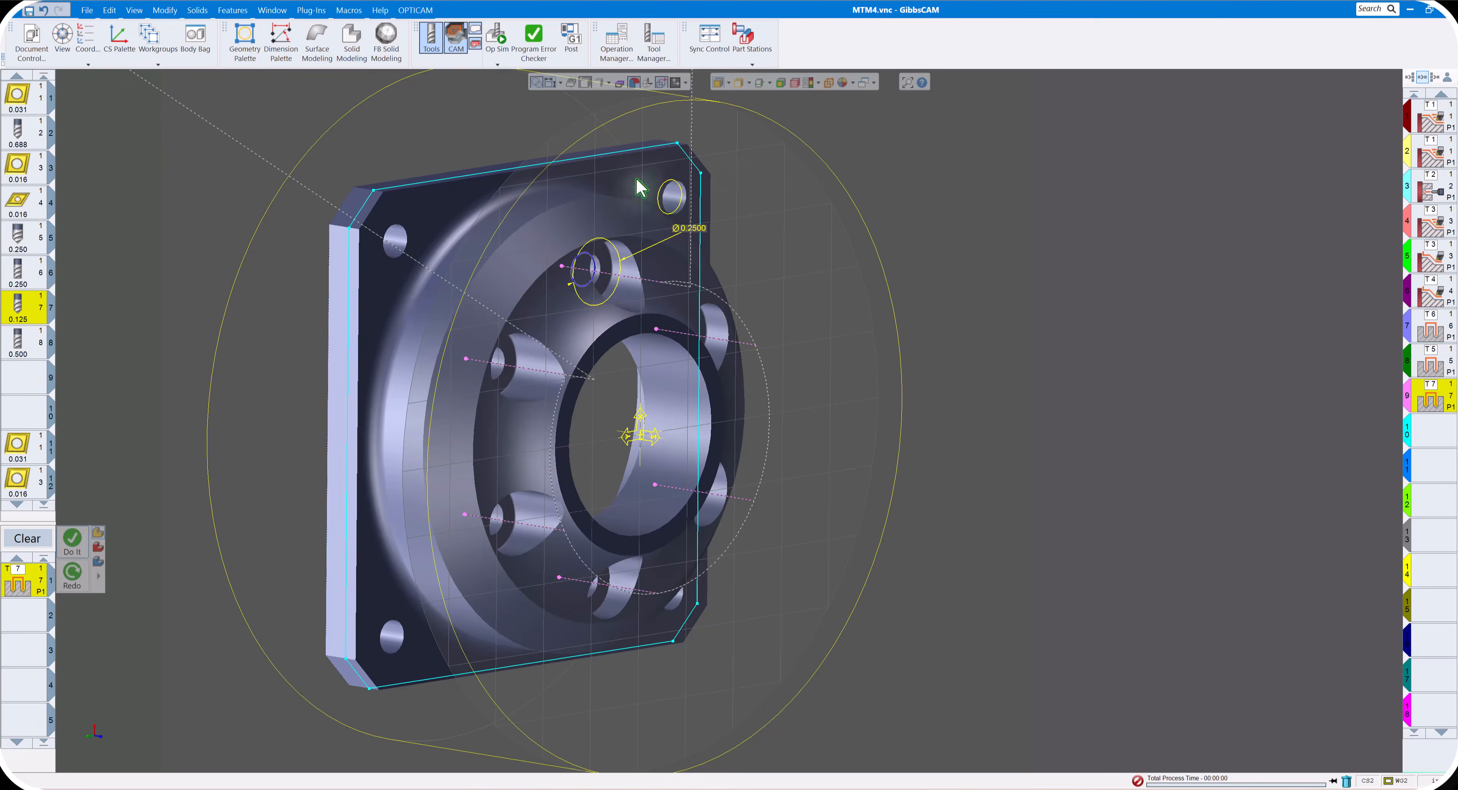
- Simulate the tool 7 drilling operation, stop it, inspect the drilled holes from several angles, and close the simulation
{"action": "left_click", "coordinate": [497, 37]}
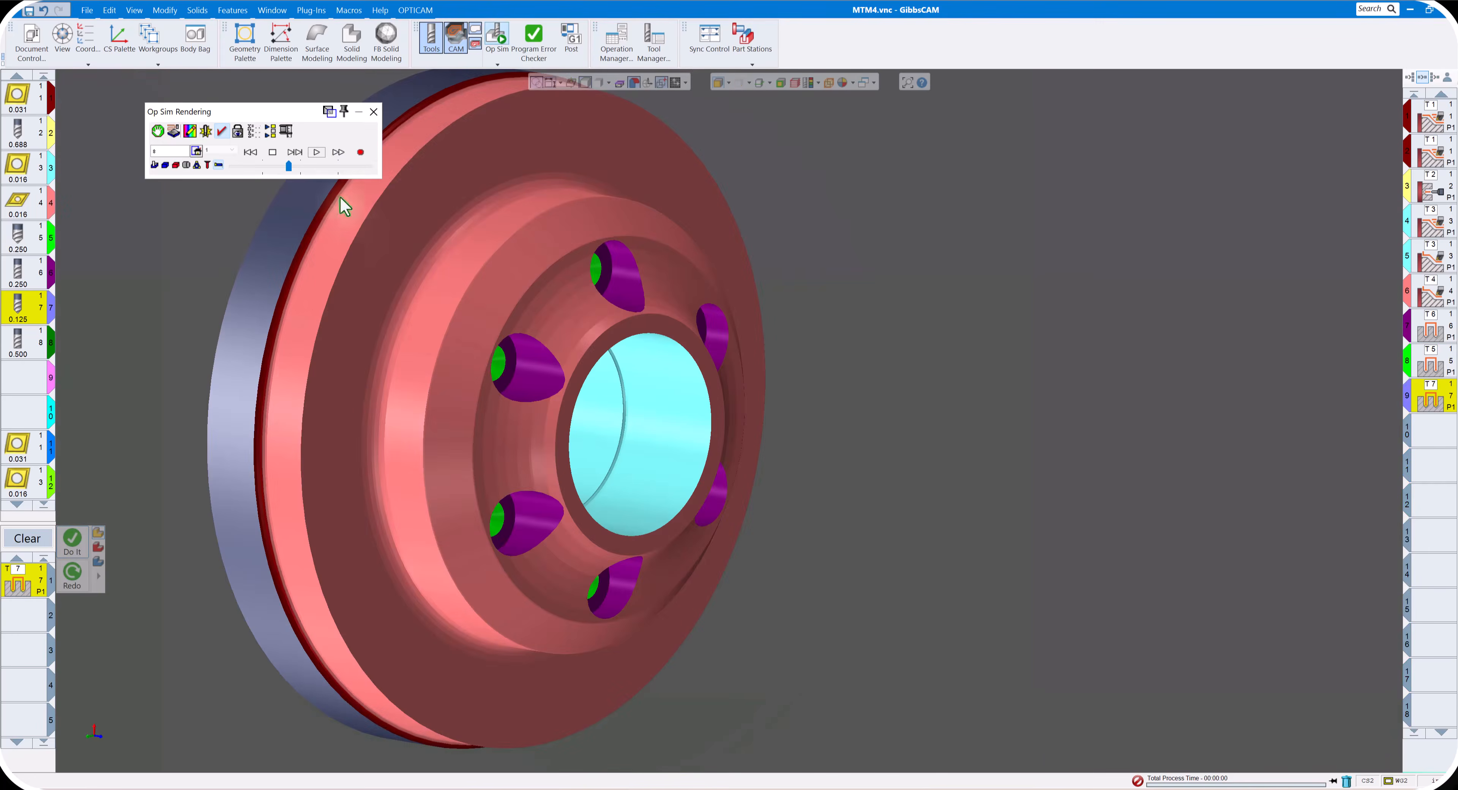
{"action": "left_click", "coordinate": [317, 153]}
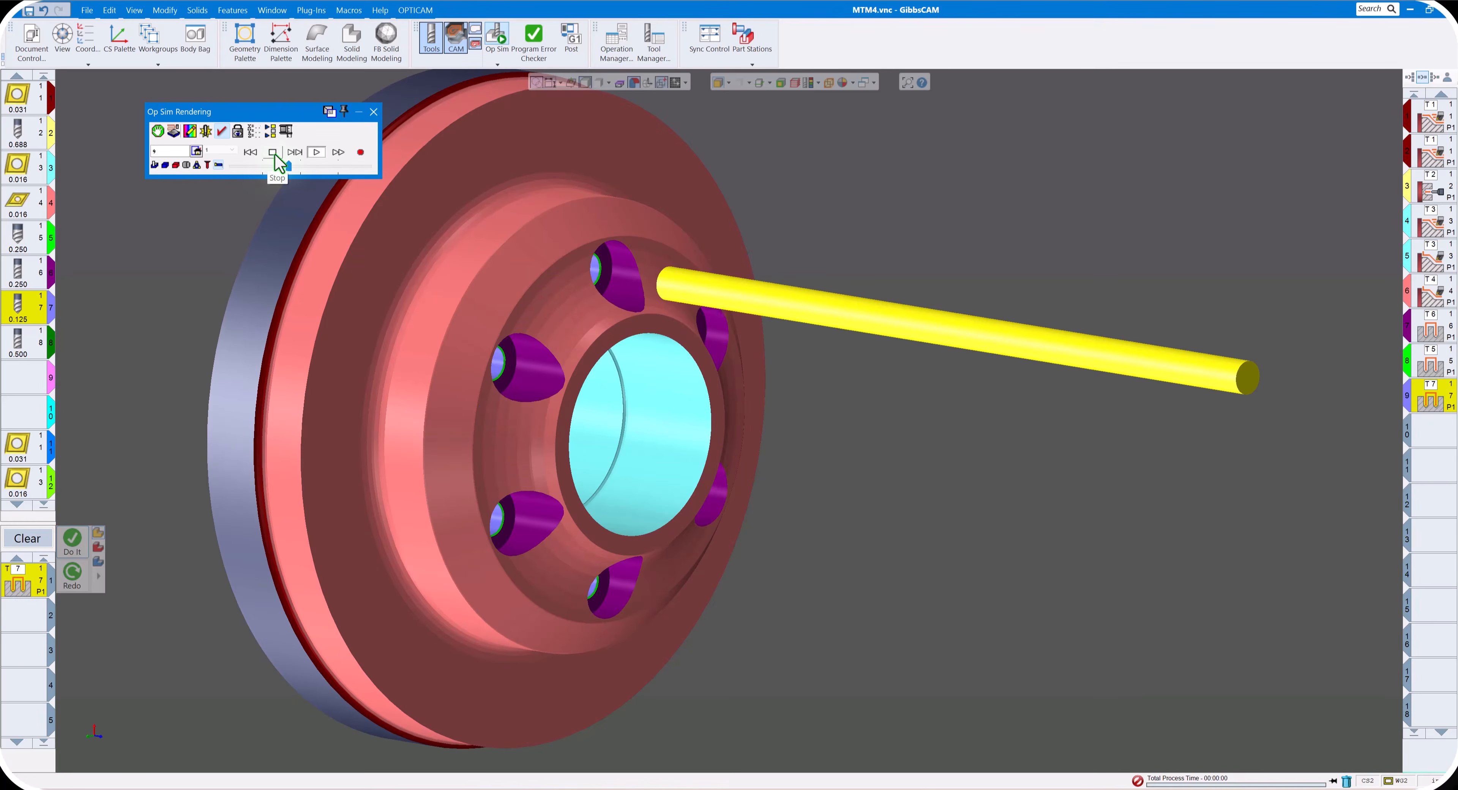
{"action": "left_click", "coordinate": [273, 153]}
{"action": "middle_click_drag", "start_coordinate": [730, 268], "coordinate": [608, 297]}
{"action": "scroll", "coordinate": [577, 308], "scroll_direction": "up", "scroll_amount": 4}
{"action": "scroll", "coordinate": [646, 293], "scroll_direction": "down", "scroll_amount": 4}
{"action": "scroll", "coordinate": [646, 293], "scroll_direction": "down", "scroll_amount": 4}
{"action": "scroll", "coordinate": [608, 297], "scroll_direction": "up", "scroll_amount": 3}
{"action": "scroll", "coordinate": [600, 300], "scroll_direction": "up", "scroll_amount": 2}
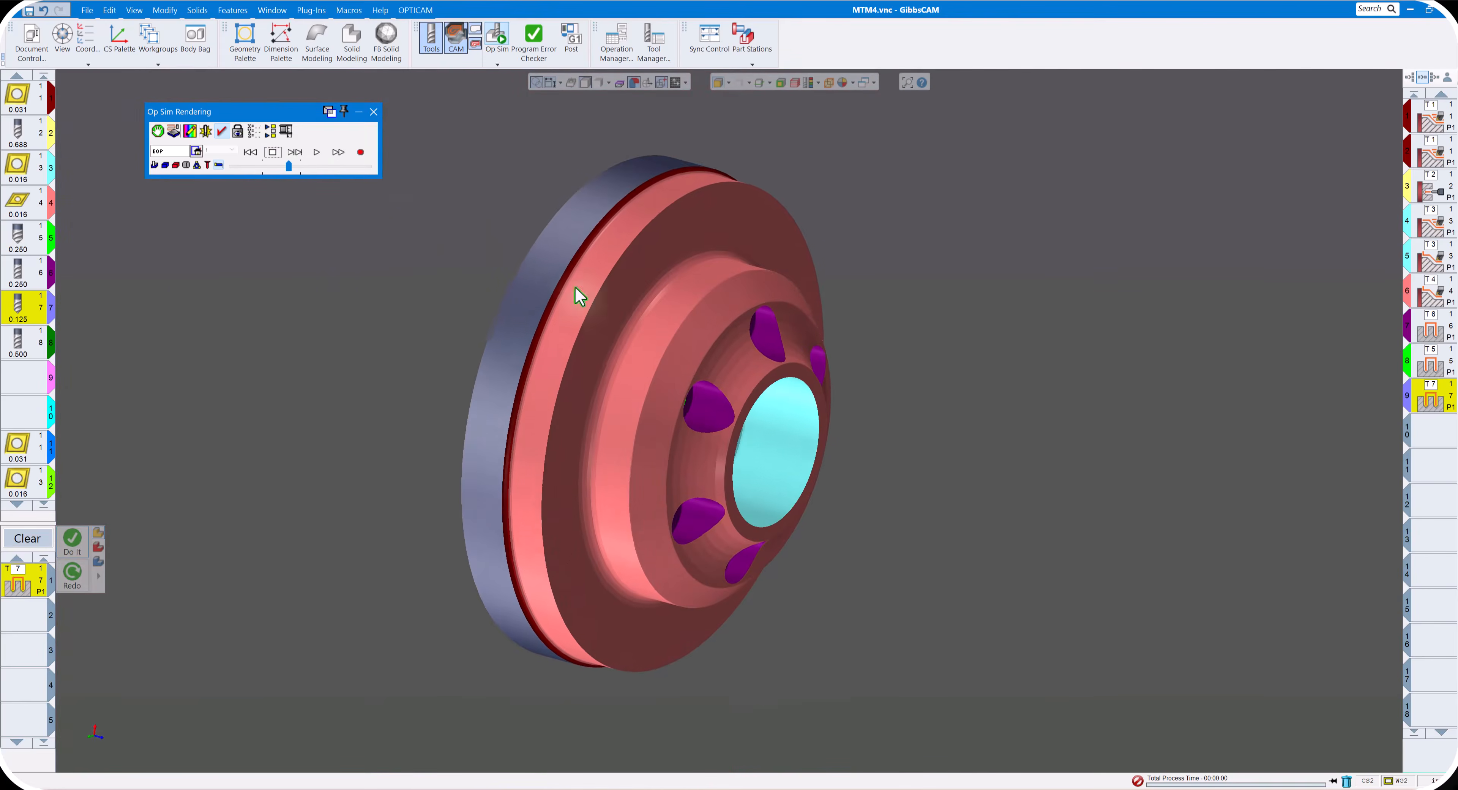
{"action": "left_click", "coordinate": [373, 112]}
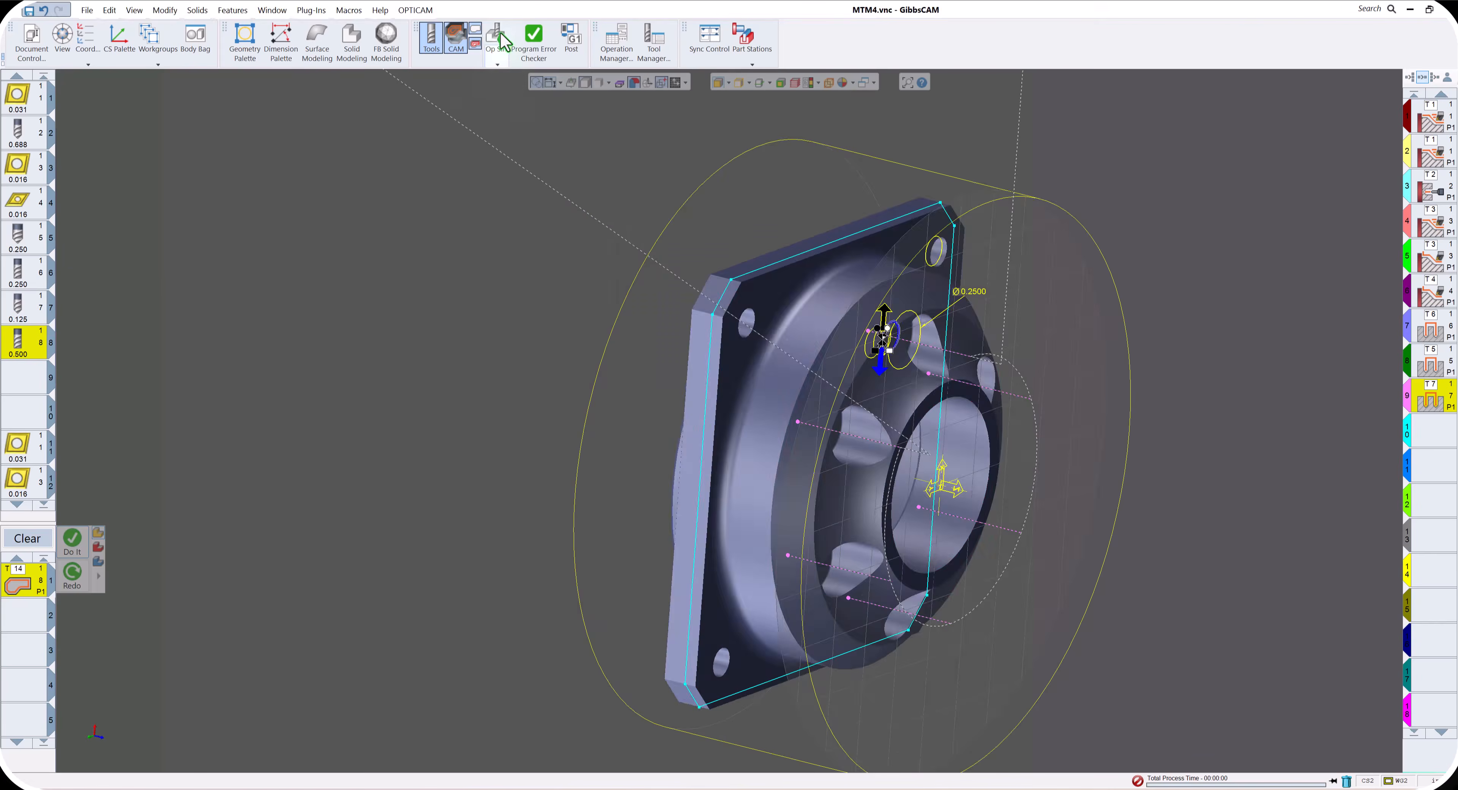
- Check the machined stock around the counterbored holes in Op Sim, and clear the tool 8 process from the process list
{"action": "left_click", "coordinate": [499, 39]}
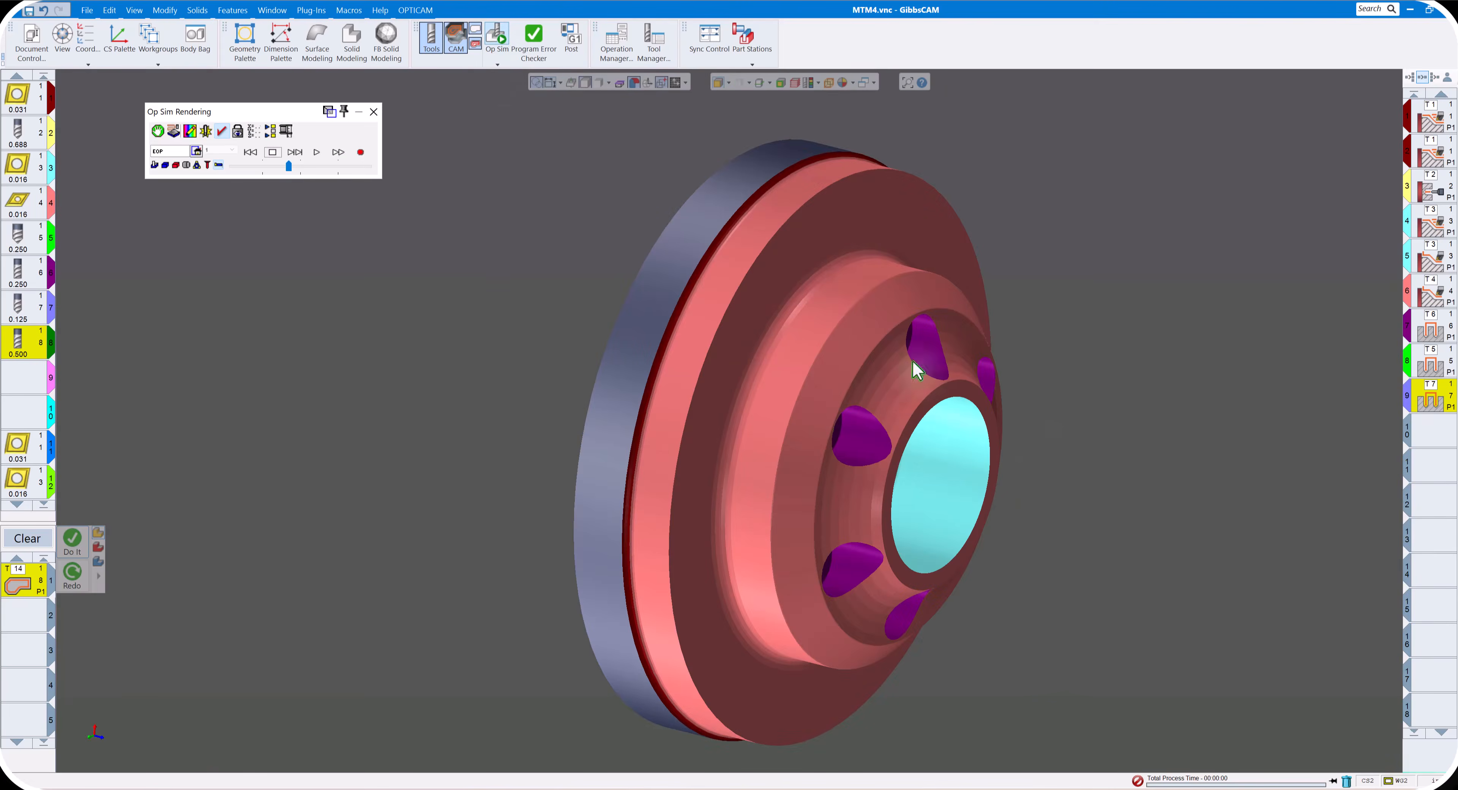
{"action": "left_click", "coordinate": [497, 36]}
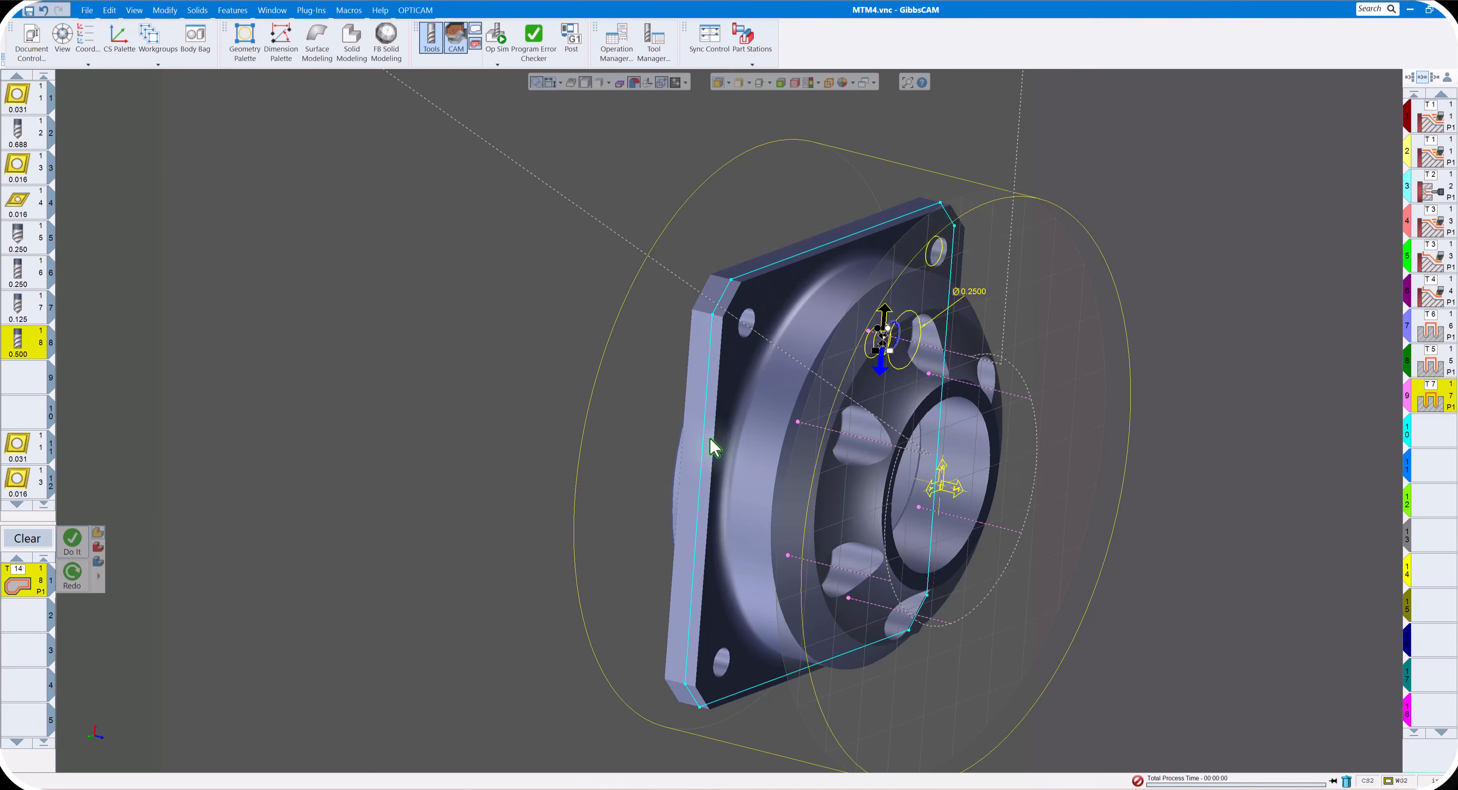
{"action": "middle_click_drag", "start_coordinate": [835, 378], "coordinate": [853, 288]}
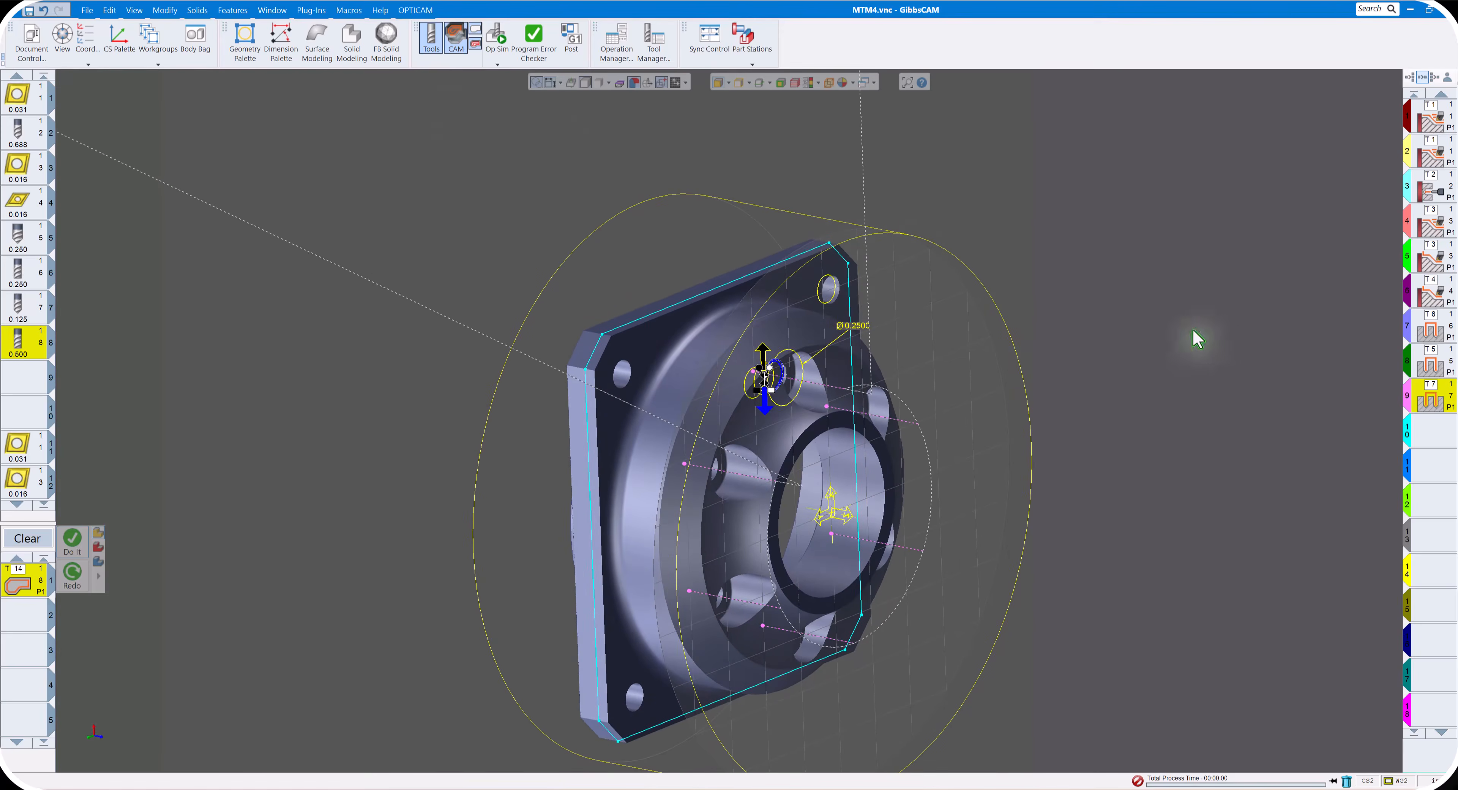
{"action": "left_click", "coordinate": [25, 541]}
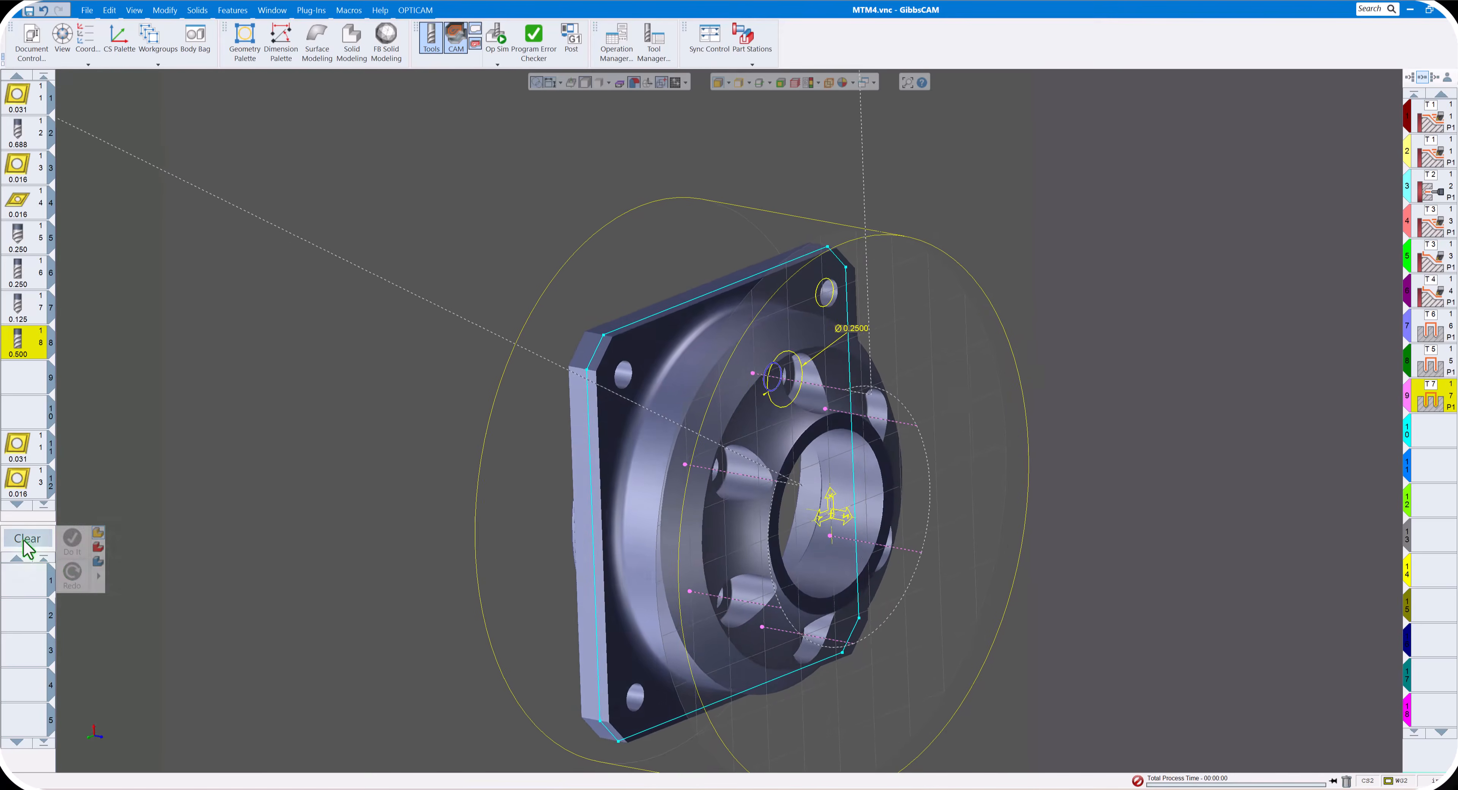
- Create a milling Holes process with the 0.25 spot drill, tool 5, using entry clearance -0.5, surface Z -0.547 and spot diameter 0.135
{"action": "scroll", "coordinate": [113, 547], "scroll_direction": "down", "scroll_amount": 2}
{"action": "double_click", "coordinate": [26, 589]}
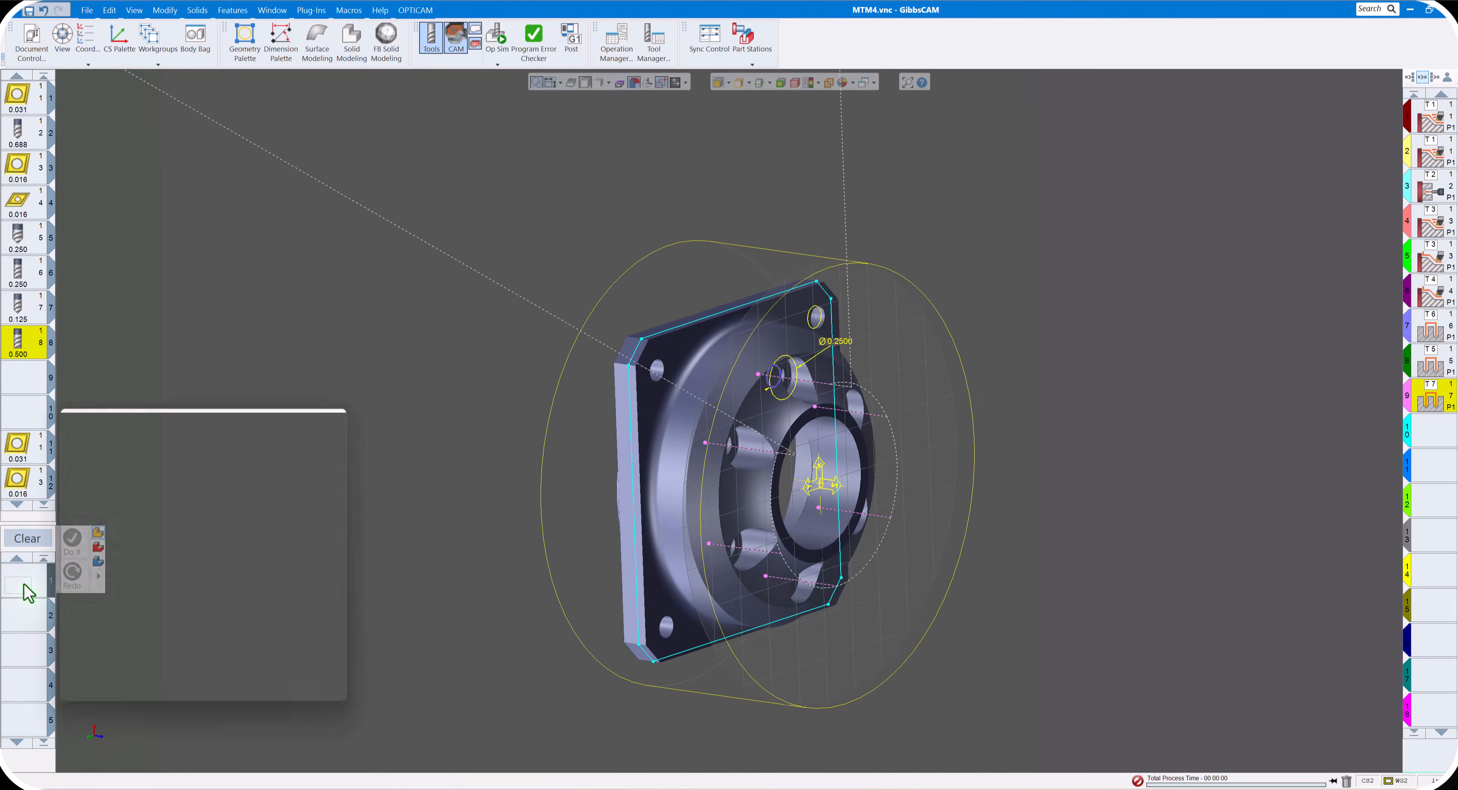
{"action": "left_click", "coordinate": [90, 475]}
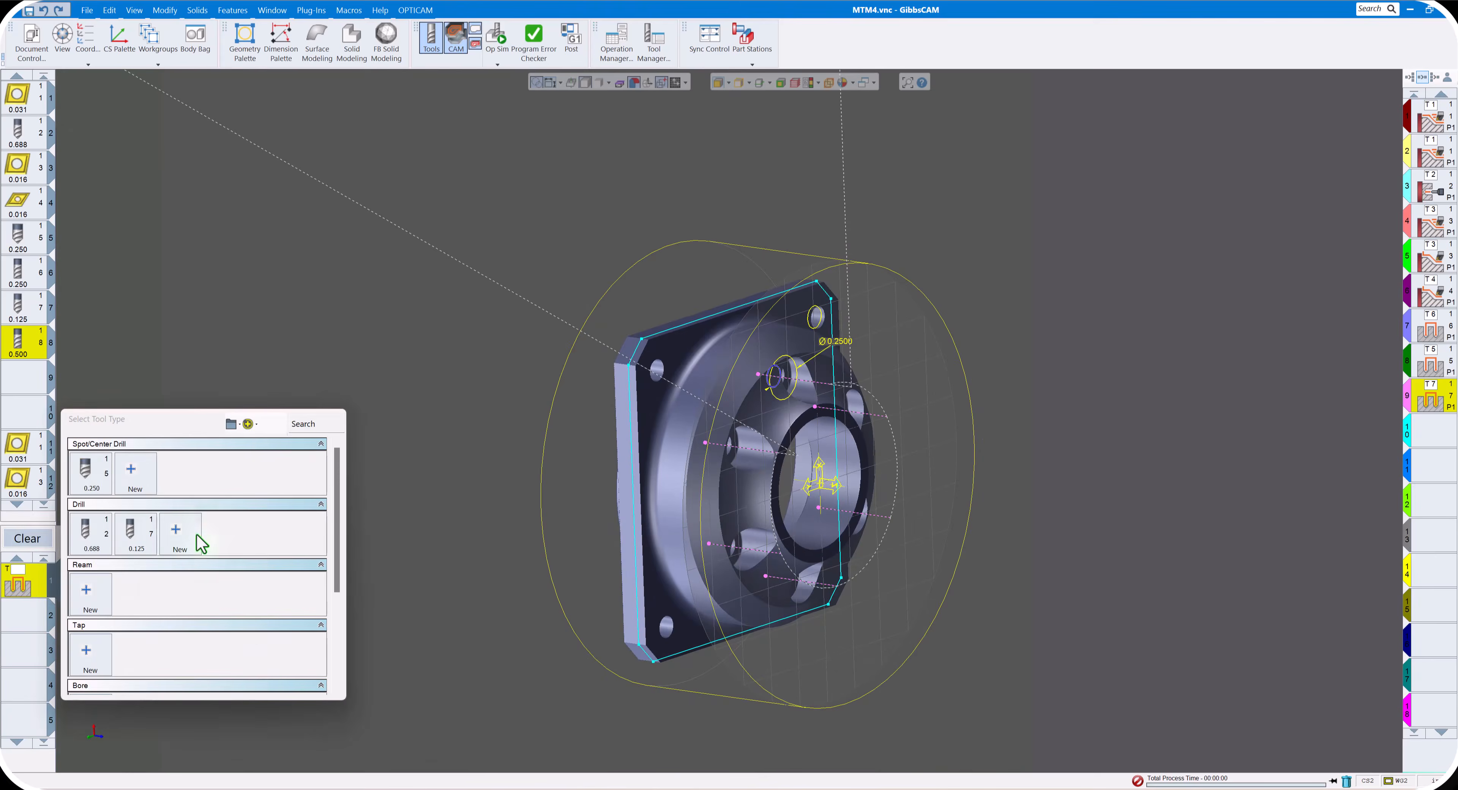
{"action": "mouse_move", "coordinate": [95, 487]}
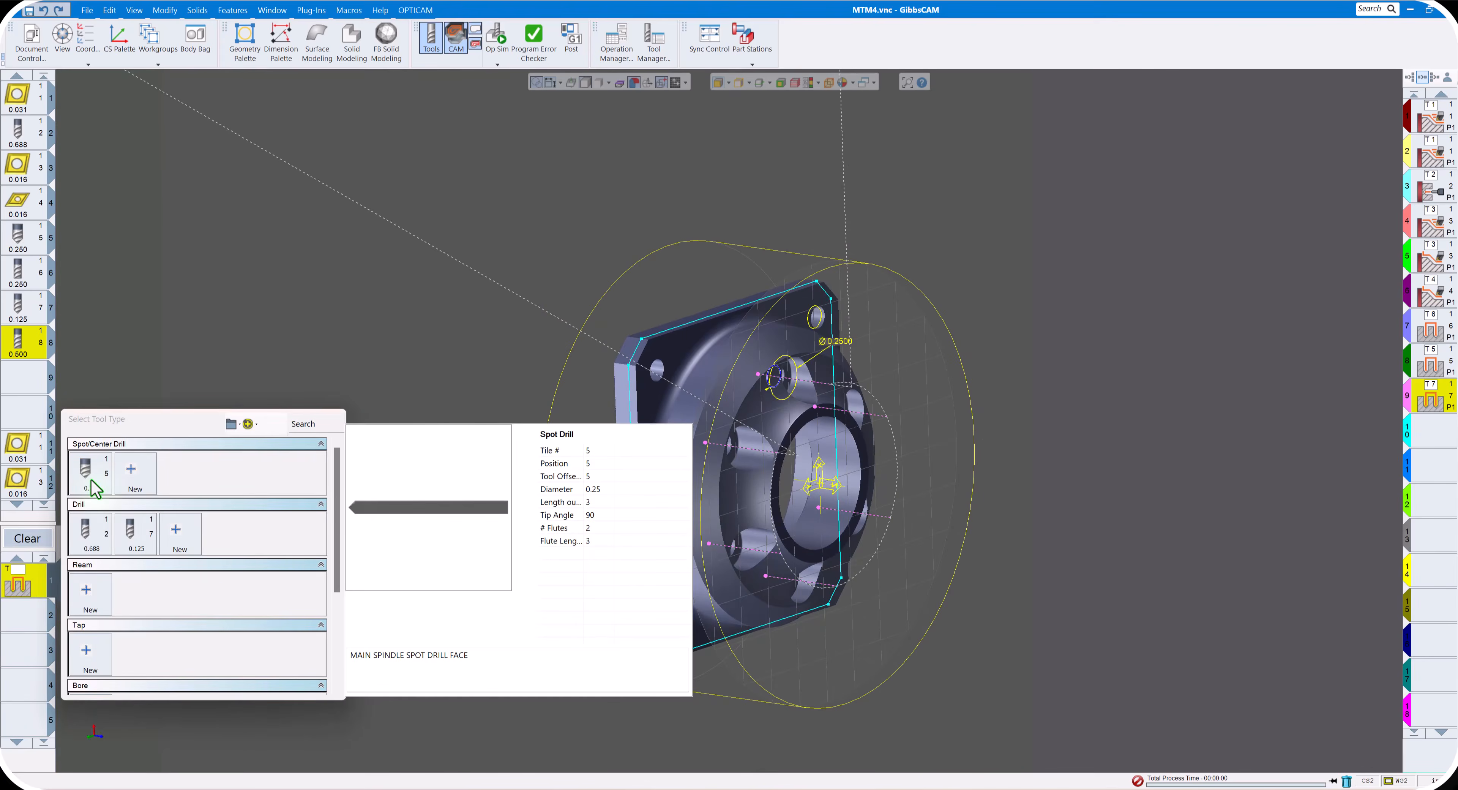
{"action": "left_click", "coordinate": [93, 484]}
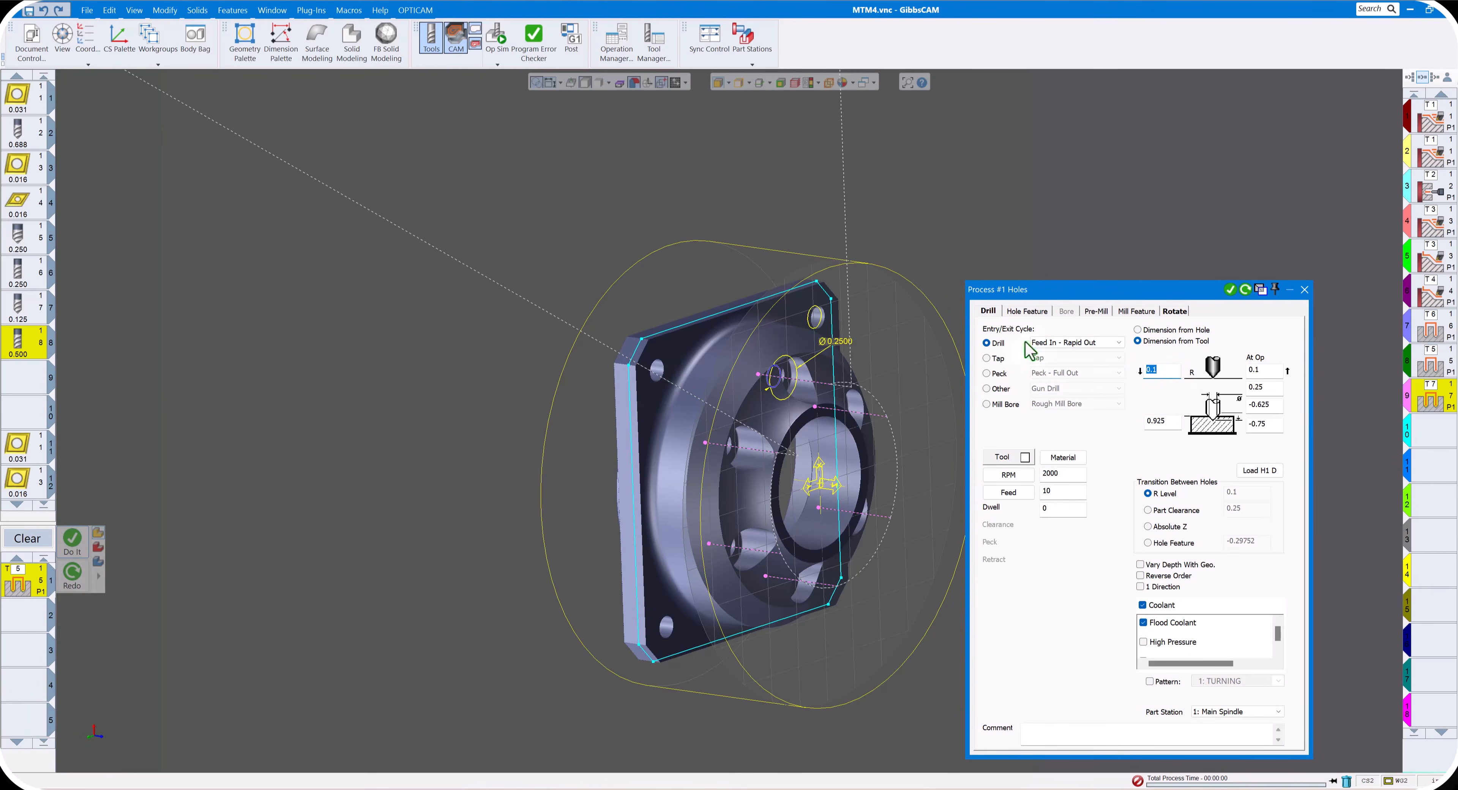
{"action": "left_click", "coordinate": [677, 348]}
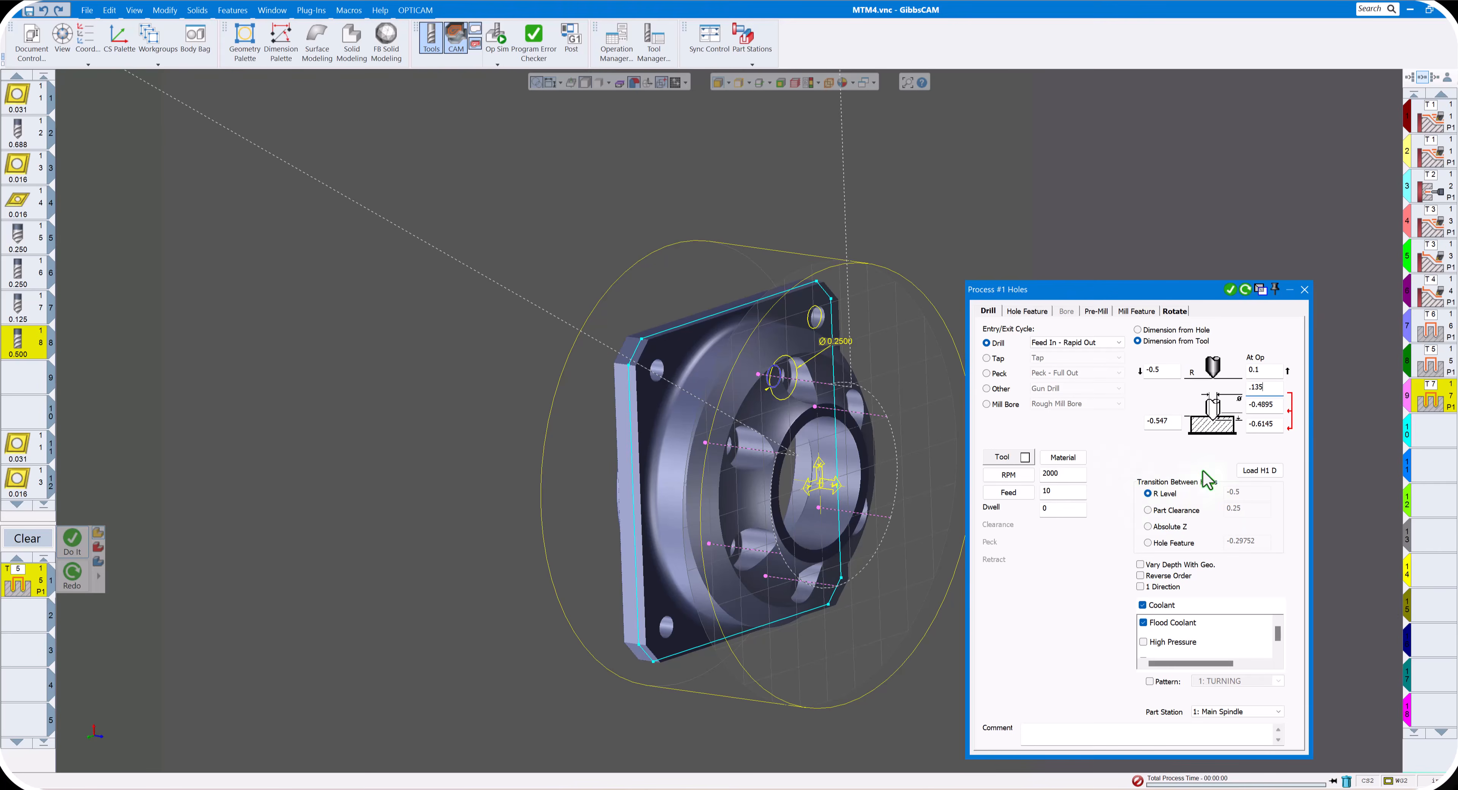
{"action": "middle_click_drag", "start_coordinate": [961, 452], "coordinate": [899, 443]}
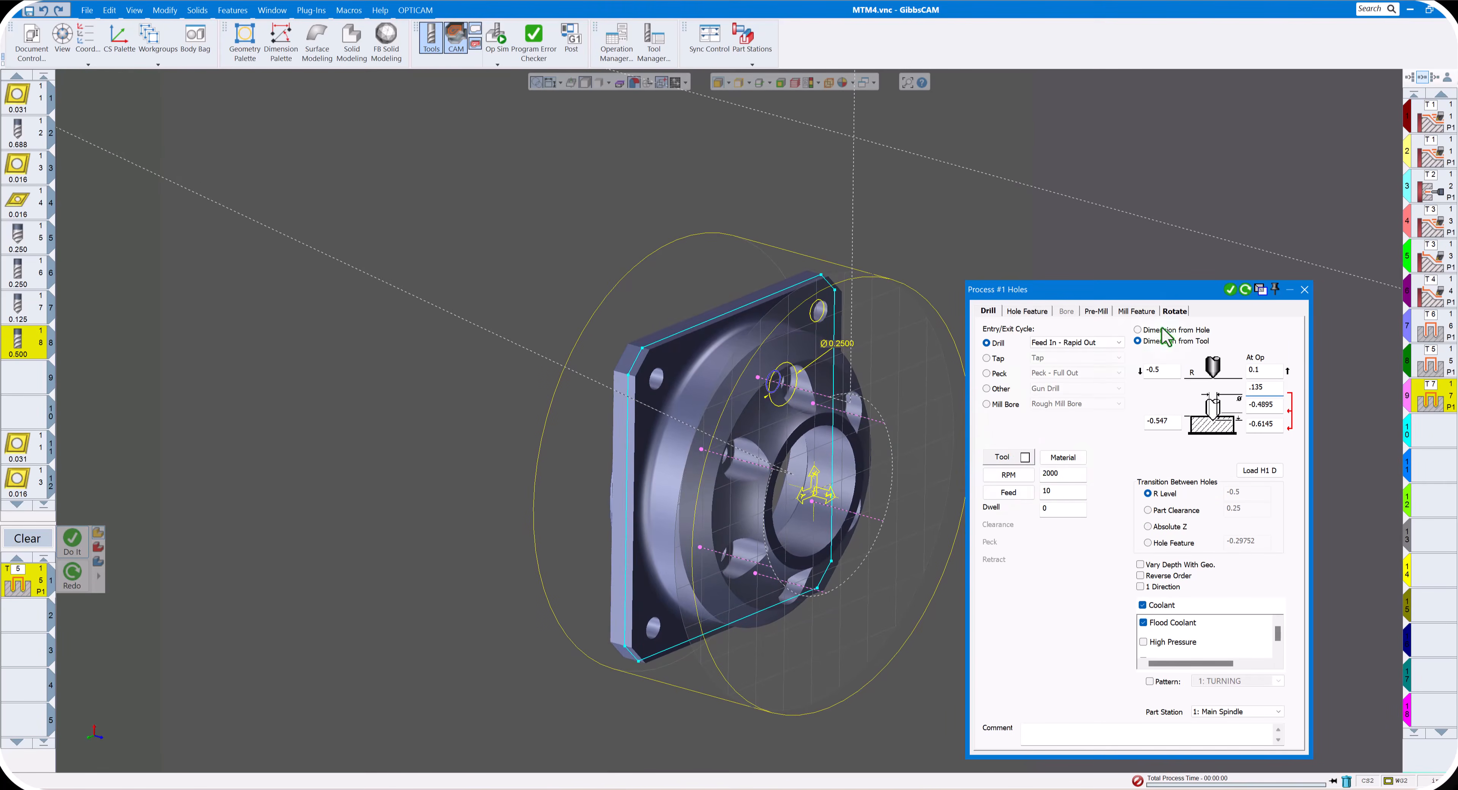
- Generate the flange corner-hole spot drilling with 3 duplicates at C 90, redo it with exit clearance -0.5, and close the process
{"action": "left_click", "coordinate": [1176, 310]}
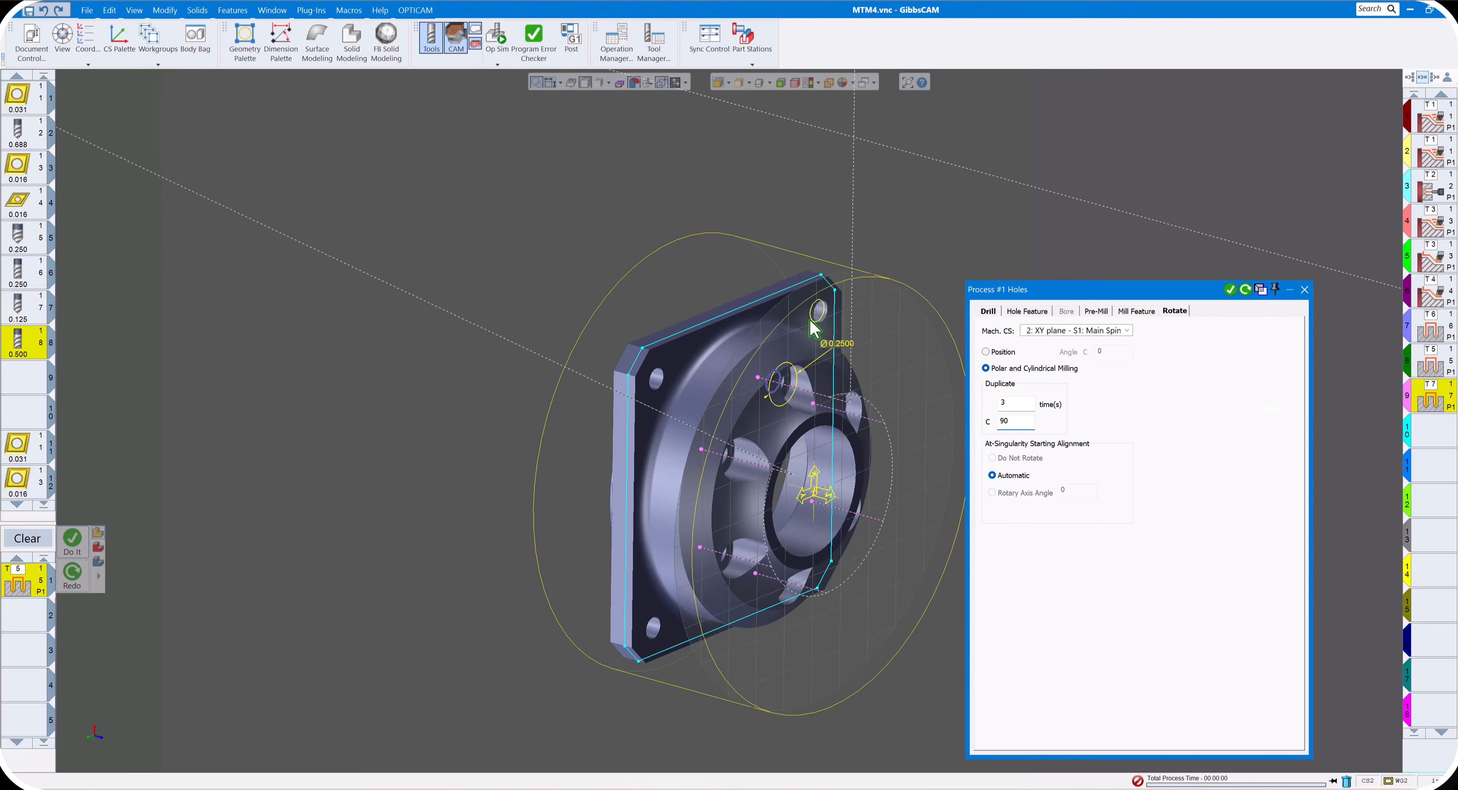
{"action": "left_click", "coordinate": [1230, 291]}
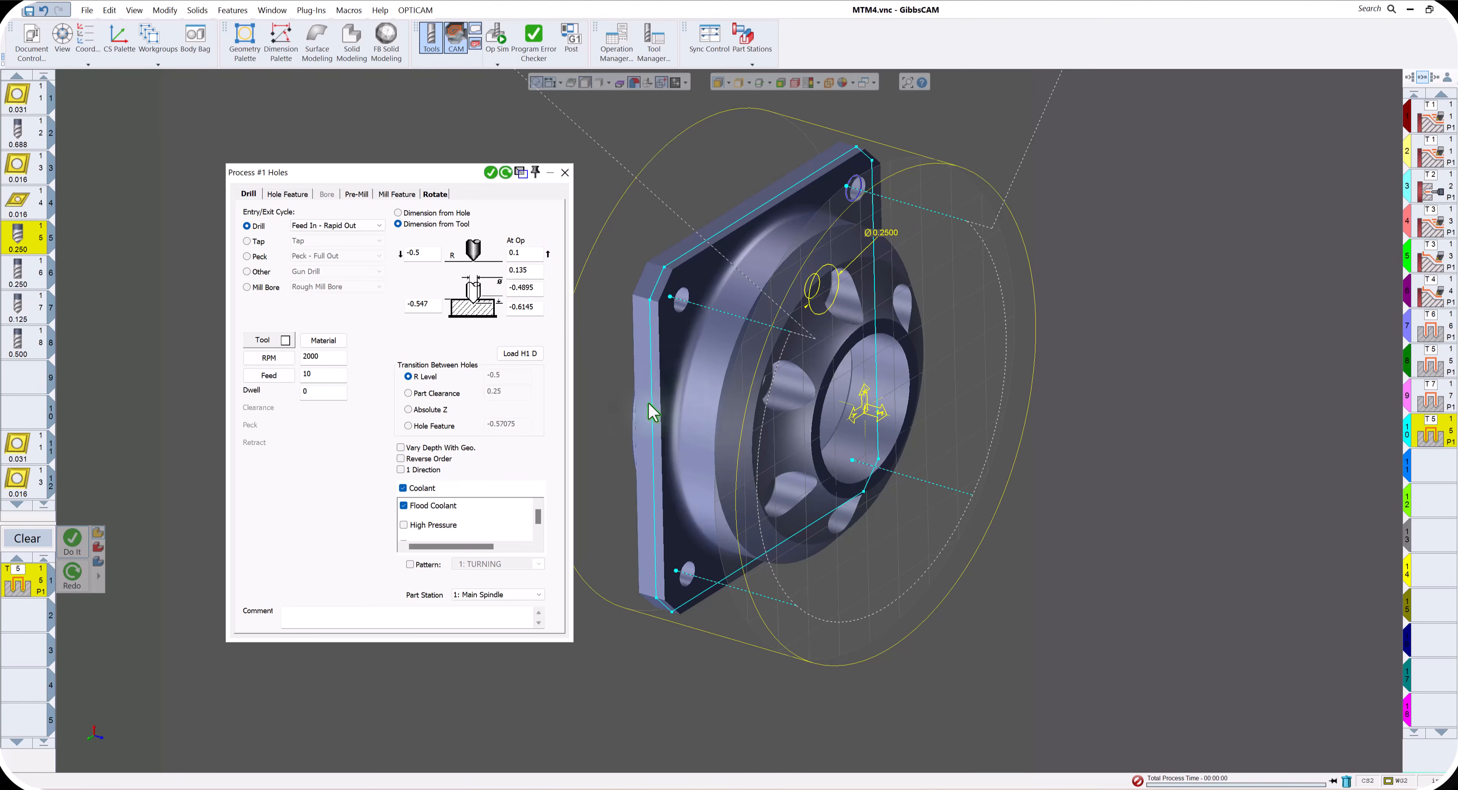
{"action": "left_click_drag", "start_coordinate": [527, 256], "coordinate": [493, 250]}
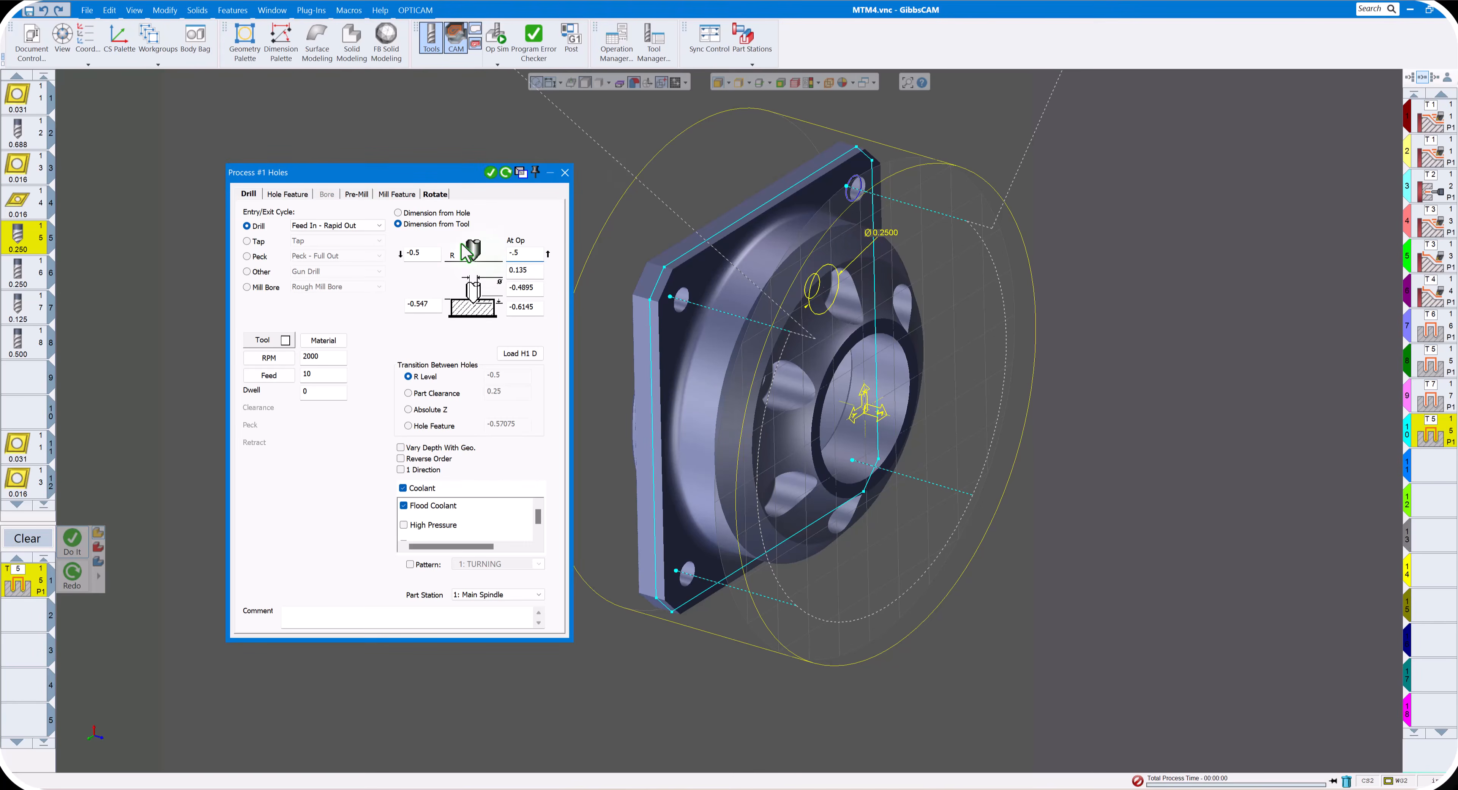
{"action": "left_click", "coordinate": [506, 172]}
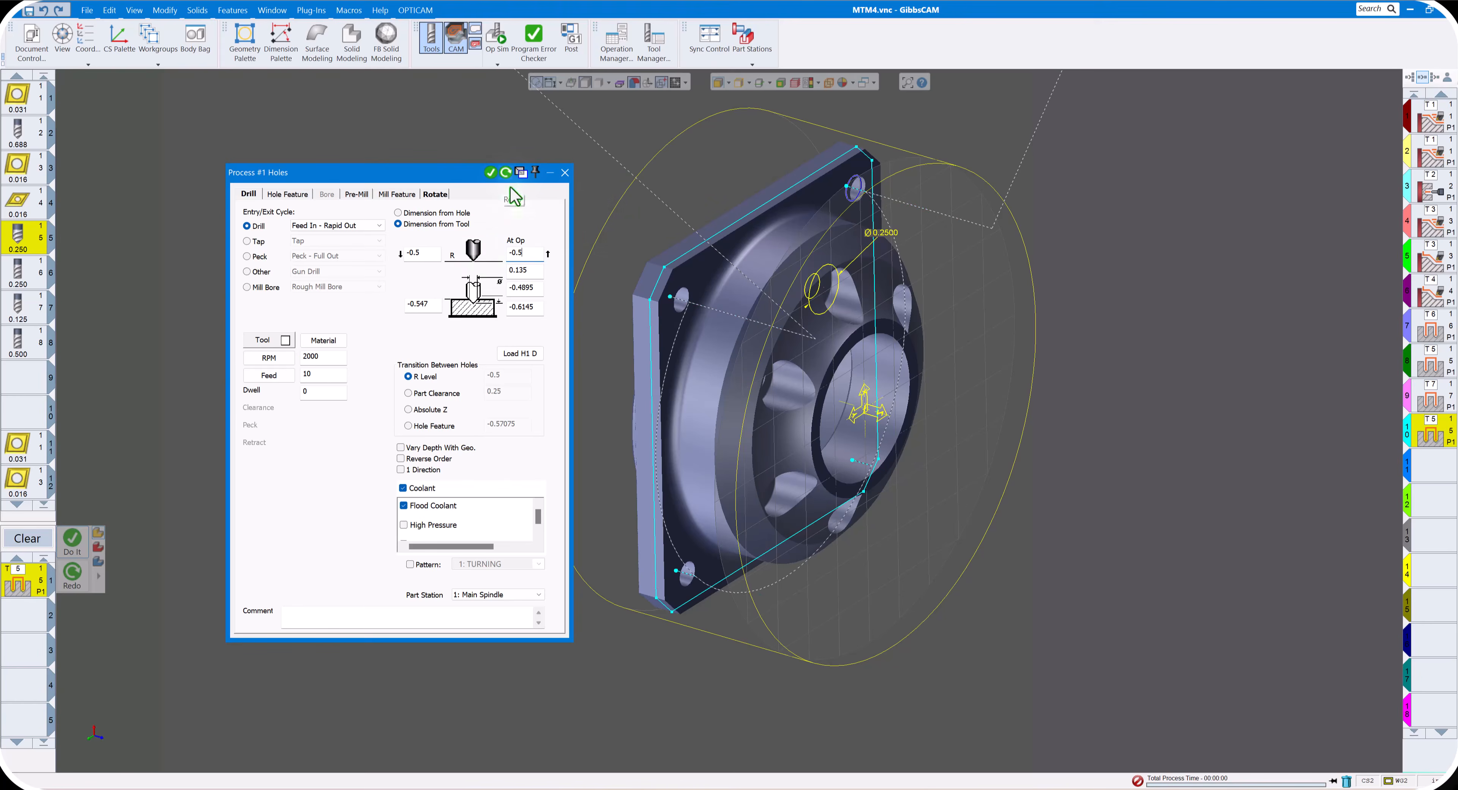
{"action": "left_click", "coordinate": [565, 172]}
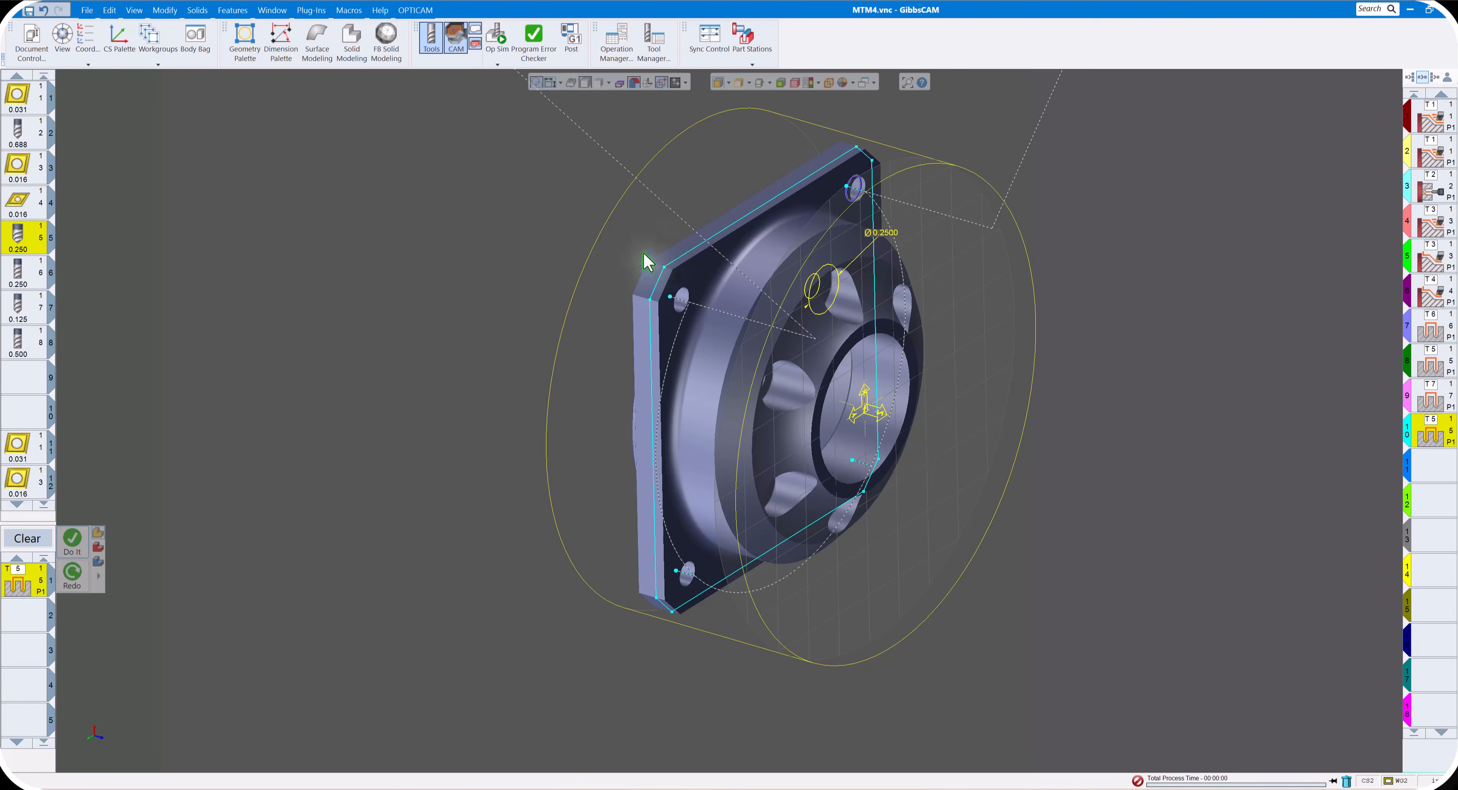
- Simulate the tool 5 spot drilling of the flange's corner holes at an adjusted speed, and close the simulation
{"action": "left_click", "coordinate": [496, 35]}
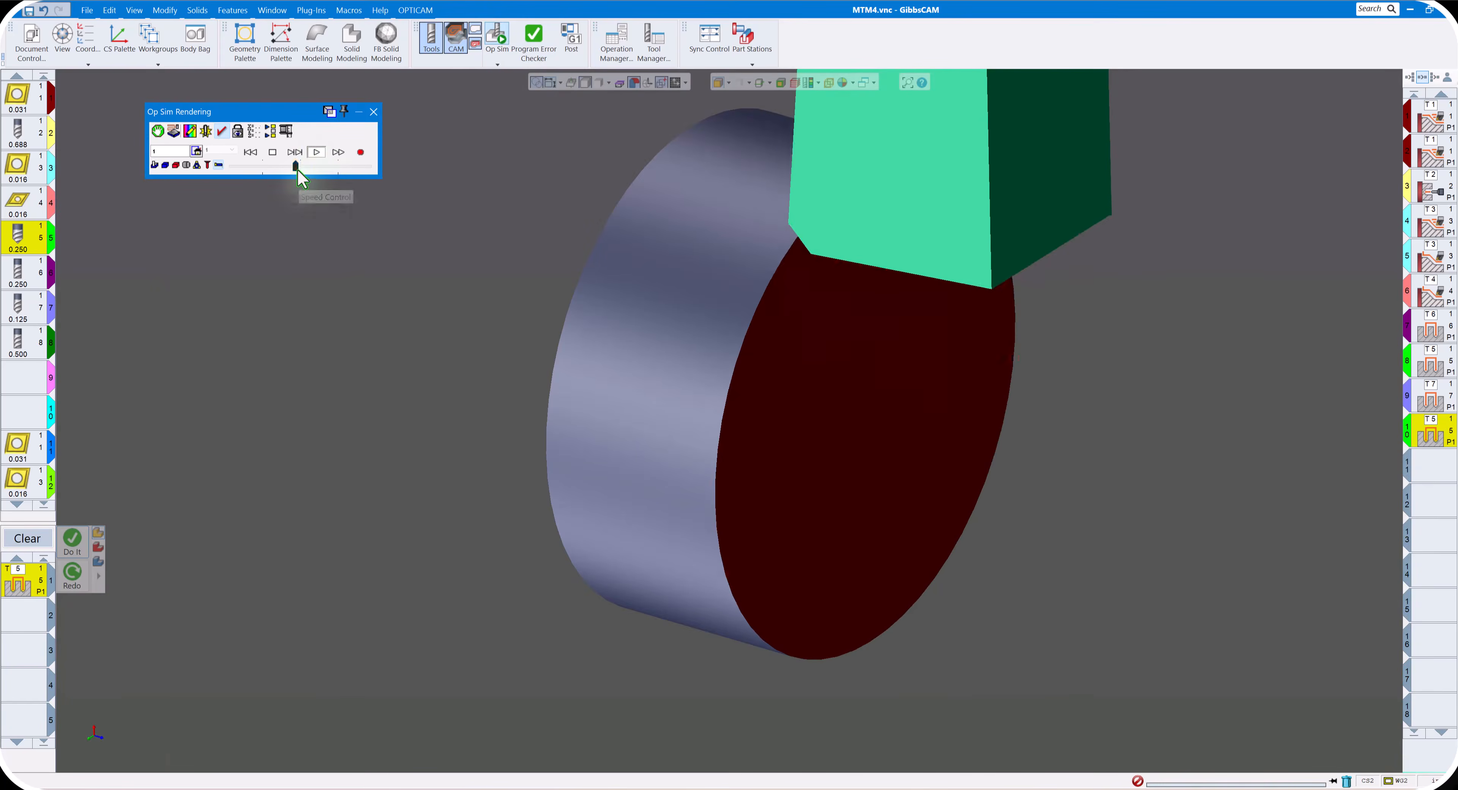
{"action": "left_click_drag", "start_coordinate": [295, 166], "coordinate": [315, 166]}
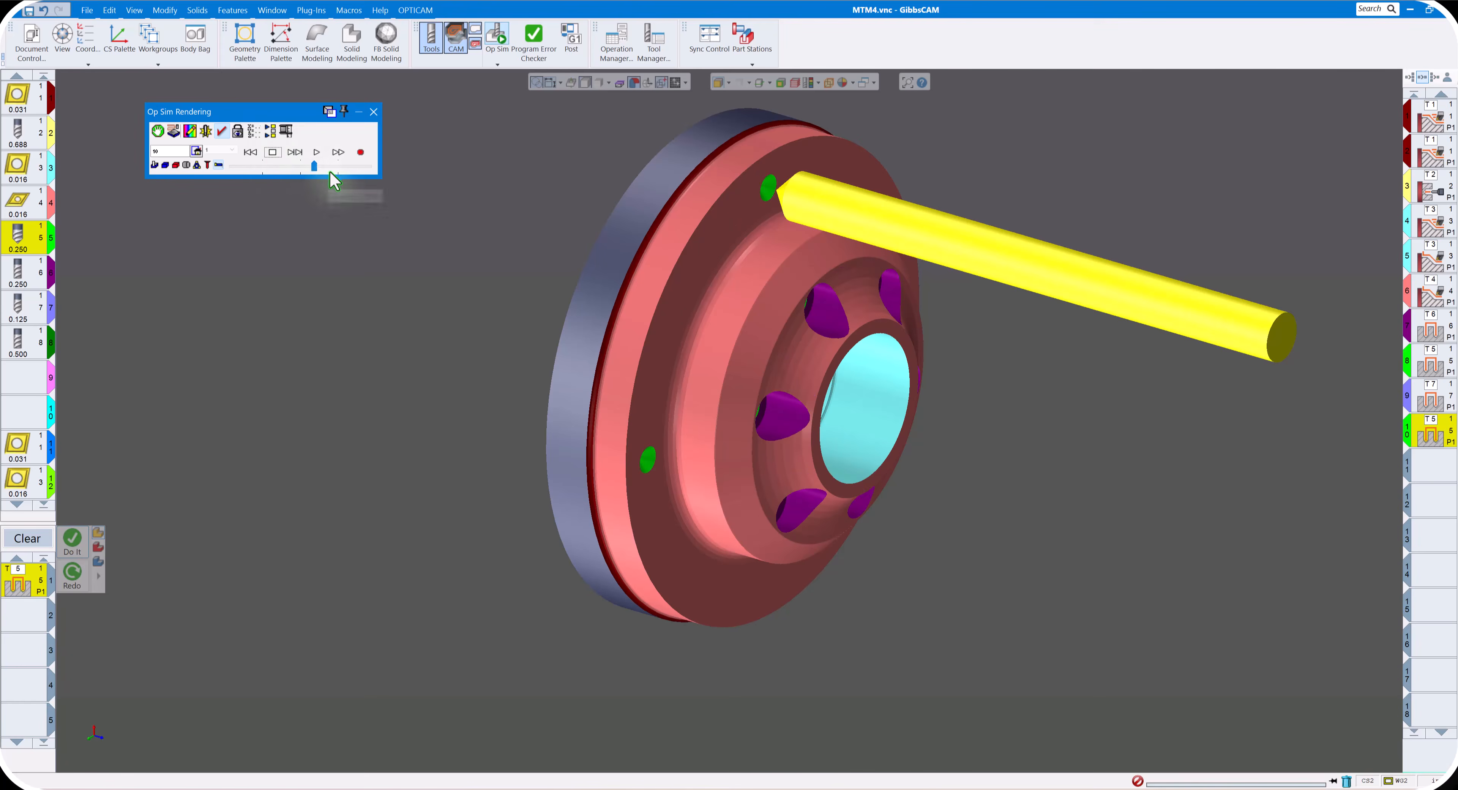
{"action": "left_click_drag", "start_coordinate": [315, 167], "coordinate": [277, 167]}
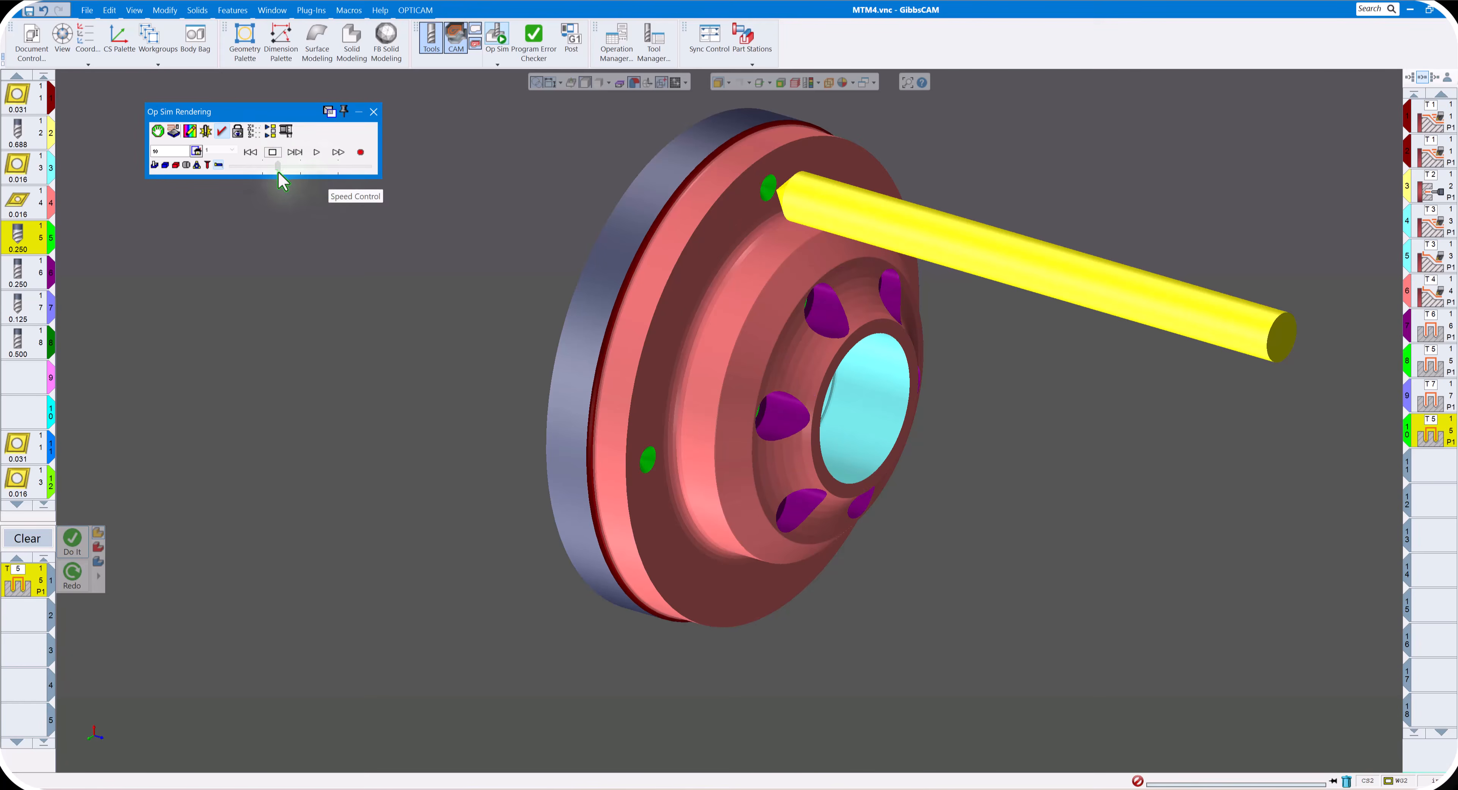
{"action": "left_click", "coordinate": [316, 153]}
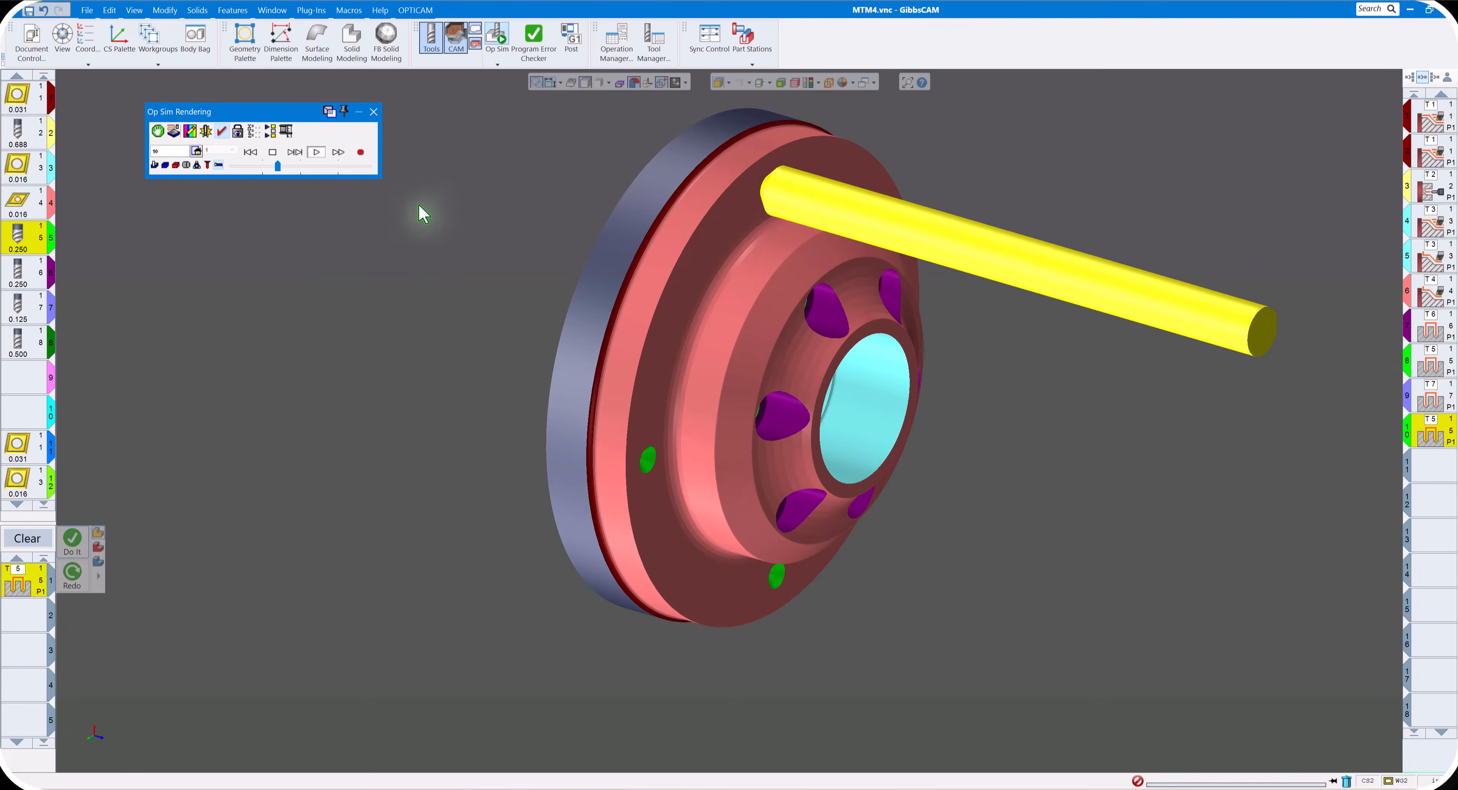
{"action": "left_click", "coordinate": [374, 111]}
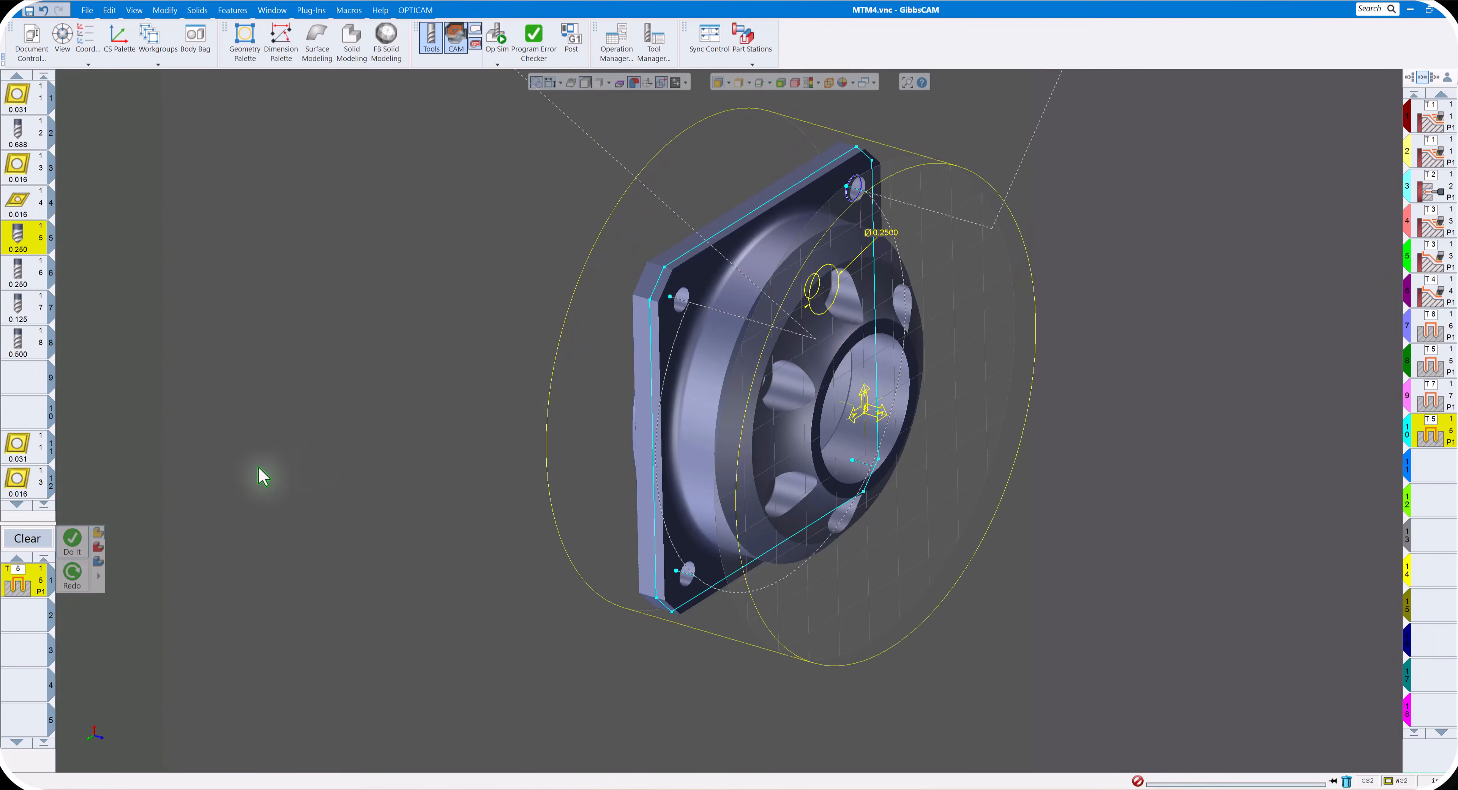
- Switch the Holes process to the 0.125 drill, tool 7, generate the corner-hole drilling with full-diameter depth -0.75, and close the process
{"action": "left_click_drag", "start_coordinate": [35, 320], "coordinate": [29, 585]}
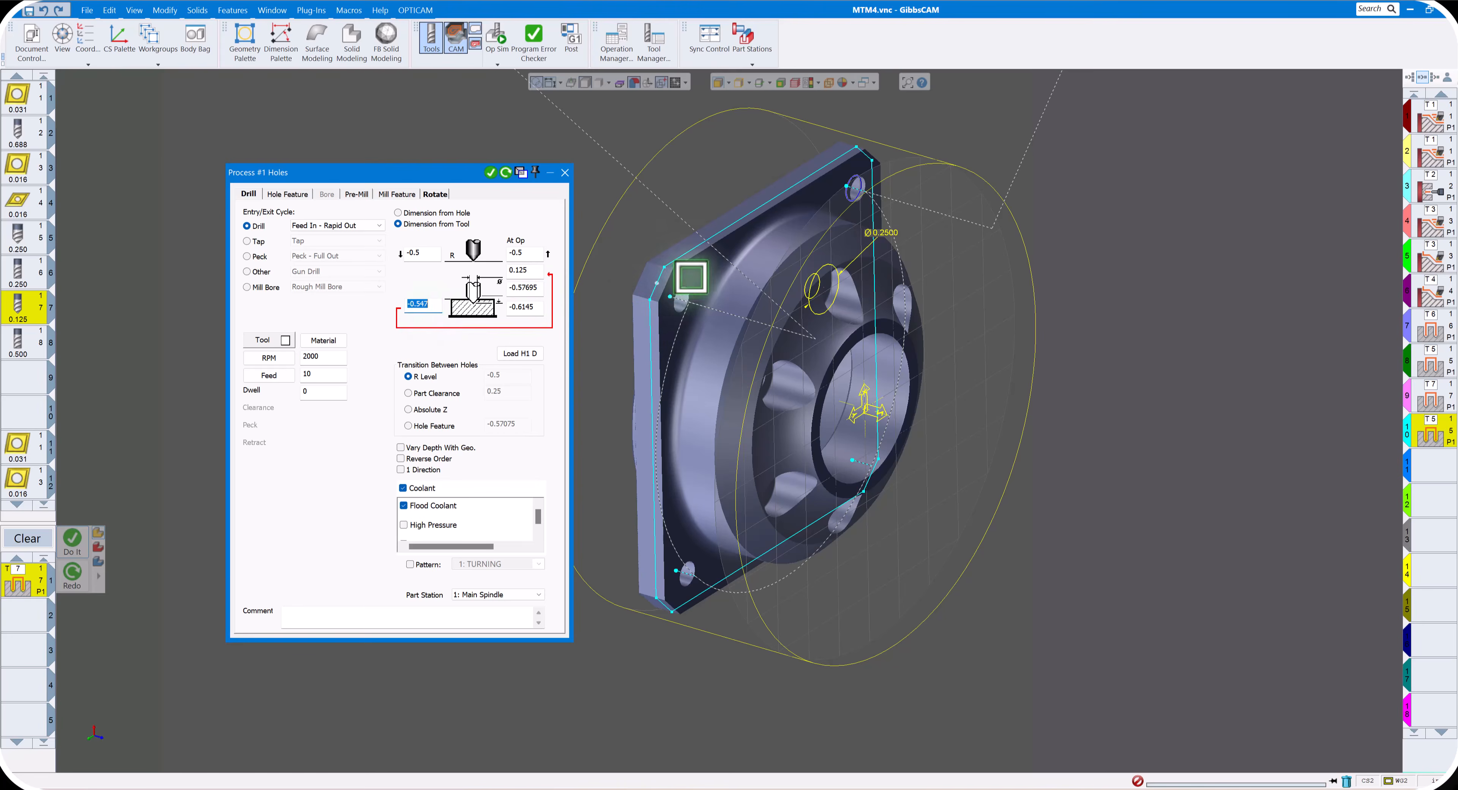
{"action": "left_click", "coordinate": [688, 277], "text": "alt"}
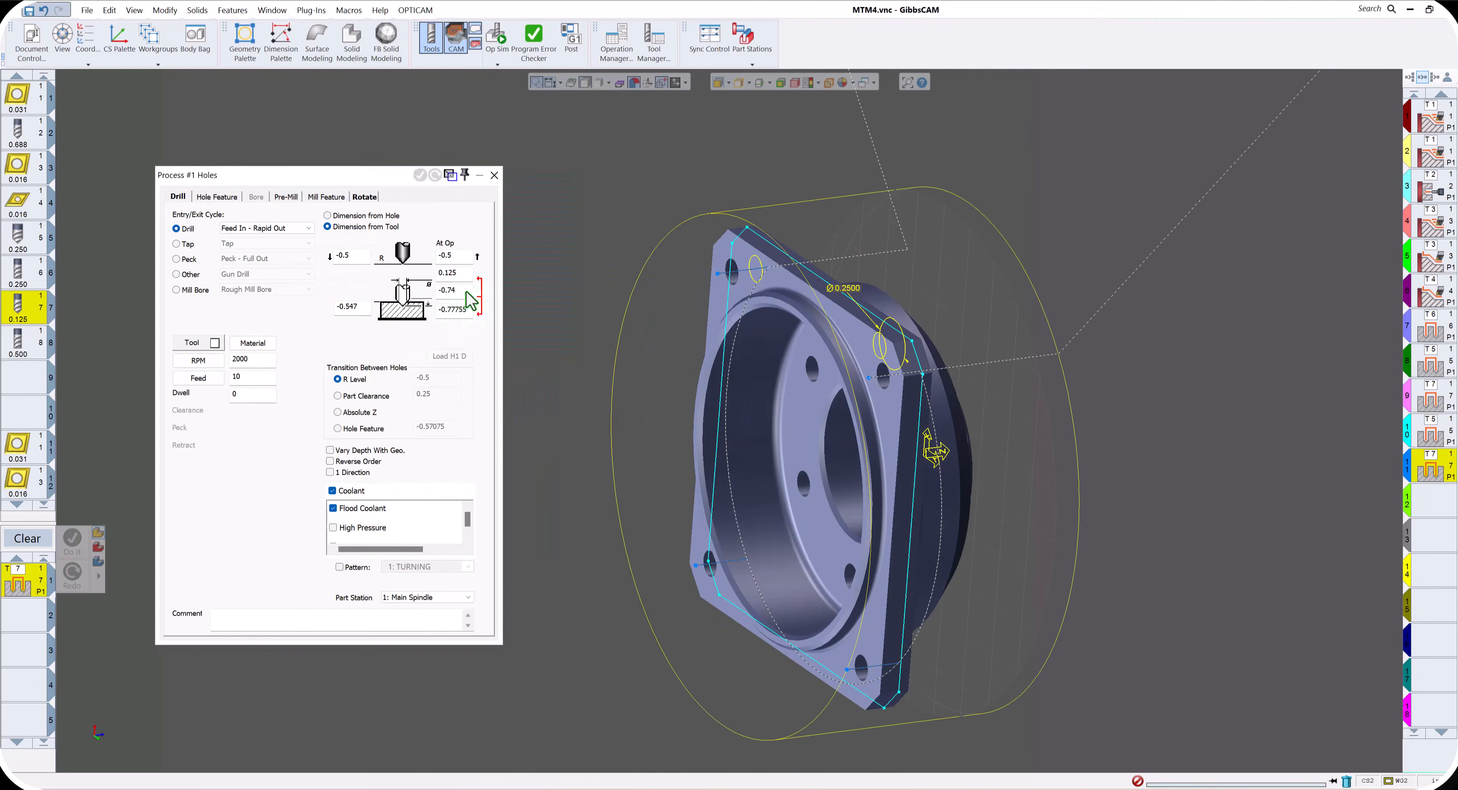
{"action": "left_click", "coordinate": [462, 290]}
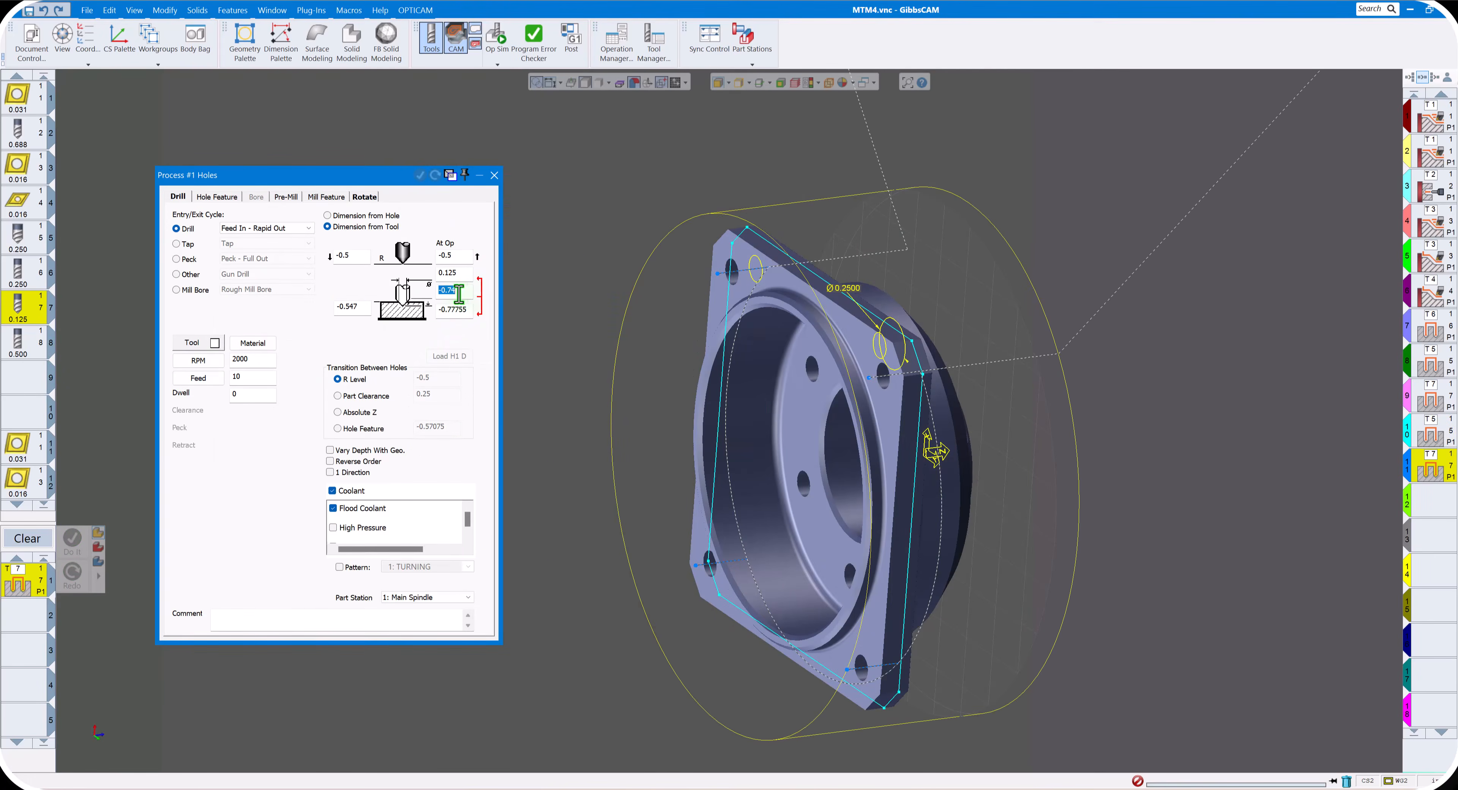
{"action": "type", "text": "-0.7"}
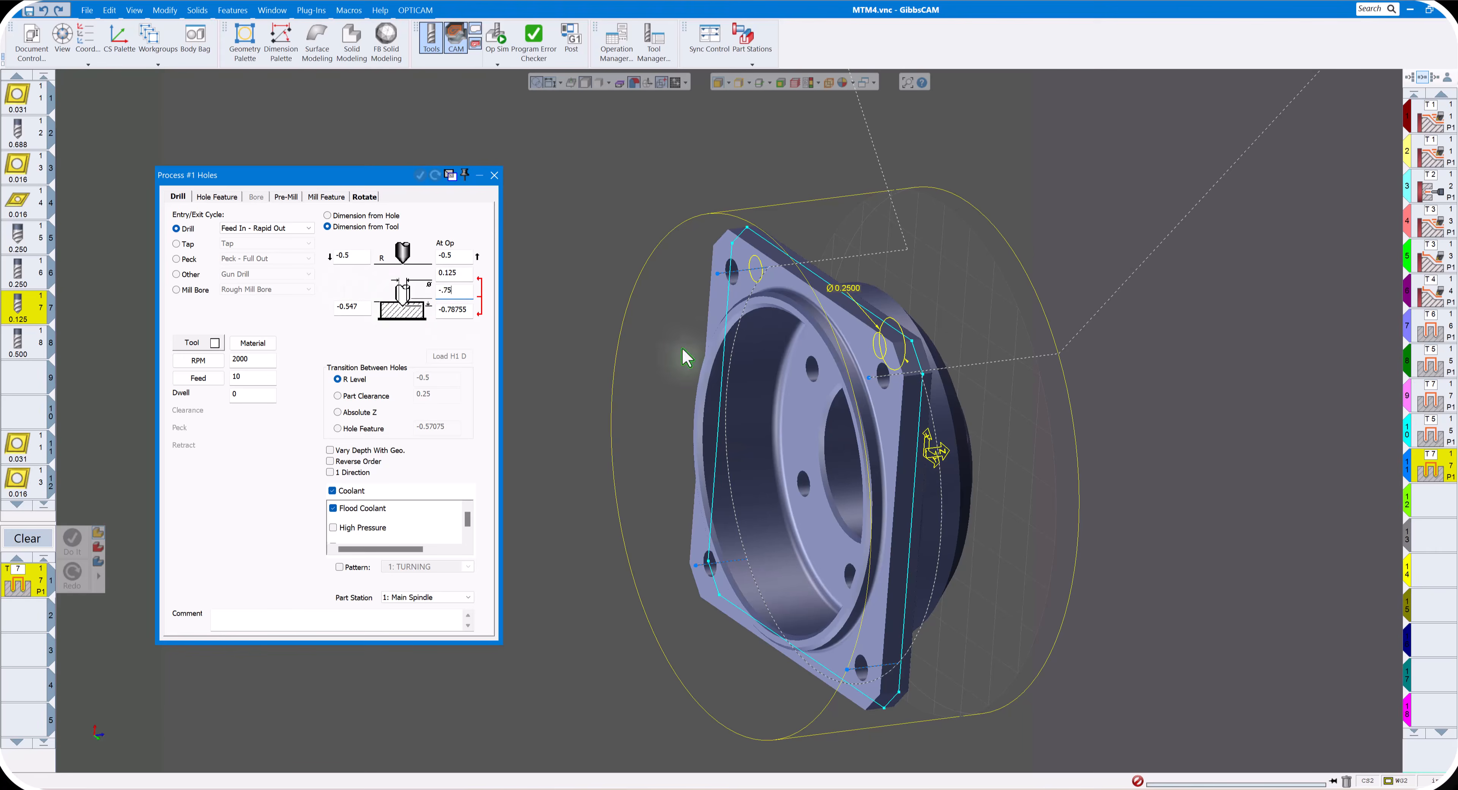
{"action": "middle_click_drag", "start_coordinate": [829, 324], "coordinate": [906, 384]}
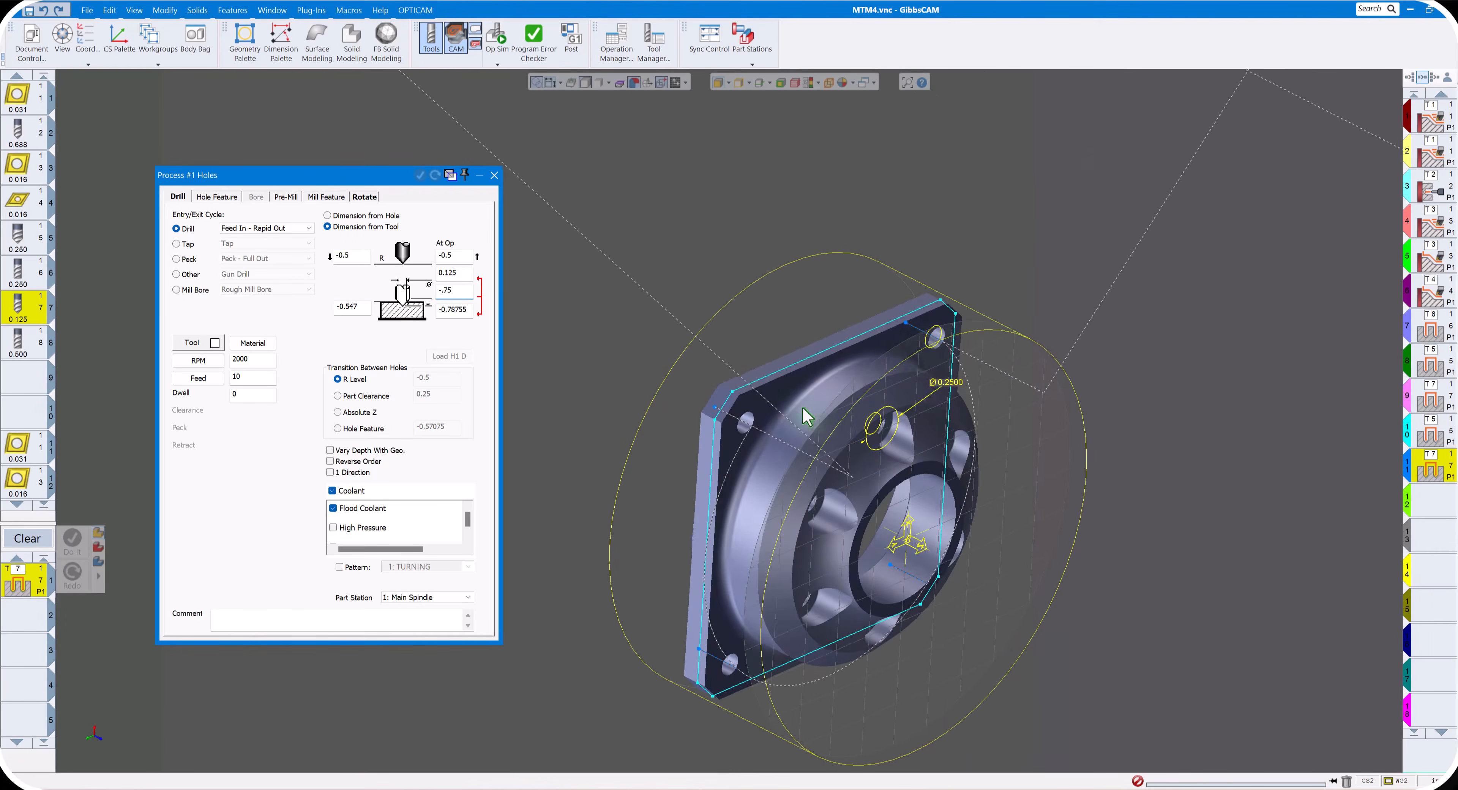
{"action": "left_click", "coordinate": [930, 350]}
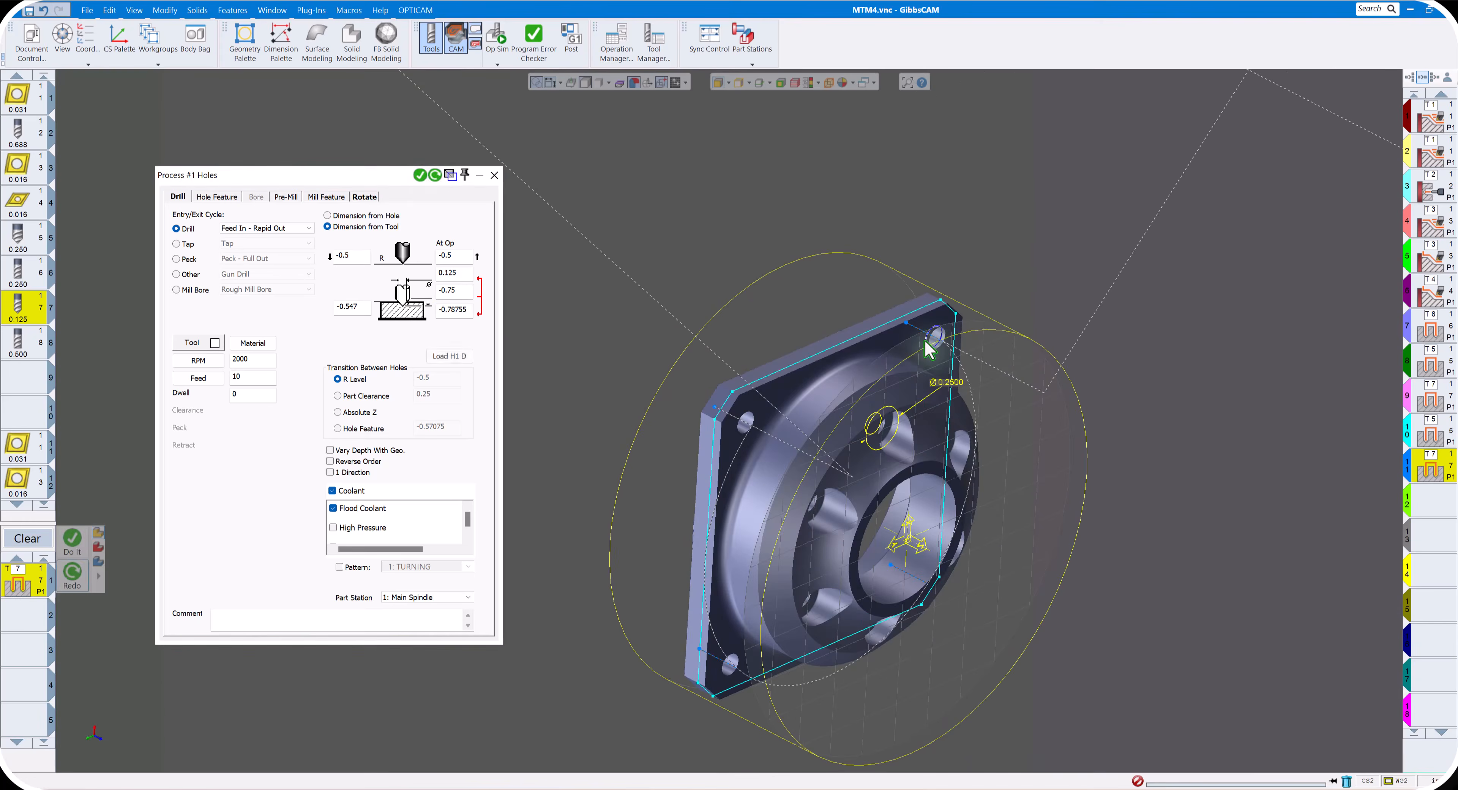
{"action": "left_click", "coordinate": [434, 174]}
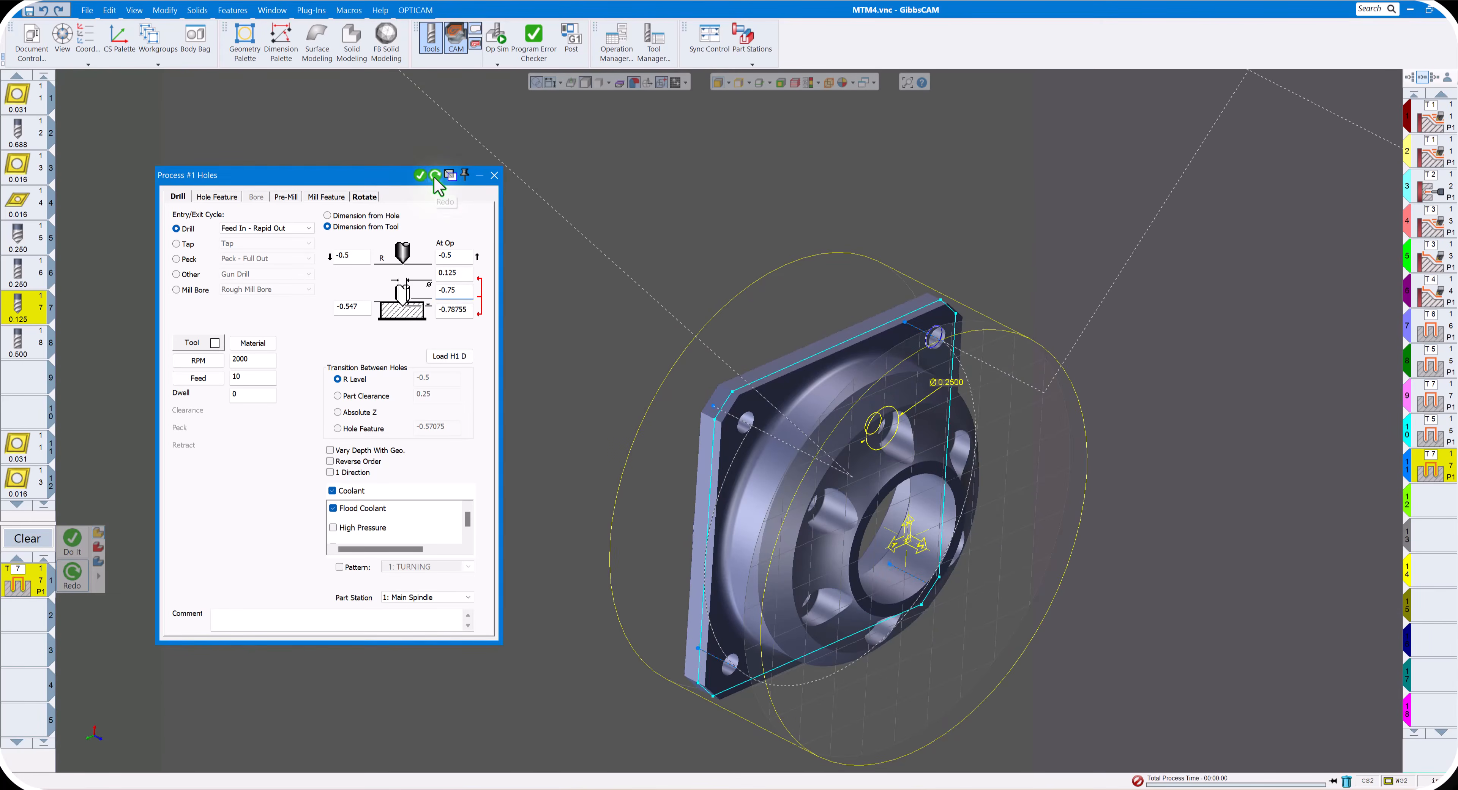
{"action": "scroll", "coordinate": [594, 275], "scroll_direction": "down", "scroll_amount": 2}
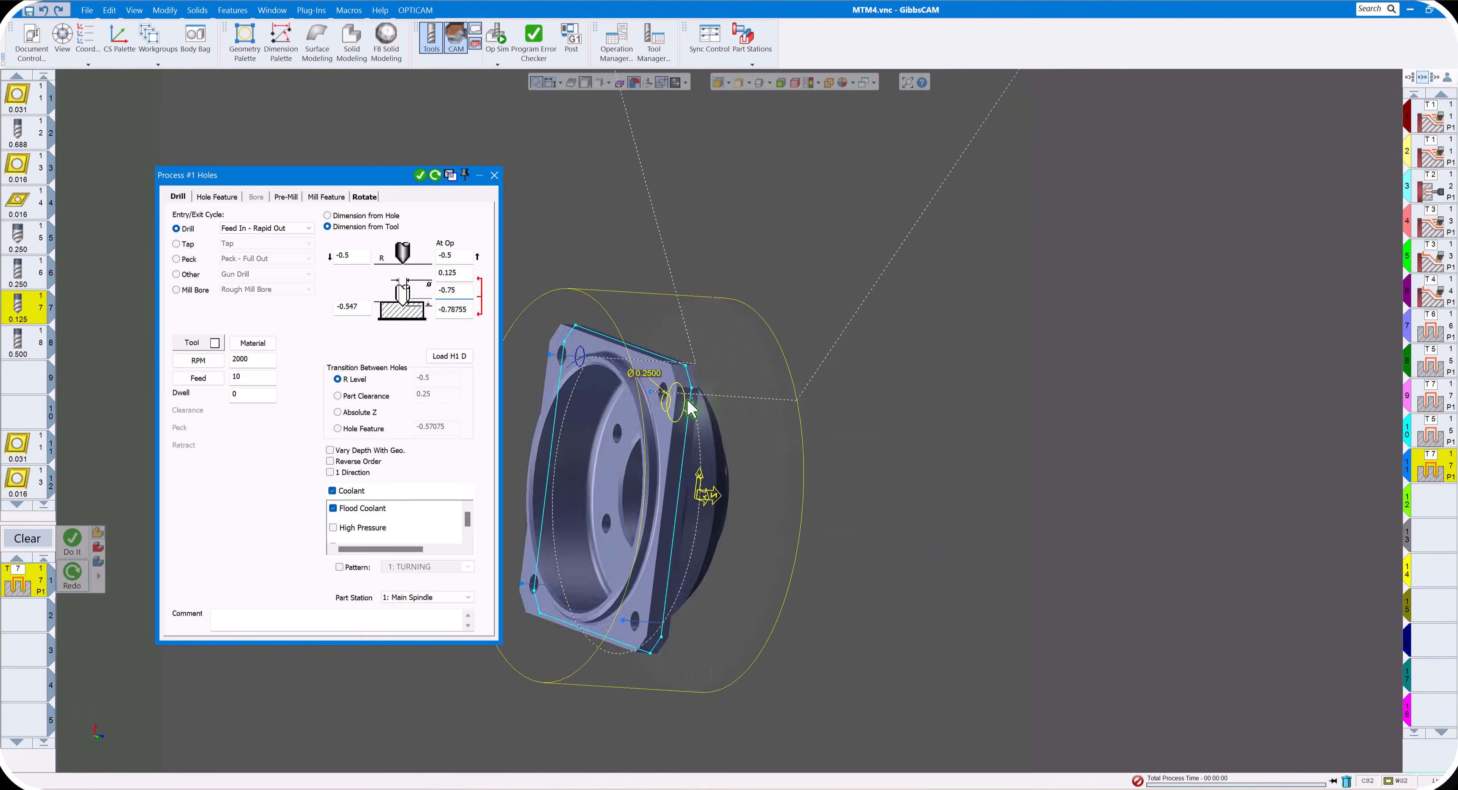
{"action": "left_click", "coordinate": [494, 175]}
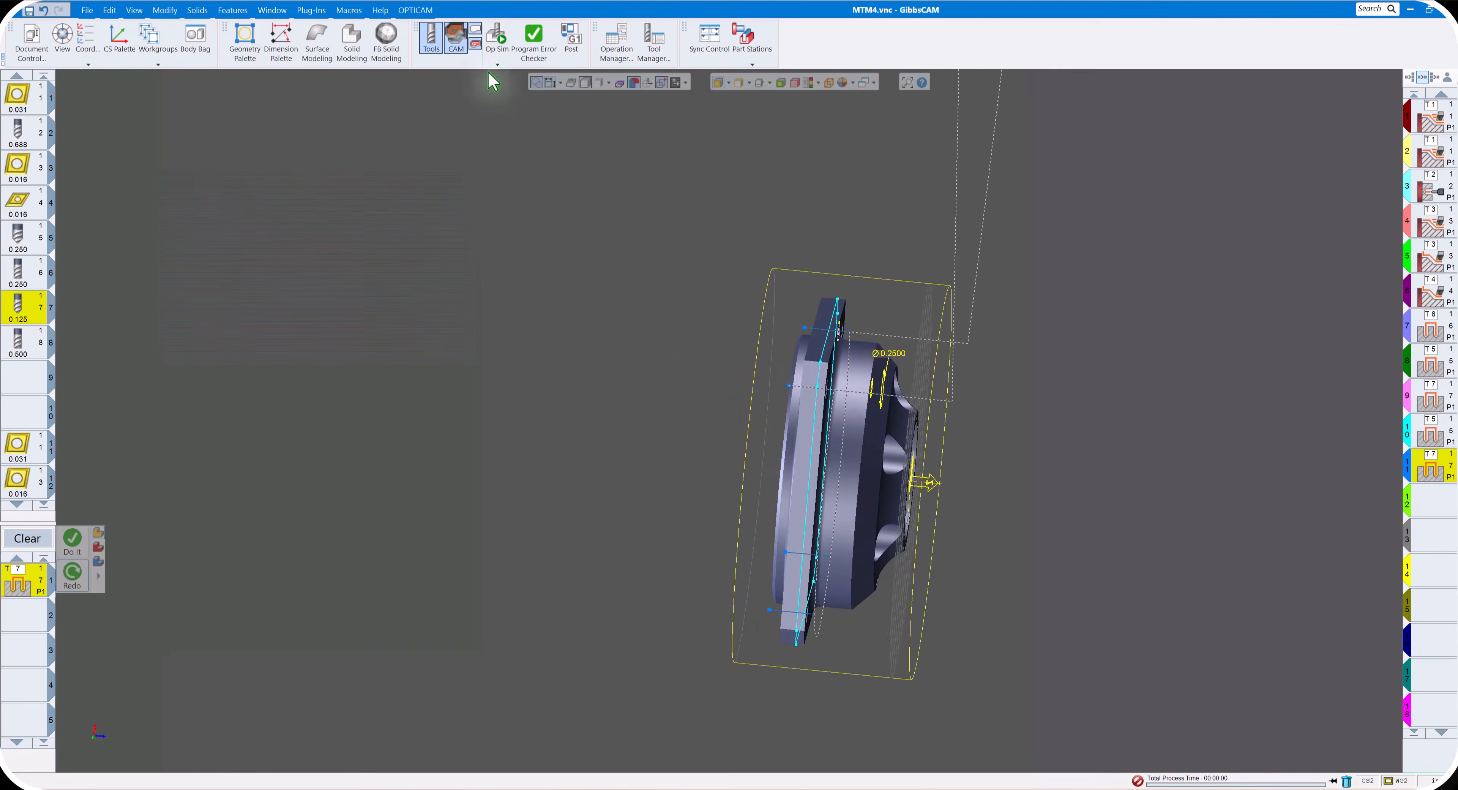
- Simulate the tool 7 drilling of the flange's corner holes, inspect the stock from another angle, and close the simulation
{"action": "left_click", "coordinate": [497, 38]}
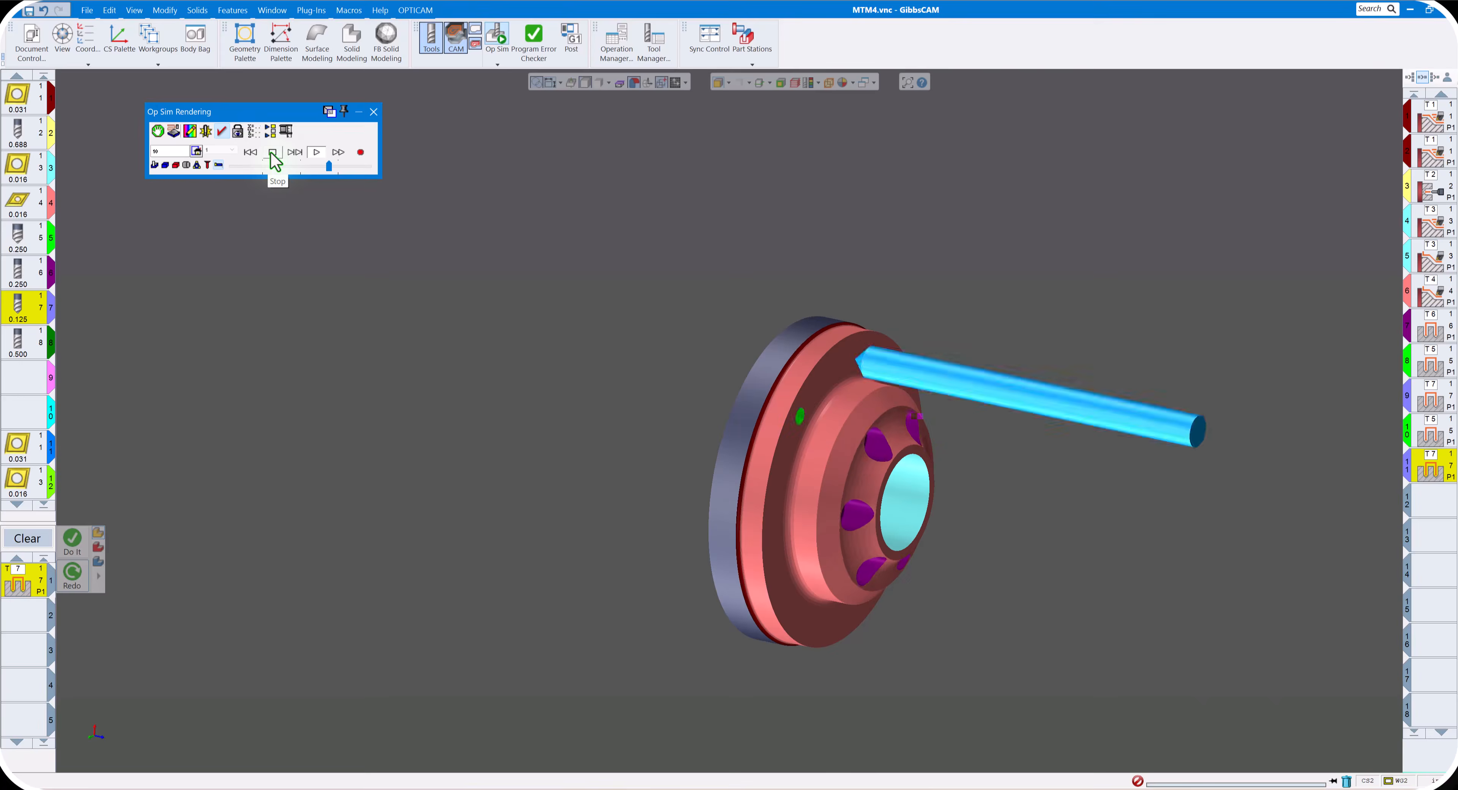
{"action": "middle_click_drag", "start_coordinate": [985, 439], "coordinate": [838, 365]}
{"action": "left_click", "coordinate": [374, 113]}
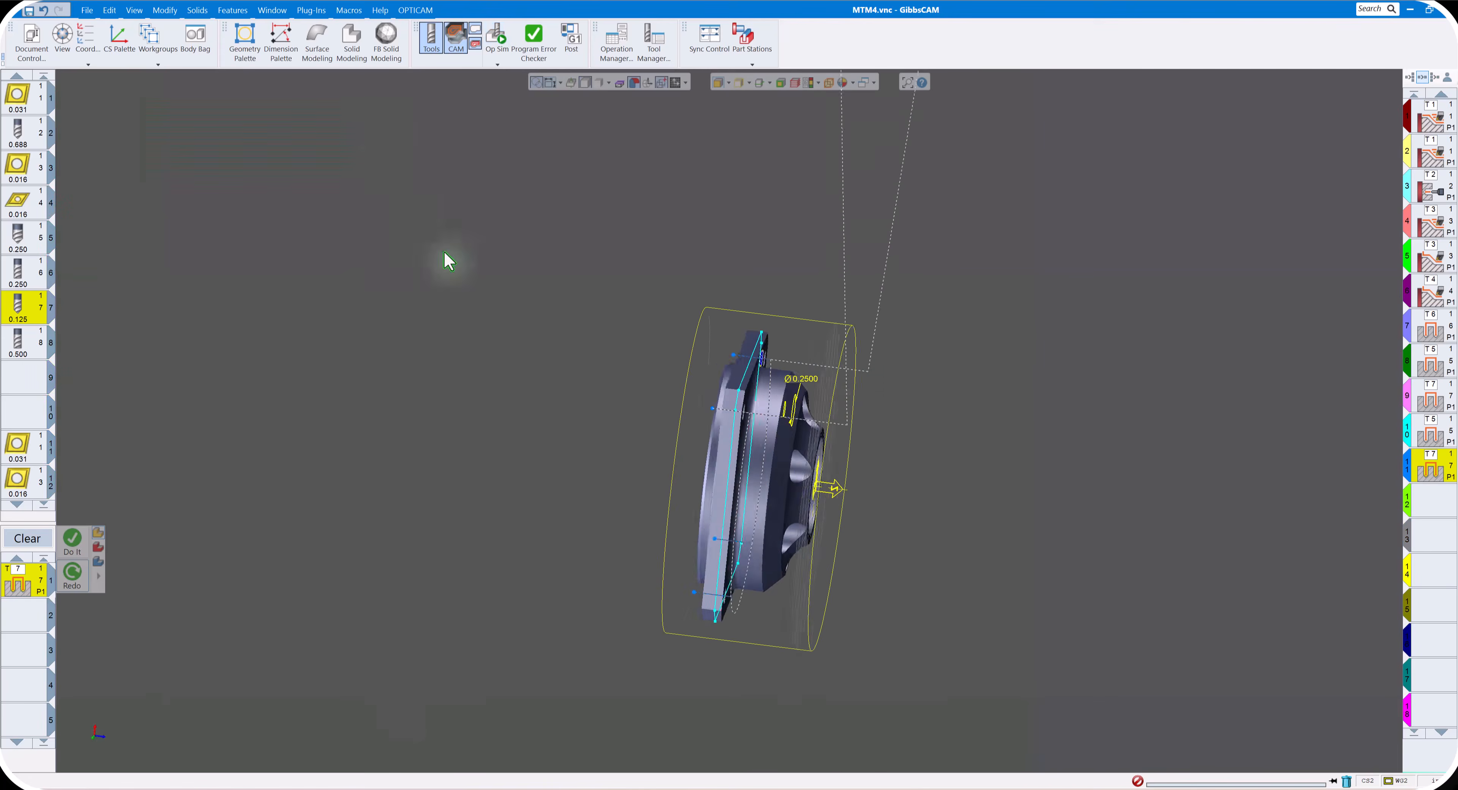
- Clear the process list and create a milling Contour process with the 0.5 end mill, tool 8, for the square flange
{"action": "left_click", "coordinate": [104, 758]}
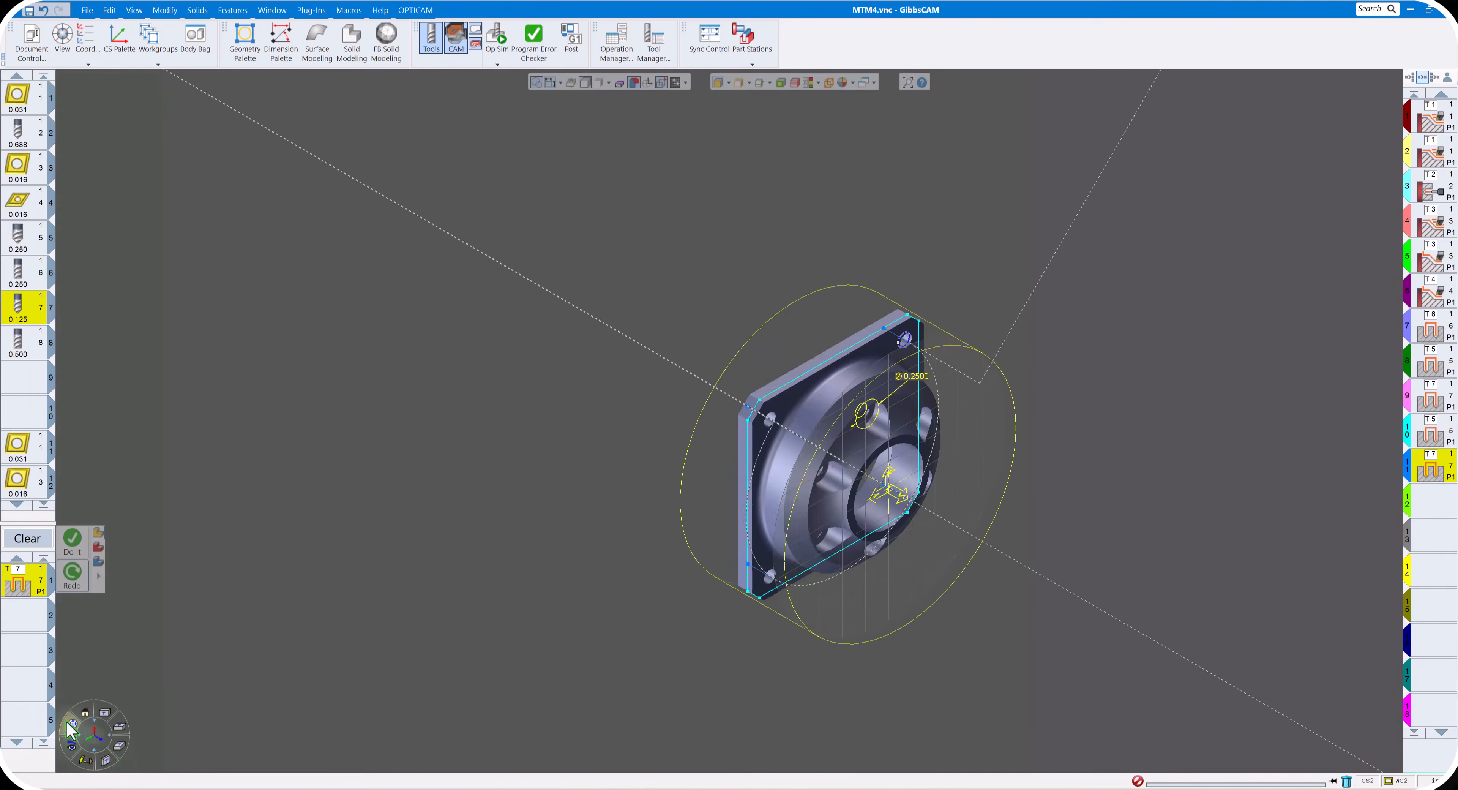
{"action": "left_click", "coordinate": [71, 726]}
{"action": "middle_click_drag", "start_coordinate": [668, 378], "coordinate": [859, 378]}
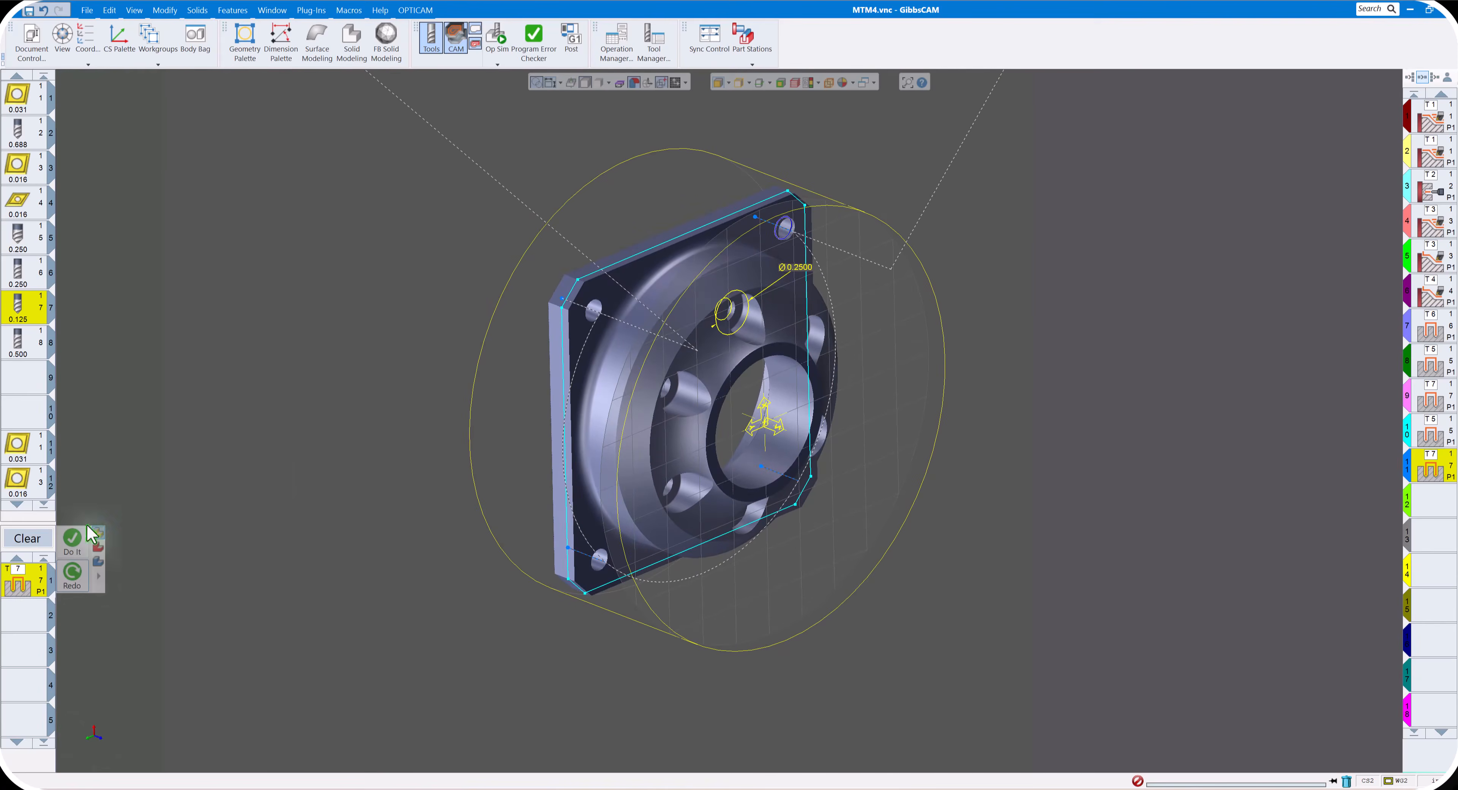
{"action": "left_click", "coordinate": [37, 540]}
{"action": "double_click", "coordinate": [31, 579]}
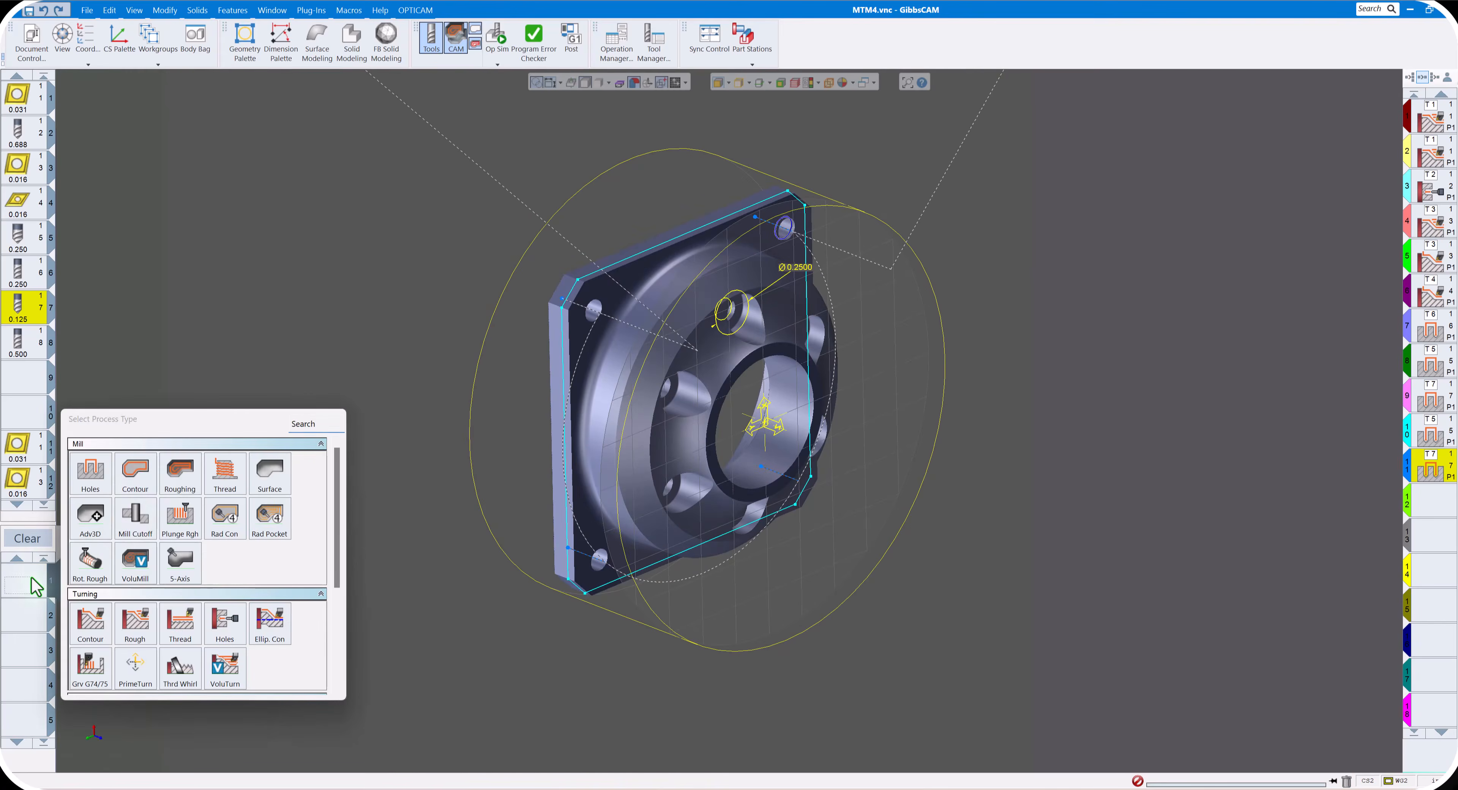
{"action": "left_click", "coordinate": [139, 478]}
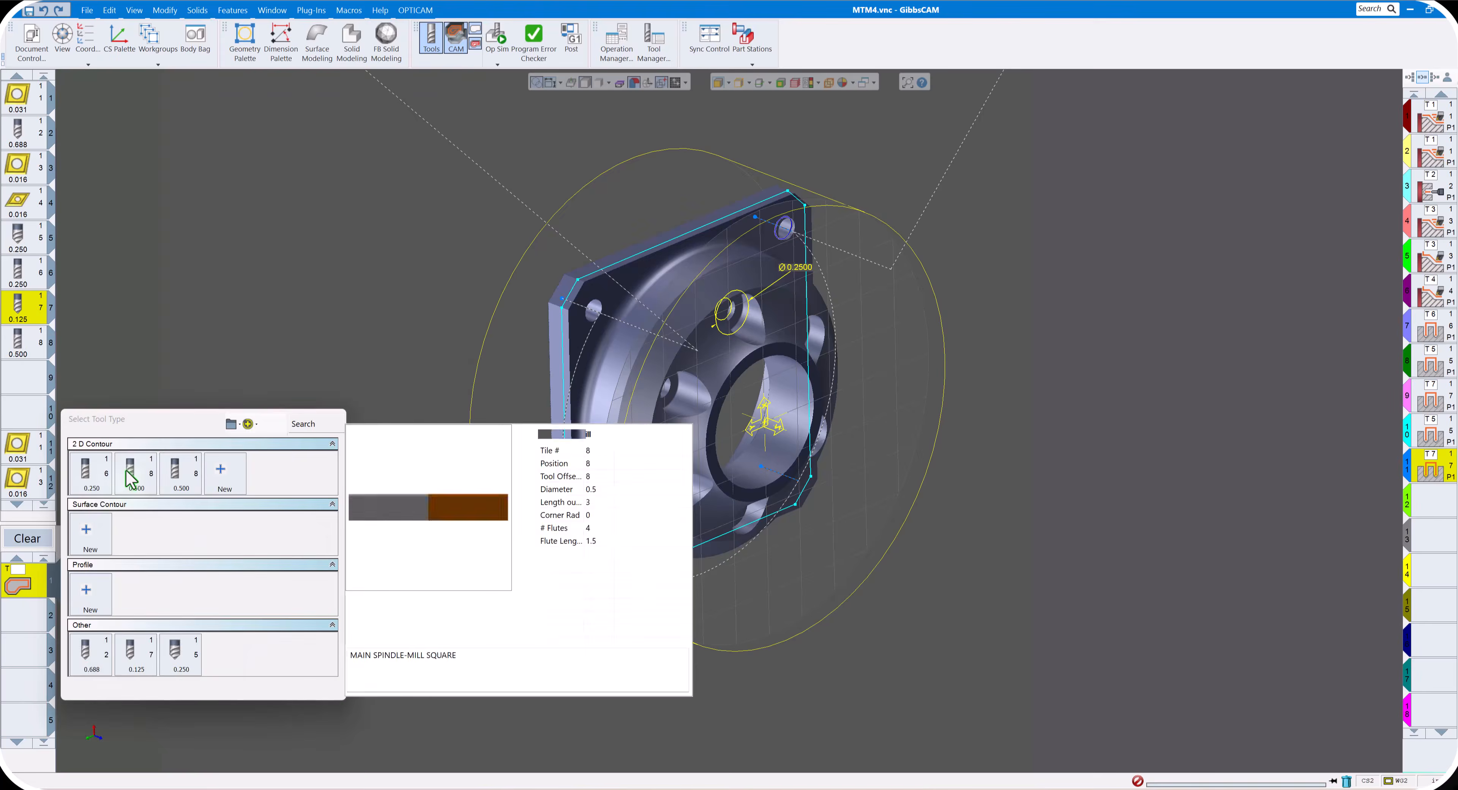
{"action": "left_click", "coordinate": [136, 475]}
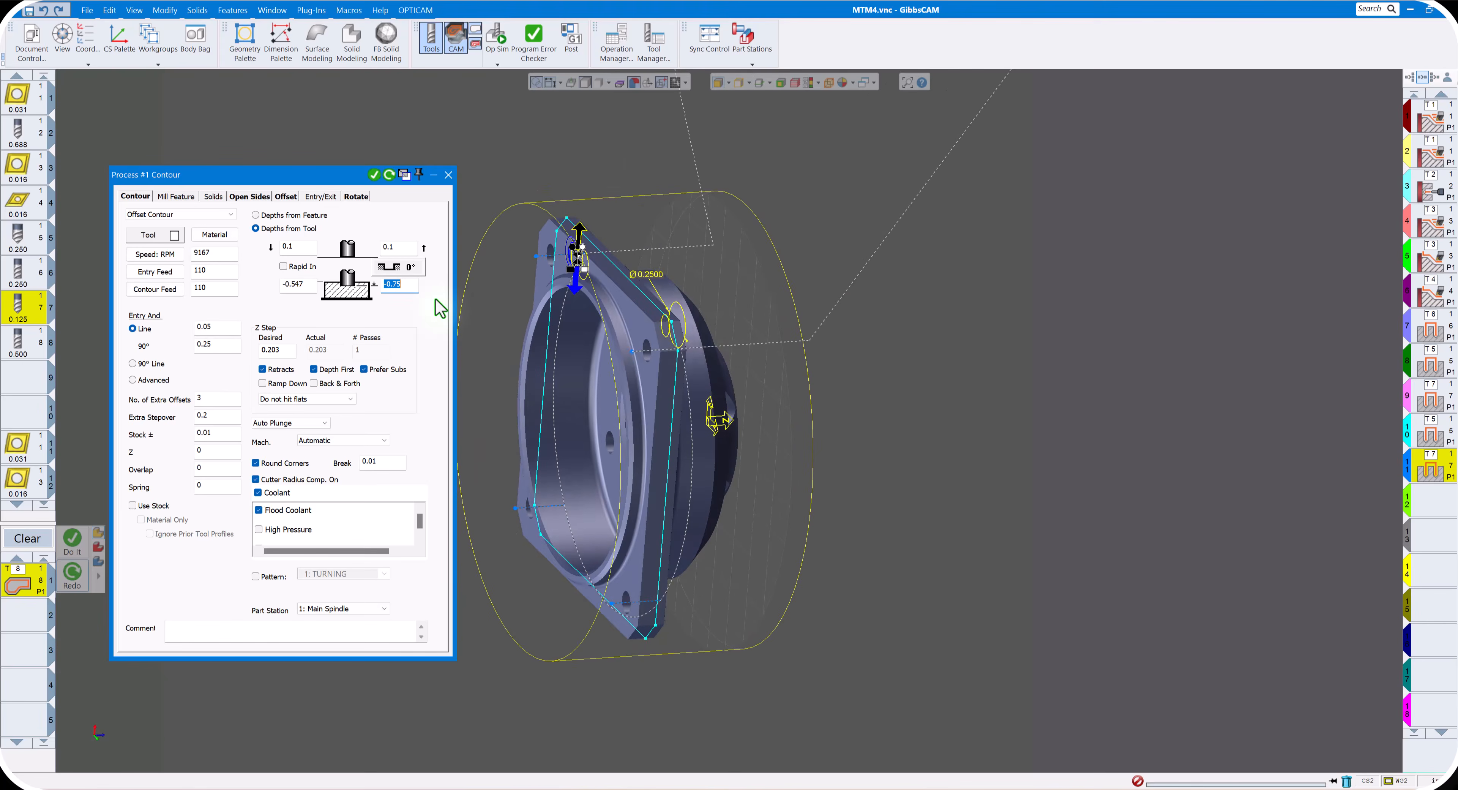
- Set the tool 8 Contour process's final depth to -0.75 and its extra stepover to 0.125, and close the process
{"action": "type", "text": "-0.7"}
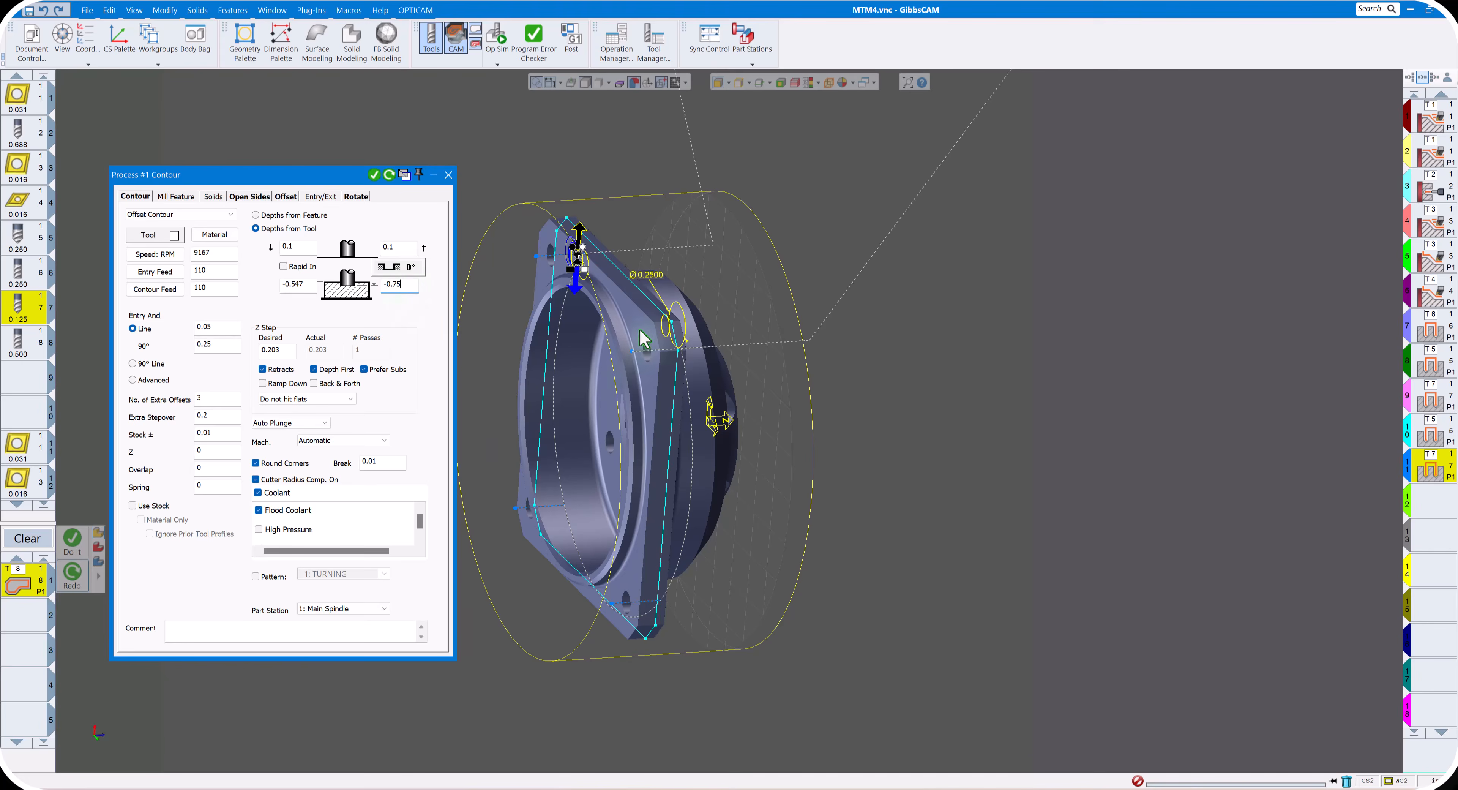
{"action": "middle_click_drag", "start_coordinate": [642, 332], "coordinate": [590, 325]}
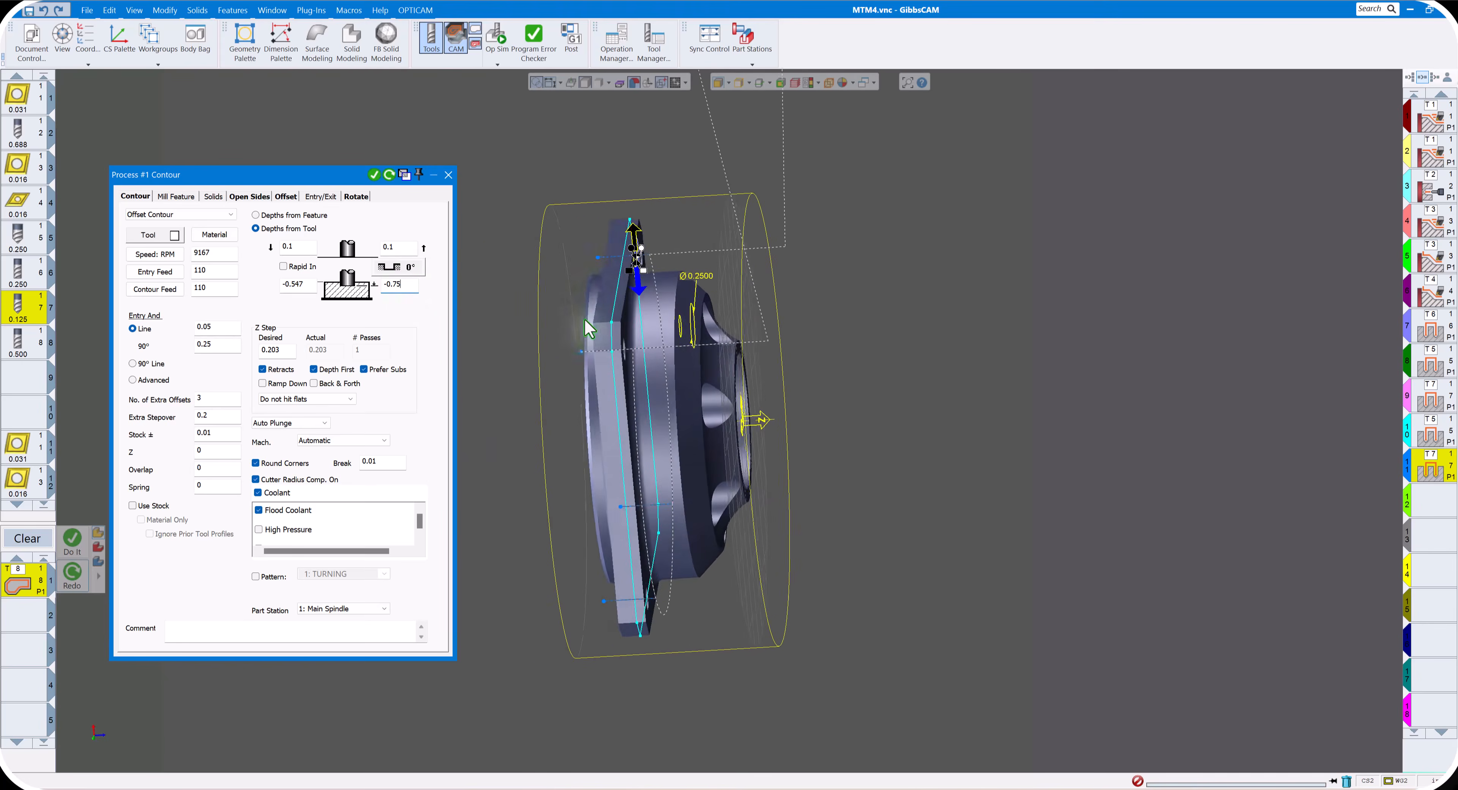
{"action": "scroll", "coordinate": [596, 293], "scroll_direction": "down", "scroll_amount": 4}
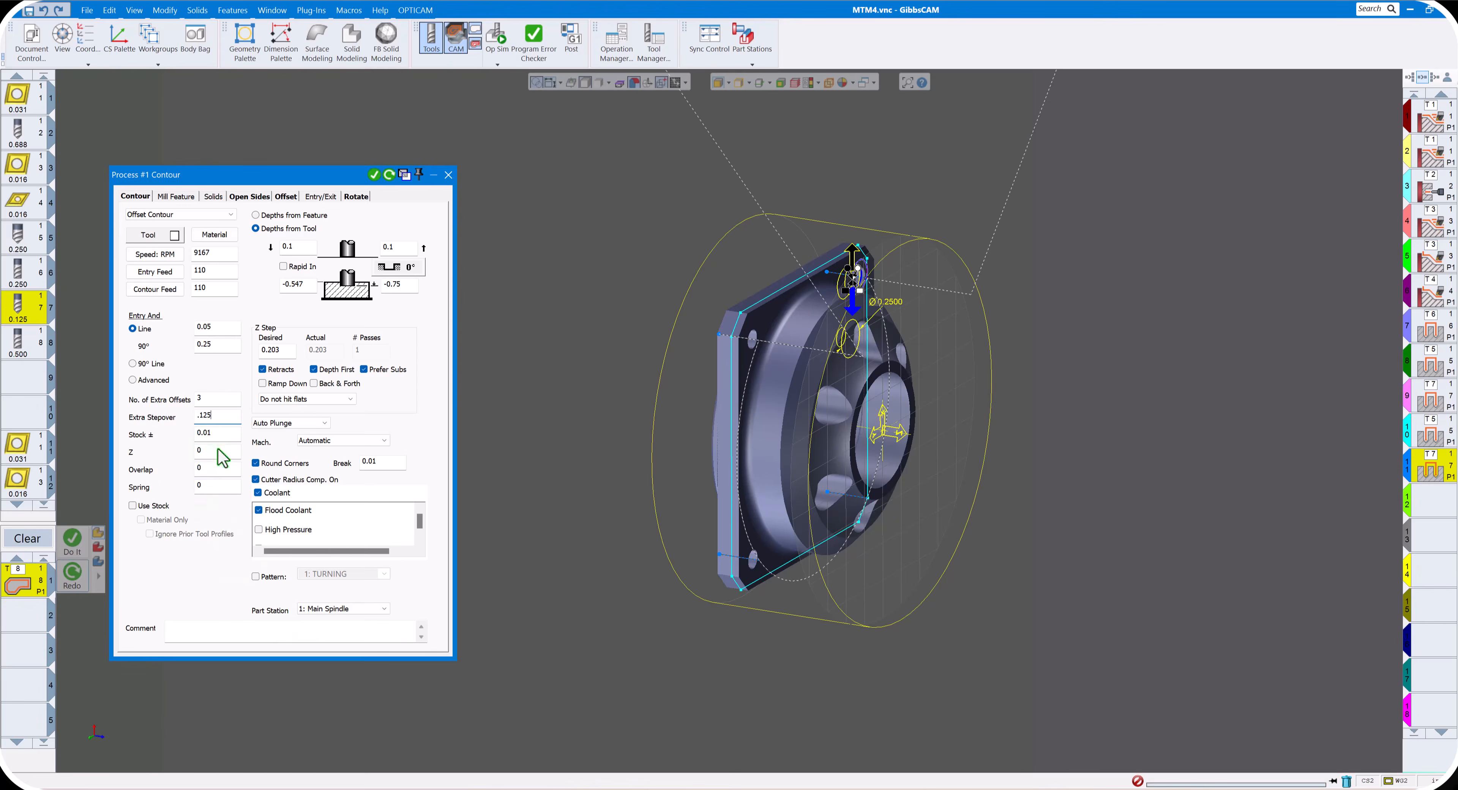
{"action": "left_click", "coordinate": [448, 175]}
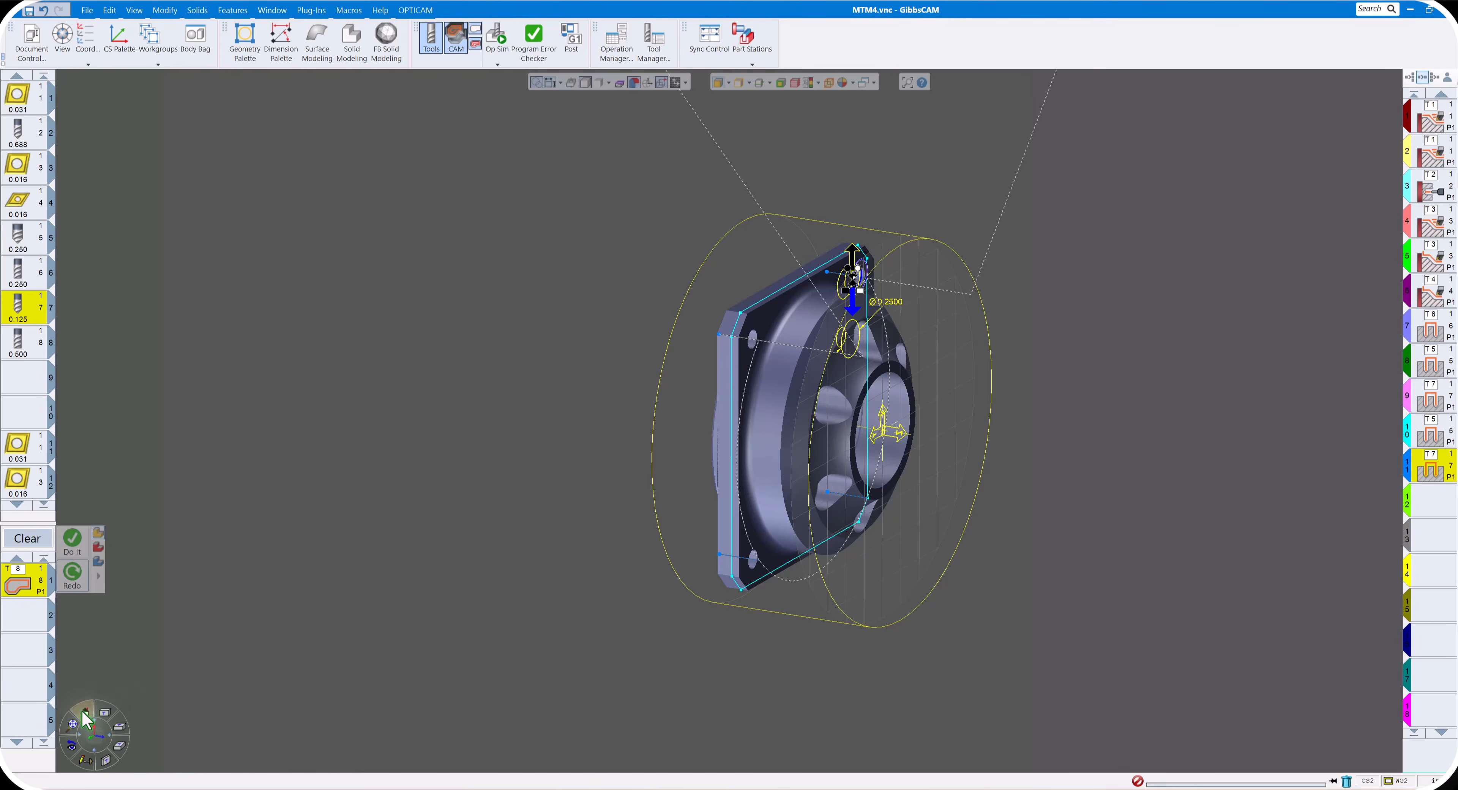
- Select the square flange outline at its lower-right corner chamfer, set the cutting direction, and generate the tool 8 contour toolpath
{"action": "left_click", "coordinate": [87, 719]}
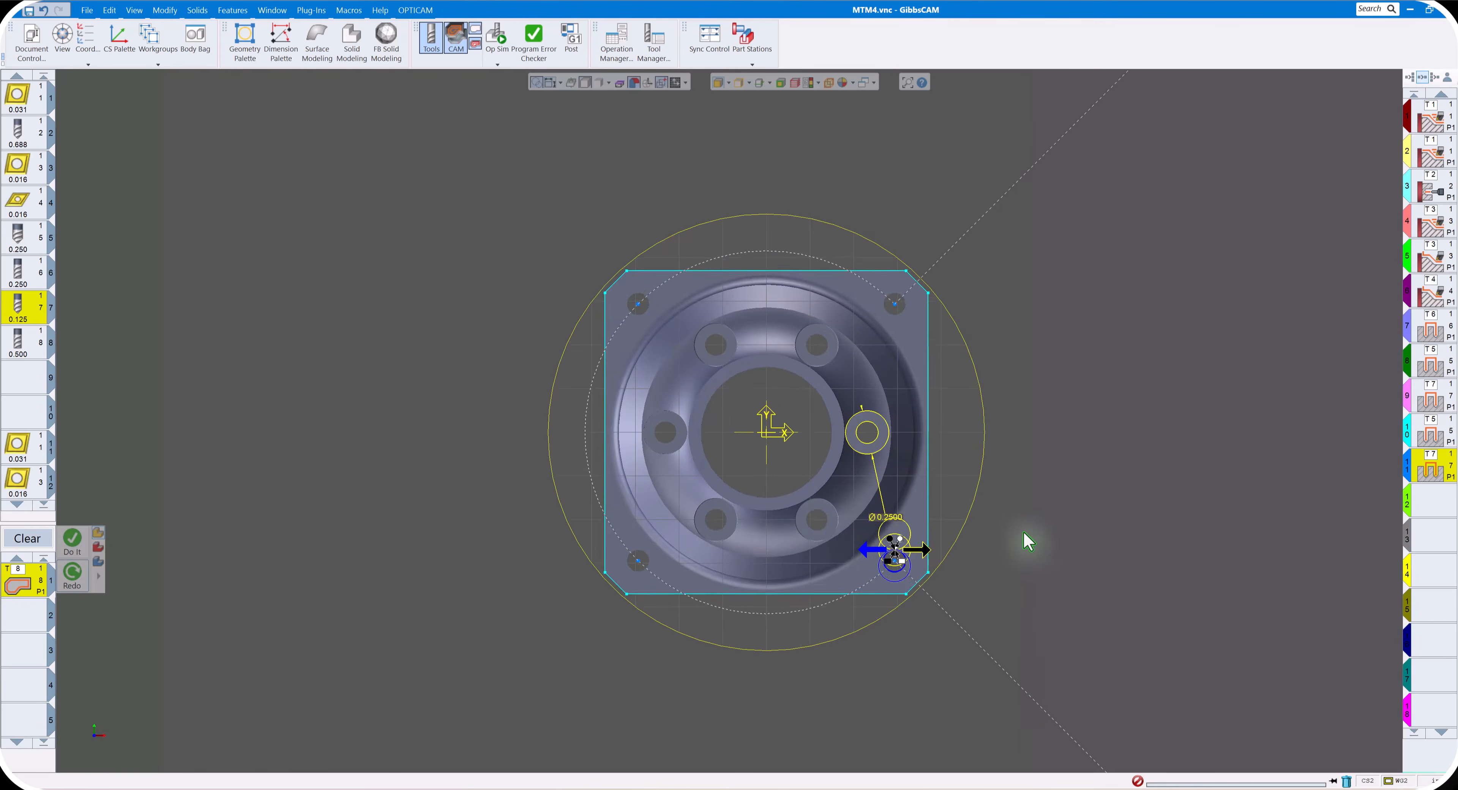
{"action": "scroll", "coordinate": [1028, 542], "scroll_direction": "up", "scroll_amount": 1}
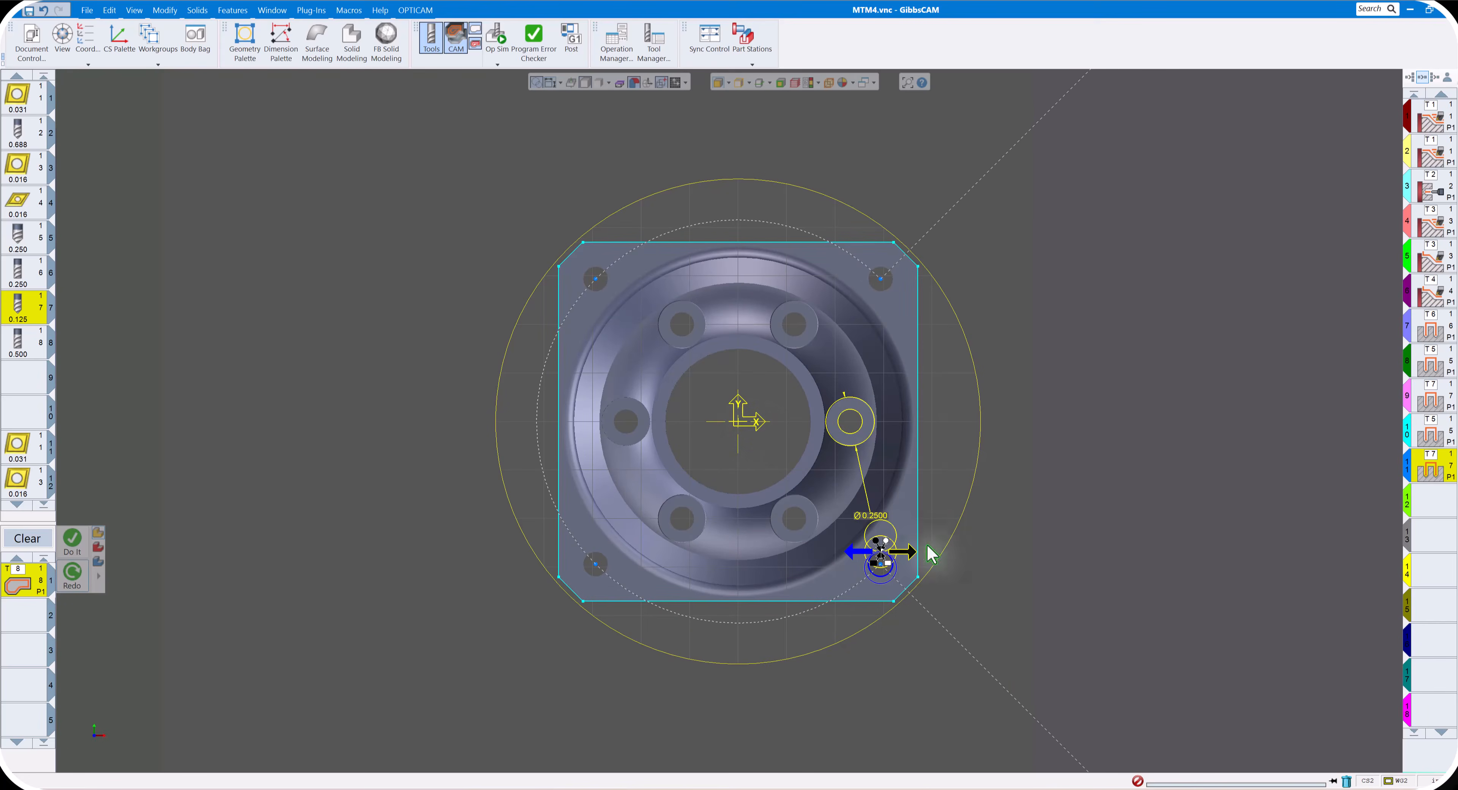
{"action": "left_click", "coordinate": [913, 592]}
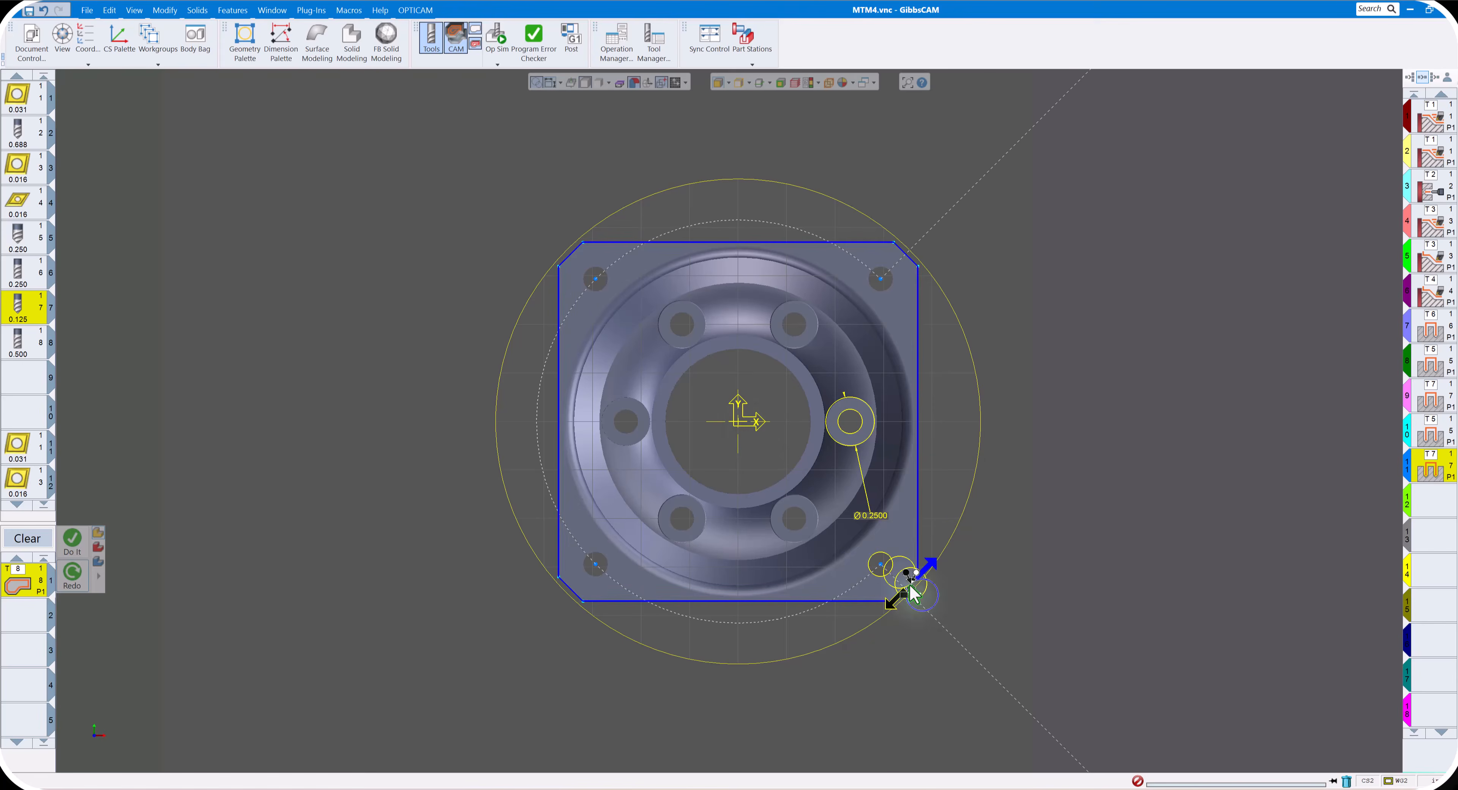
{"action": "left_click", "coordinate": [892, 611]}
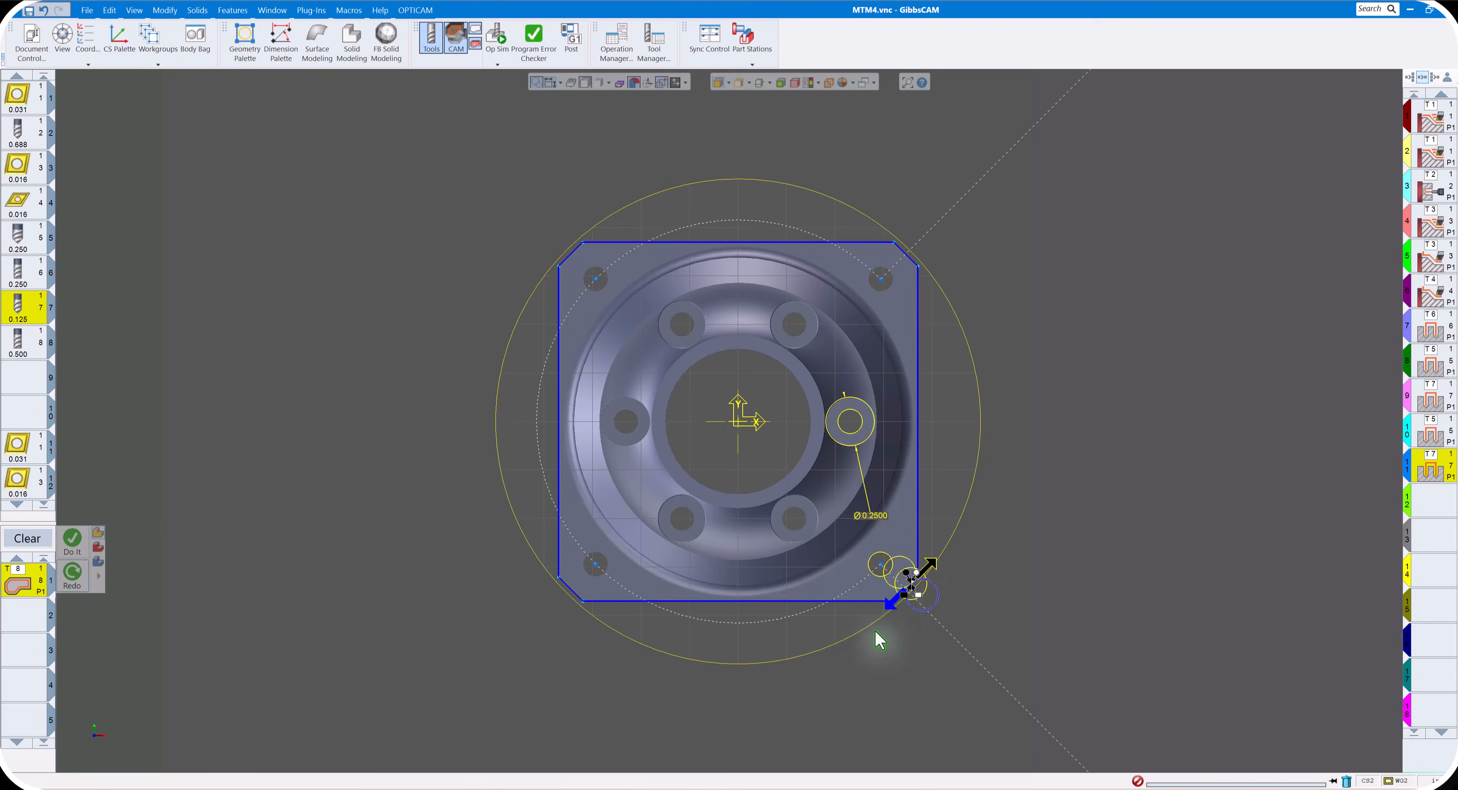
{"action": "left_click", "coordinate": [72, 542]}
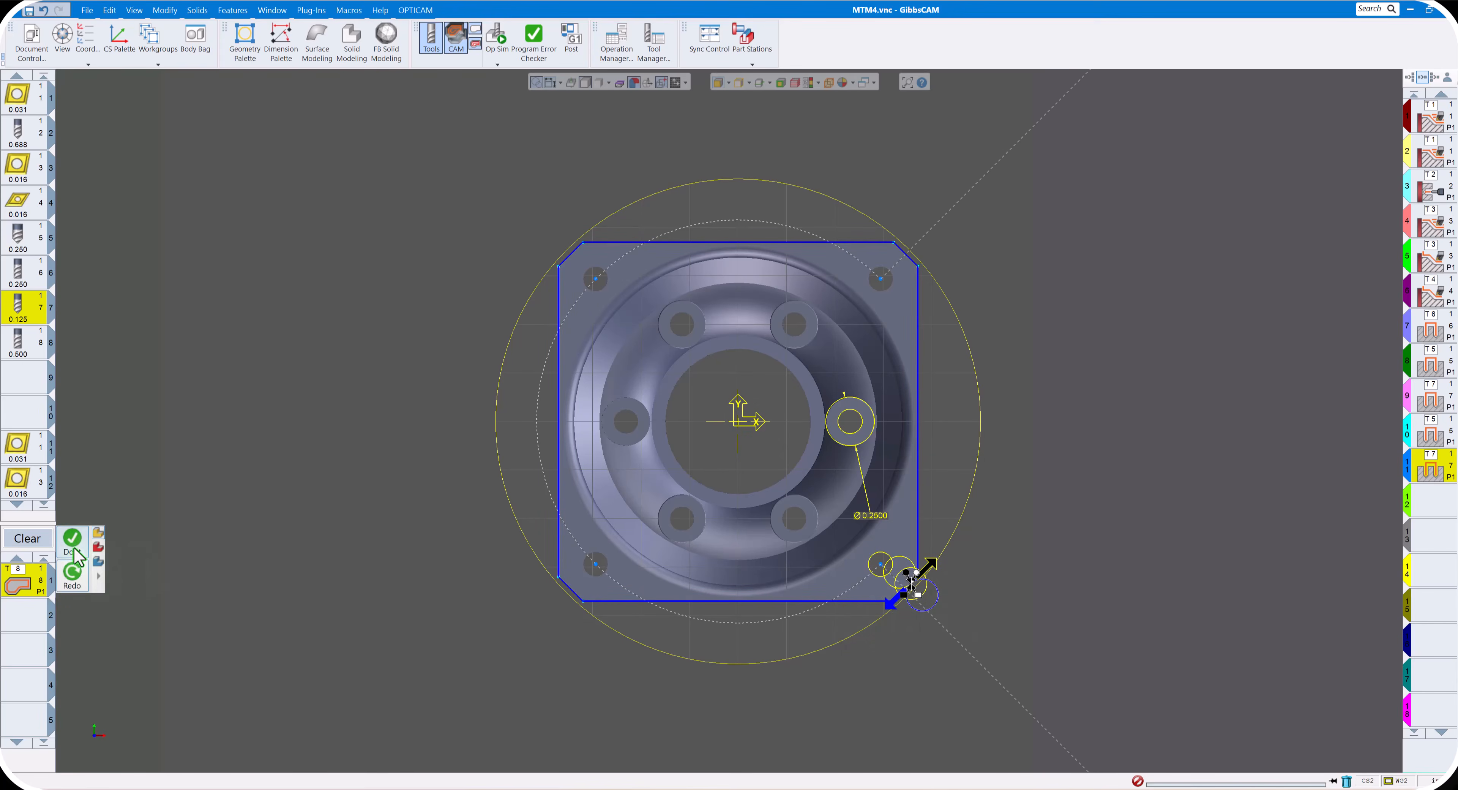
{"action": "scroll", "coordinate": [436, 393], "scroll_direction": "down", "scroll_amount": 5}
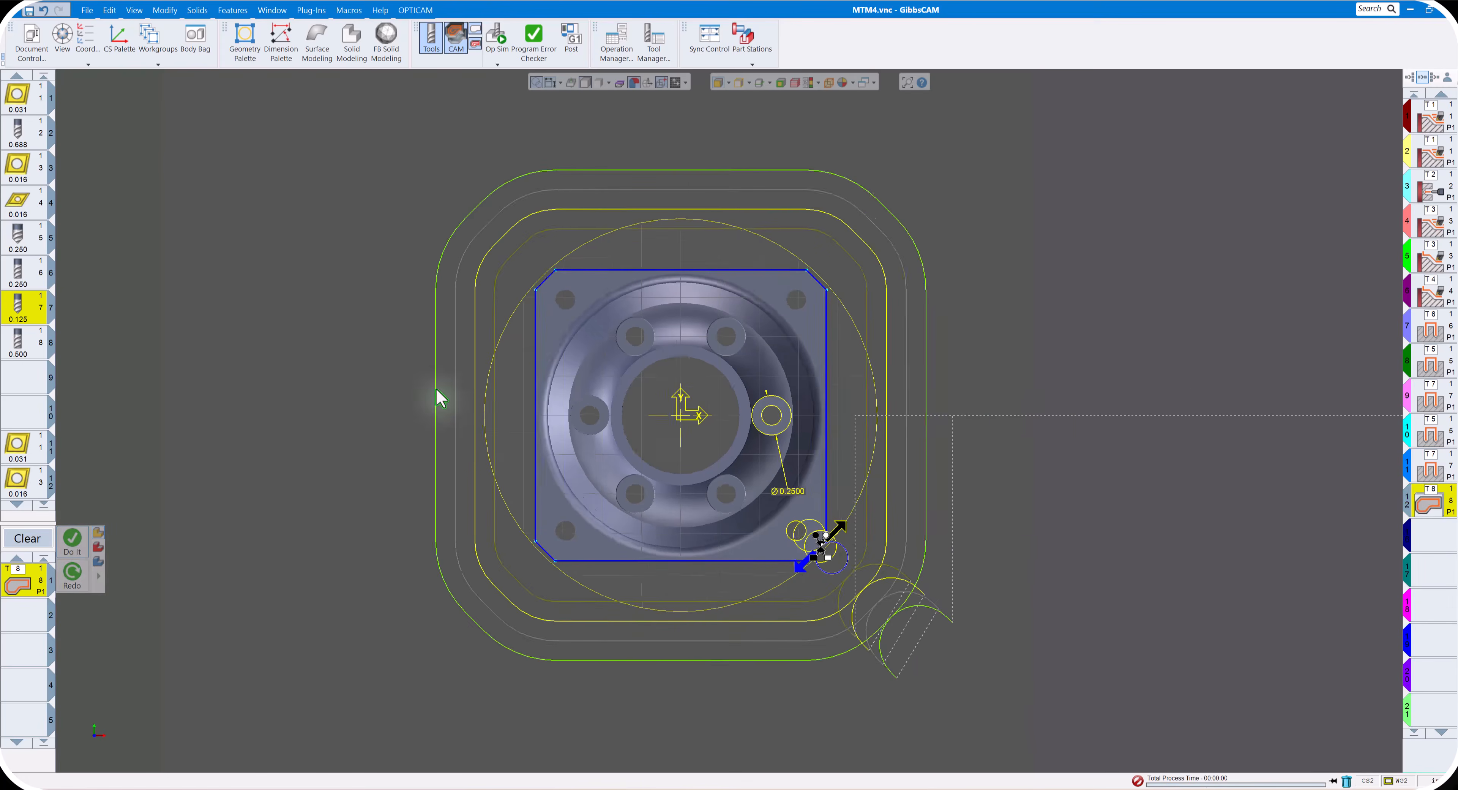
{"action": "middle_click_drag", "start_coordinate": [436, 393], "coordinate": [490, 406]}
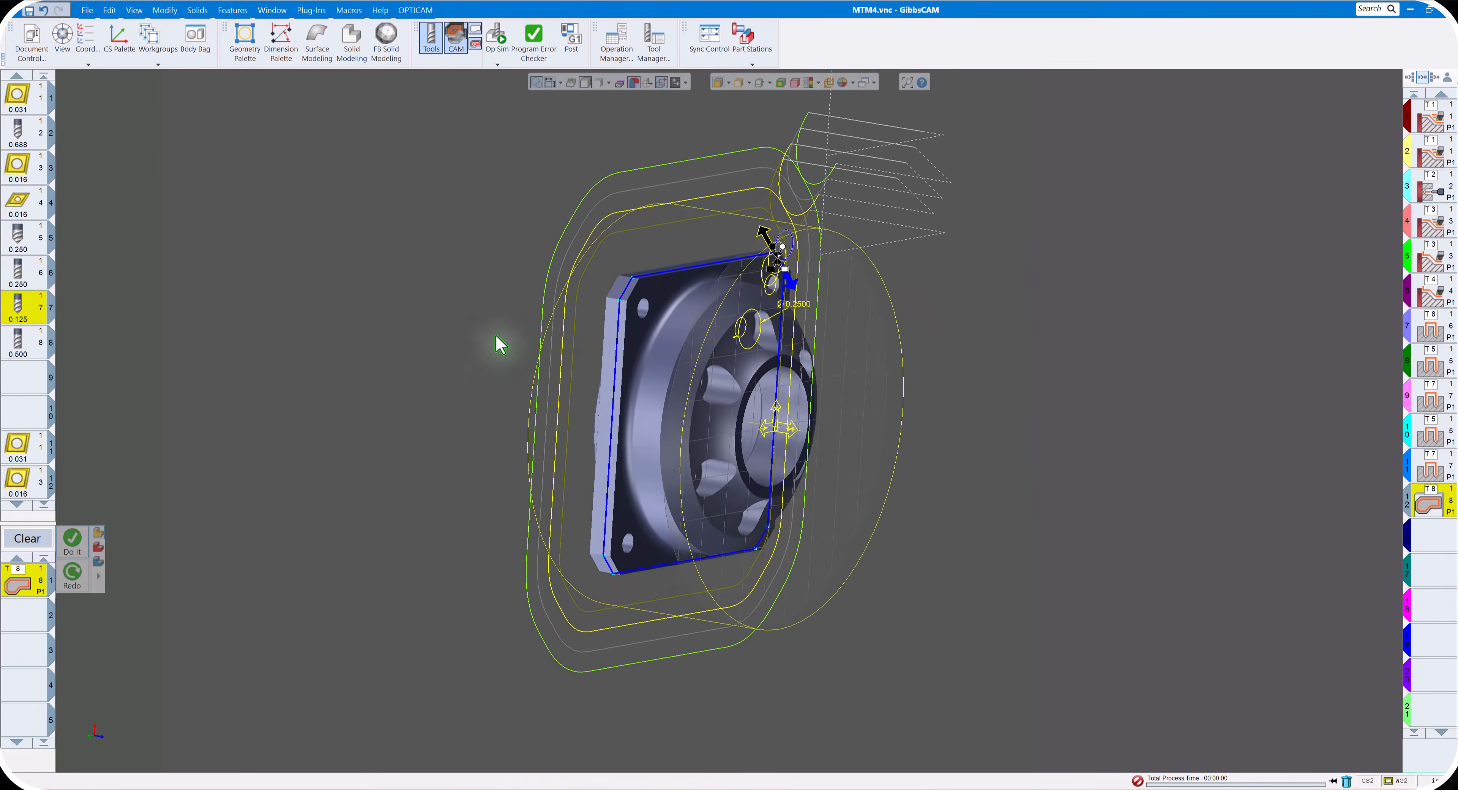
- Enable the simulation stop before operation 12, simulate the tool 8 contouring of the flange, and close the simulation
{"action": "left_click", "coordinate": [498, 35]}
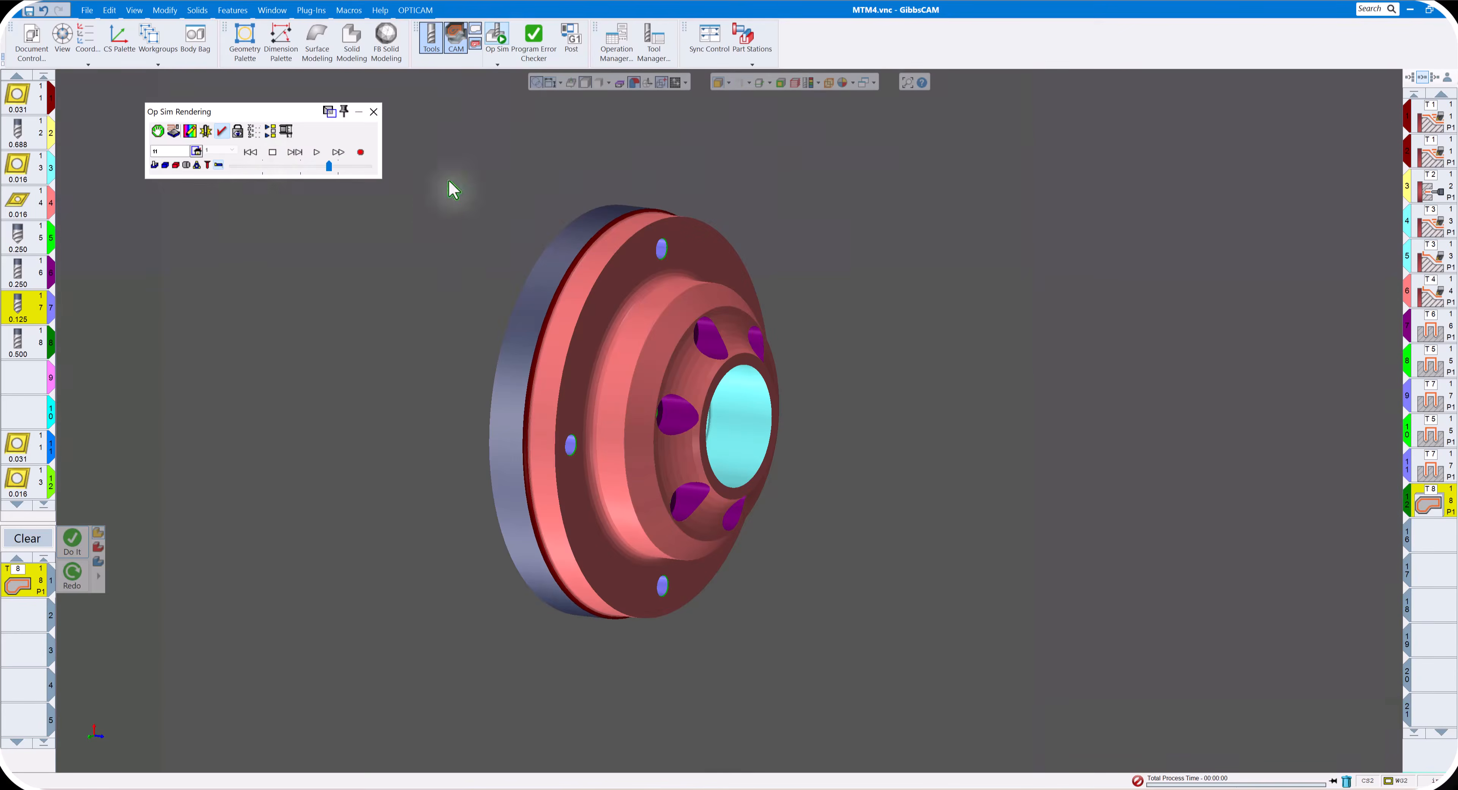
{"action": "left_click", "coordinate": [158, 150]}
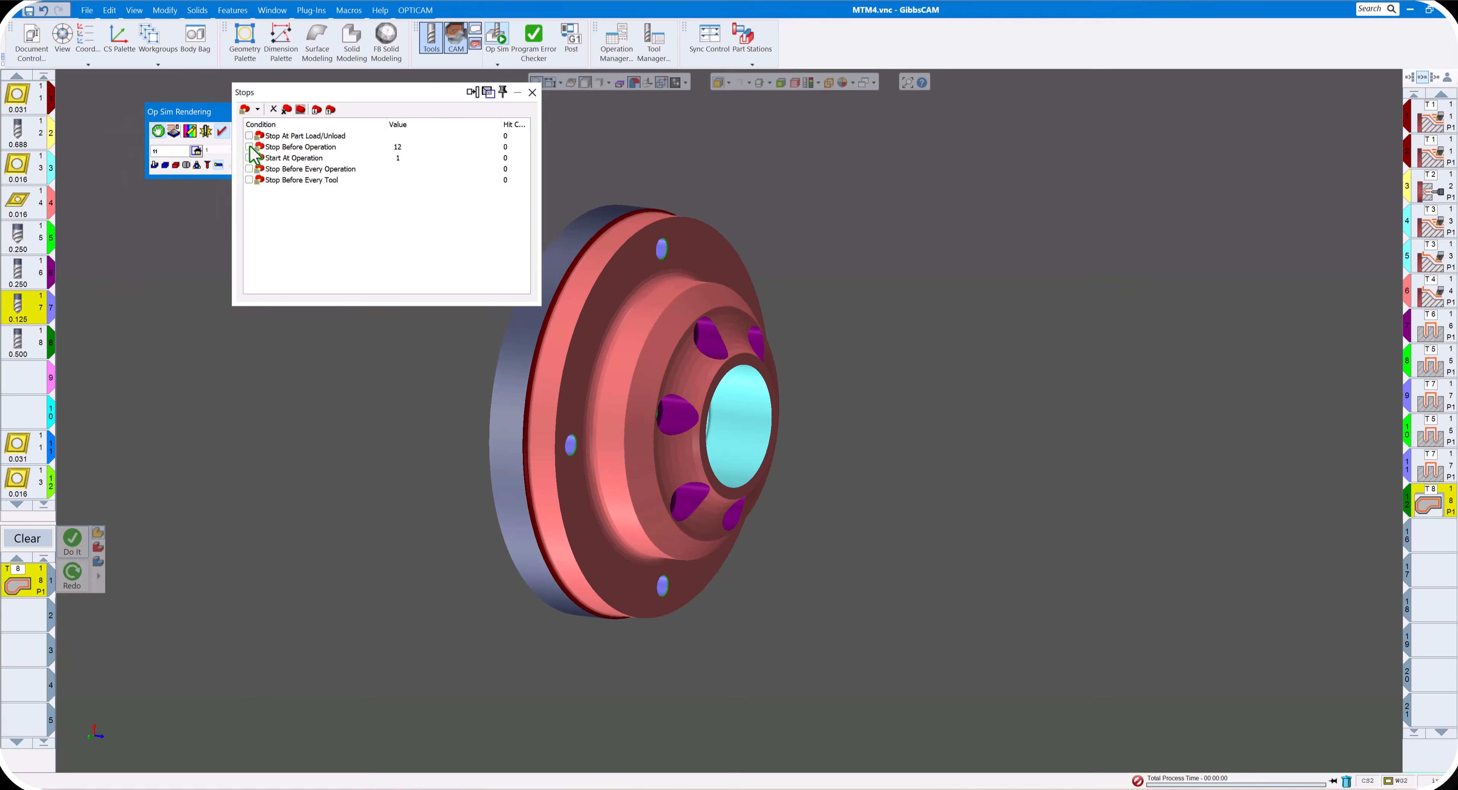
{"action": "left_click", "coordinate": [249, 147]}
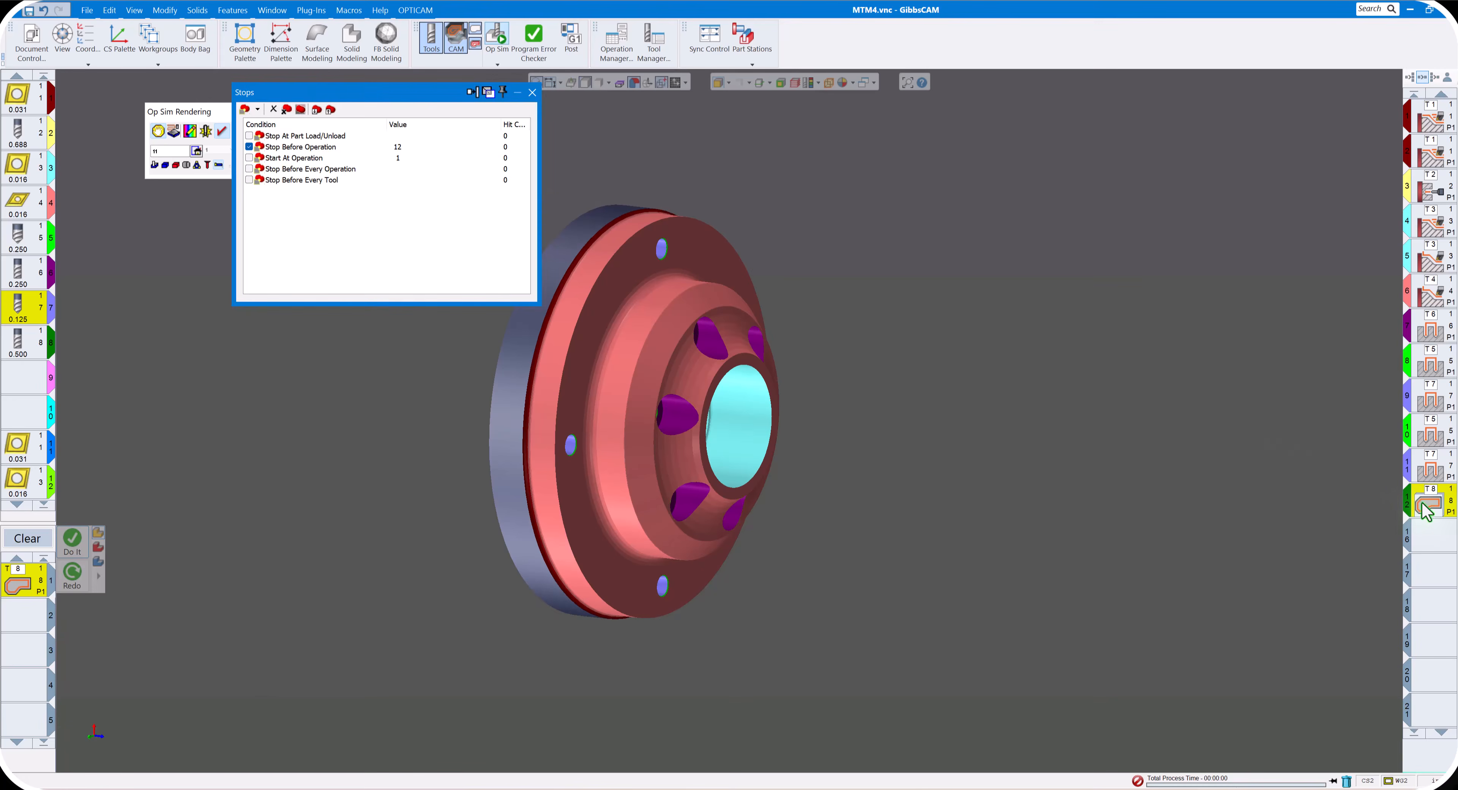
{"action": "left_click", "coordinate": [532, 92]}
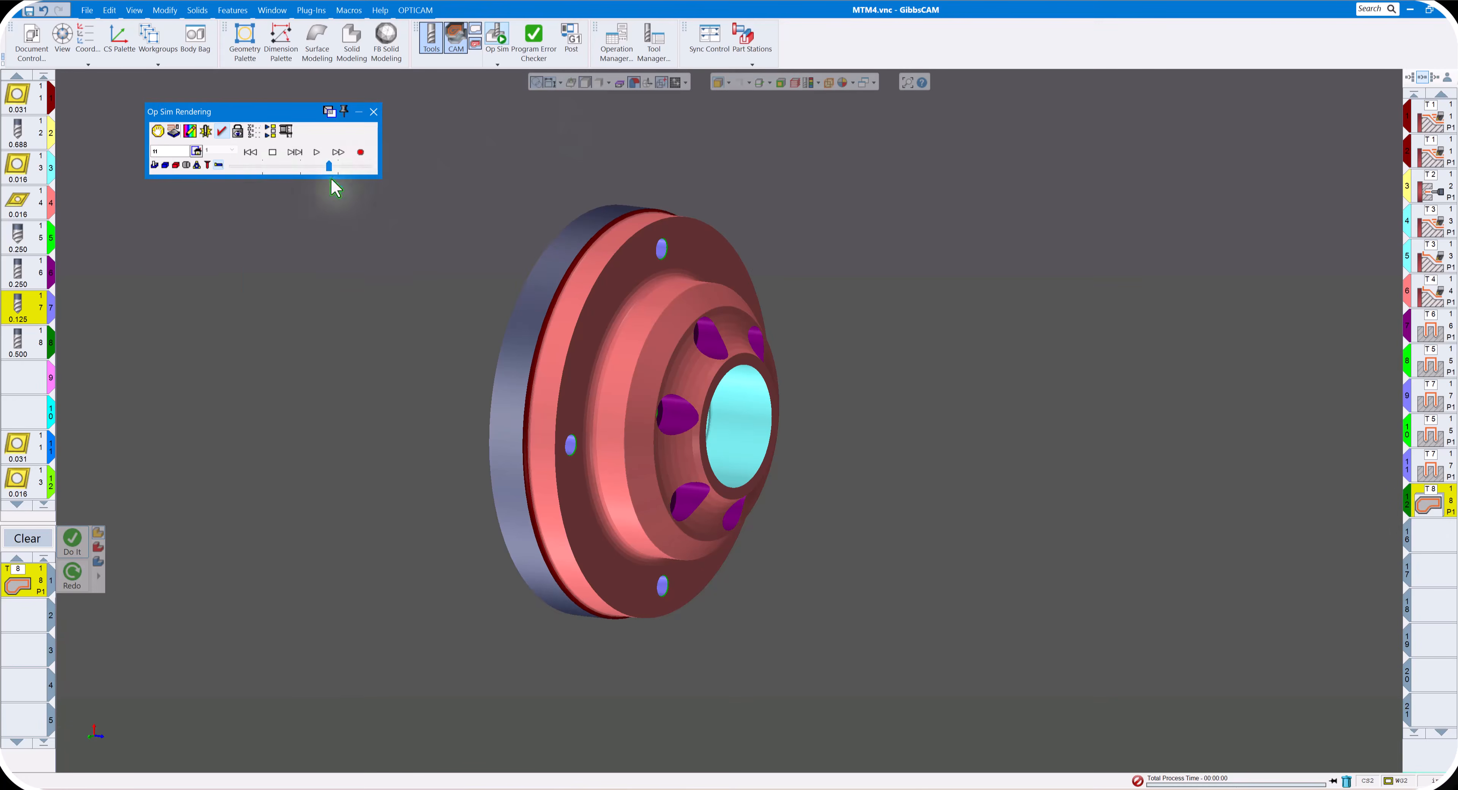
{"action": "left_click", "coordinate": [363, 166]}
{"action": "left_click", "coordinate": [251, 152]}
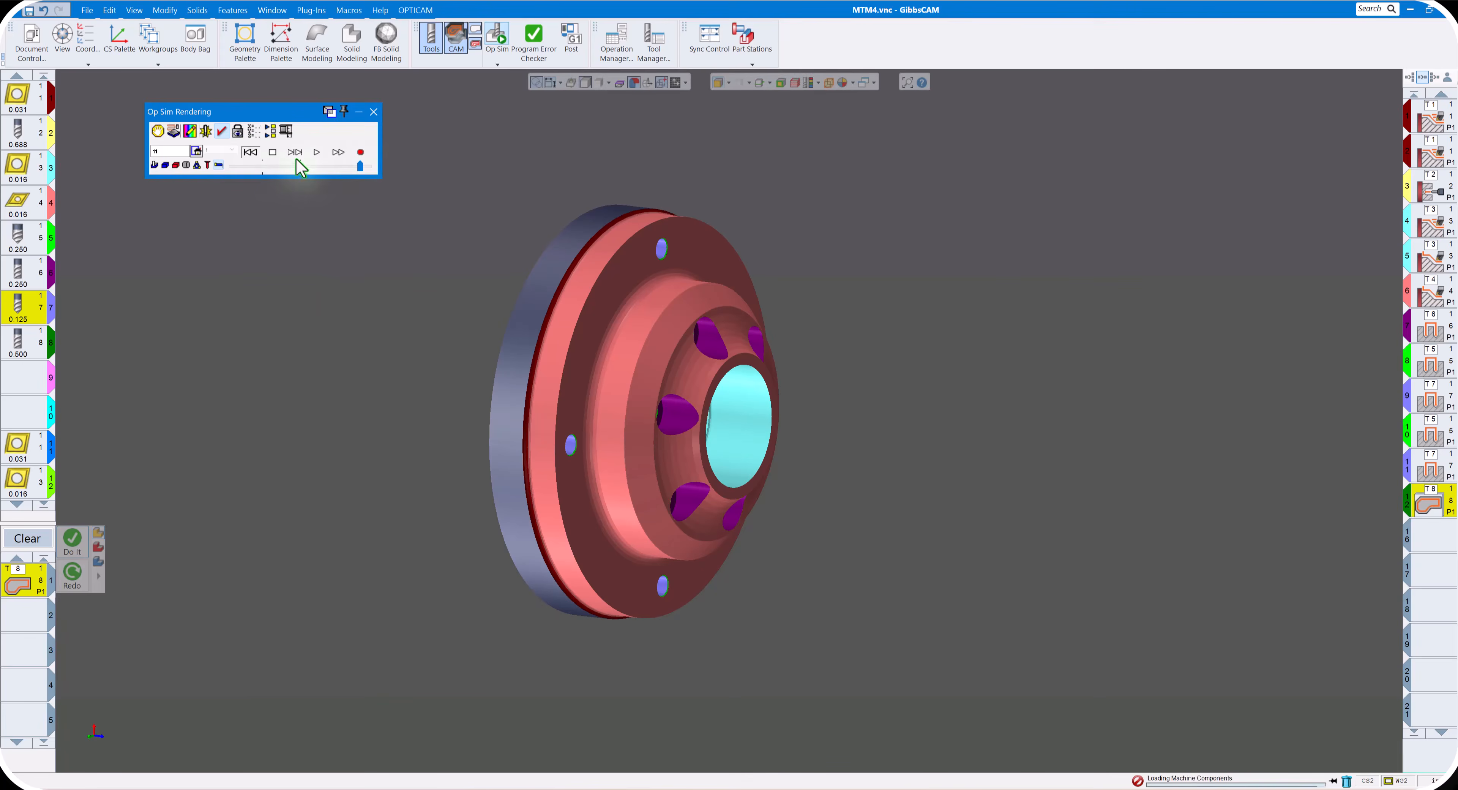
{"action": "left_click", "coordinate": [317, 153]}
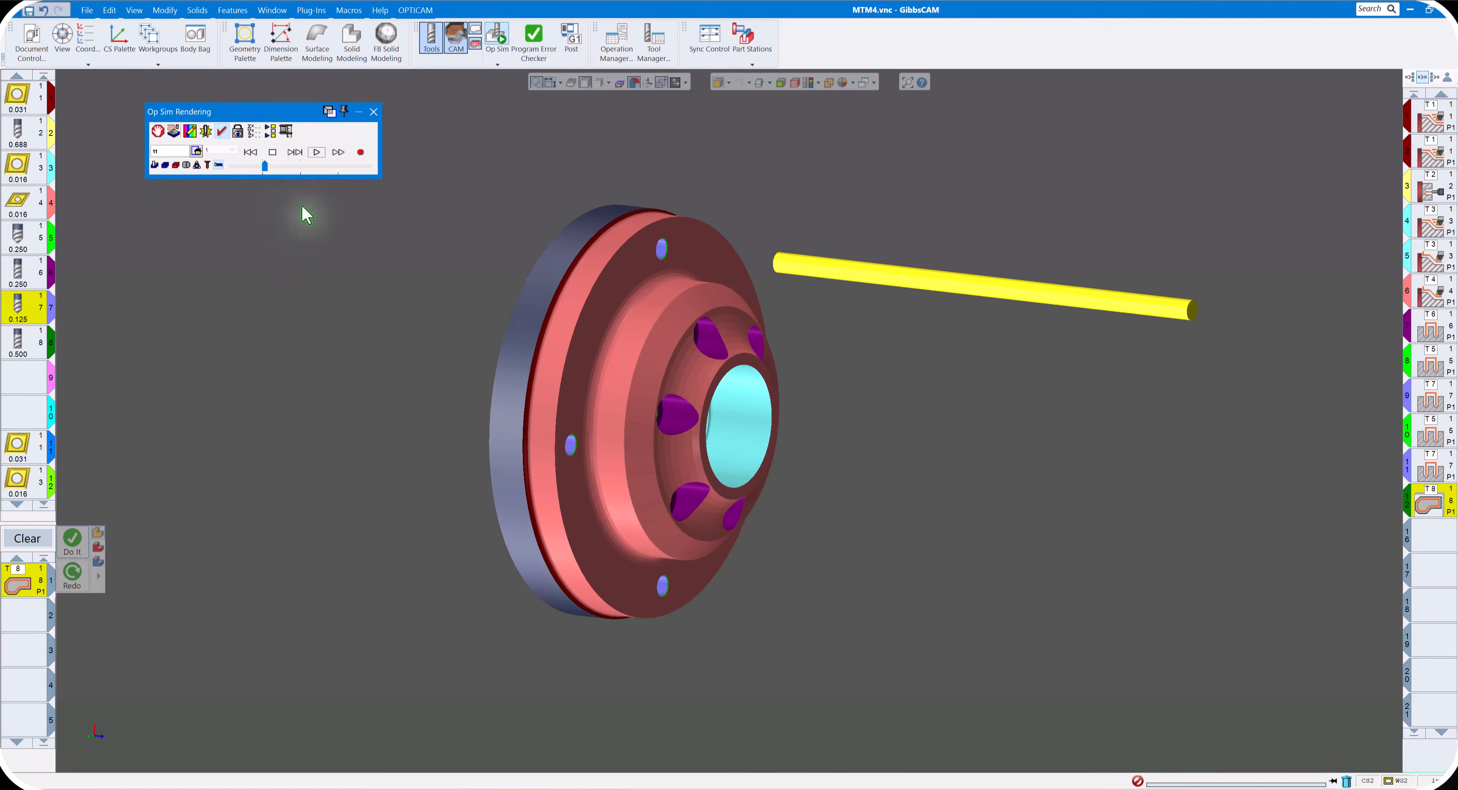
{"action": "left_click", "coordinate": [316, 153]}
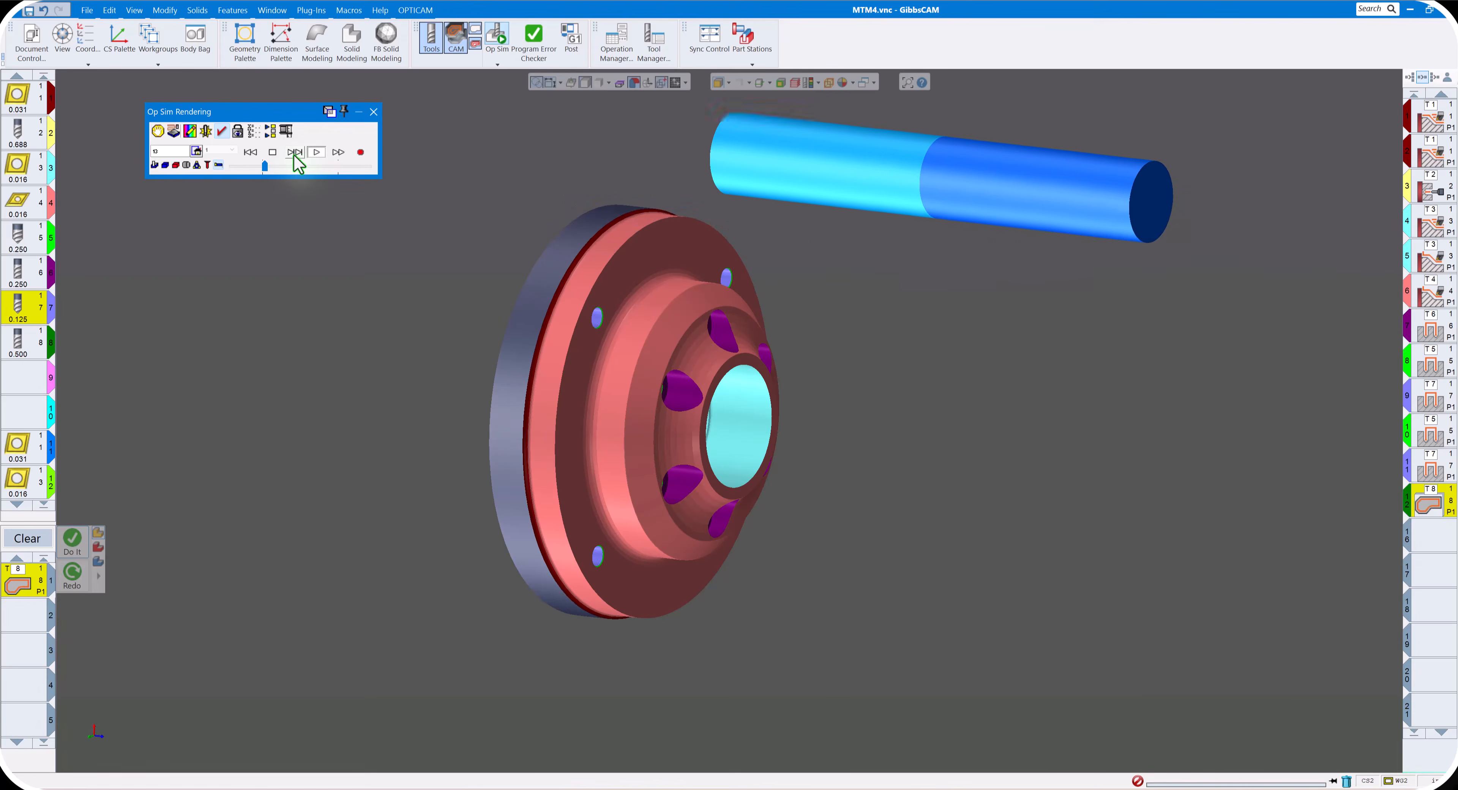
{"action": "left_click", "coordinate": [373, 112]}
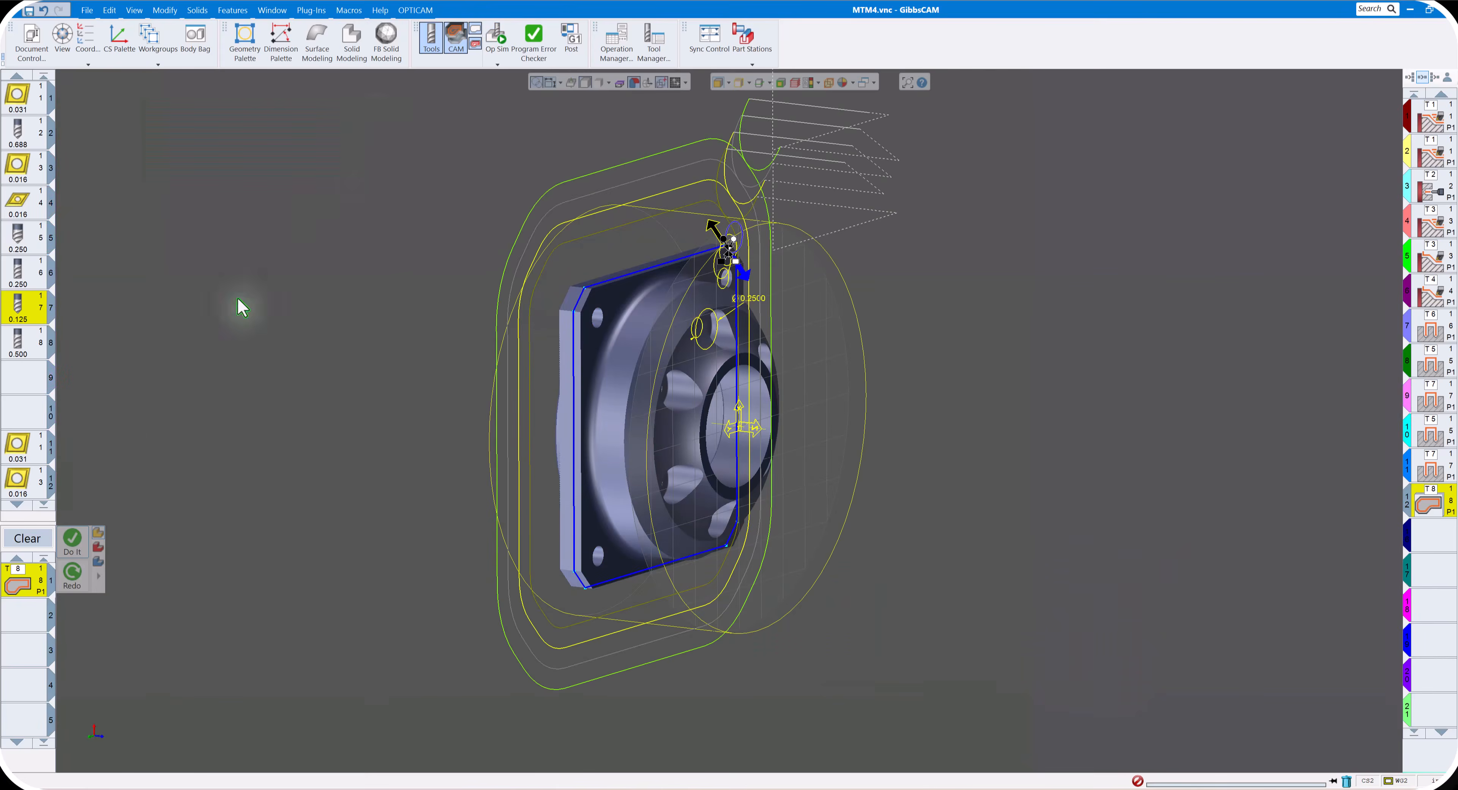
- Reduce the Contour process to 2 extra offsets, check its rotation settings, regenerate the toolpath, and close the process
{"action": "double_click", "coordinate": [31, 592]}
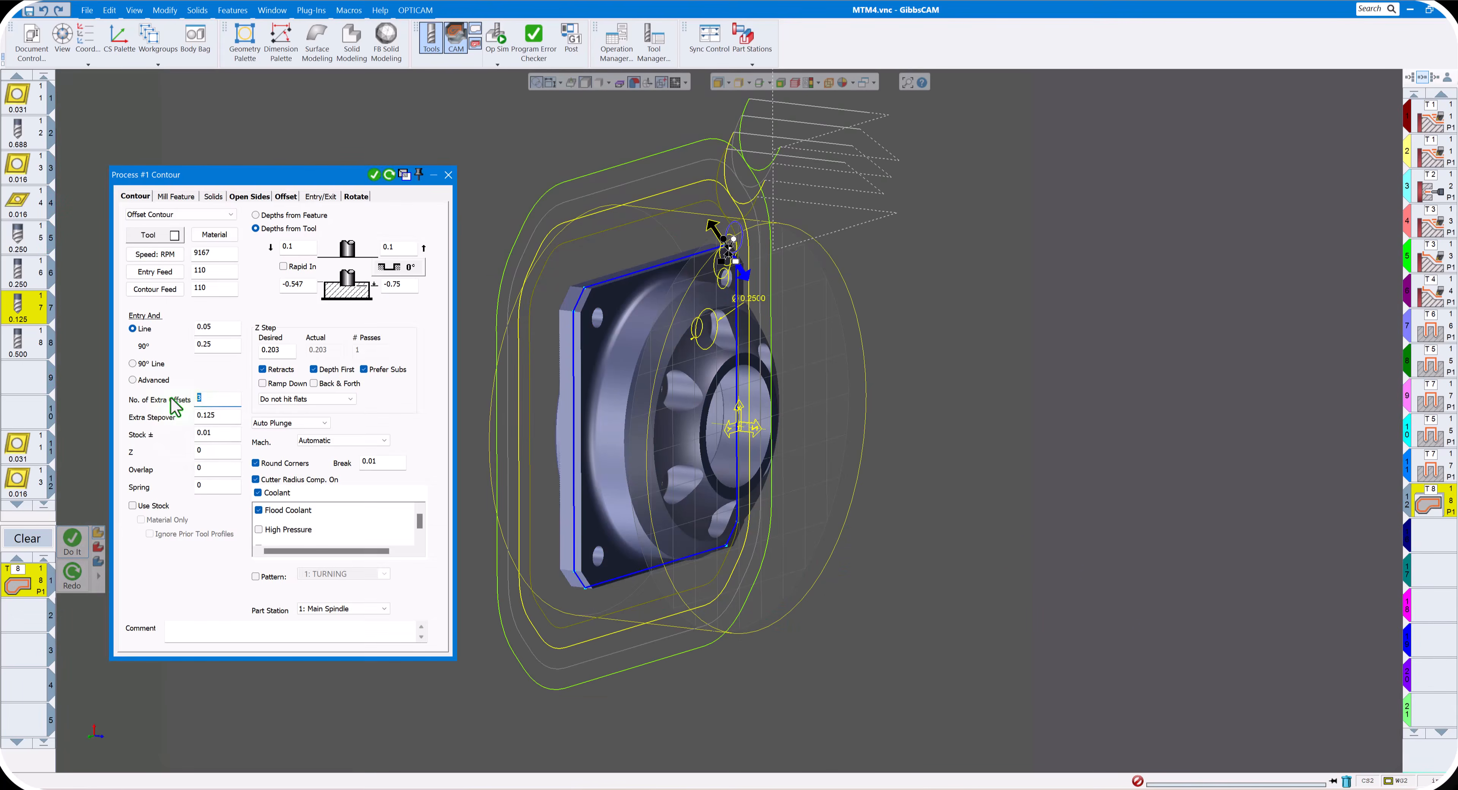
{"action": "left_click", "coordinate": [355, 198]}
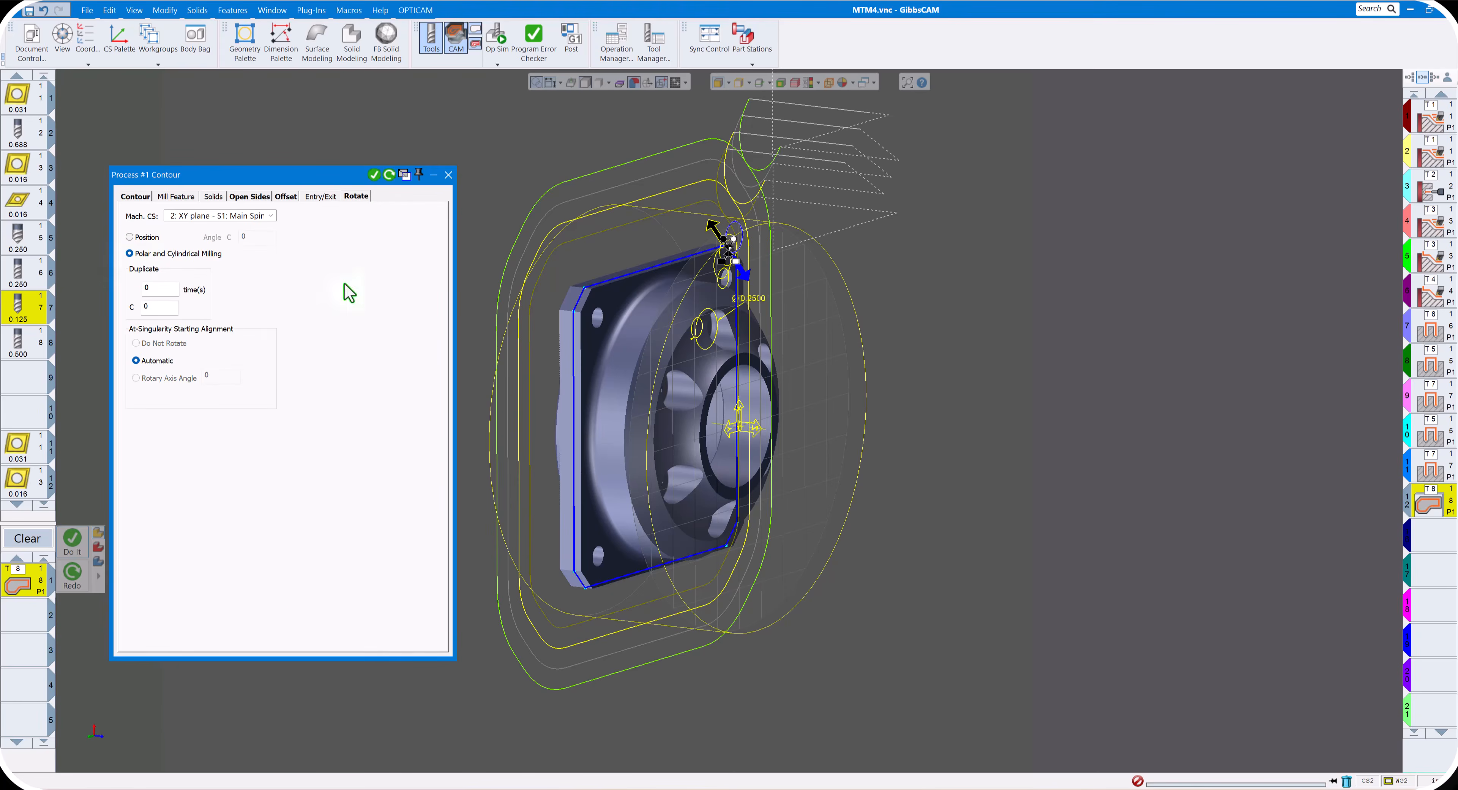
{"action": "left_click", "coordinate": [389, 175]}
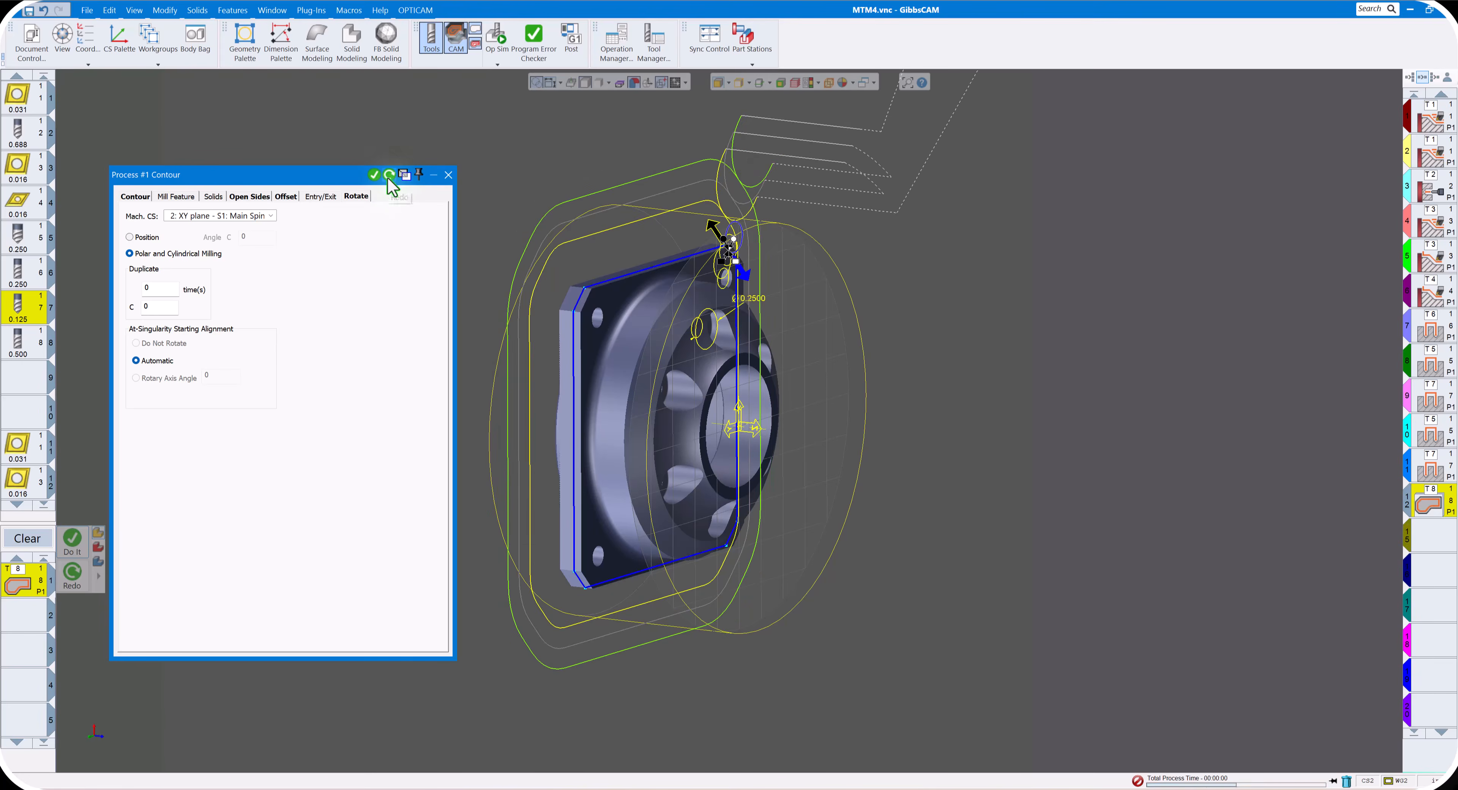
{"action": "left_click", "coordinate": [448, 175]}
- Simulate the regenerated flange contouring at adjusted speeds, inspect the milled square, and close the simulation
{"action": "left_click", "coordinate": [497, 34]}
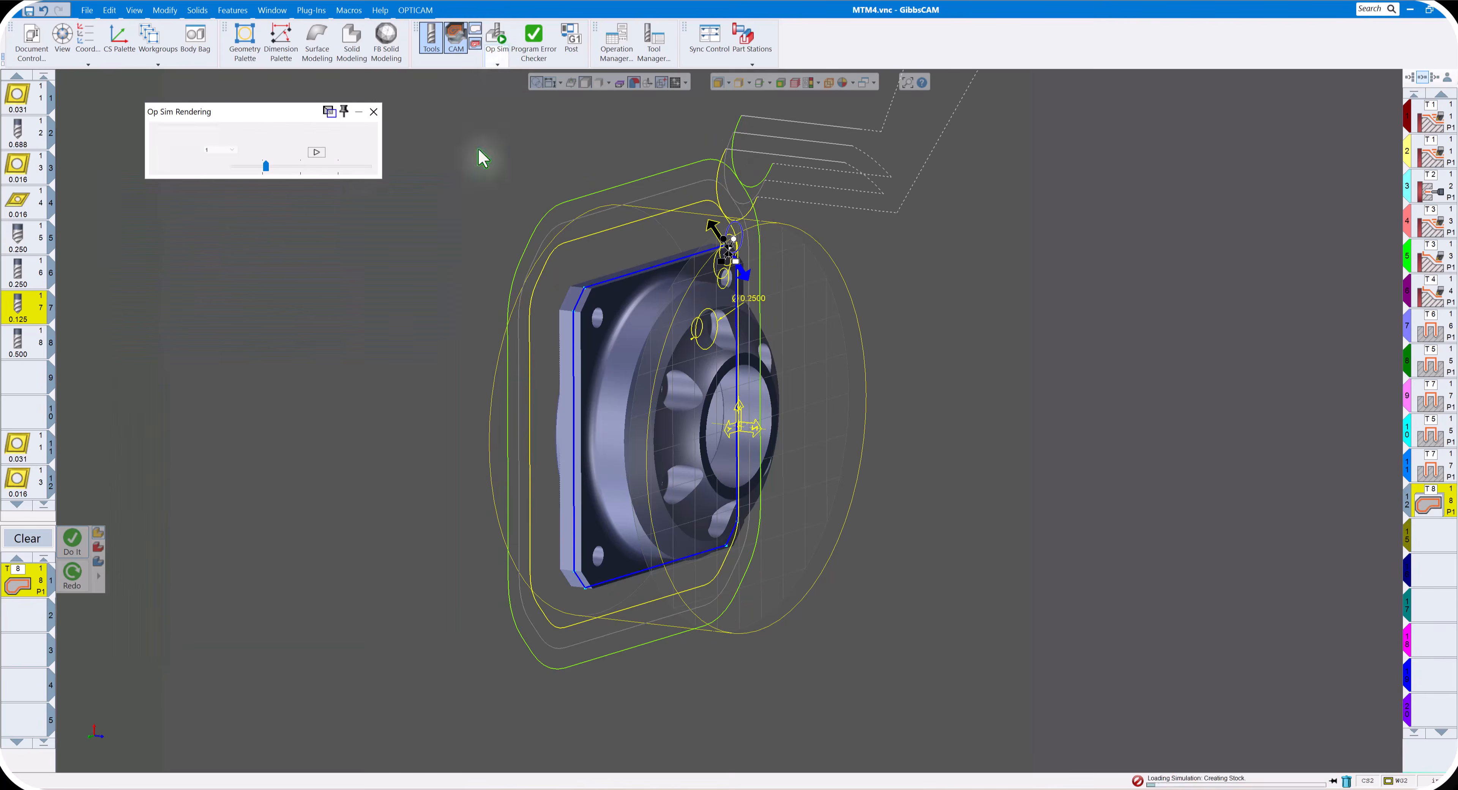
{"action": "left_click", "coordinate": [356, 167]}
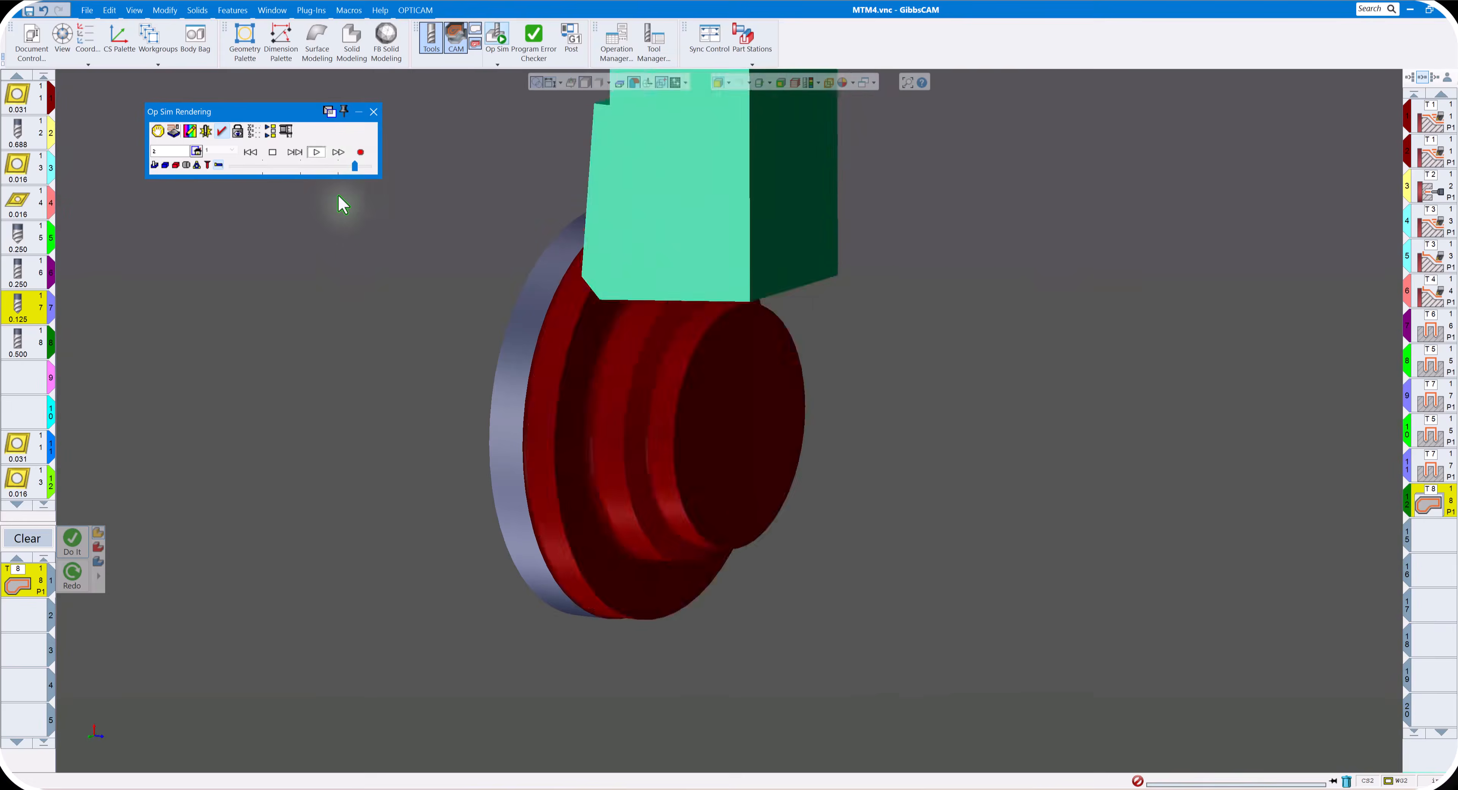
{"action": "left_click", "coordinate": [263, 165]}
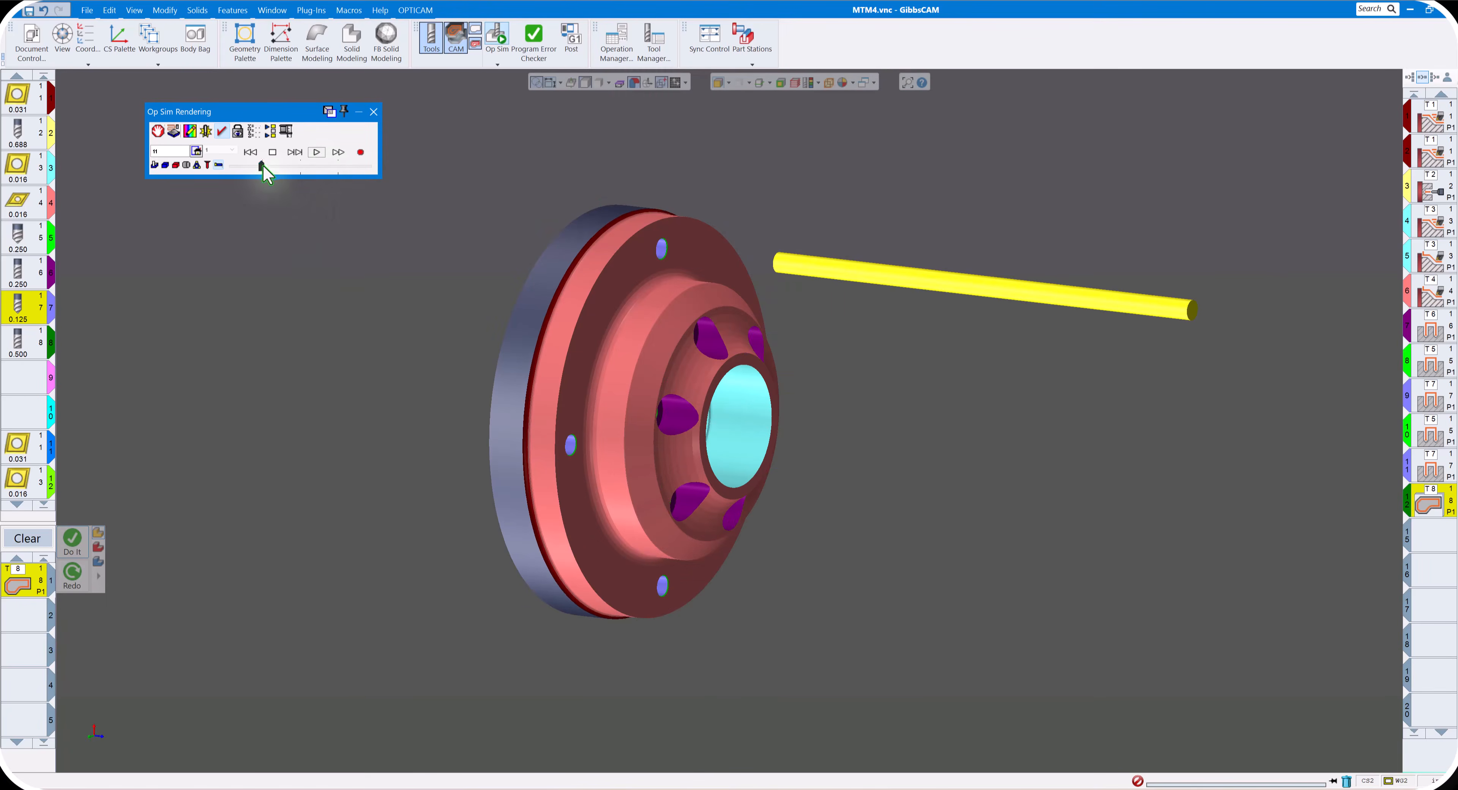
{"action": "left_click", "coordinate": [316, 152]}
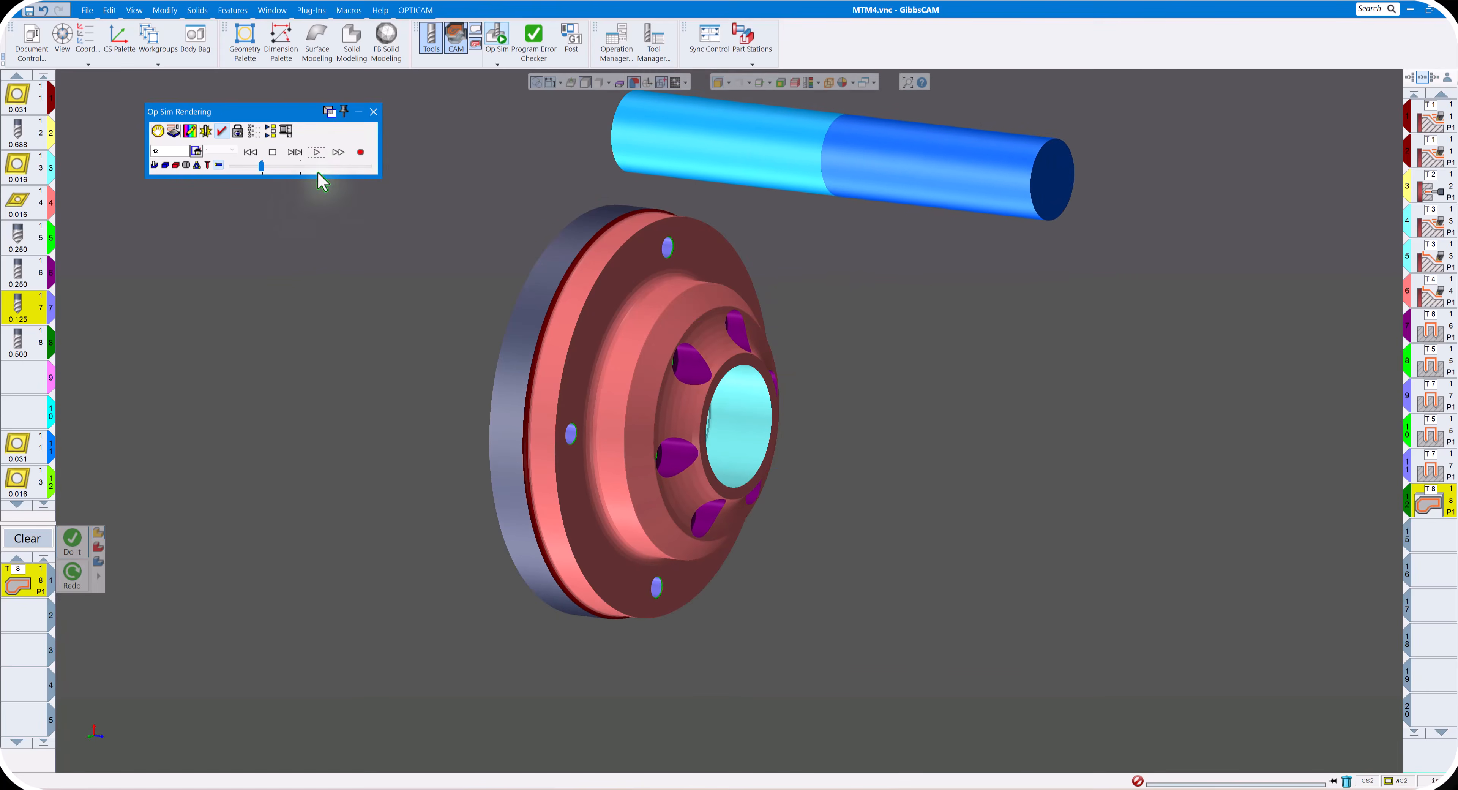
{"action": "left_click", "coordinate": [294, 167]}
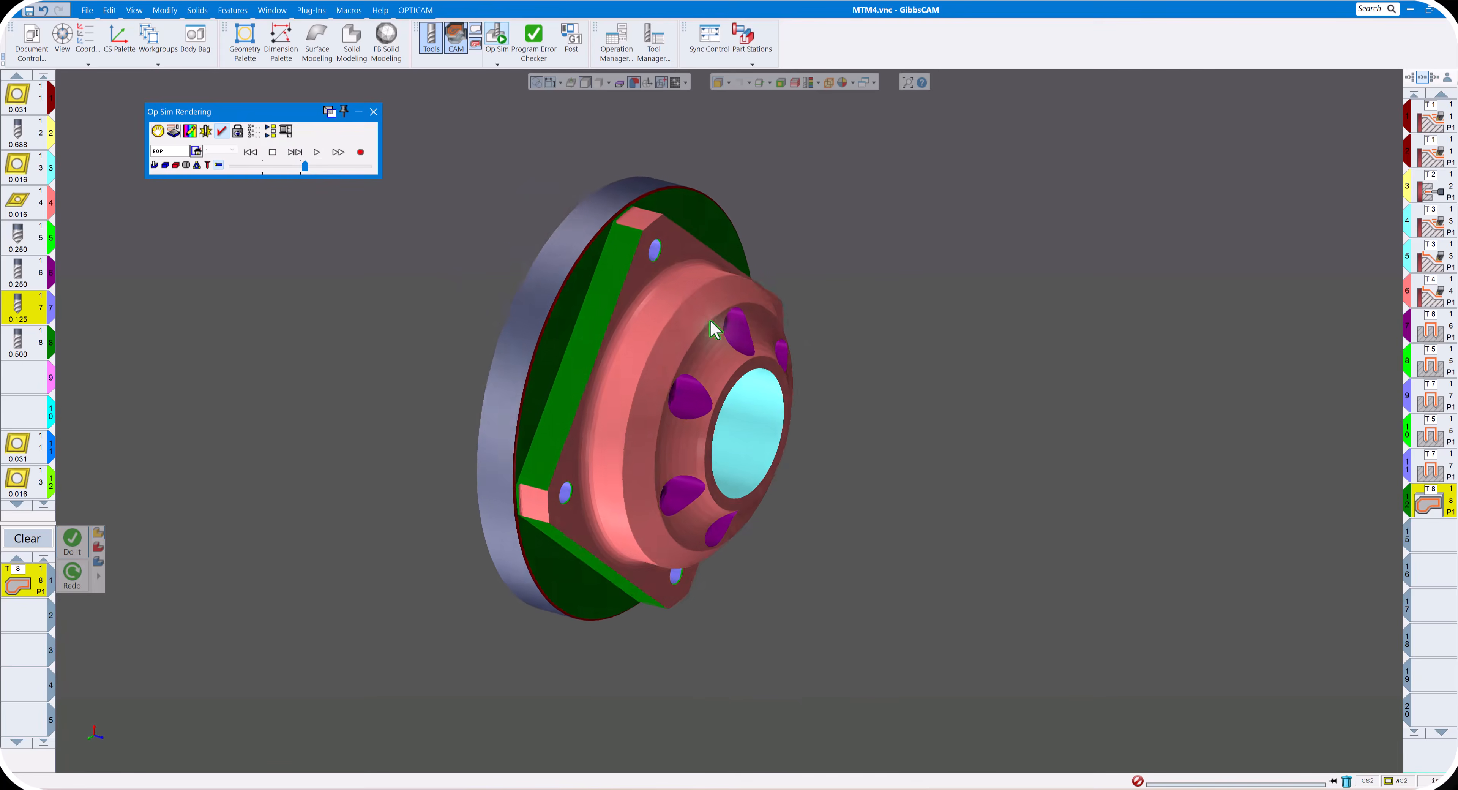
{"action": "left_click", "coordinate": [374, 112]}
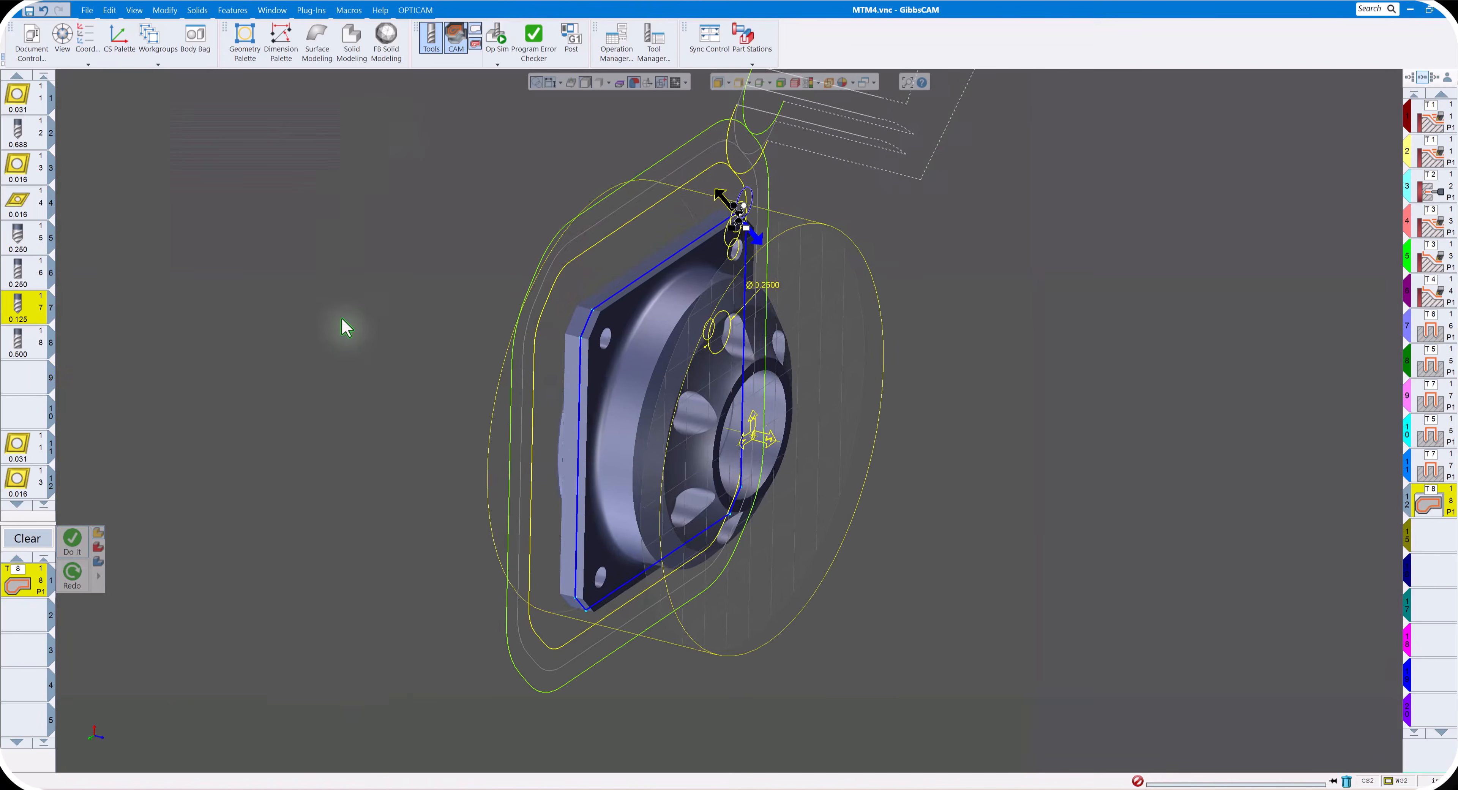
- Create a finishing contour in the next empty operation with 0 extra offsets and 0 stock, and close the process
{"action": "left_click", "coordinate": [1431, 546]}
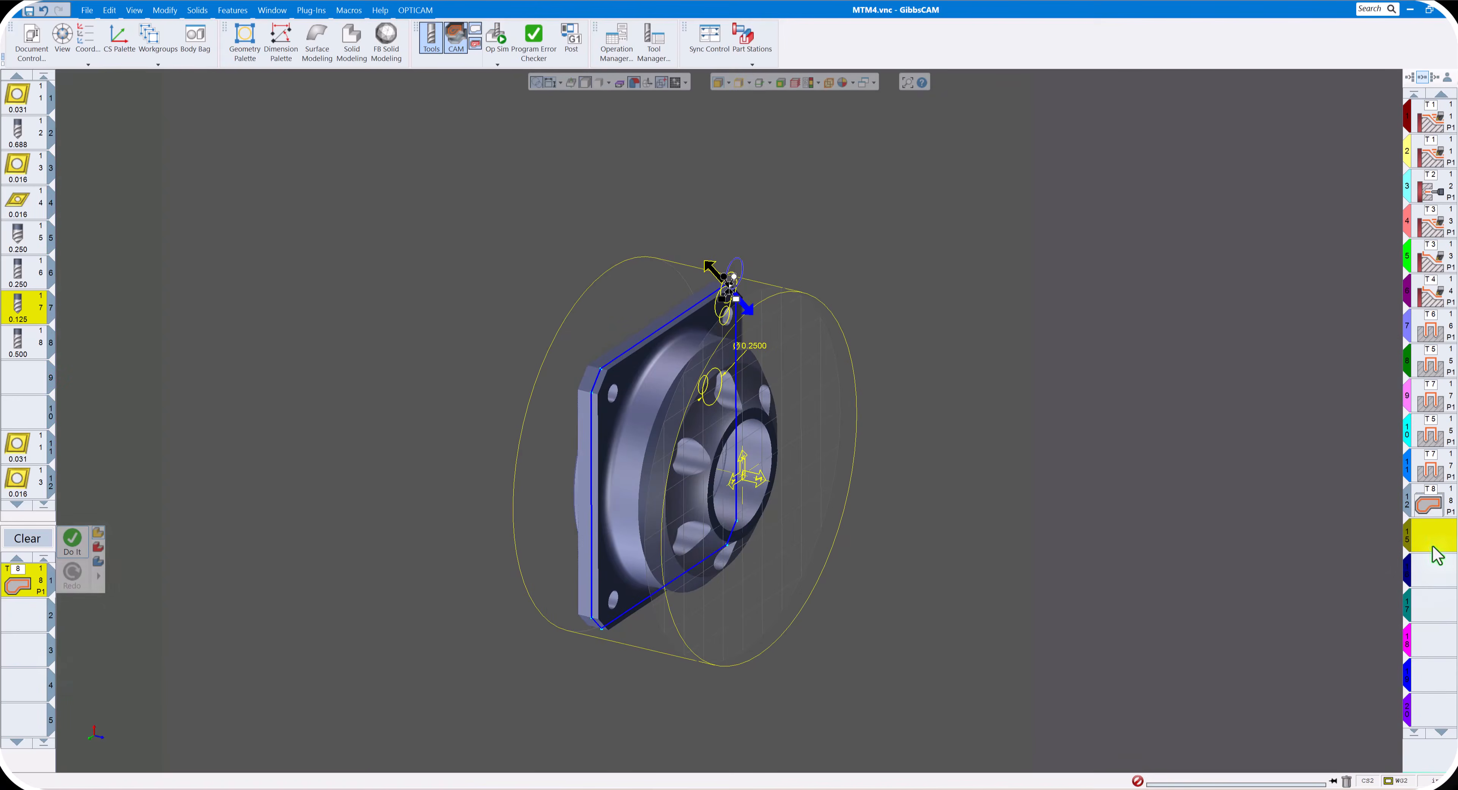
{"action": "double_click", "coordinate": [20, 586]}
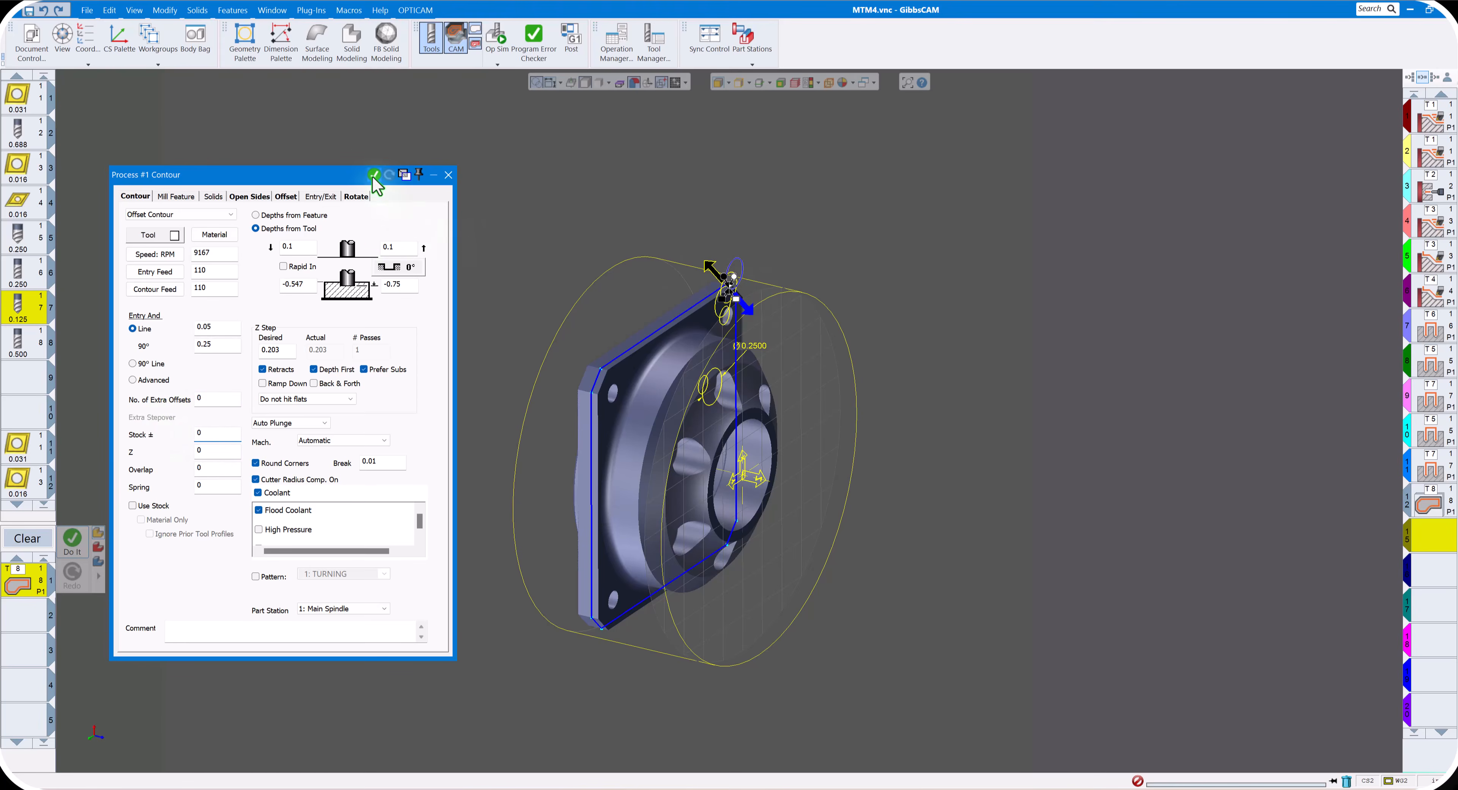
{"action": "left_click", "coordinate": [449, 175]}
- Simulate the roughing and finishing contours of the square flange, inspect the part, and close the simulation
{"action": "left_click", "coordinate": [496, 37]}
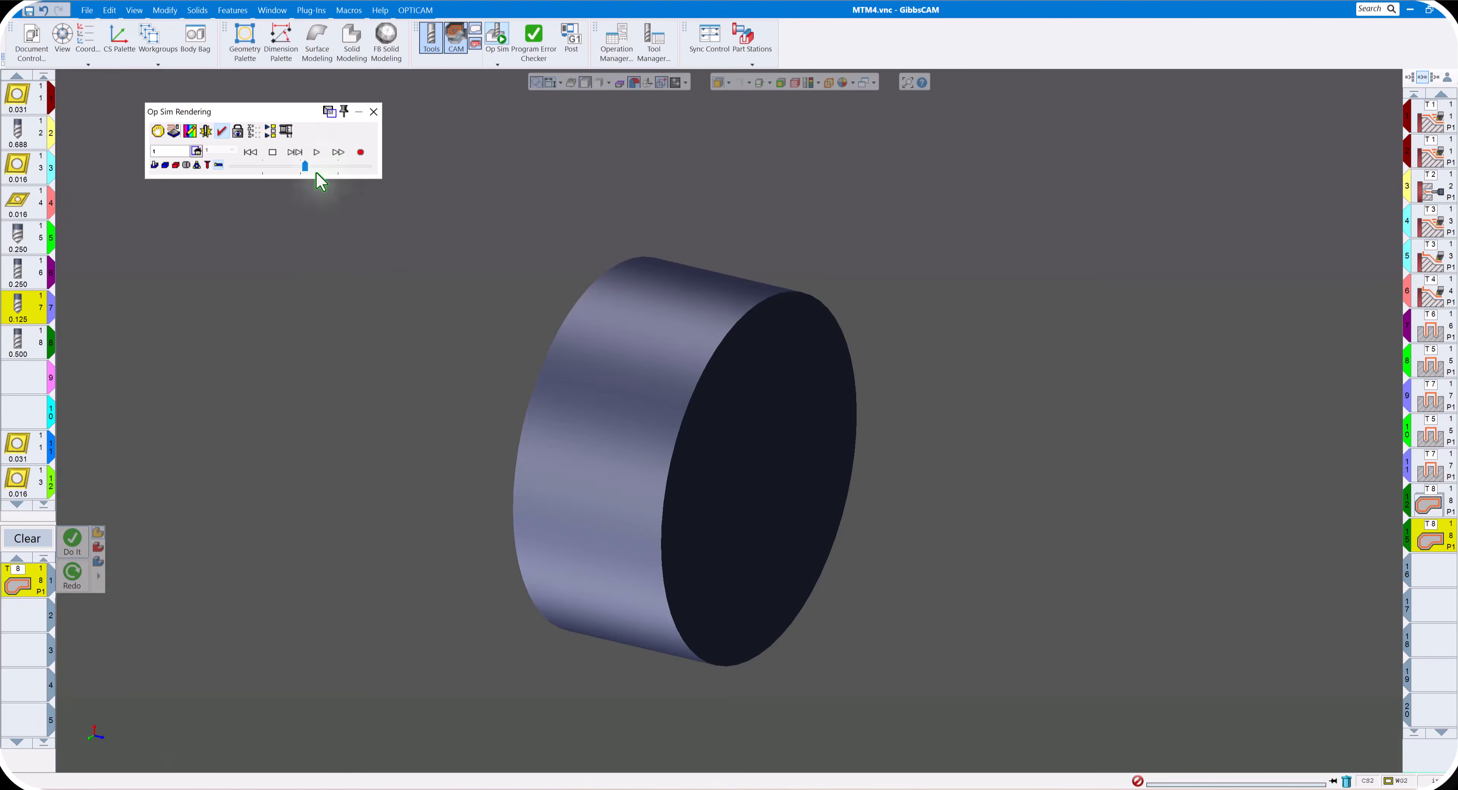
{"action": "left_click_drag", "start_coordinate": [305, 166], "coordinate": [355, 167]}
{"action": "left_click", "coordinate": [317, 152]}
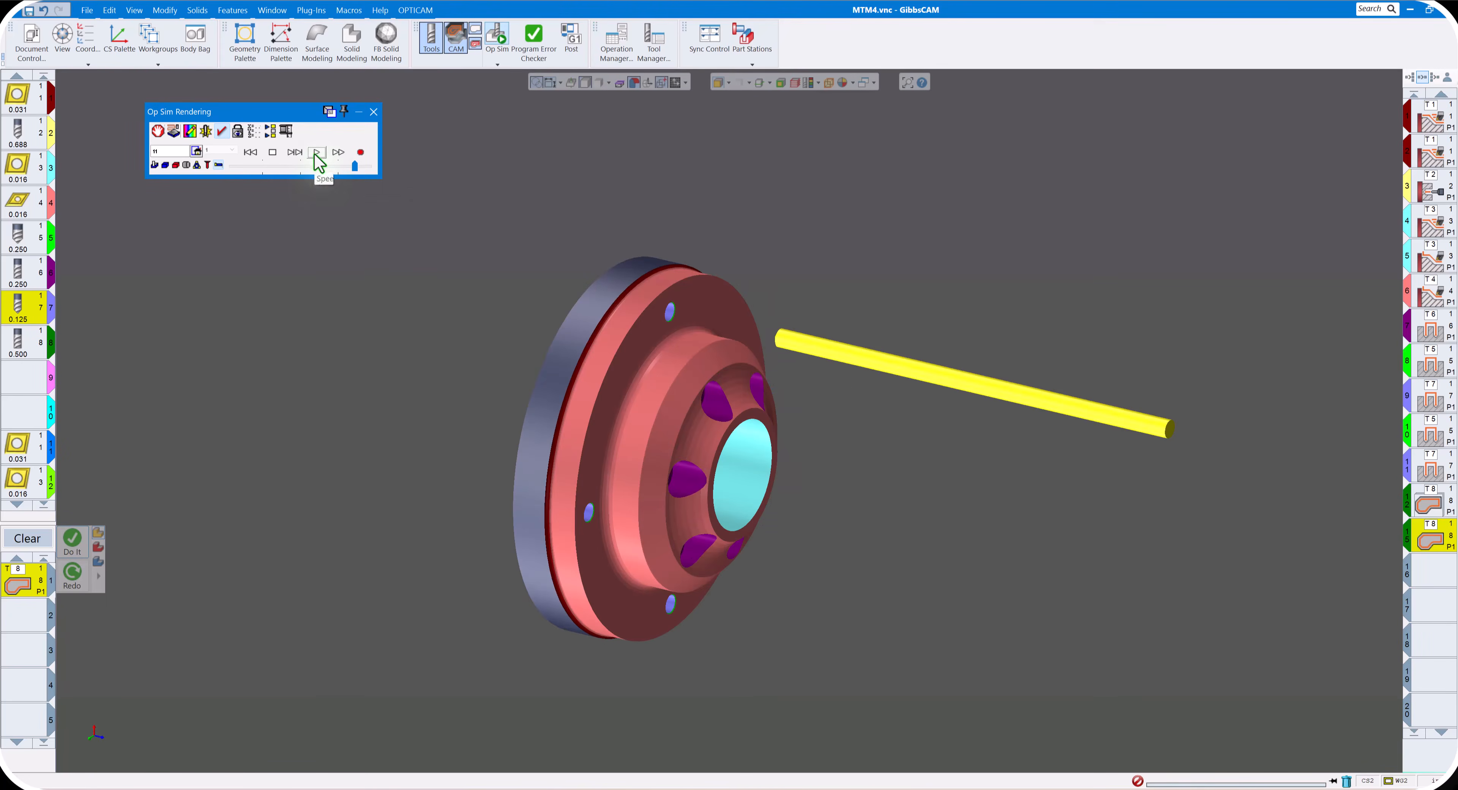
{"action": "left_click_drag", "start_coordinate": [264, 166], "coordinate": [329, 162]}
{"action": "left_click", "coordinate": [318, 153]}
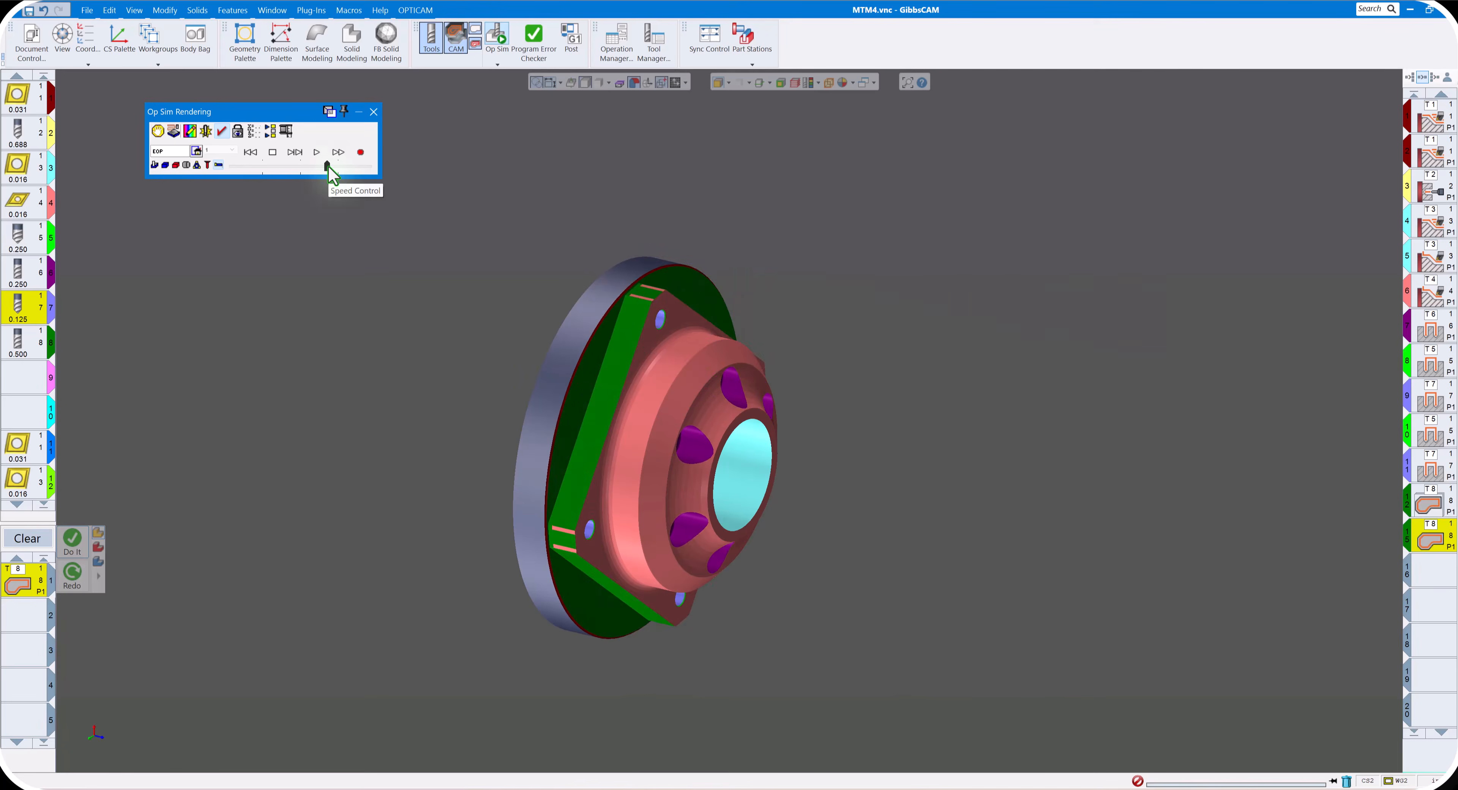
{"action": "left_click", "coordinate": [285, 341]}
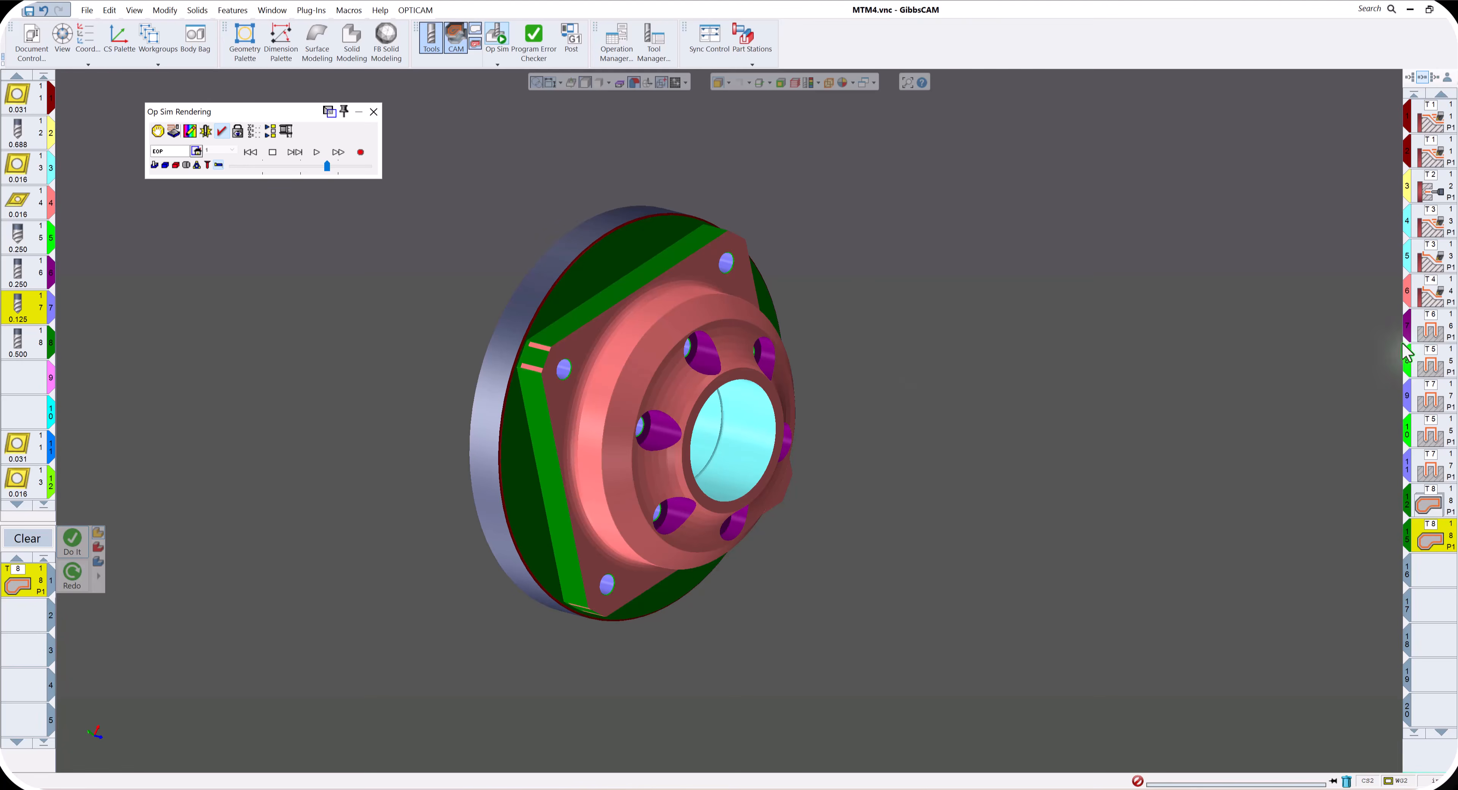
{"action": "left_click", "coordinate": [374, 111]}
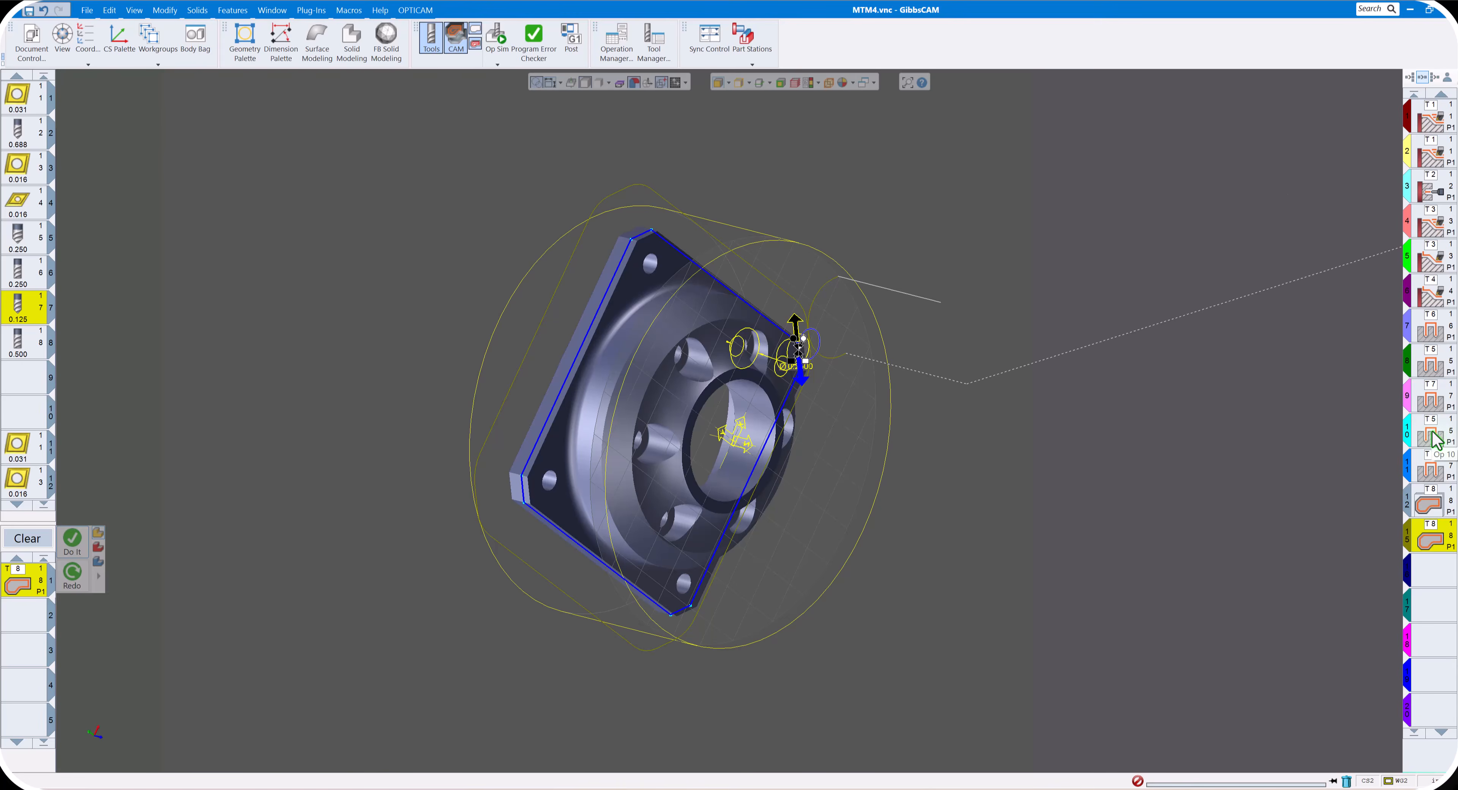
- Move the tool 5 corner-hole spot drilling ahead of the first tool 7 drilling, and simulate the reordered operations
{"action": "left_click_drag", "start_coordinate": [1436, 439], "coordinate": [1409, 390]}
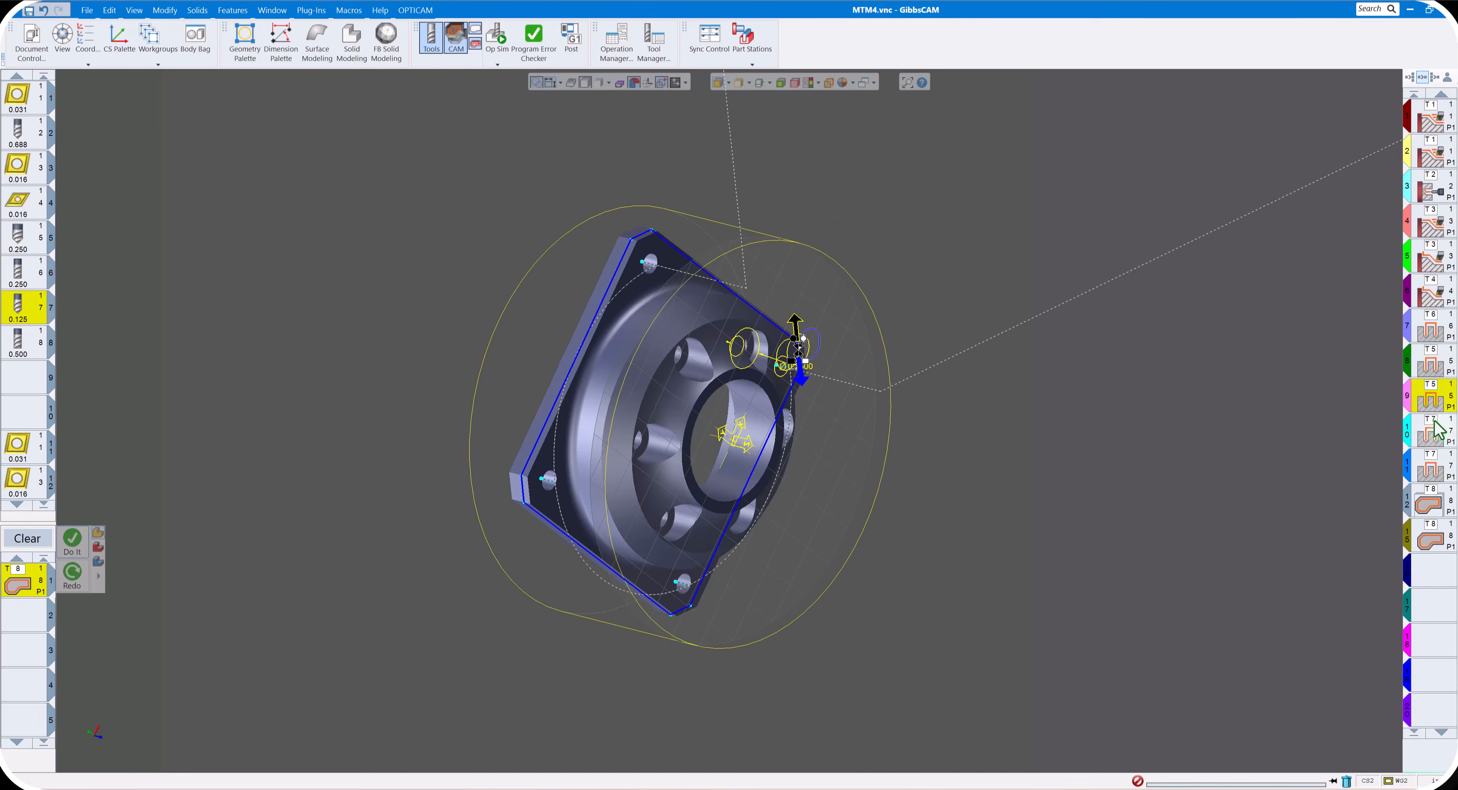
{"action": "left_click", "coordinate": [497, 39]}
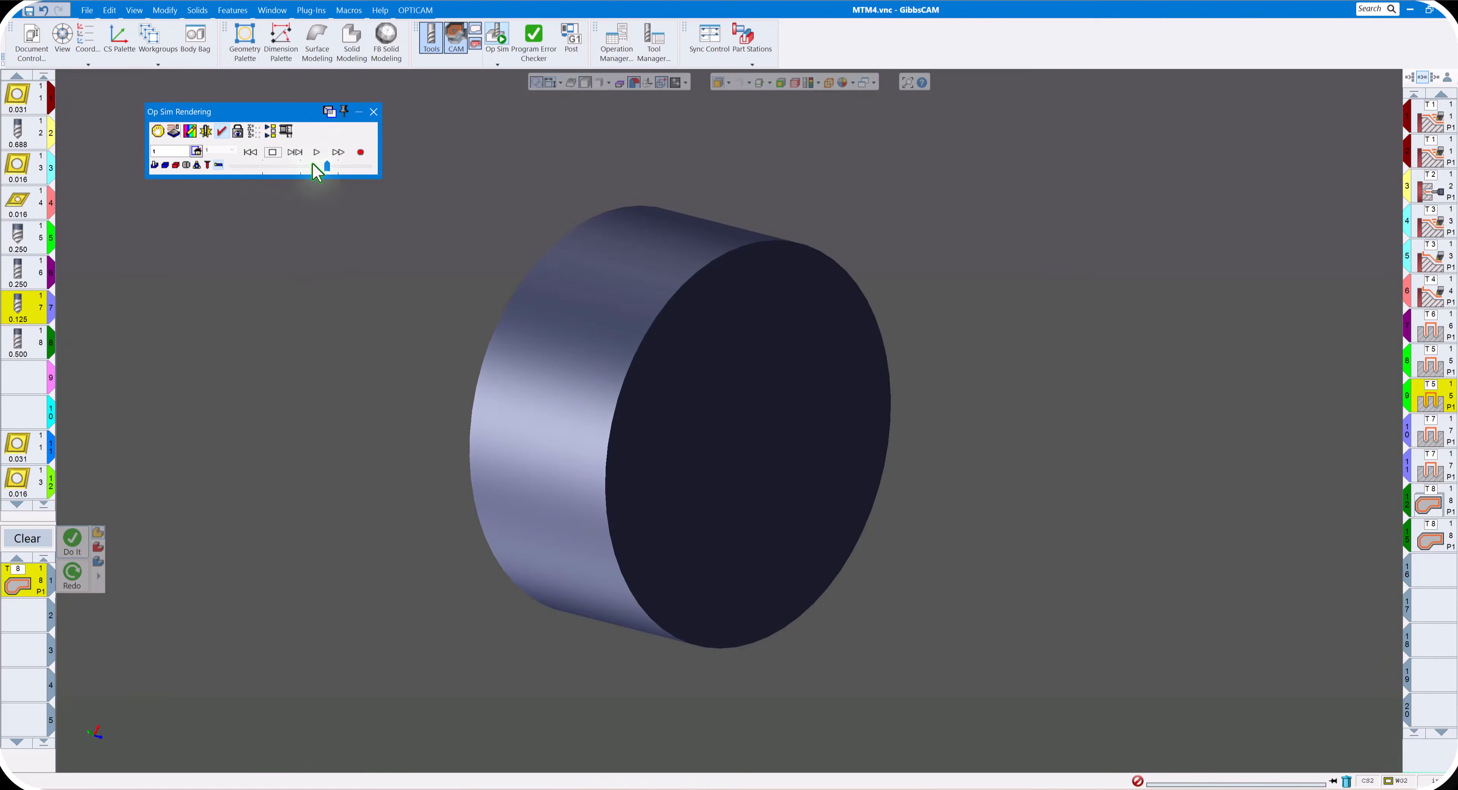
{"action": "left_click", "coordinate": [317, 152]}
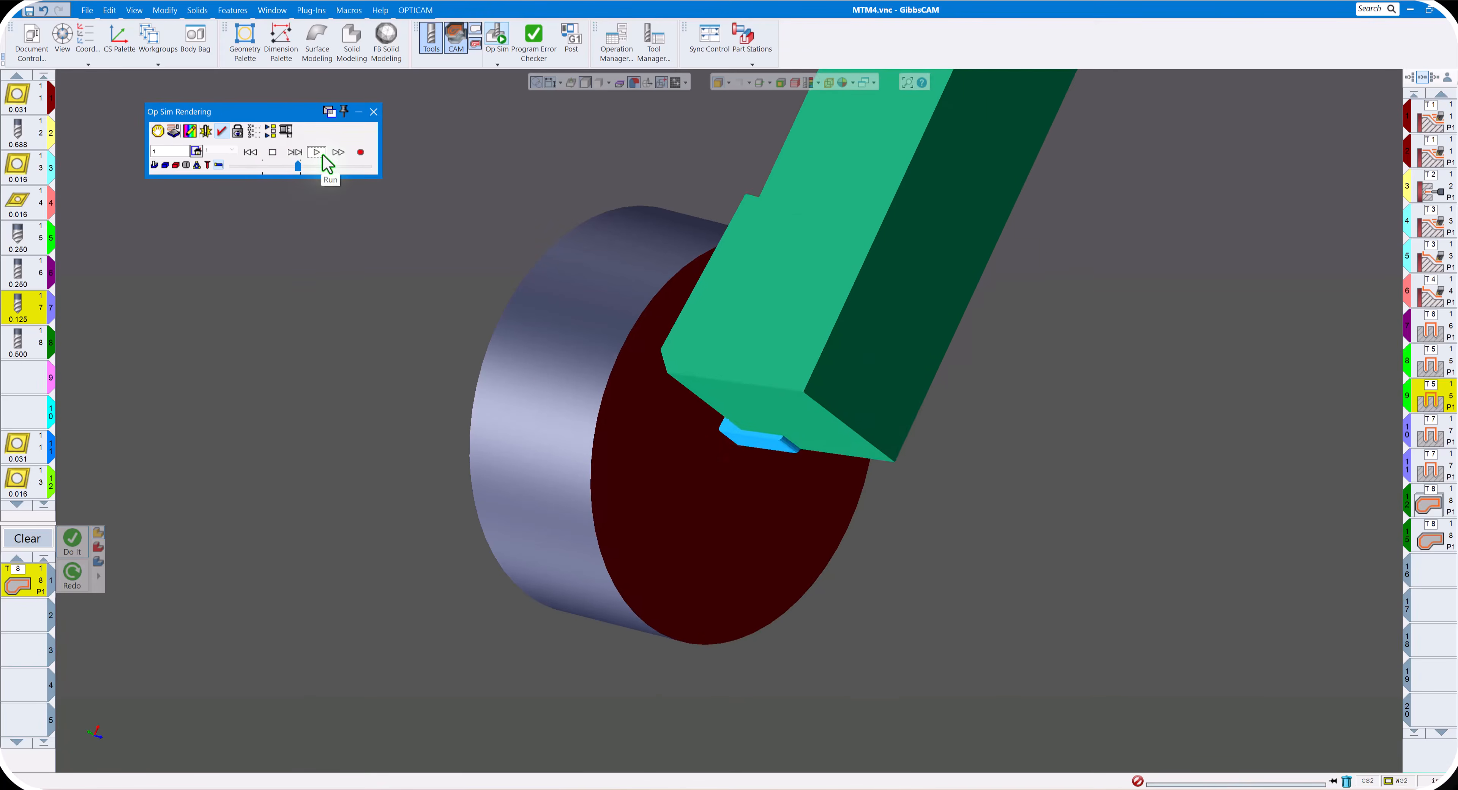
{"action": "left_click", "coordinate": [312, 166]}
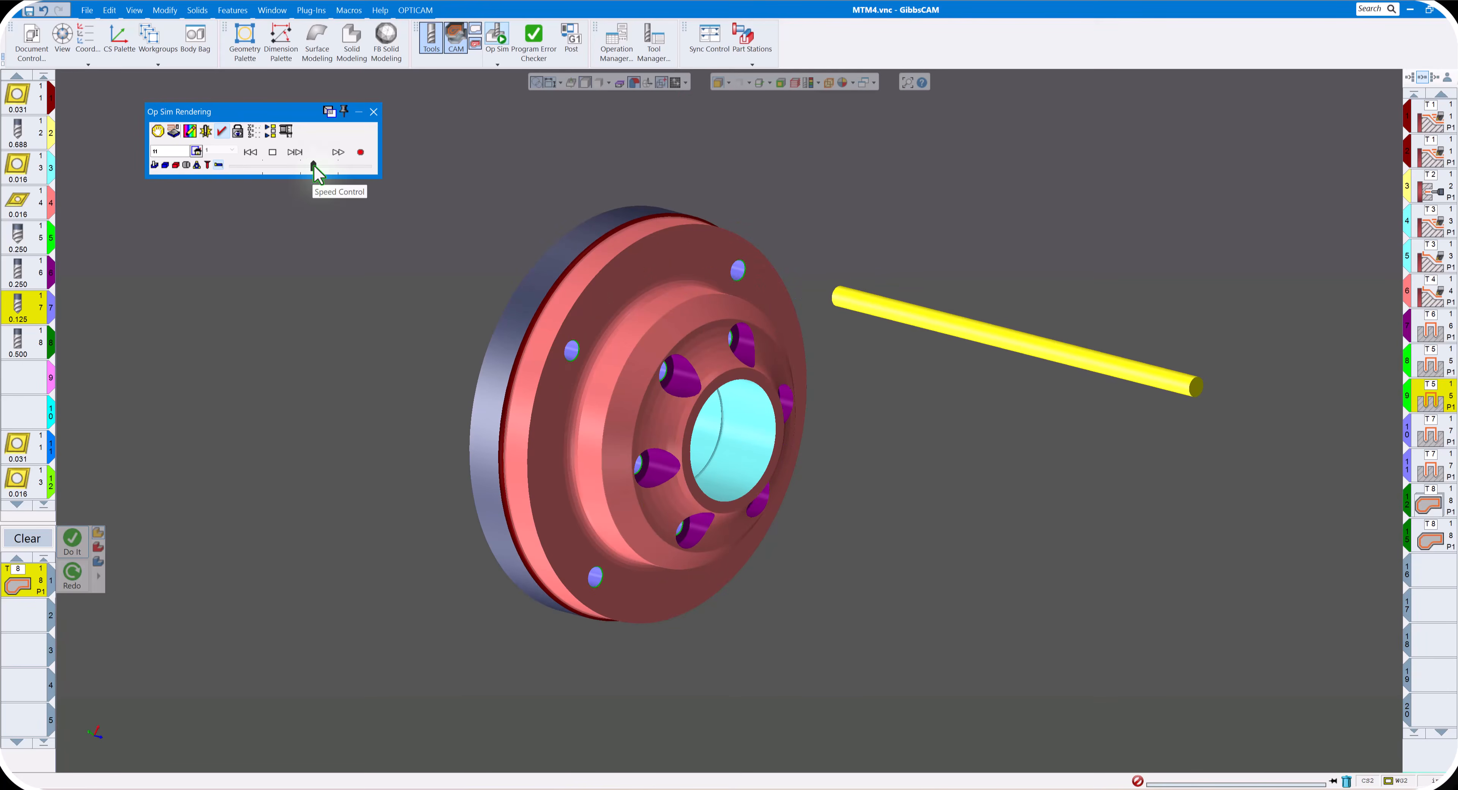
{"action": "middle_click_drag", "start_coordinate": [608, 185], "coordinate": [506, 179]}
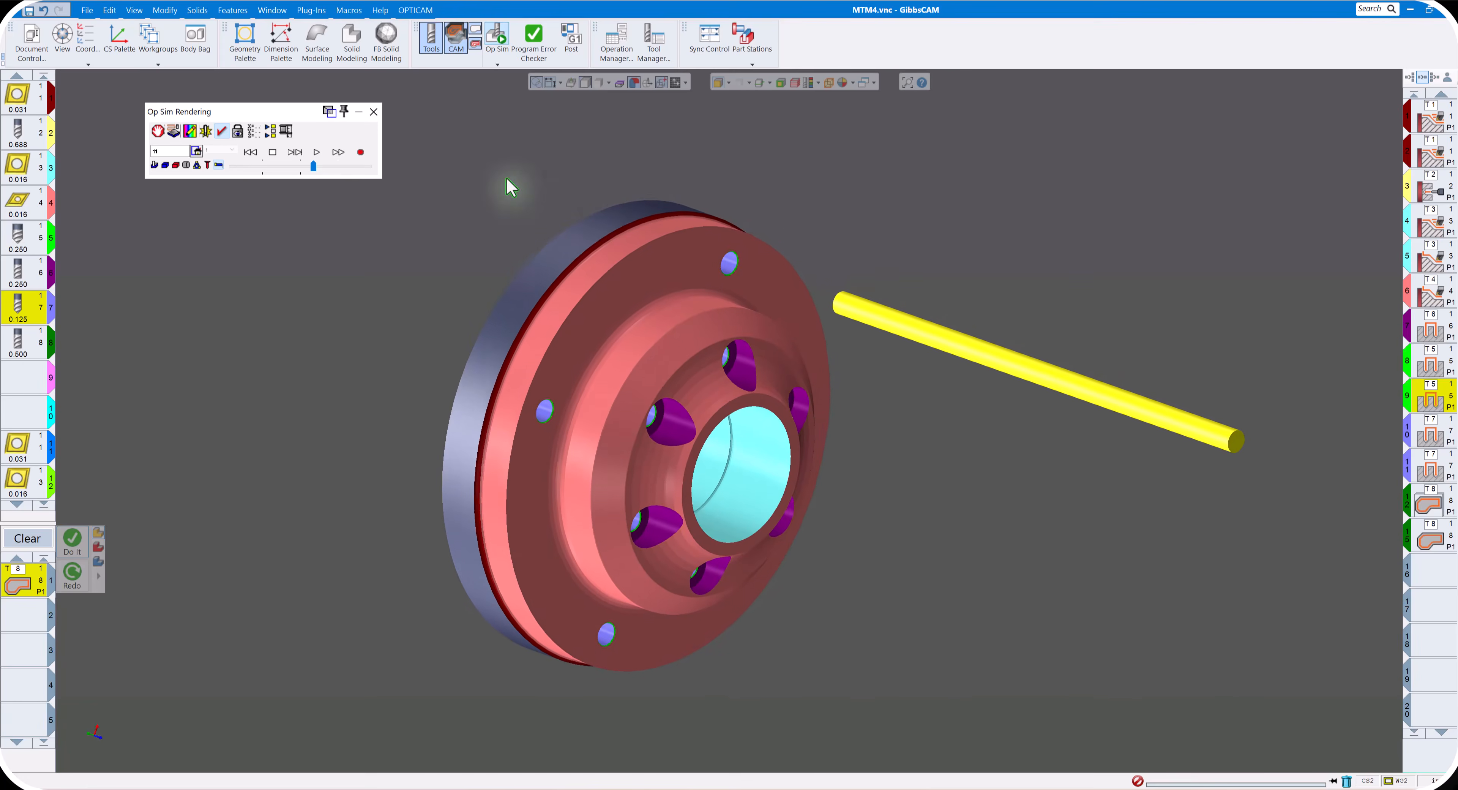